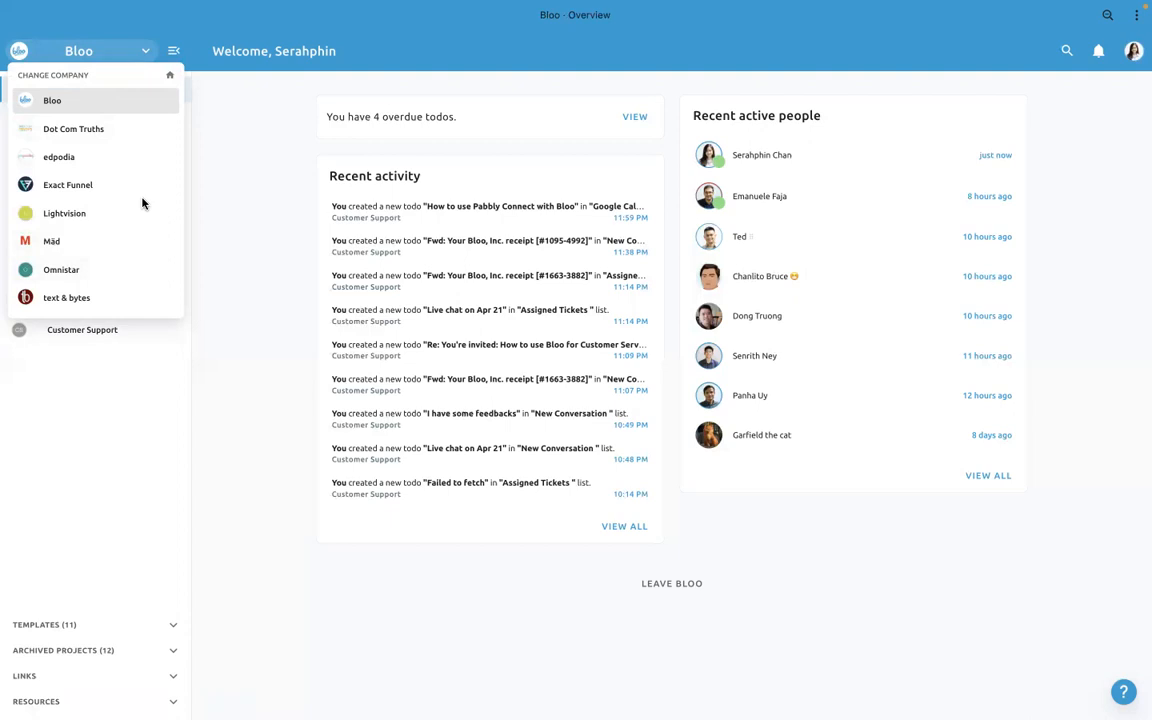
- Dismiss the company list and look at the projects inside the Bloo folder, leaving the folder collapsed
click(237, 217)
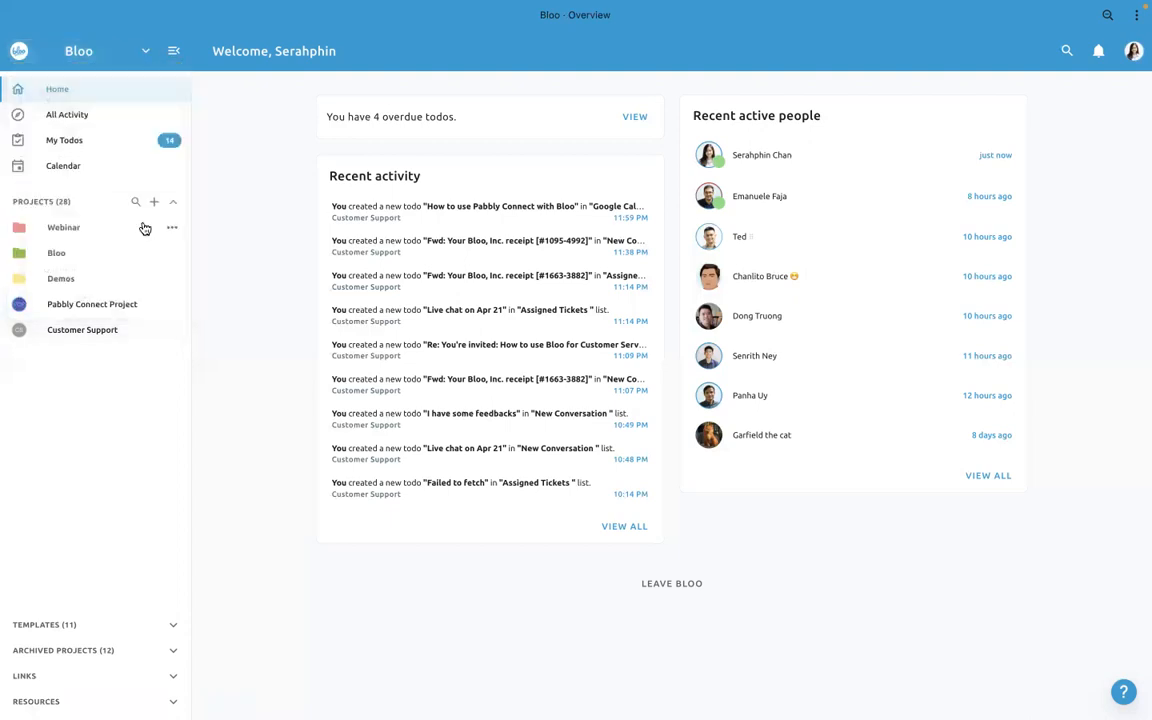
click(96, 260)
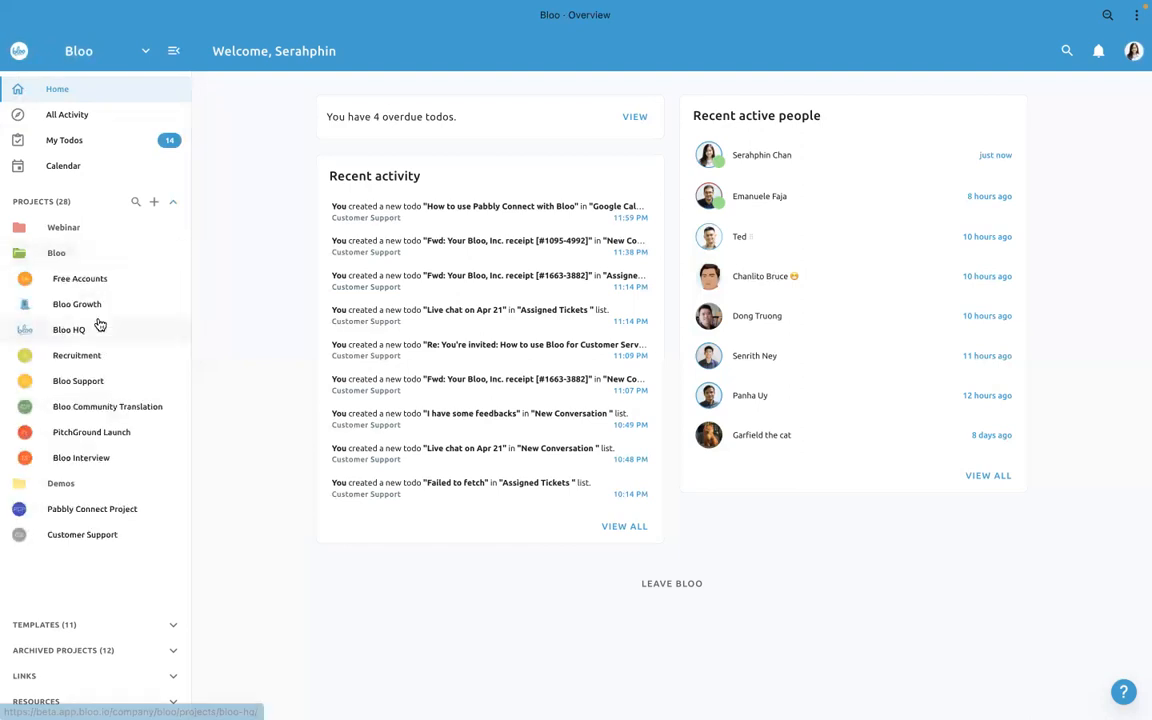
click(60, 256)
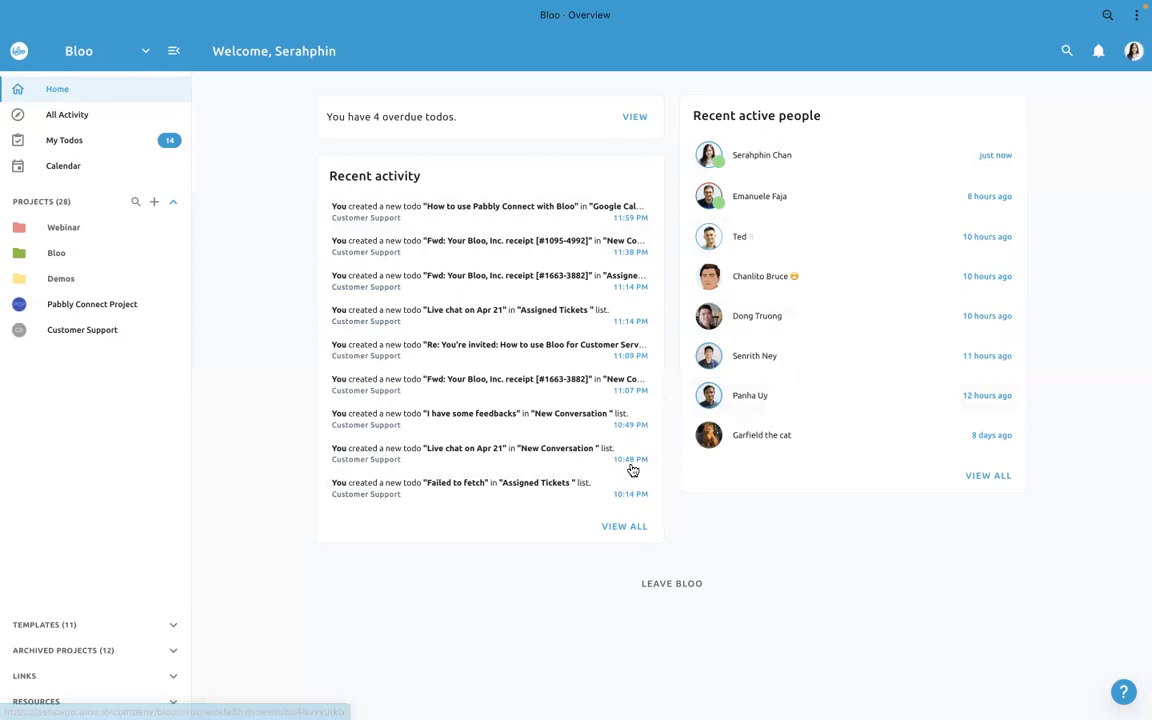
- Review the assigned todos, the assigned checklist items and the company calendar, and return to the company home page
click(109, 145)
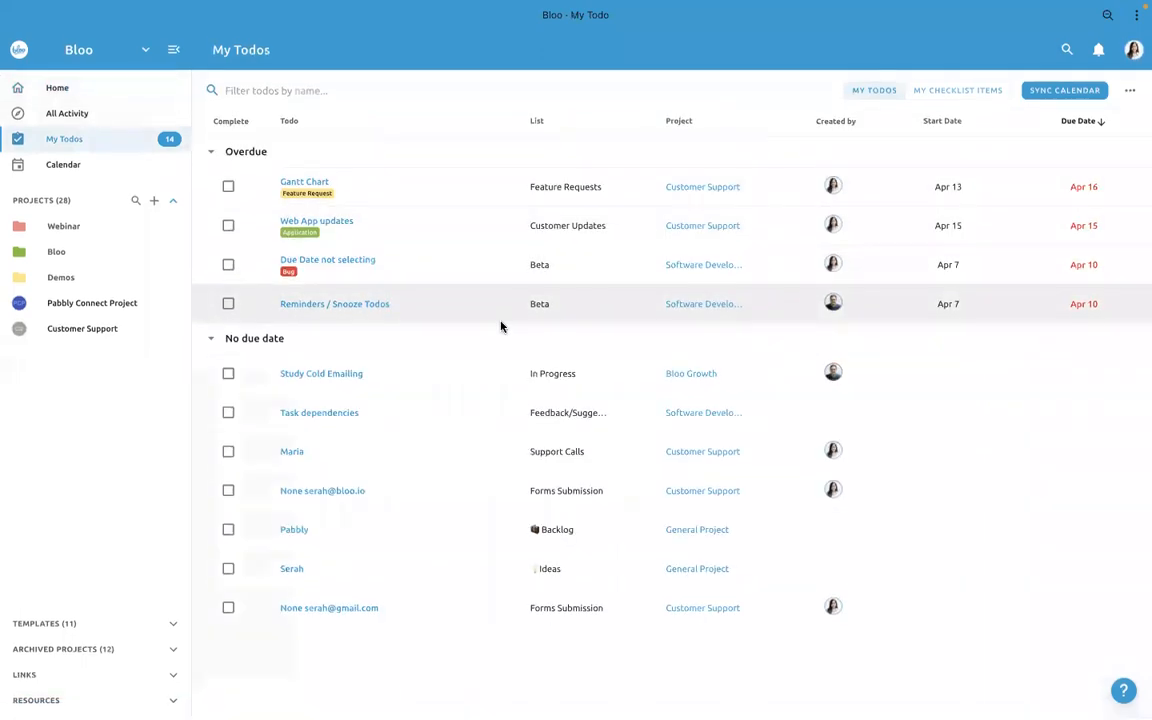
click(950, 93)
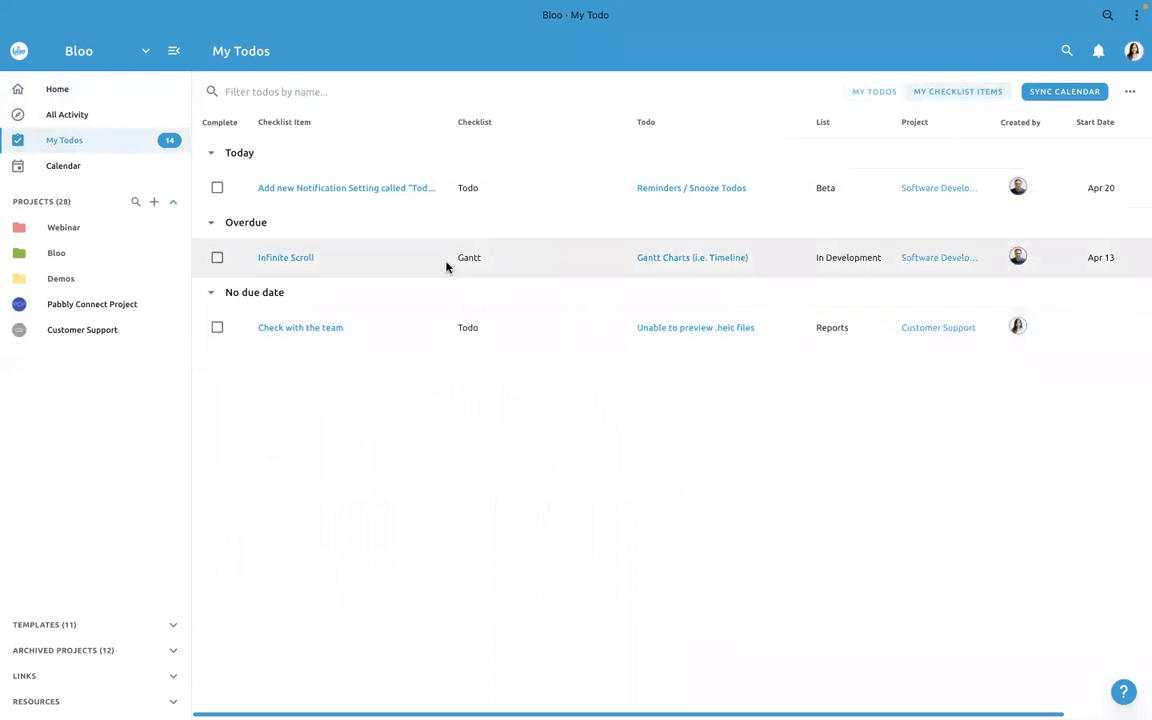
click(872, 93)
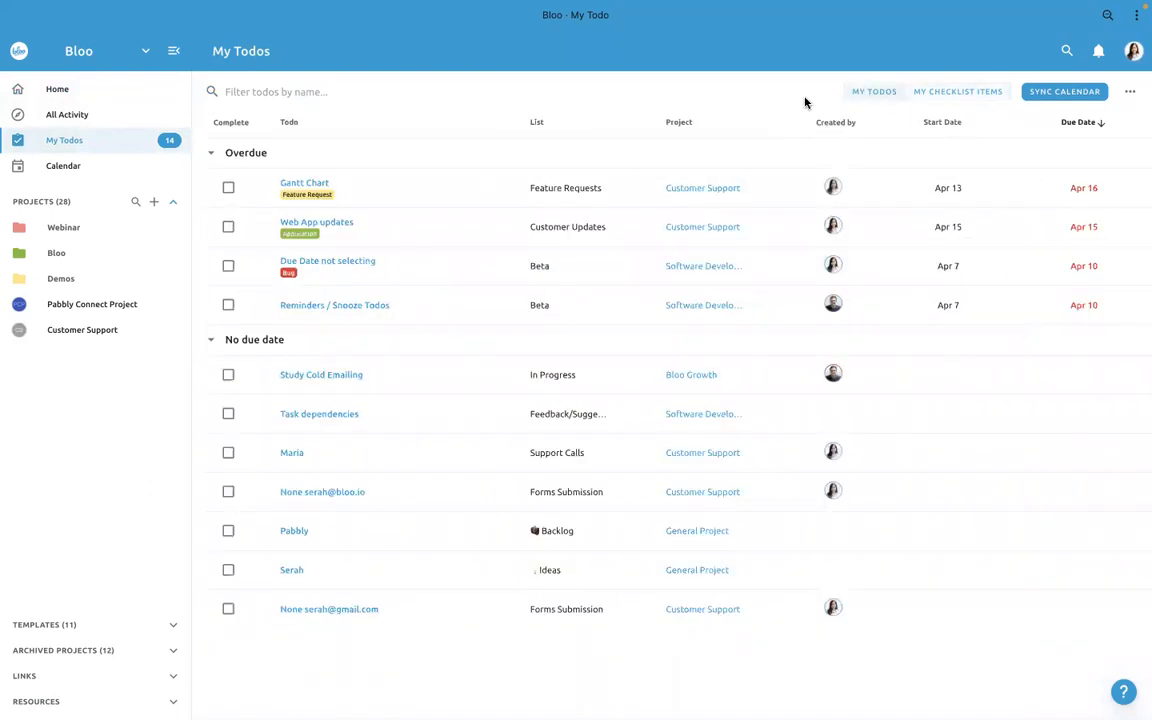
click(90, 168)
click(79, 92)
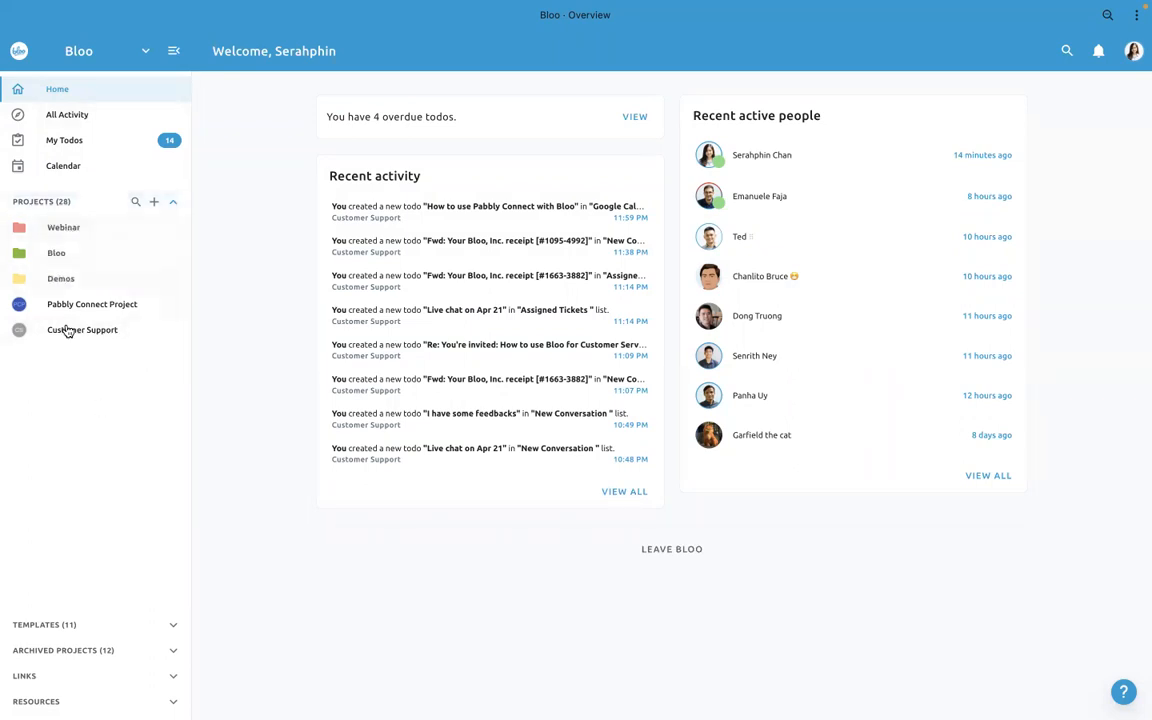
- Check the contents of the Webinar, Bloo and Demos project folders, collapsing each one again
click(73, 232)
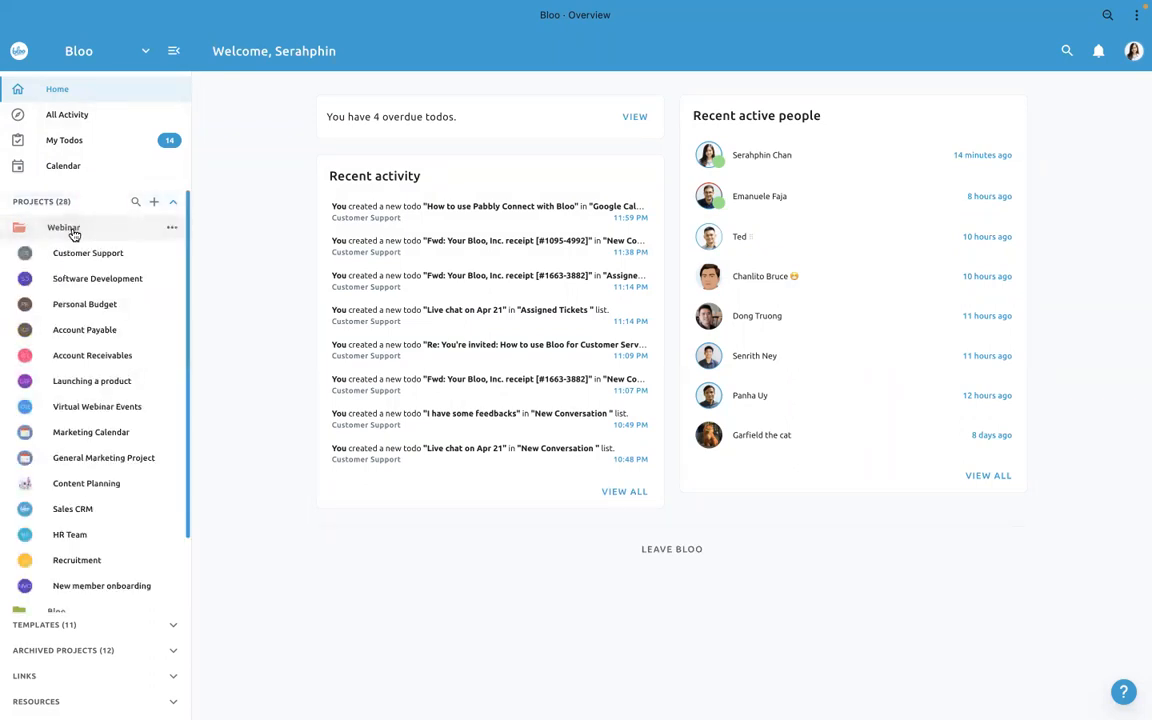
click(73, 232)
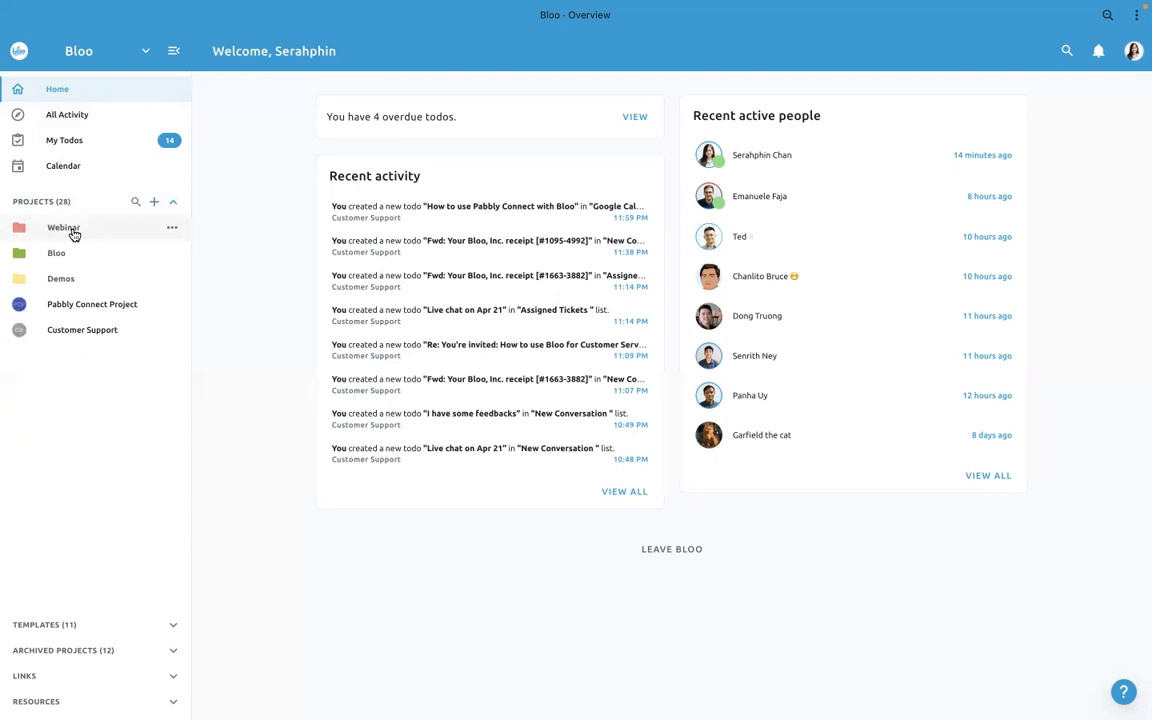
click(77, 256)
click(78, 257)
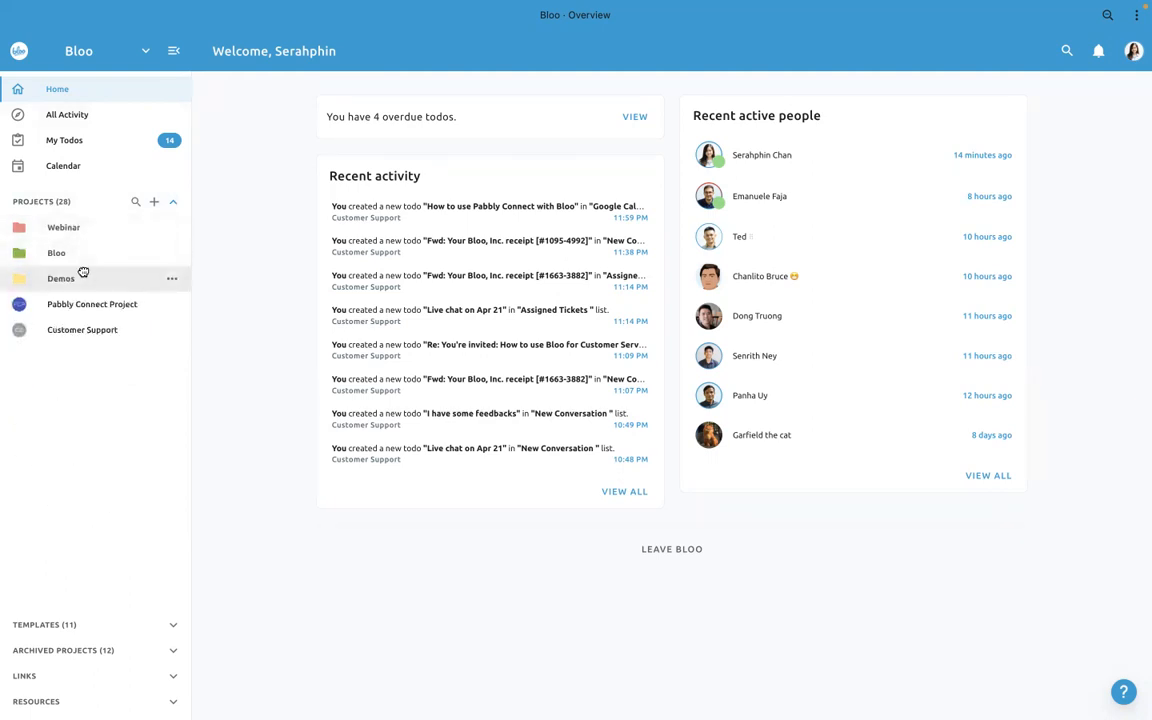
click(84, 277)
click(85, 277)
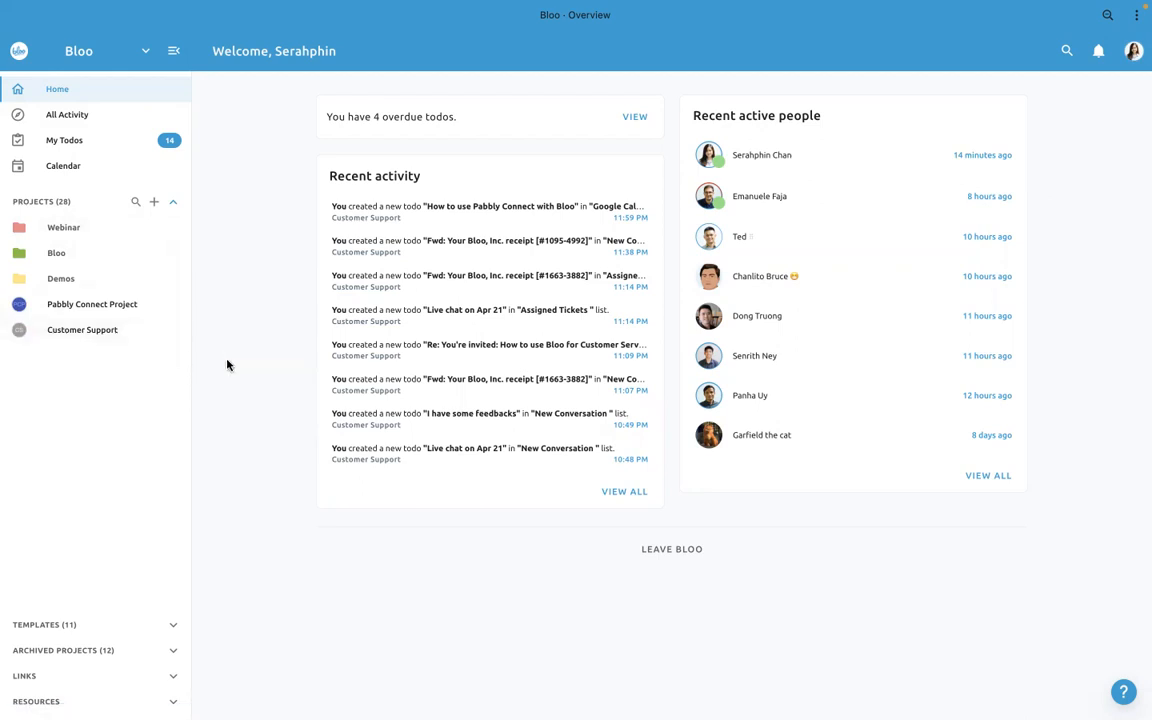
- Open the Pabbly Connect Project and preview its todos in Calendar and Database views before returning to Board view
click(112, 305)
click(651, 130)
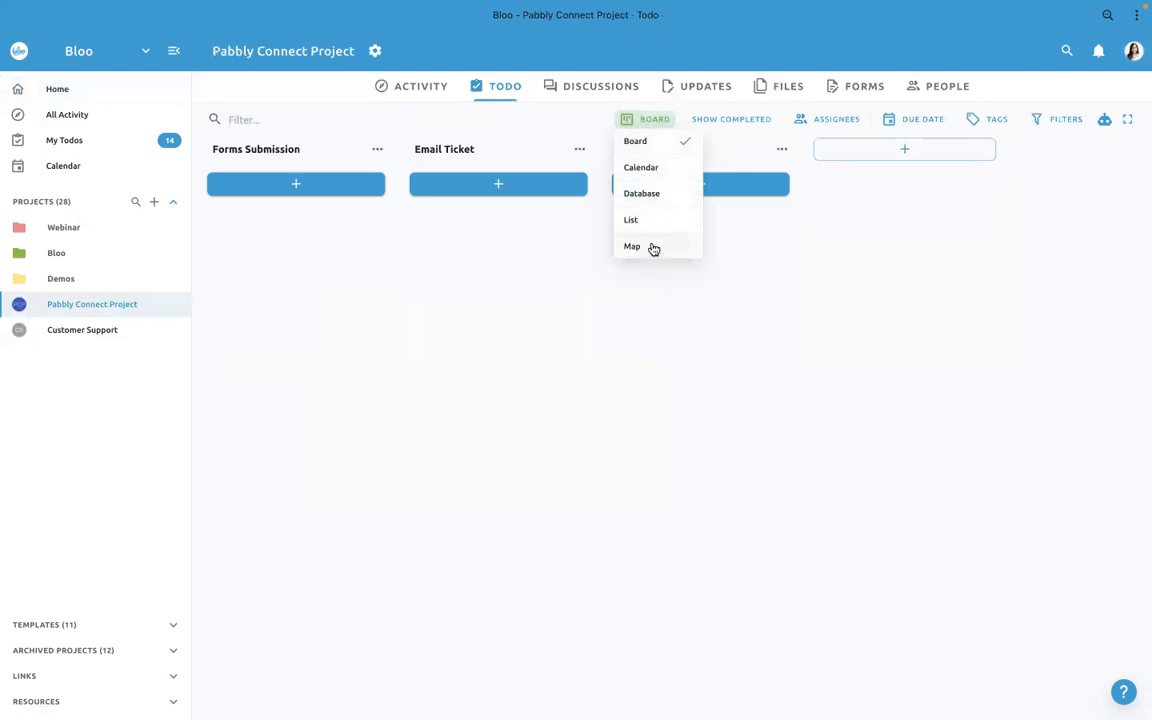
click(638, 168)
click(648, 120)
click(636, 196)
click(635, 121)
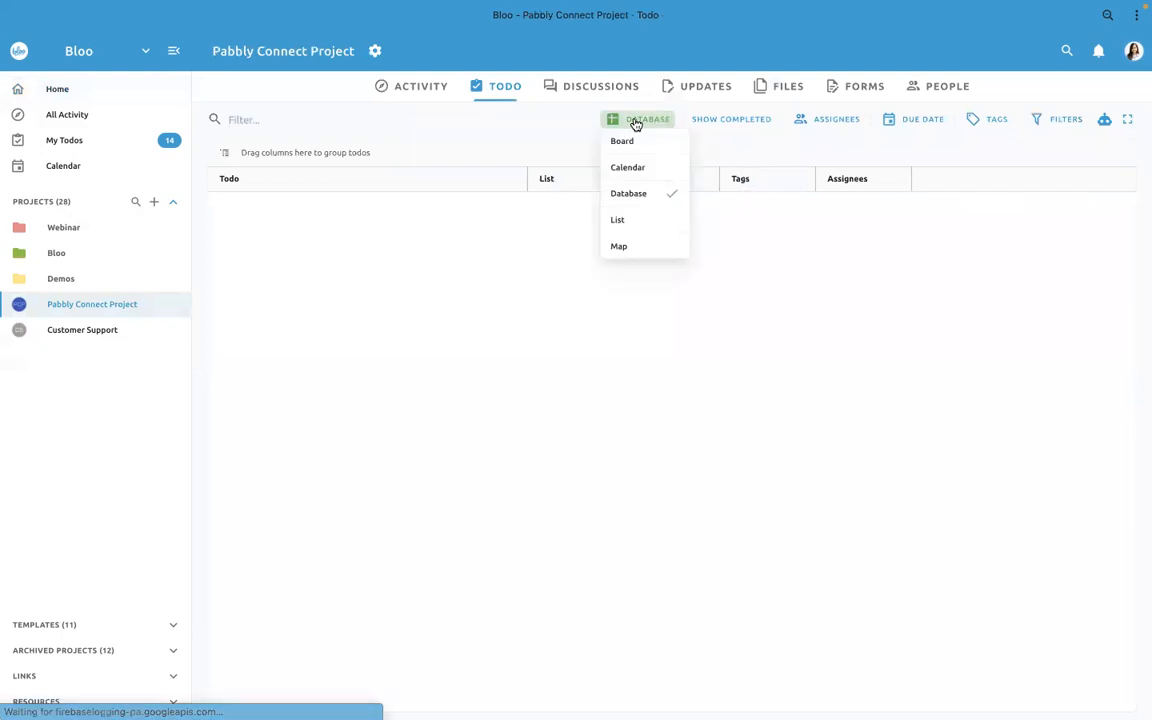
click(630, 144)
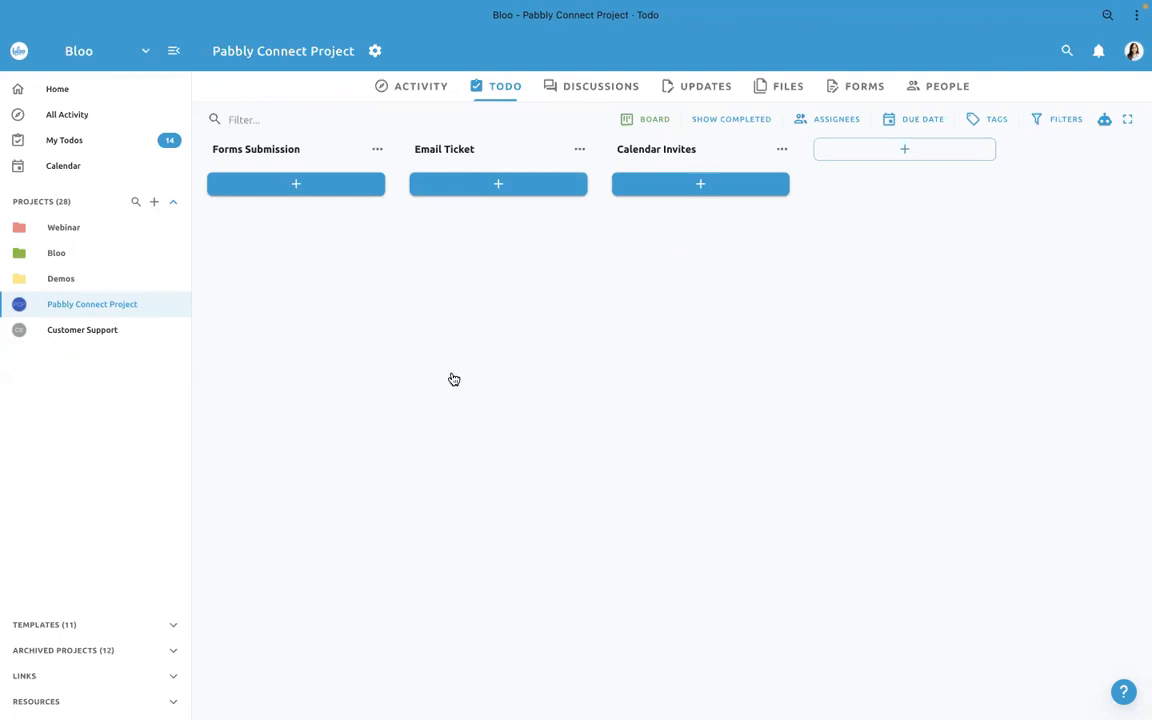
- Switch from Bloo to the Chrome window that holds the Help Scout and Pabbly Connect pages
key(ctrl+Up)
click(640, 70)
key(ctrl+Up)
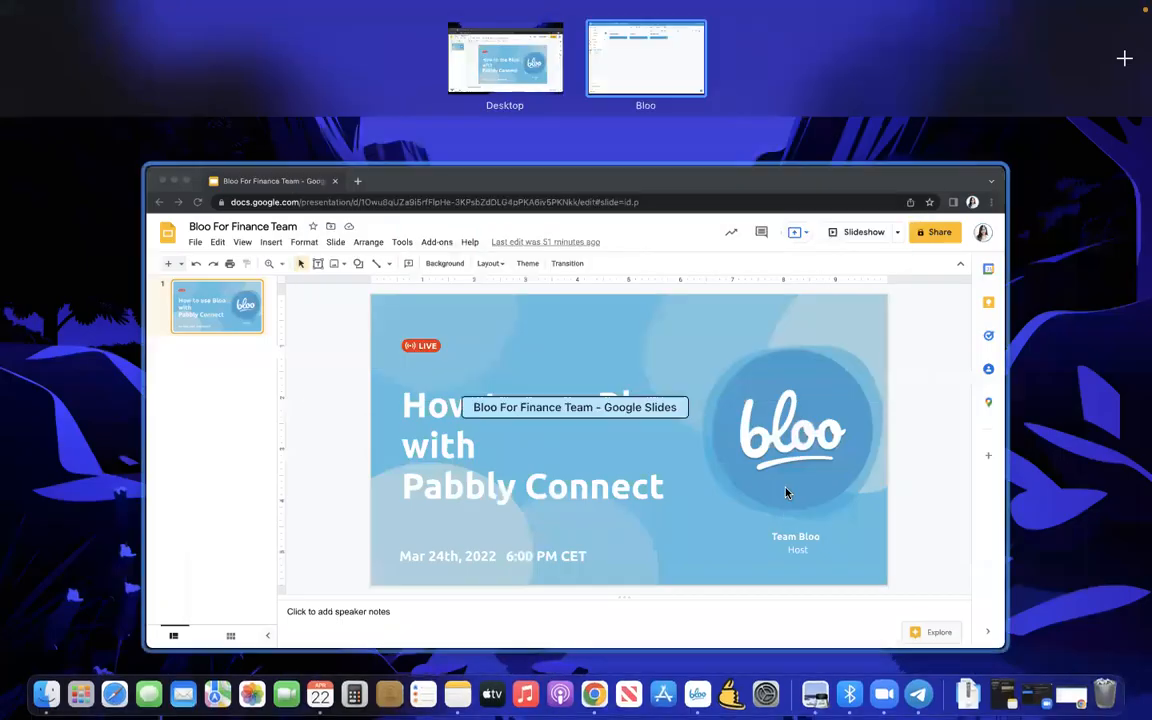
click(805, 492)
click(1066, 693)
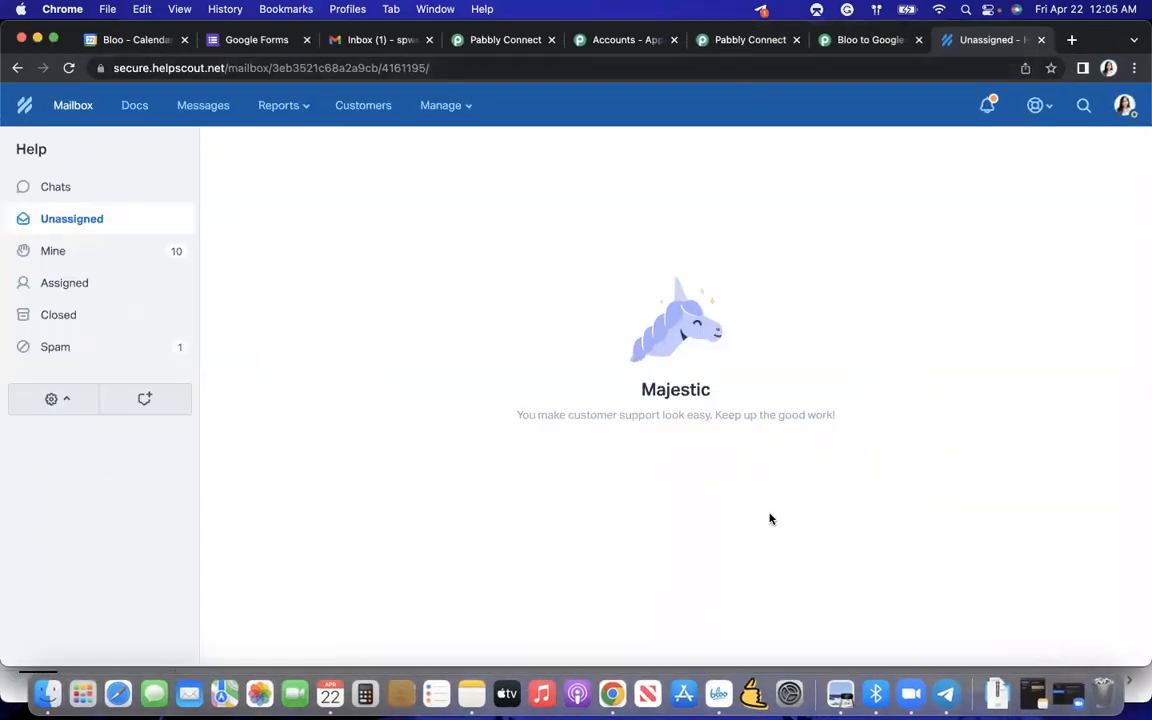
- Look through the open Pabbly Connect pages and examine the ready-made integrations on the Bloo + Google Calendar page
click(506, 42)
click(666, 46)
click(715, 42)
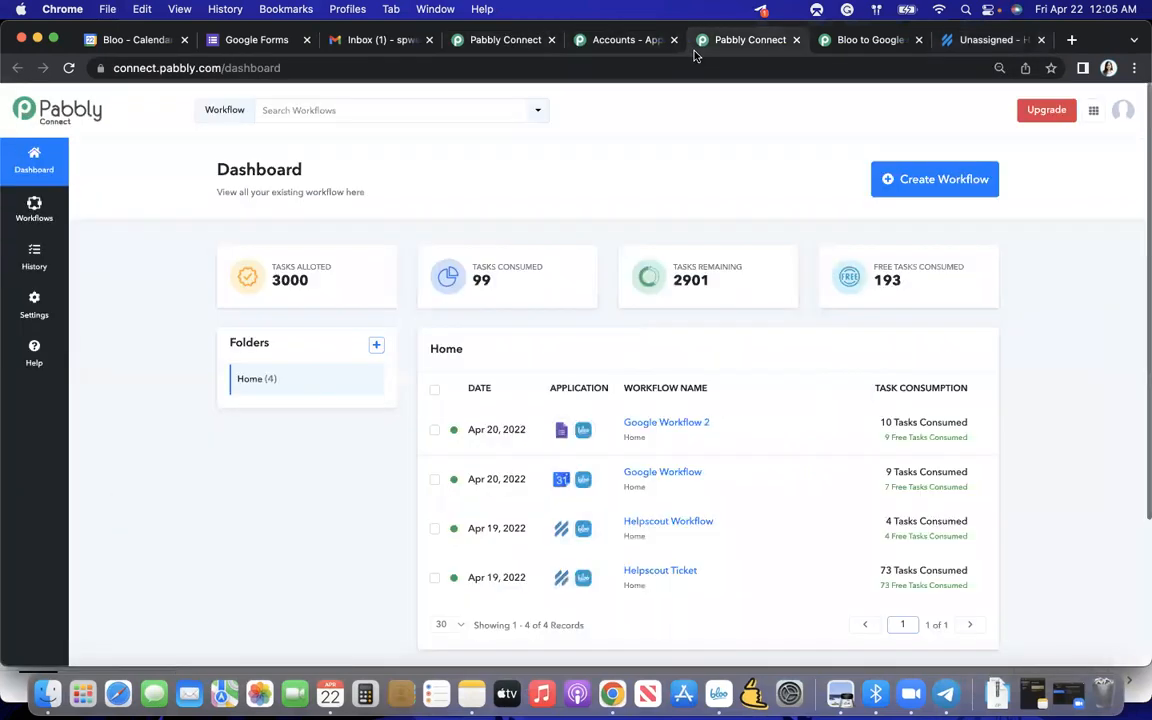
click(835, 42)
scroll(689, 273, down, 2)
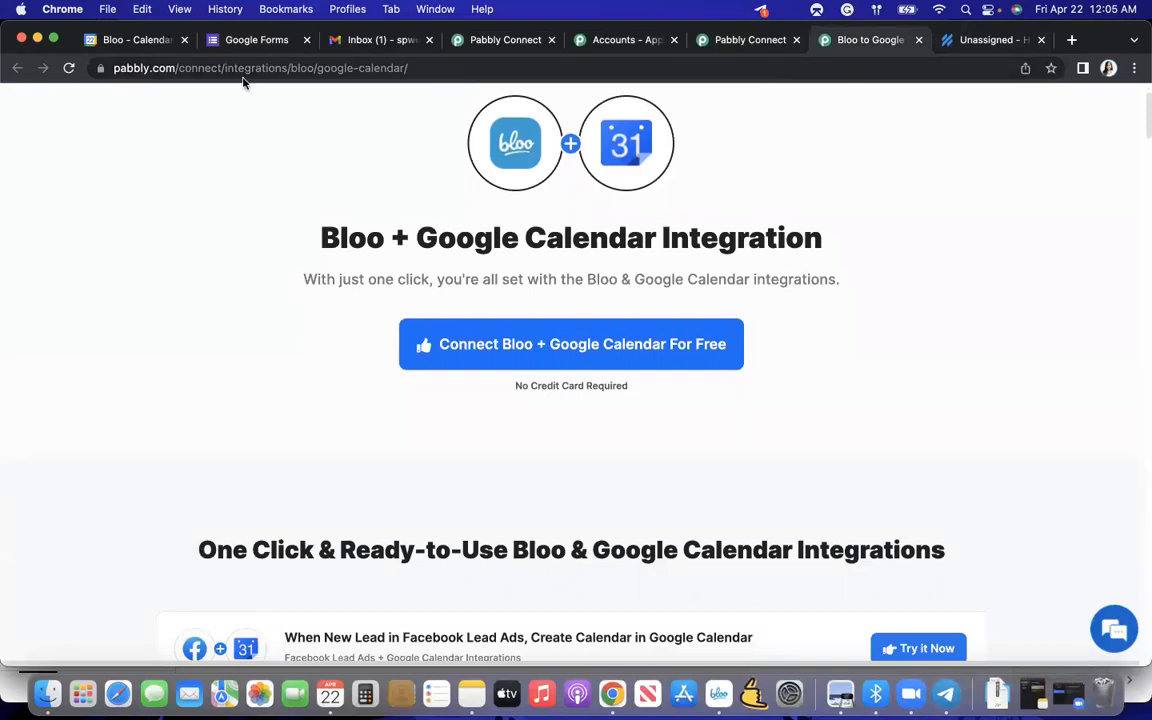
scroll(378, 328, up, 2)
scroll(378, 330, down, 5)
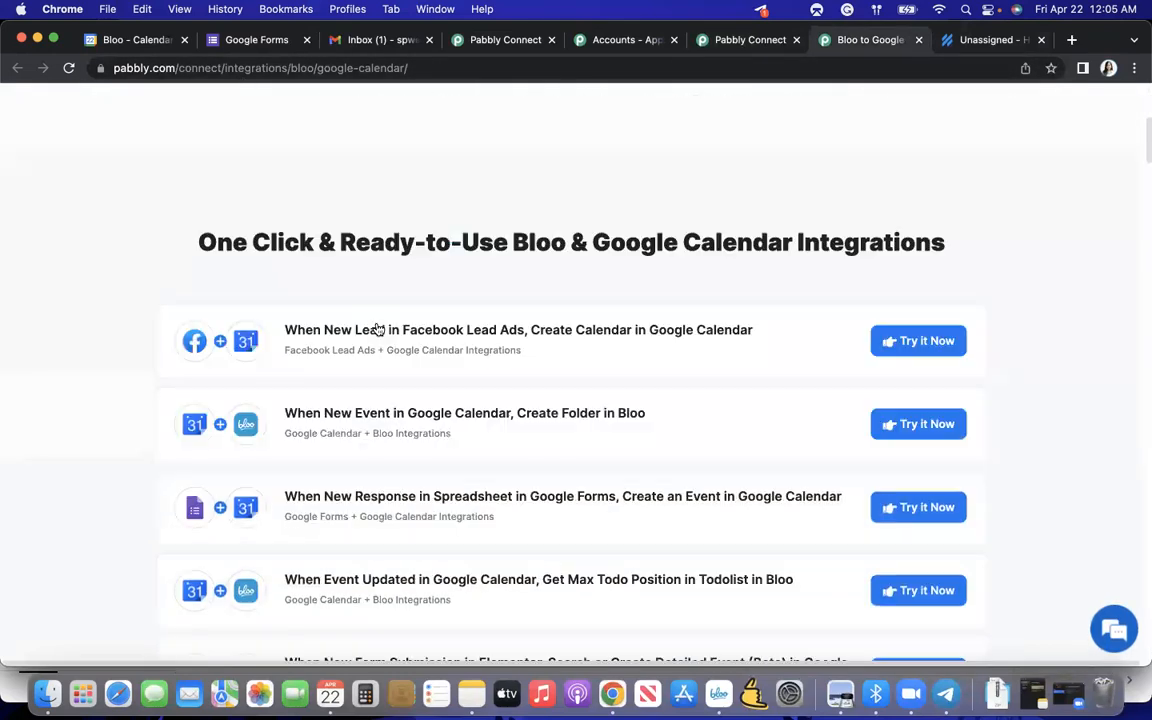
- From the Pabbly Connect home page, search the apps for "Bloo" and open the Bloo integrations page
scroll(378, 330, up, 5)
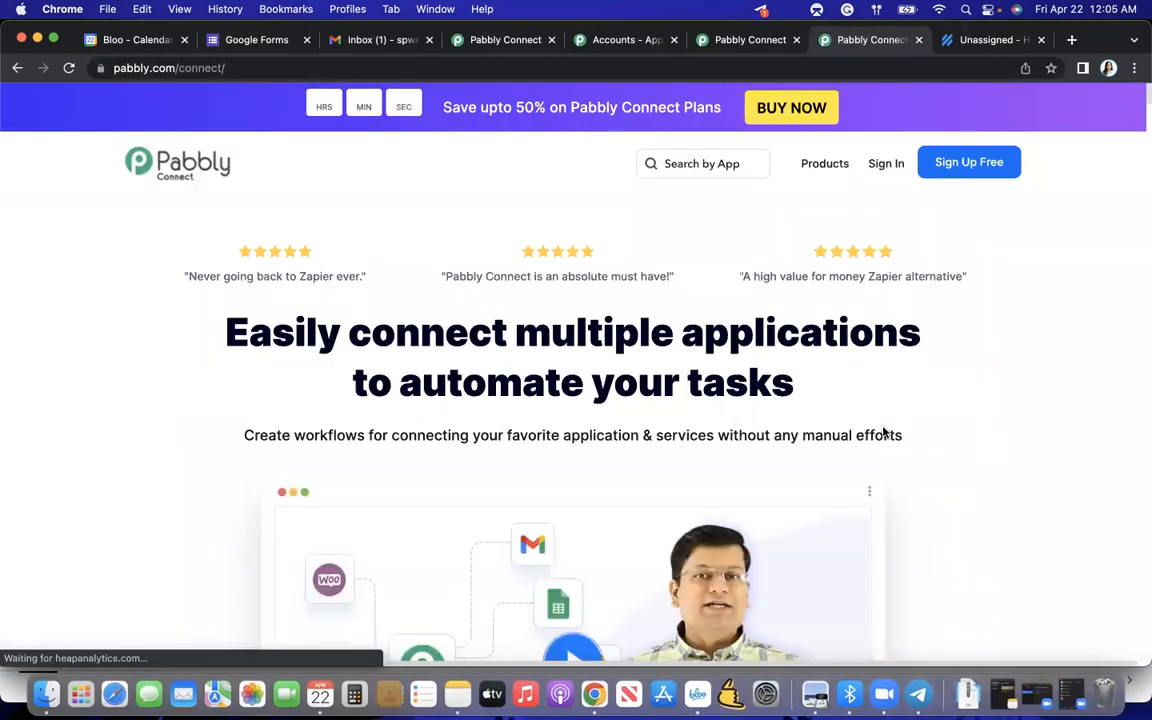
scroll(627, 367, down, 15)
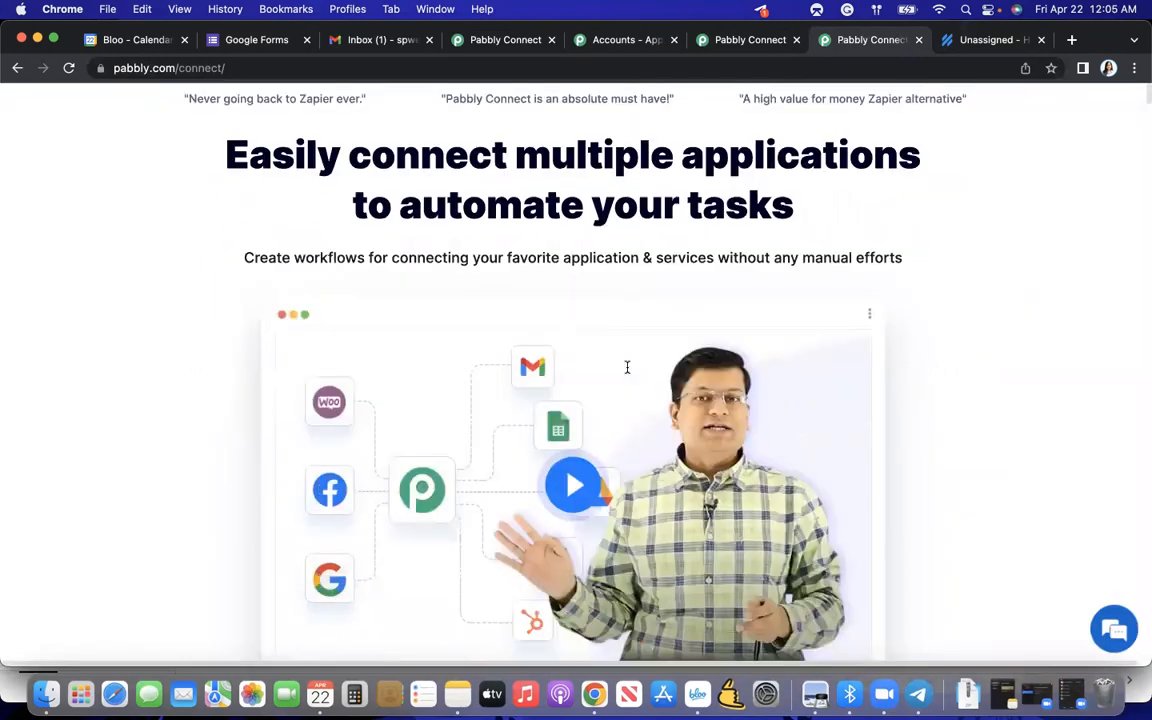
scroll(627, 367, up, 15)
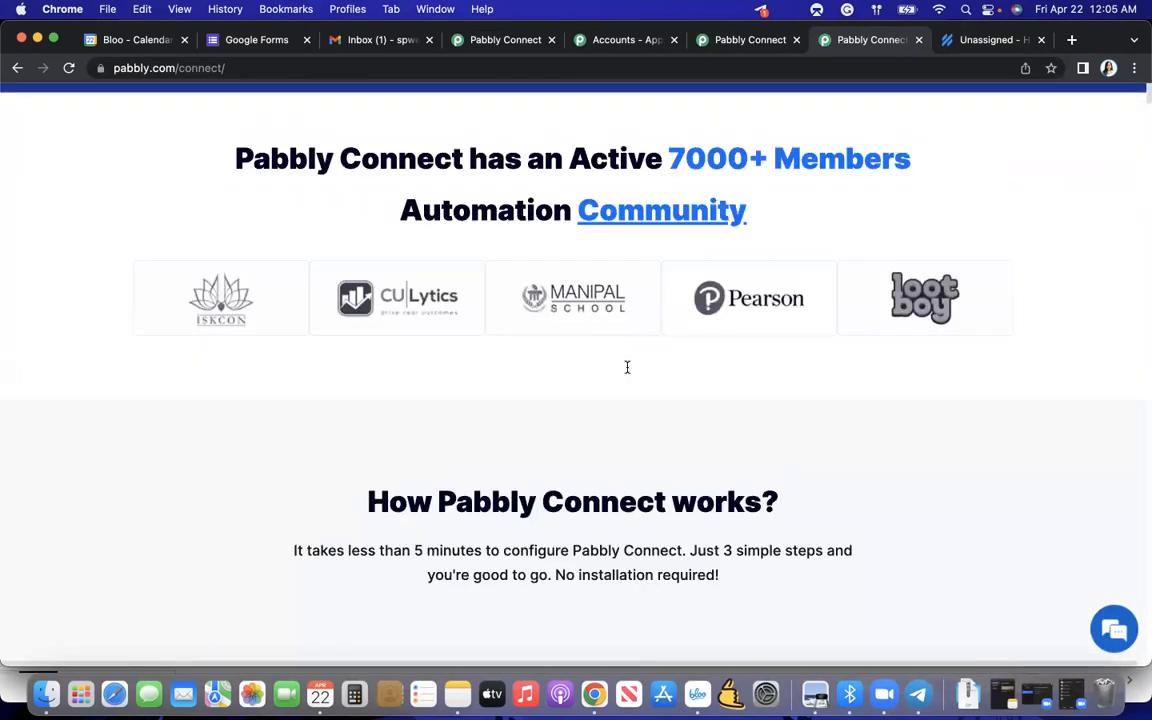
click(701, 165)
text(Bloo)
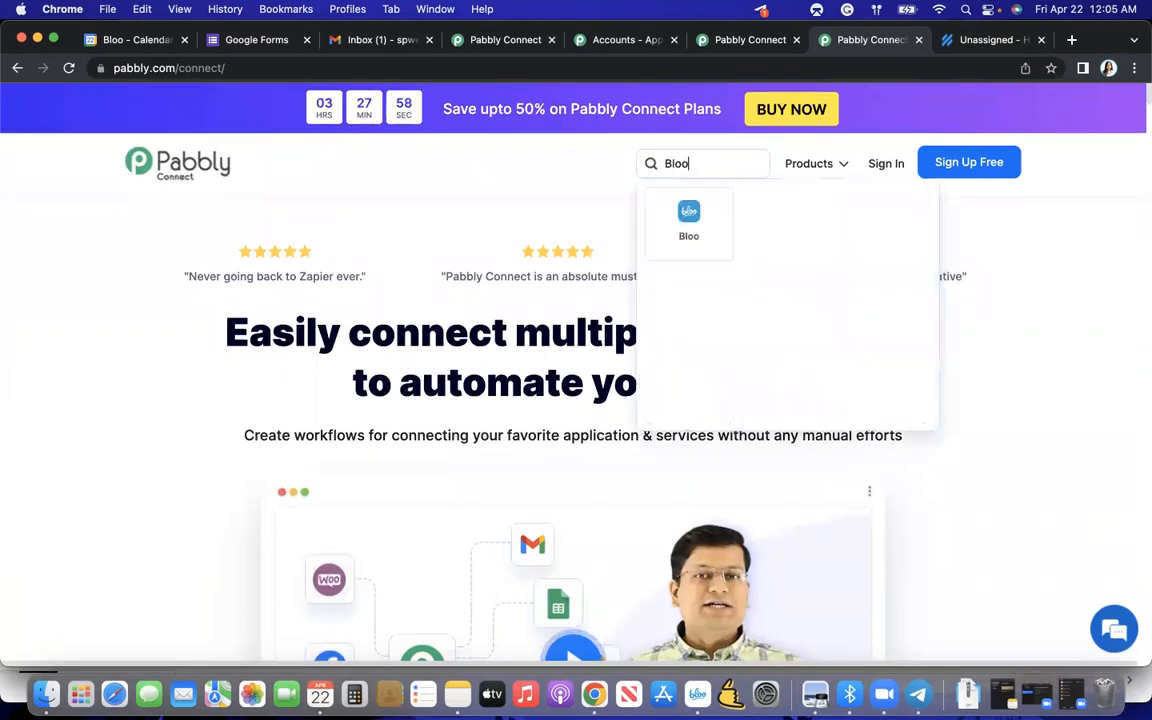
click(668, 237)
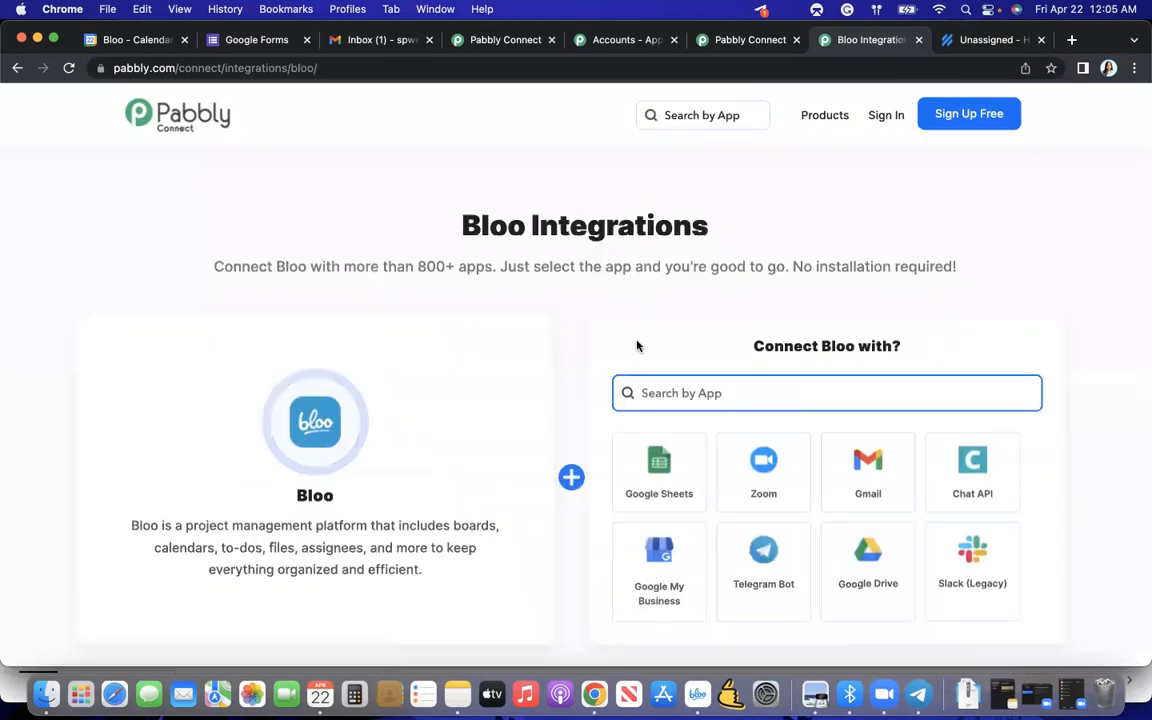
- Browse the Bloo integrations page and its list of apps that Bloo can be connected with
scroll(632, 342, down, 2)
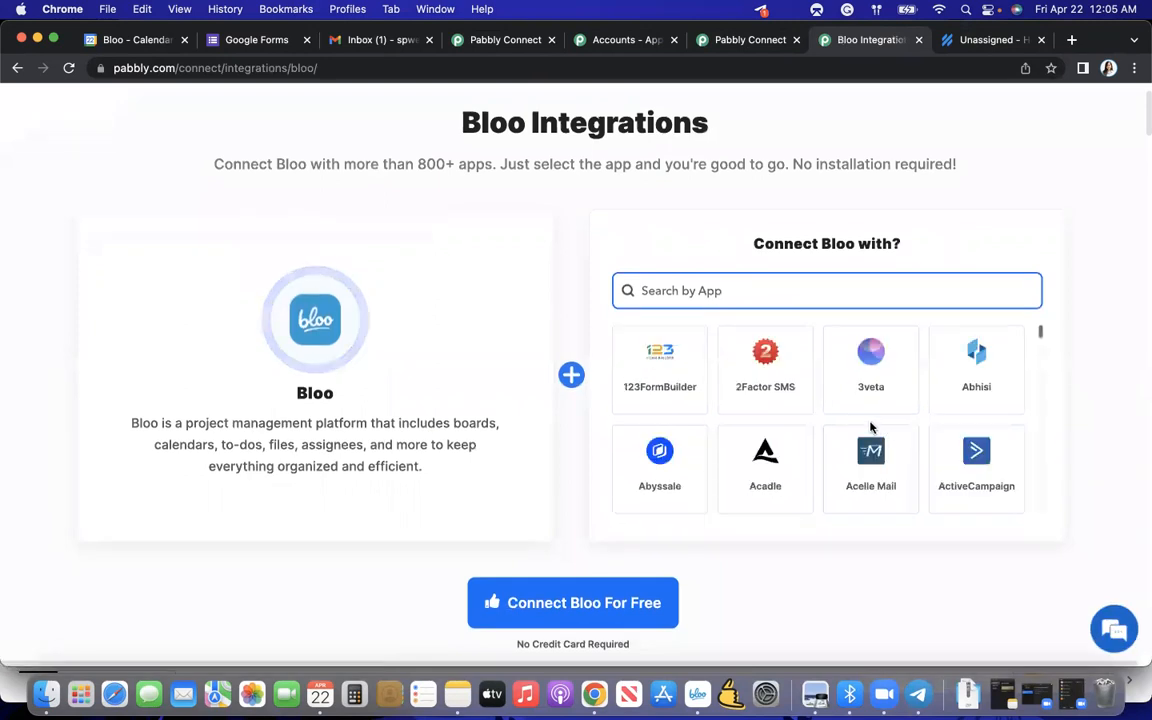
scroll(870, 427, up, 2)
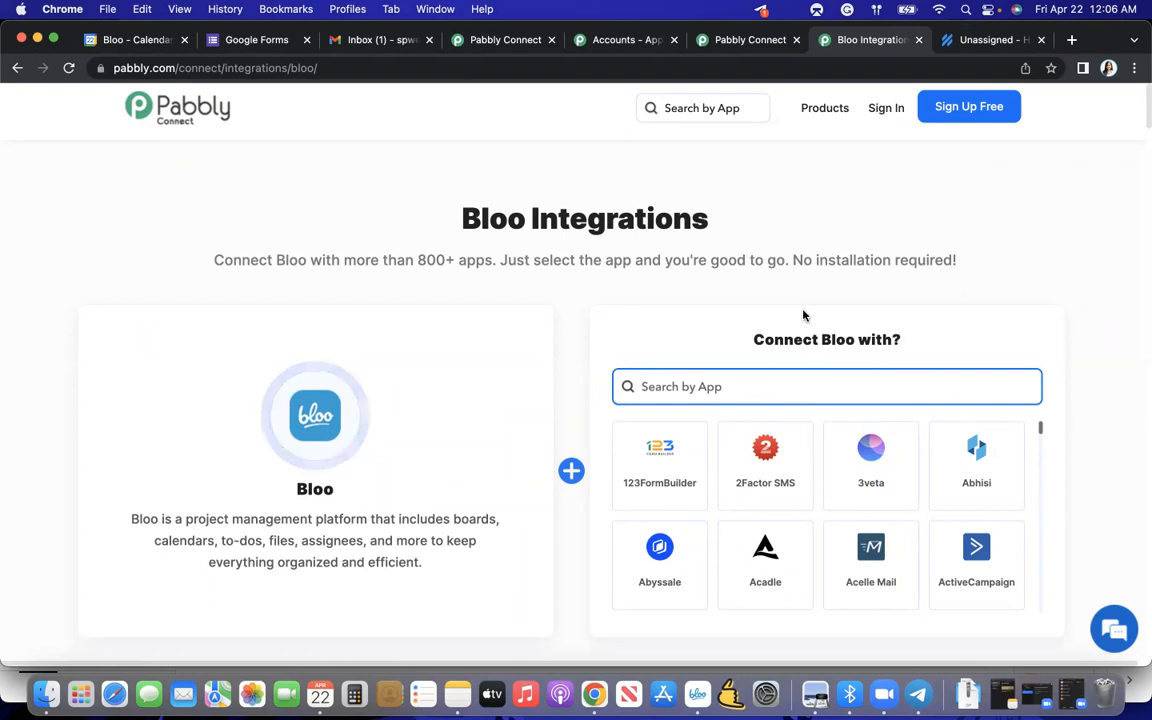
scroll(802, 316, down, 1)
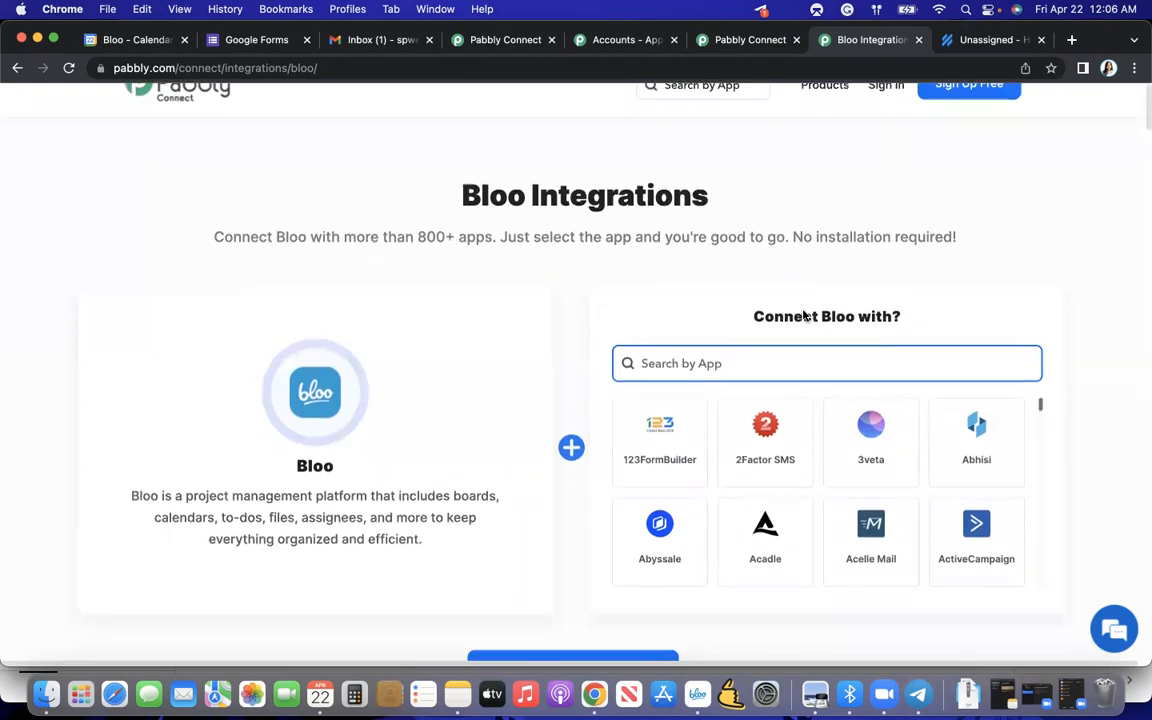
scroll(789, 427, down, 5)
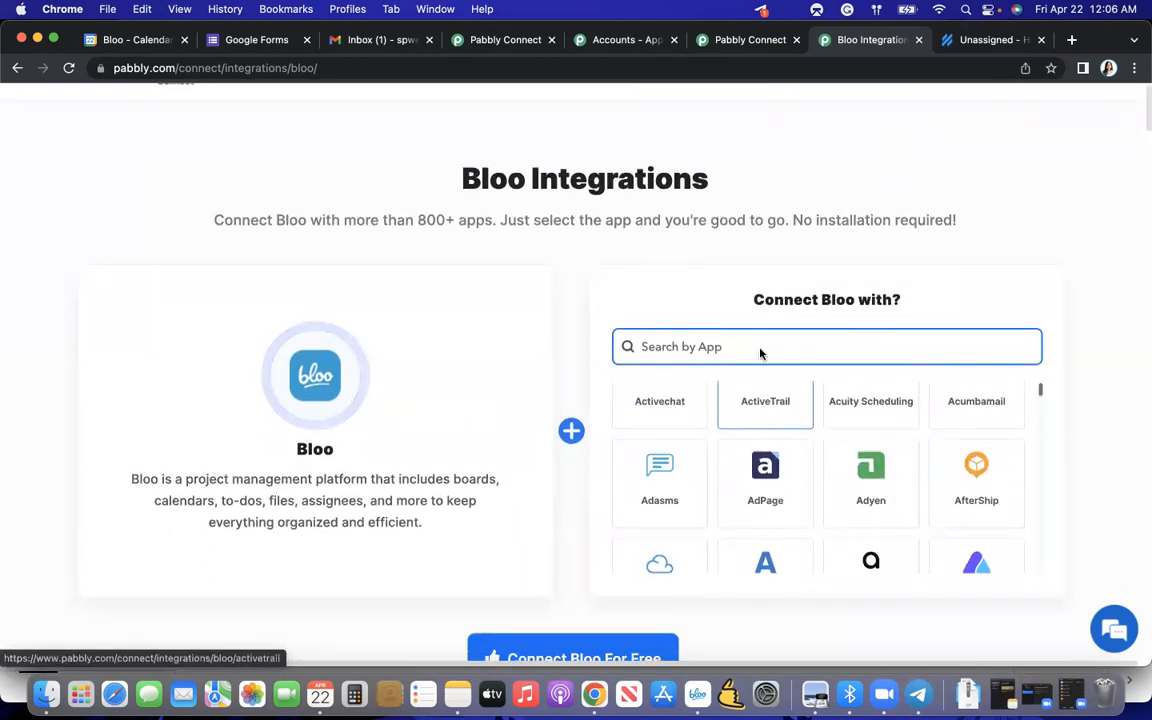
scroll(746, 298, down, 3)
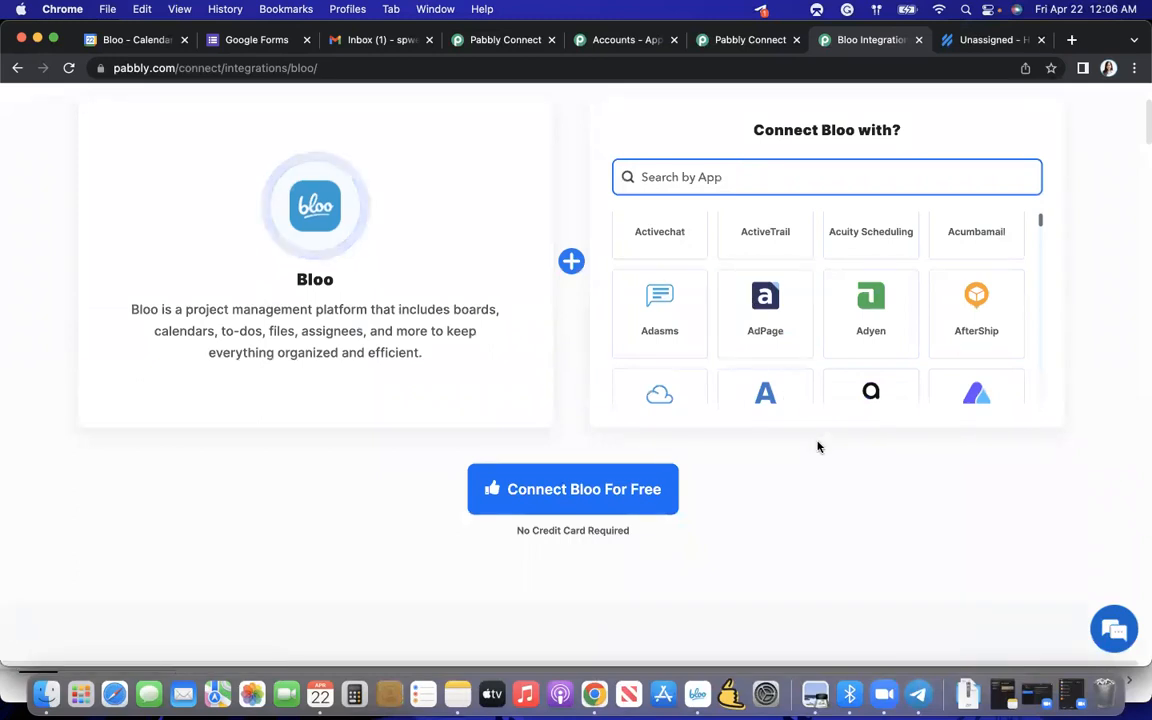
scroll(818, 357, down, 3)
scroll(818, 357, down, 2)
scroll(818, 357, up, 10)
scroll(818, 357, up, 1)
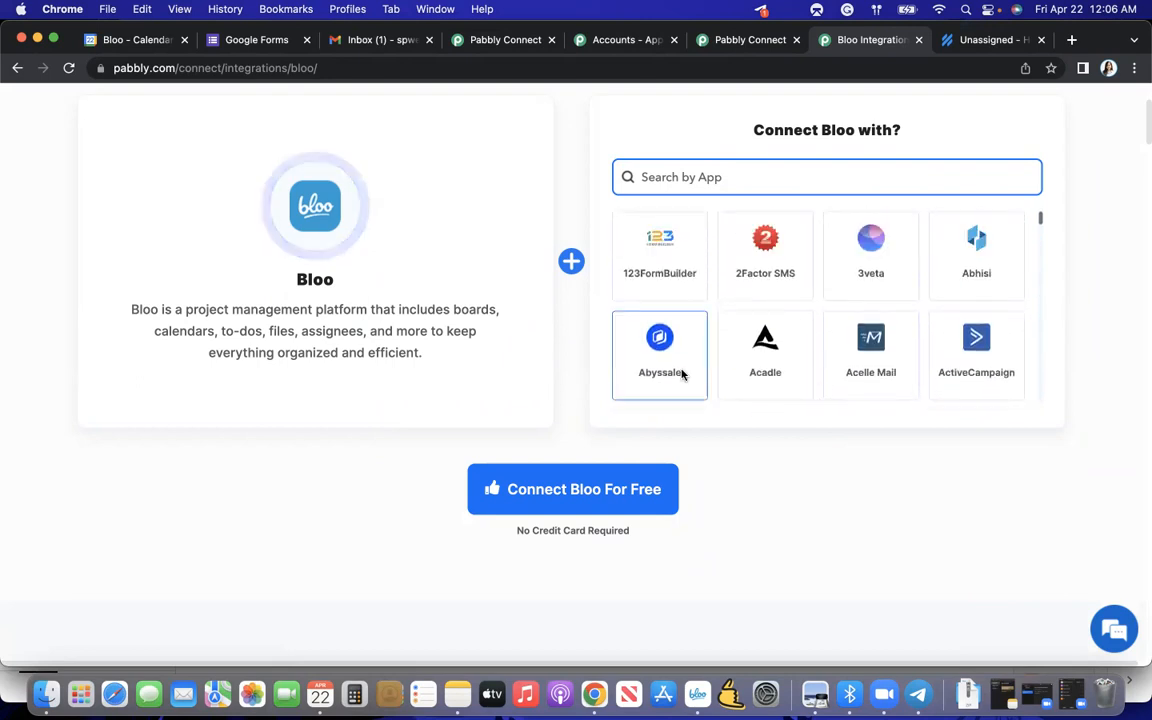
scroll(681, 373, up, 2)
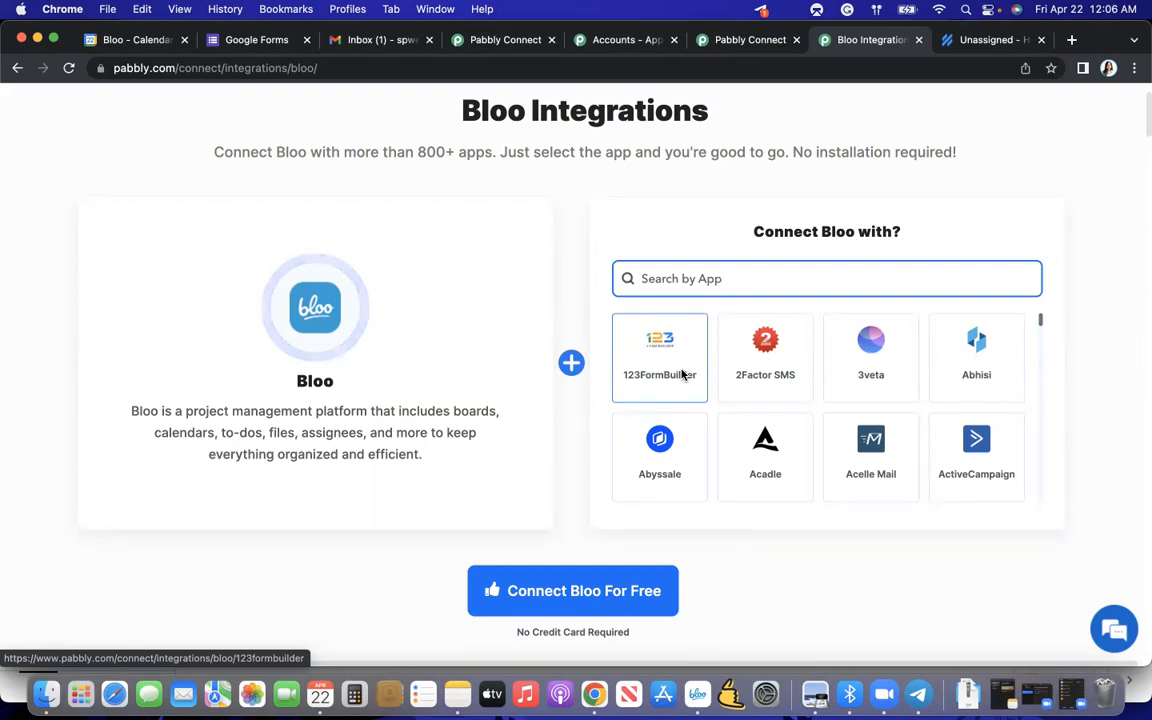
scroll(681, 373, down, 2)
scroll(681, 373, up, 2)
scroll(682, 374, down, 5)
scroll(682, 374, down, 5)
scroll(682, 374, down, 4)
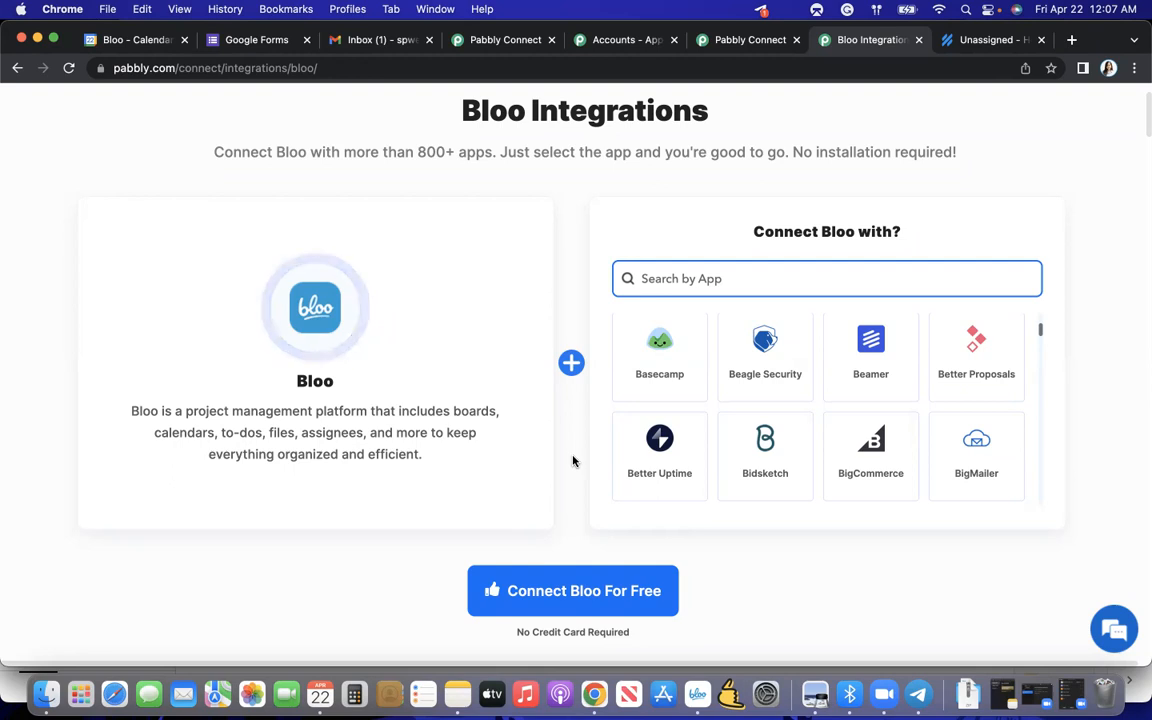
- Look over the triggers and actions section for Bloo integrations and go back to the list of connectable apps
scroll(751, 527, down, 3)
scroll(751, 527, up, 2)
scroll(751, 528, down, 3)
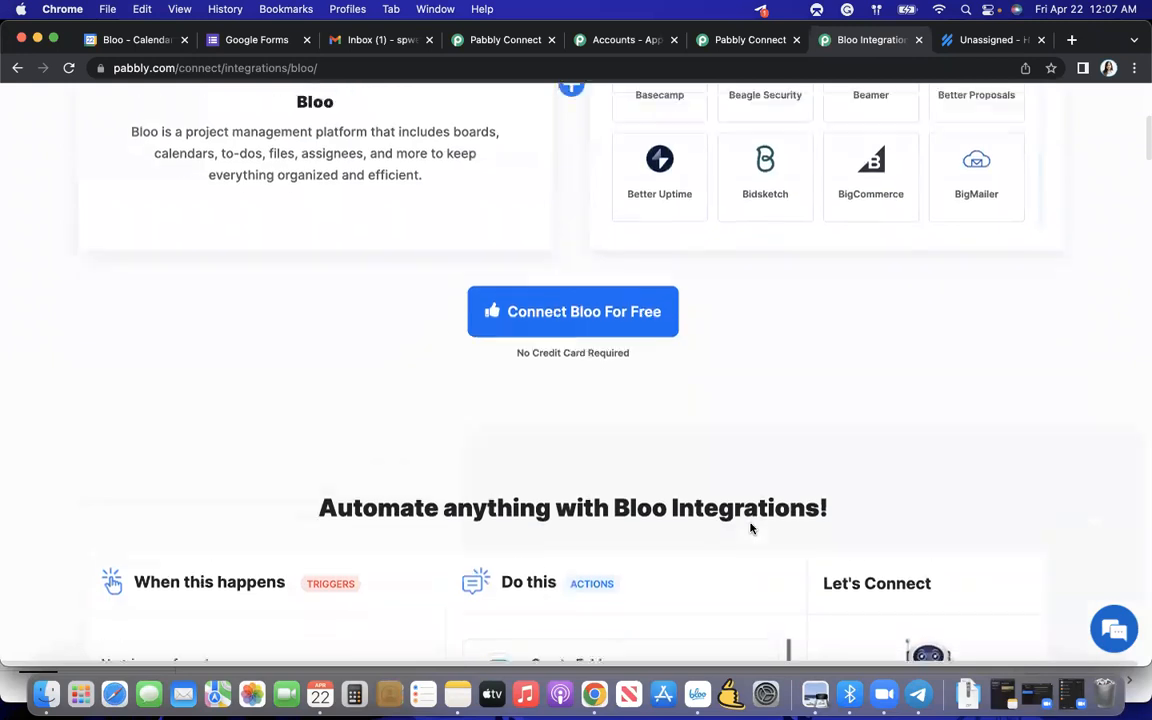
scroll(751, 528, up, 5)
scroll(751, 527, down, 1)
scroll(720, 360, down, 2)
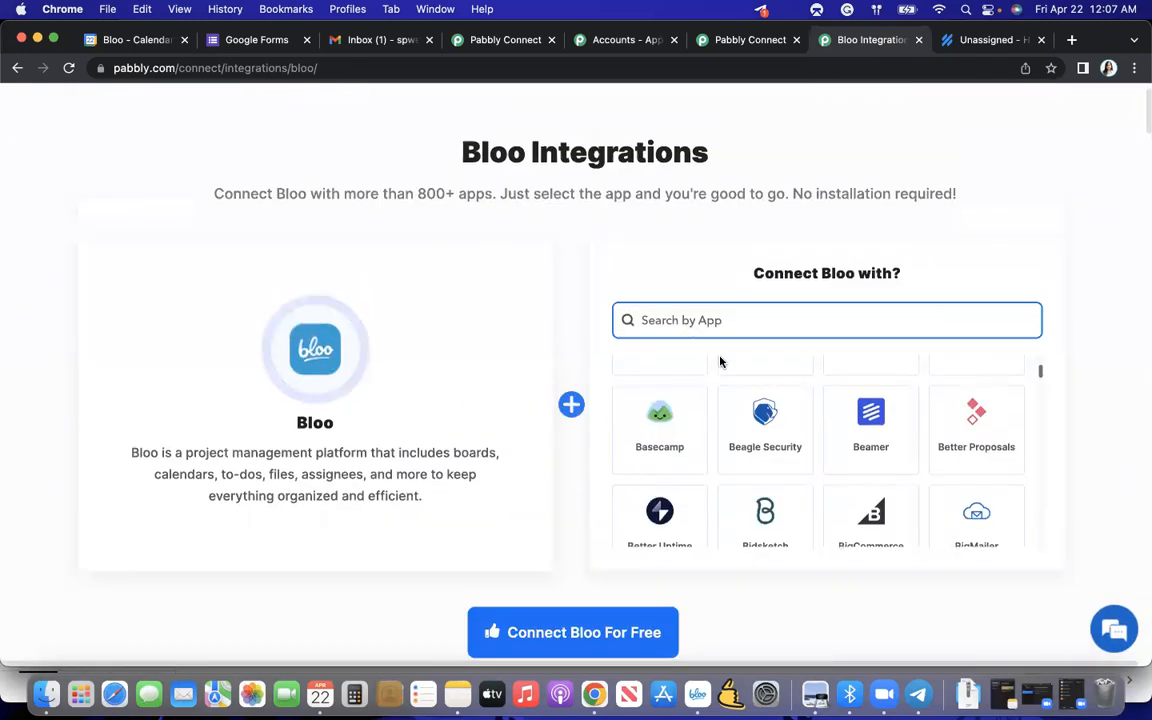
scroll(728, 410, up, 3)
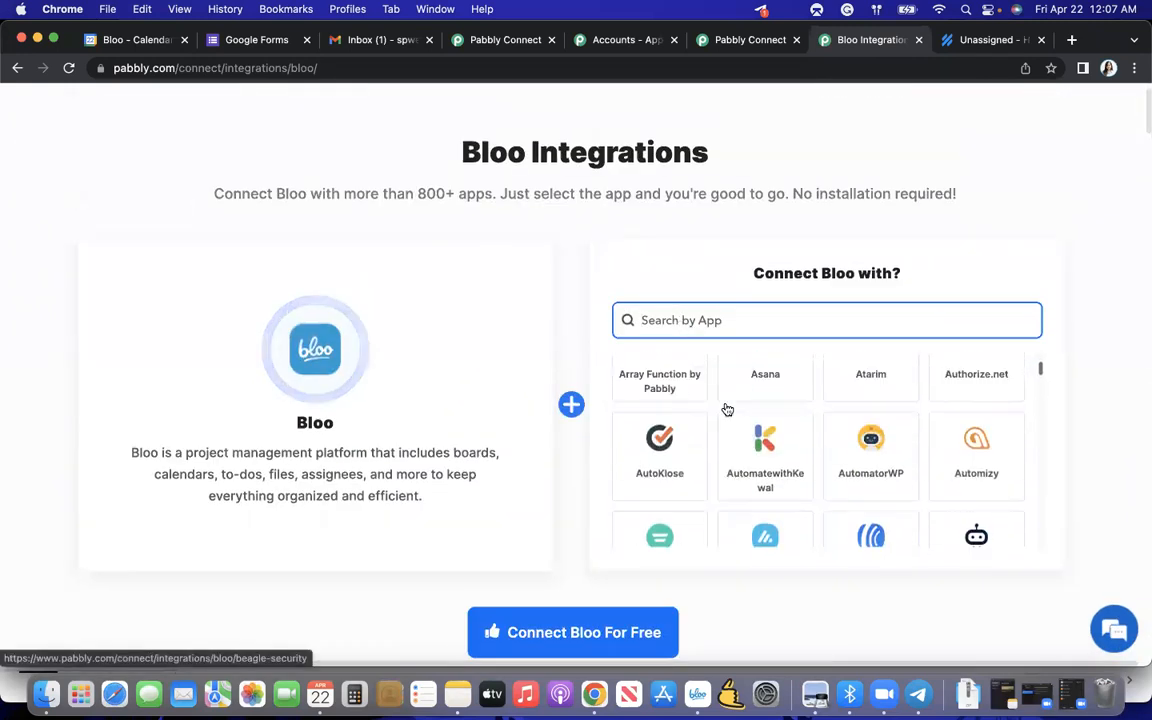
- Search the apps Bloo can connect with for "cale" and examine the ready-made integrations on the Bloo + Google Calendar page
text(cale)
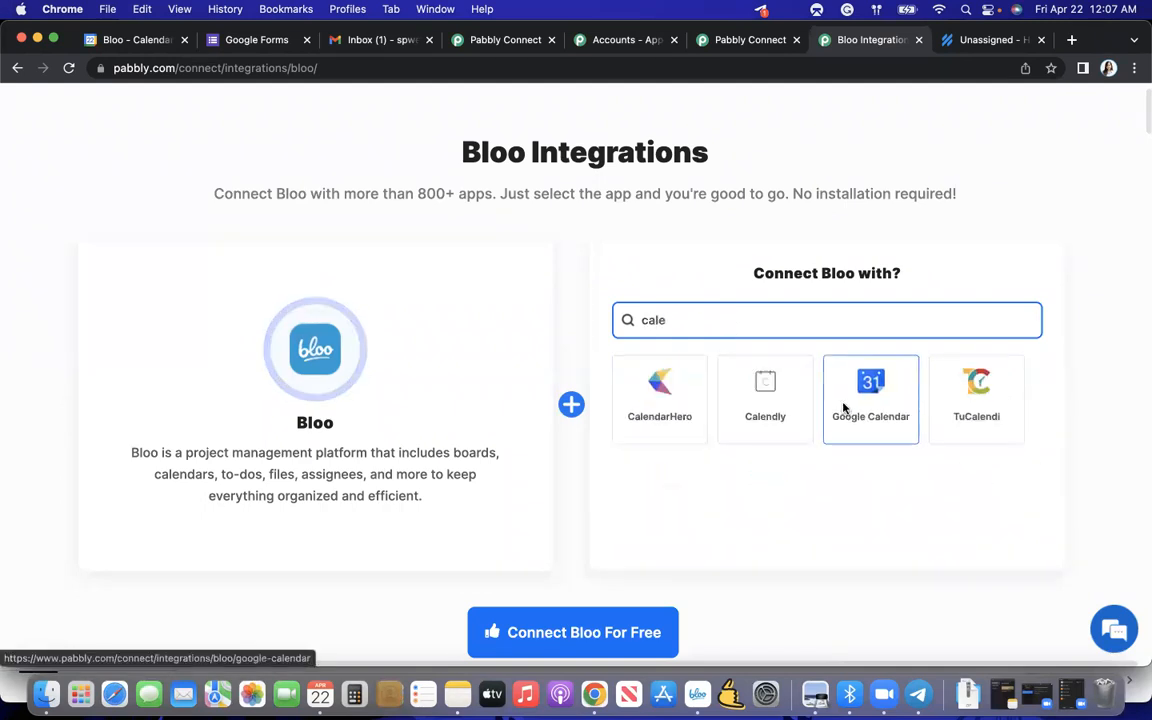
click(869, 390)
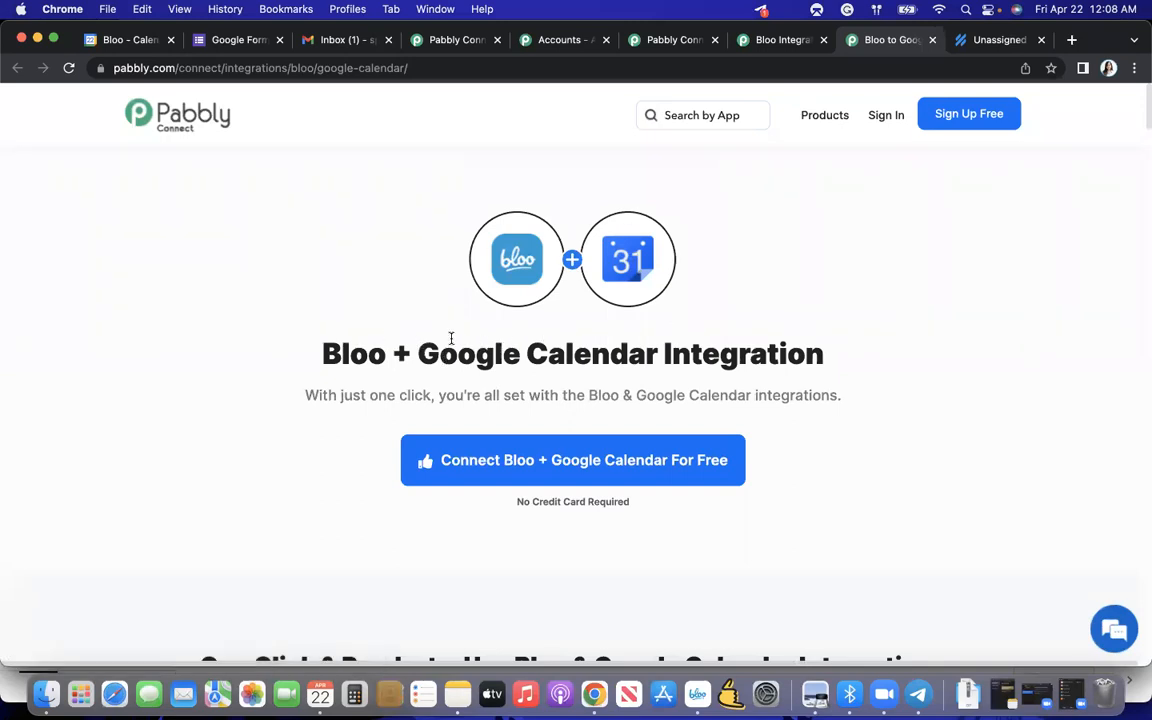
scroll(710, 367, down, 1)
scroll(710, 370, down, 10)
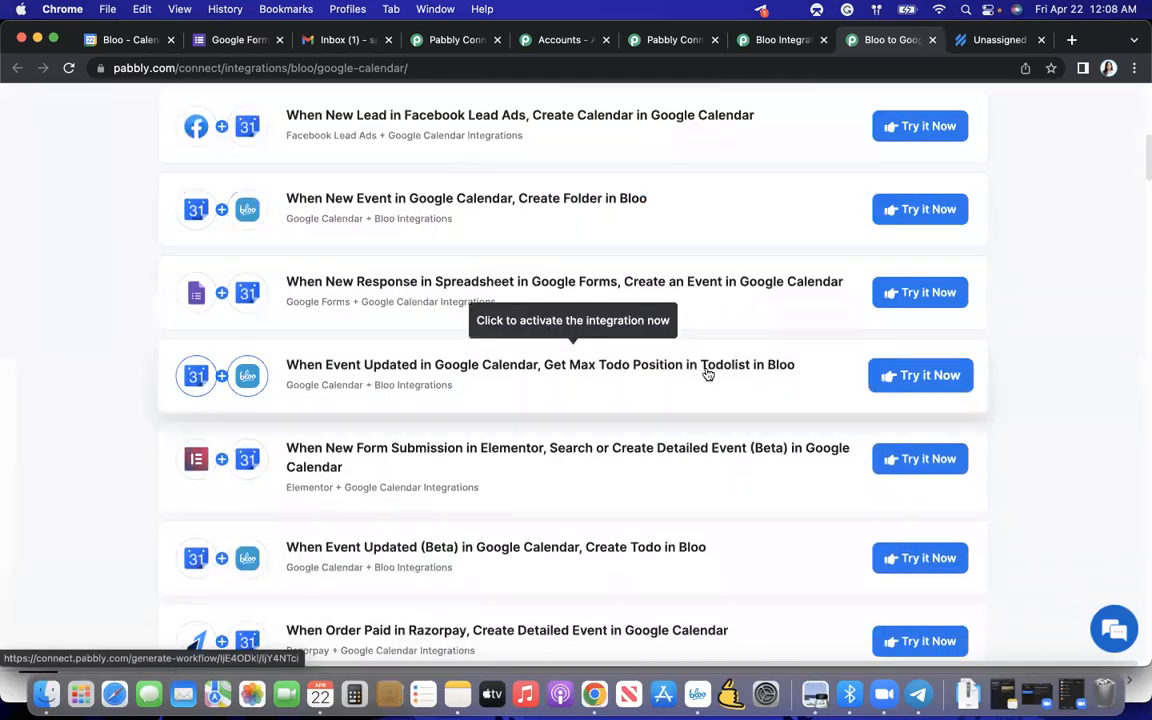
scroll(522, 404, up, 1)
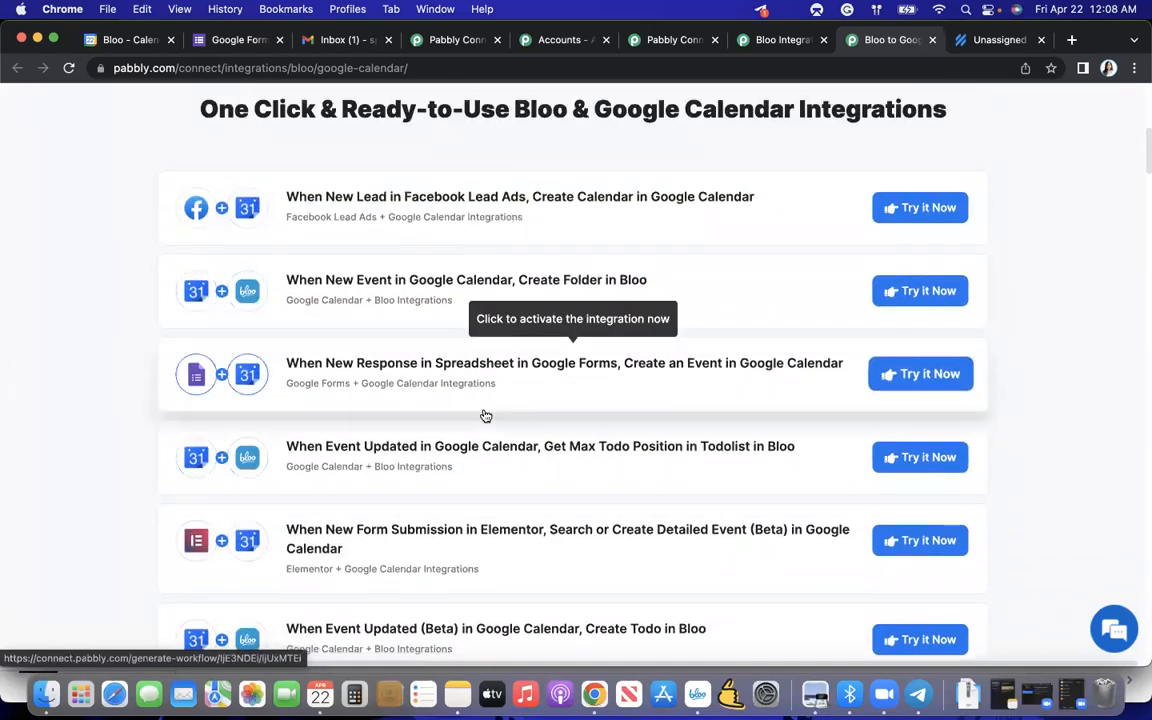
scroll(468, 445, down, 5)
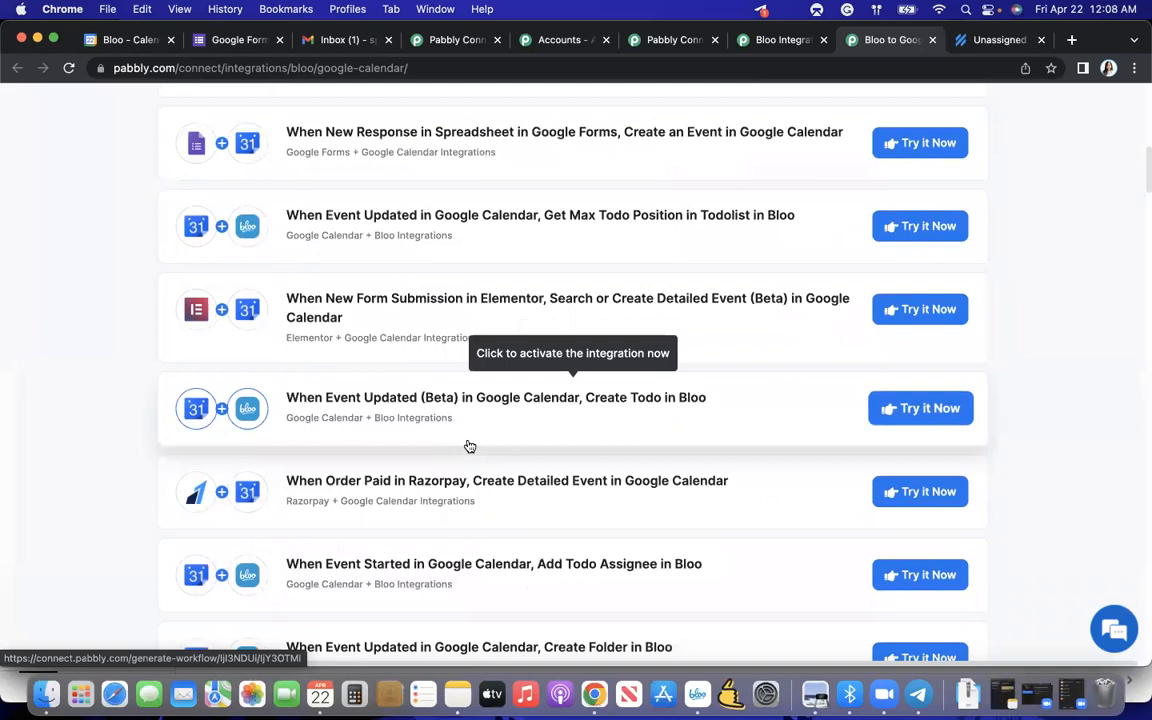
scroll(469, 446, down, 6)
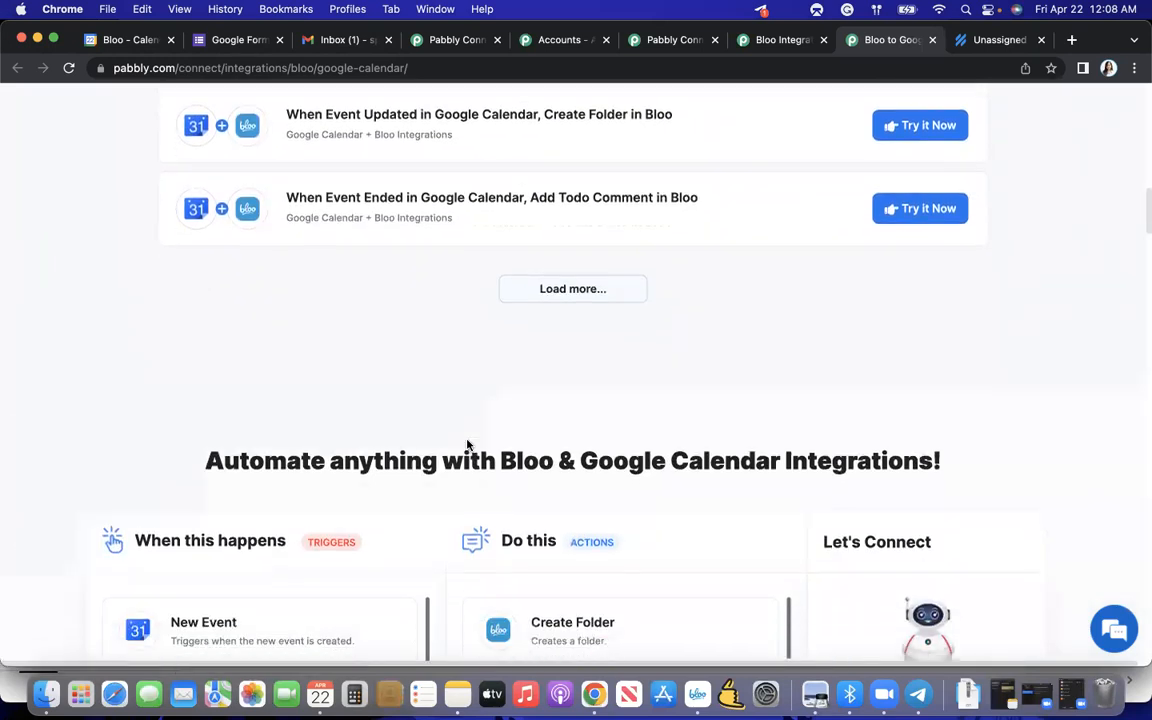
- Examine the triggers and the full list of actions offered for custom Bloo and Google Calendar integrations
scroll(469, 446, down, 2)
scroll(368, 478, down, 2)
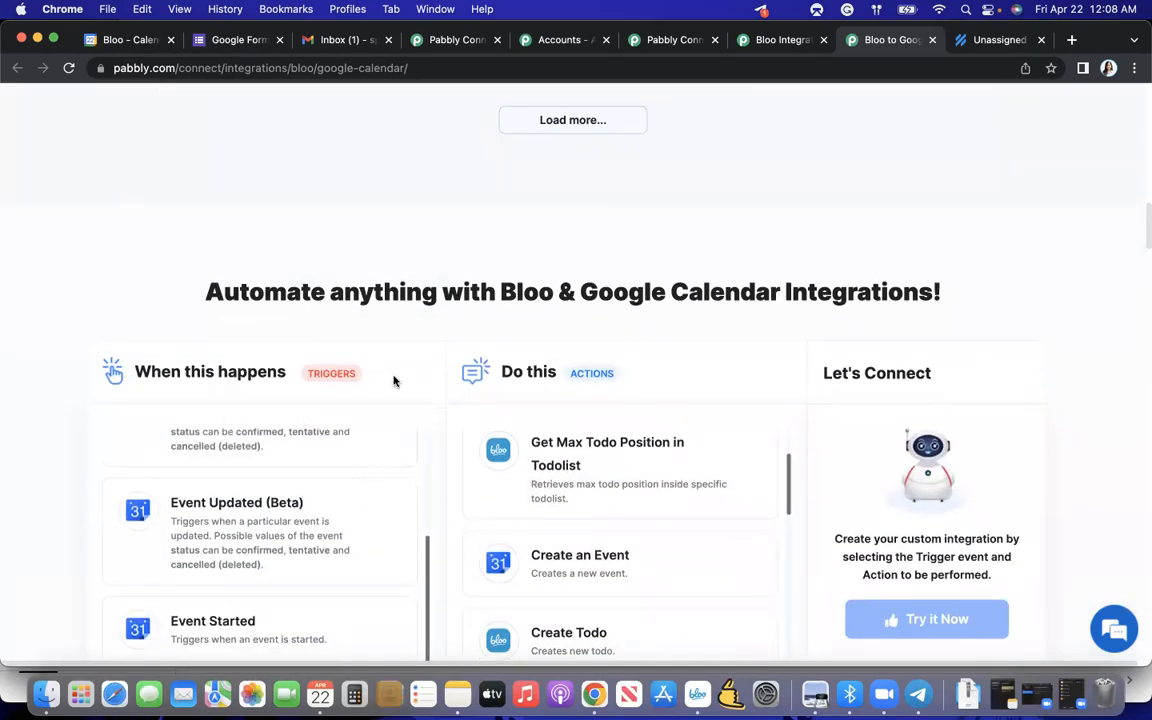
scroll(396, 396, down, 2)
scroll(396, 396, up, 2)
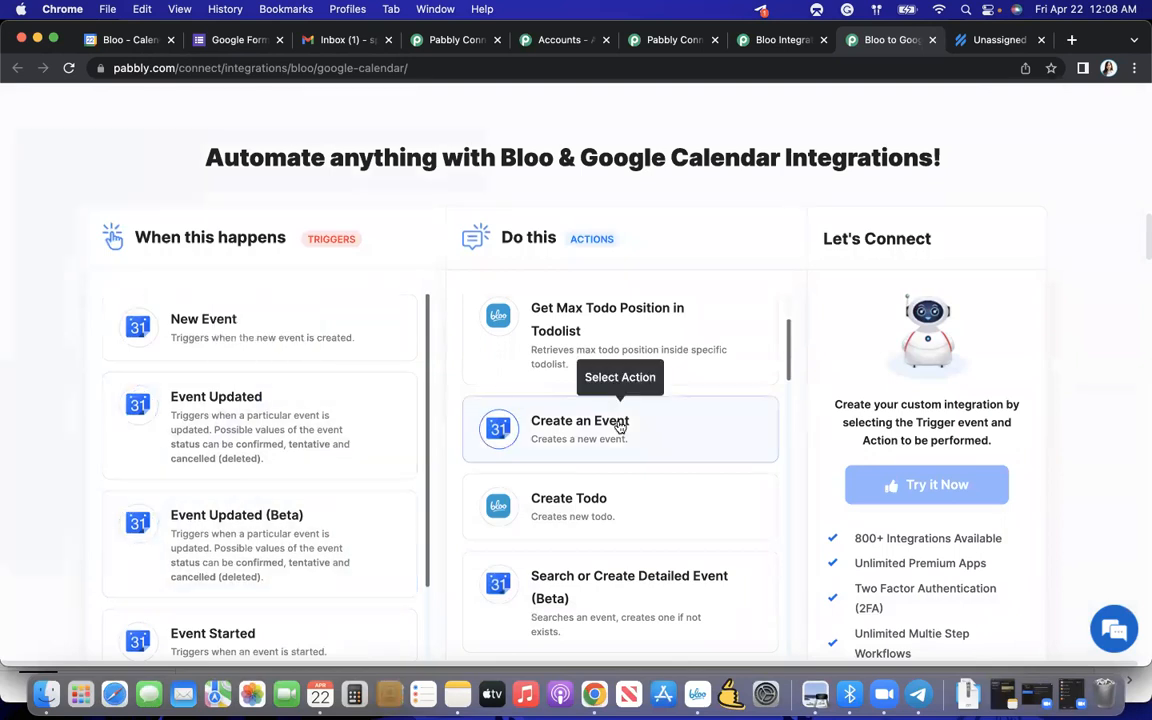
scroll(617, 429, up, 3)
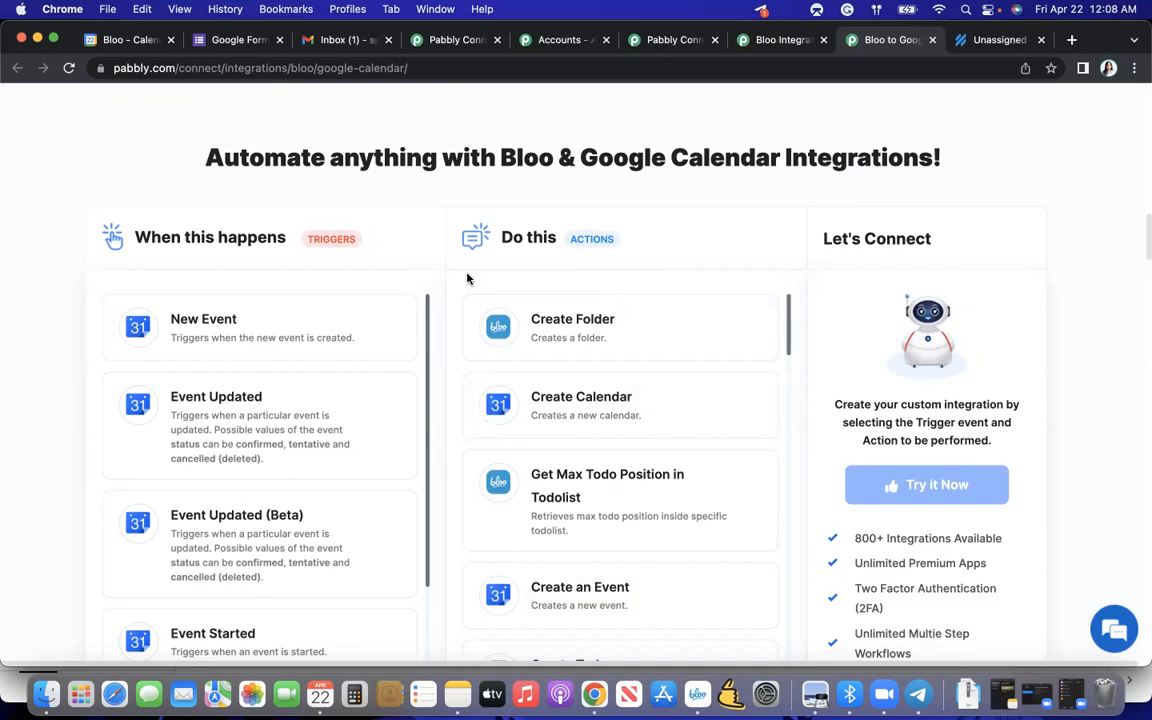
scroll(466, 279, down, 2)
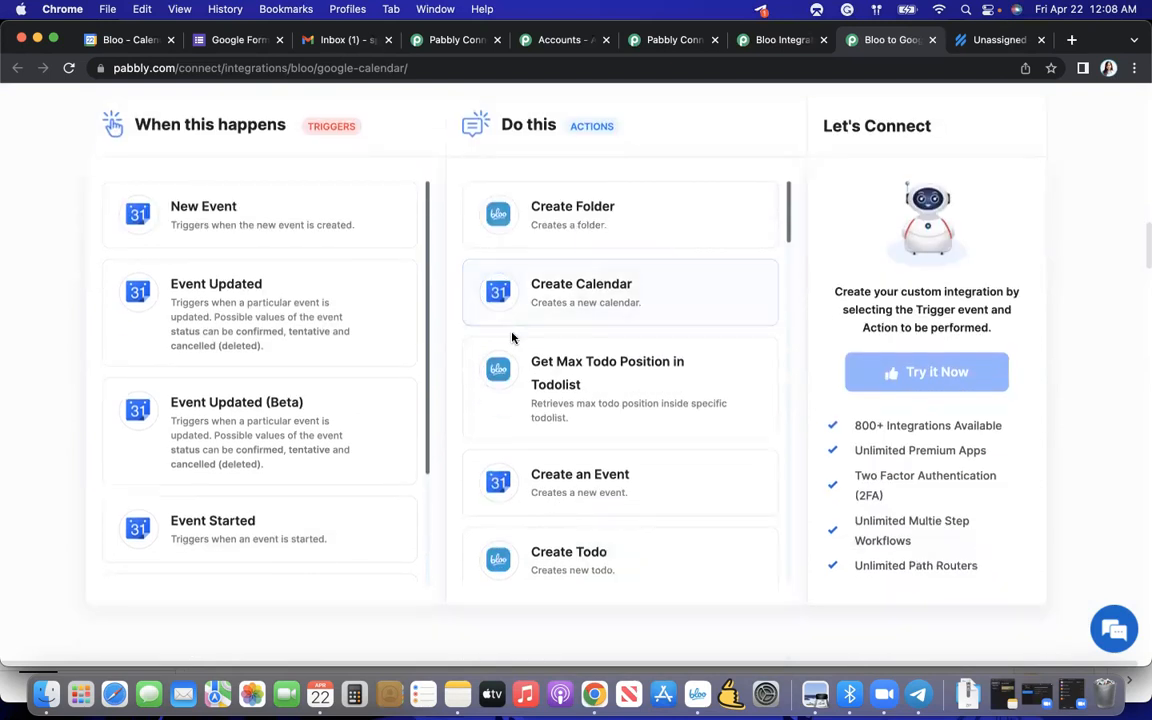
scroll(512, 337, down, 5)
scroll(512, 337, down, 8)
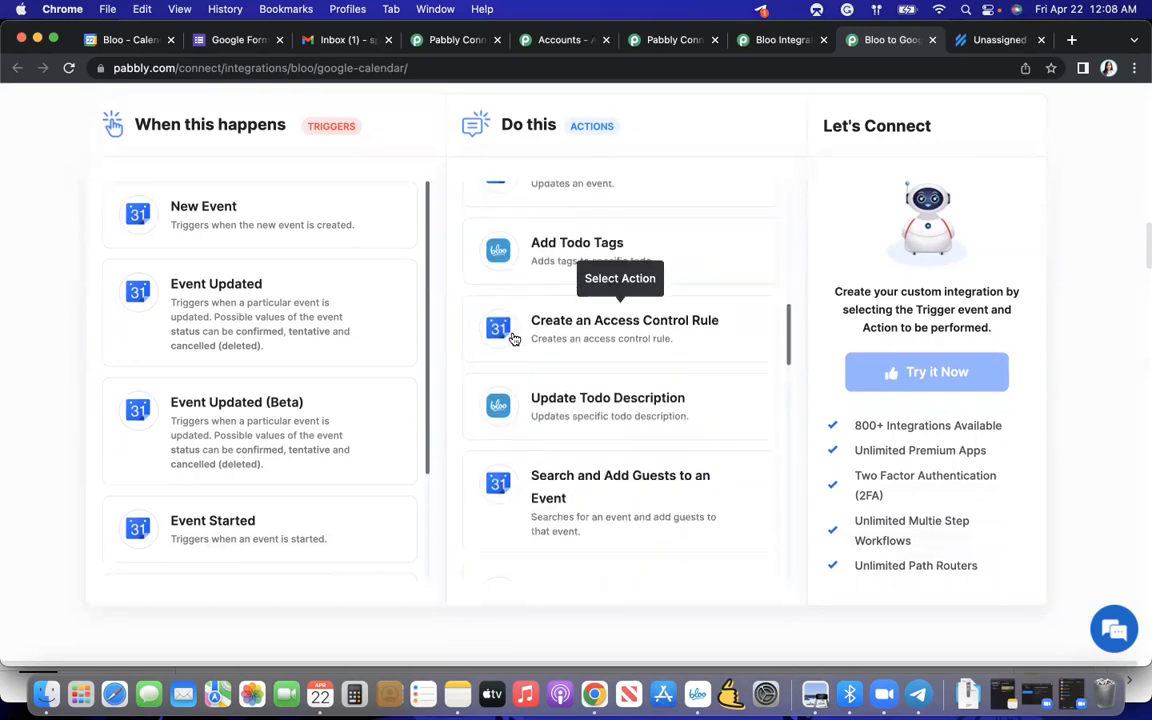
scroll(512, 337, down, 10)
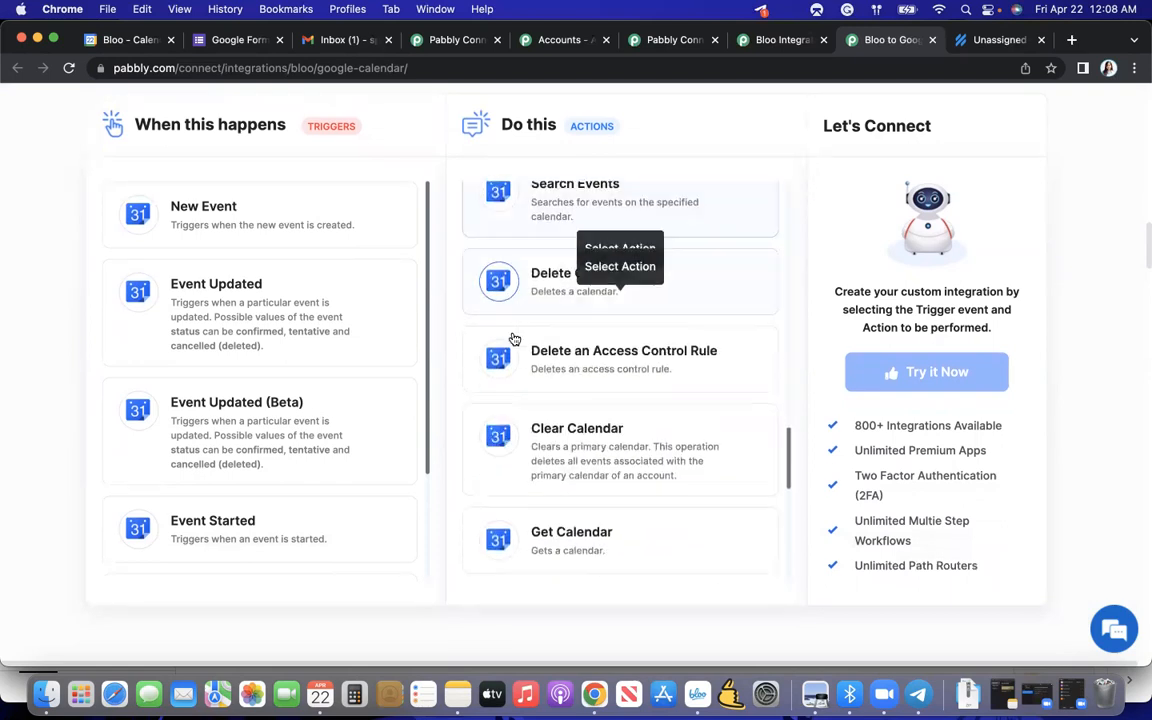
scroll(512, 337, down, 2)
scroll(512, 340, up, 15)
scroll(512, 340, up, 10)
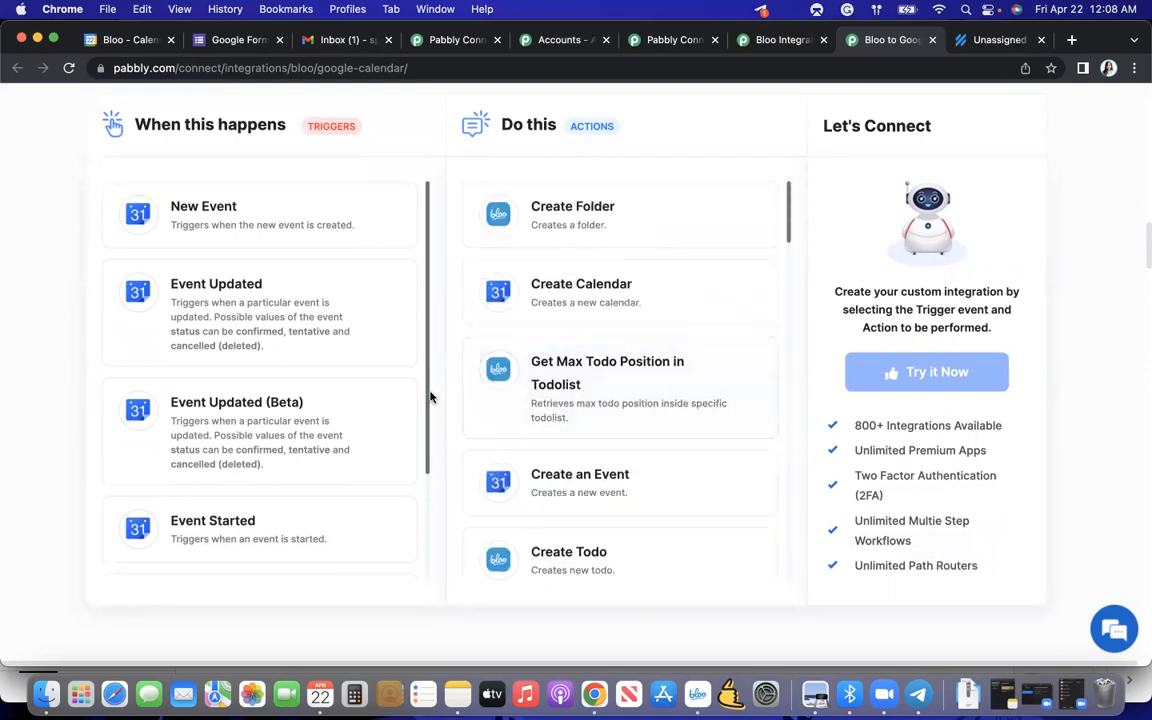
- Review the Google Calendar triggers and the available actions once more, and return to the Bloo + Google Calendar page heading
scroll(401, 430, down, 3)
scroll(401, 430, up, 3)
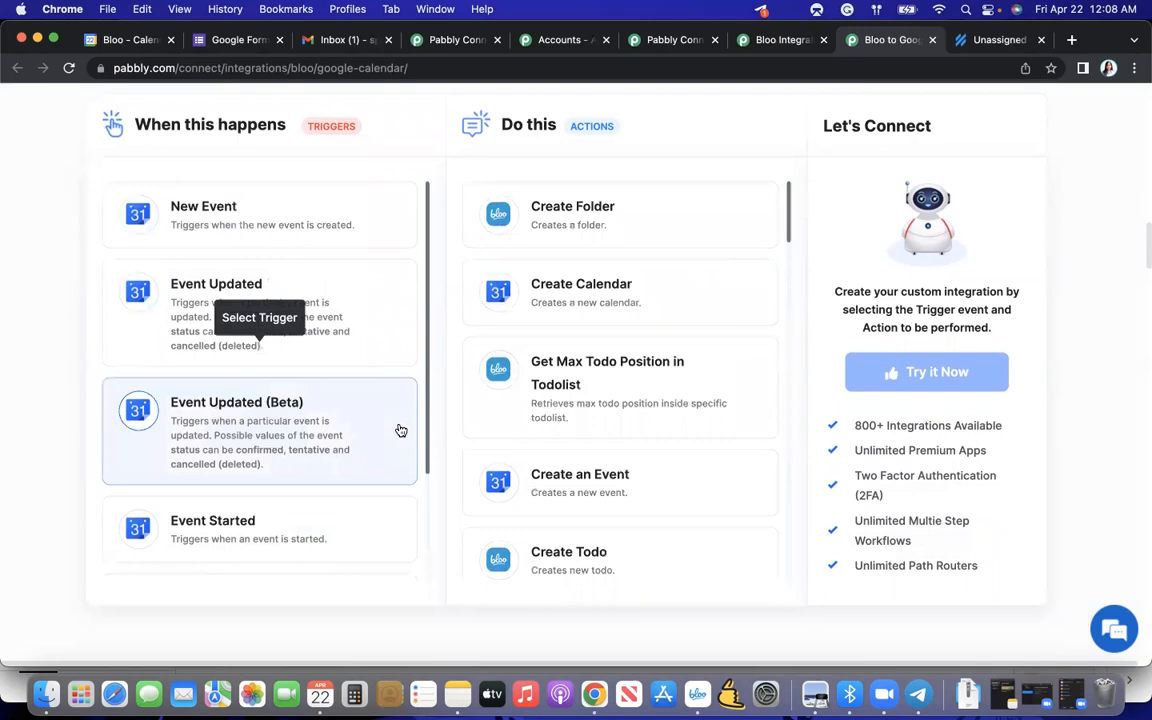
scroll(420, 455, up, 1)
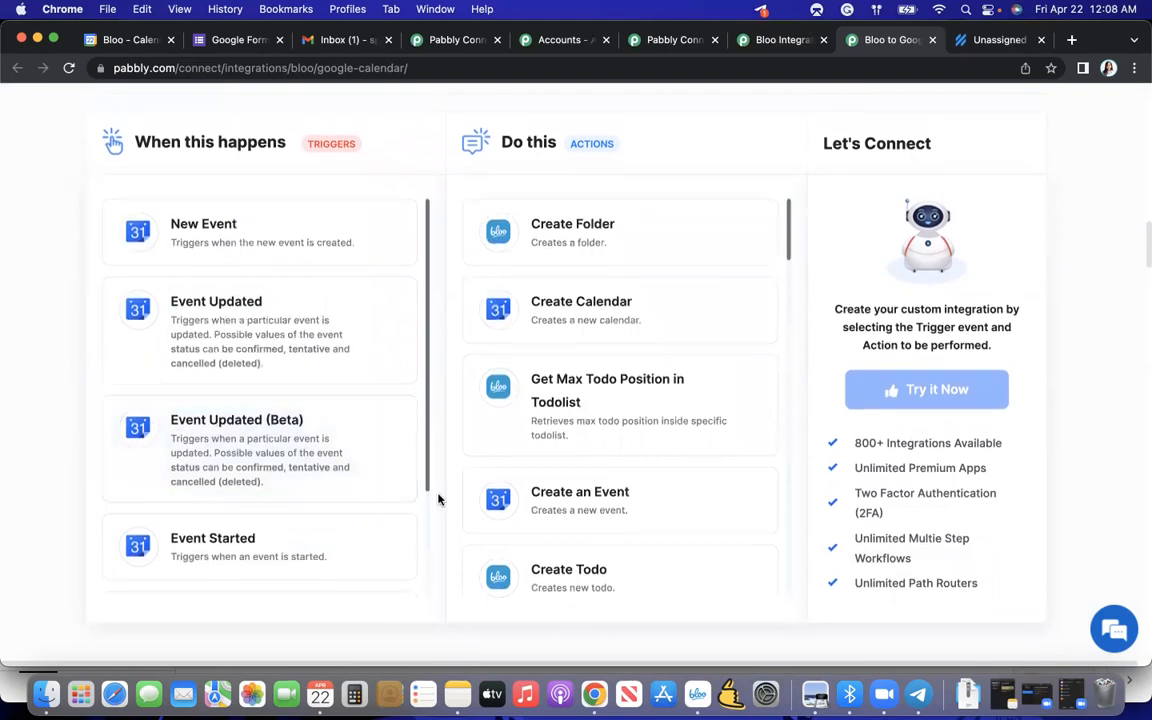
scroll(401, 406, up, 3)
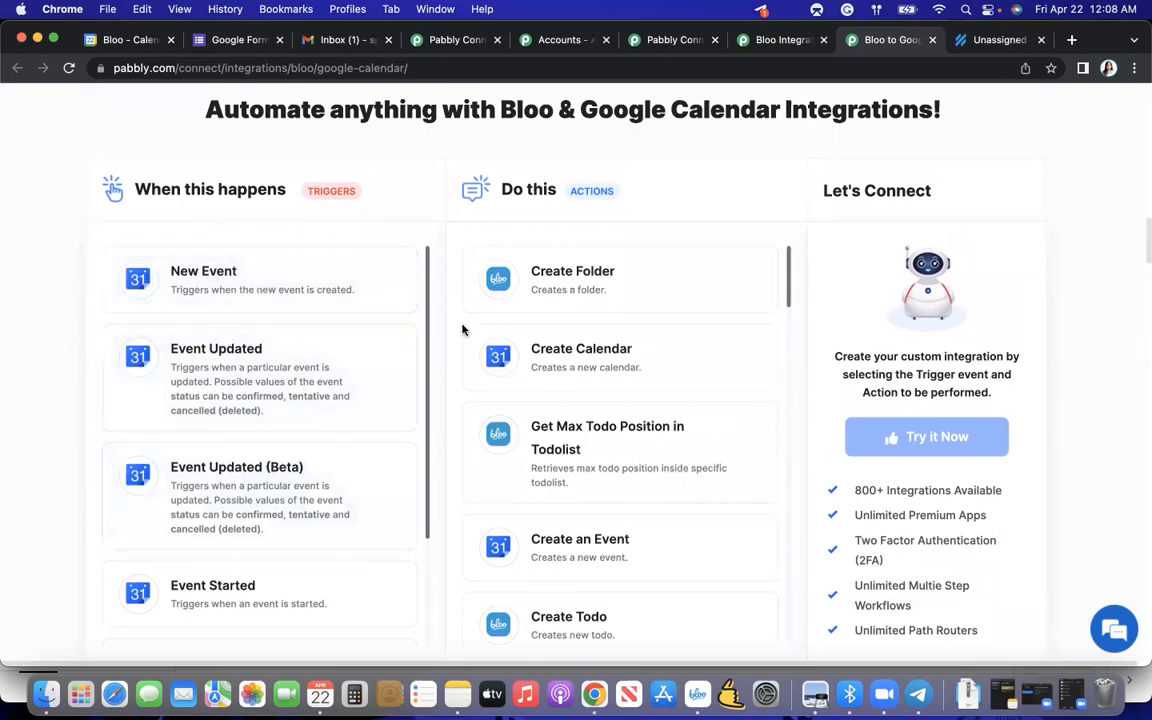
scroll(500, 390, down, 5)
scroll(539, 452, down, 4)
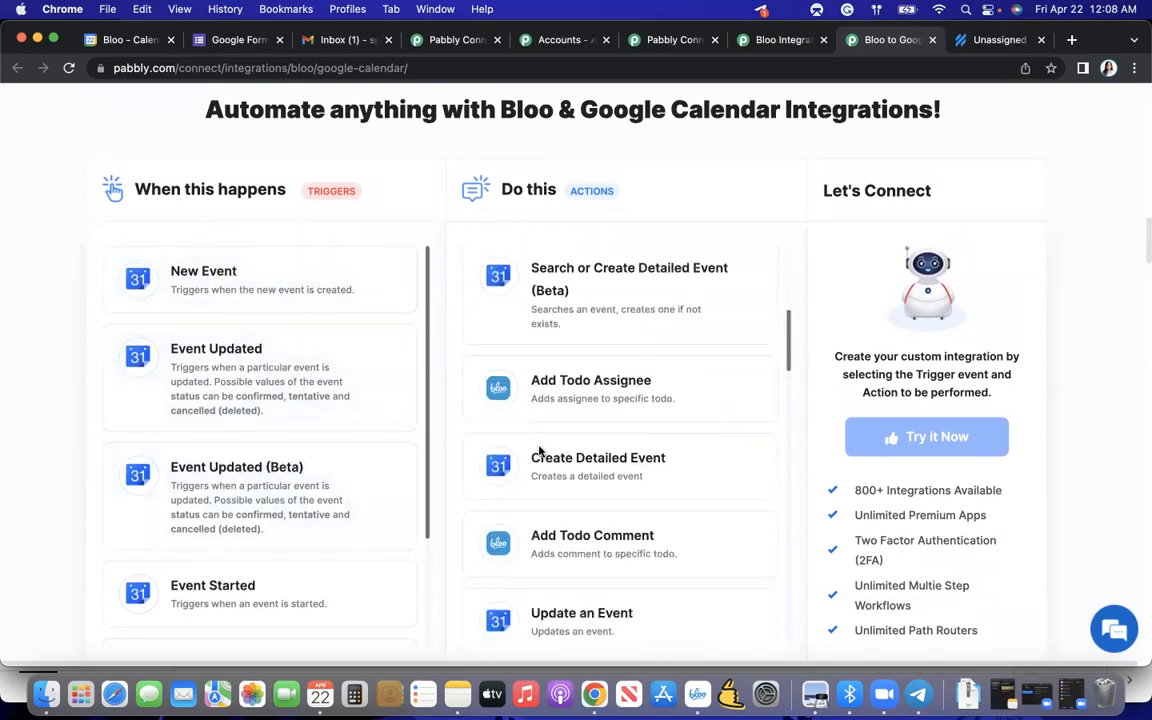
scroll(433, 273, down, 8)
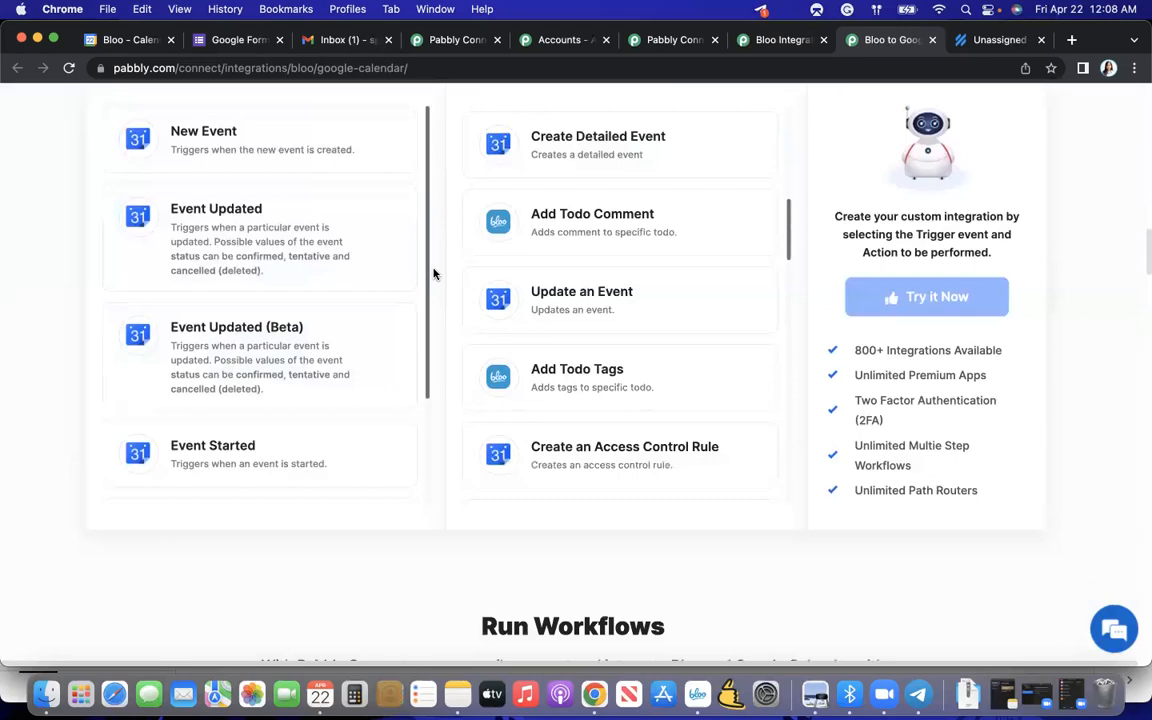
scroll(433, 273, up, 7)
scroll(433, 273, down, 10)
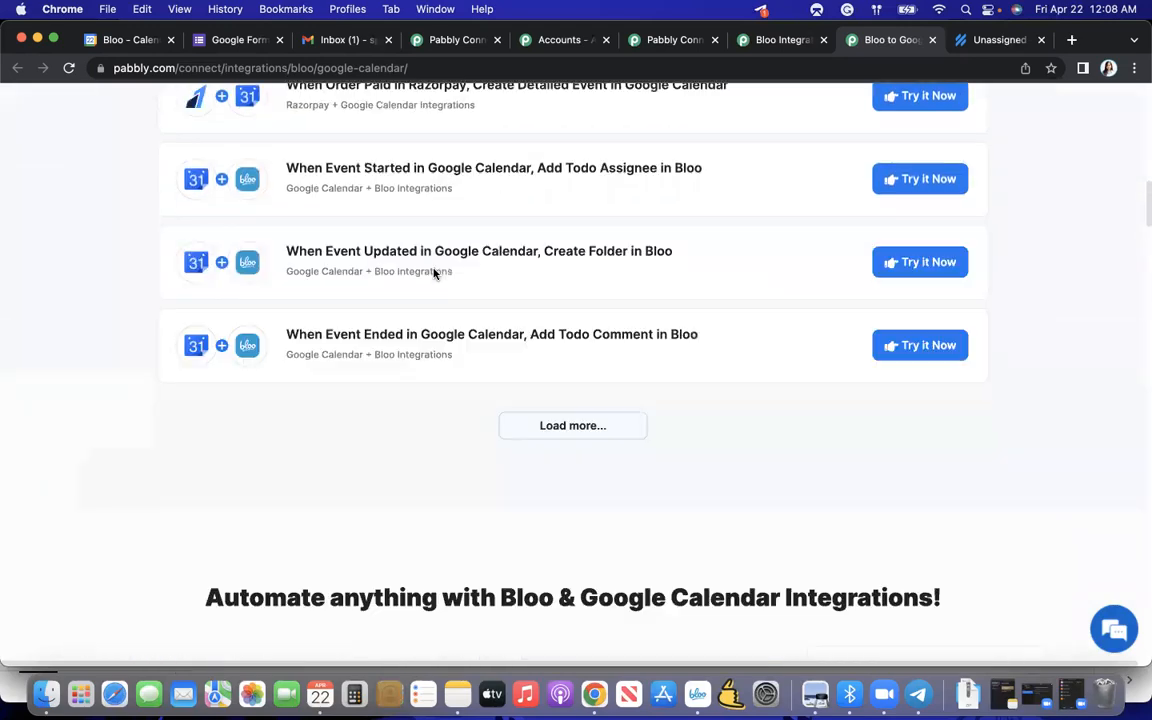
scroll(433, 271, up, 8)
scroll(433, 271, up, 5)
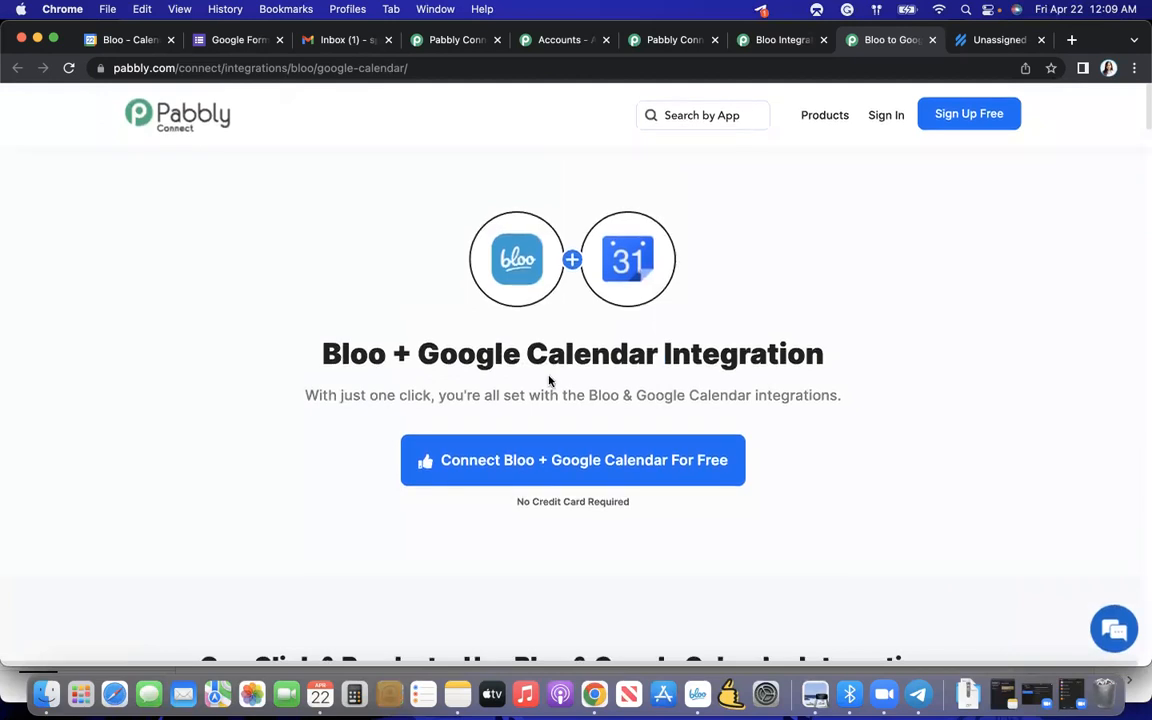
- Clear the app search on the Bloo integrations page and open the Asana integration from the list of connectable apps
click(770, 41)
double_click(723, 325)
key(BackSpace)
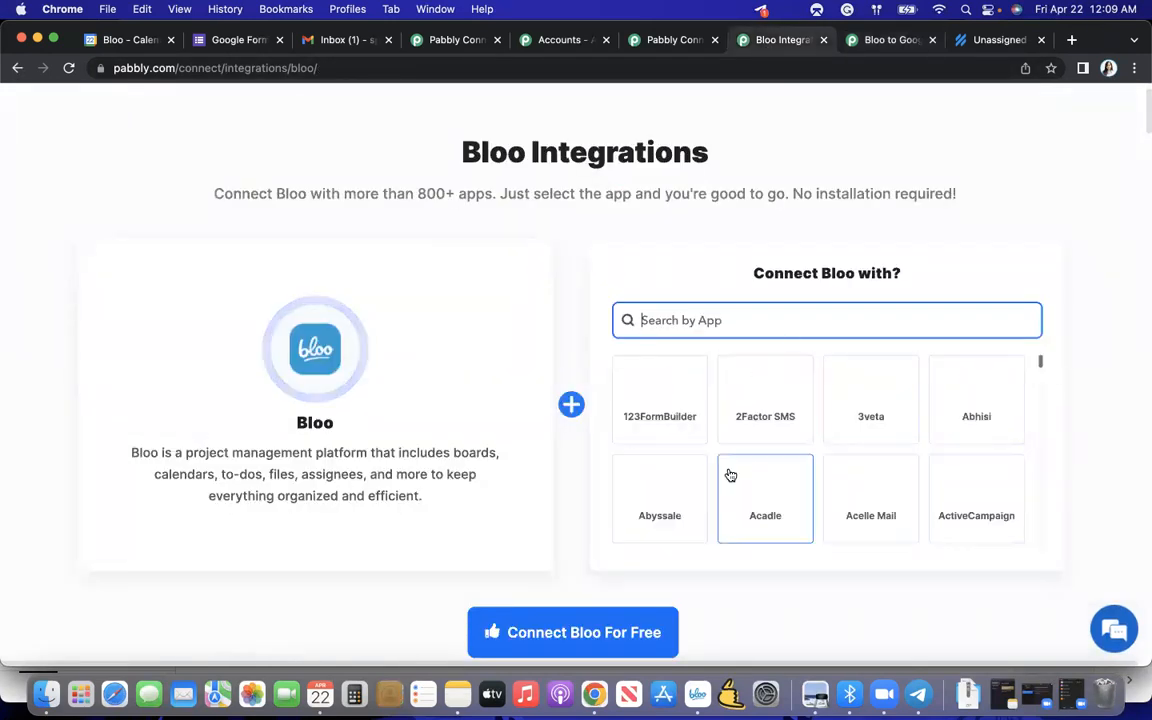
scroll(730, 476, down, 7)
scroll(730, 476, up, 7)
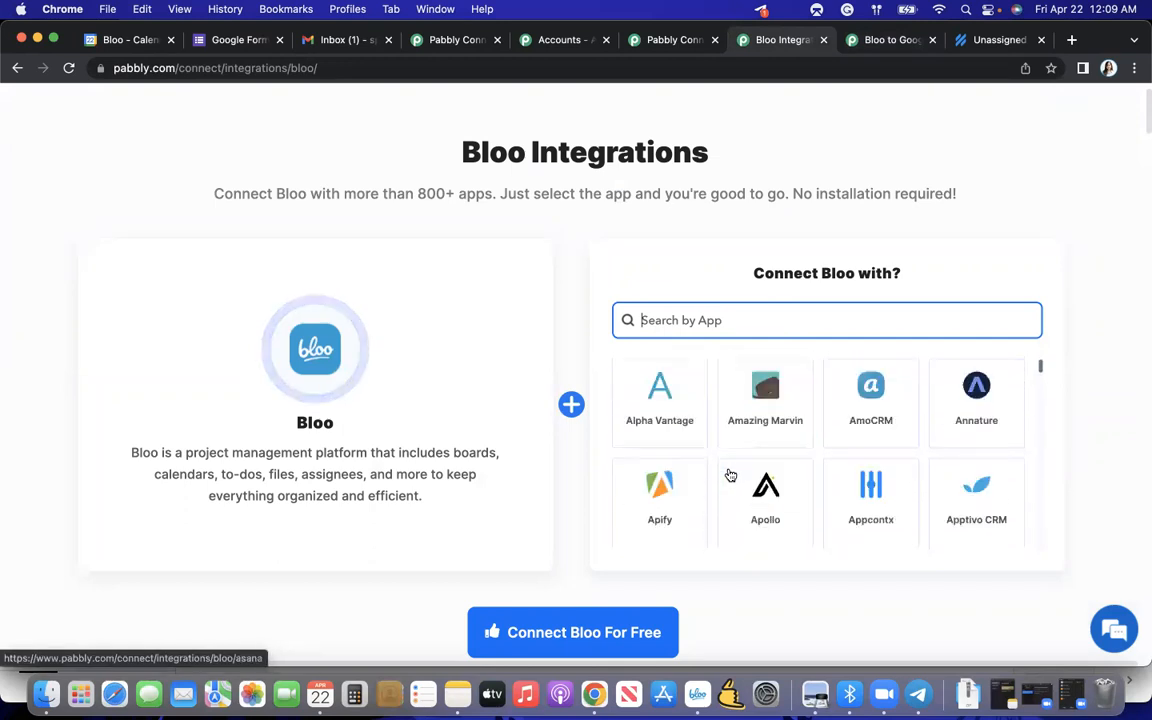
scroll(730, 476, down, 5)
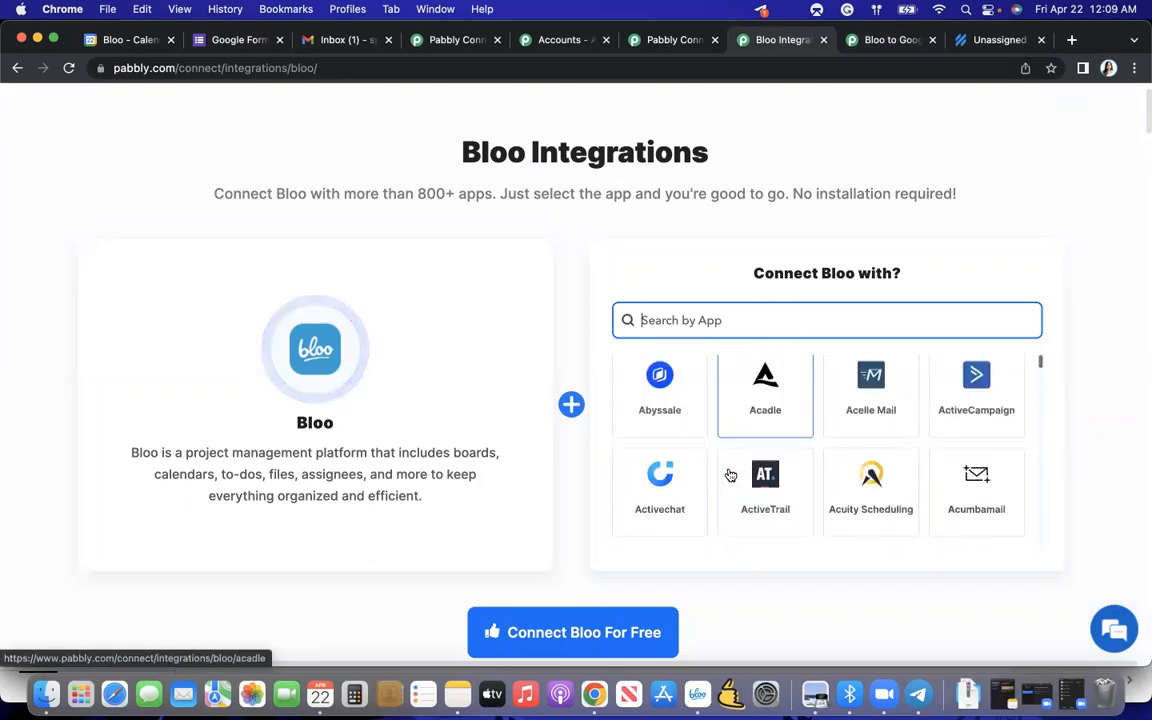
scroll(730, 476, down, 3)
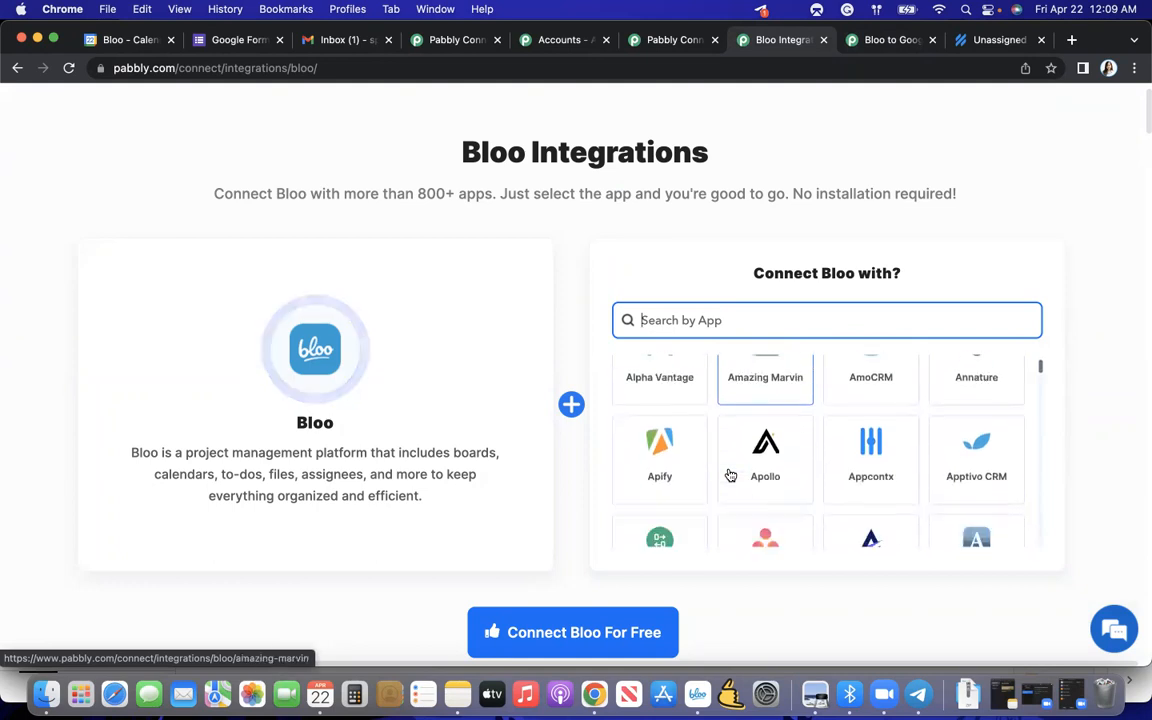
scroll(727, 462, down, 2)
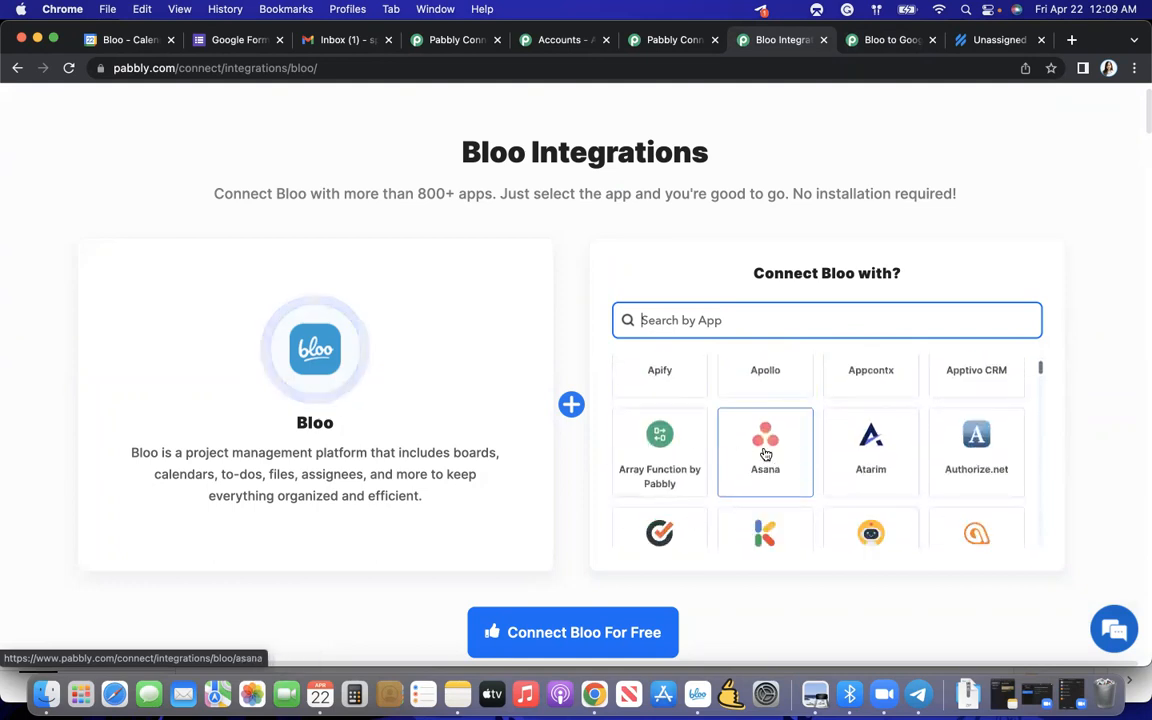
click(765, 453)
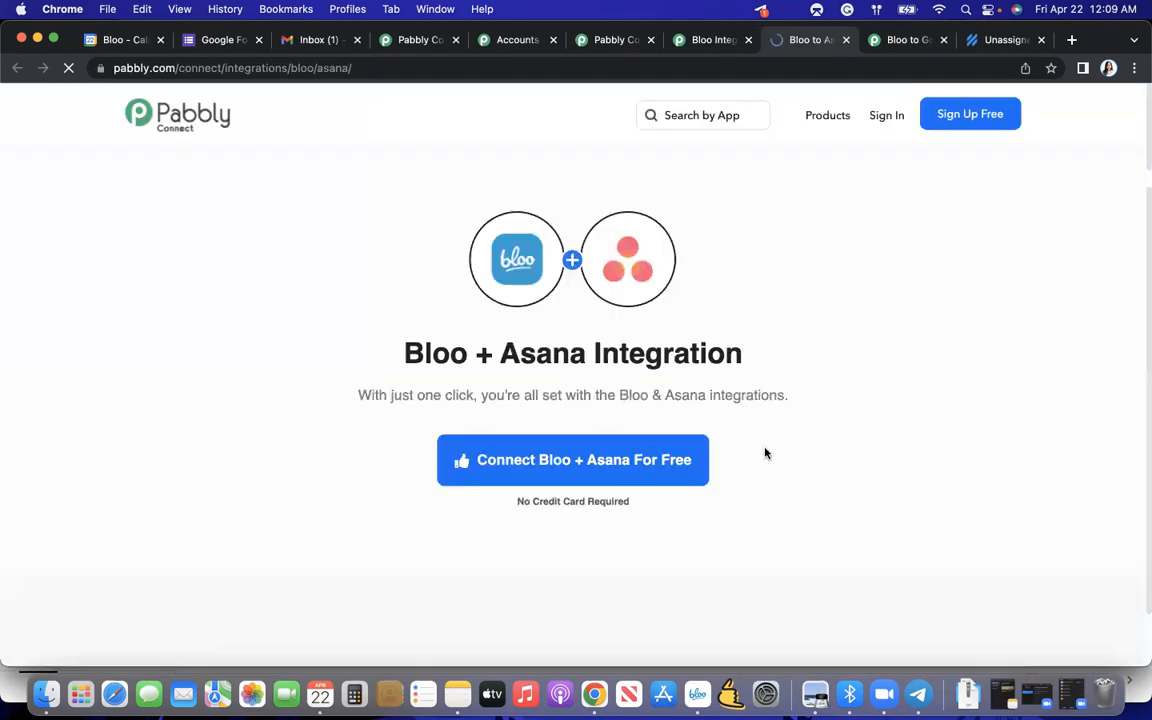
- Look through the ready-made integrations, triggers and actions on the Bloo + Asana page and return to its heading
scroll(622, 365, down, 6)
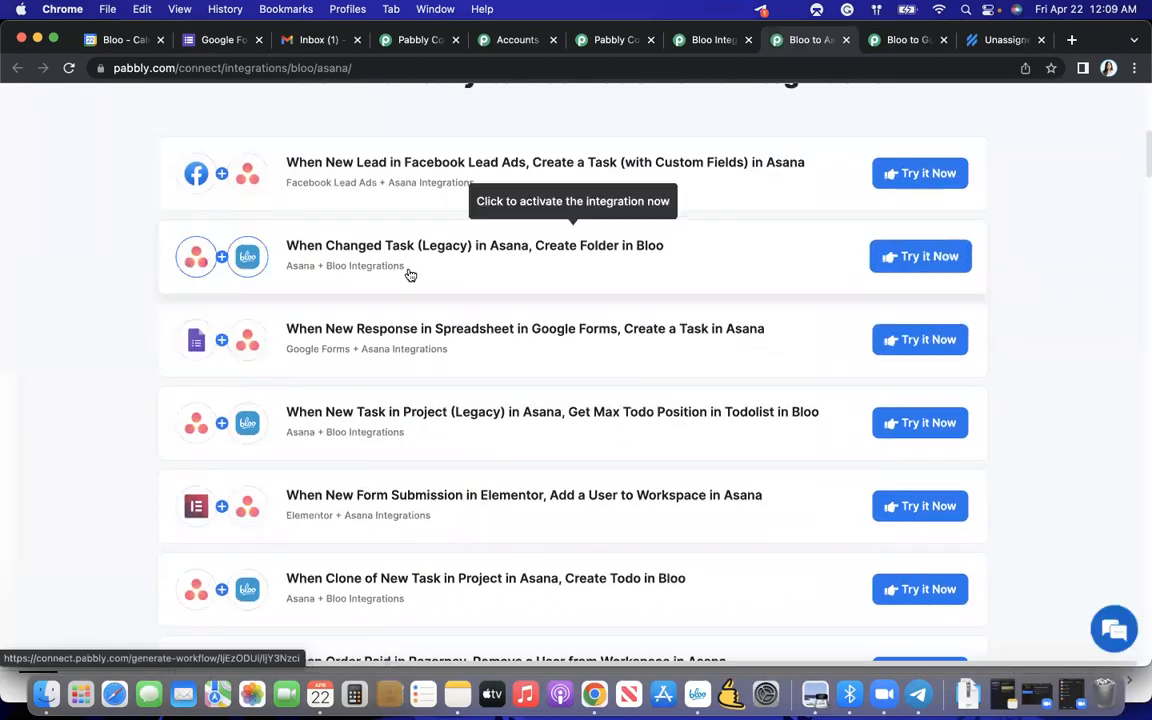
scroll(505, 259, down, 3)
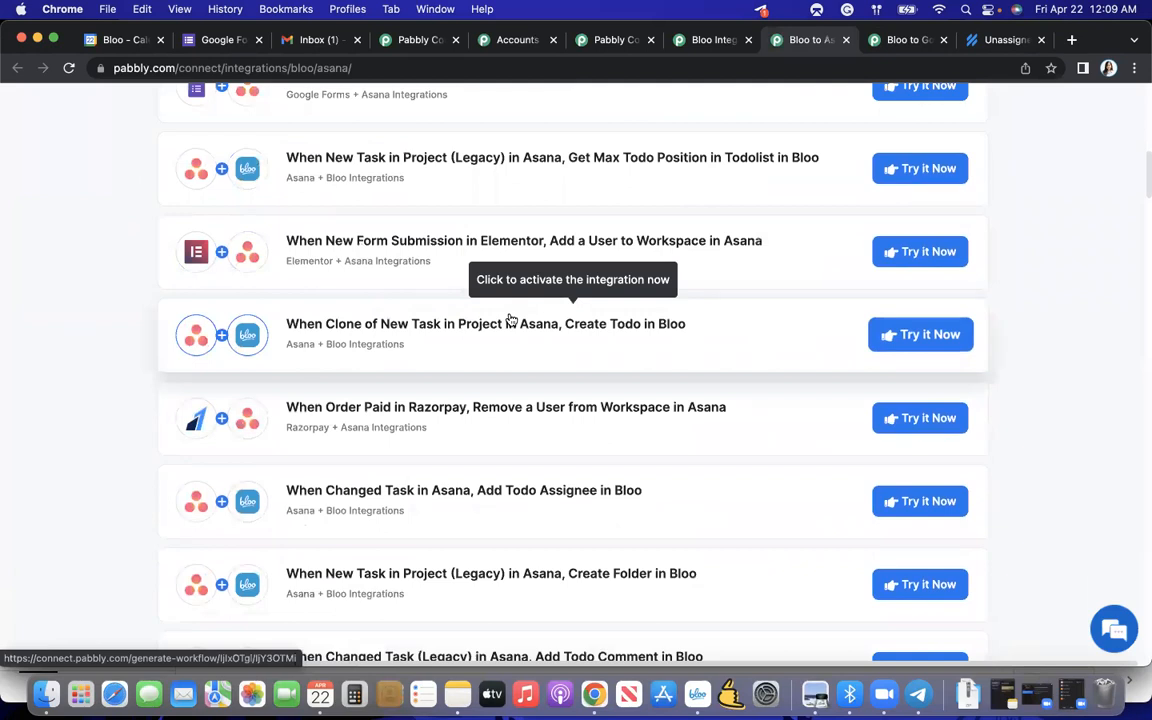
scroll(510, 323, down, 8)
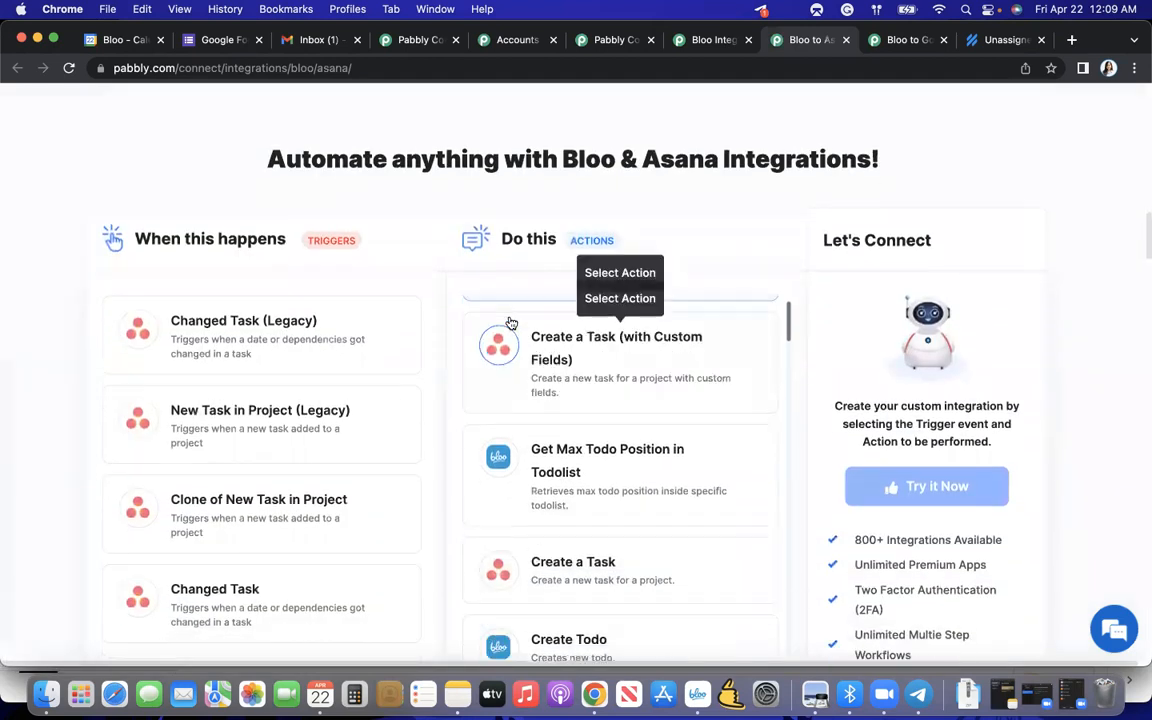
scroll(397, 424, down, 4)
scroll(450, 360, up, 7)
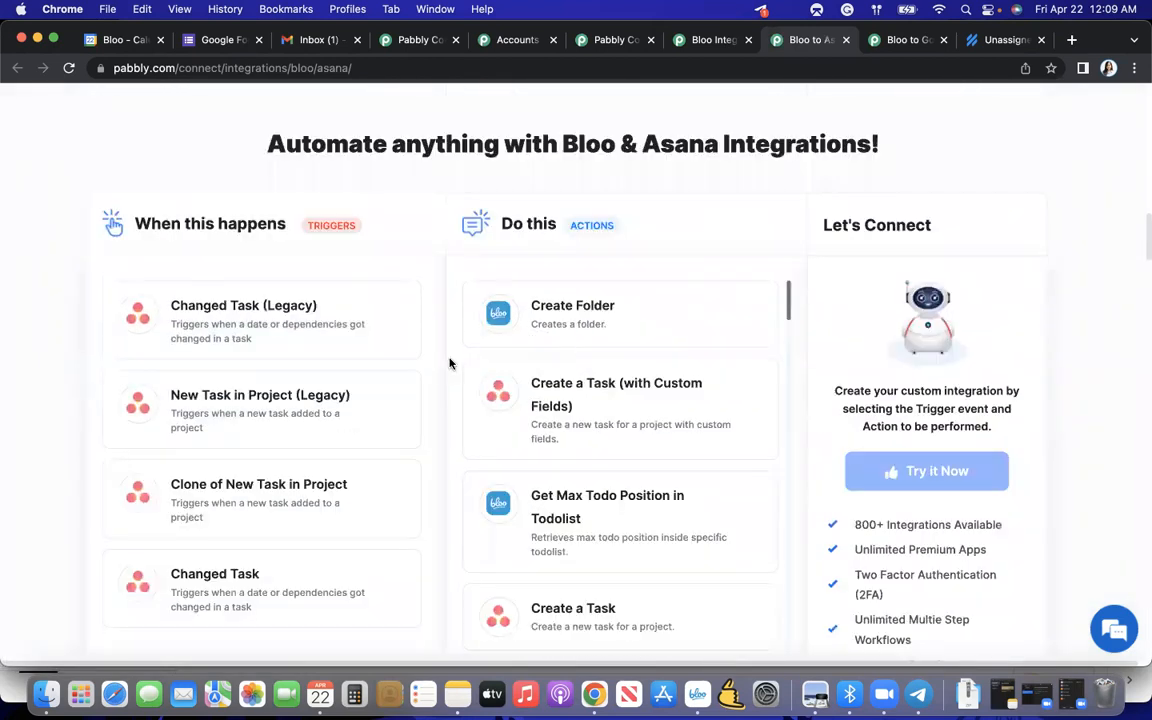
scroll(433, 261, up, 15)
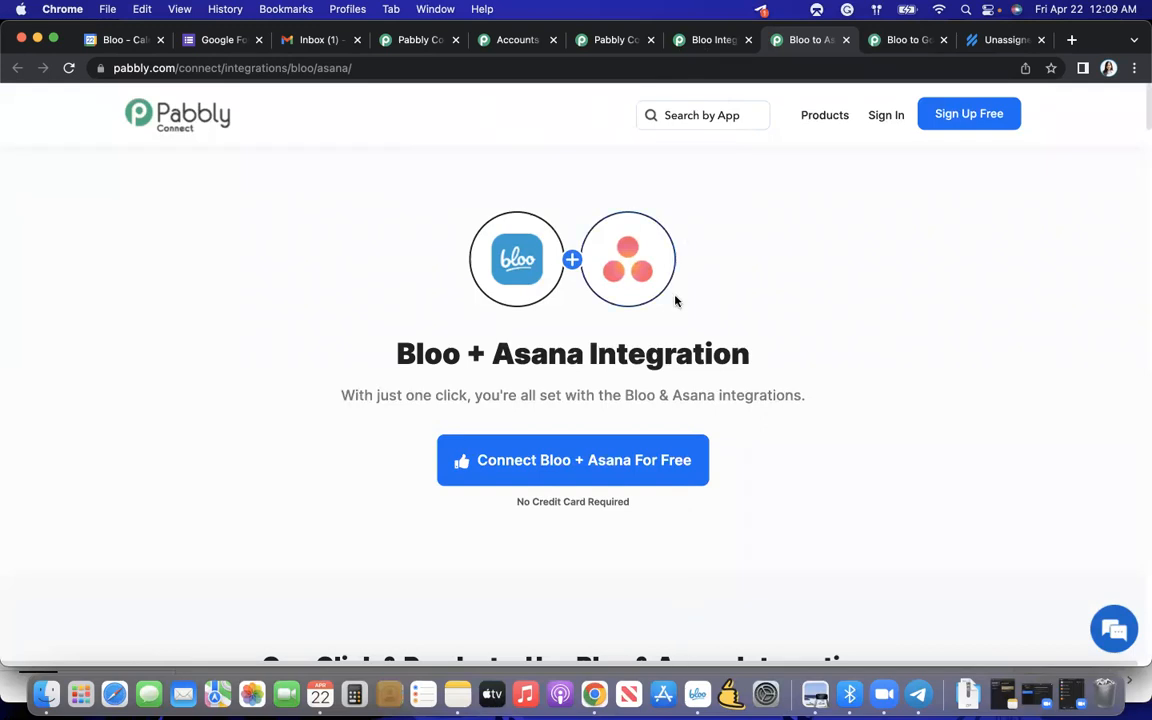
- Go back to the open Bloo integrations page and copy its web address
click(700, 50)
click(700, 67)
key(super+c)
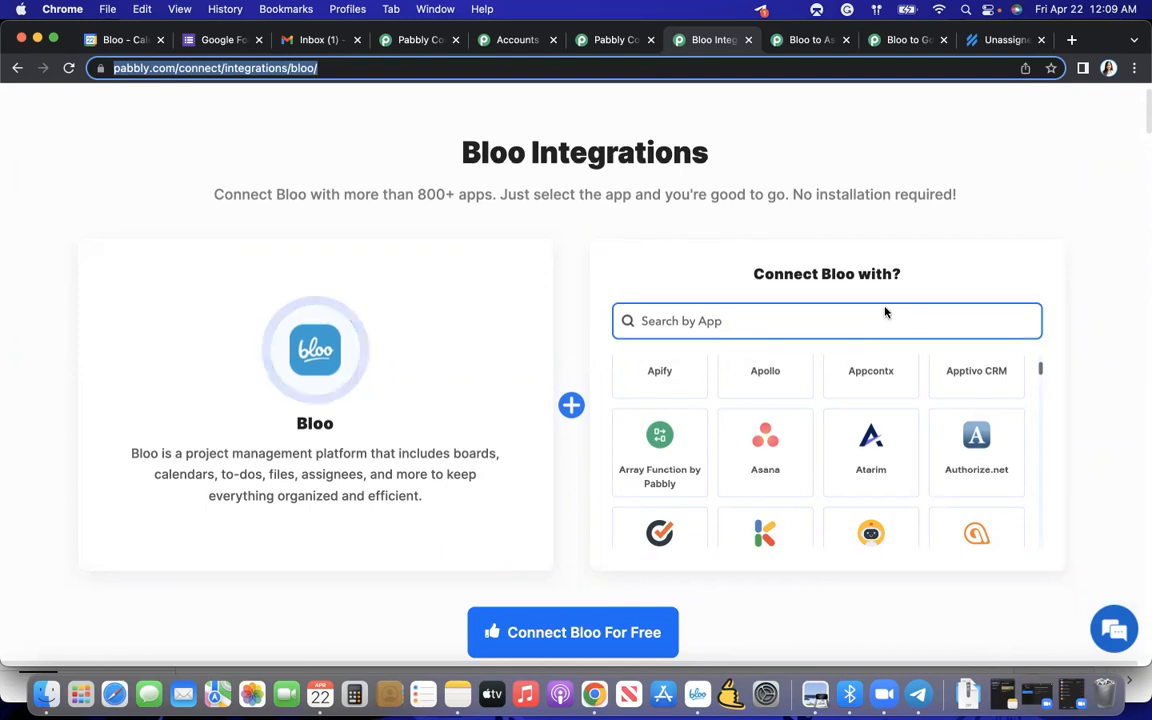
- Switch to Notes to check the saved links in the "Bloo and Pabbly" note, and minimise the Notes window
scroll(886, 352, up, 2)
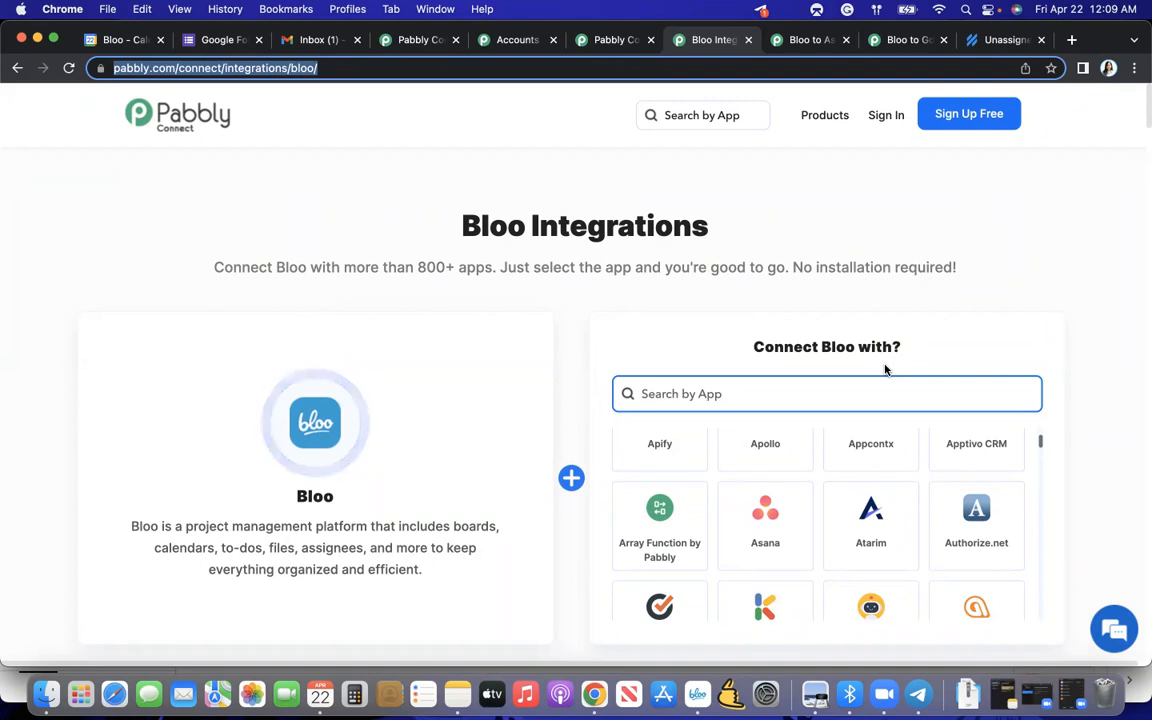
click(997, 700)
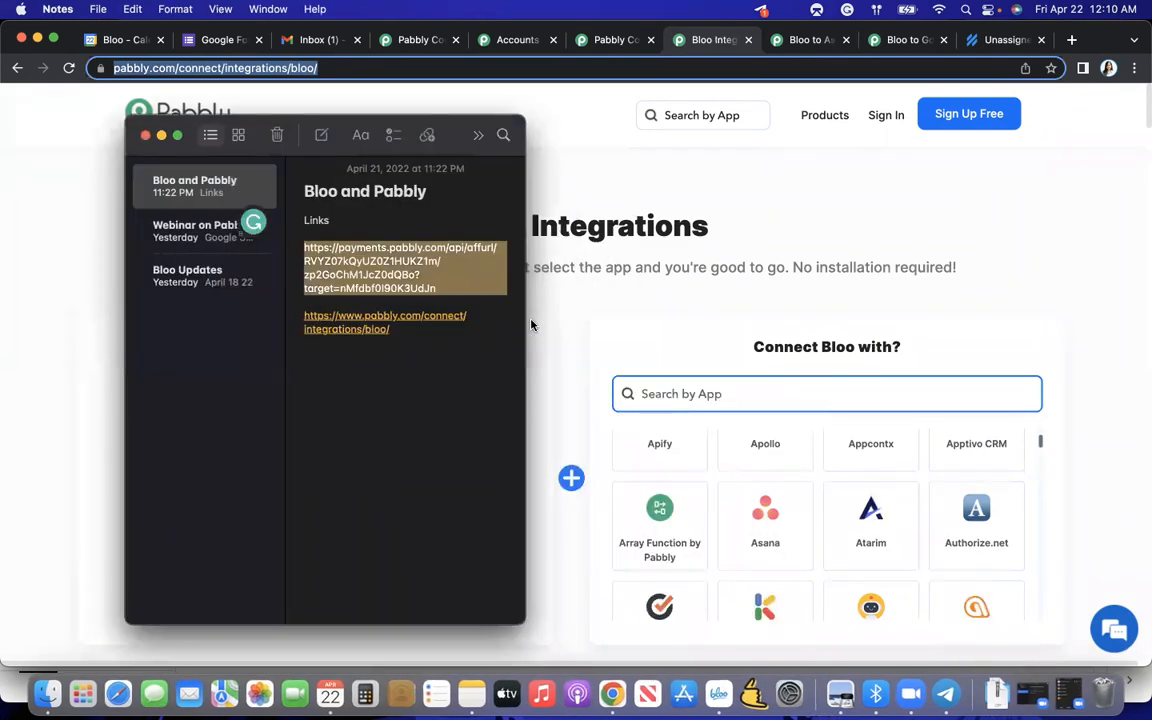
click(161, 135)
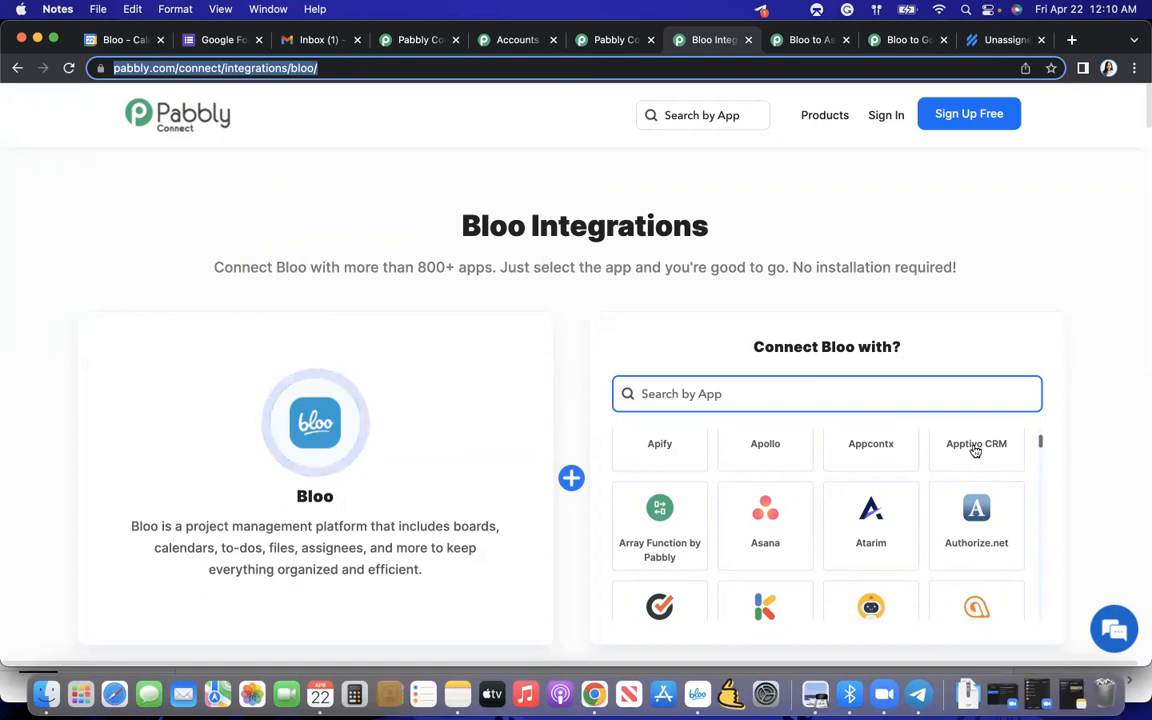
- Open the copied Pabbly Connect one-time plan link in a new browser tab
click(1070, 42)
key(super+v)
key(Return)
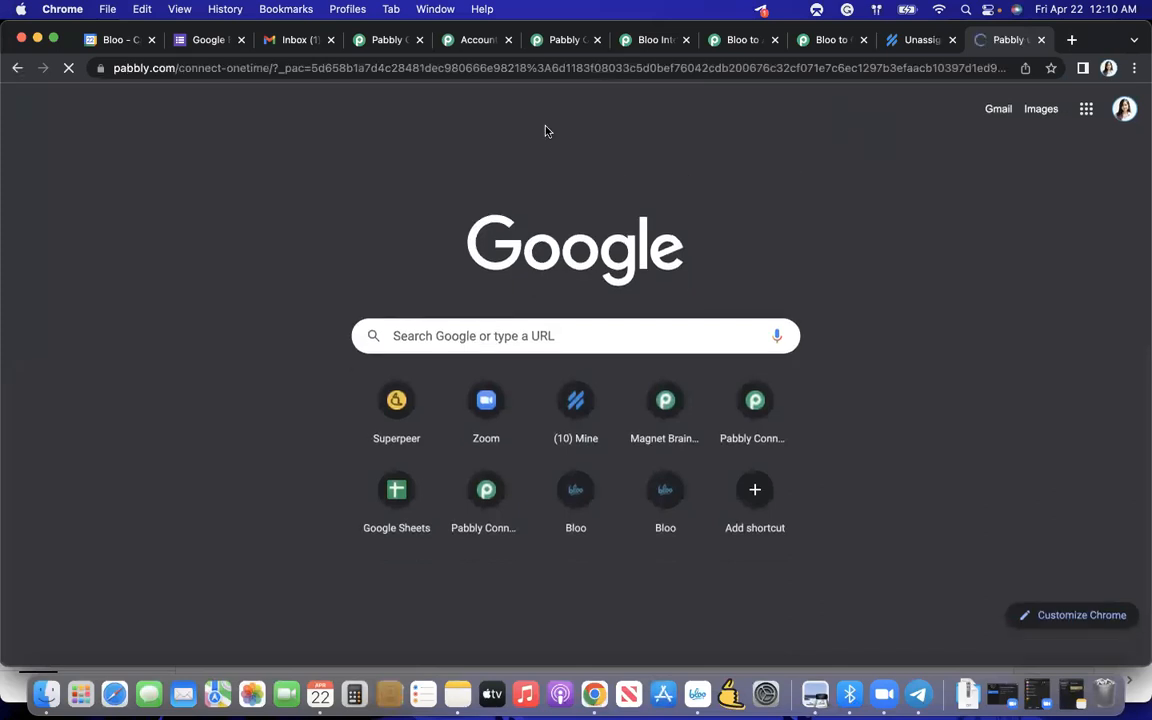
- Examine the Pabbly Connect lifetime offer, comparing the Standard, Pro and Ultimate plans and their features, and close the offer page
scroll(617, 289, down, 20)
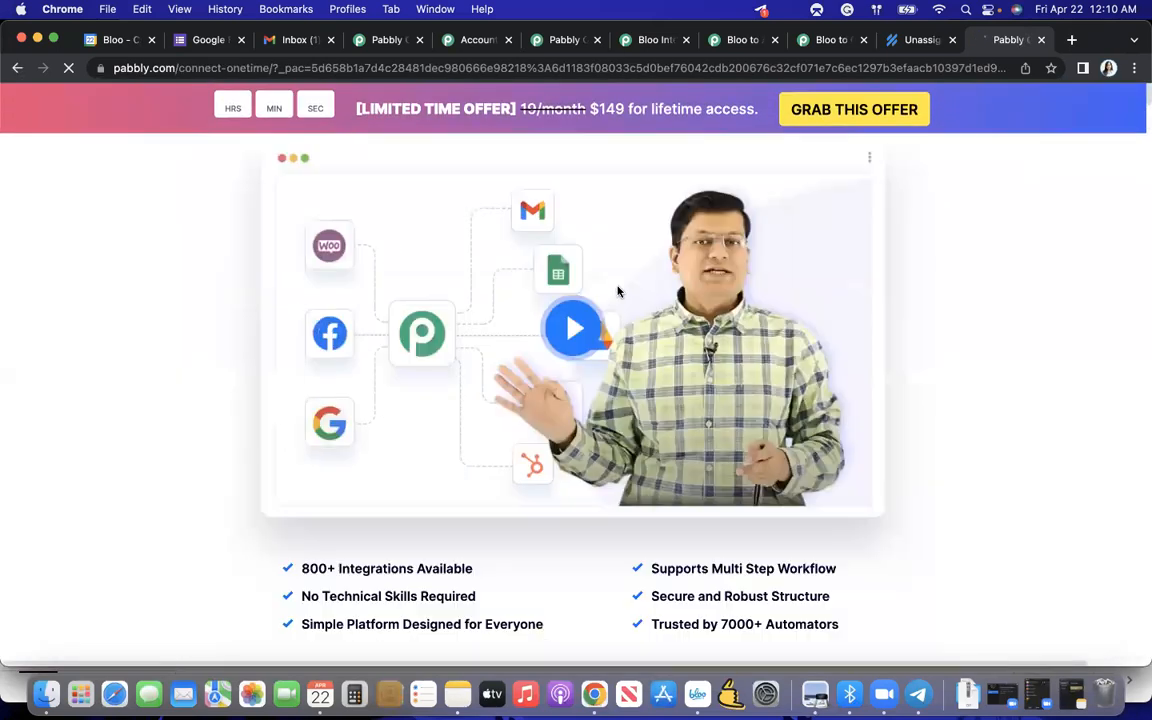
scroll(617, 287, down, 20)
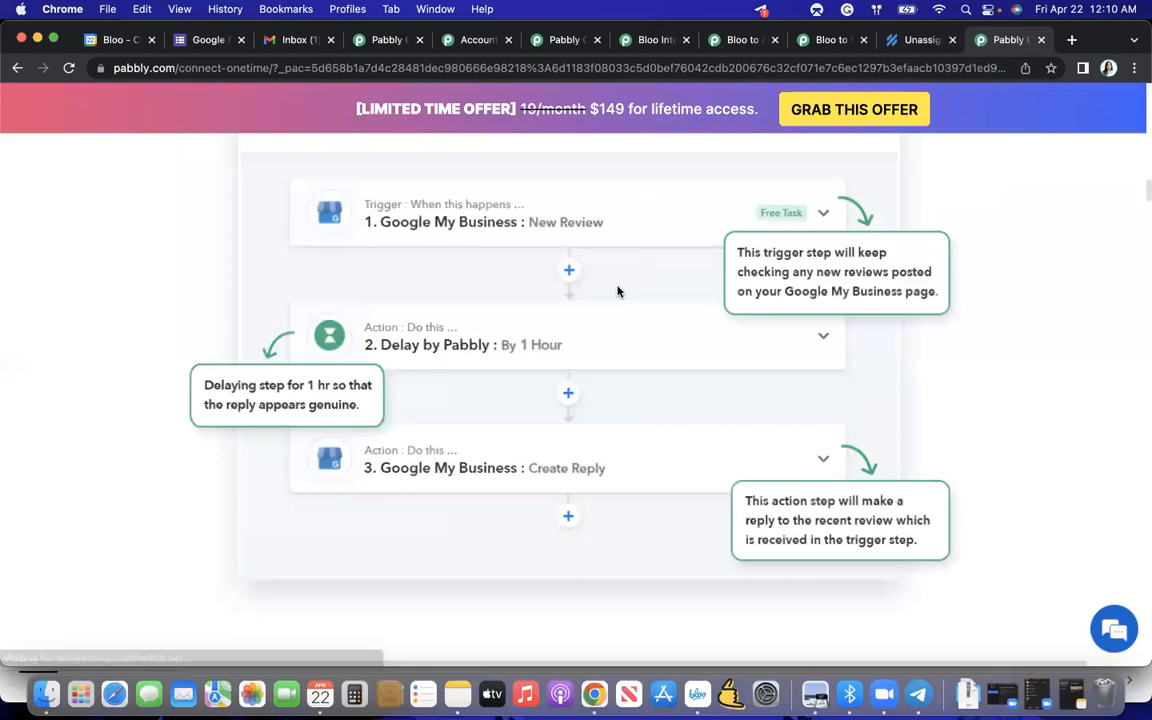
scroll(617, 288, down, 20)
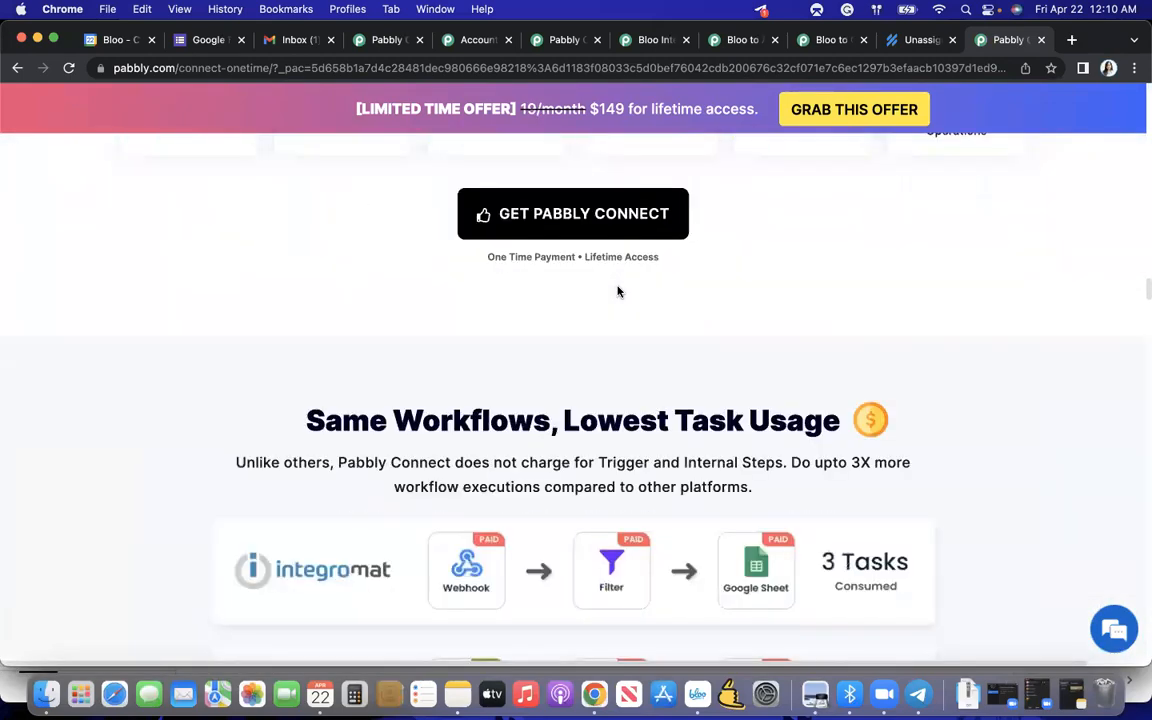
scroll(617, 290, down, 20)
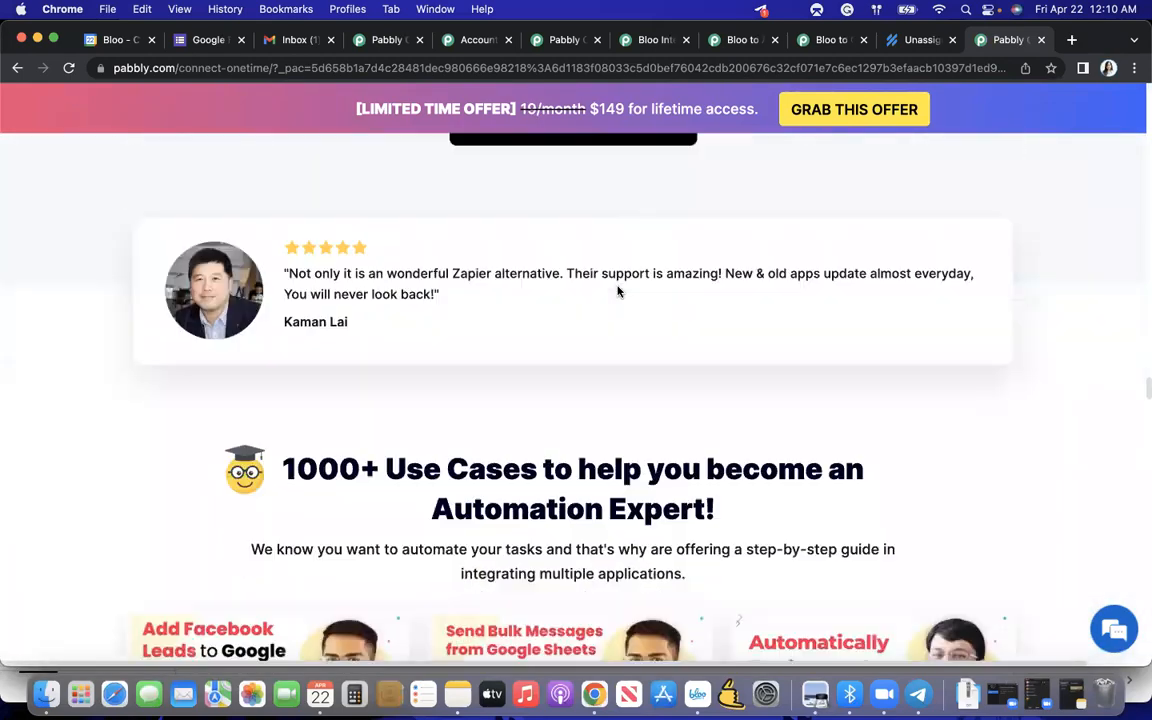
scroll(617, 290, up, 5)
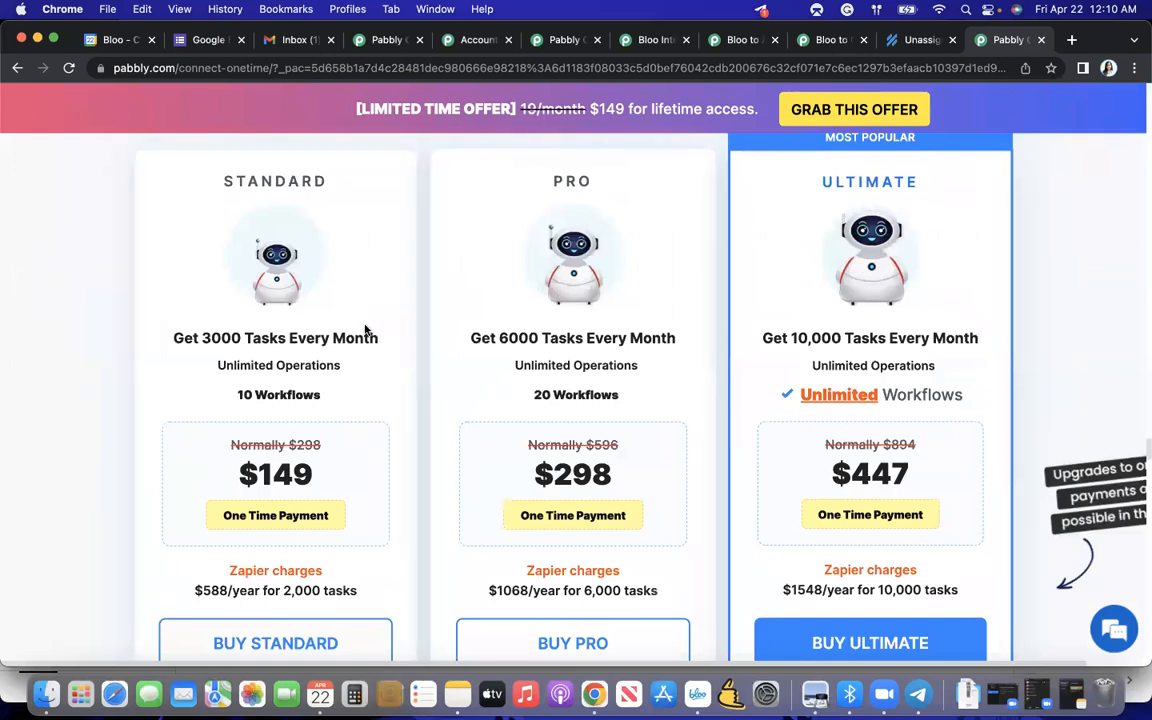
mouse_move(371, 334)
scroll(287, 478, down, 1)
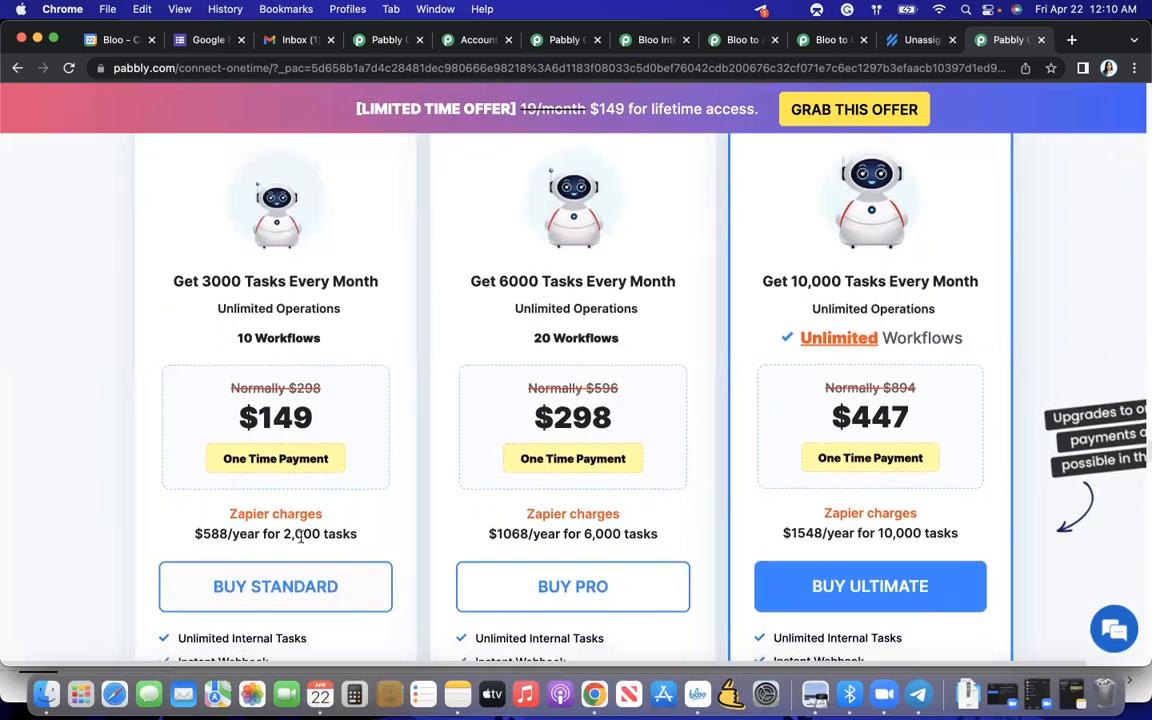
scroll(260, 570, up, 1)
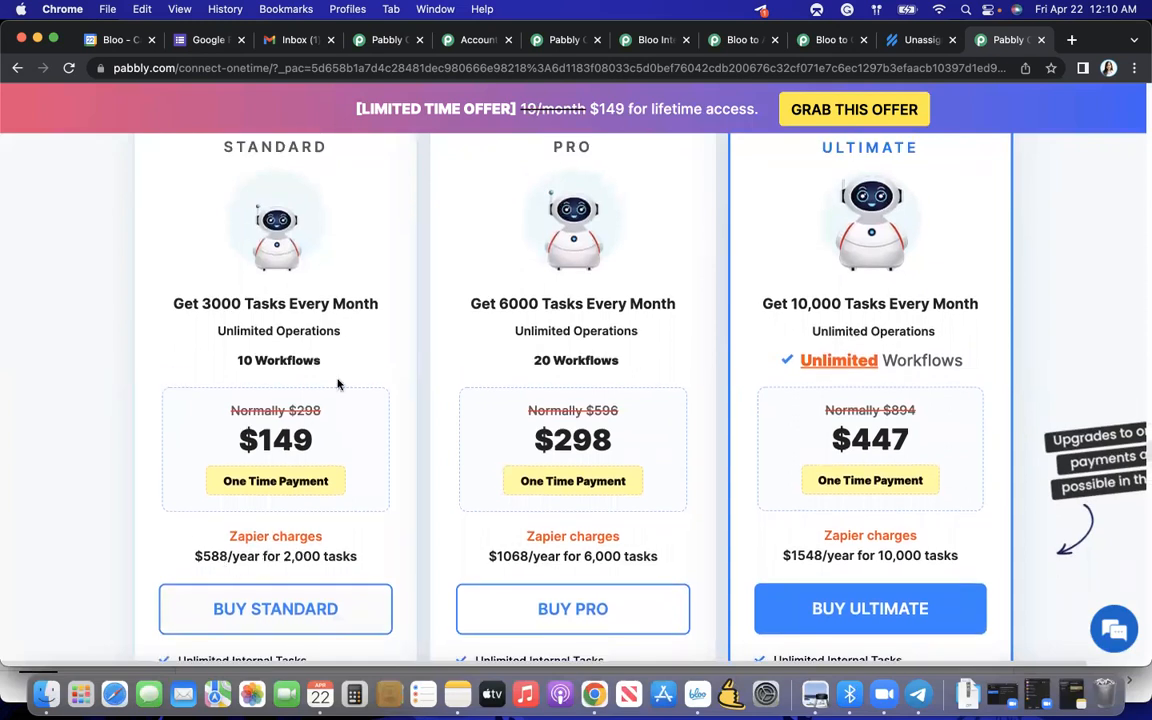
scroll(473, 365, up, 2)
scroll(473, 365, down, 10)
scroll(473, 366, up, 8)
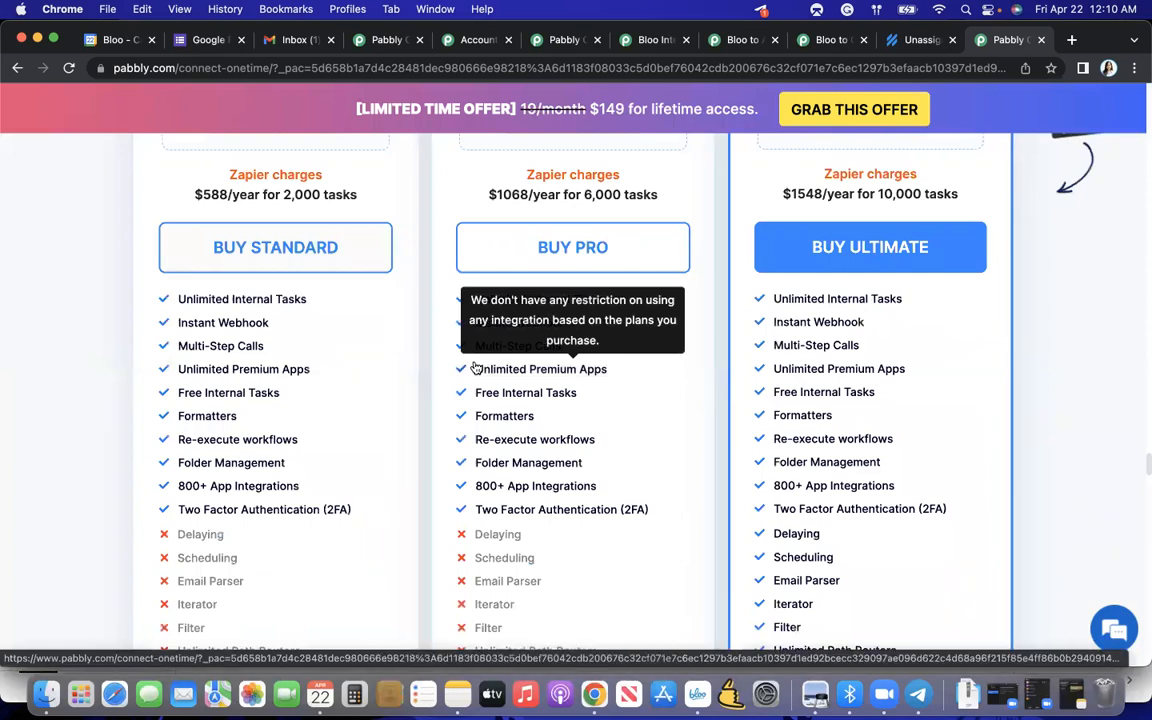
scroll(473, 366, up, 5)
scroll(474, 366, down, 15)
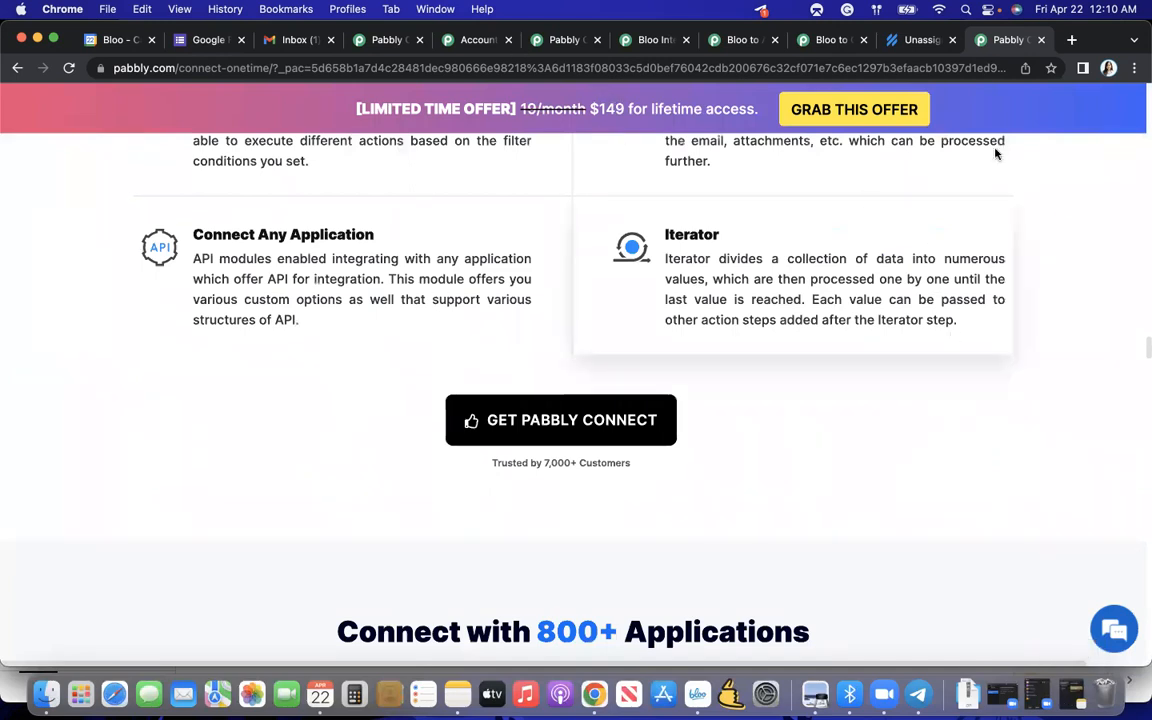
click(1041, 40)
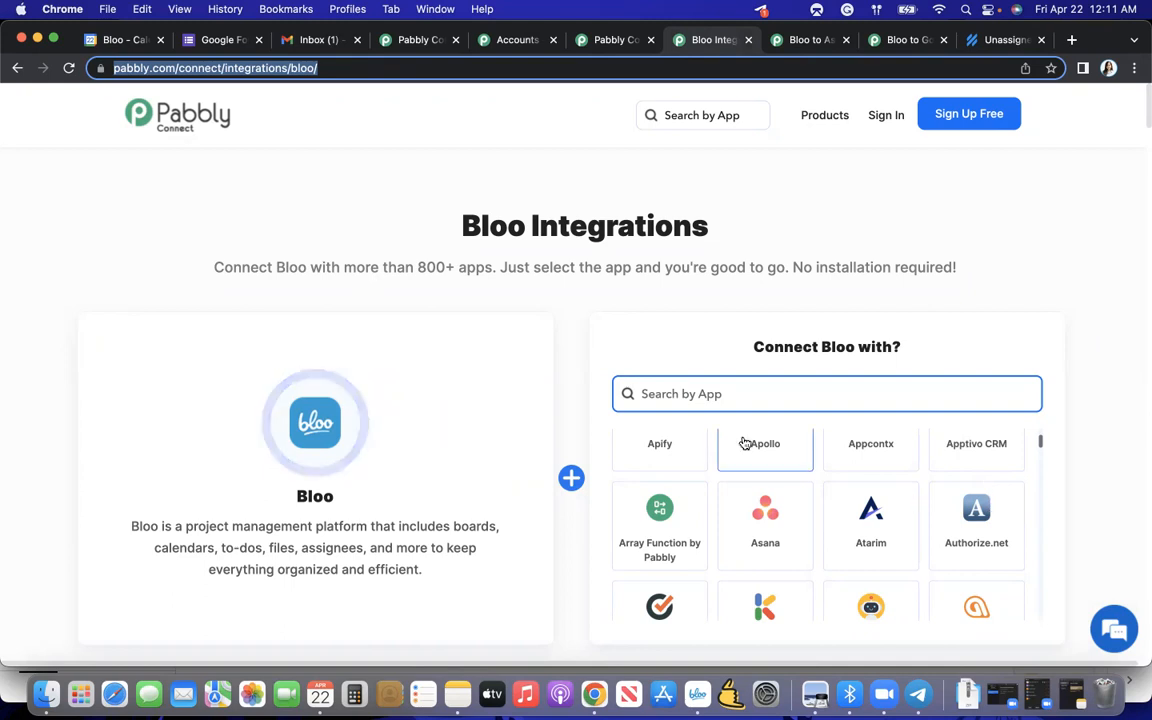
- Look through the connectable apps and the triggers and actions on the Bloo Integrations page, returning to its heading
scroll(750, 442, up, 1)
scroll(703, 363, down, 2)
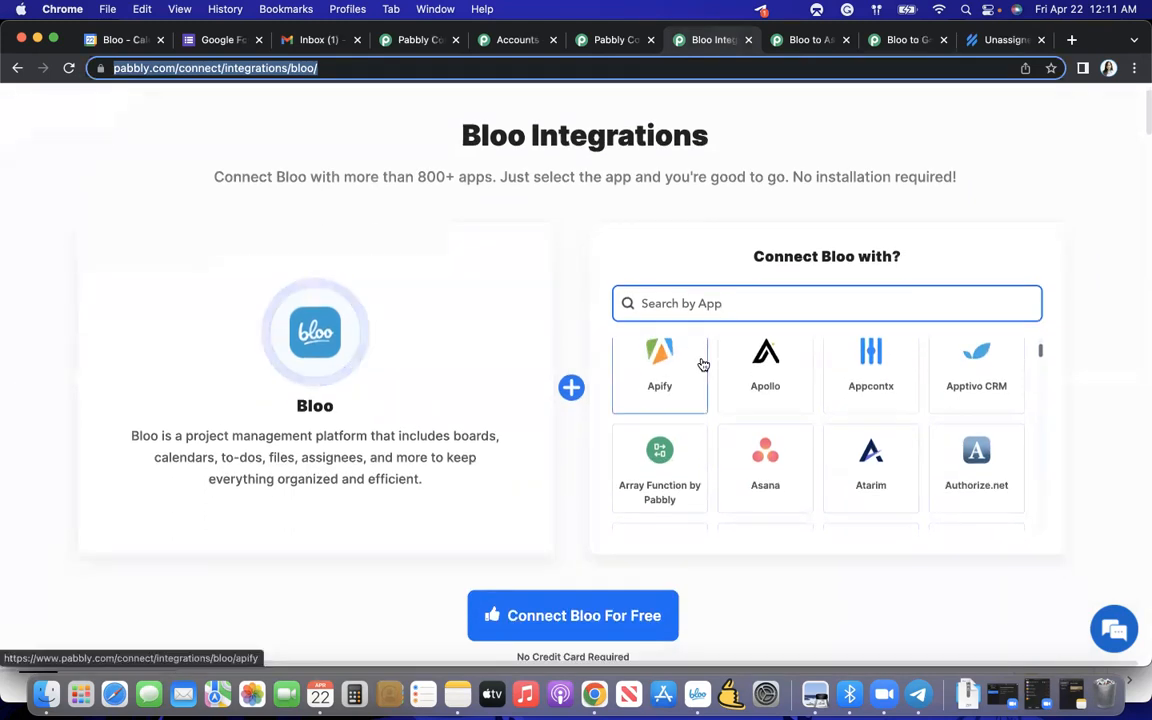
scroll(700, 363, down, 3)
scroll(612, 462, down, 1)
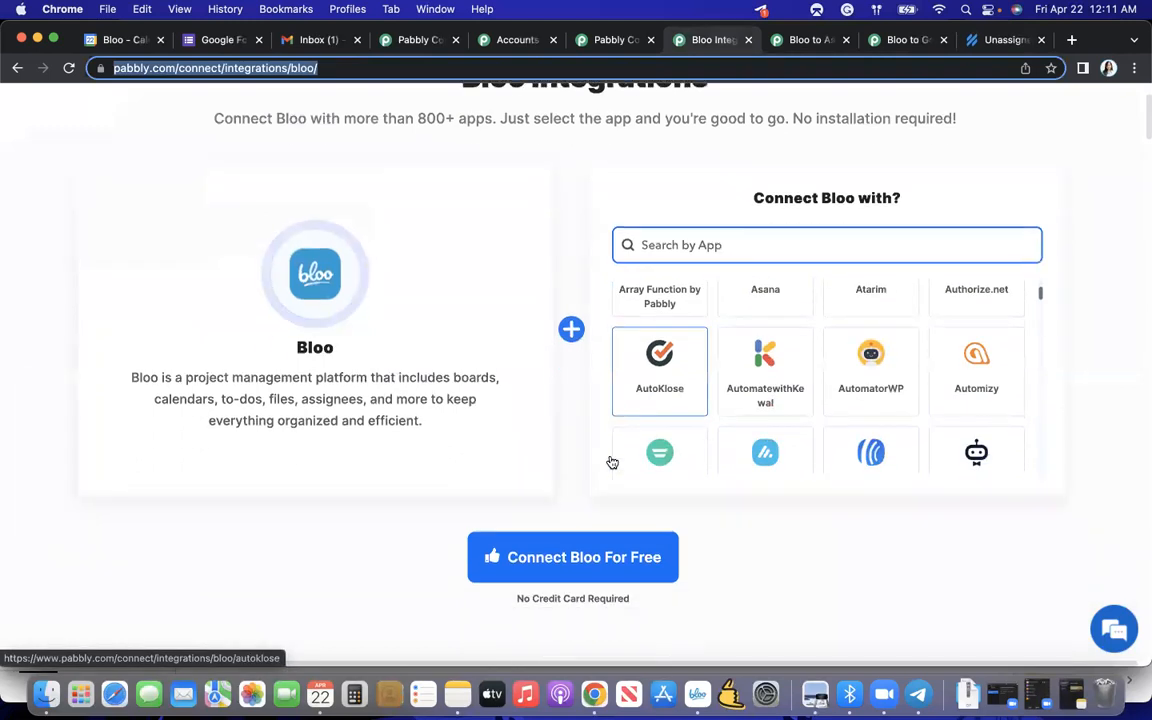
scroll(612, 462, down, 3)
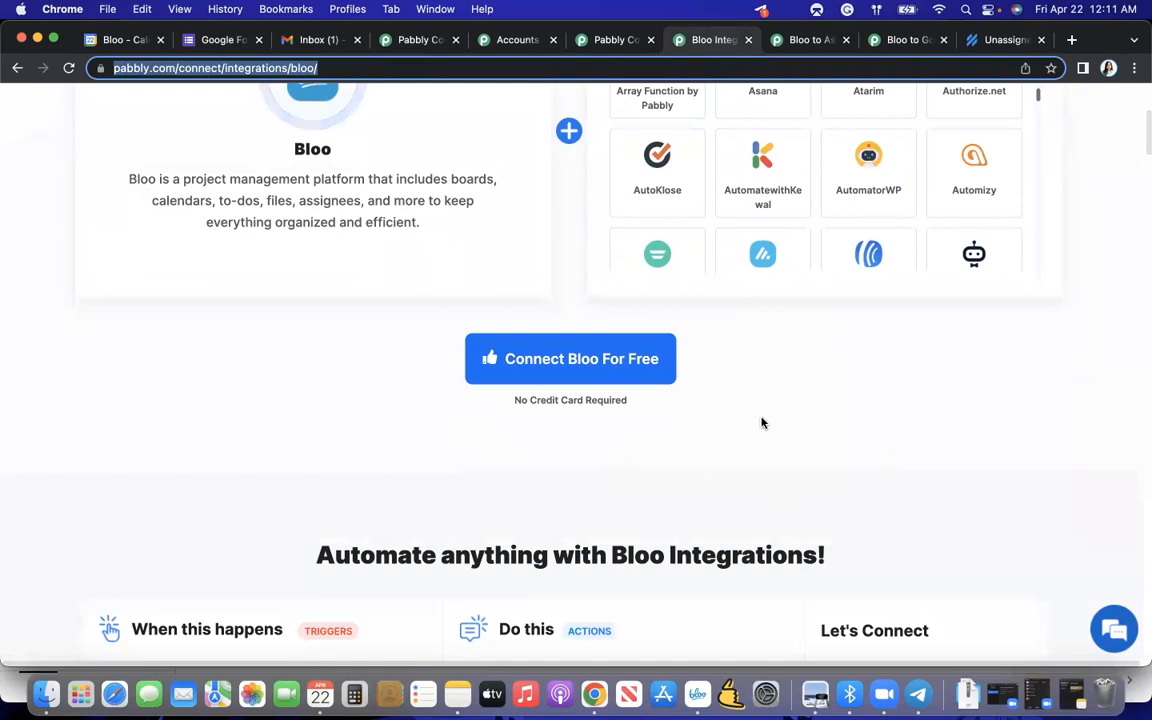
scroll(761, 420, down, 2)
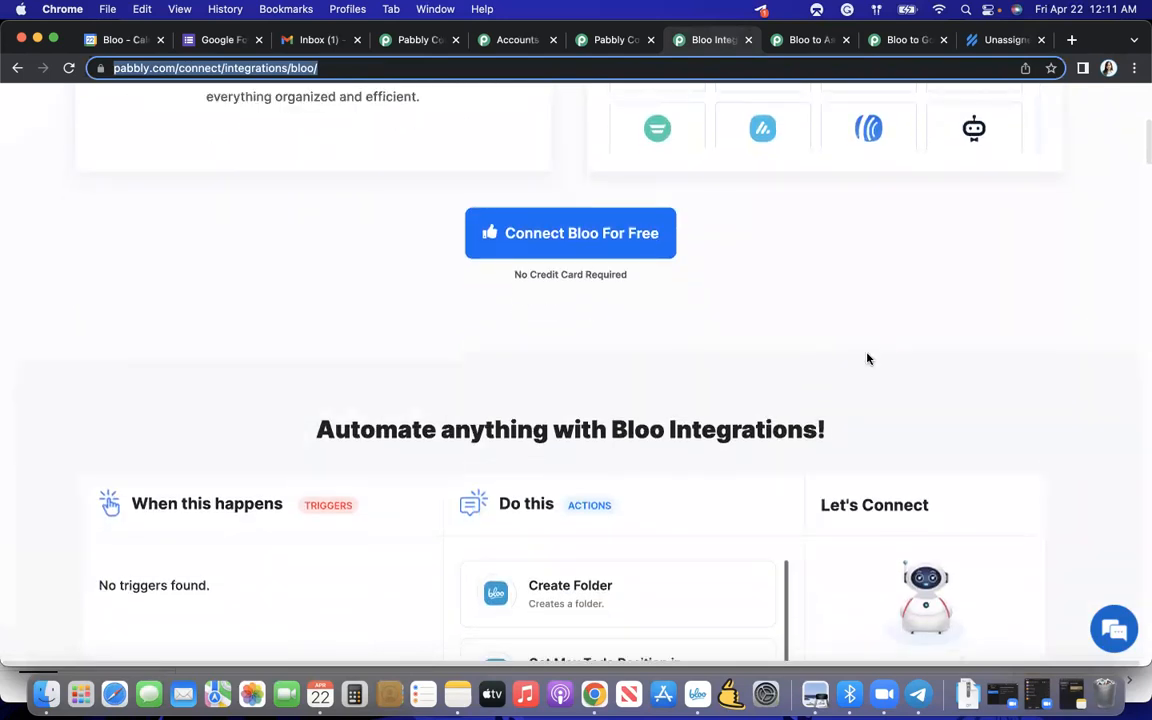
scroll(869, 357, up, 5)
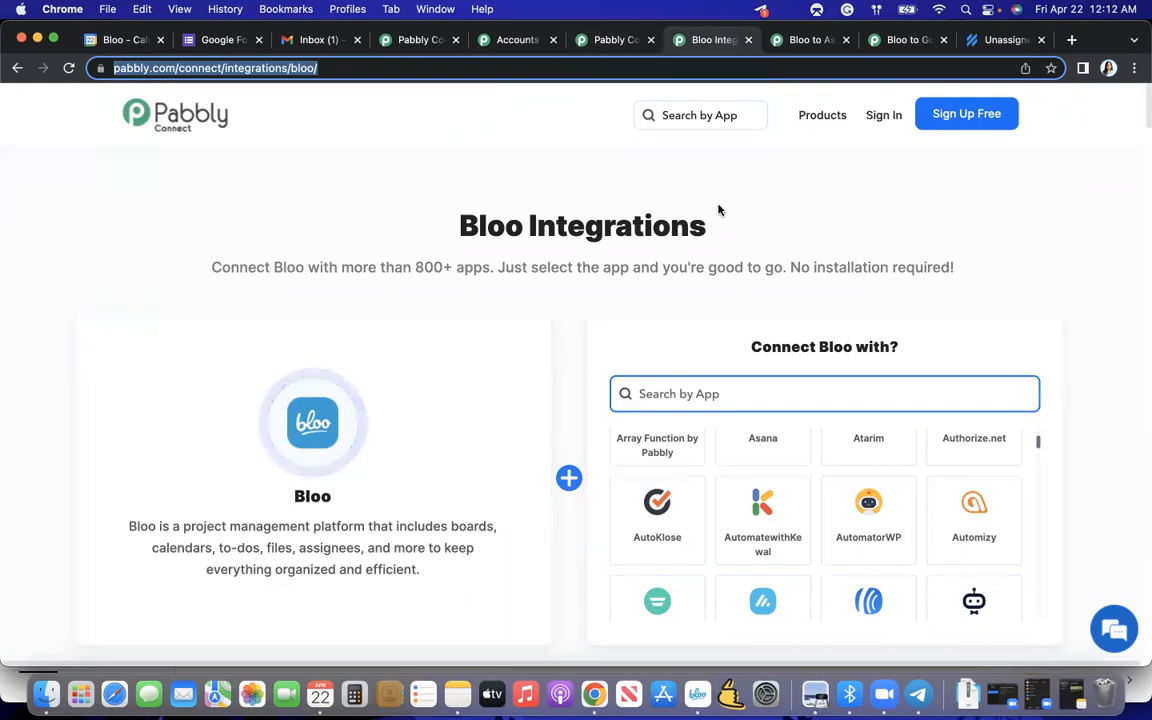
- Sign in to Pabbly from the Bloo Integrations page and look over the products on the All Apps page
click(783, 128)
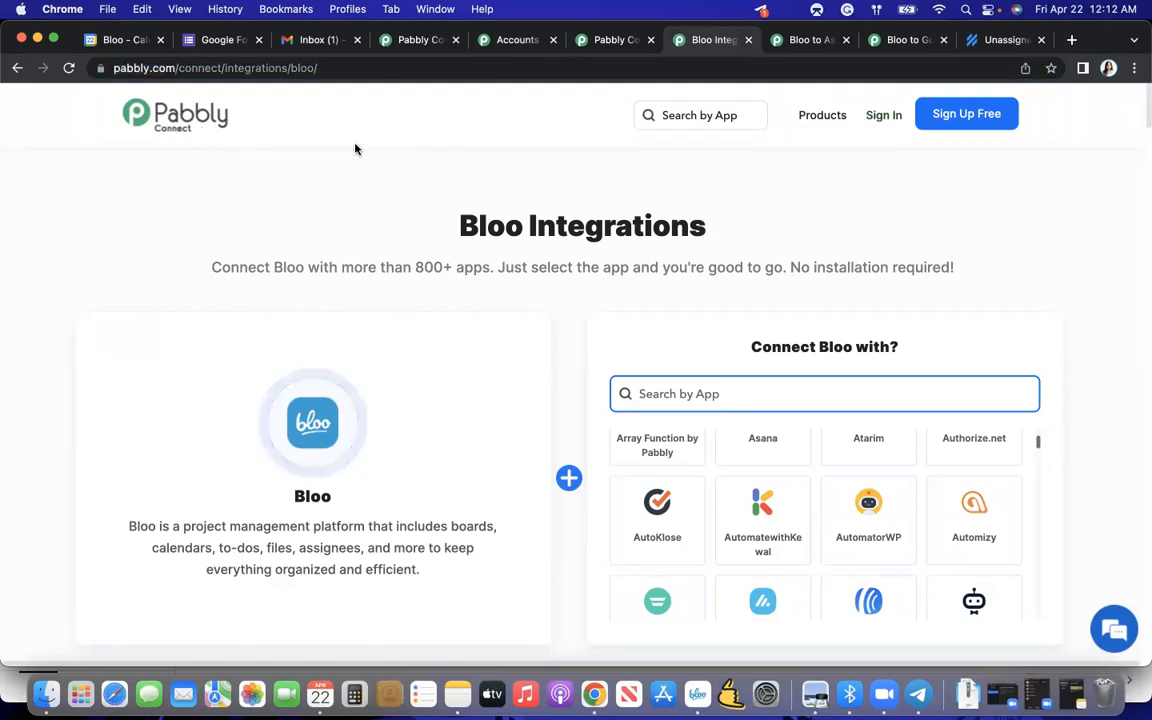
click(884, 121)
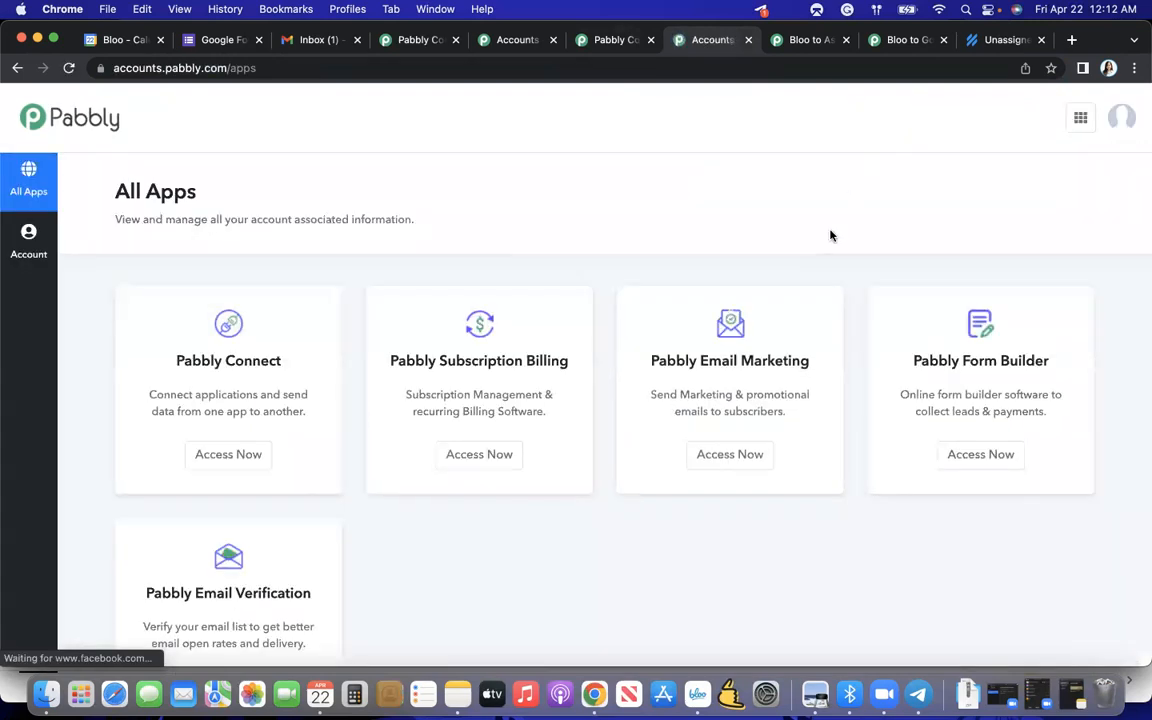
scroll(831, 235, down, 2)
scroll(831, 235, up, 2)
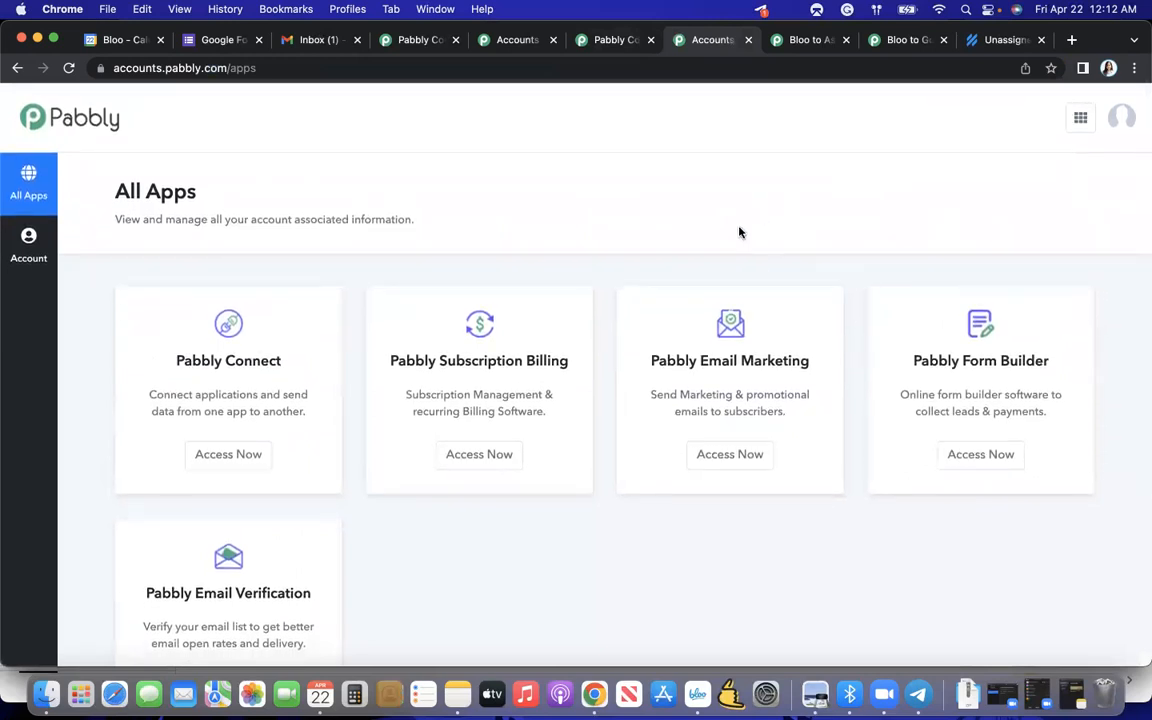
scroll(739, 232, down, 2)
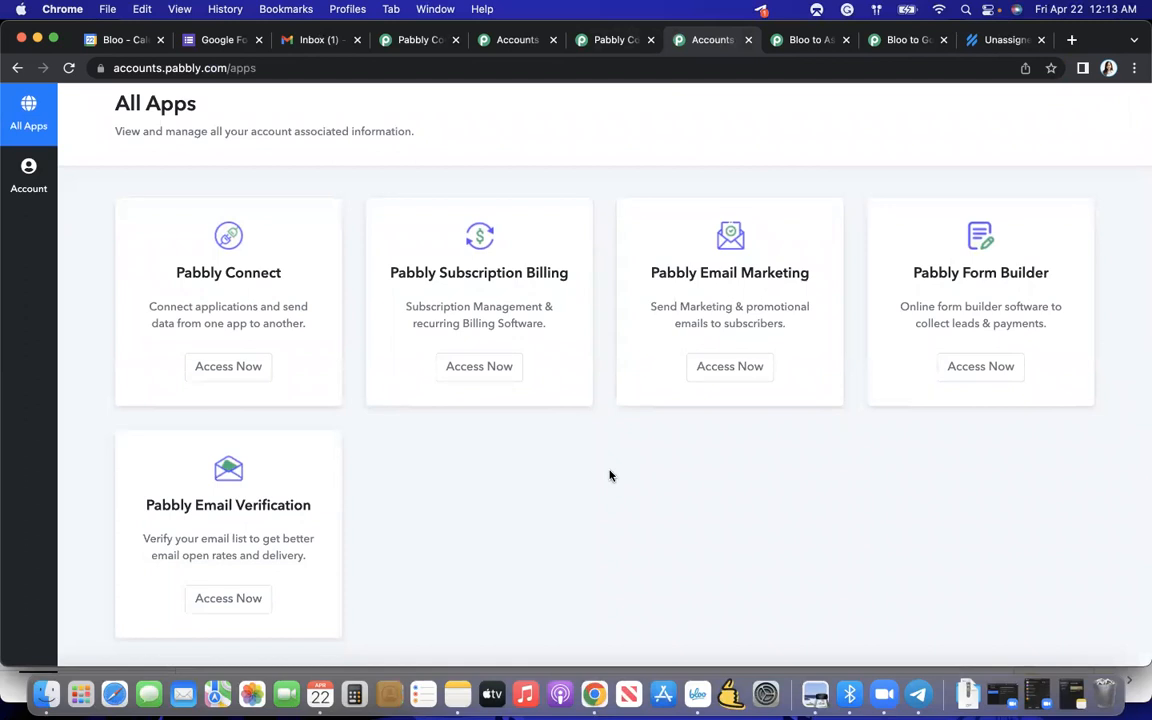
scroll(610, 475, up, 1)
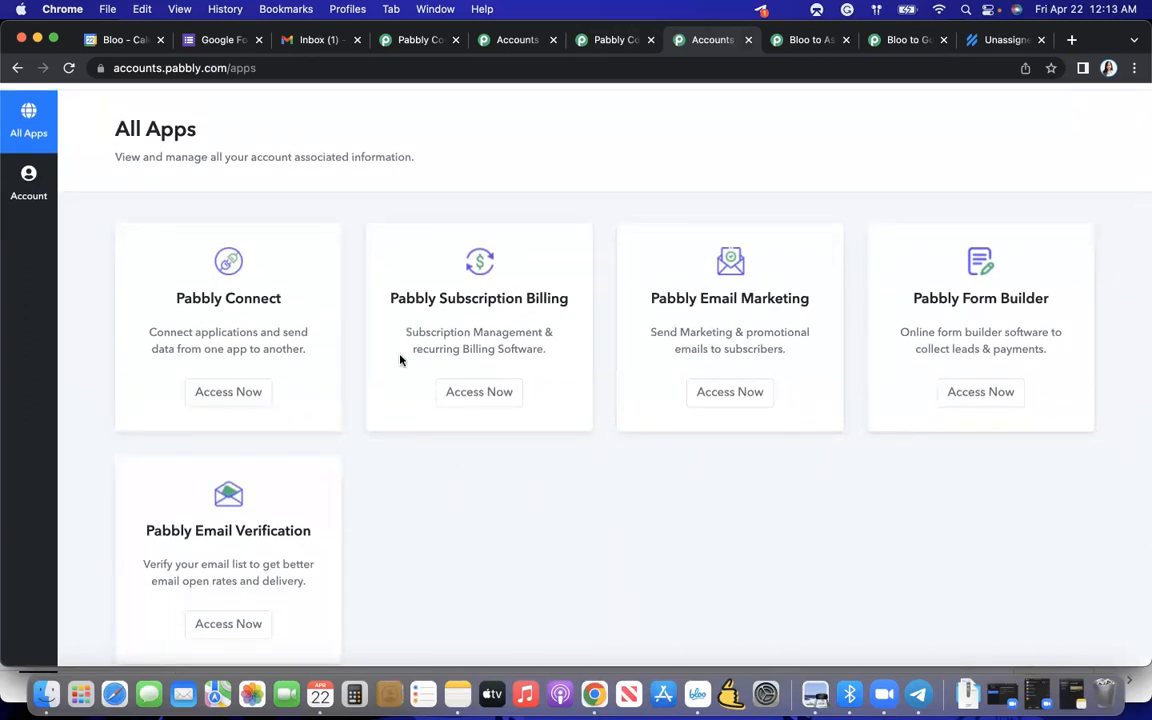
scroll(291, 386, up, 2)
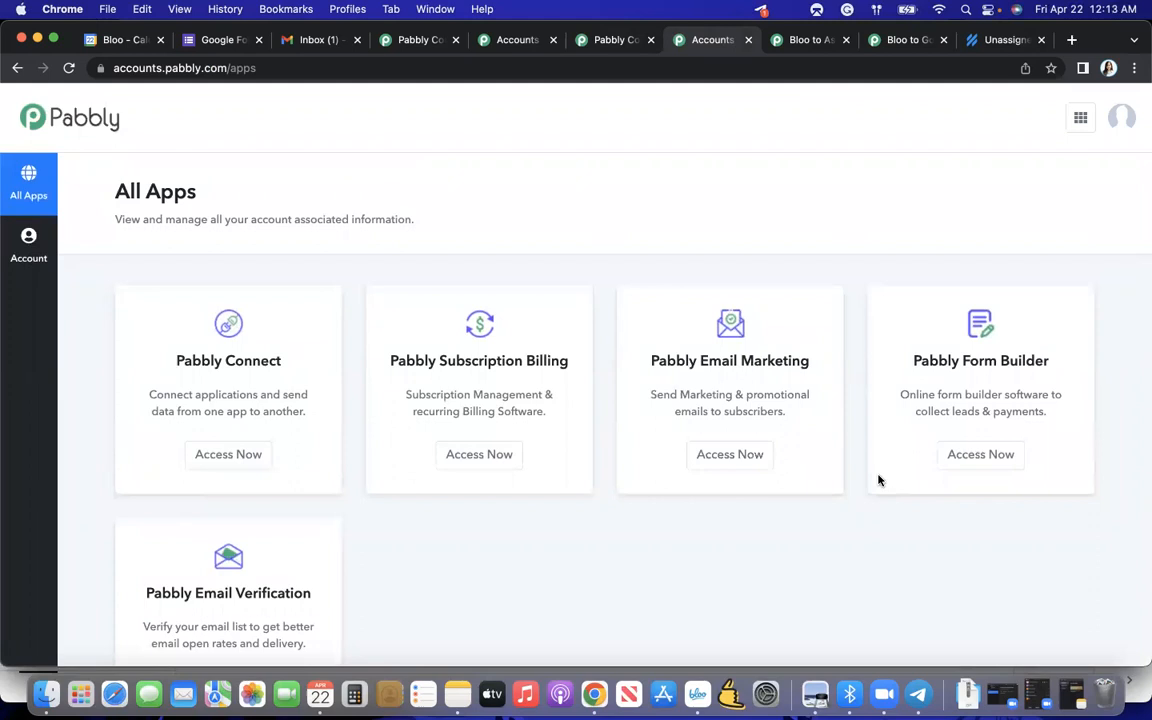
- Access Pabbly Connect from the All Apps page and review the task totals and existing workflows on its dashboard
scroll(915, 437, down, 2)
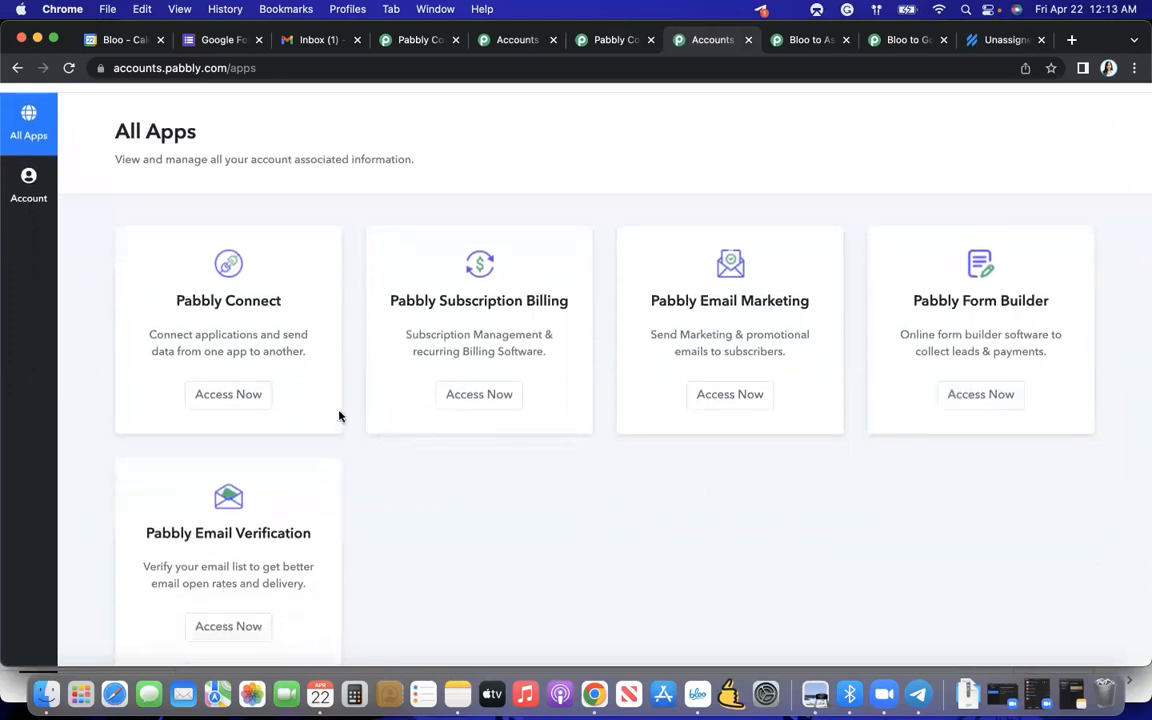
click(226, 397)
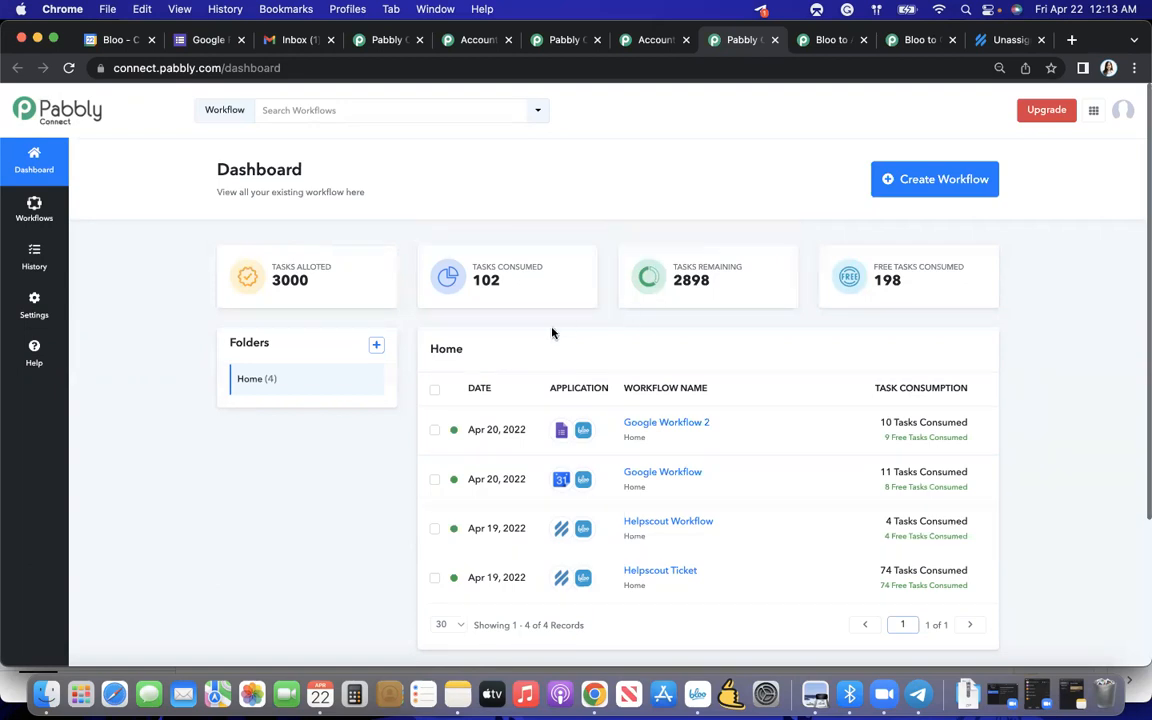
mouse_move(872, 292)
scroll(851, 360, down, 3)
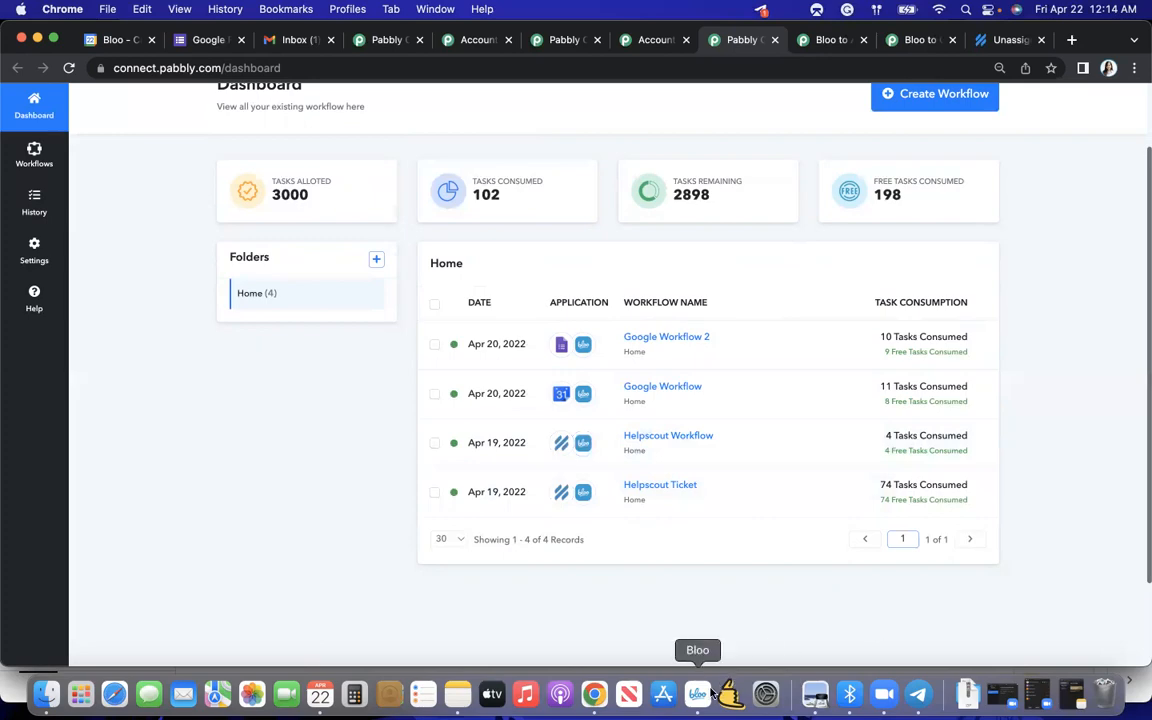
- Switch to the Bloo app, view the Customer Support project's todo board and return to the Pabbly Connect Project board
click(690, 660)
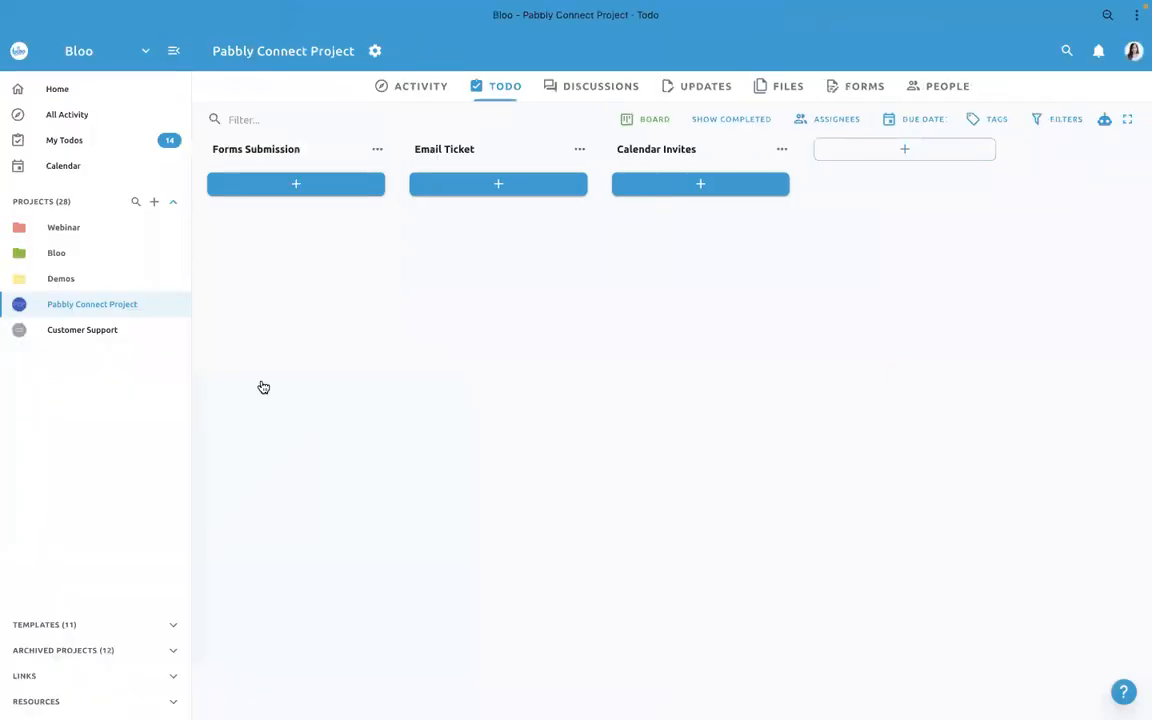
click(123, 336)
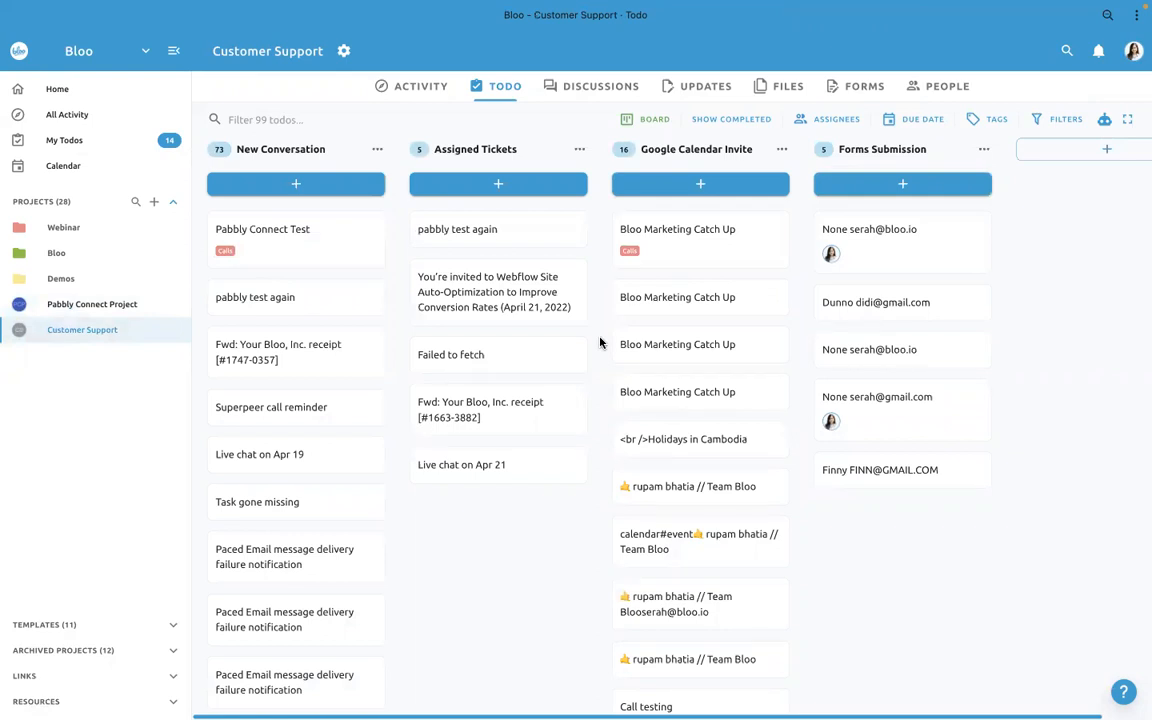
click(96, 305)
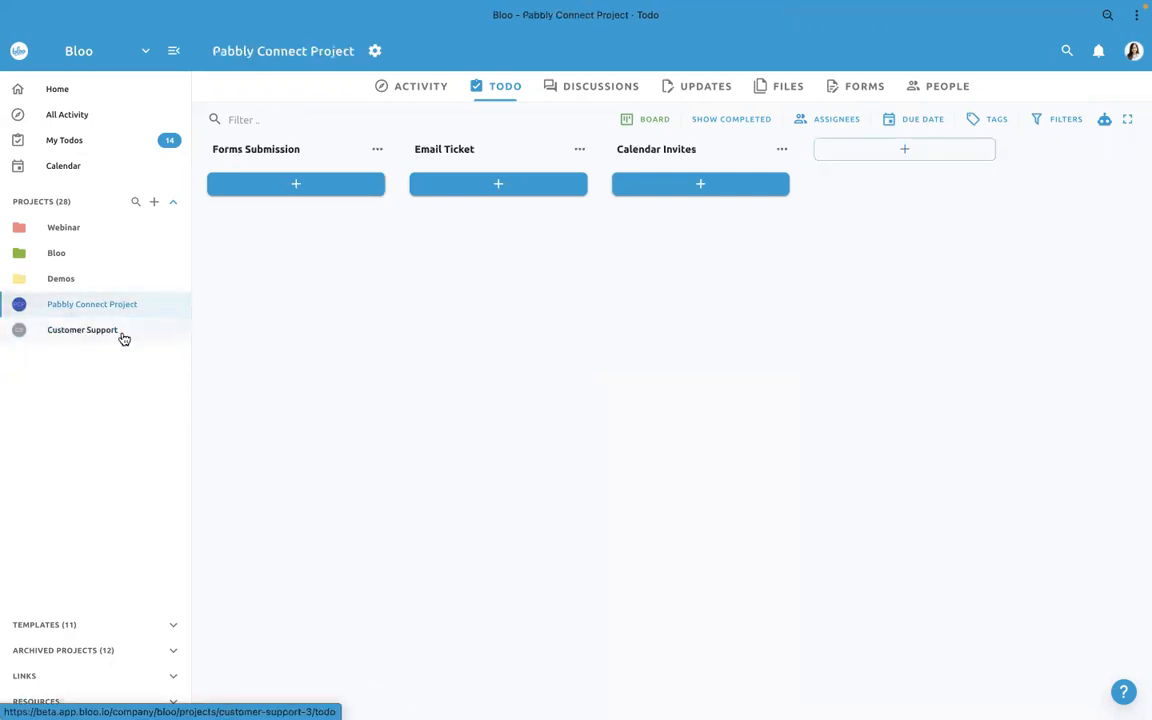
key(ctrl+Up)
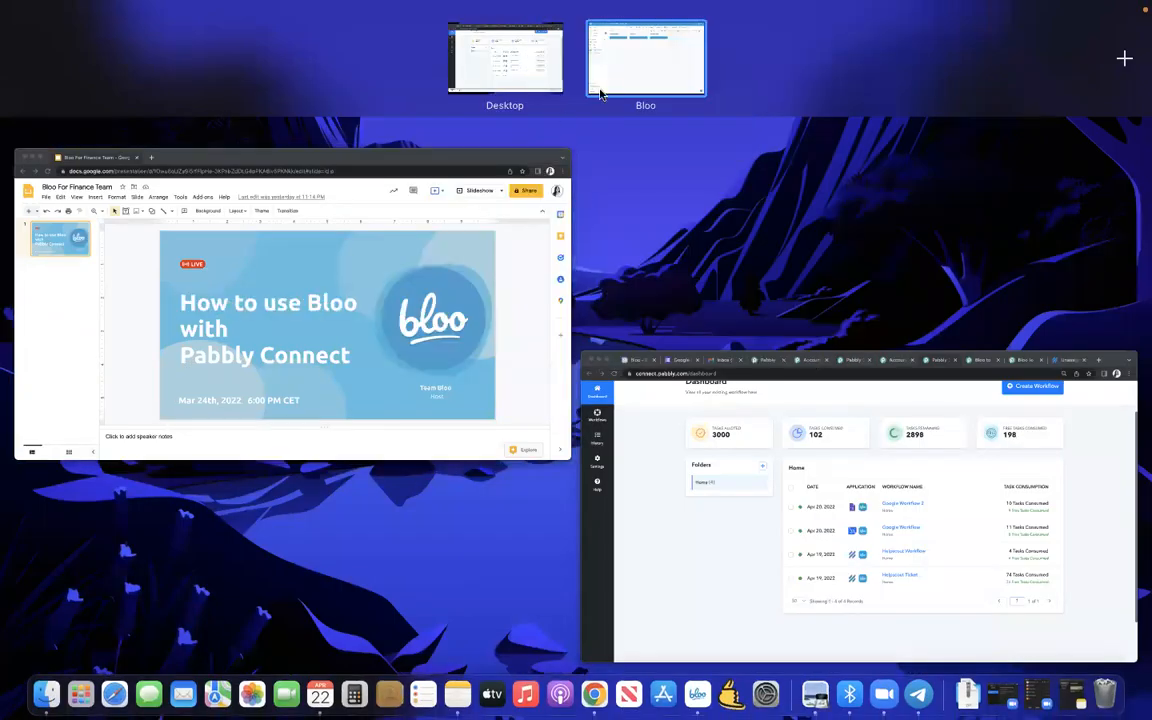
click(600, 93)
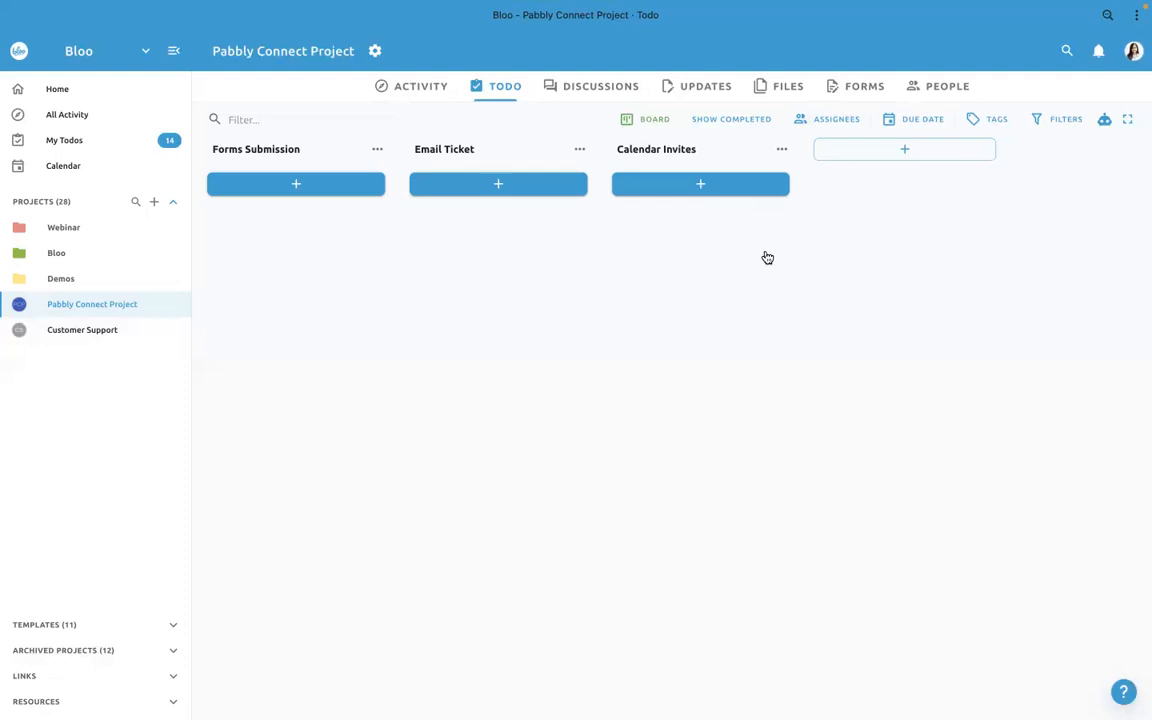
- Switch back to the Chrome window showing the Pabbly Connect dashboard
key(ctrl+Up)
click(475, 448)
key(ctrl+Up)
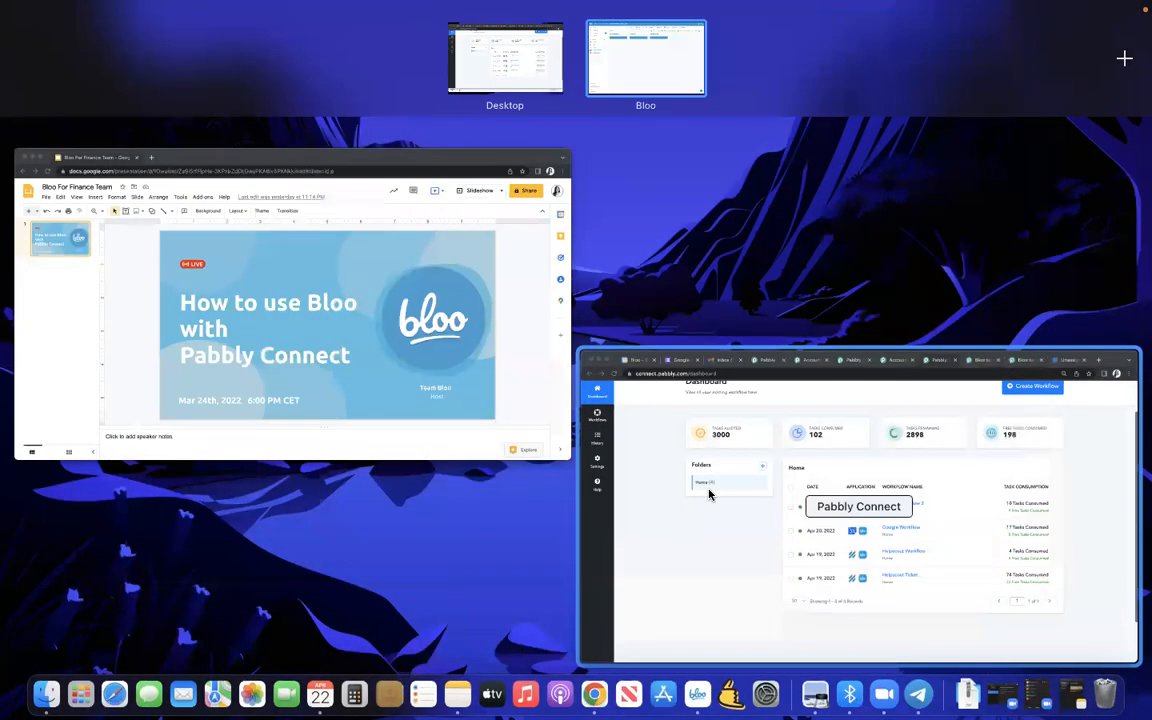
click(710, 491)
scroll(705, 512, up, 3)
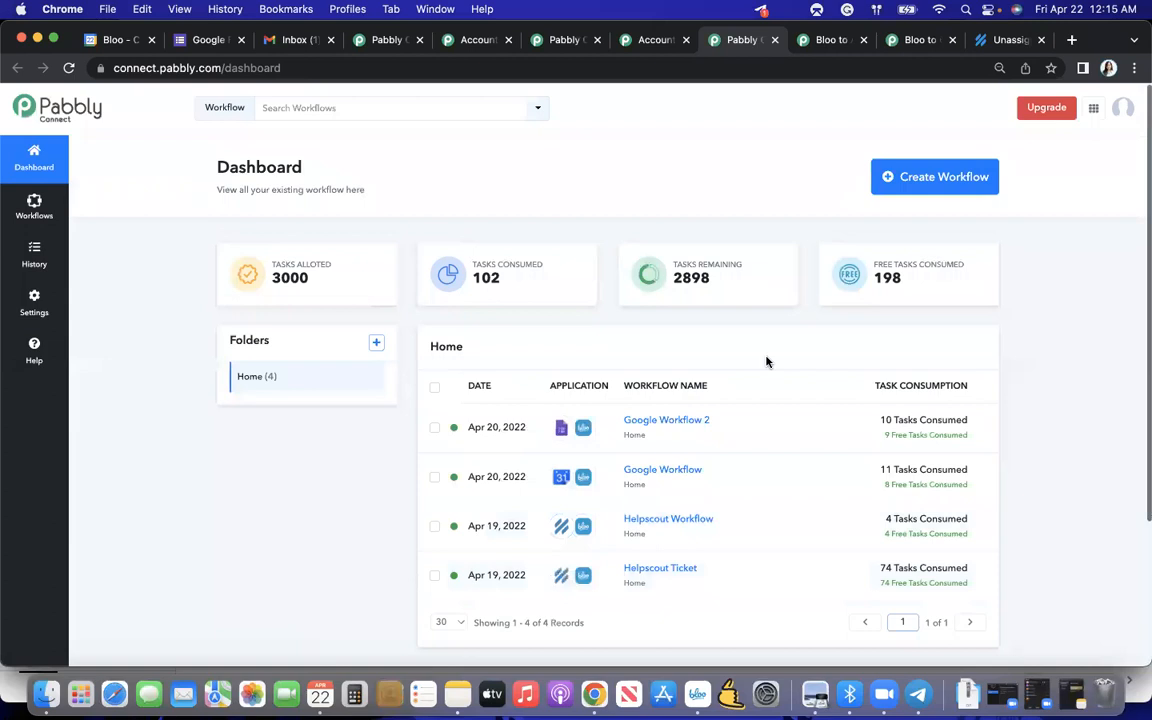
- Create a new workflow named "Google Forms Submission" in Pabbly Connect
click(947, 179)
text(Google Forms Submission)
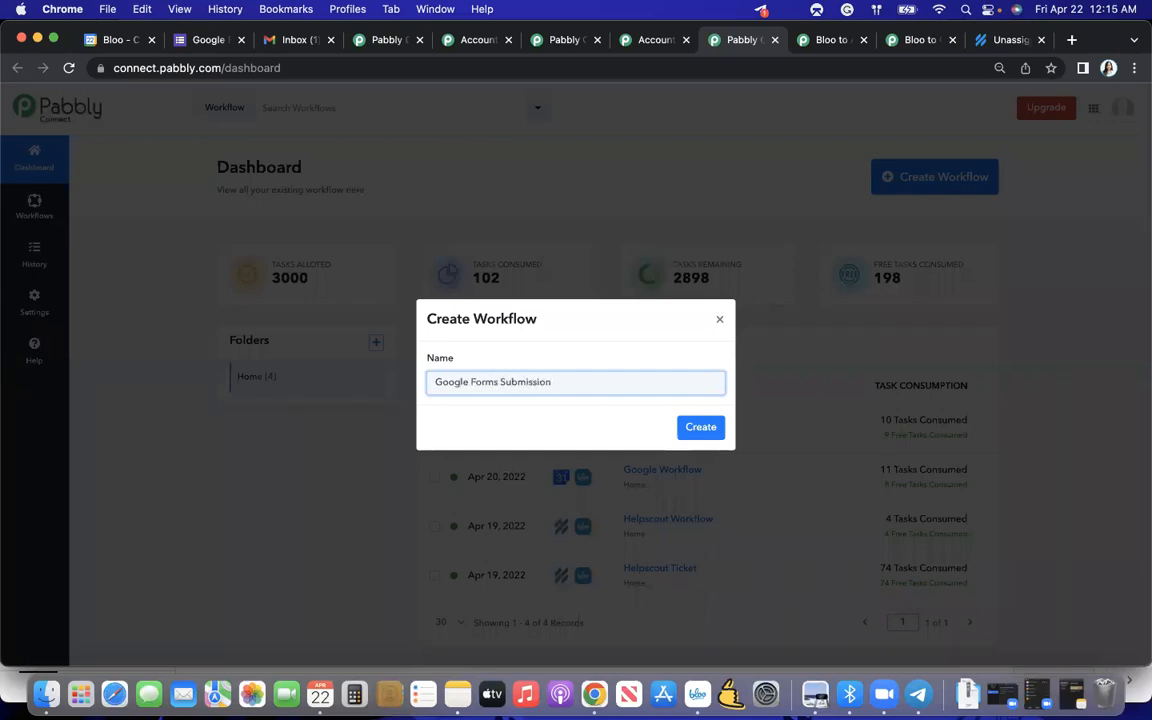
key(Return)
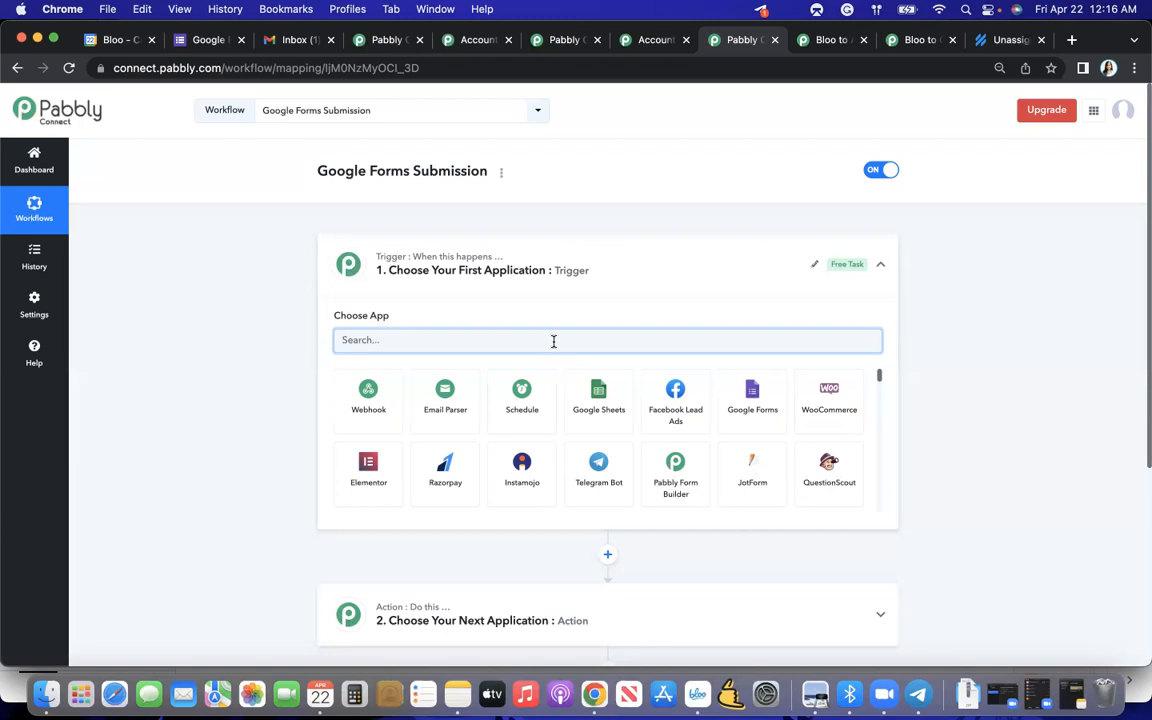
- Set the workflow's trigger to Google Calendar with the New Event trigger event
scroll(527, 542, down, 1)
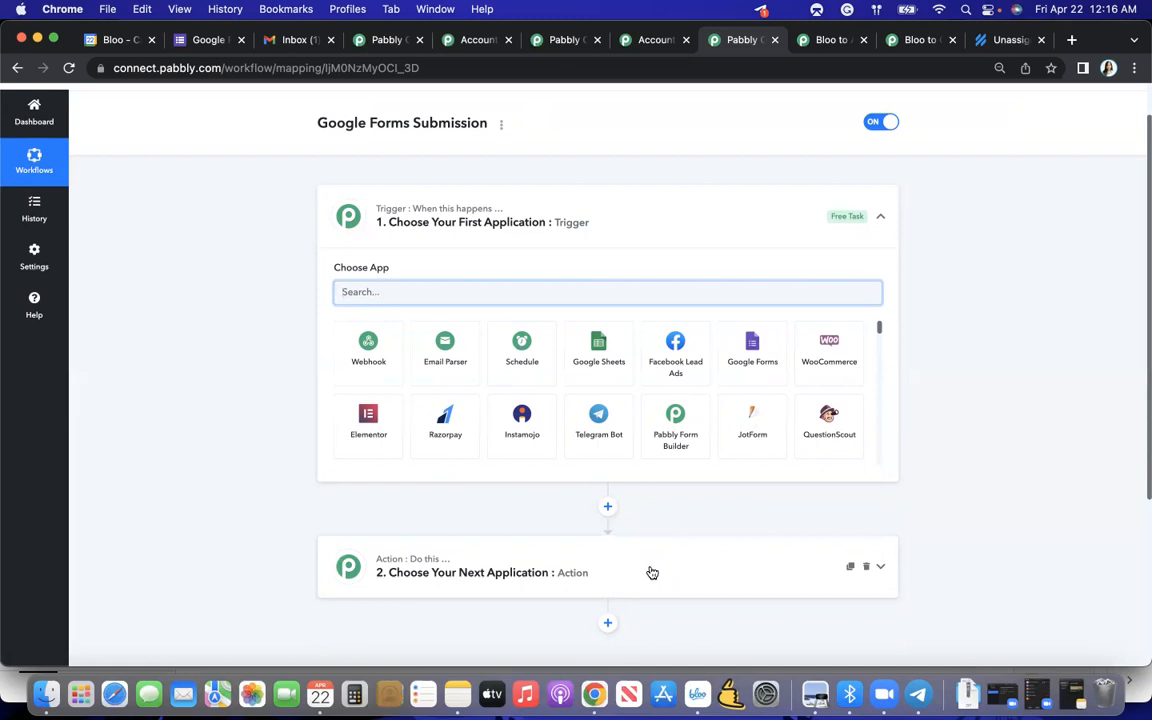
scroll(690, 520, up, 2)
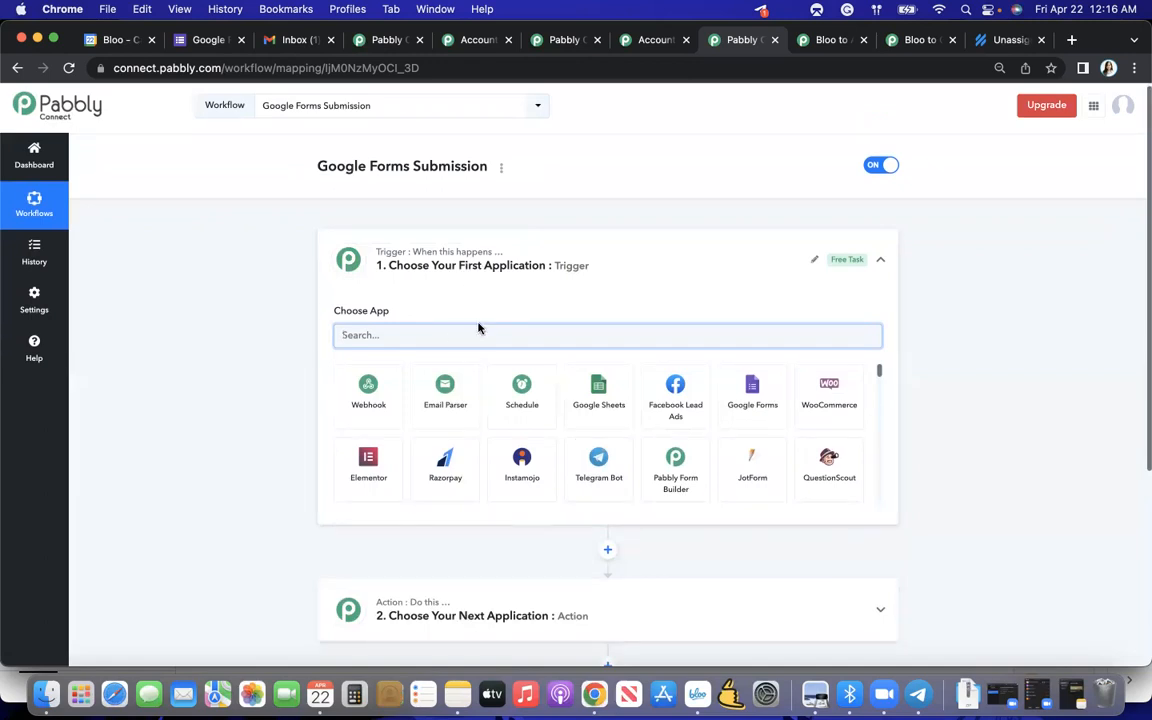
text(Cale)
click(386, 399)
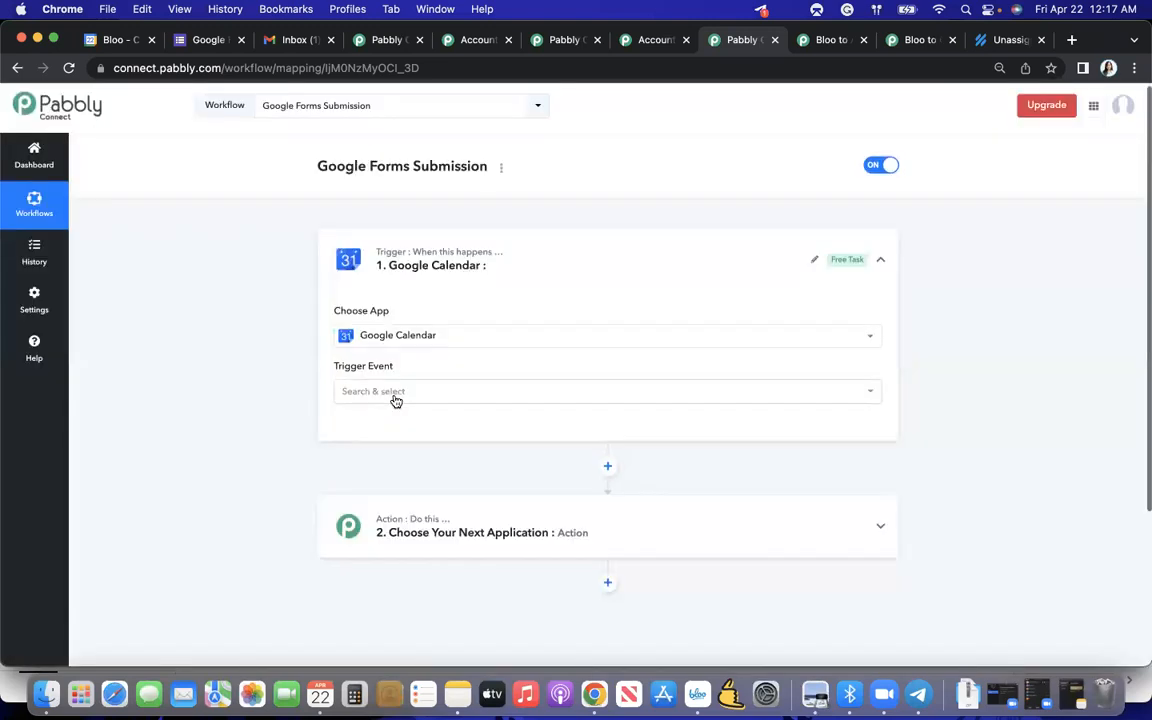
click(396, 401)
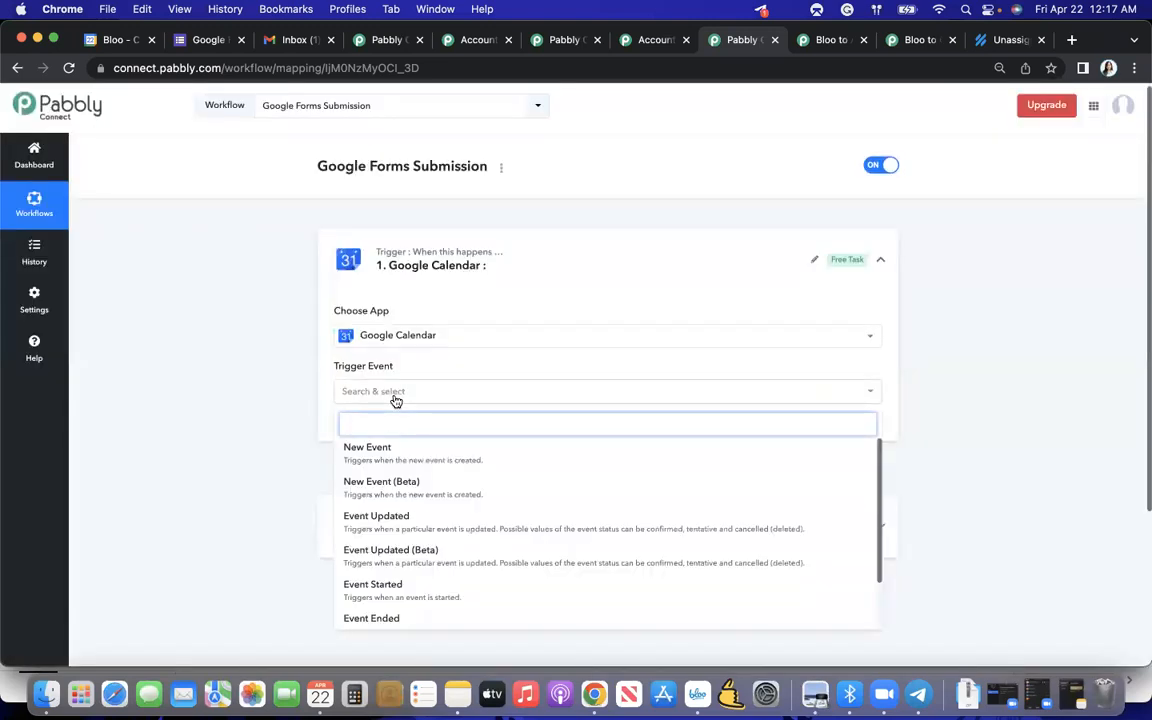
click(394, 455)
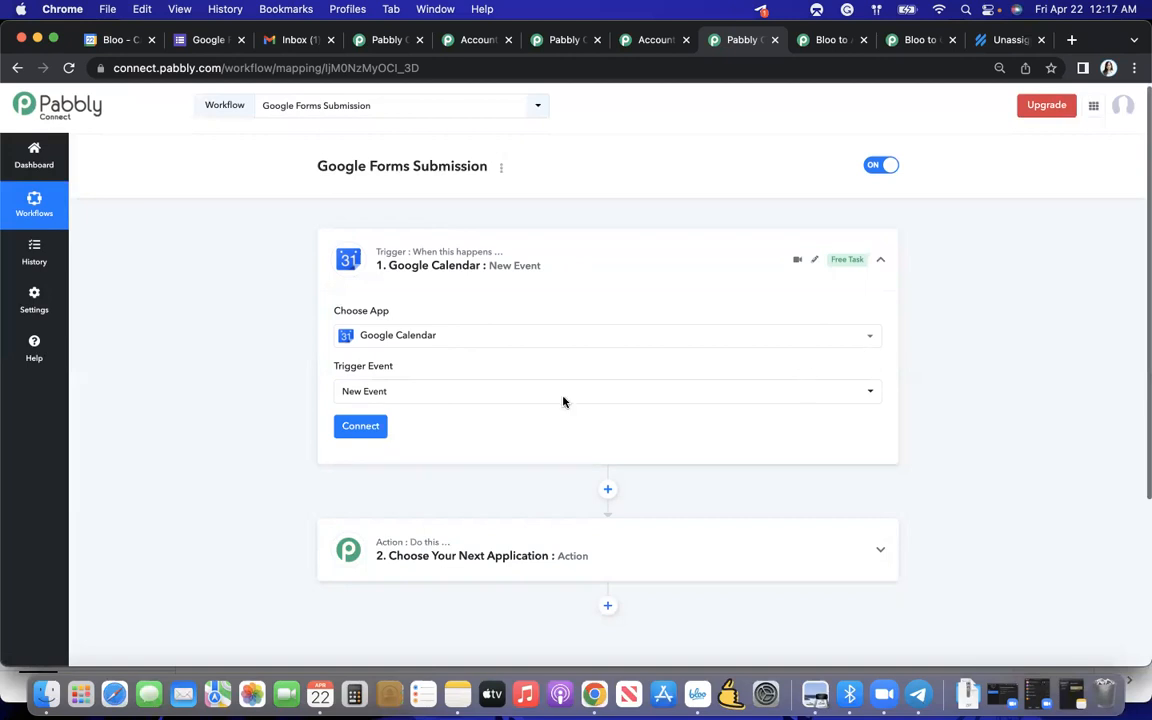
- Start adding a new Google Calendar connection for the trigger, after checking the existing connections
click(361, 430)
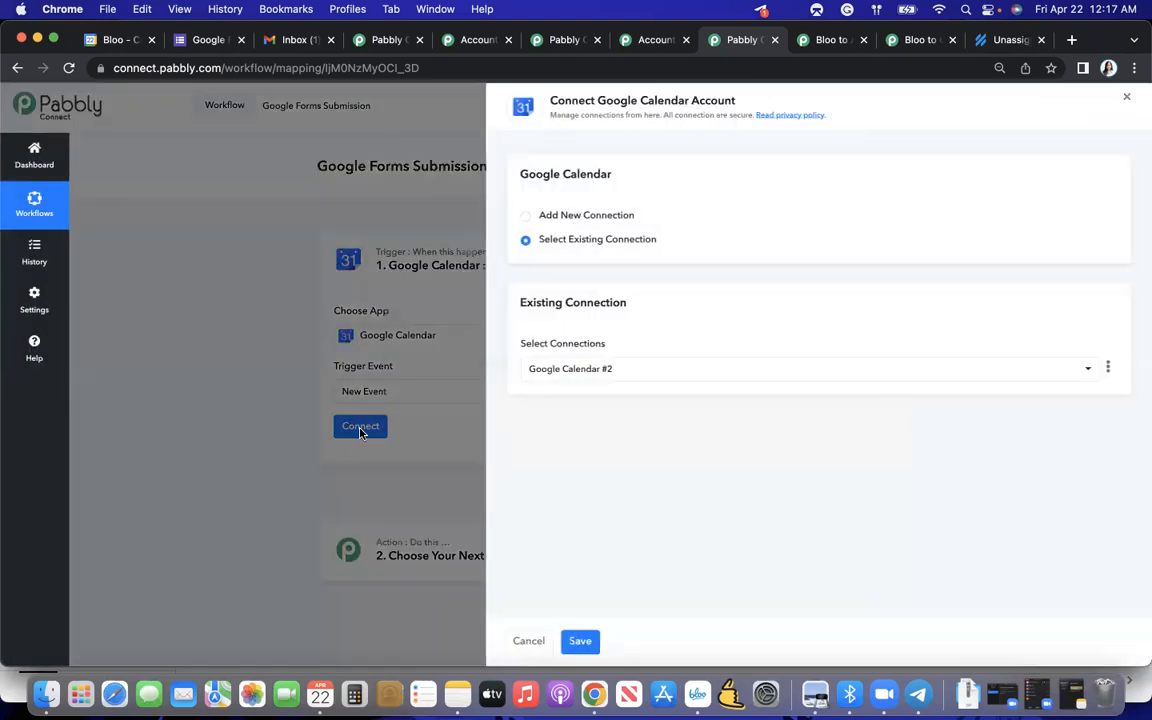
click(597, 374)
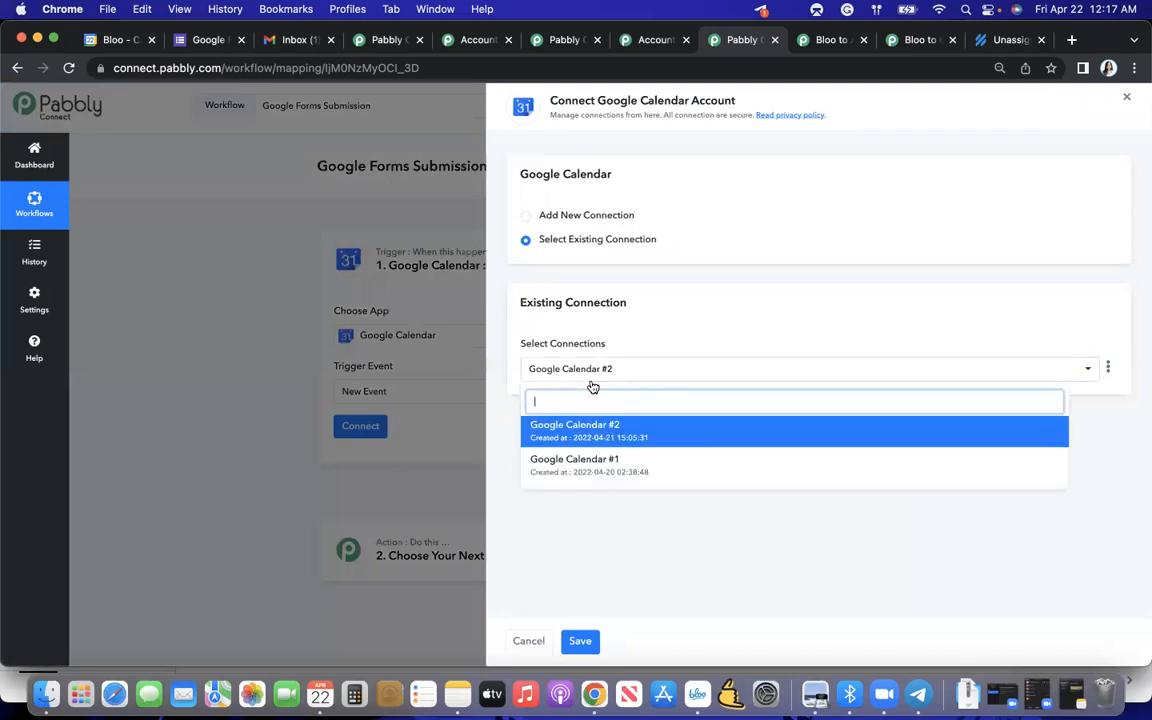
click(579, 534)
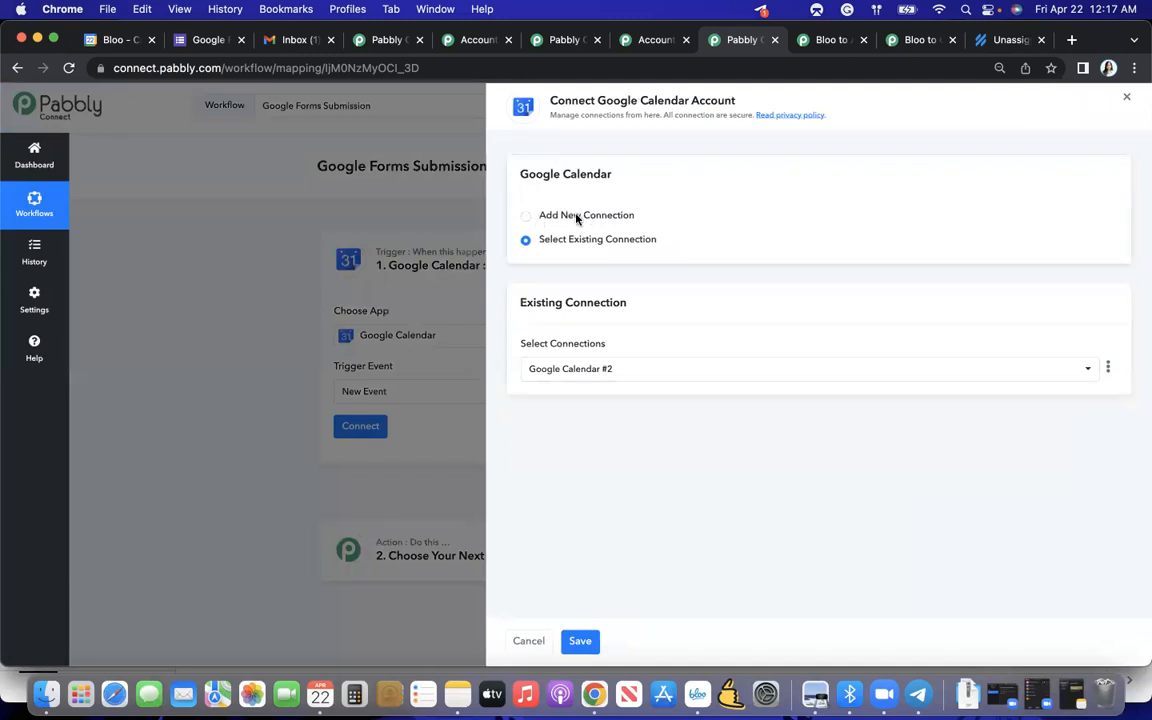
click(538, 217)
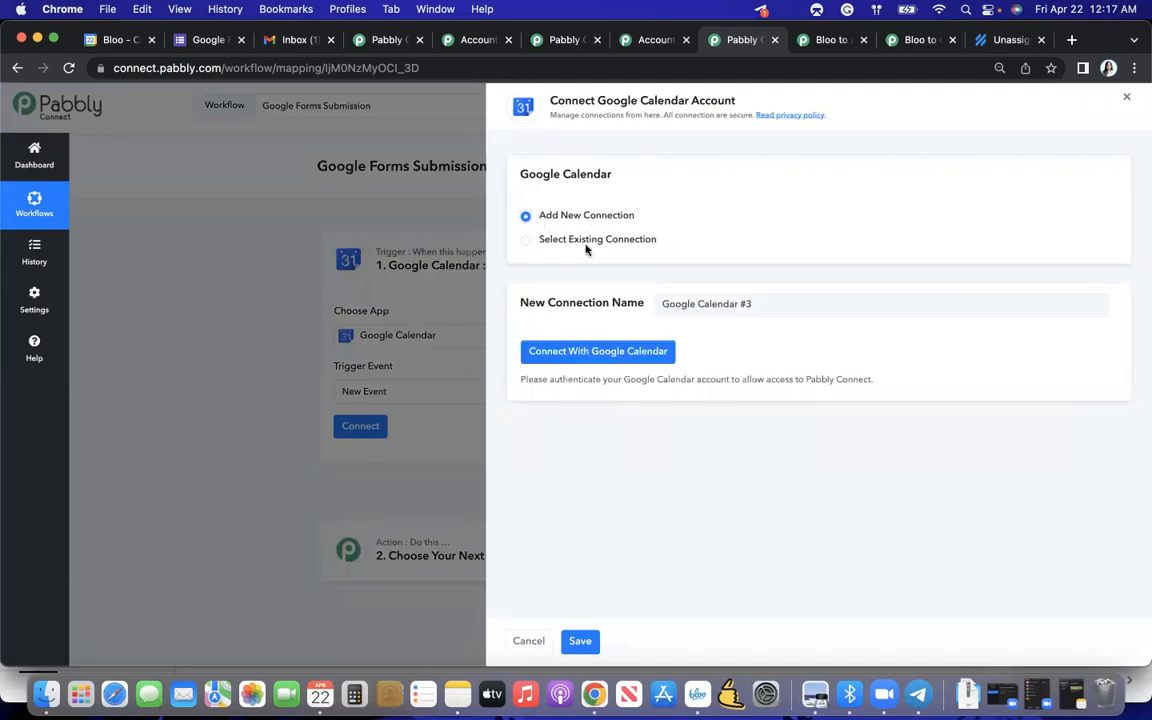
click(632, 357)
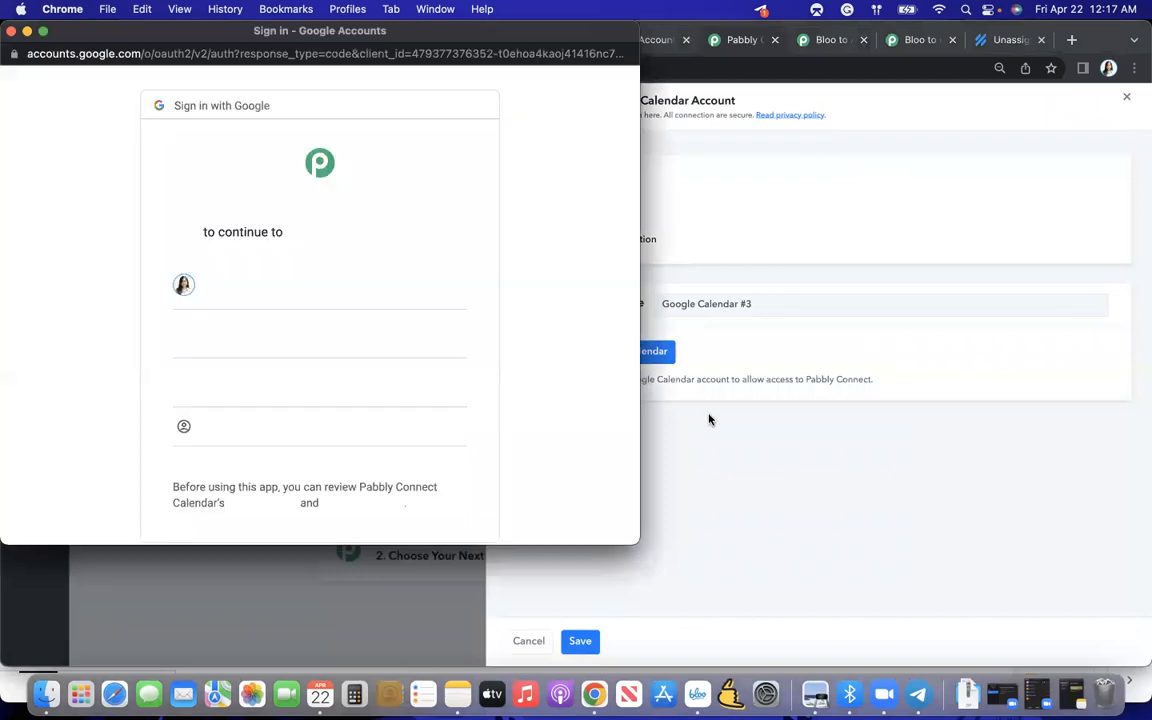
- Authorize Pabbly Connect Calendar with the Bloo Google account to complete the new connection
click(576, 395)
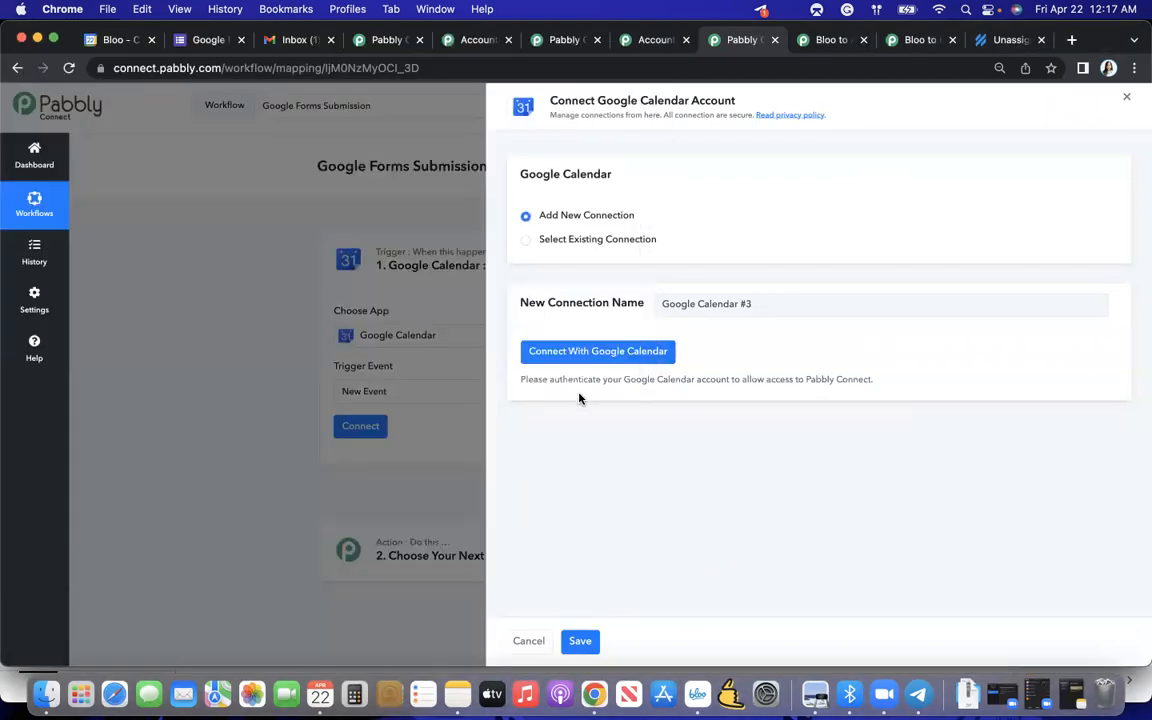
key(ctrl+Up)
click(253, 458)
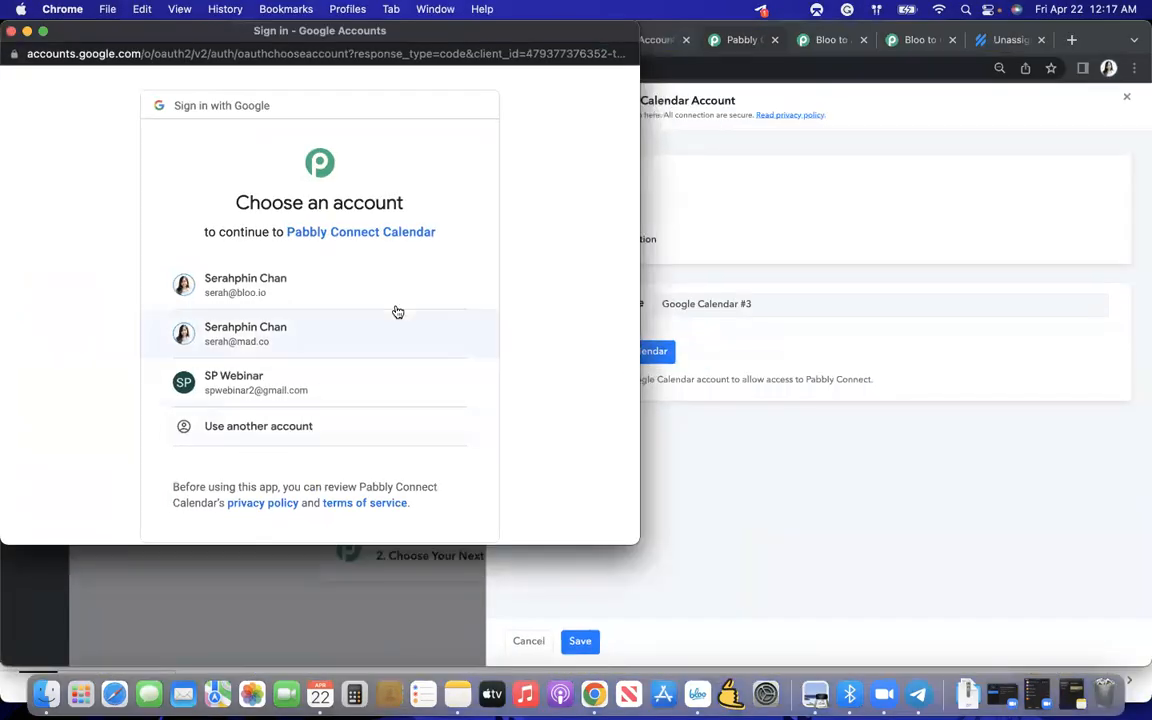
click(327, 292)
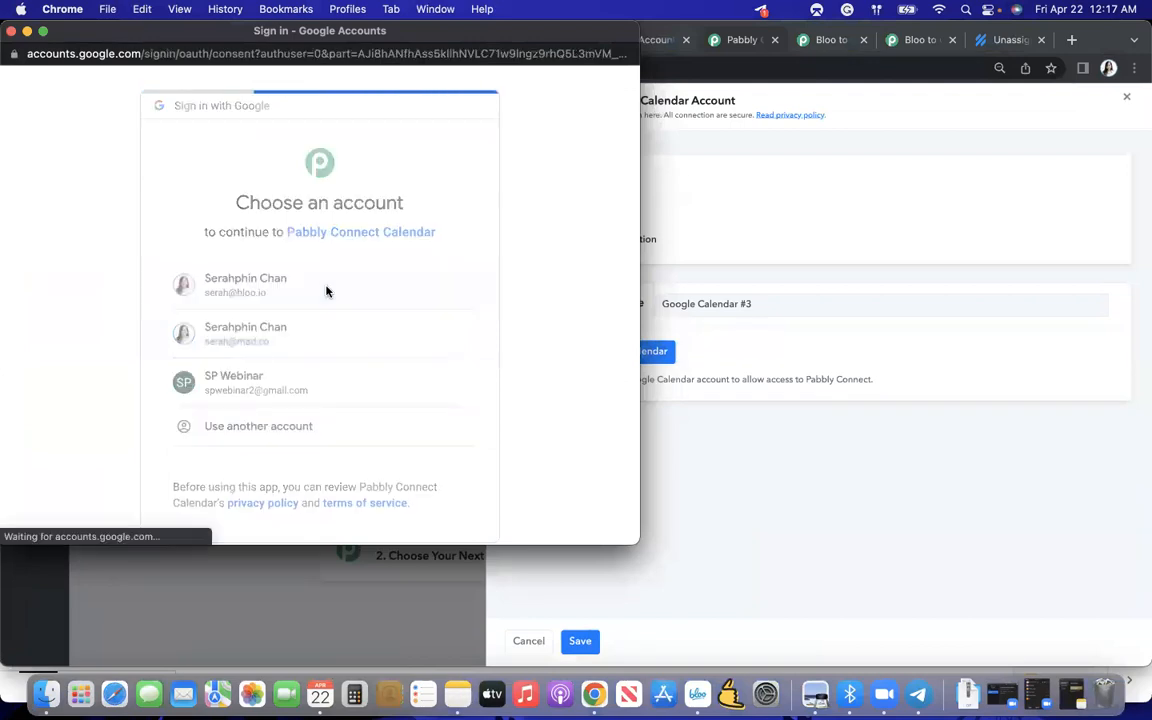
scroll(278, 318, down, 1)
scroll(278, 318, down, 3)
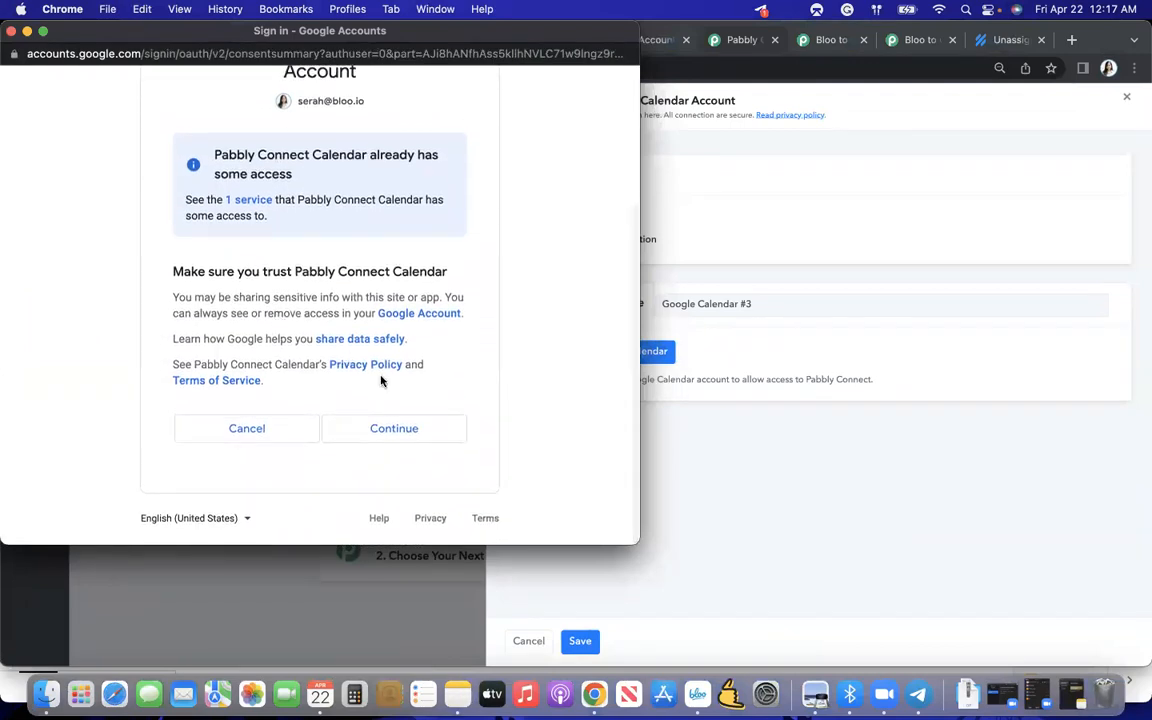
click(397, 430)
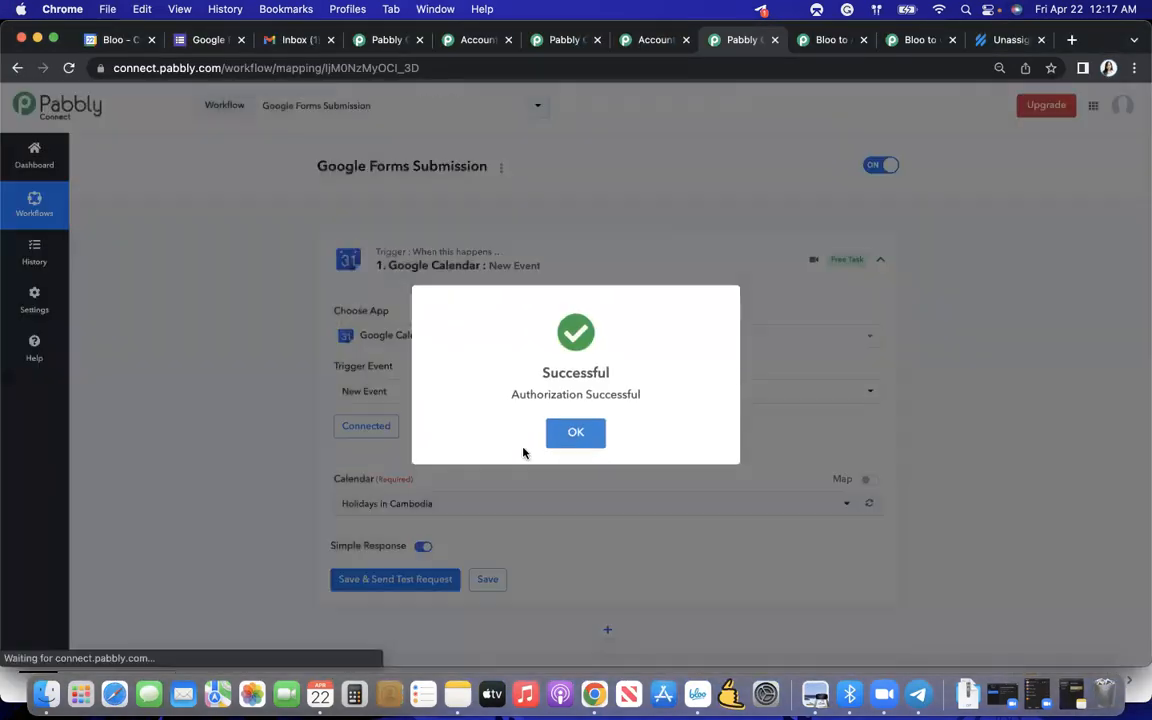
click(585, 432)
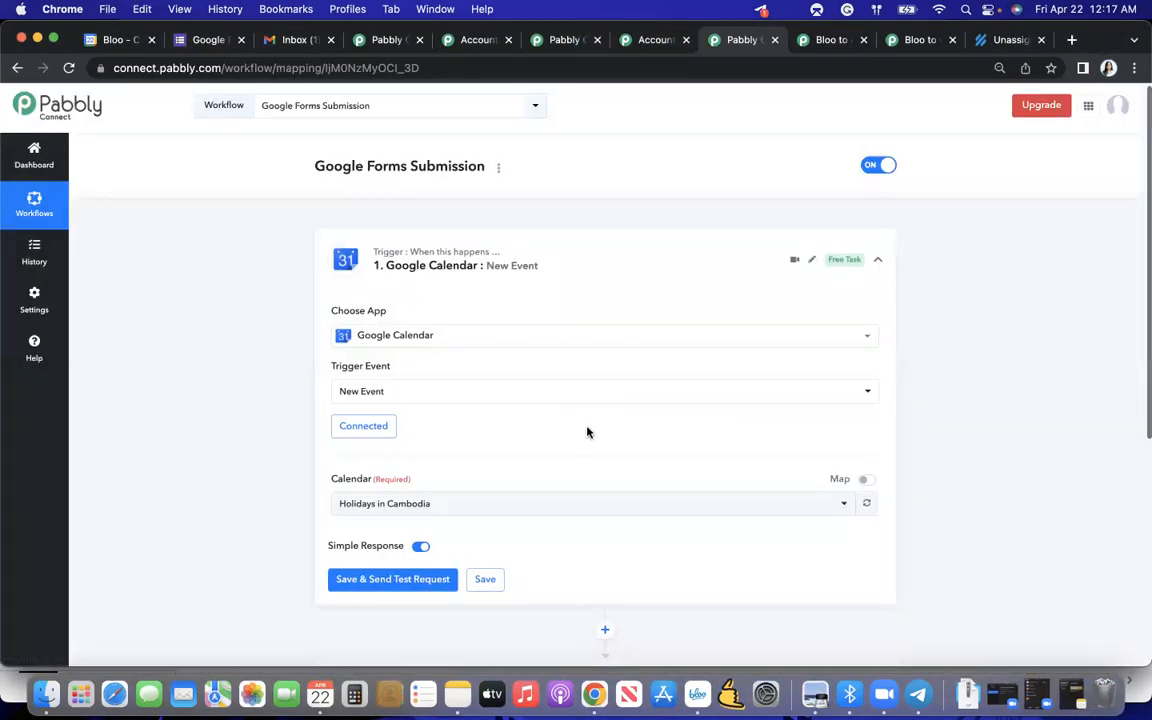
- Select the calendar named after the Bloo account's e-mail, then save the trigger and send a test request
scroll(535, 455, down, 1)
click(535, 455)
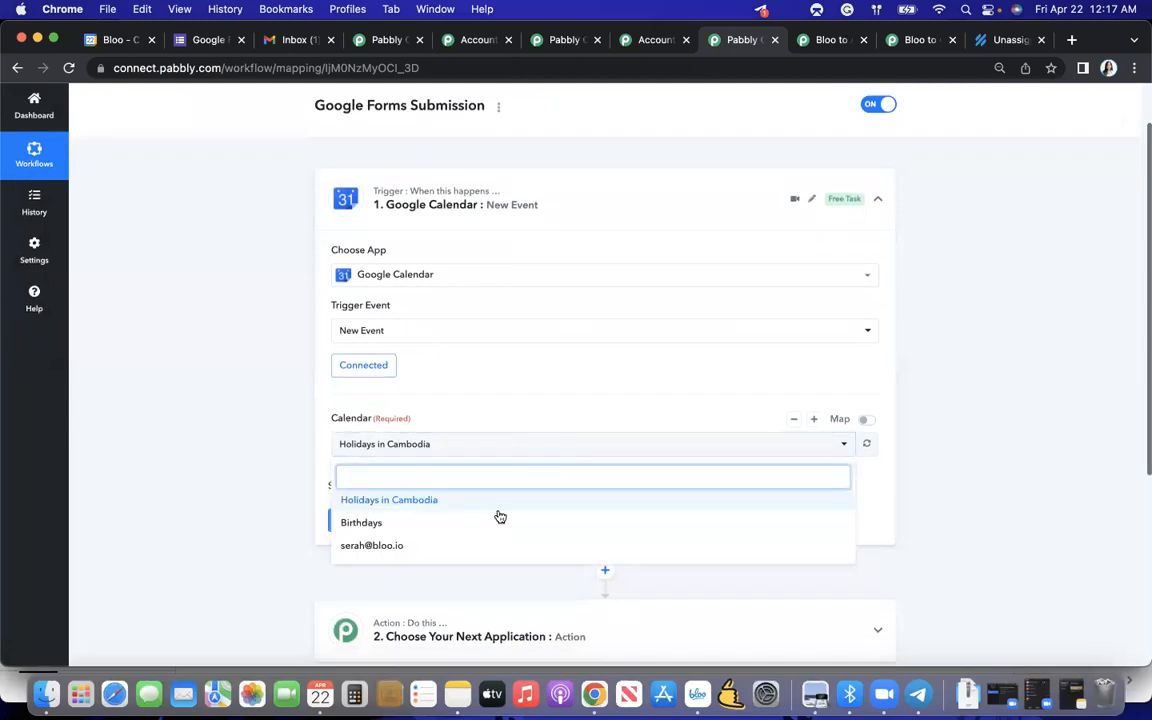
click(362, 548)
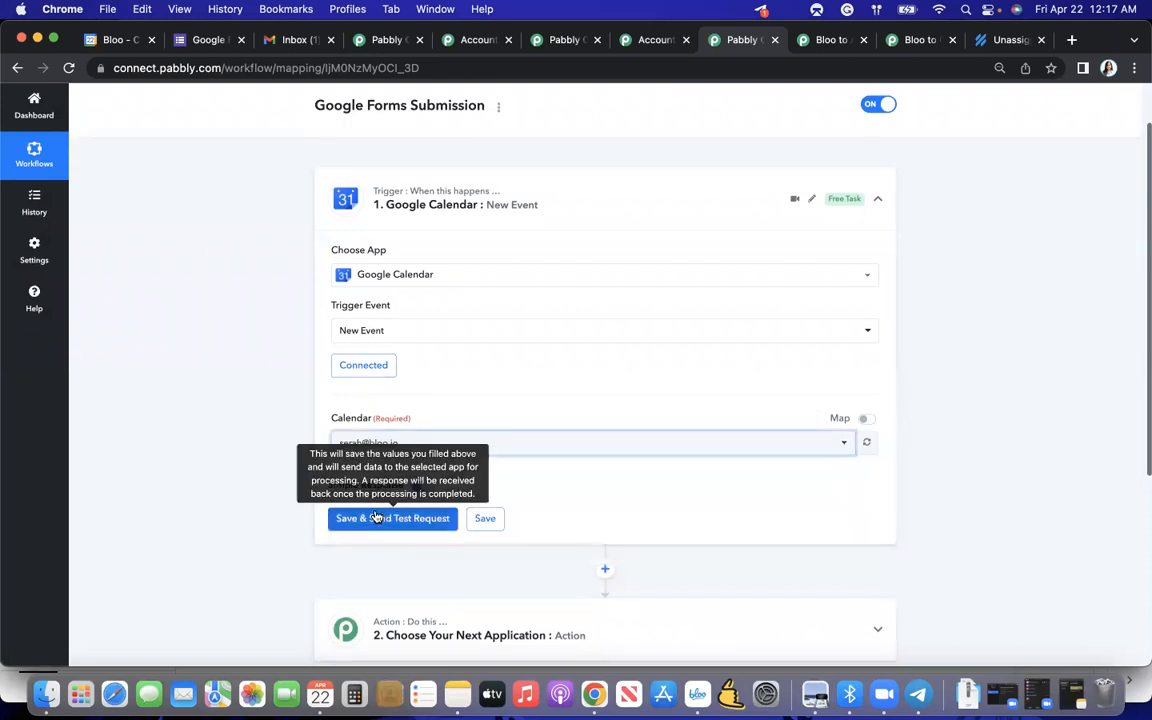
scroll(391, 530, down, 1)
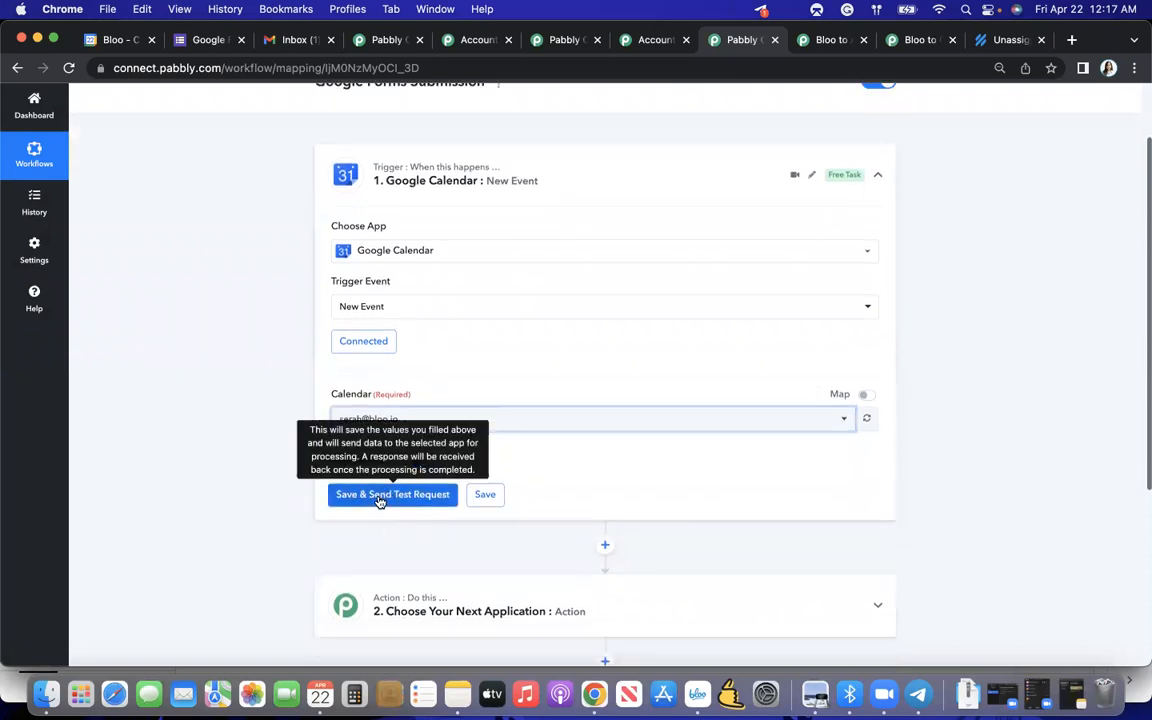
click(379, 496)
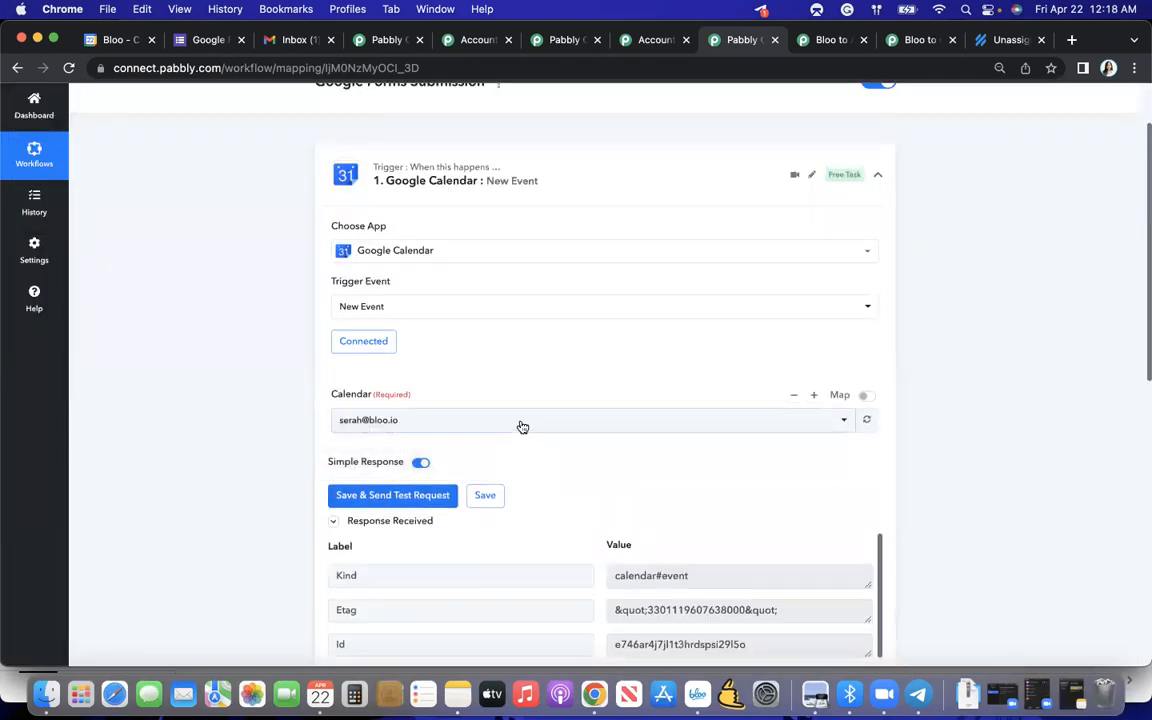
- Examine the calendar event data in the test response, including summary, description, location, and start and end times
scroll(520, 427, down, 5)
scroll(628, 480, down, 5)
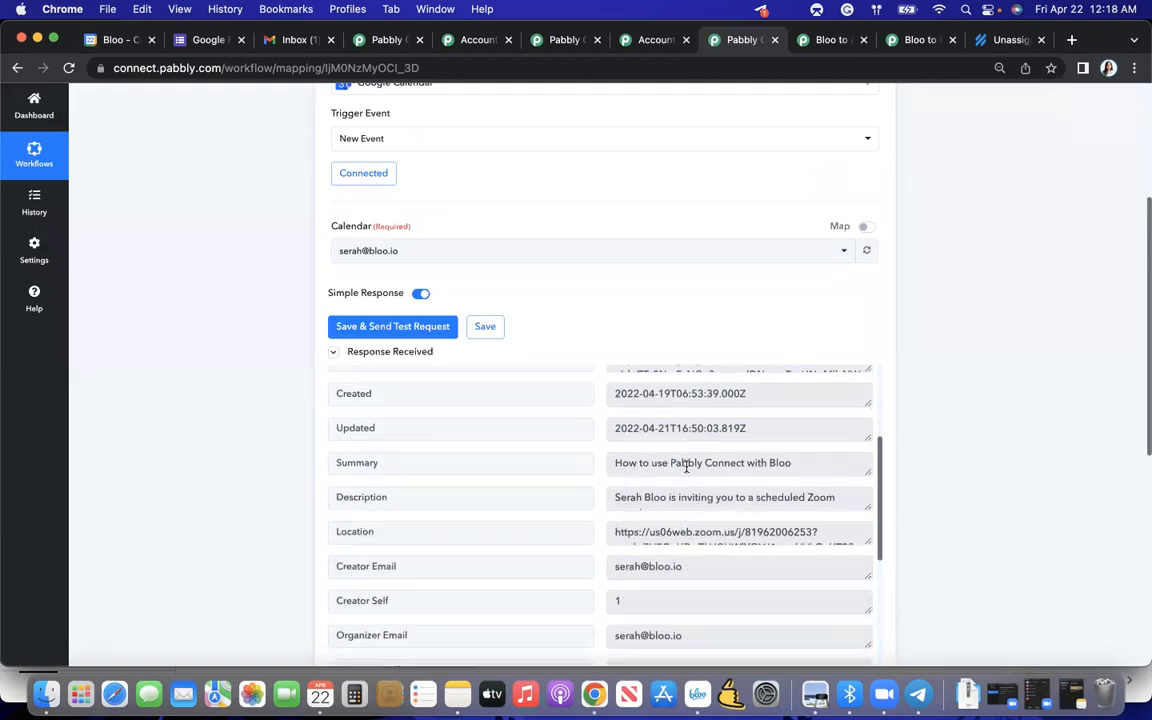
scroll(644, 474, down, 1)
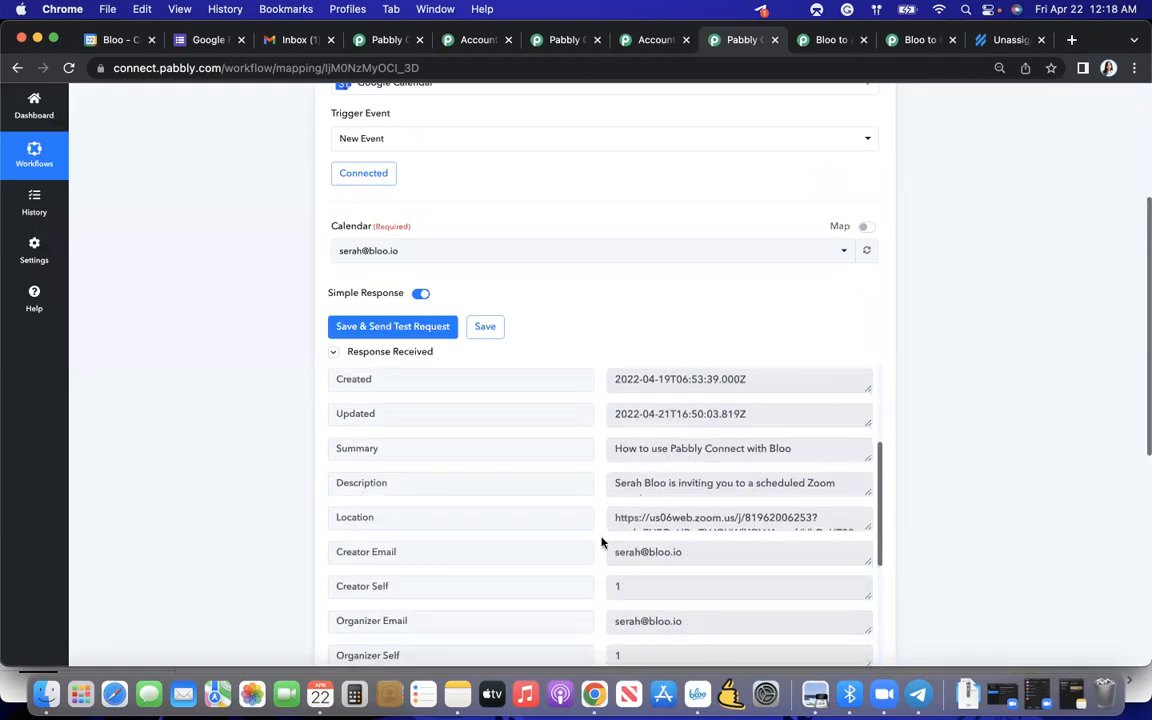
scroll(606, 475, down, 1)
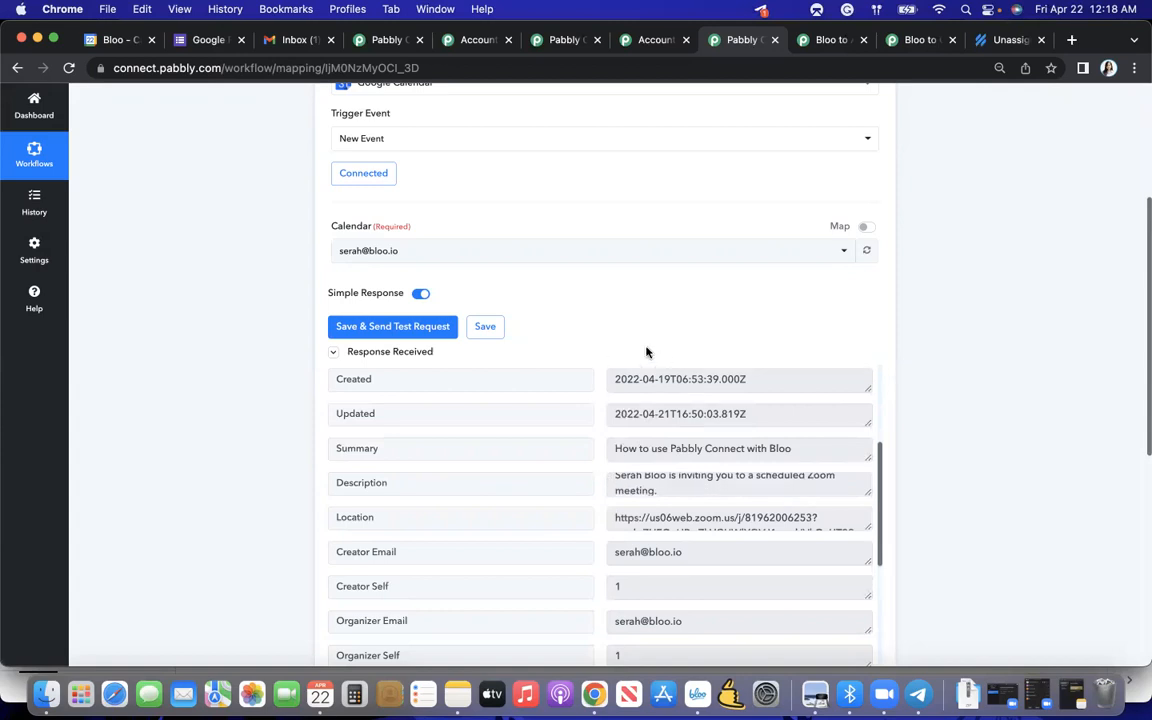
scroll(640, 349, down, 2)
scroll(640, 348, up, 4)
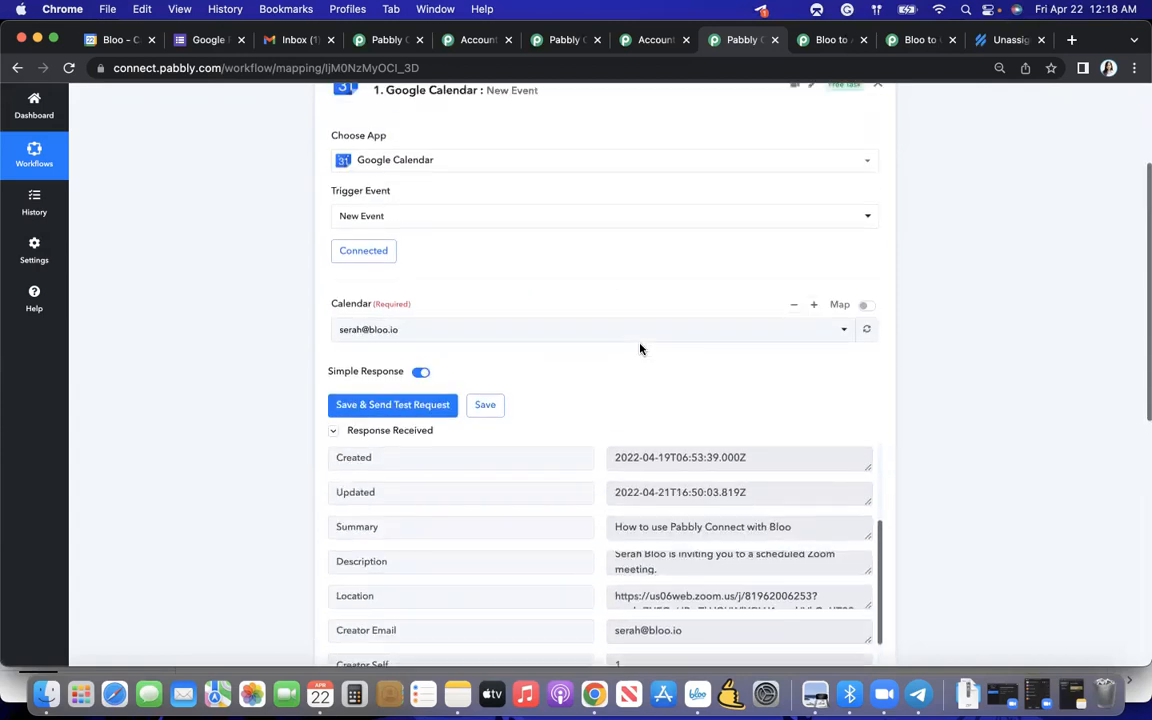
scroll(640, 348, down, 2)
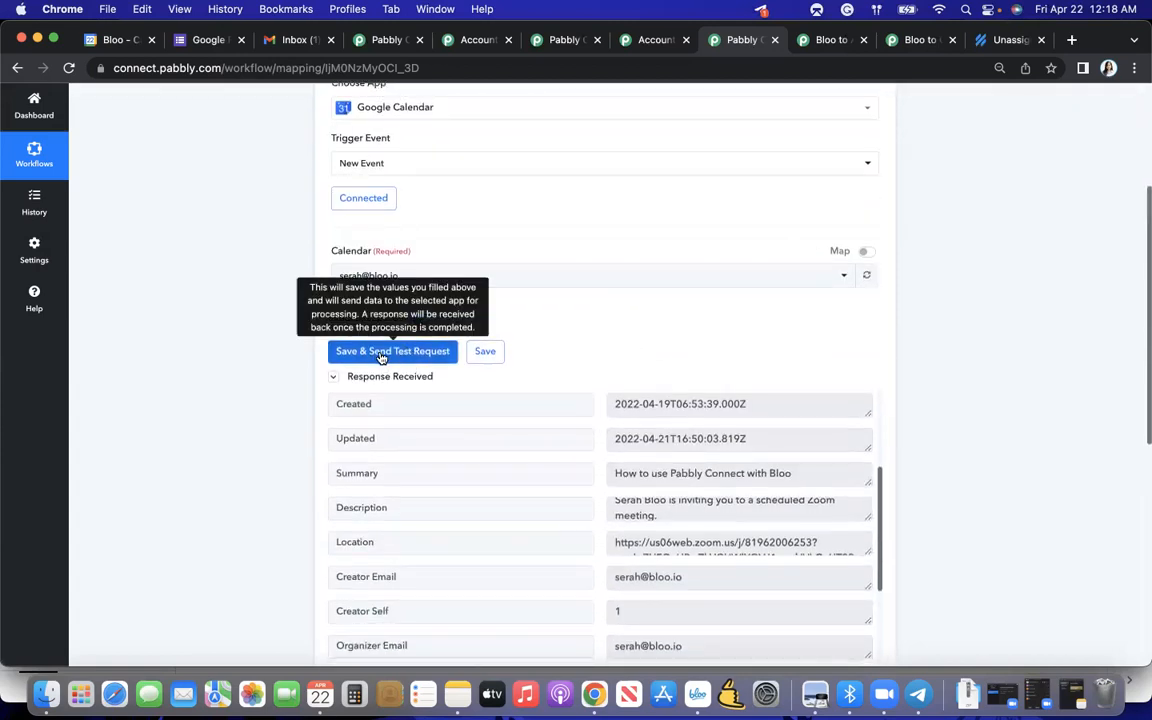
scroll(663, 450, up, 5)
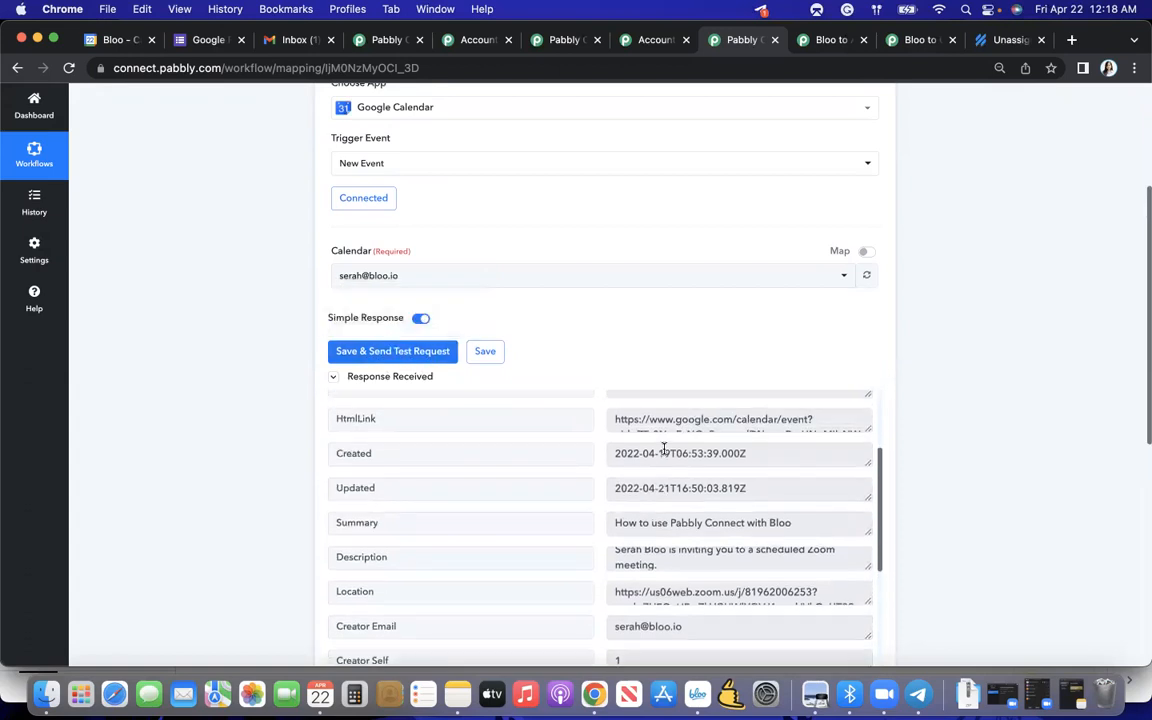
scroll(499, 506, down, 10)
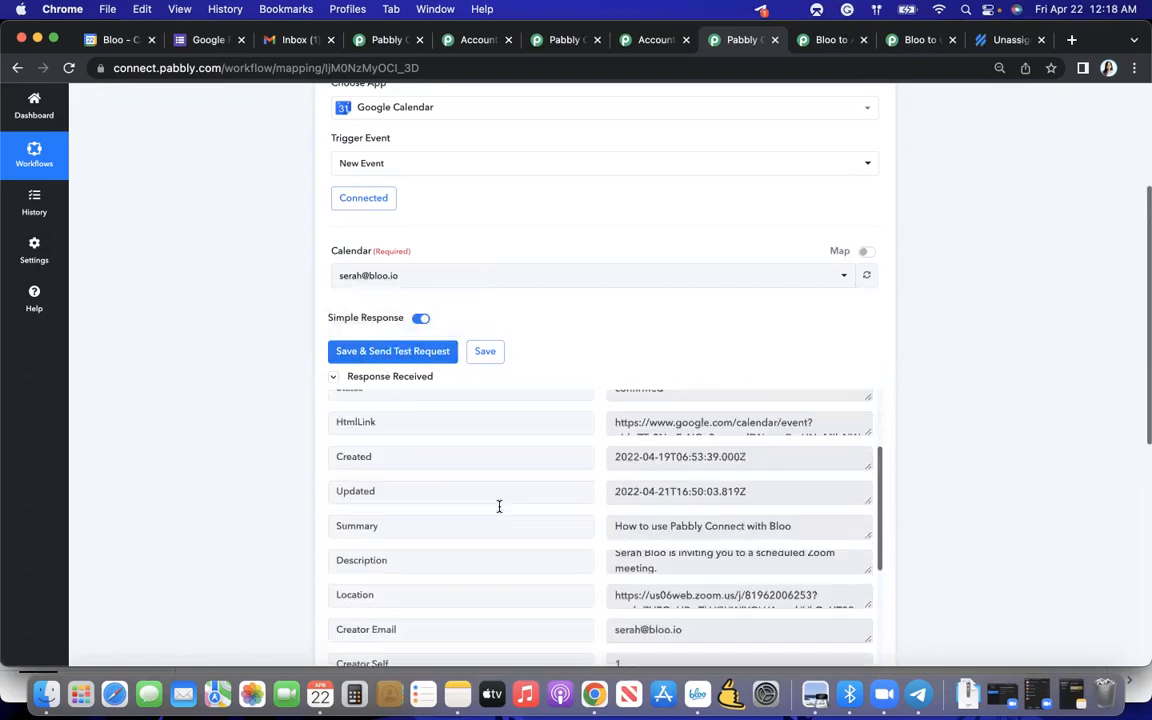
scroll(606, 392, down, 5)
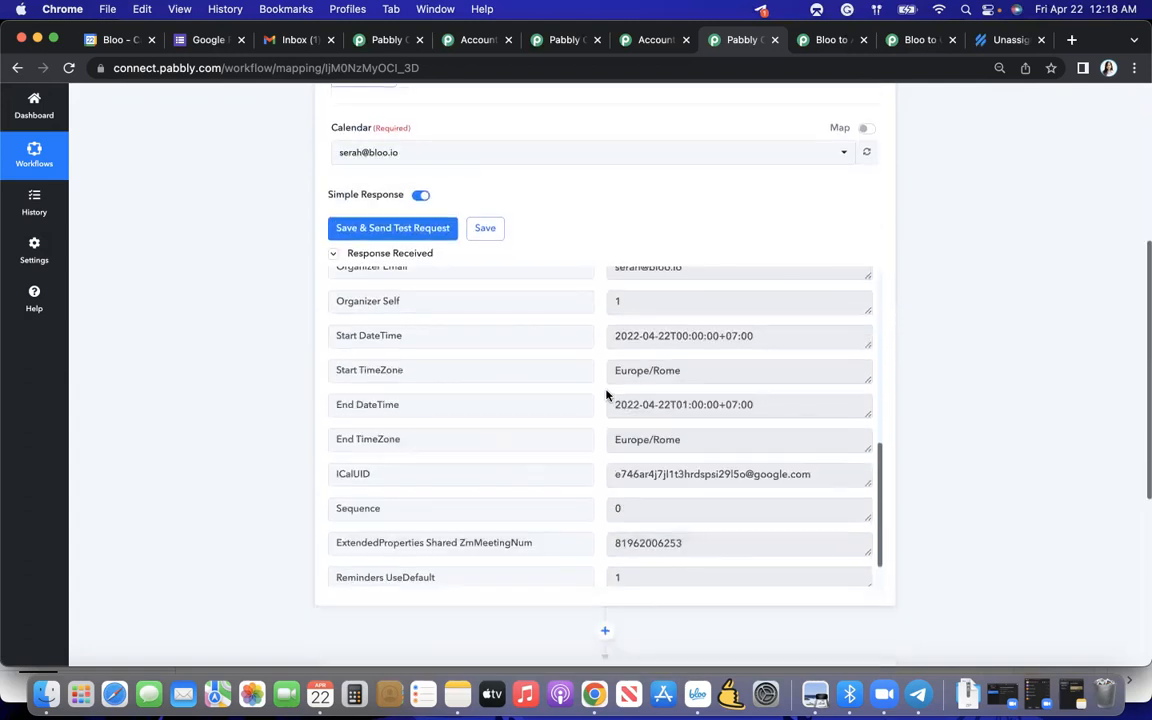
scroll(606, 392, up, 3)
scroll(606, 392, up, 10)
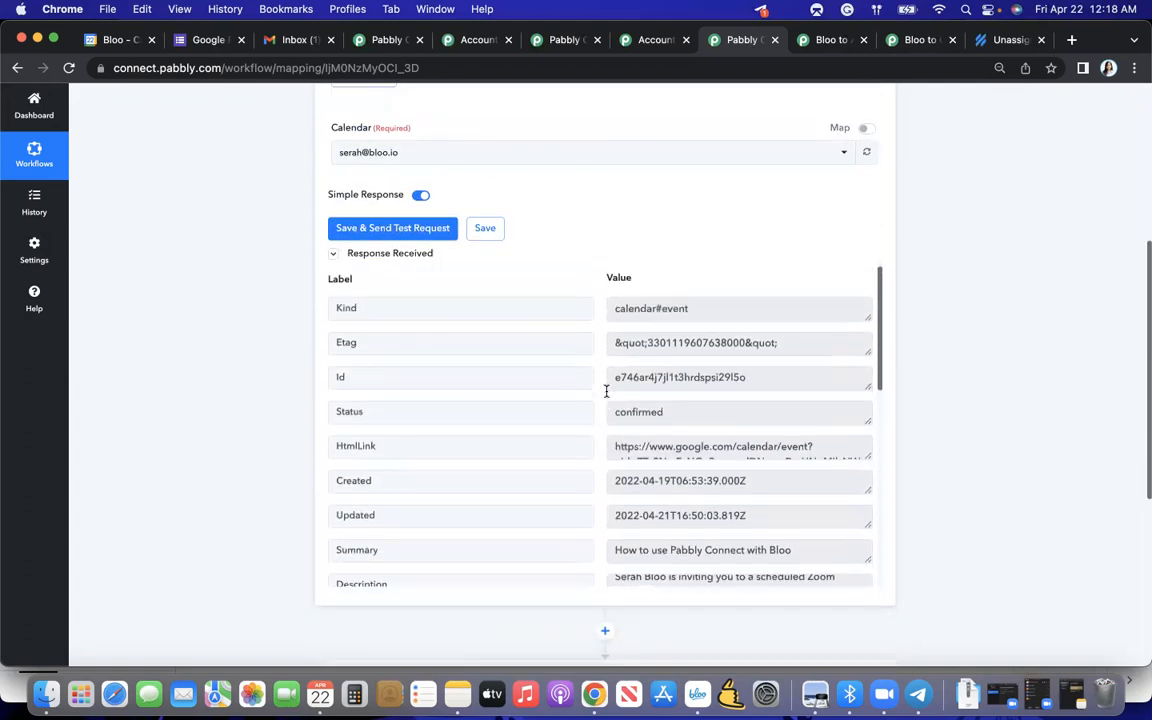
scroll(571, 362, up, 4)
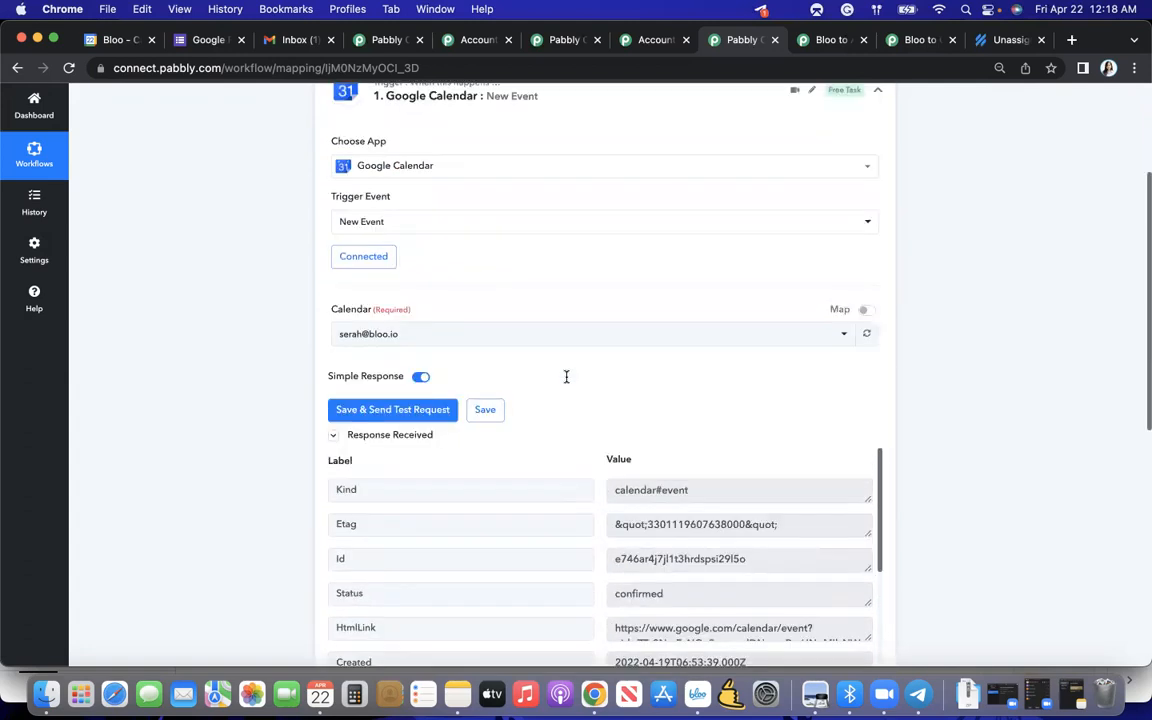
scroll(566, 377, down, 3)
scroll(566, 377, down, 10)
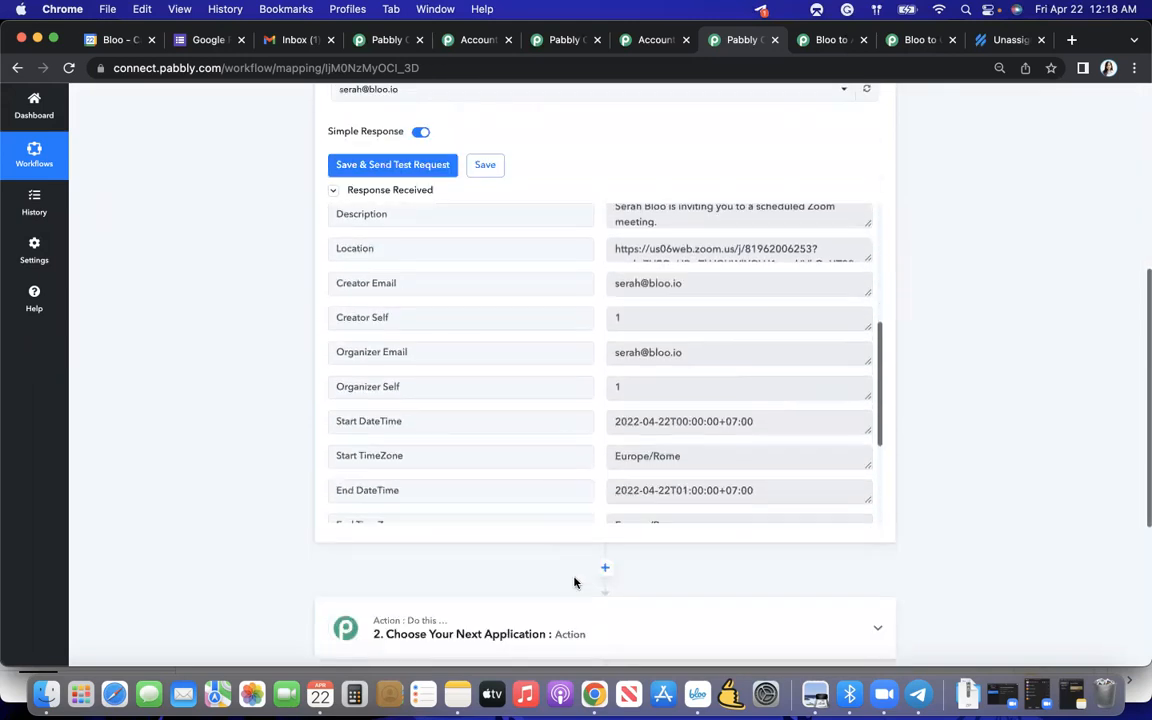
- Set the workflow's second step to the Bloo app with the Create Todo action event
click(524, 485)
scroll(480, 520, down, 3)
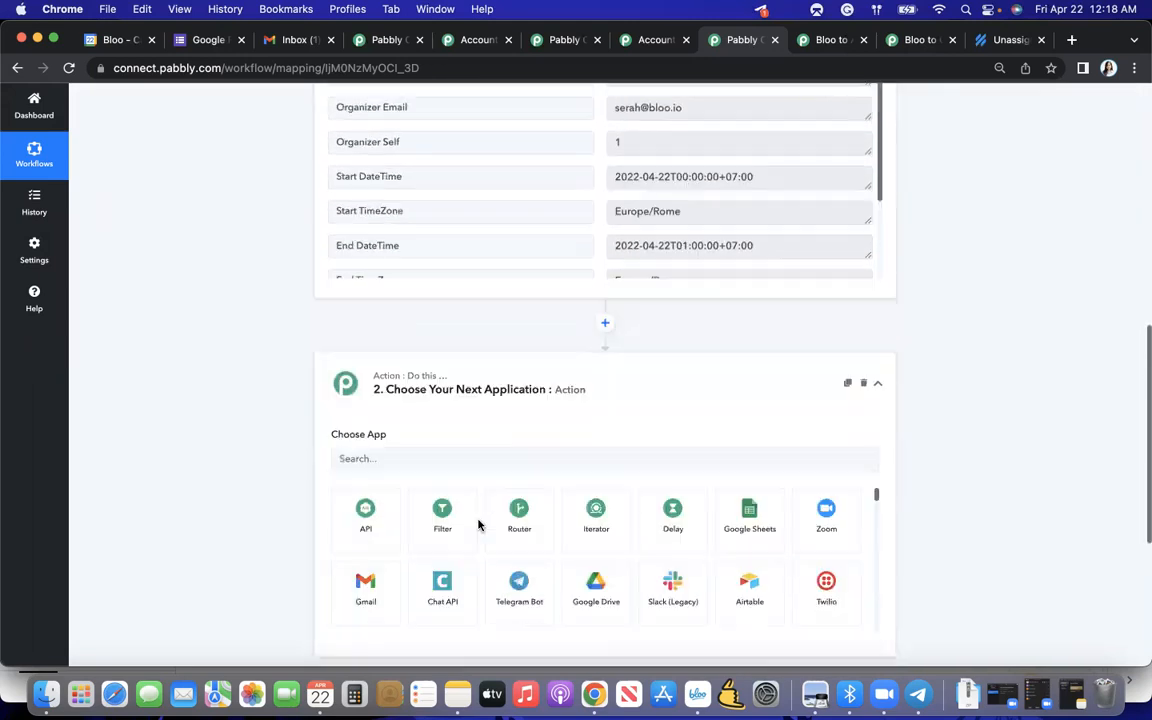
click(406, 345)
text(Bloo)
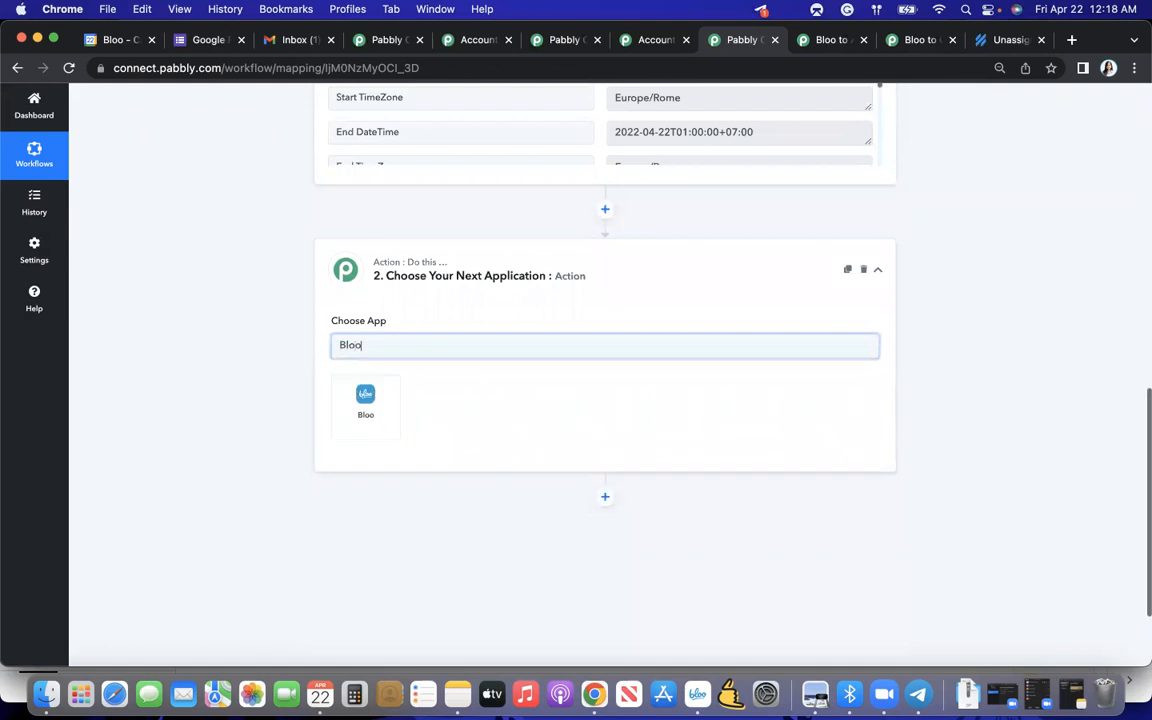
click(378, 394)
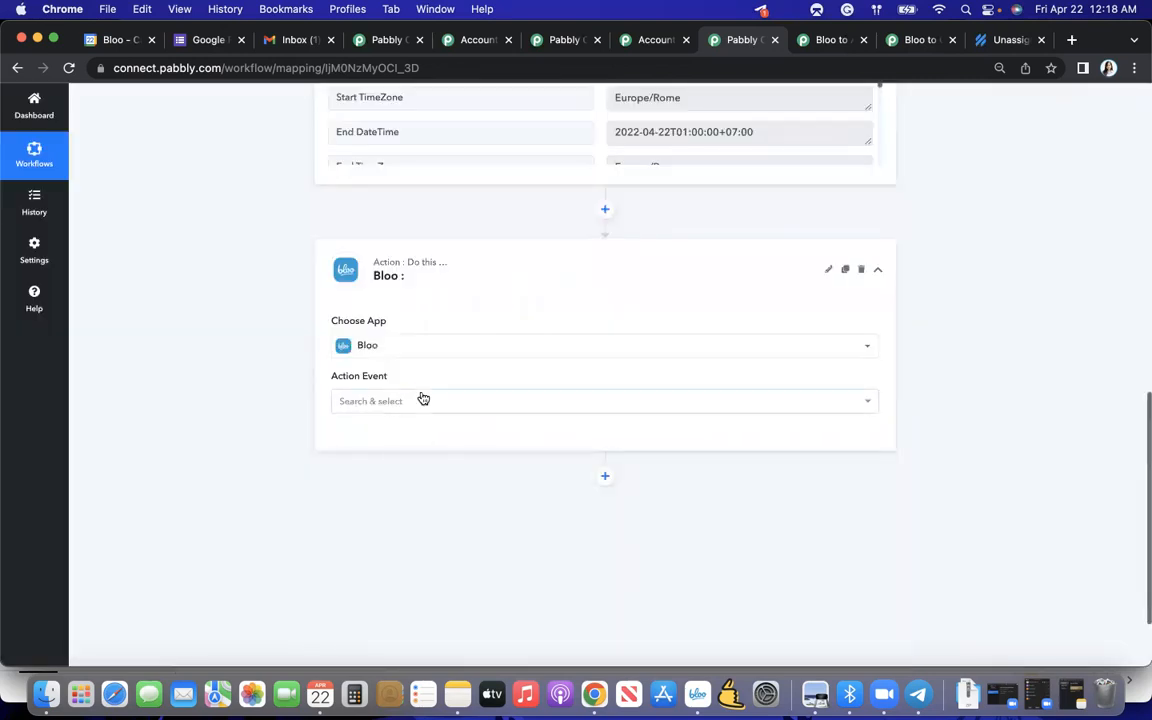
click(434, 404)
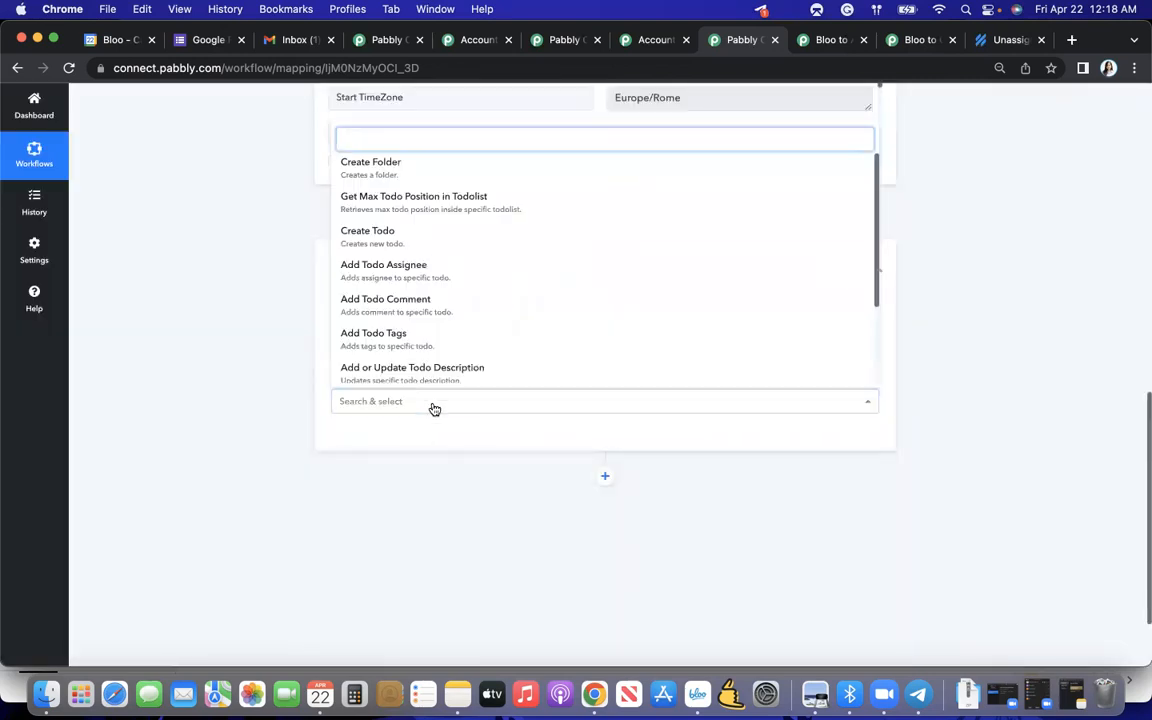
click(401, 247)
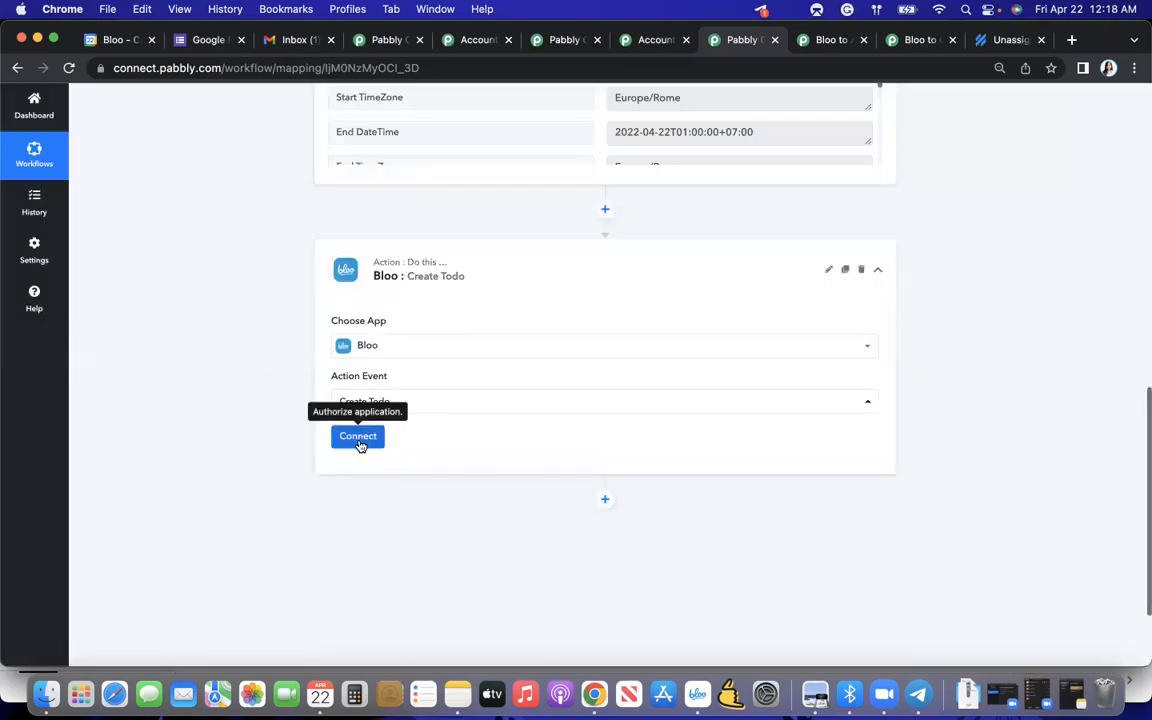
- Start adding a new Bloo connection for the action and review the credential fields it requires
click(355, 438)
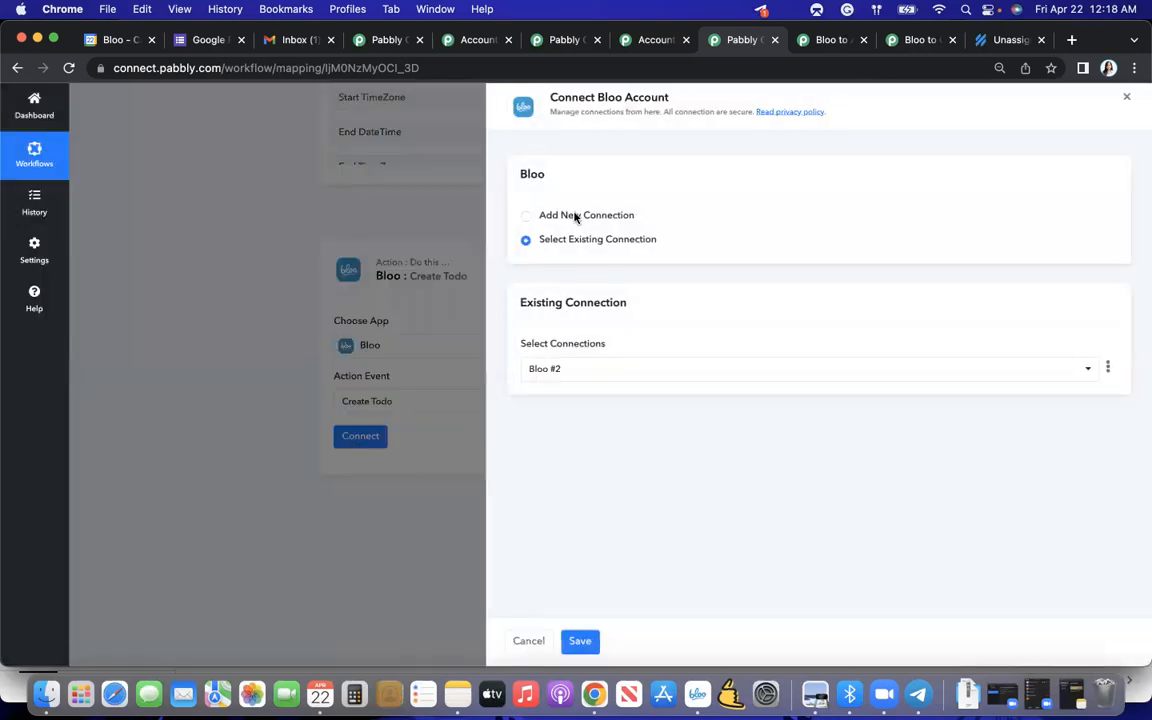
click(576, 216)
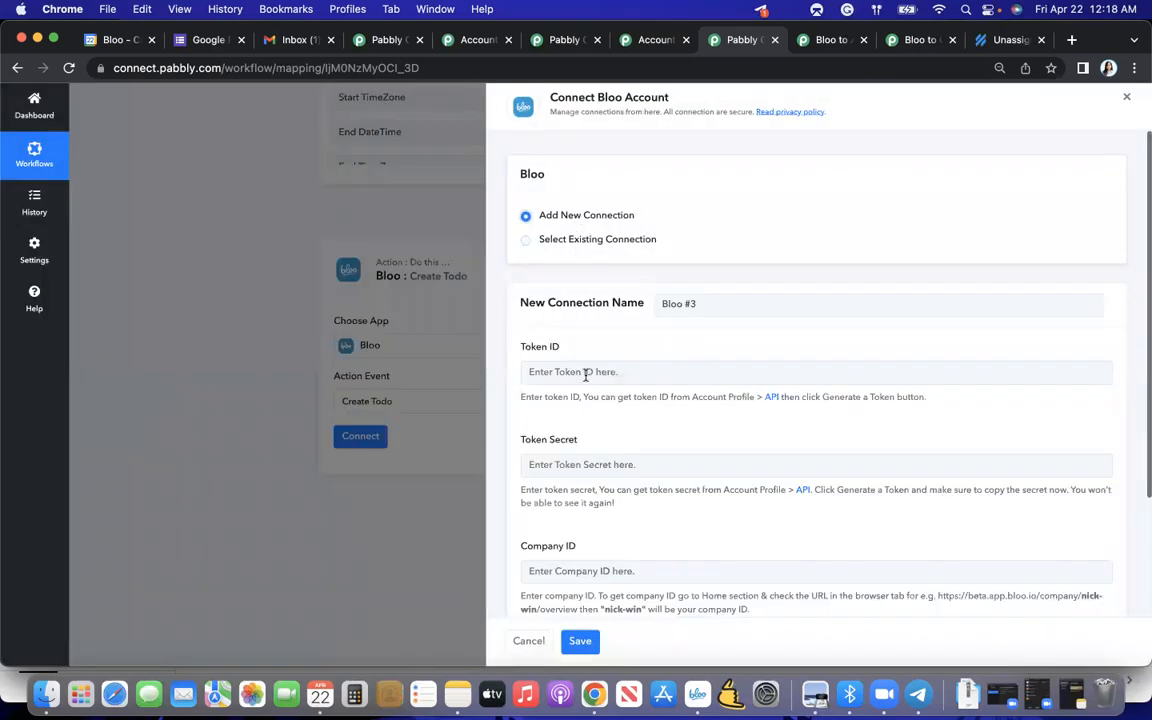
scroll(587, 375, down, 3)
scroll(587, 375, up, 2)
scroll(587, 377, down, 3)
scroll(586, 378, up, 1)
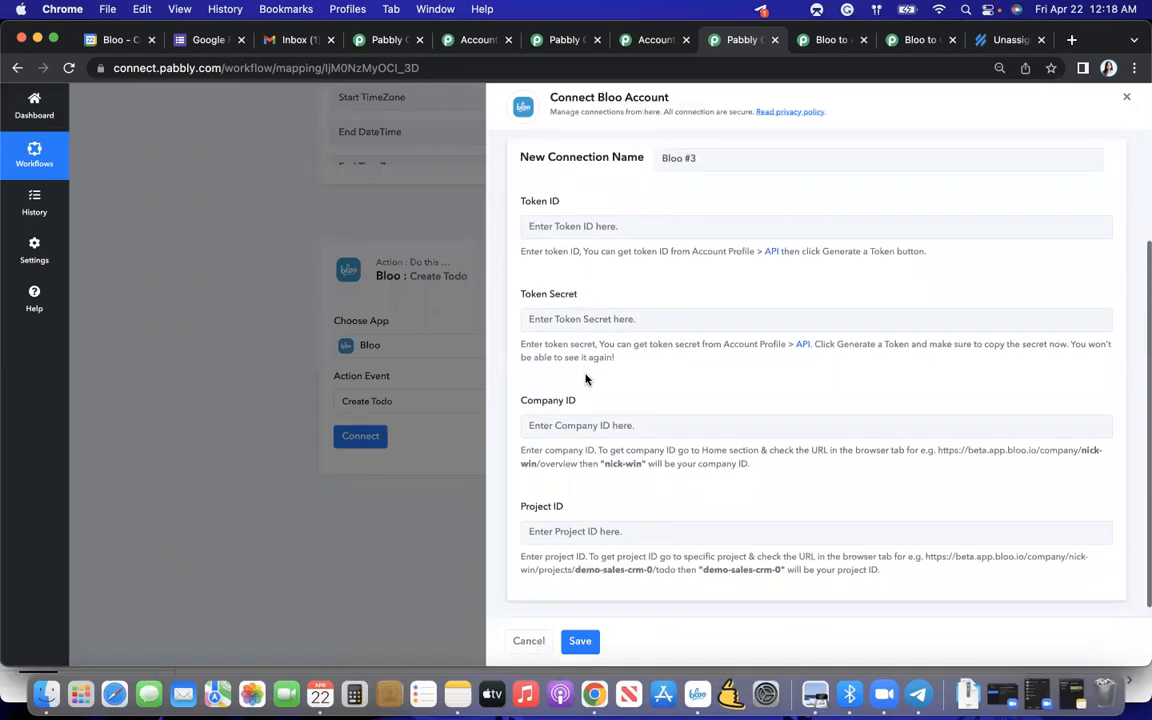
- Switch to the Bloo app and generate a personal access token named Pabbly Connect in the profile's API settings
key(ctrl+Up)
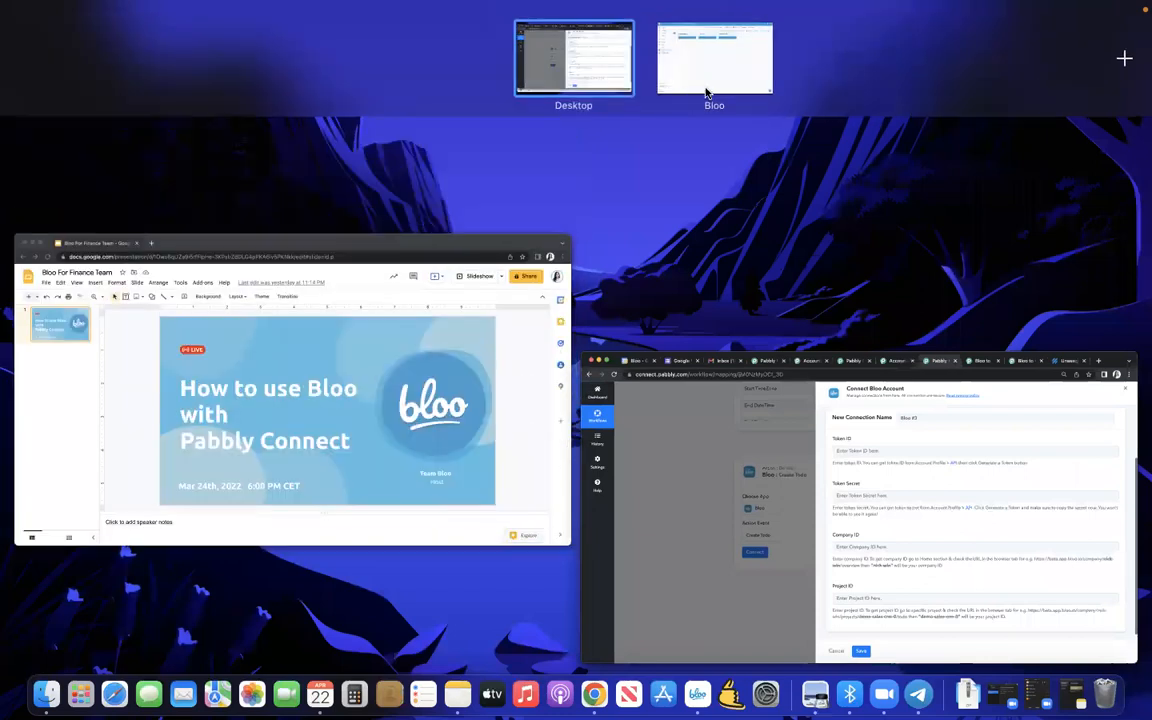
click(706, 93)
click(1134, 62)
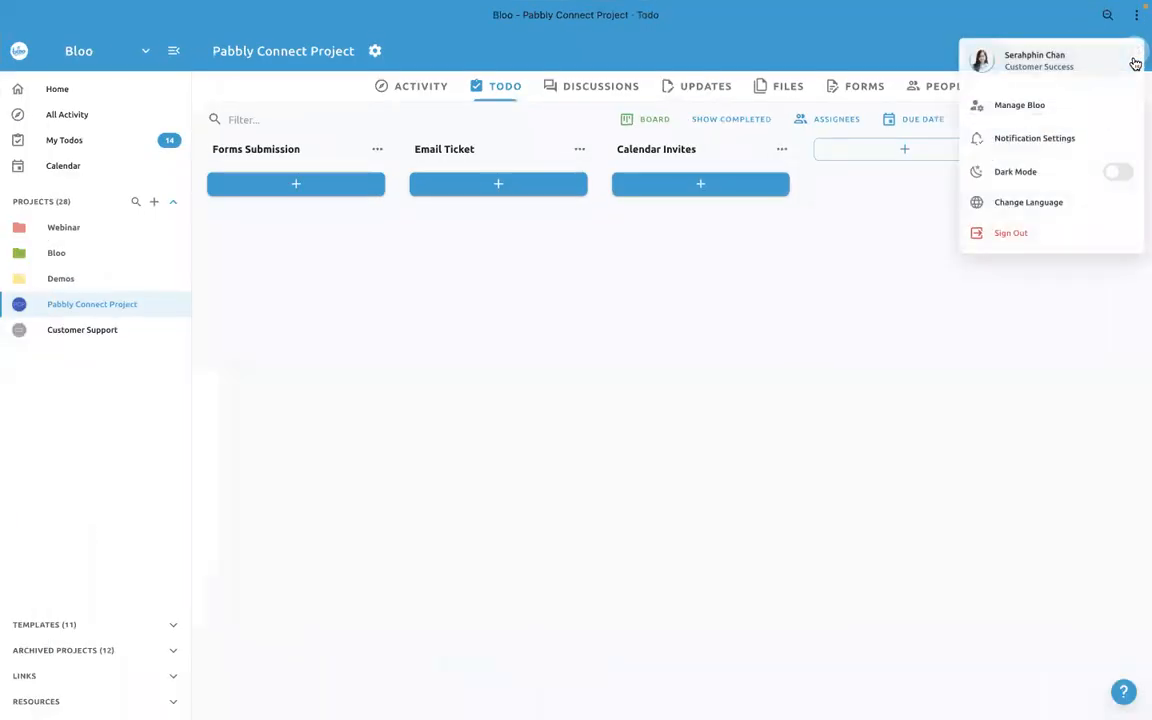
click(1055, 70)
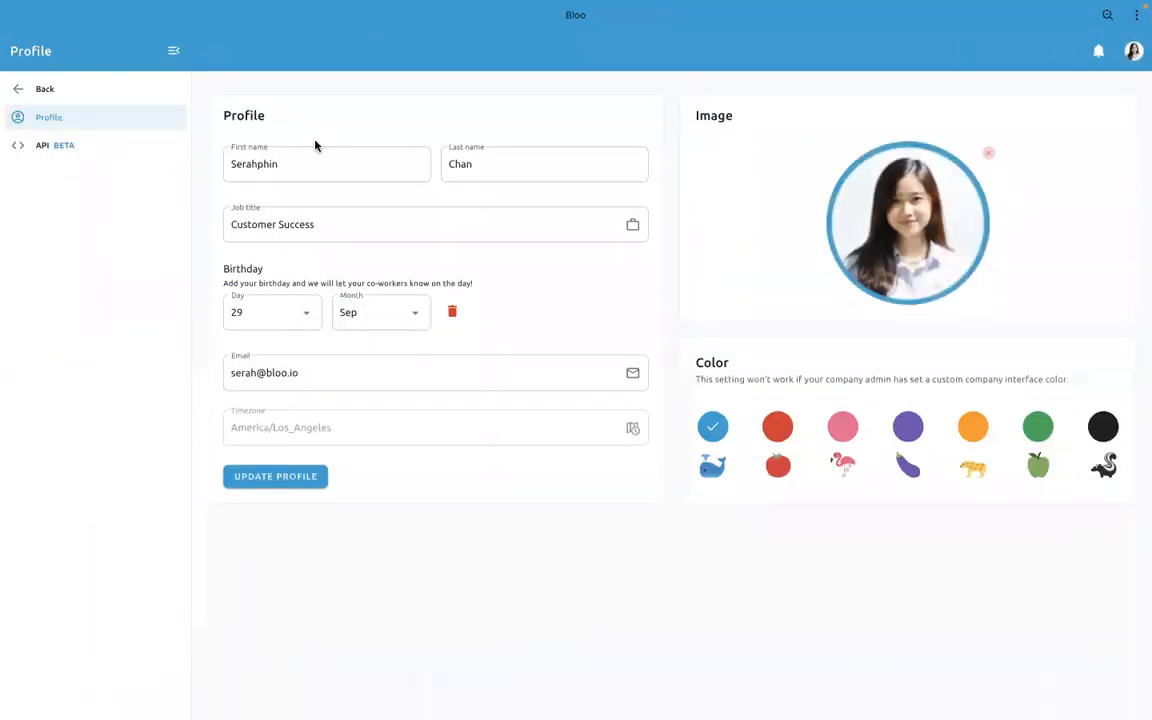
click(164, 155)
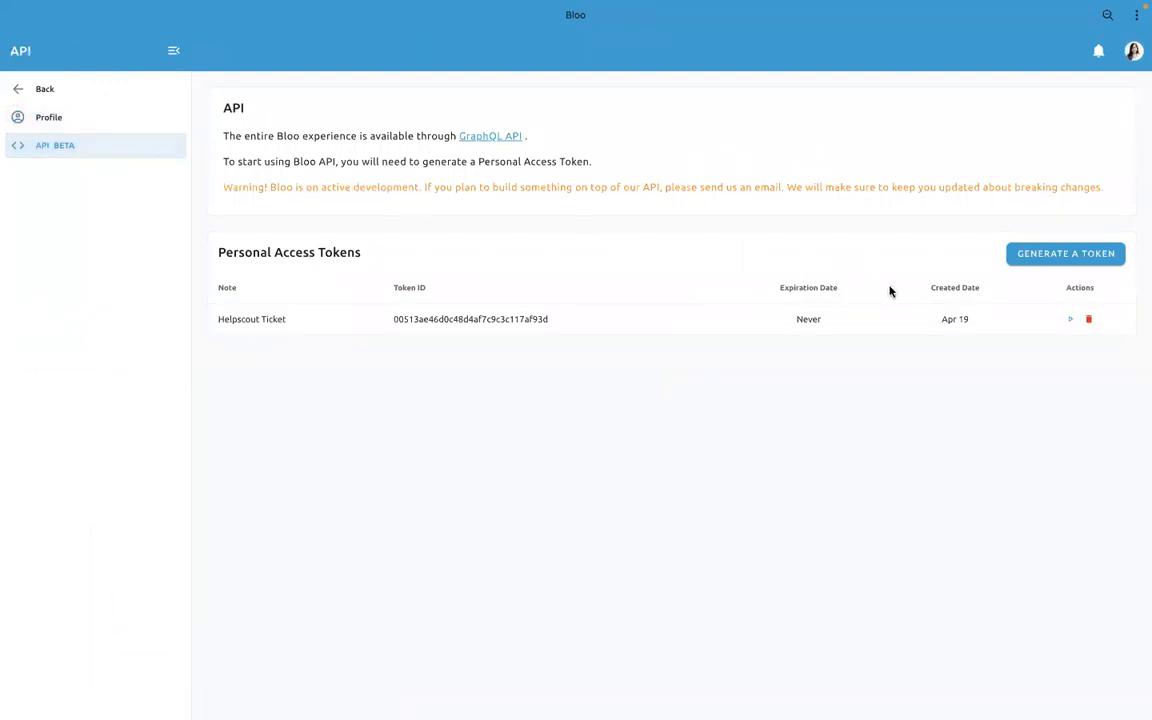
click(1029, 265)
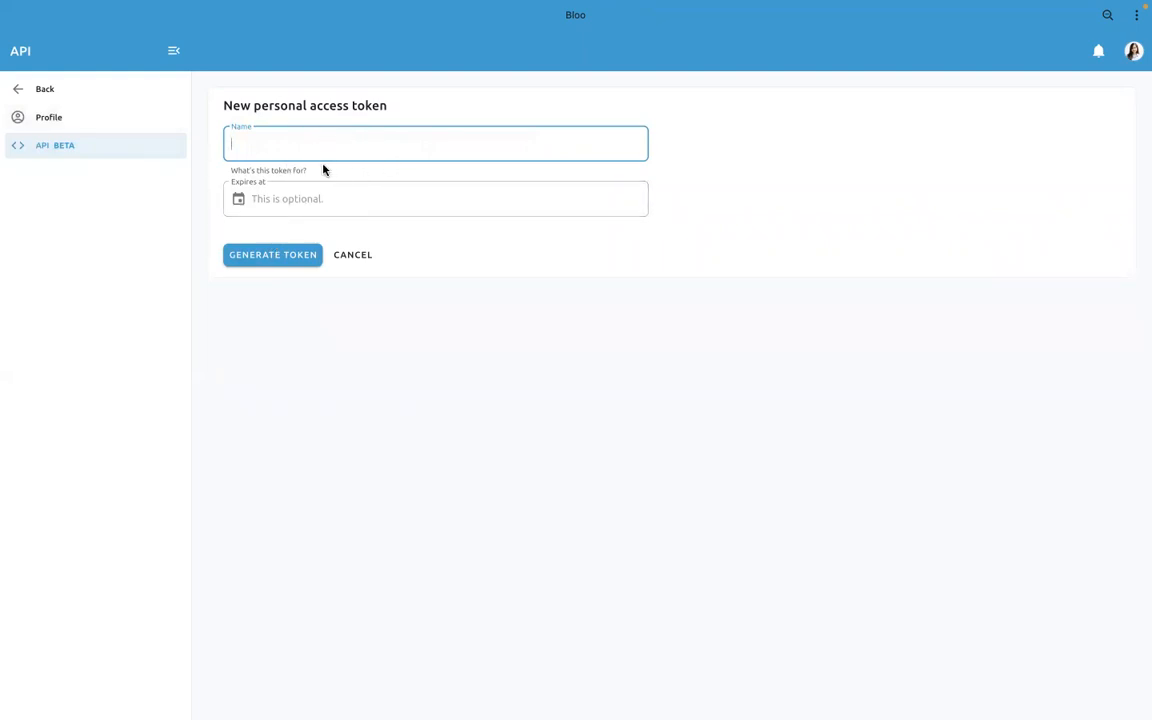
text(Pabbly Connect)
click(270, 256)
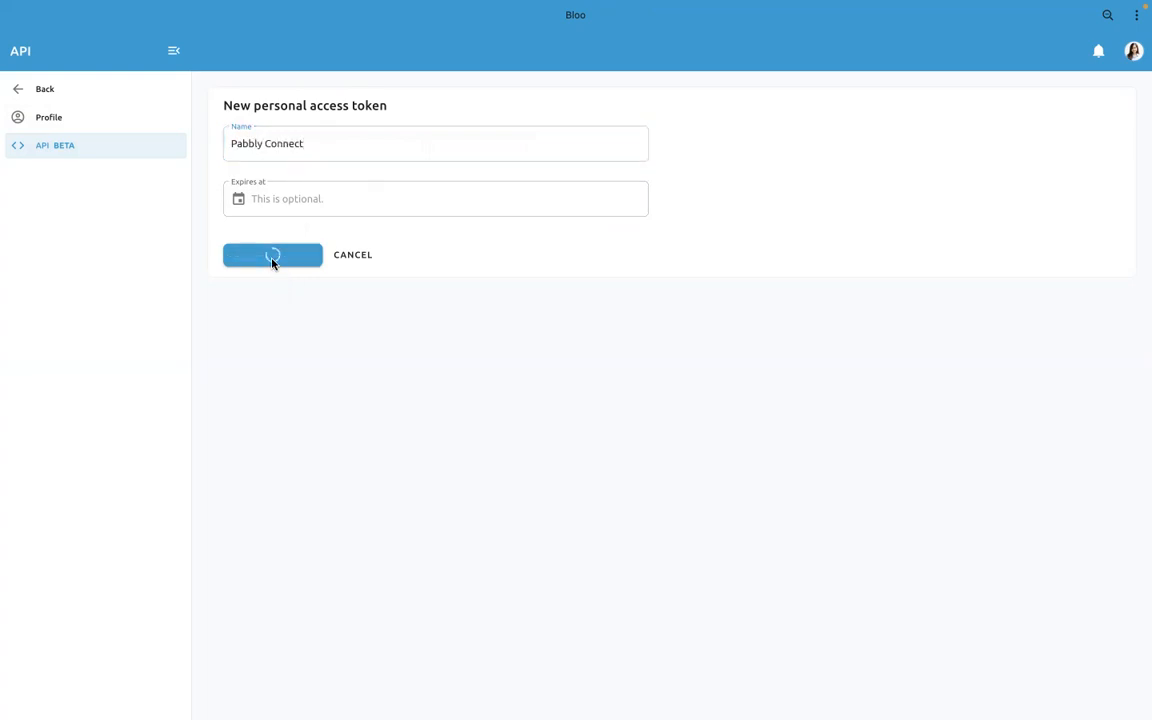
- Copy the generated token ID from Bloo and paste it as the Token ID of the new Pabbly connection
double_click(434, 345)
key(super+c)
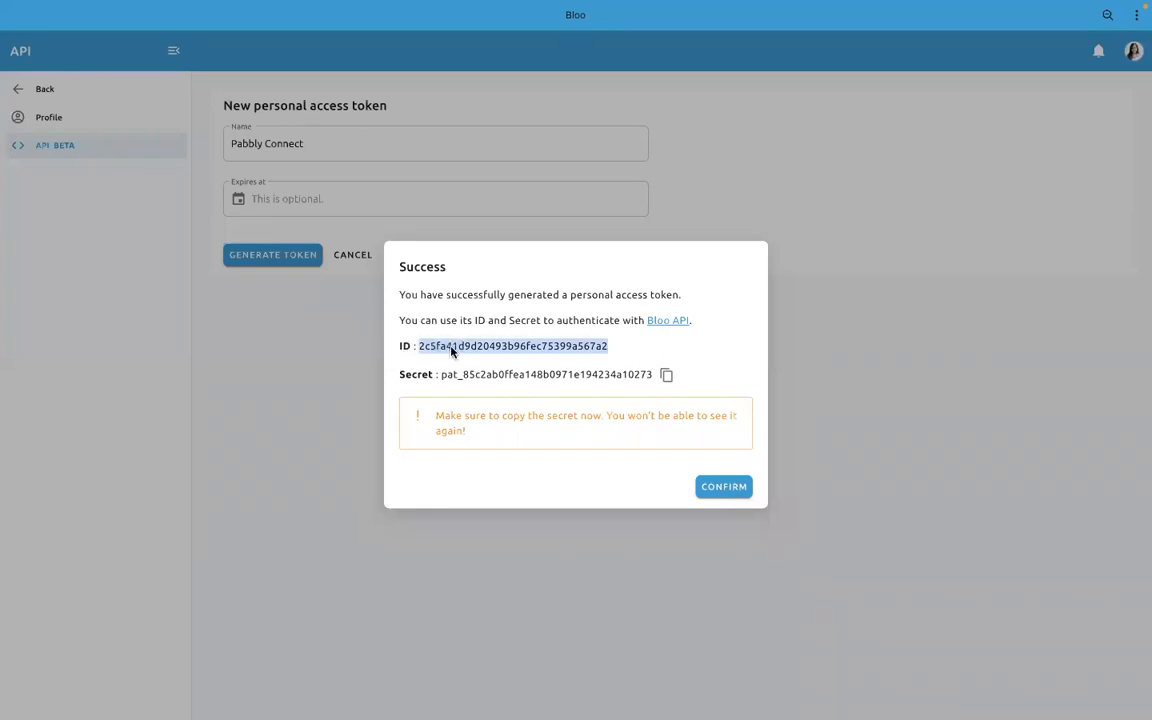
key(ctrl+Up)
click(716, 414)
click(574, 228)
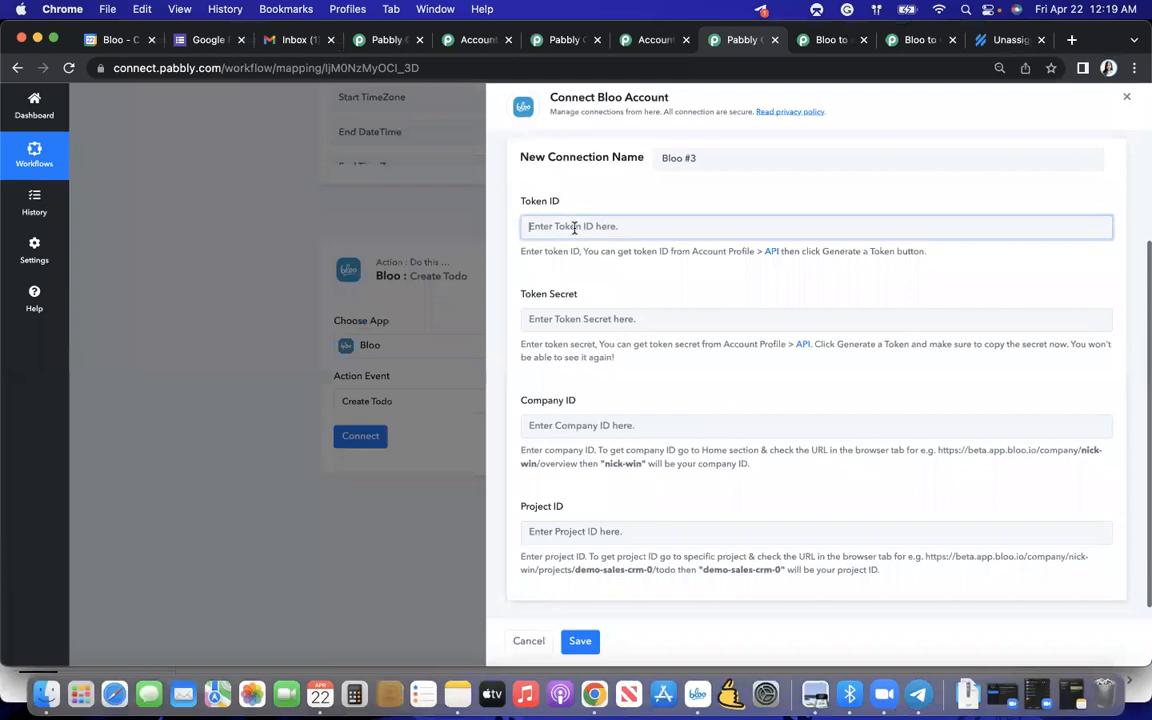
key(super+v)
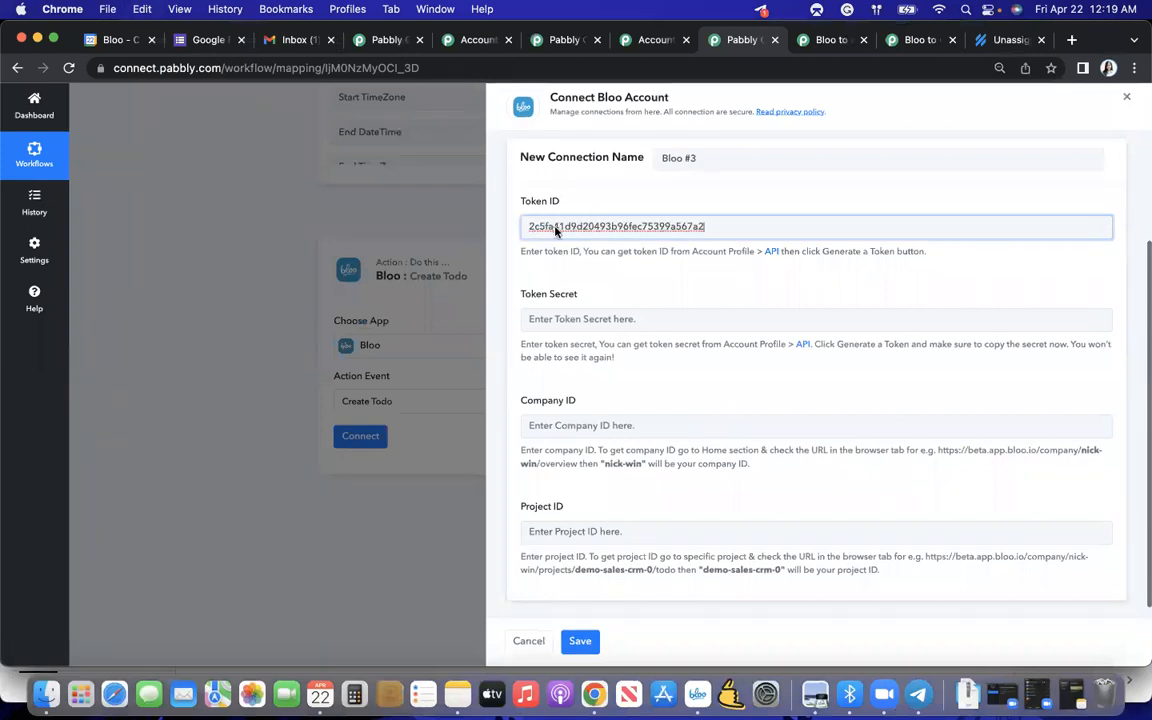
- Copy the token secret from Bloo and paste it as the Token Secret of the new Pabbly connection
key(ctrl+Up)
click(643, 38)
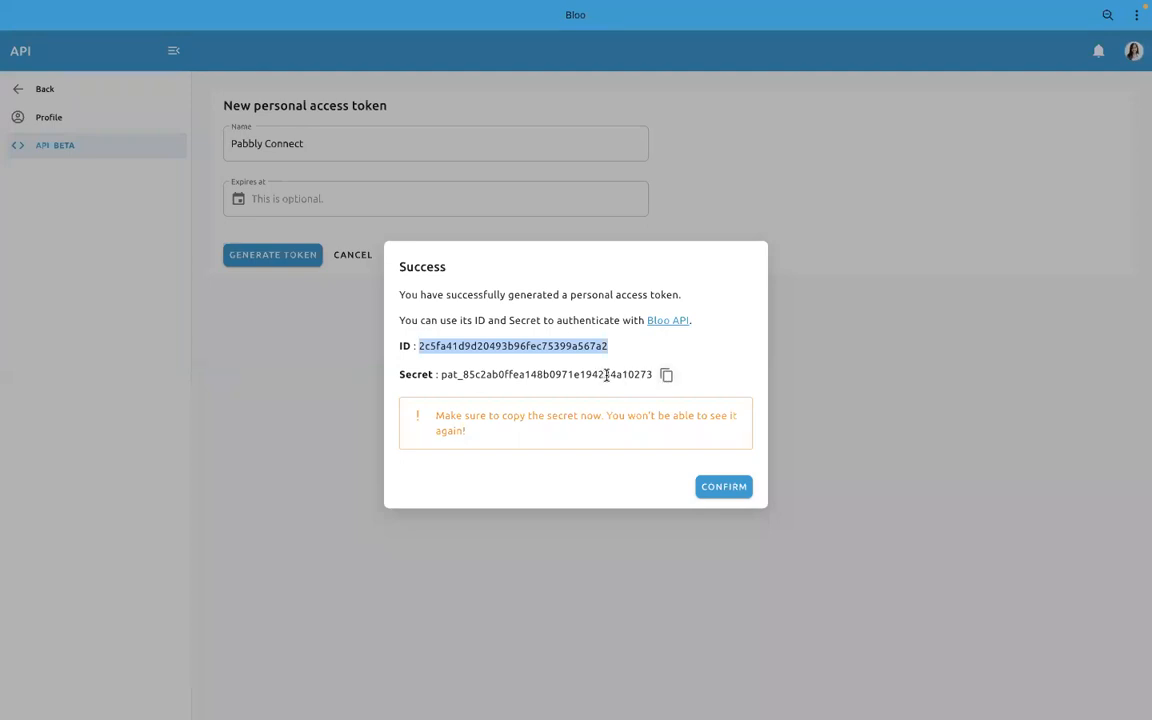
click(666, 375)
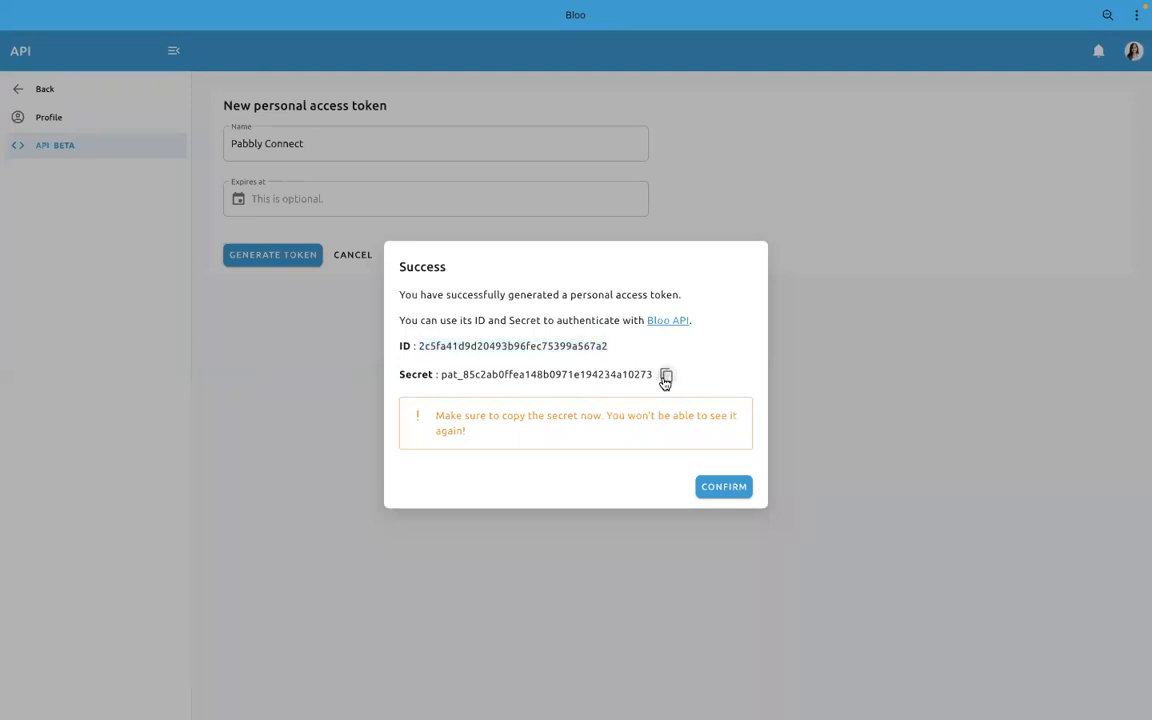
double_click(633, 374)
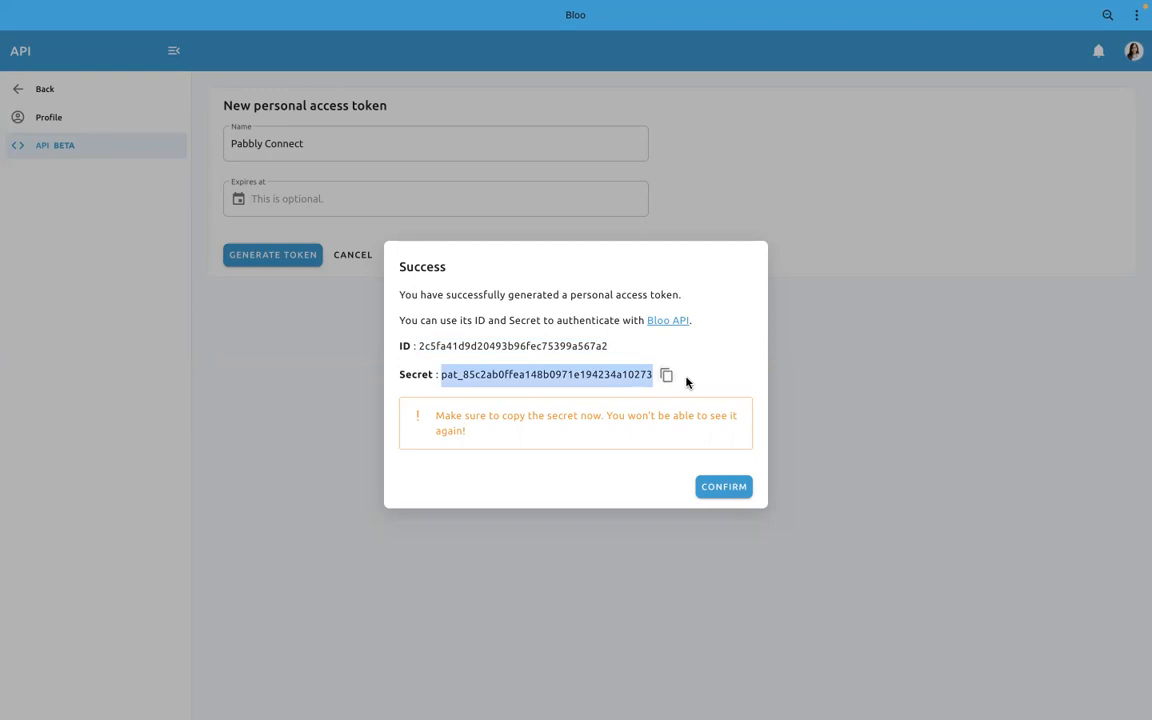
click(666, 375)
key(ctrl+Up)
click(710, 419)
click(622, 319)
key(super+v)
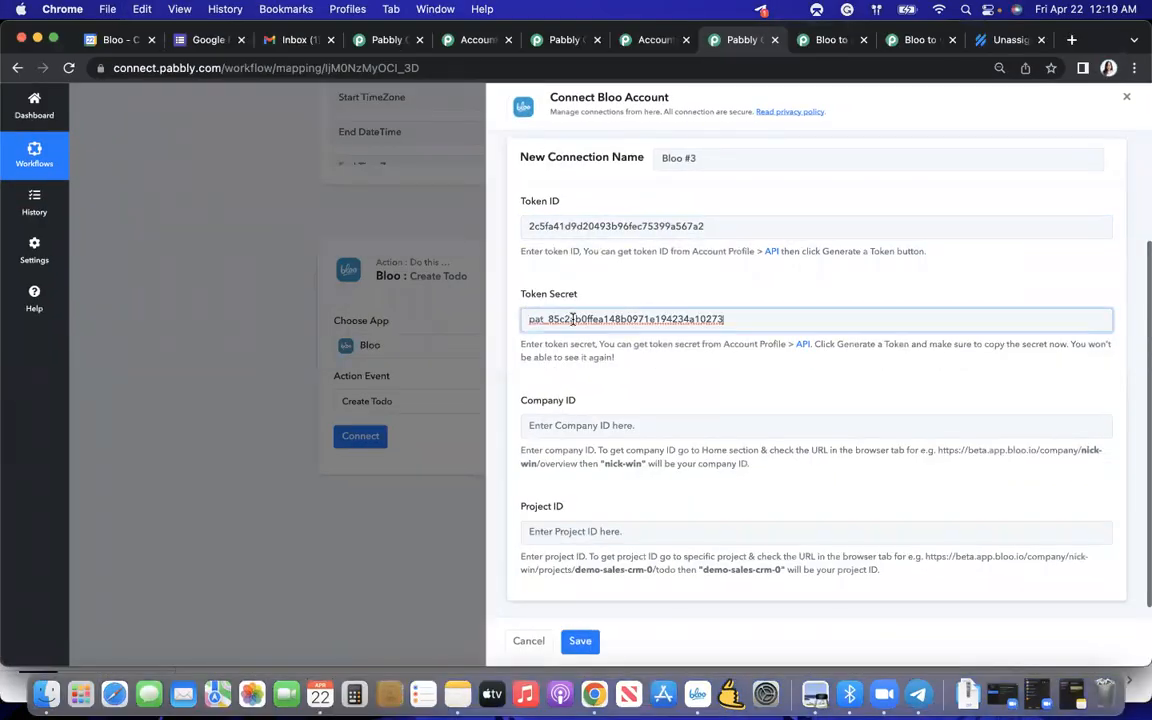
- Confirm the generated access token in Bloo and return to the Pabbly connection form
key(ctrl+Up)
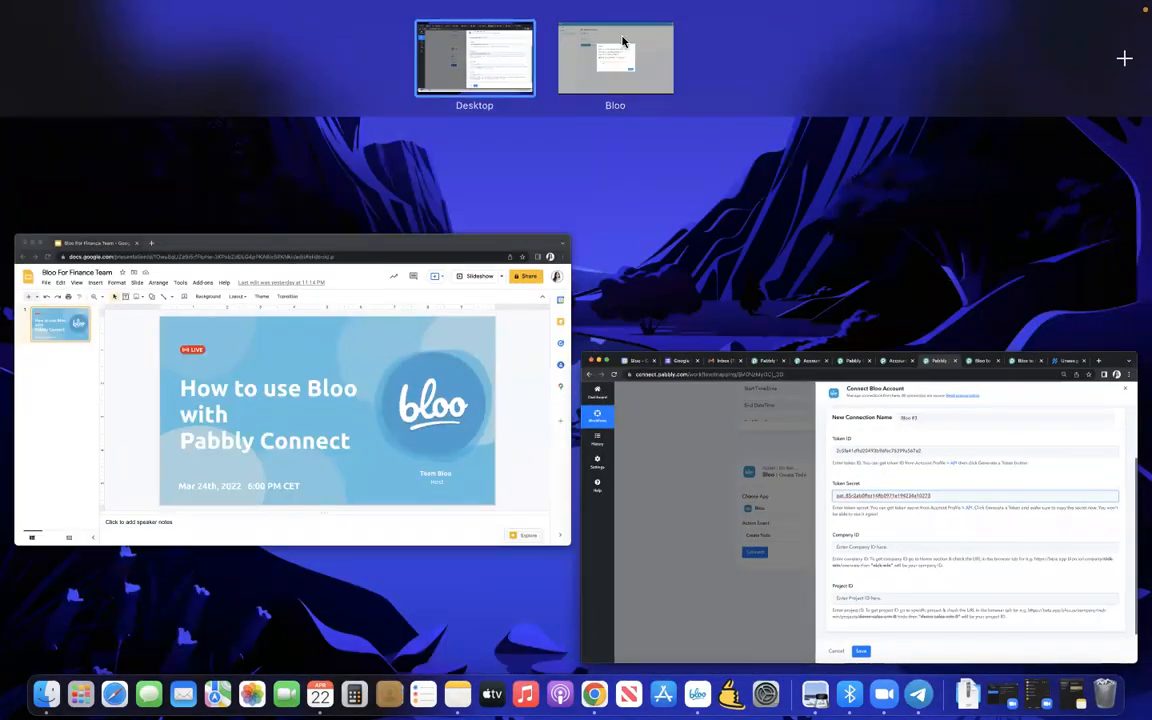
click(622, 40)
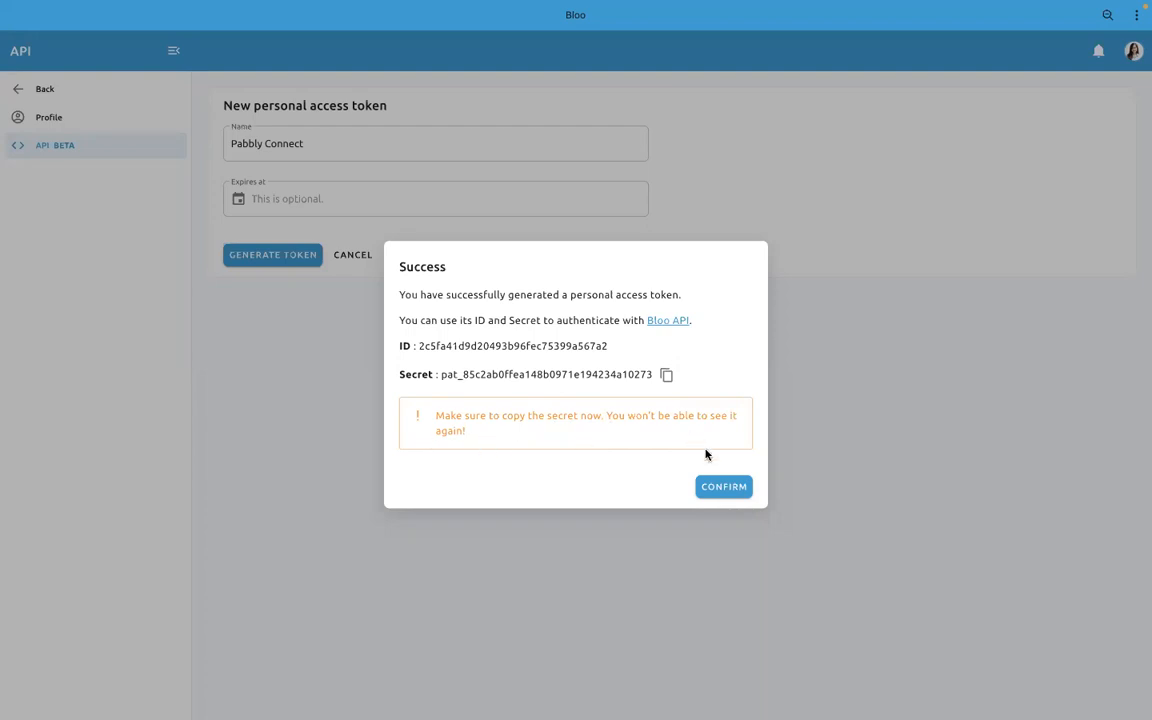
click(721, 490)
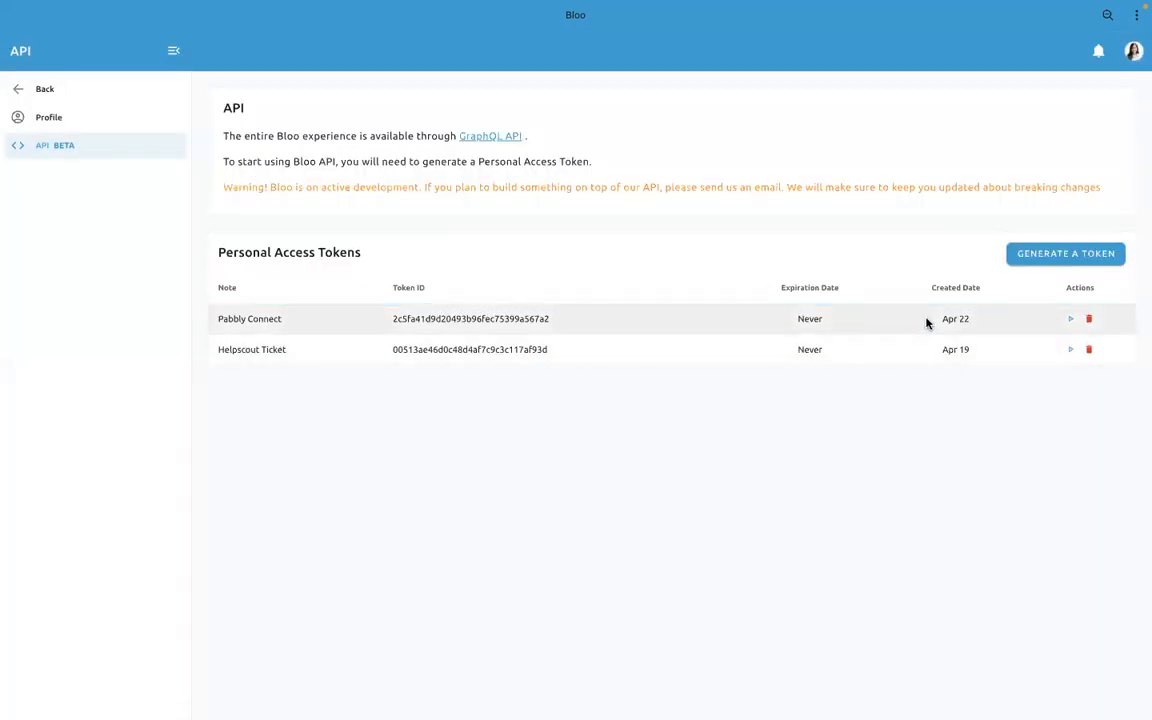
key(ctrl+Up)
click(836, 442)
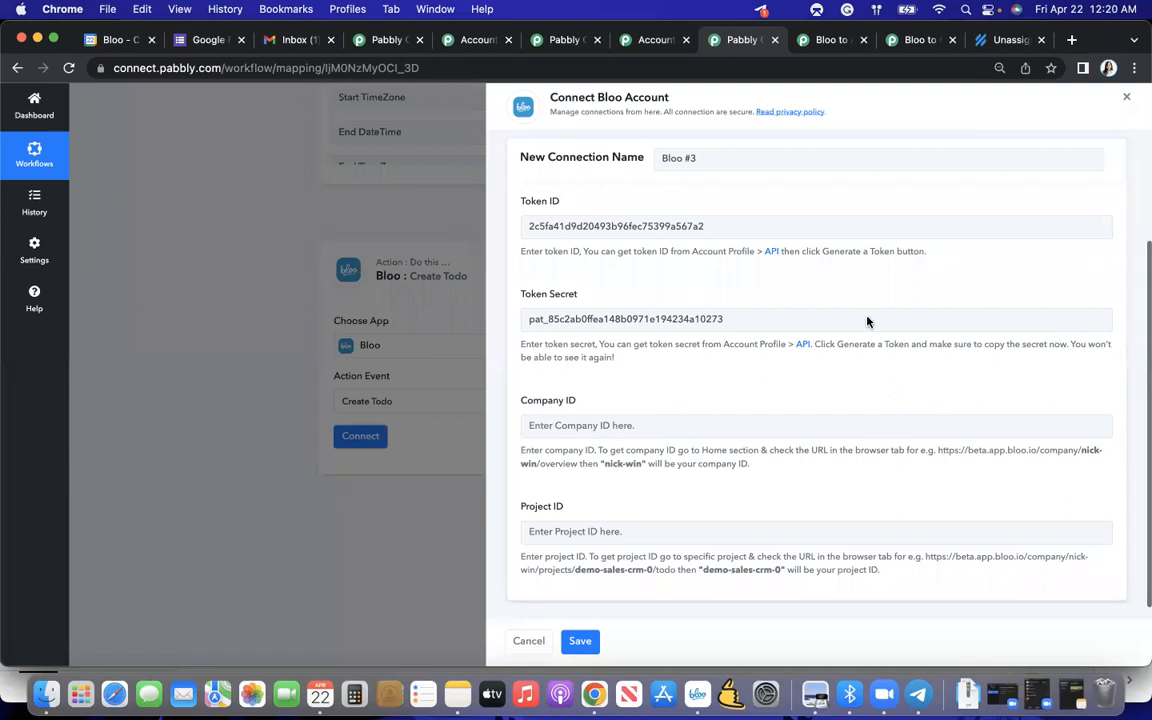
- Open app.bloo.io in a new browser tab, enter the Bloo company, and select the company ID in its URL
click(1071, 40)
text(app)
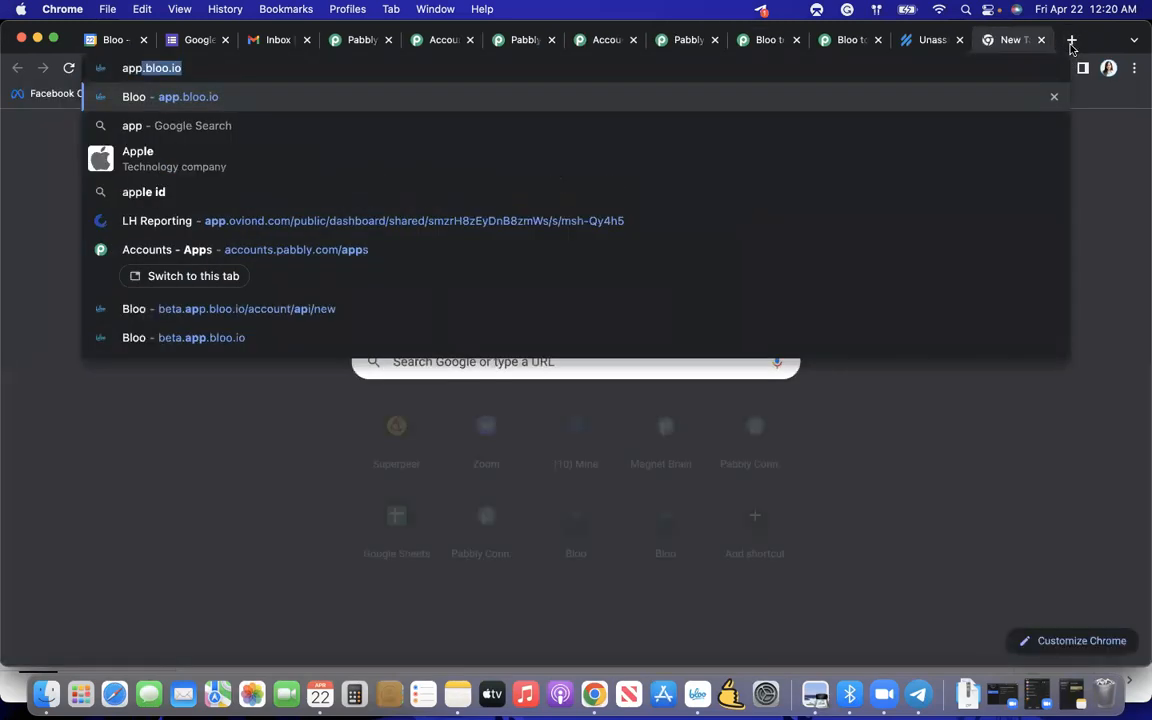
key(Return)
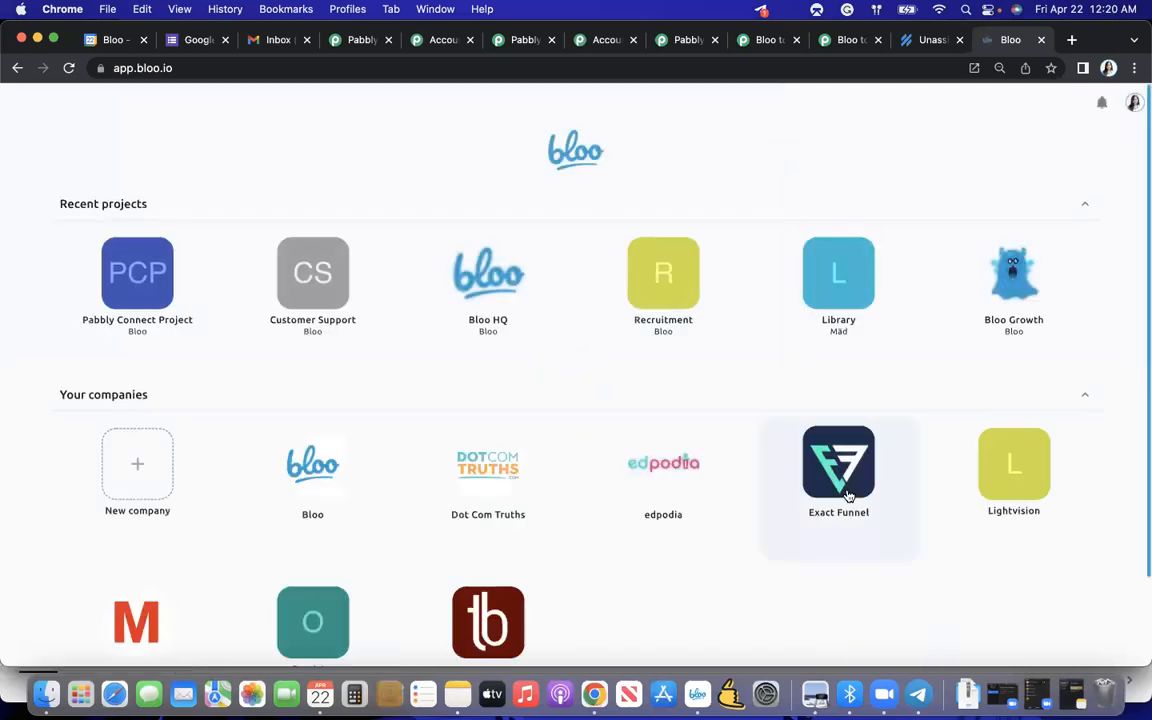
click(332, 476)
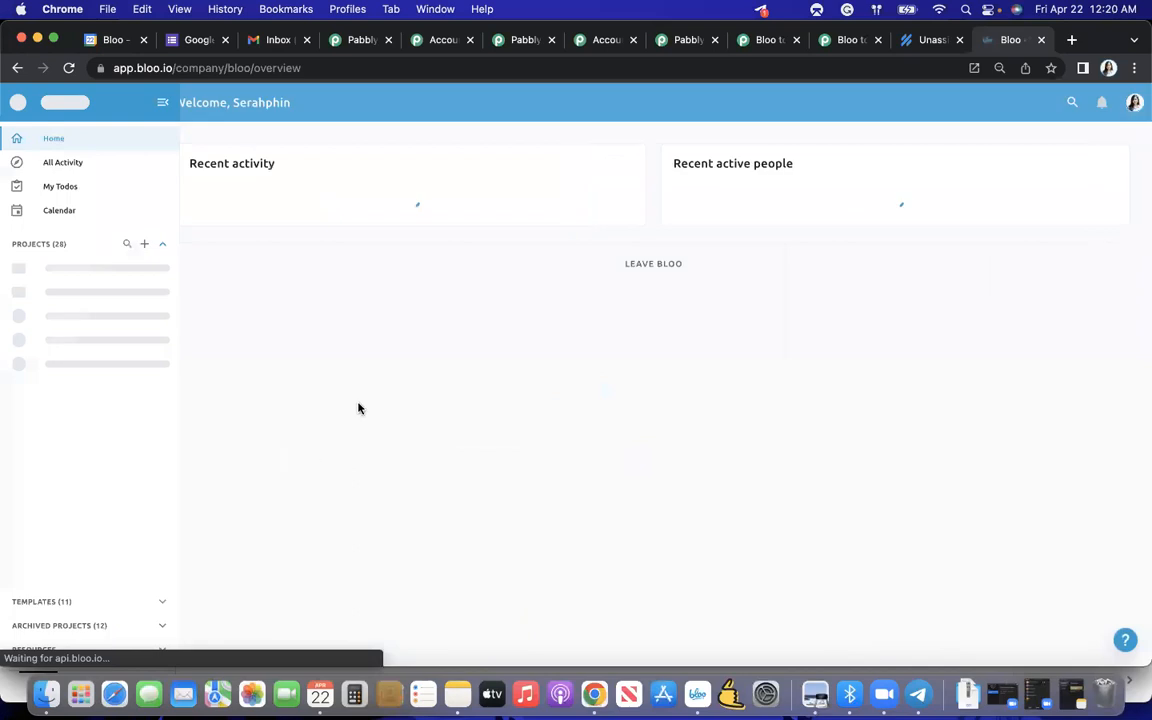
click(235, 70)
click(239, 68)
double_click(276, 68)
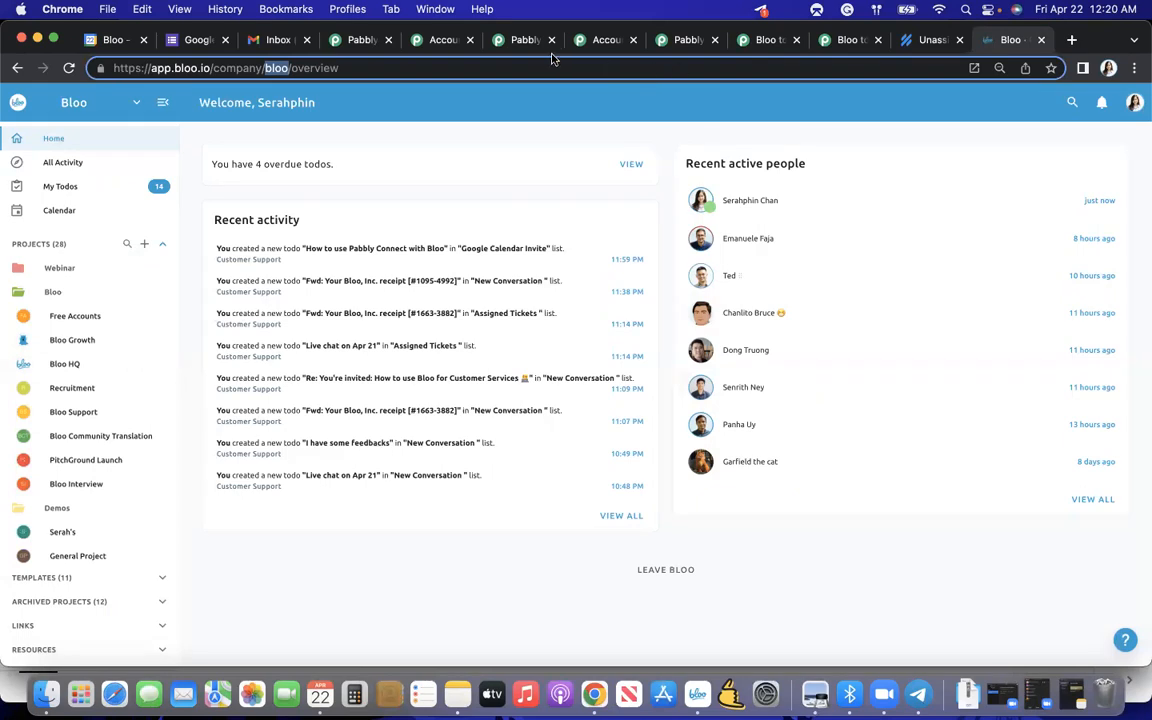
- Return to the Pabbly workflow's connection form and enter bloo as the Company ID
click(849, 48)
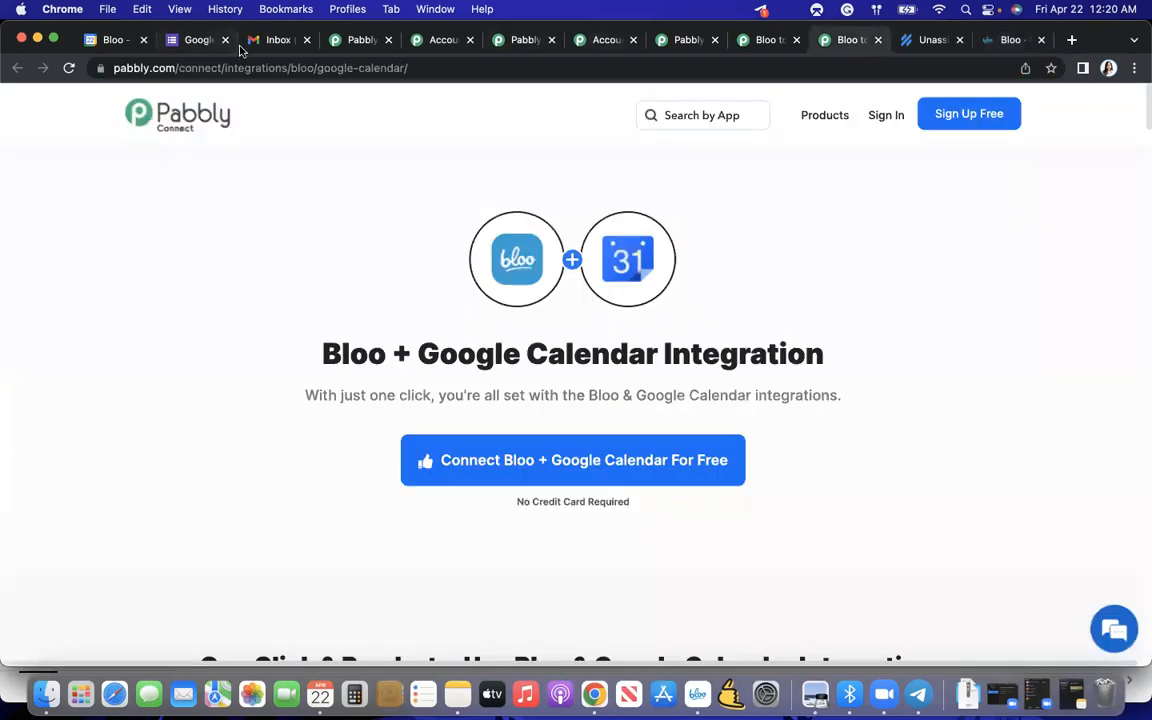
click(425, 40)
click(340, 40)
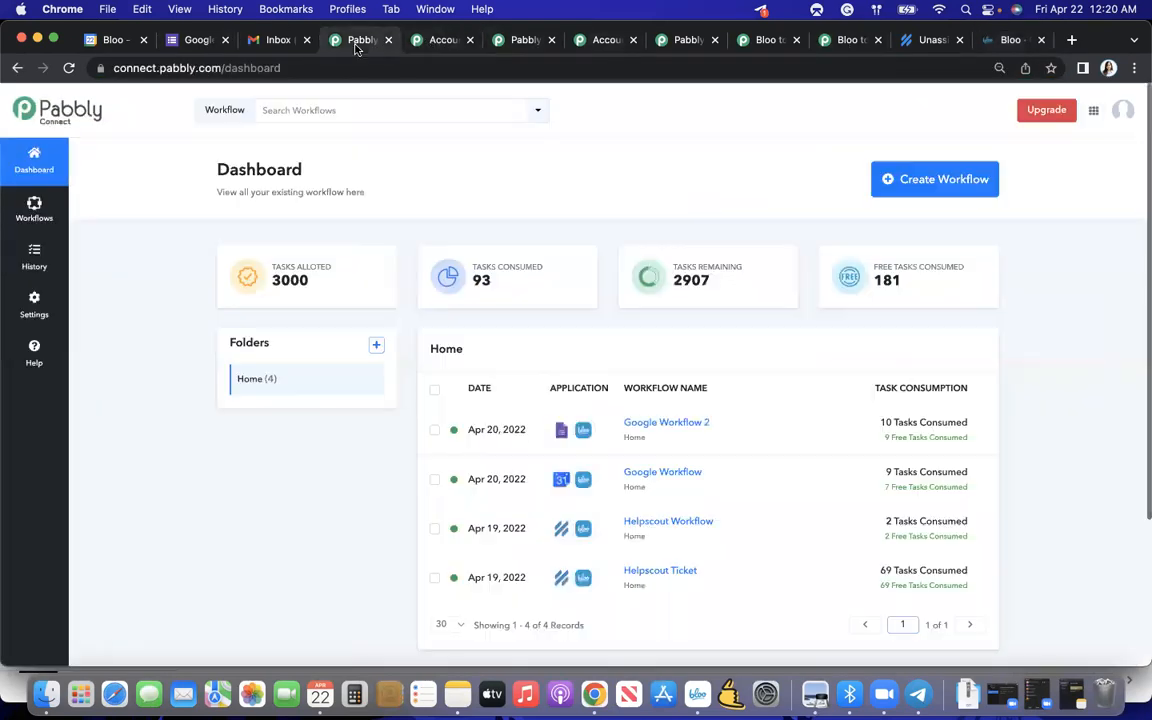
click(502, 42)
click(596, 41)
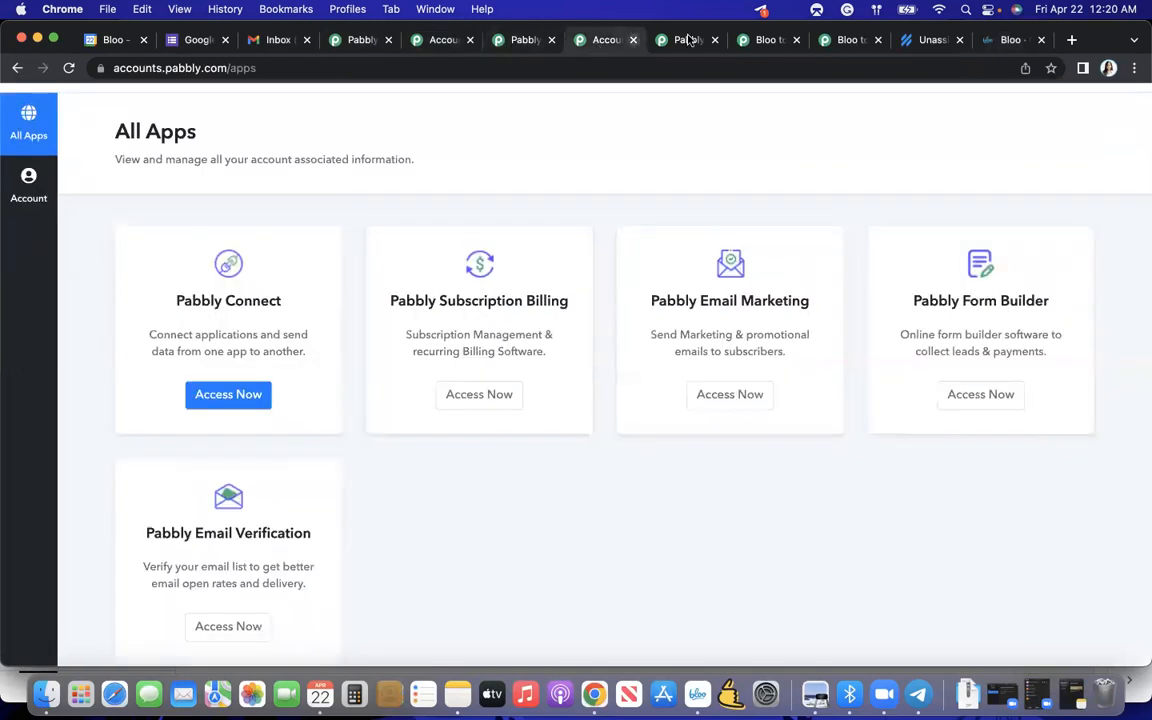
click(688, 40)
scroll(629, 390, down, 1)
click(555, 419)
text(bloo)
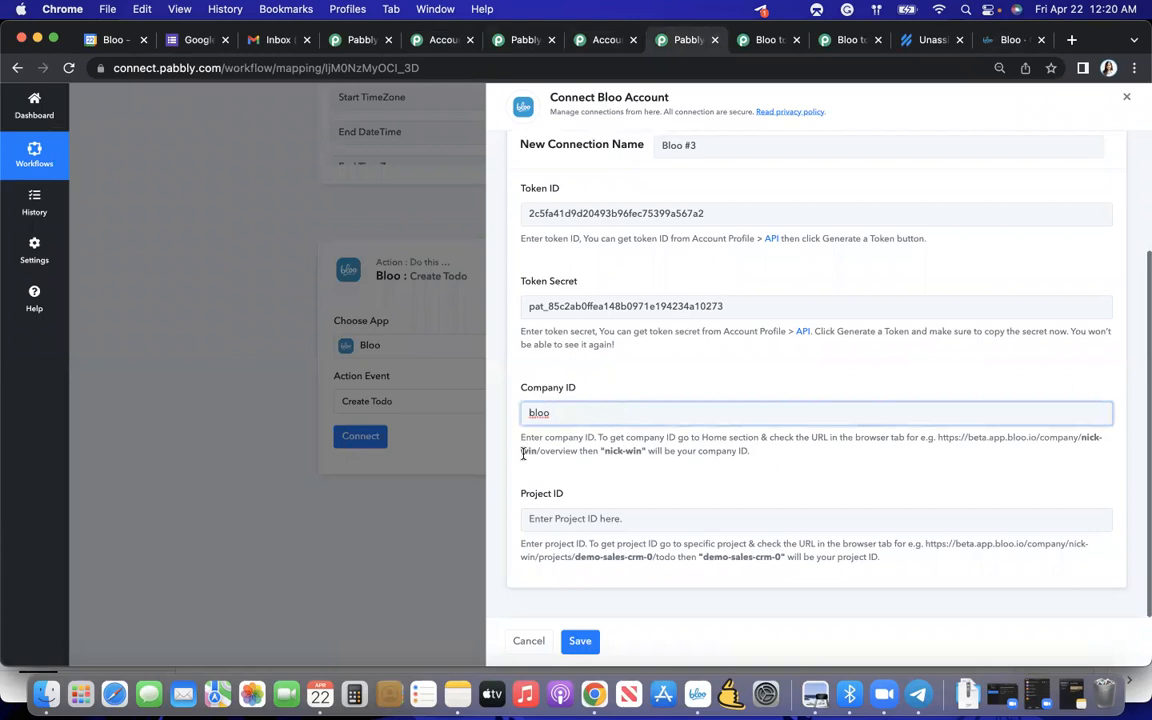
- Switch to the Bloo browser tab, open Pabbly Connect Project, and copy the project ID pabbly-connect-project from its URL
click(1008, 40)
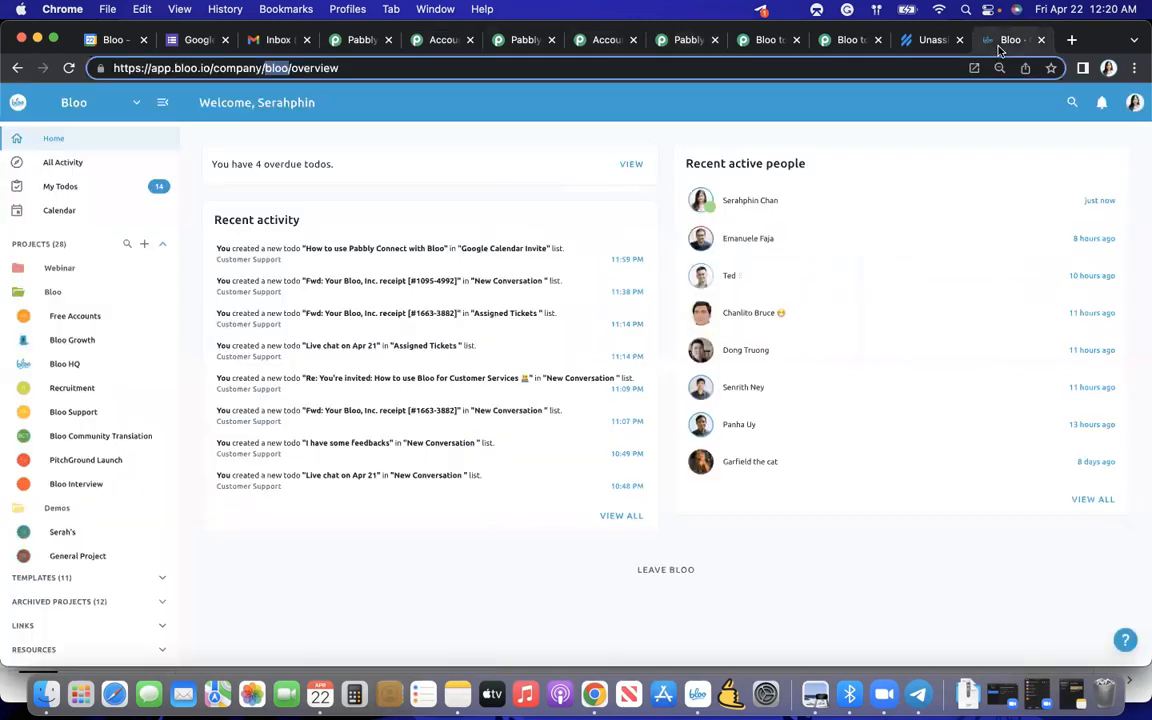
scroll(95, 505, down, 3)
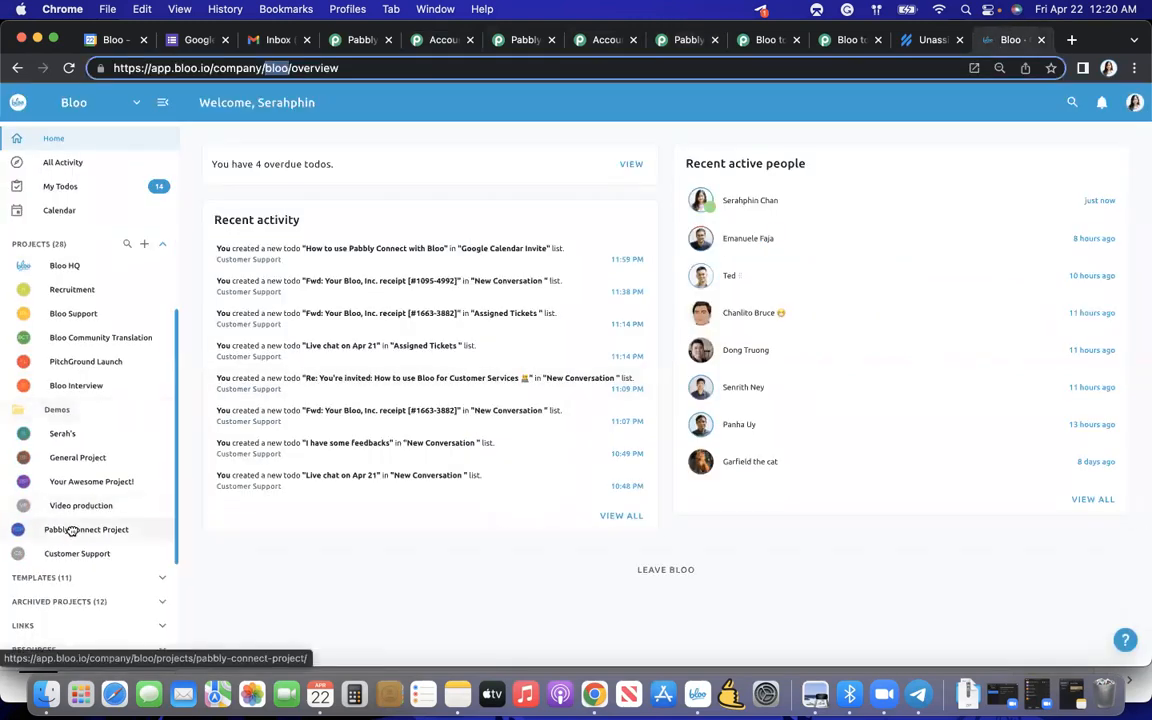
click(72, 530)
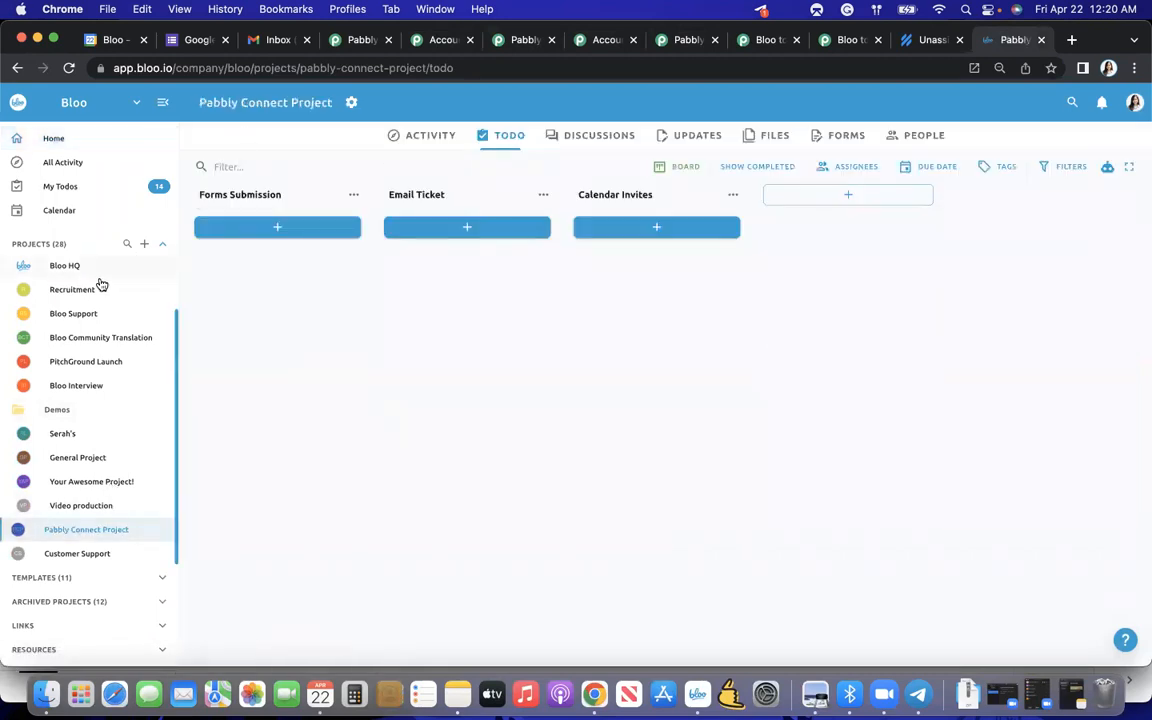
click(310, 68)
click(310, 70)
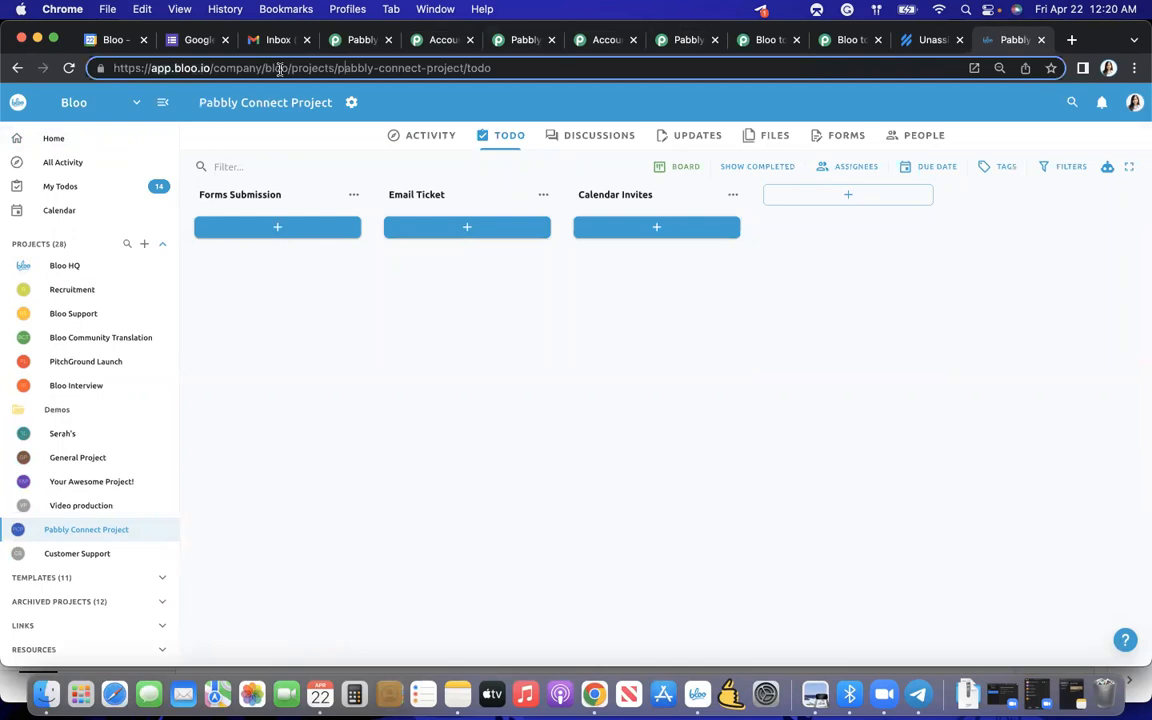
drag(338, 69, 464, 72)
key(super+c)
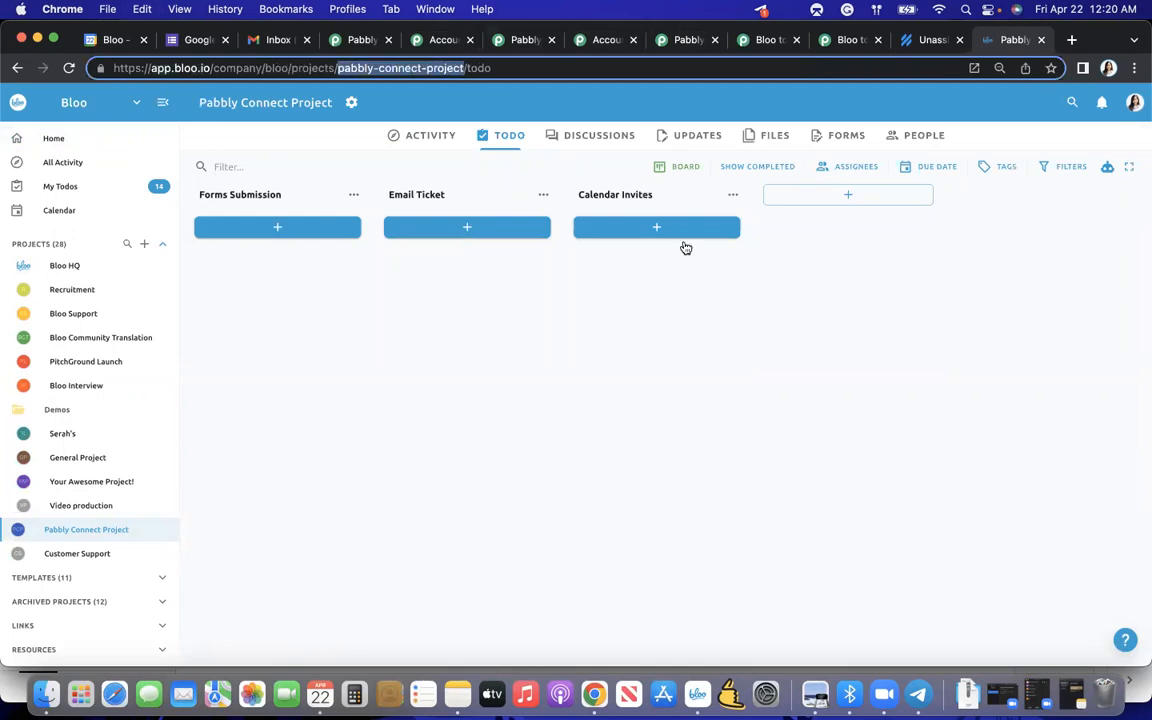
- Return to the Pabbly workflow tab and close the two leftover Bloo integration page tabs
click(684, 298)
click(918, 41)
click(852, 41)
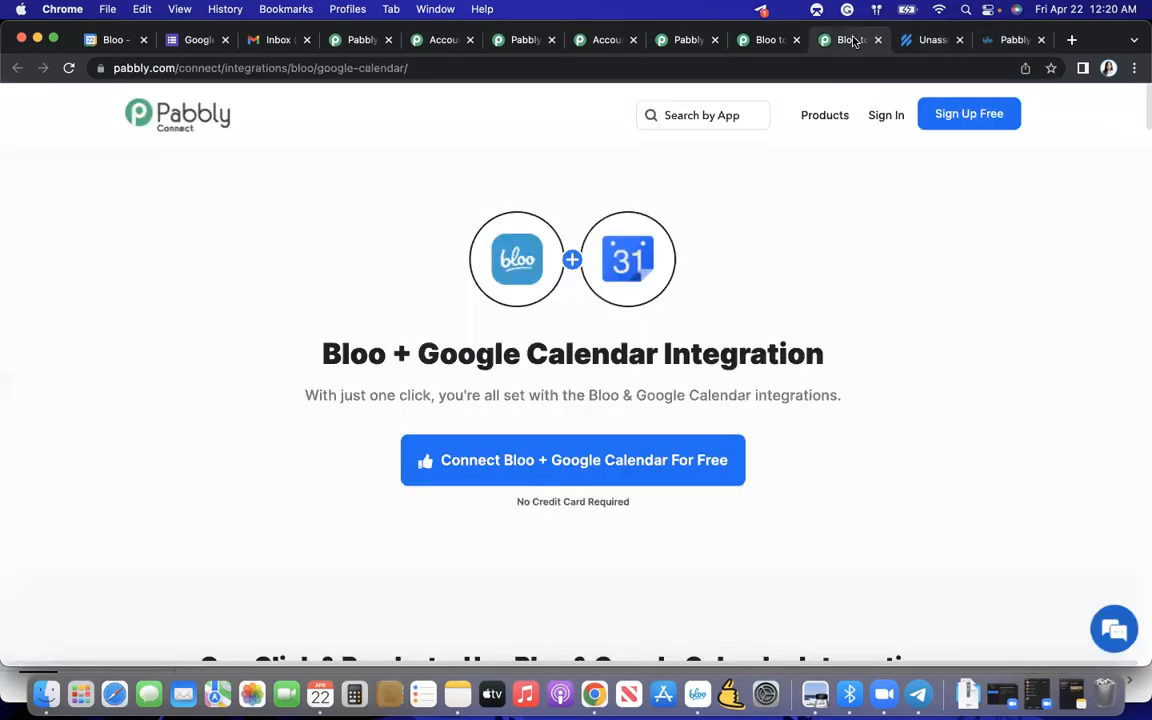
click(745, 45)
click(689, 45)
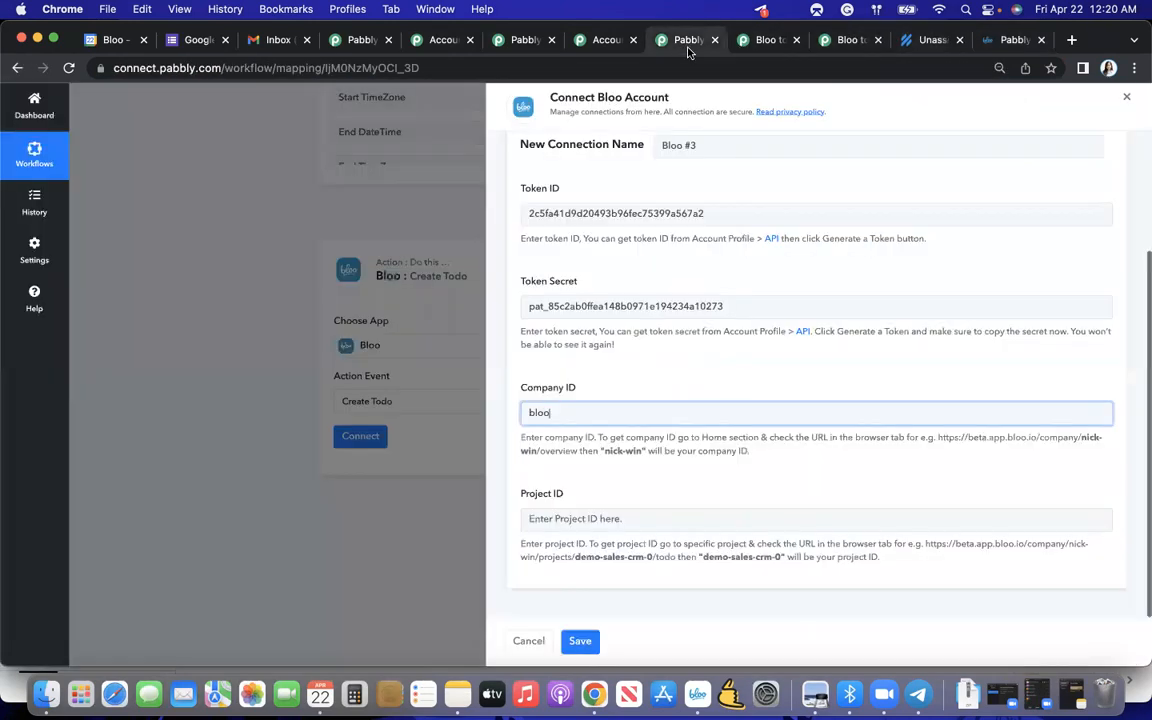
click(796, 41)
- Enter pabbly-connect-project as the Project ID and save the Bloo connection
click(599, 517)
key(super+v)
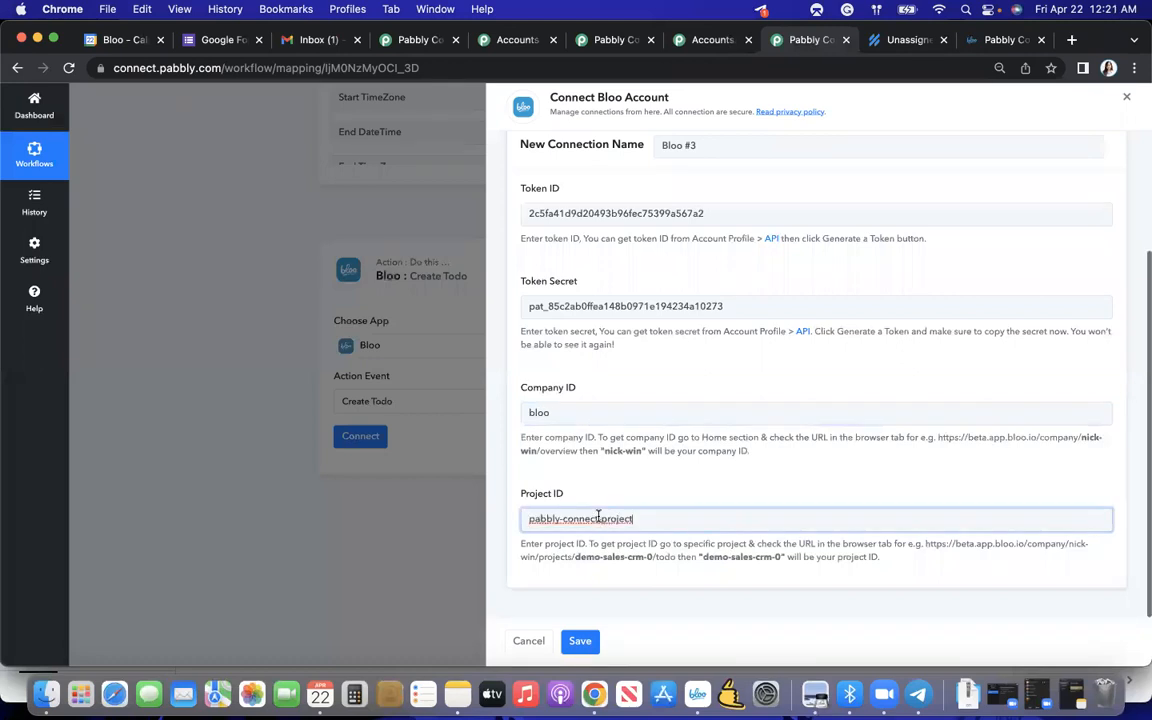
click(580, 645)
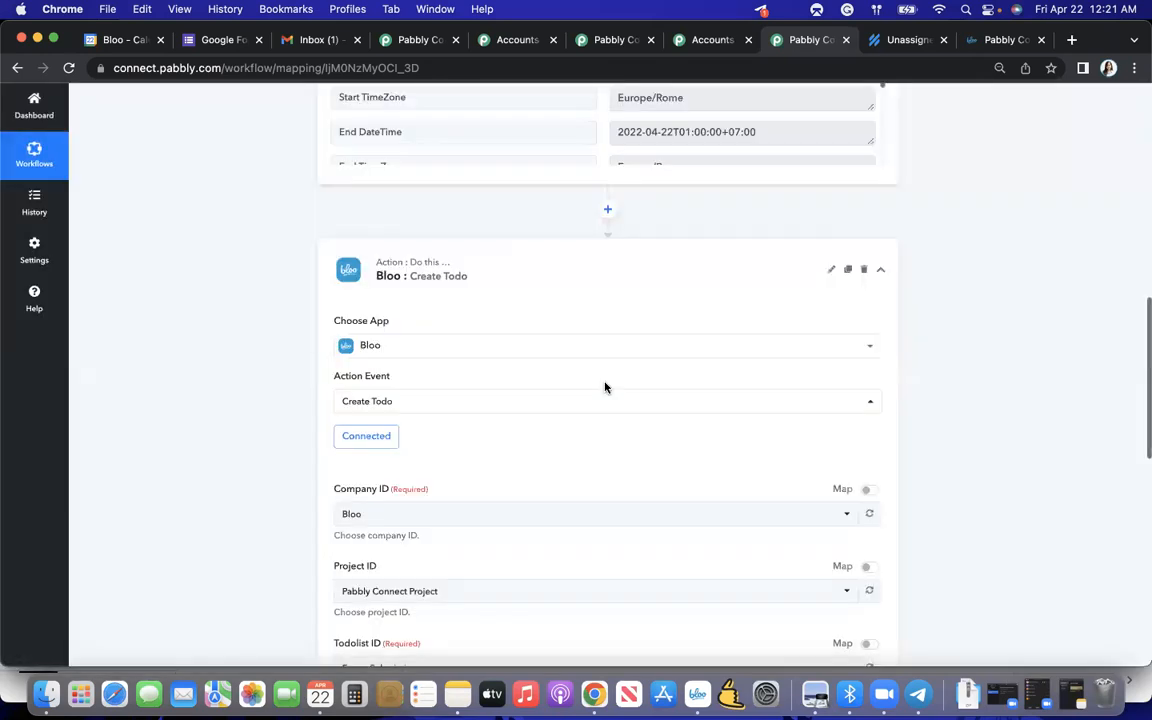
- Review the project and todo list choices offered for the Create Todo action
scroll(605, 387, down, 3)
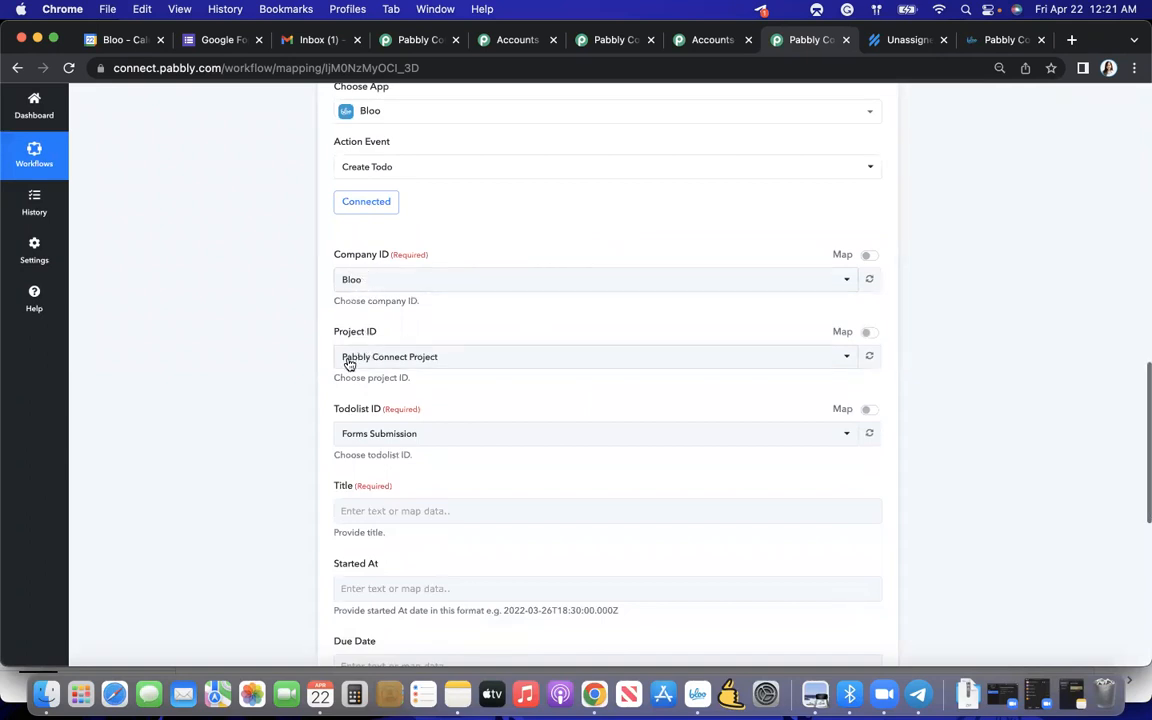
click(435, 362)
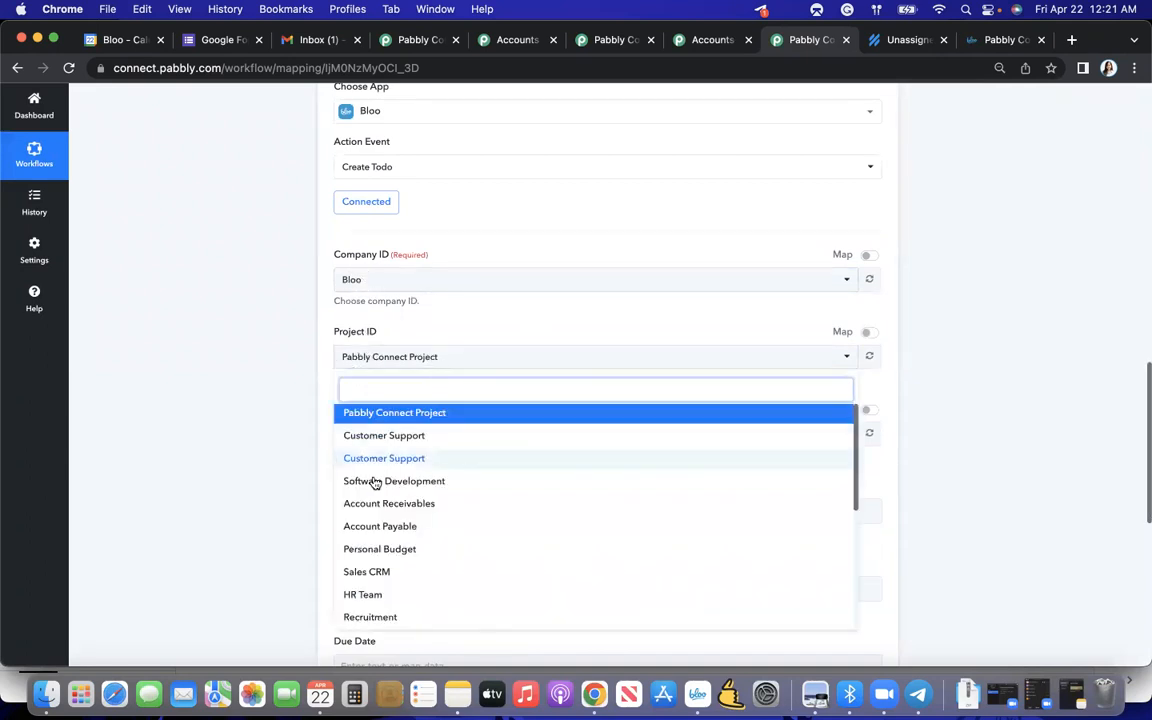
click(257, 440)
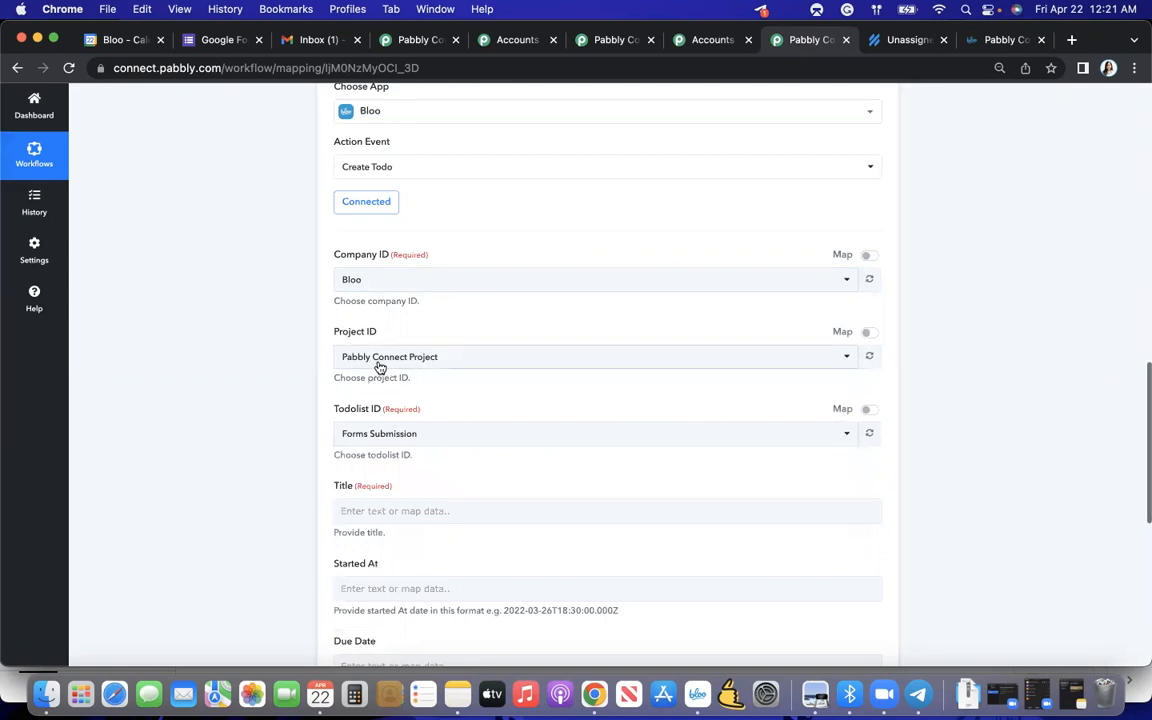
scroll(378, 368, down, 2)
click(400, 340)
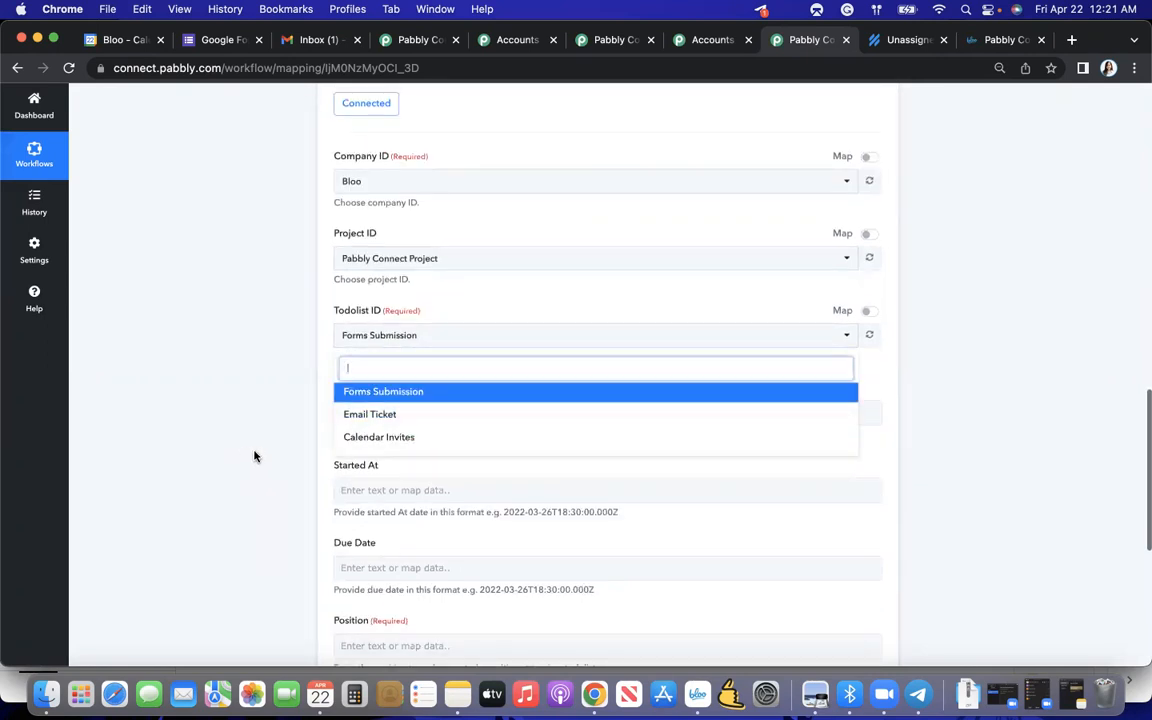
click(258, 455)
- Set the Create Todo action's Todolist ID to Calendar Invites
scroll(283, 455, down, 2)
click(388, 329)
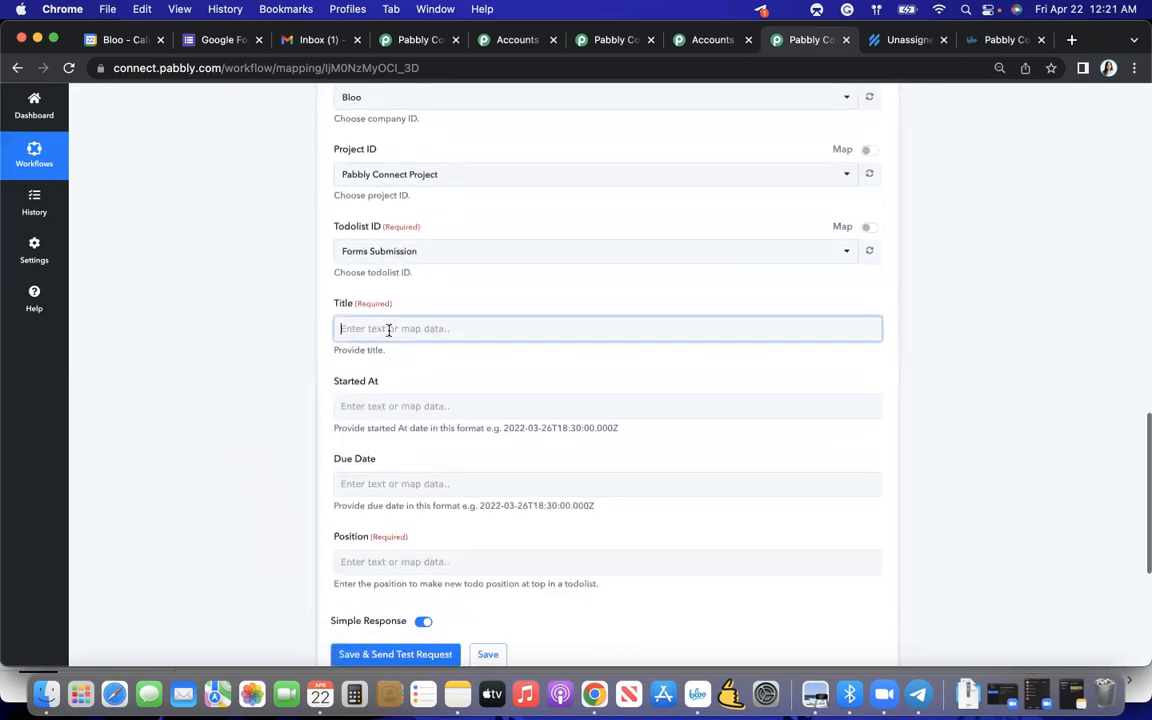
click(366, 275)
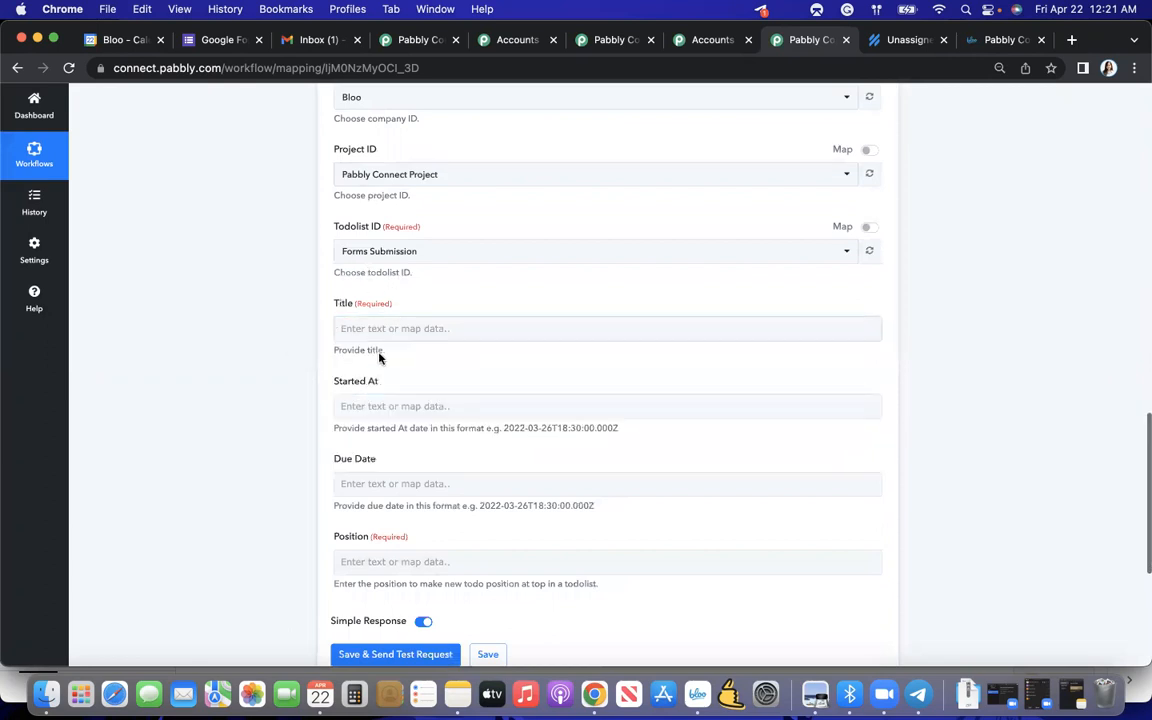
click(416, 255)
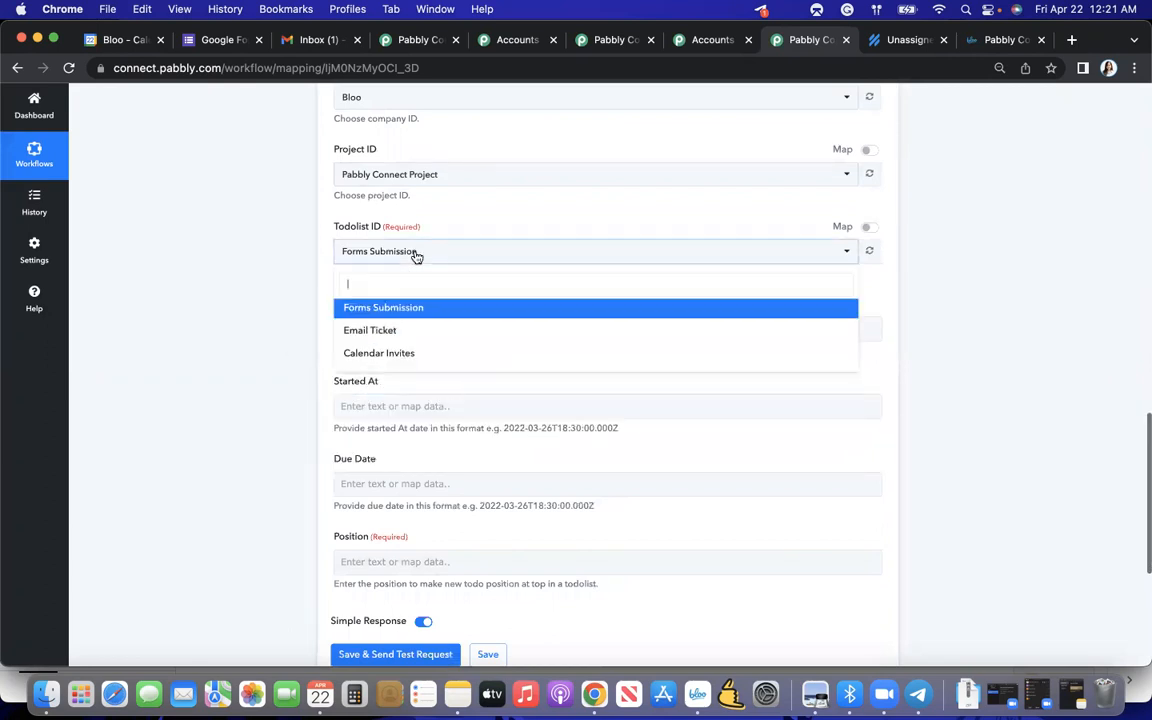
scroll(430, 260, up, 10)
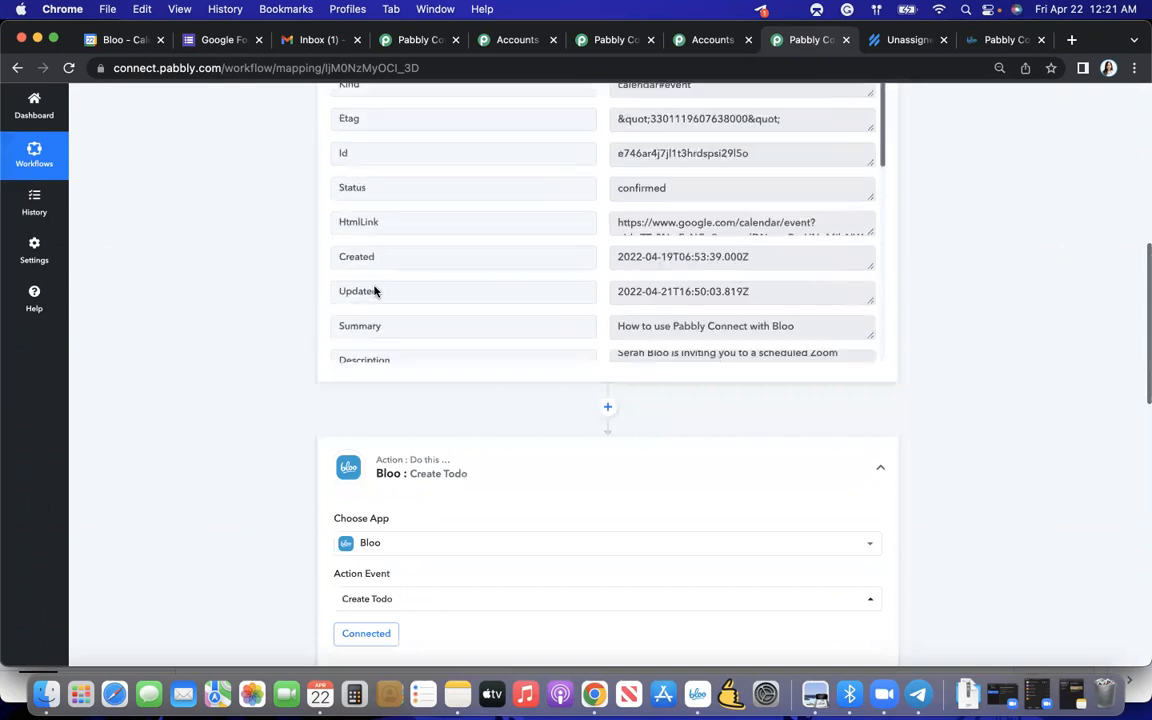
scroll(374, 291, up, 5)
scroll(388, 334, down, 6)
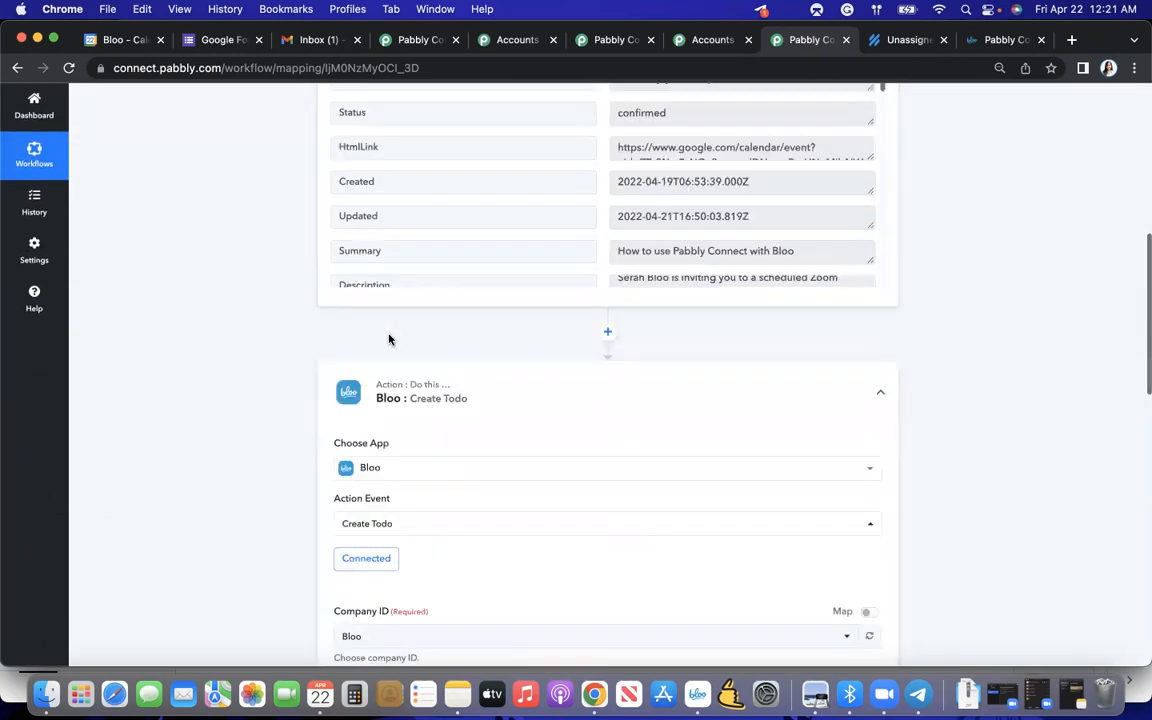
scroll(390, 337, down, 5)
scroll(412, 436, down, 3)
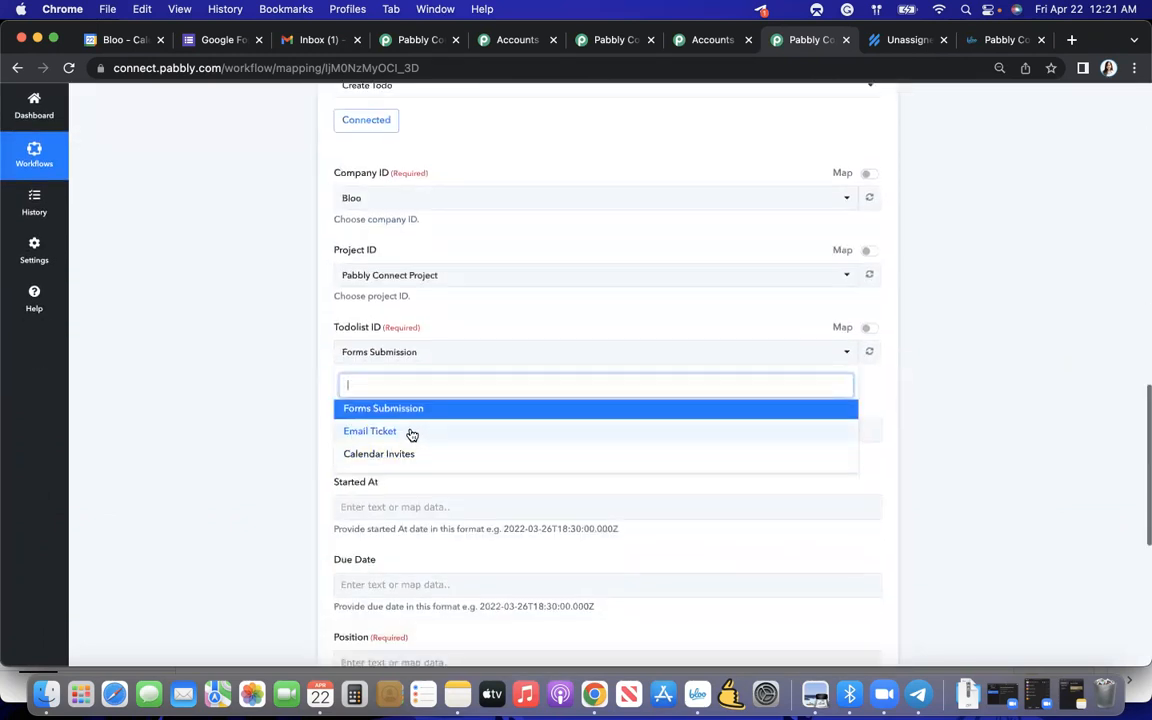
click(404, 454)
- View the Calendar Invites list on the project board in the Bloo app, then return to the Pabbly workflow's todo list setting
key(ctrl+Up)
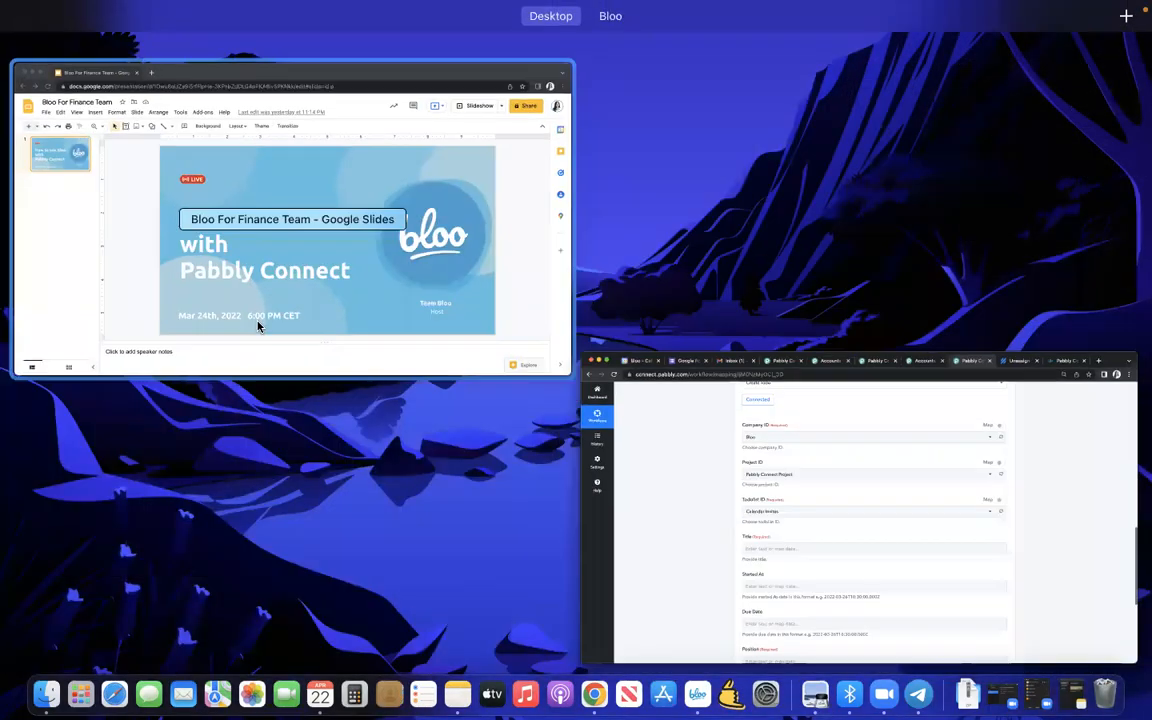
click(681, 69)
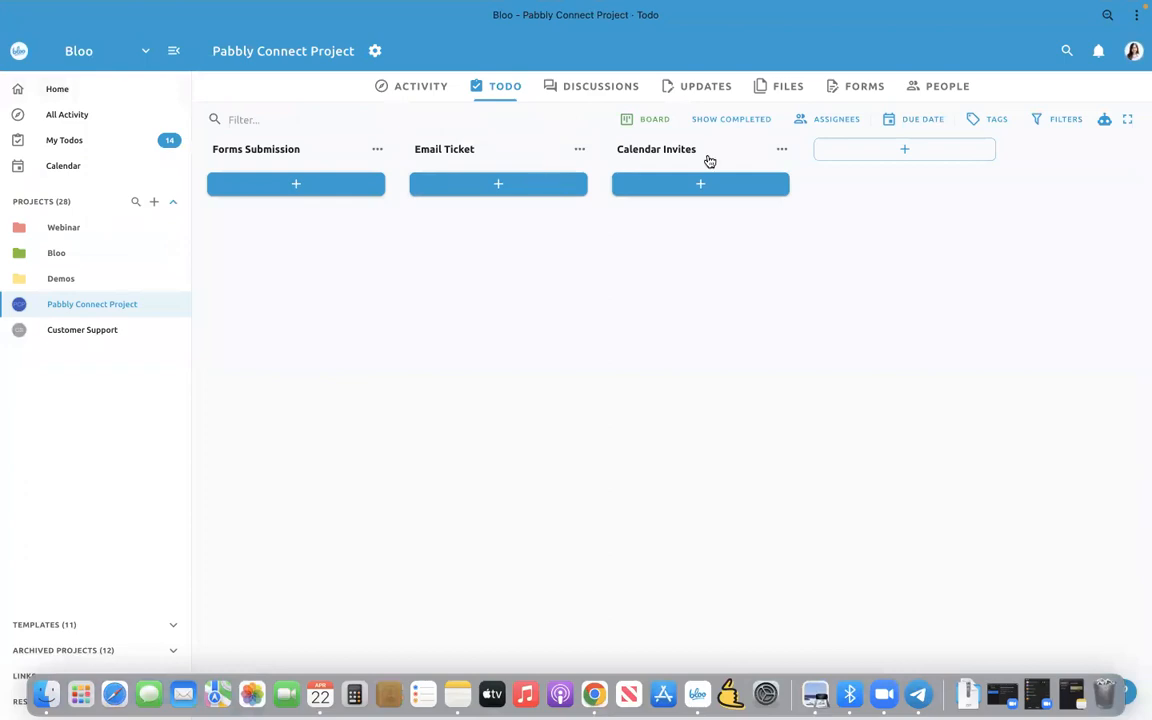
key(ctrl+Up)
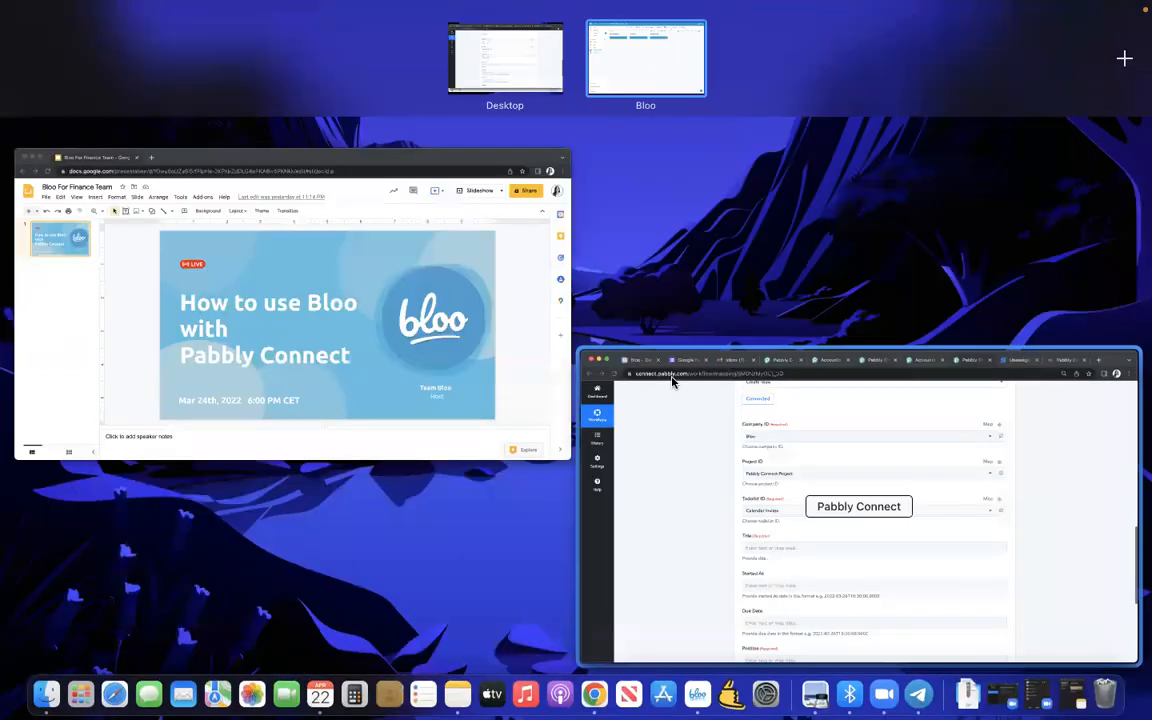
click(672, 381)
scroll(370, 345, down, 2)
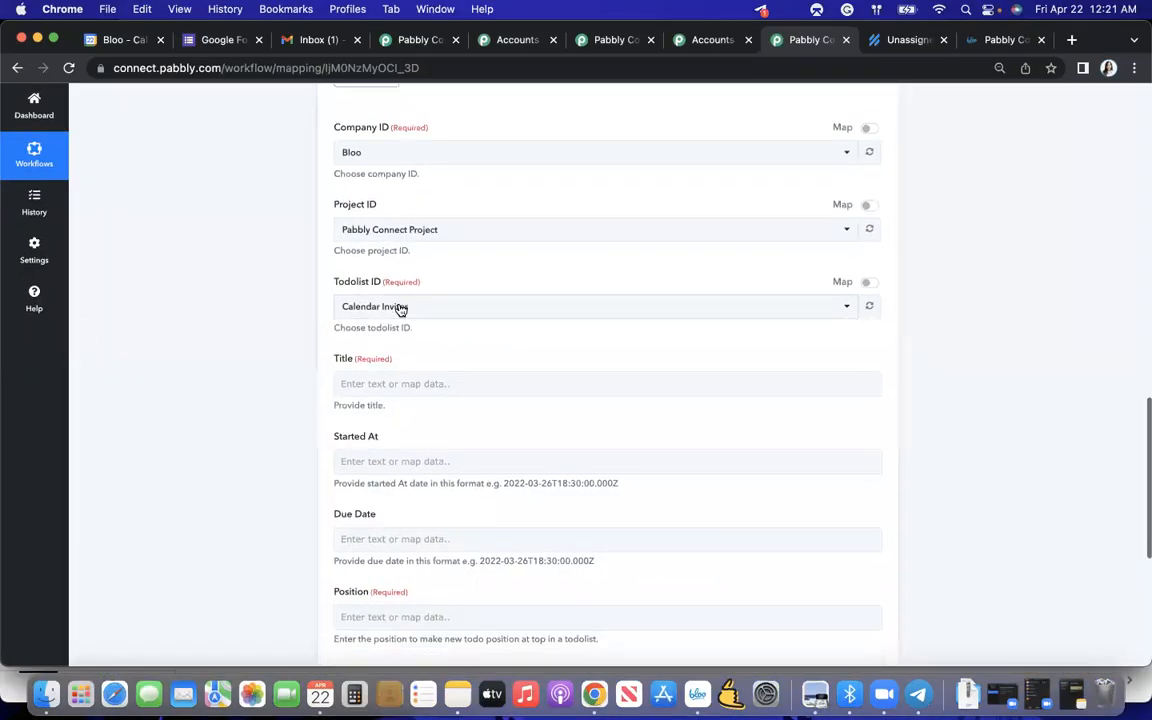
click(401, 308)
click(256, 392)
- Map the todo's Title to the Summary value from the Google Calendar New Event step
scroll(272, 391, down, 2)
click(381, 315)
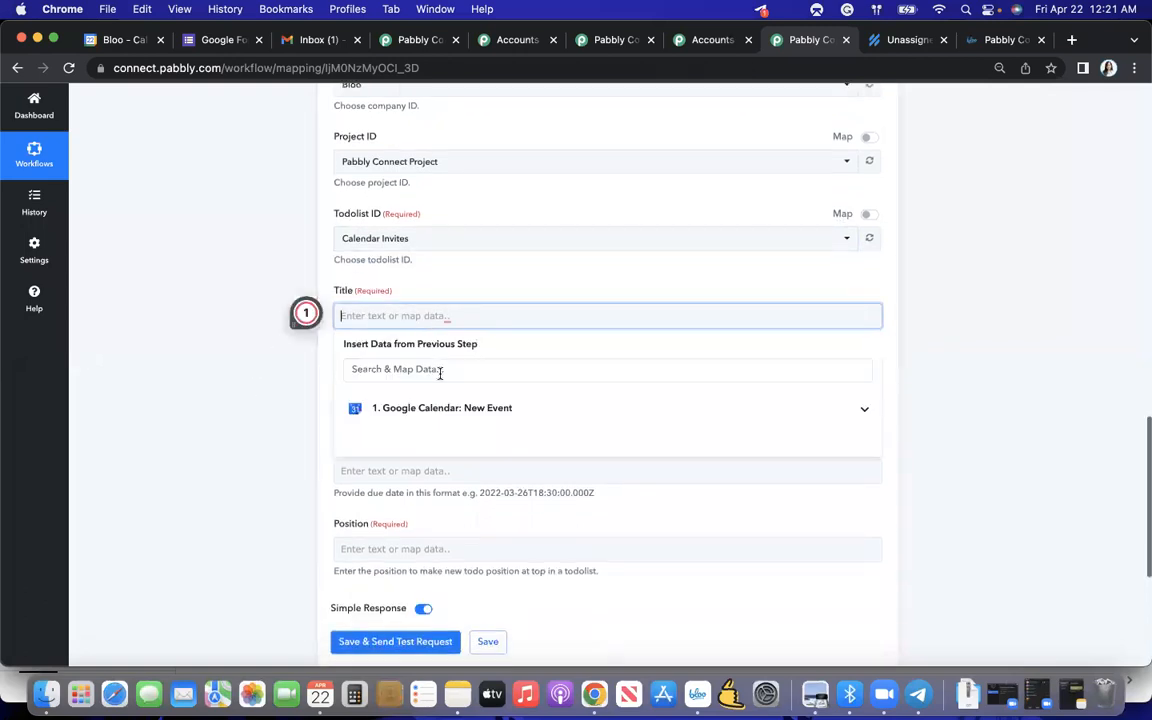
click(455, 407)
scroll(458, 446, down, 1)
scroll(459, 452, down, 2)
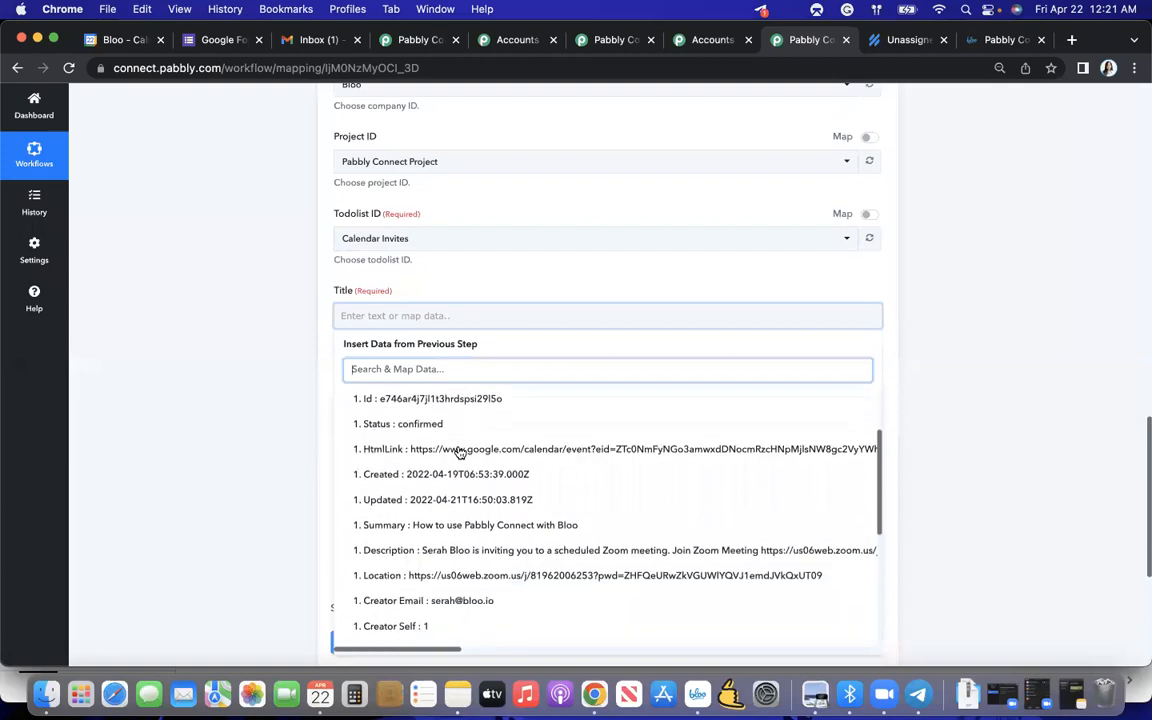
click(427, 527)
click(280, 465)
- Map the todo's Position to the Organizer Self value from the Google Calendar step
scroll(280, 465, down, 3)
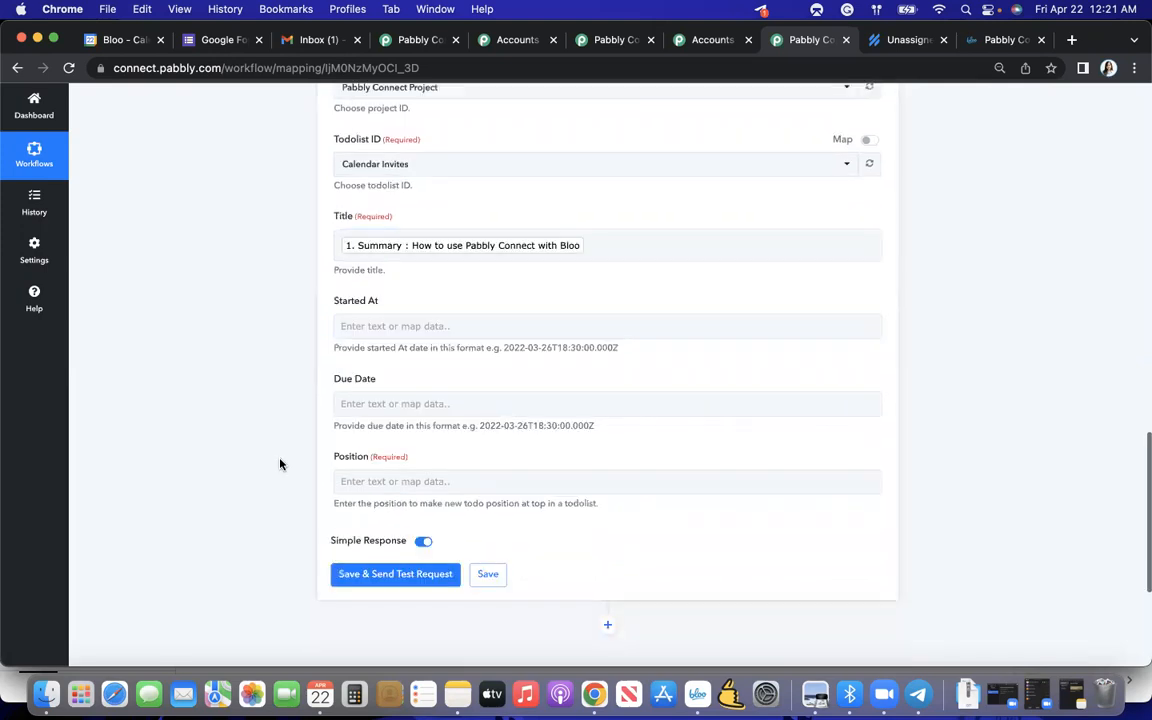
click(370, 464)
click(424, 548)
scroll(402, 550, down, 3)
scroll(402, 550, down, 5)
scroll(334, 545, down, 2)
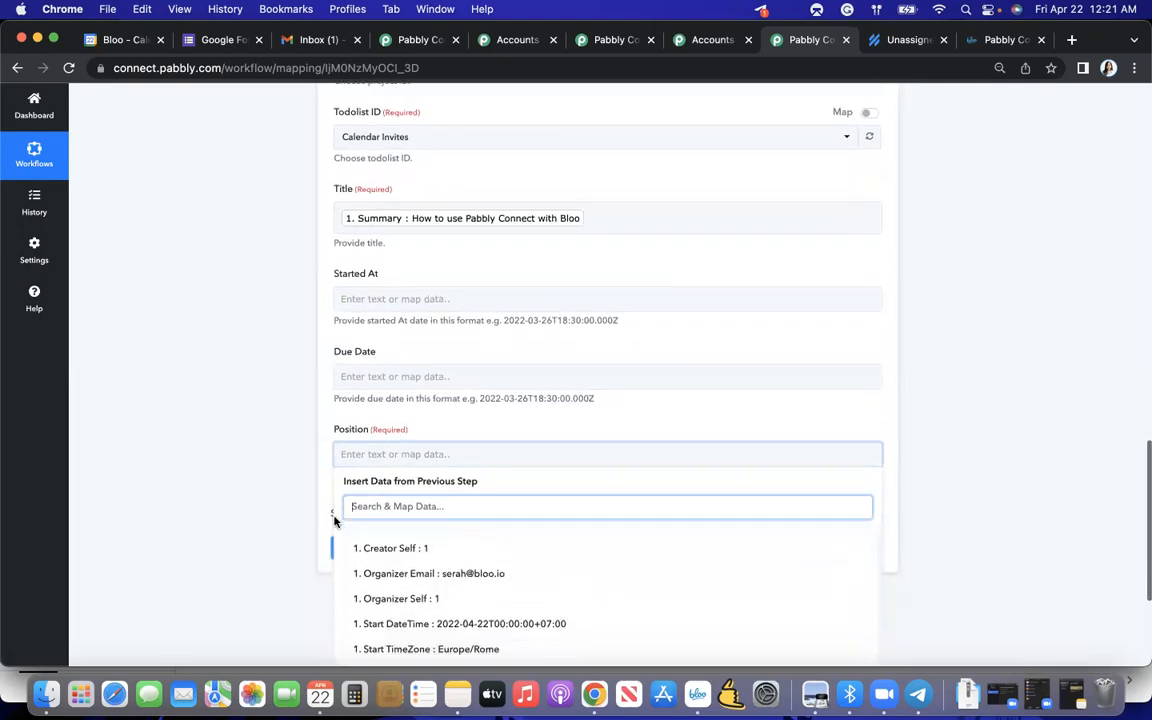
click(416, 510)
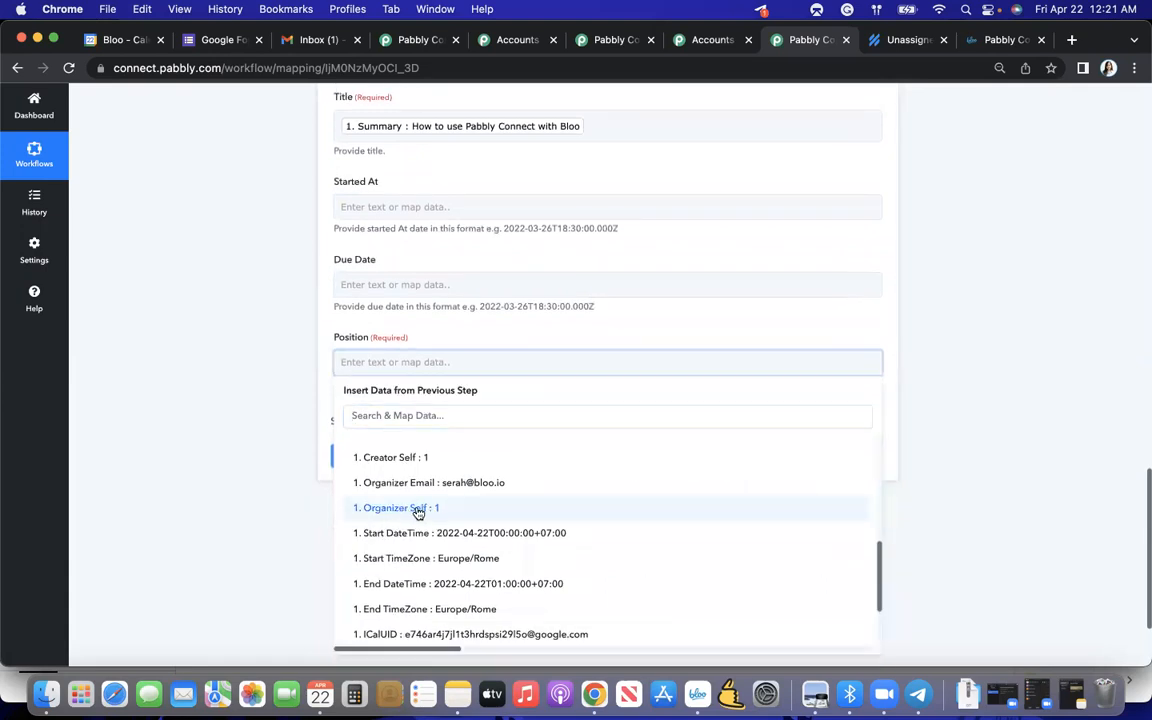
click(295, 490)
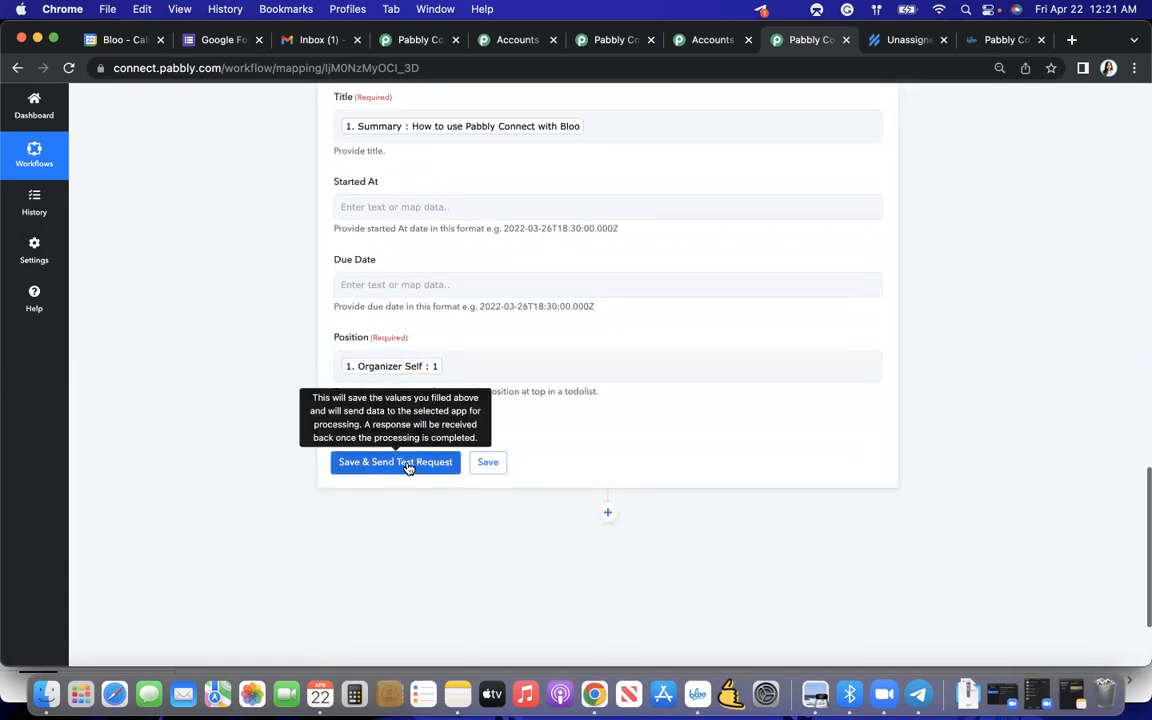
- Save the Create Todo action, send a test request, and examine the returned todo and todo list data
click(408, 464)
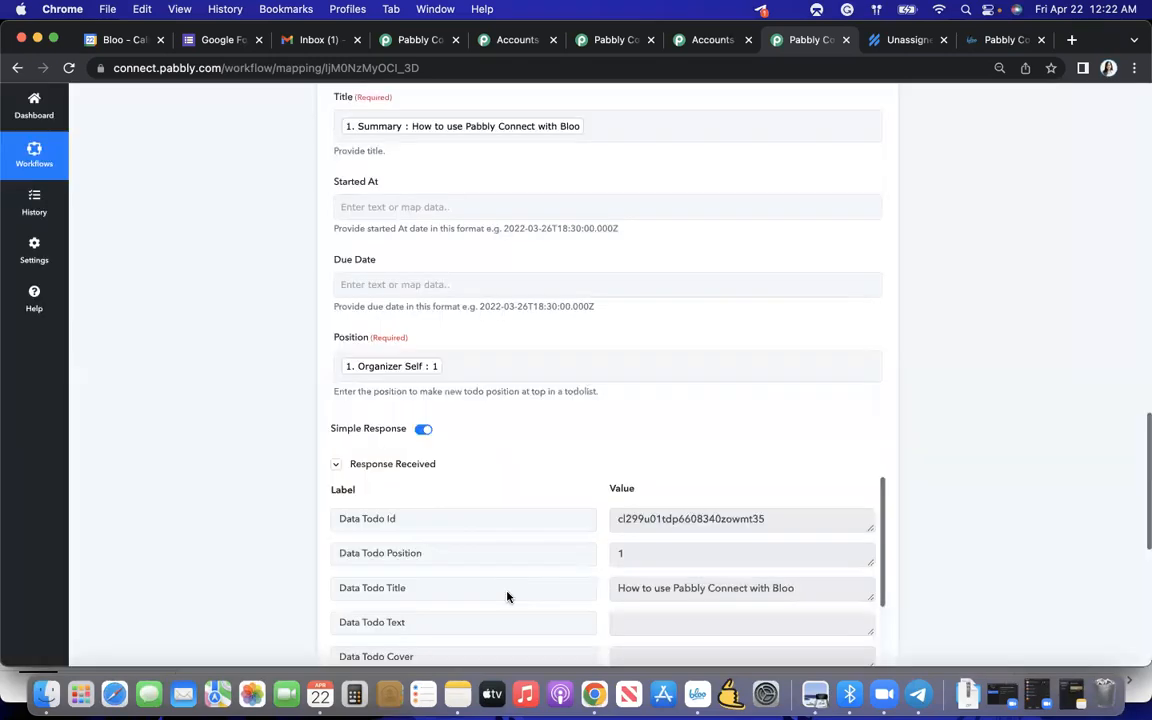
scroll(545, 509, down, 1)
scroll(563, 463, down, 1)
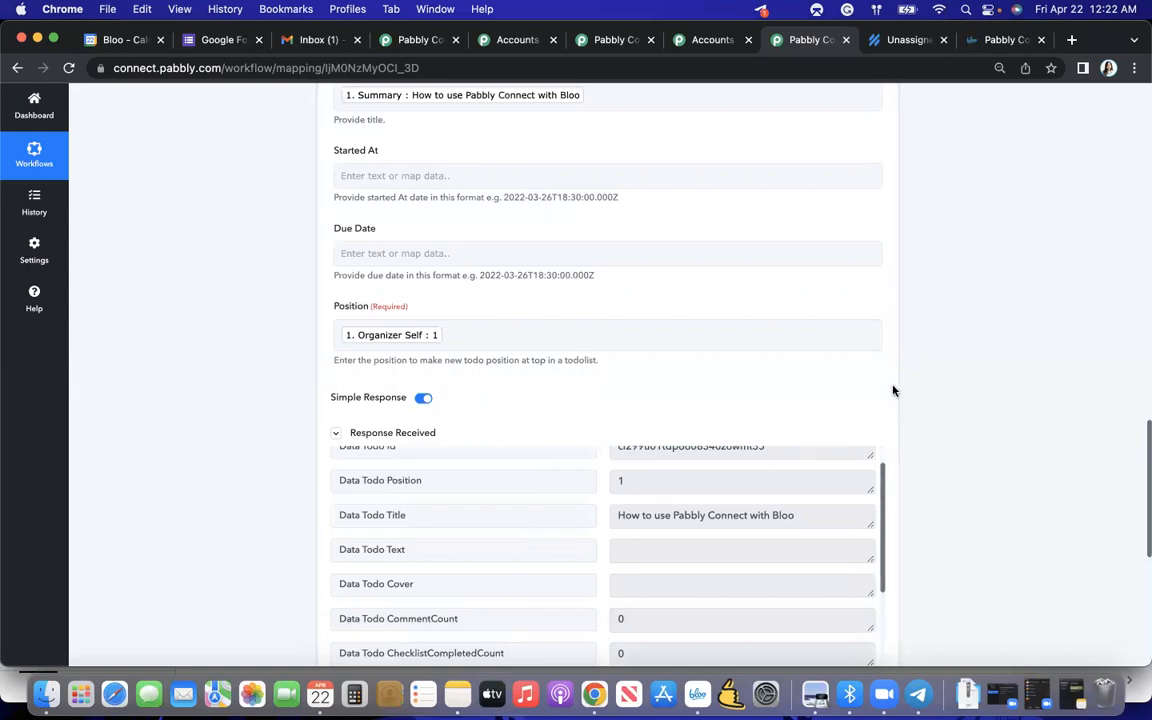
scroll(980, 442, down, 5)
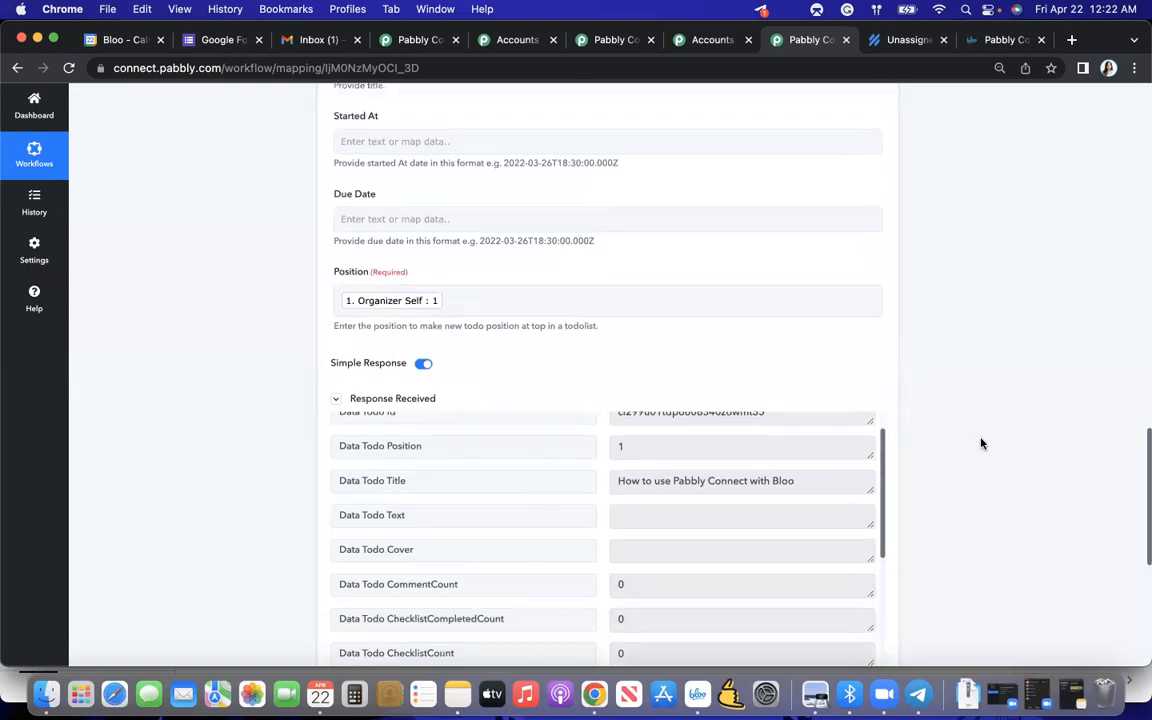
scroll(866, 380, up, 3)
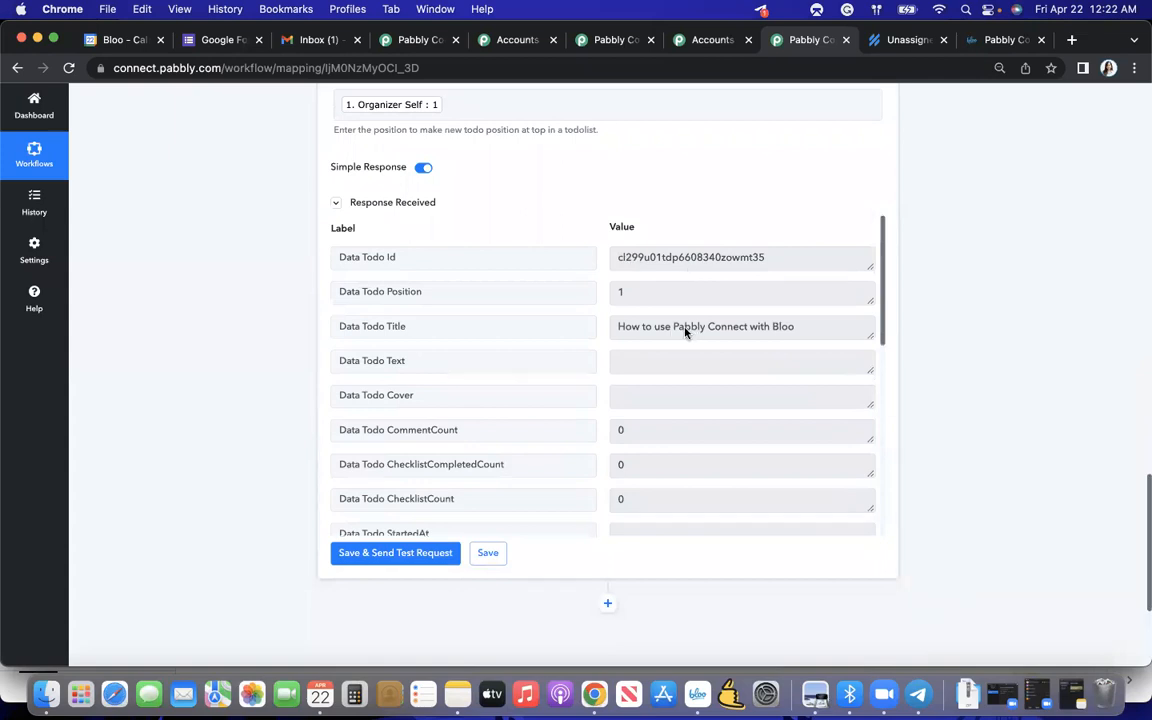
scroll(685, 332, down, 3)
scroll(686, 334, up, 3)
scroll(702, 320, down, 10)
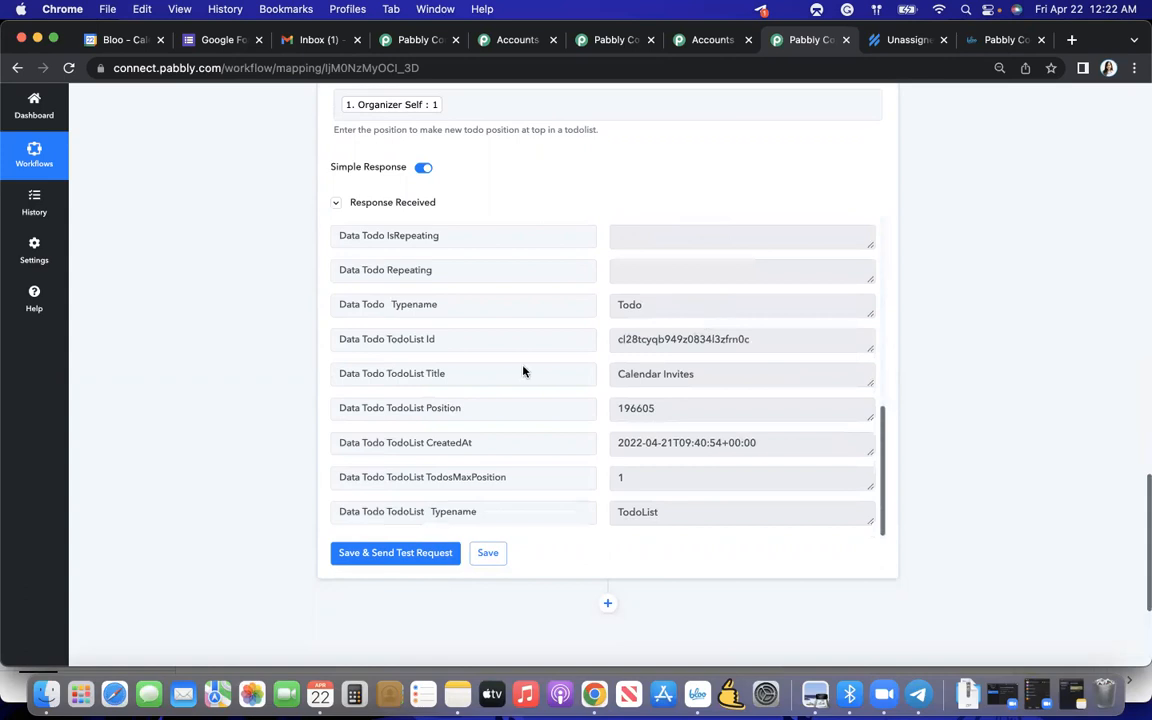
- Switch to the Bloo app to view the new todo in the Calendar Invites list, and return to the Pabbly workflow
key(ctrl+Up)
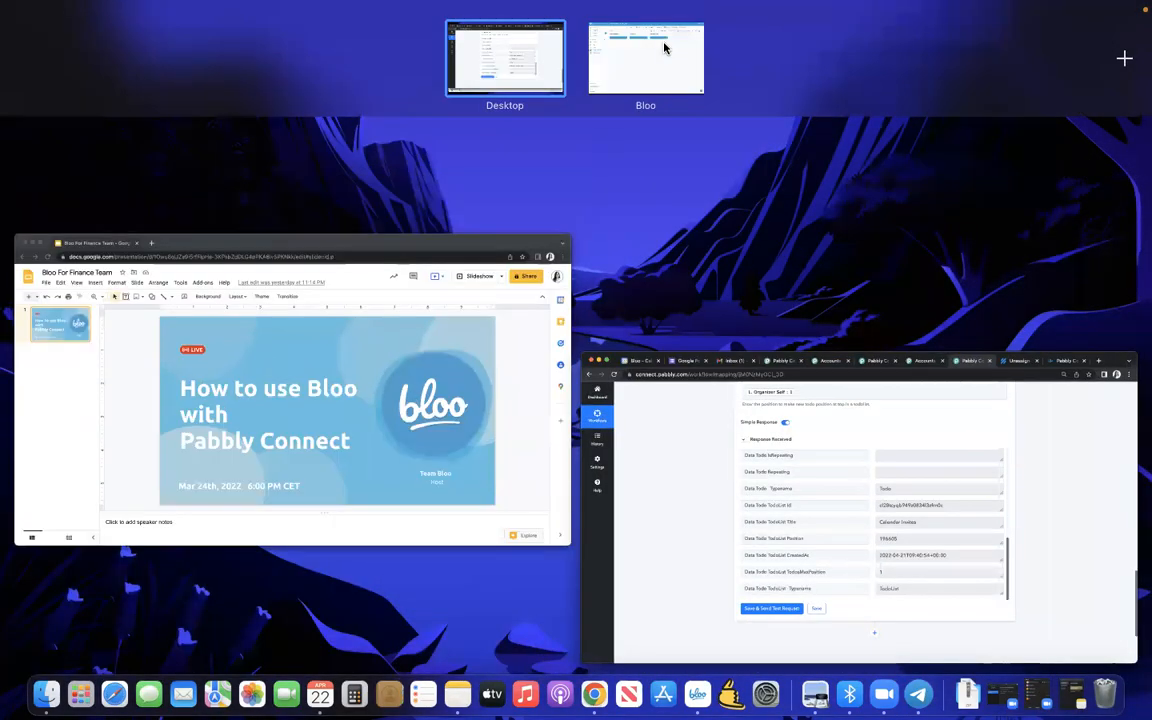
click(662, 61)
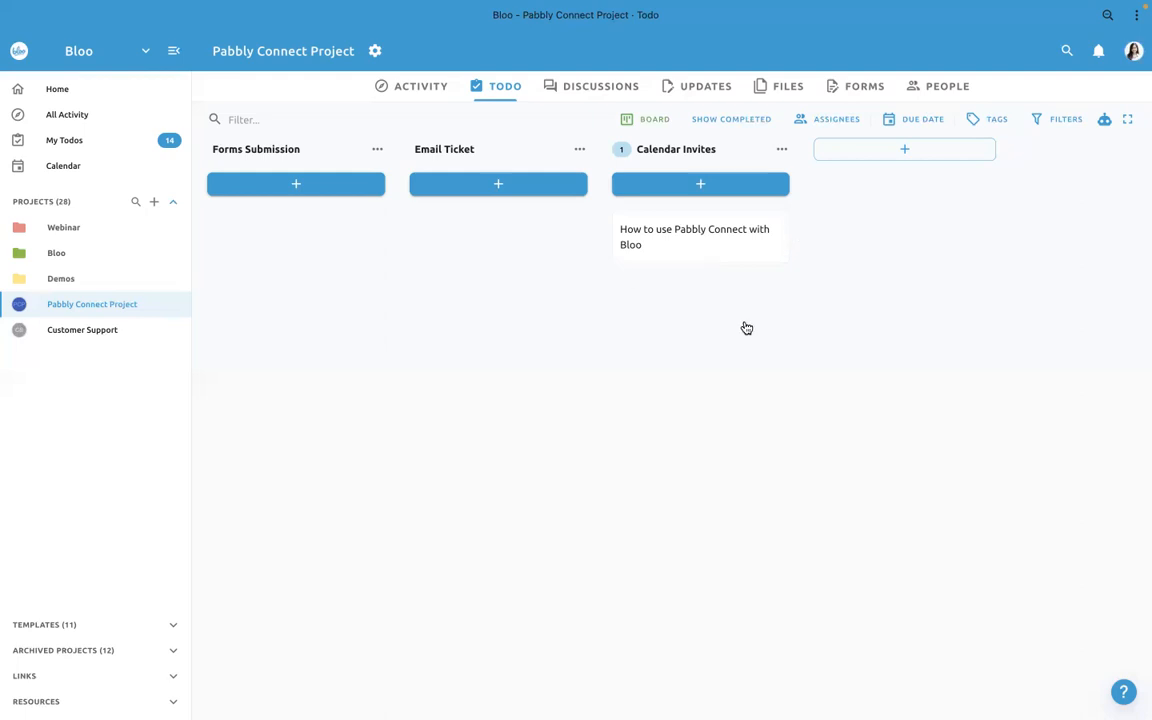
key(ctrl+Up)
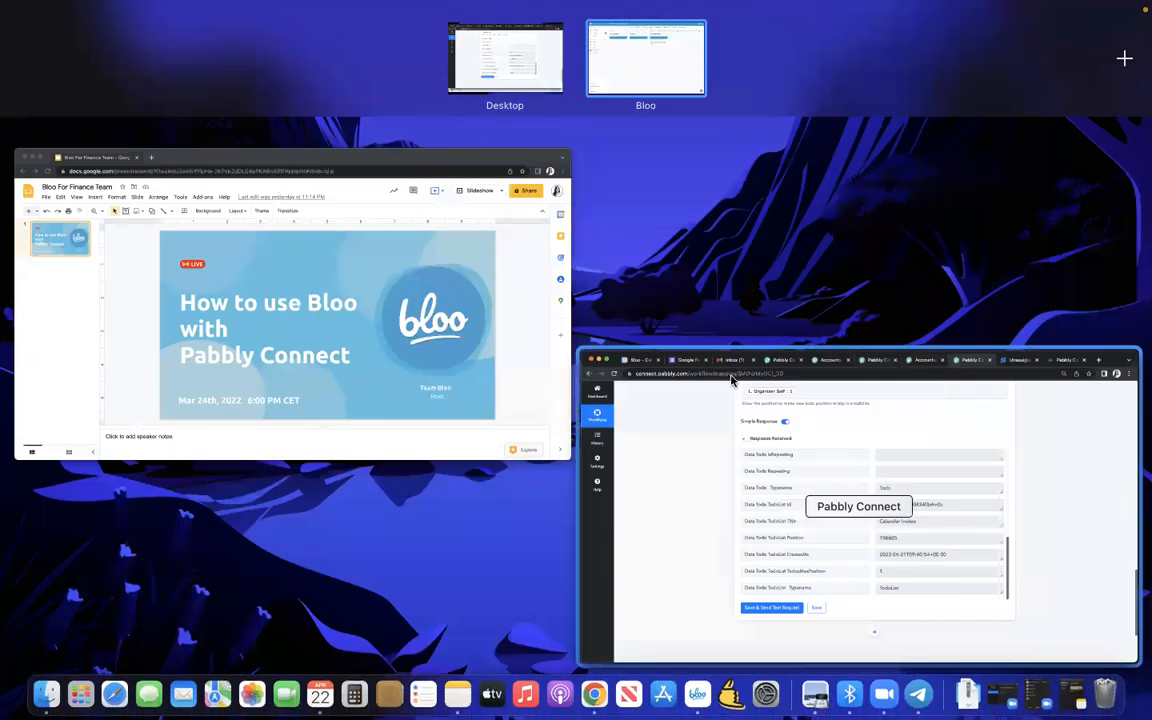
click(731, 376)
- Review the whole workflow, from the Google Calendar New Event trigger through the Bloo Create Todo action's settings and response
scroll(907, 511, down, 3)
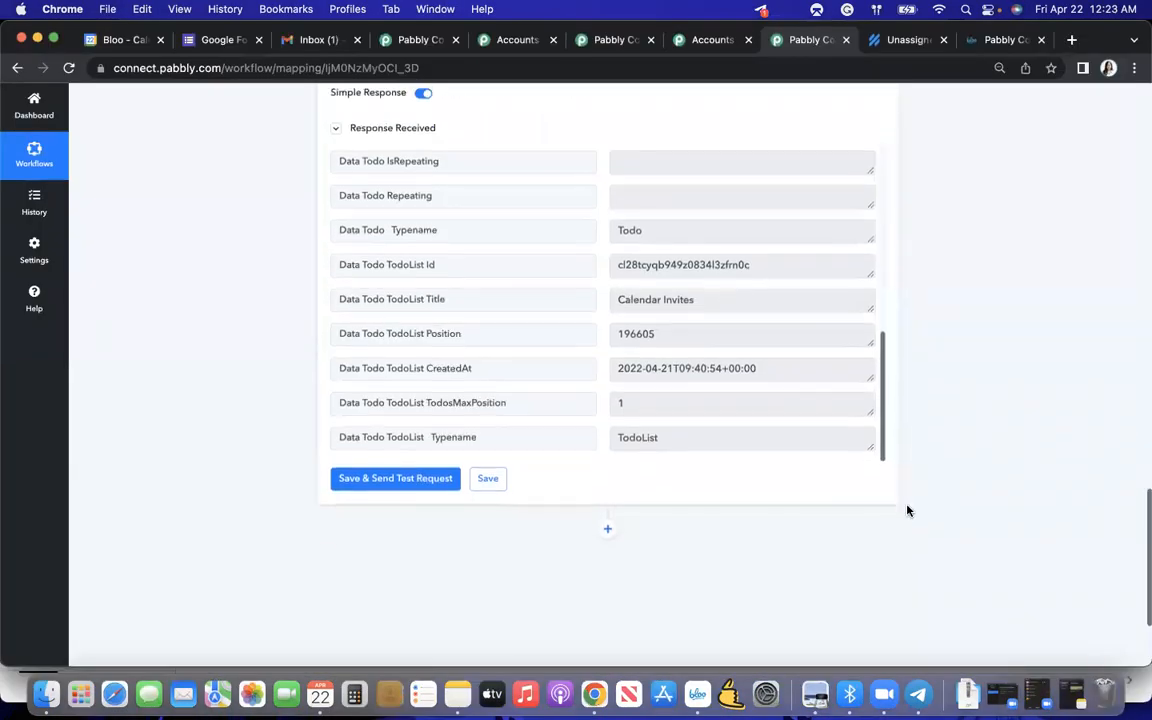
scroll(608, 447, up, 8)
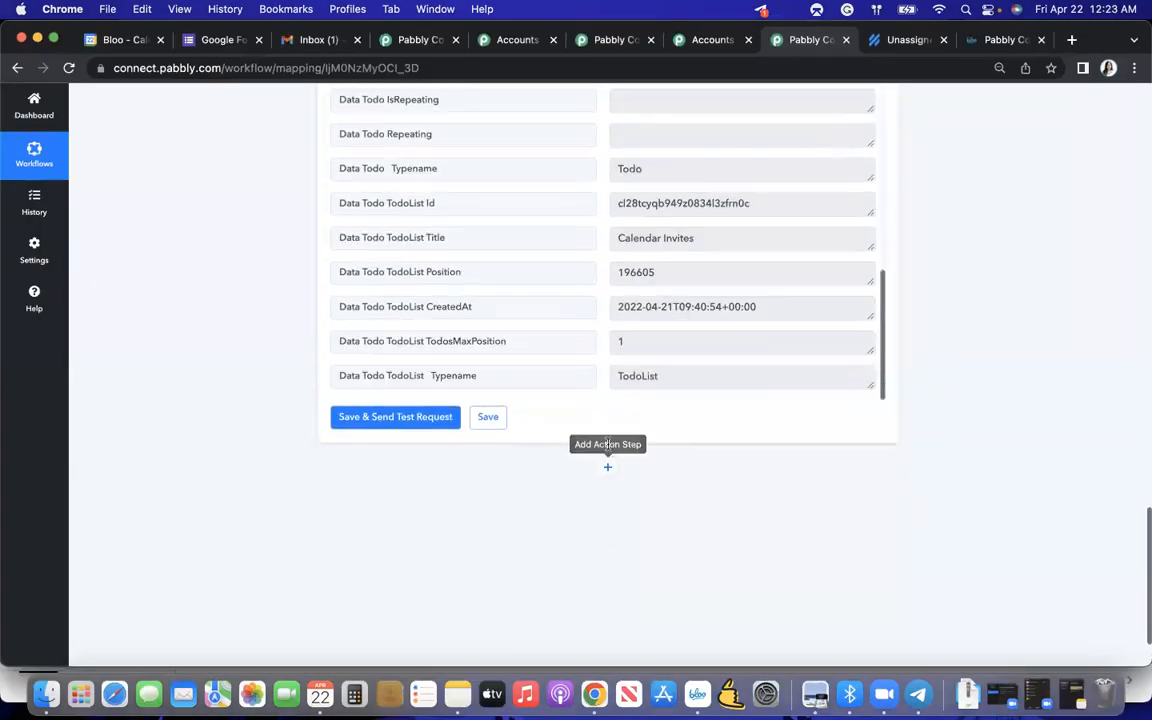
scroll(620, 403, up, 15)
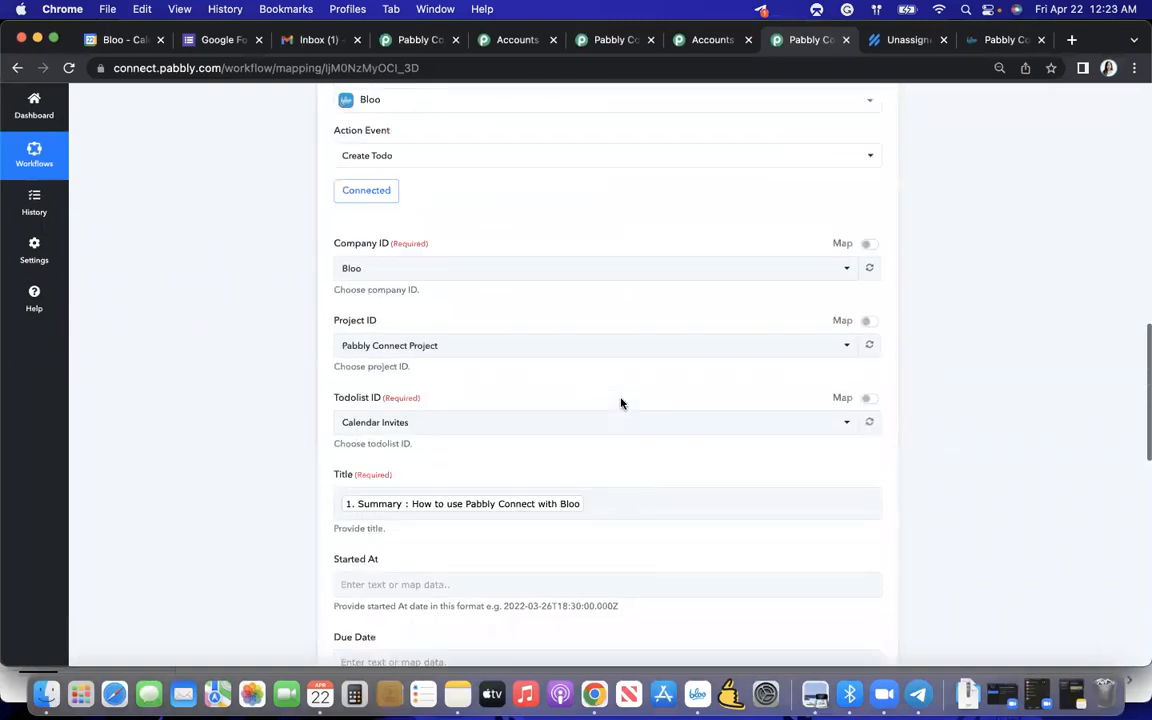
scroll(620, 404, up, 10)
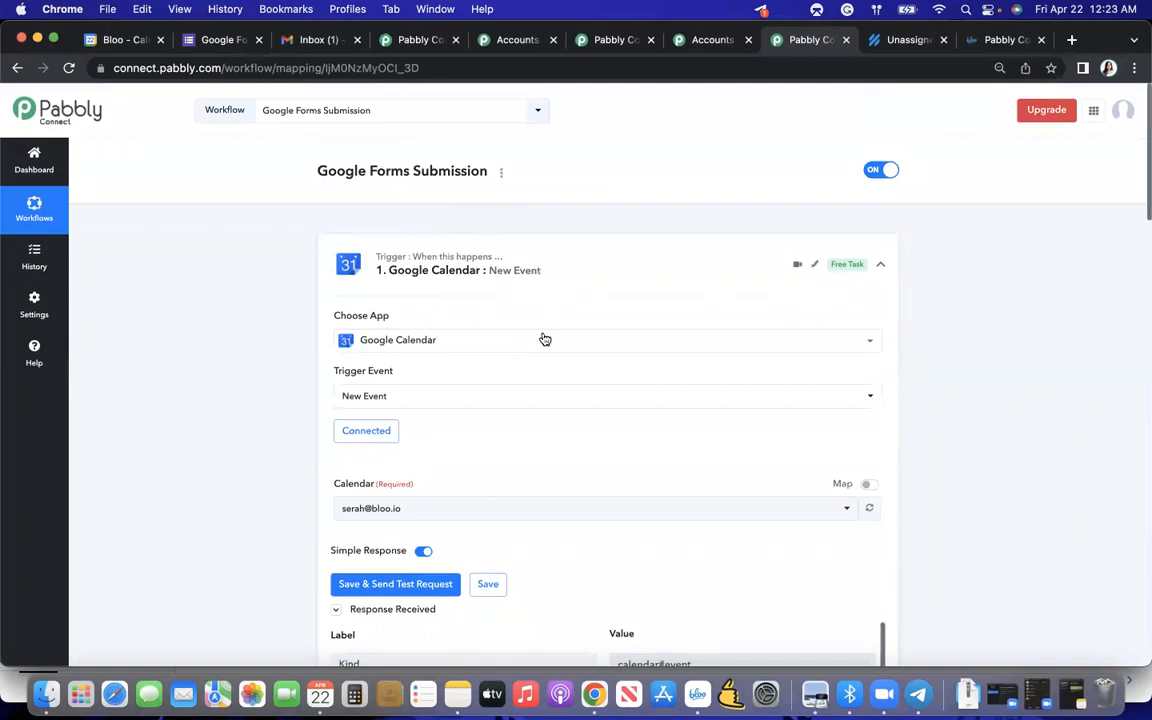
scroll(450, 391, down, 1)
scroll(450, 391, down, 5)
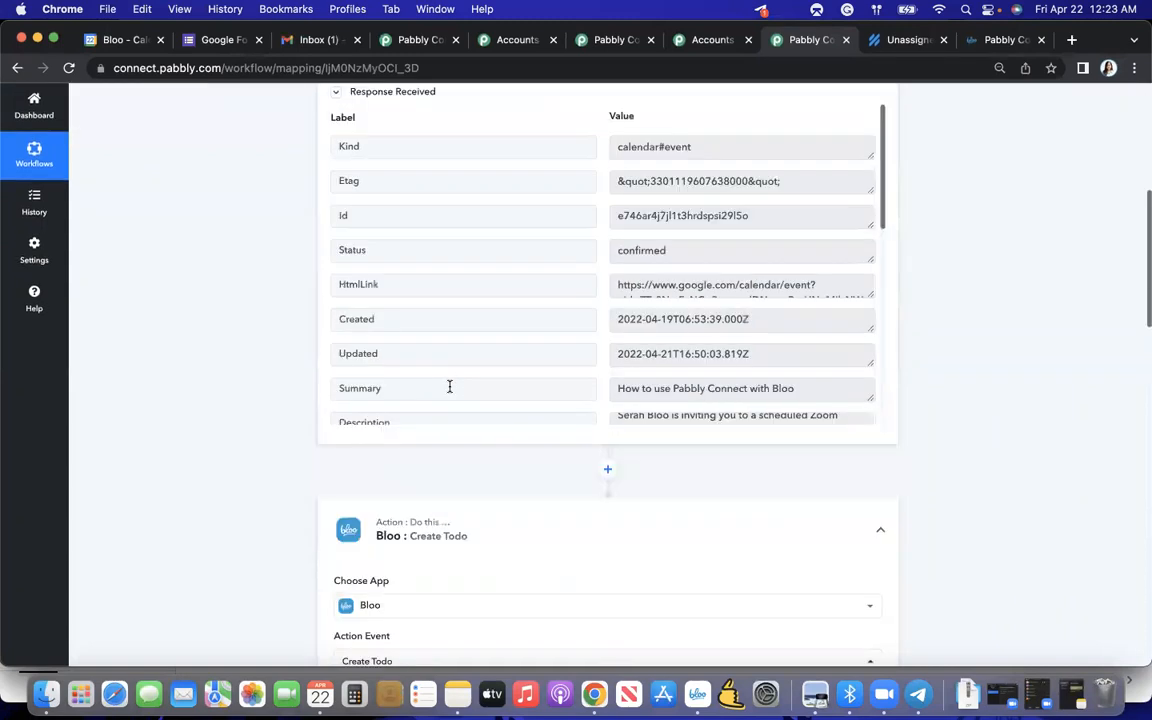
scroll(320, 402, up, 5)
scroll(290, 300, down, 10)
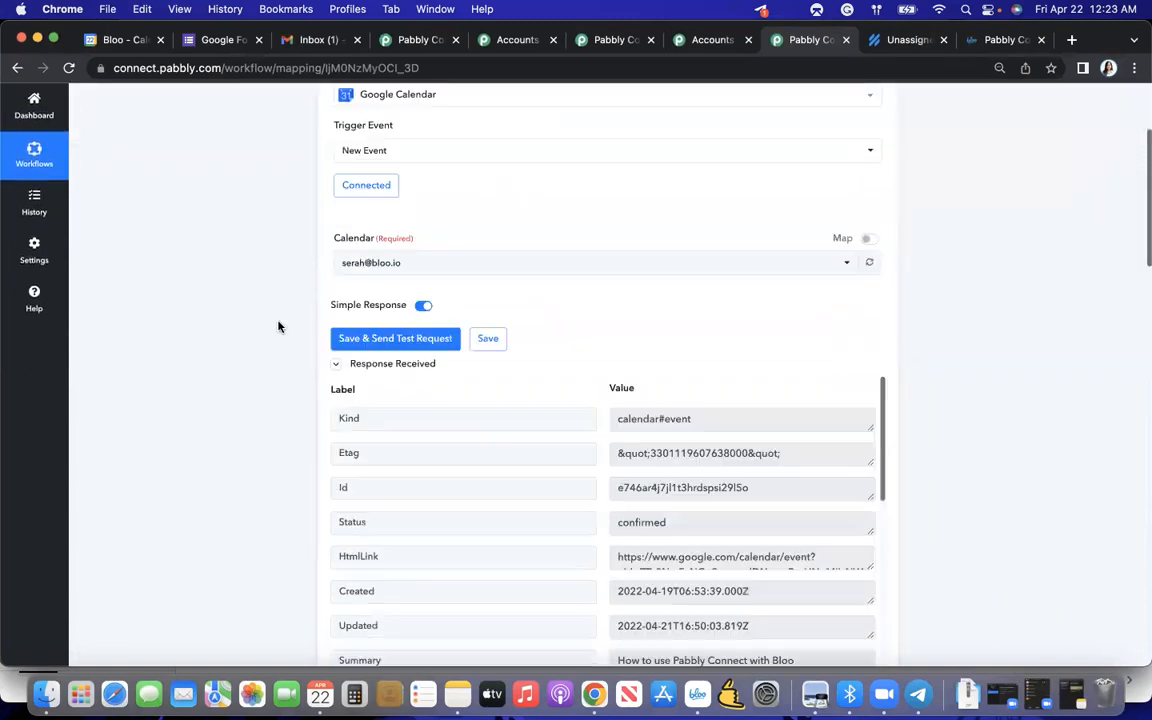
scroll(278, 326, down, 6)
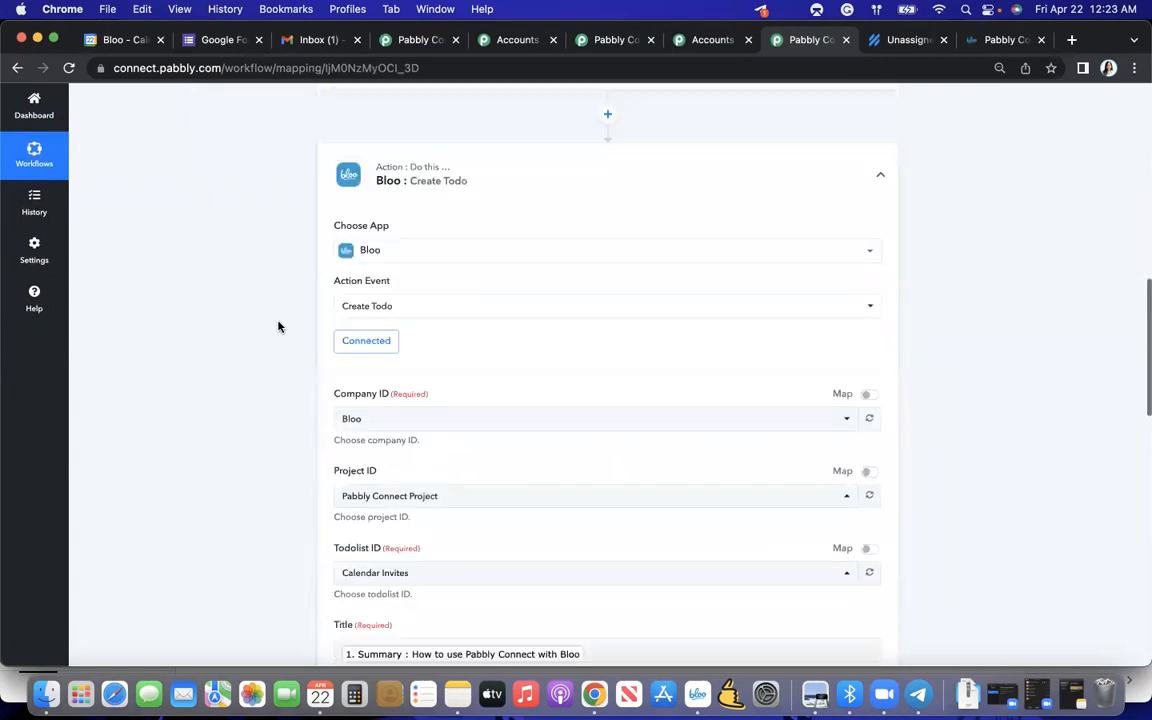
scroll(278, 326, down, 8)
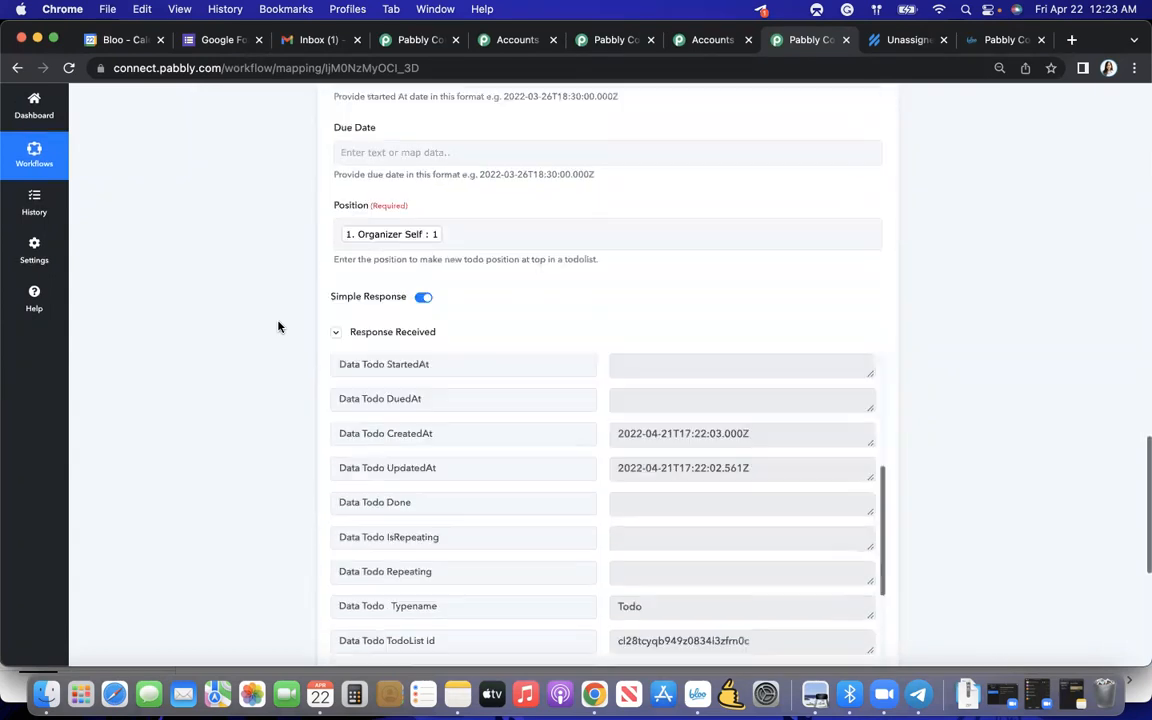
scroll(278, 326, down, 2)
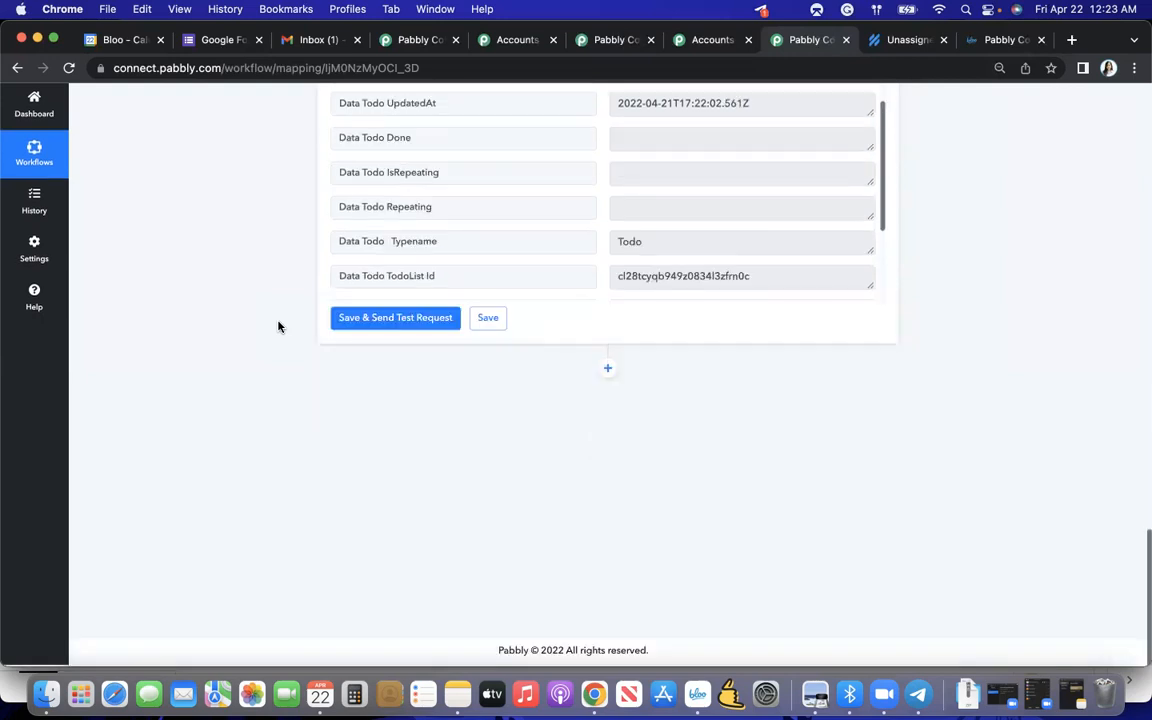
- Add an action step after Create Todo using the Bloo app with the Add Todo Assignee event
click(608, 372)
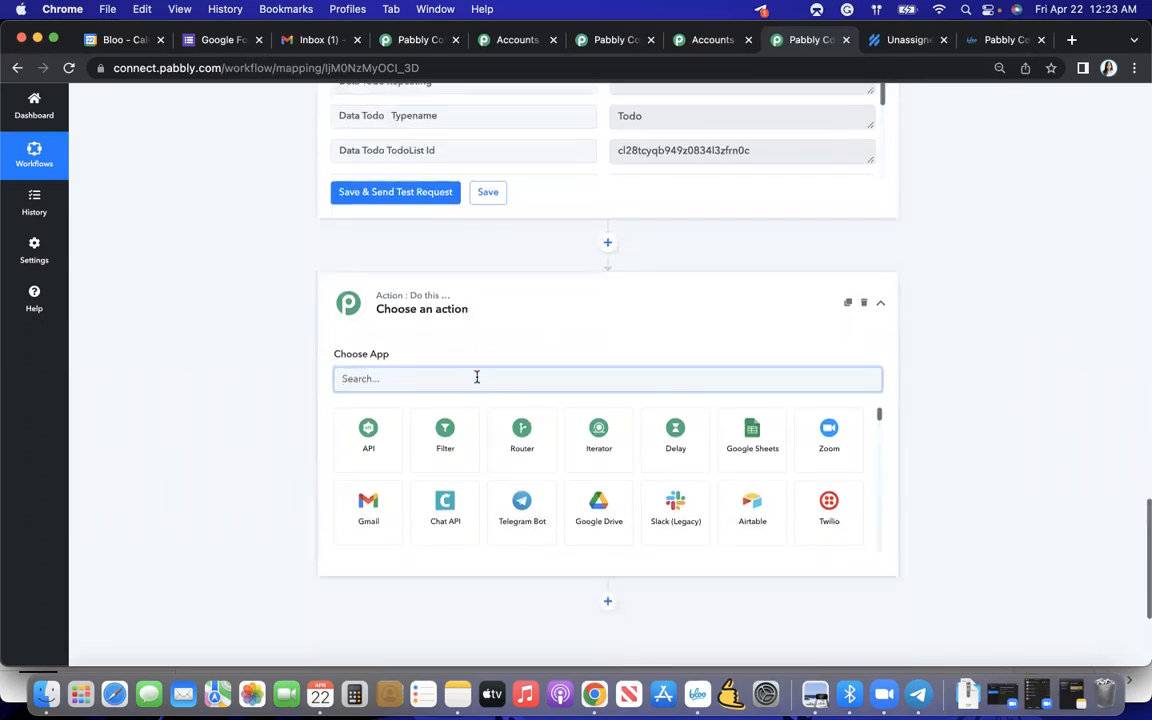
text(Bloo)
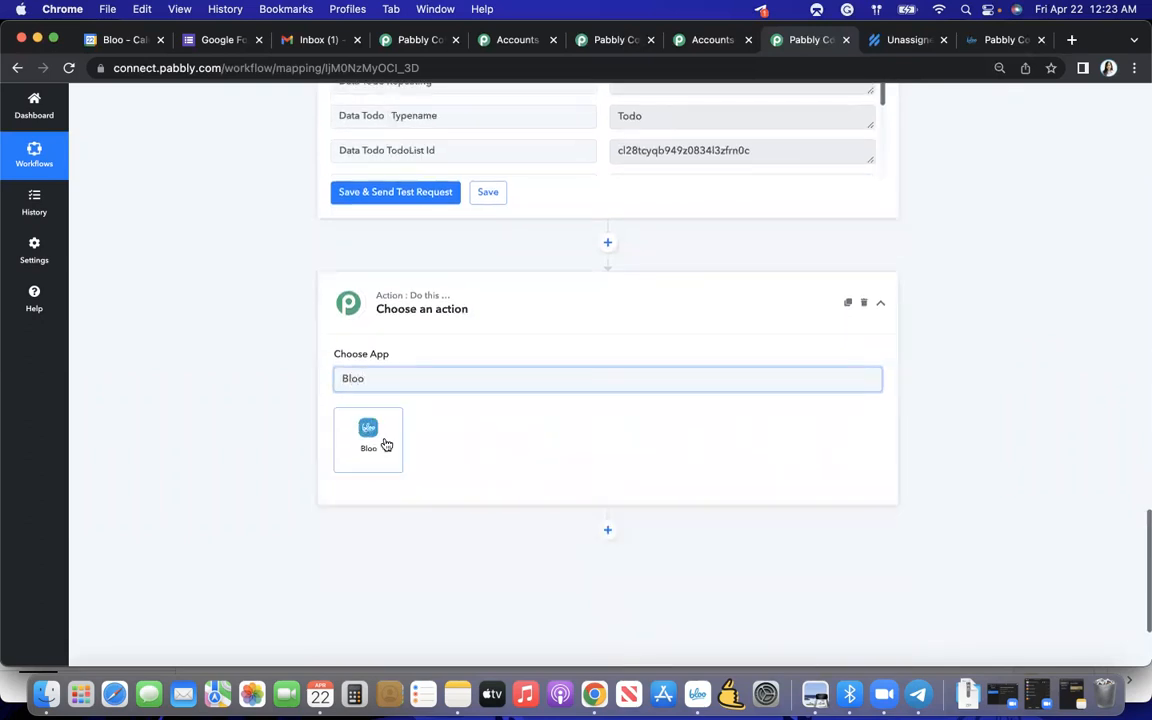
click(385, 443)
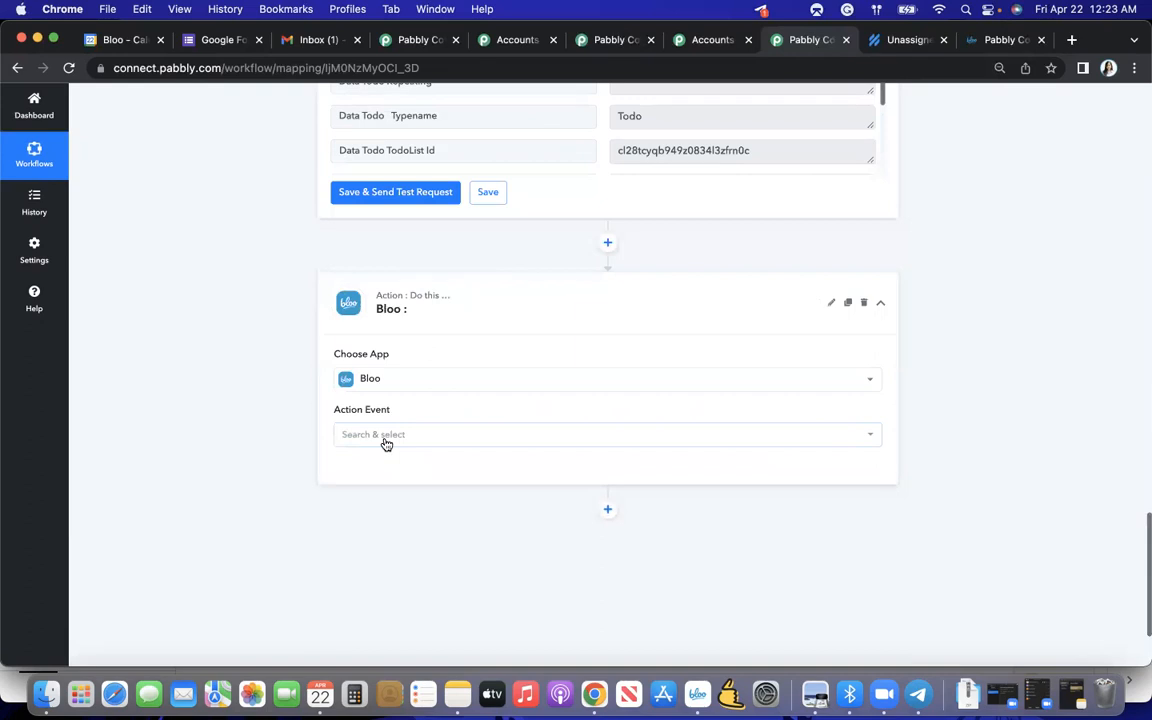
click(393, 359)
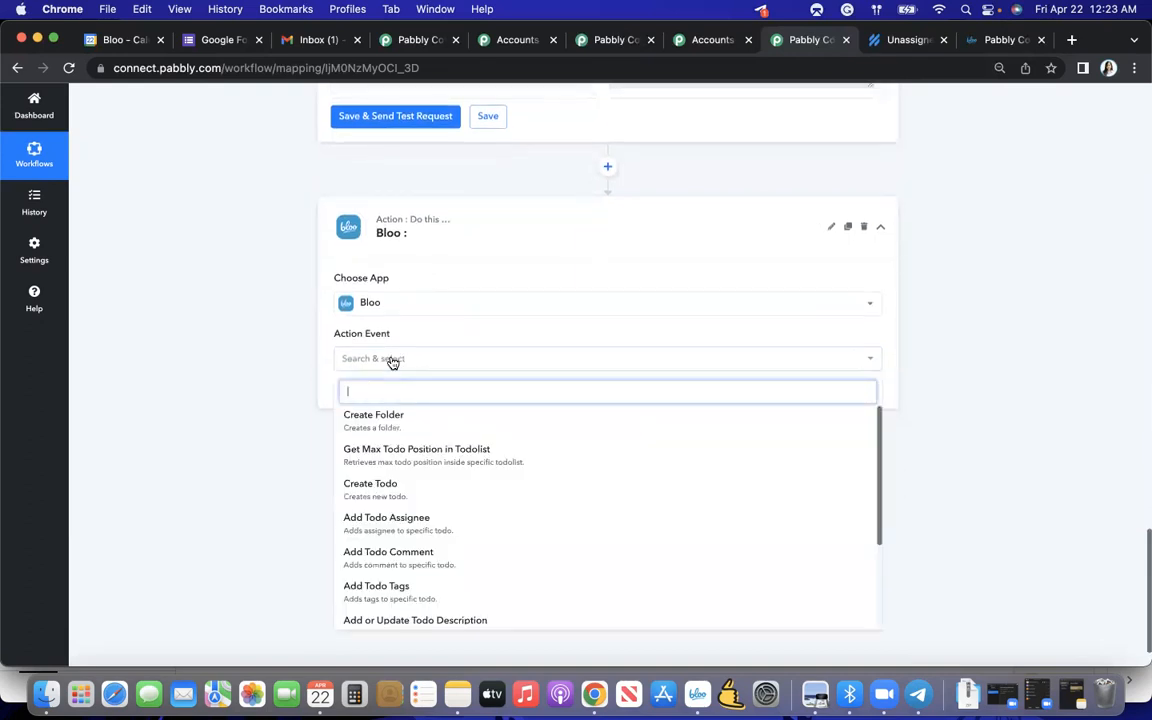
click(384, 530)
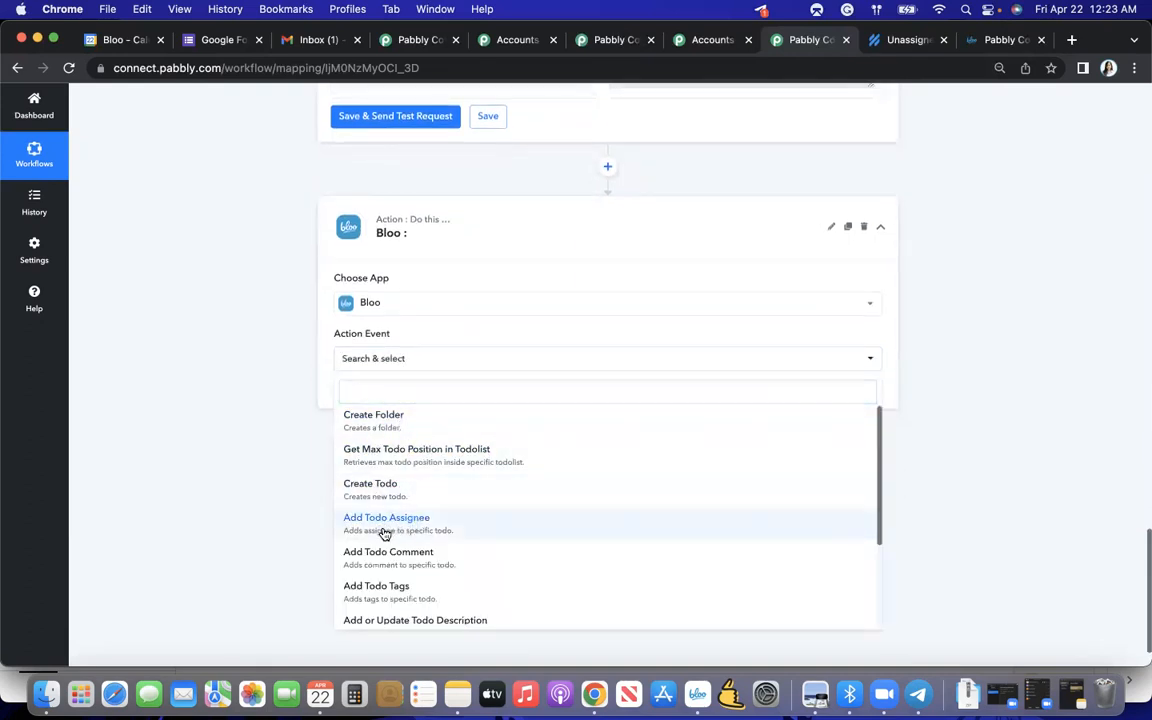
- Connect the Add Todo Assignee action to the existing Bloo #3 connection and save it
scroll(391, 463, down, 1)
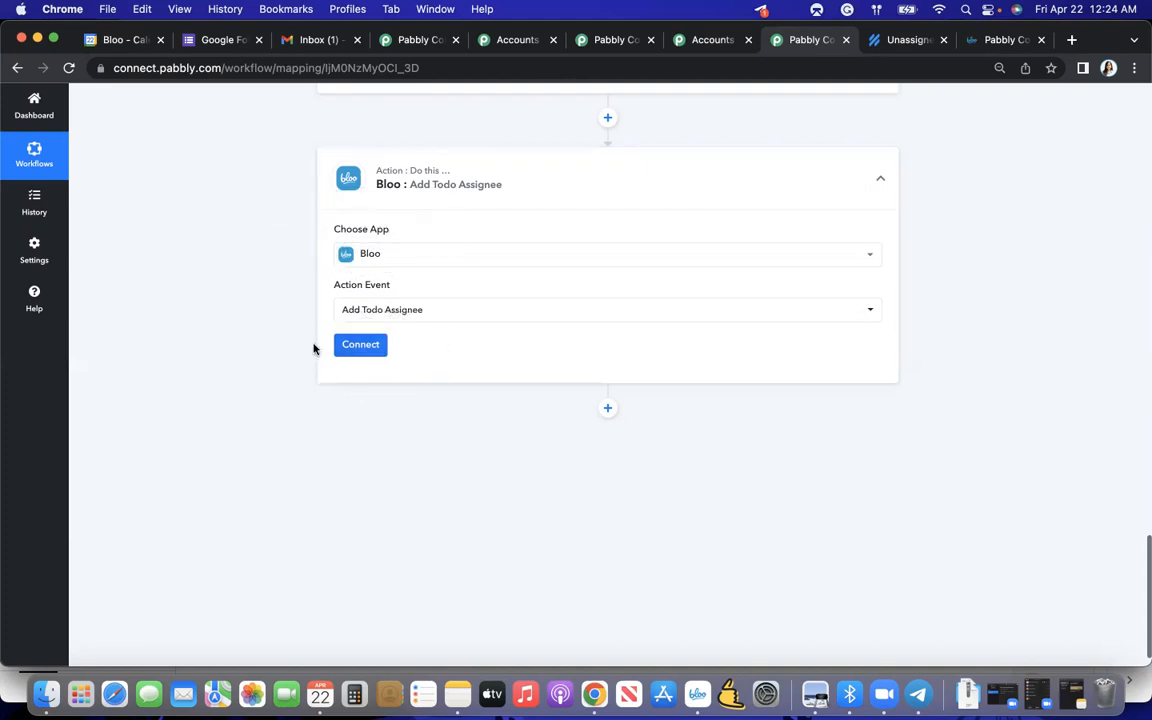
scroll(361, 359, up, 1)
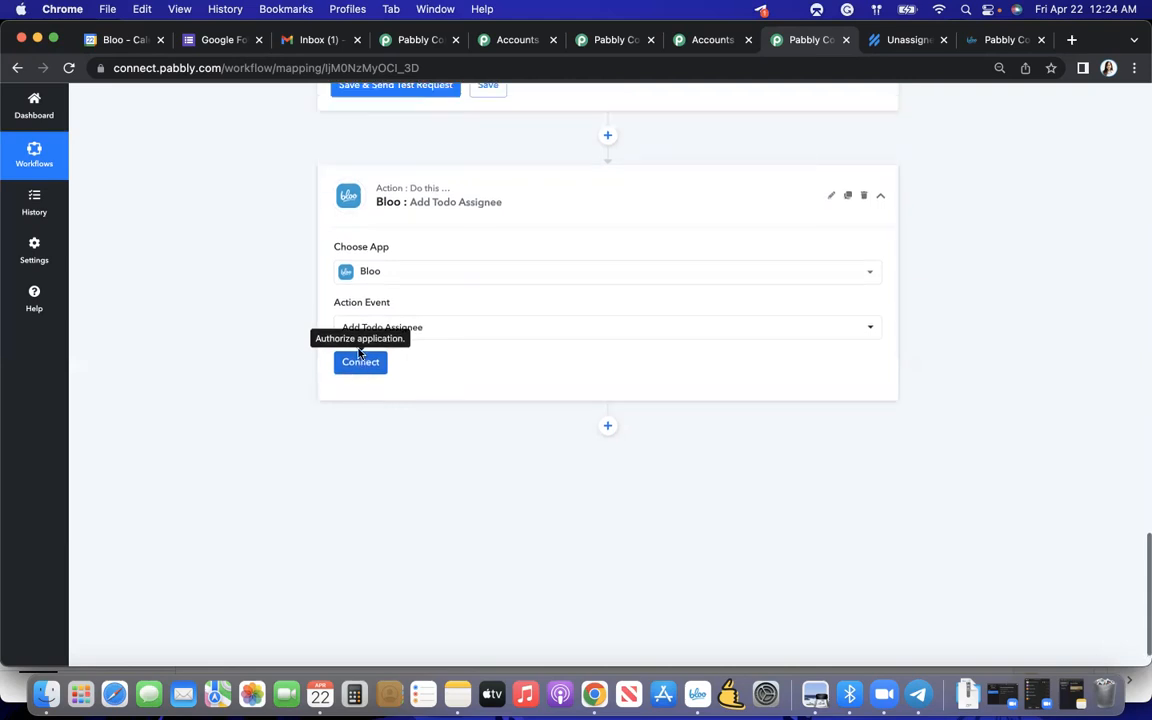
click(361, 372)
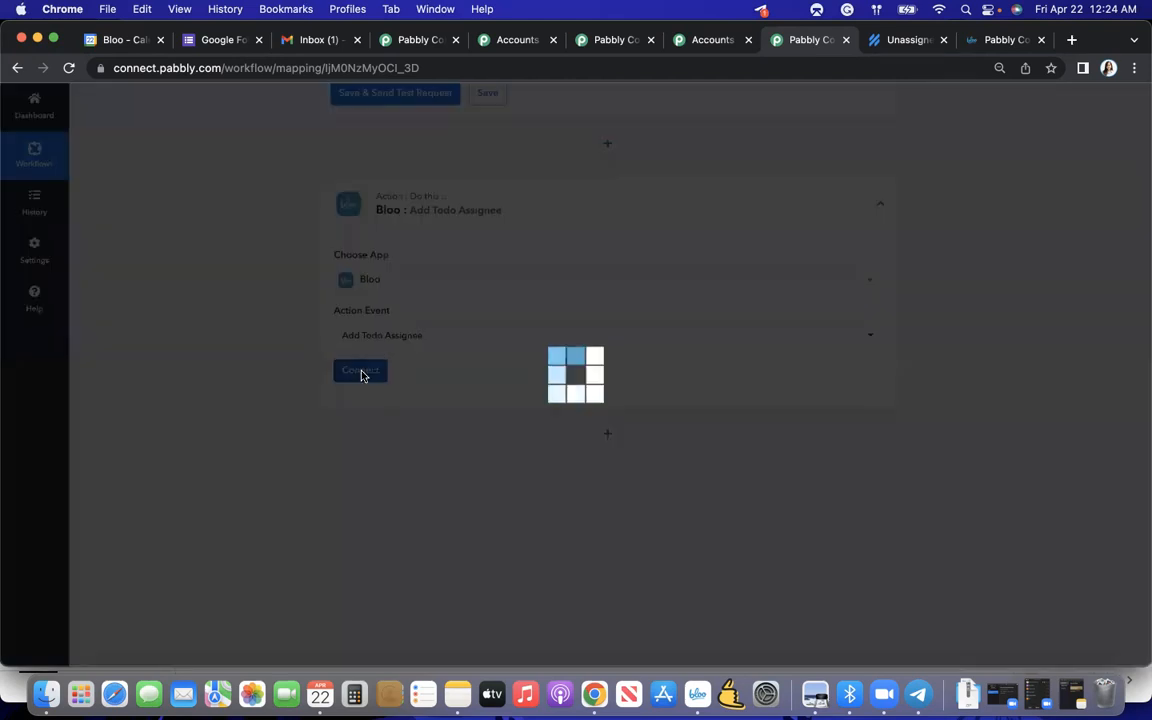
click(548, 369)
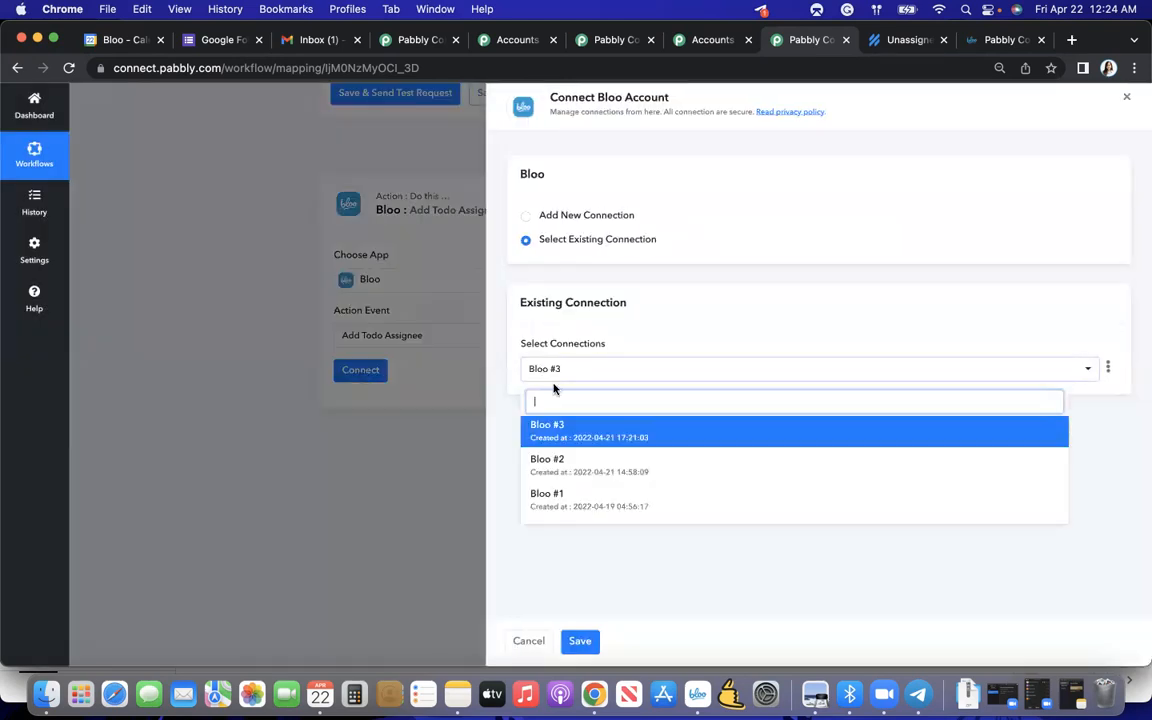
click(548, 434)
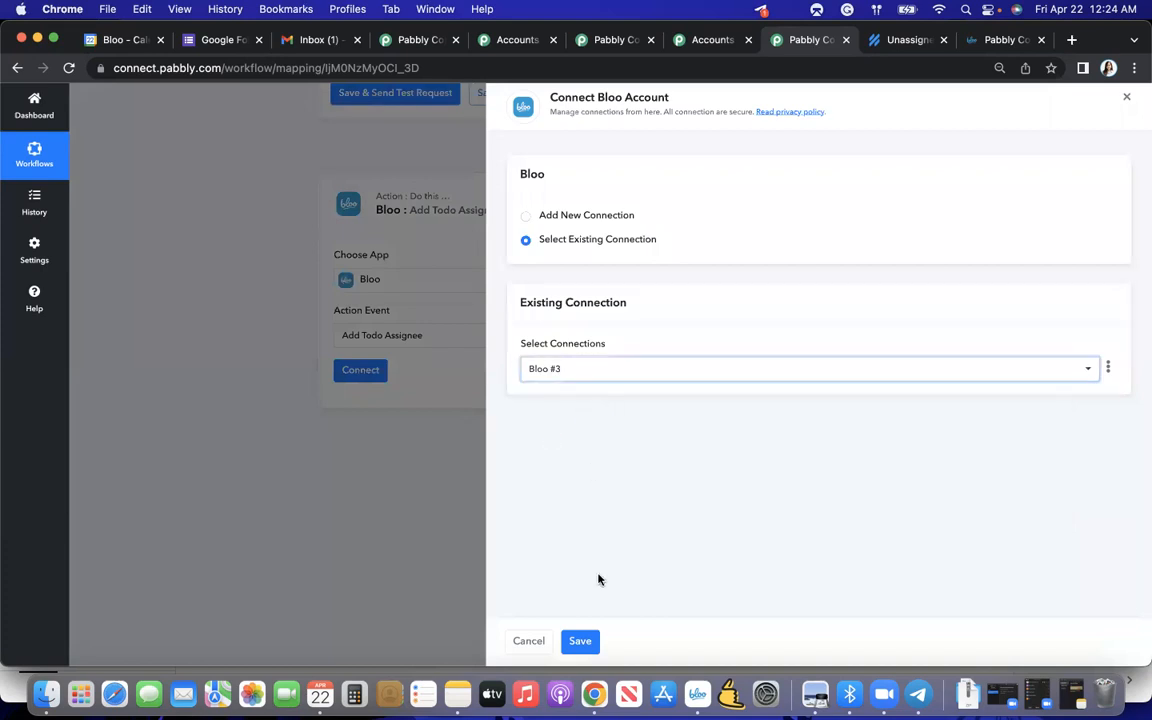
click(579, 643)
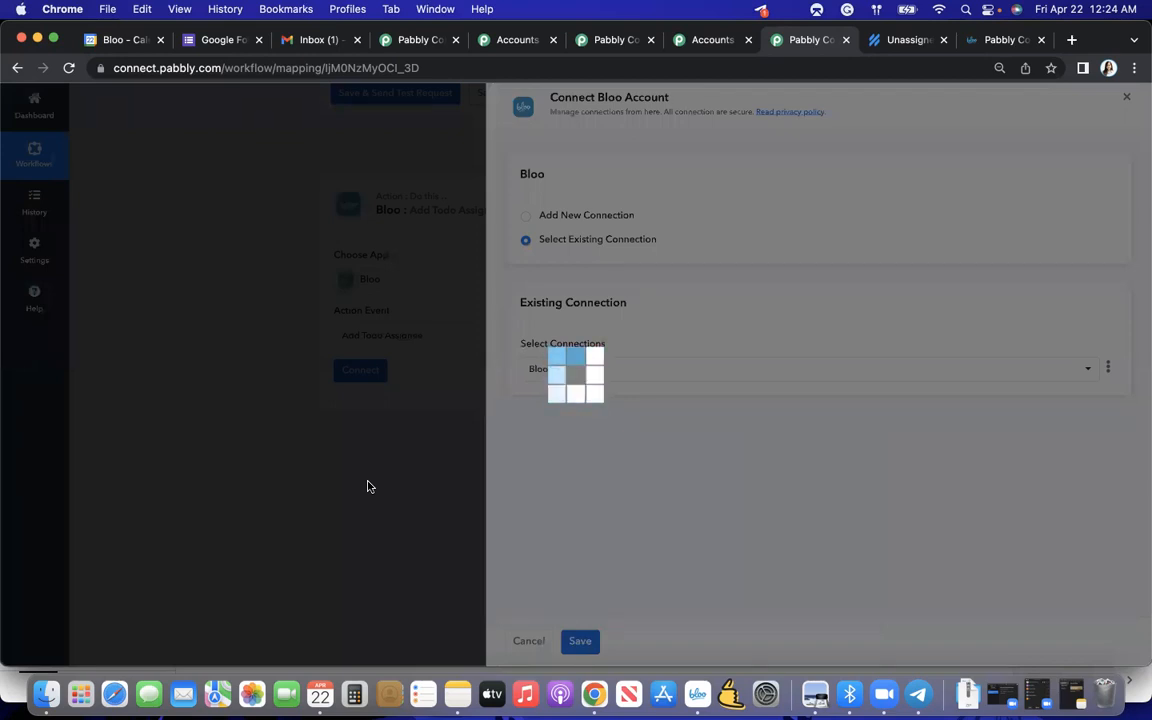
- Set the todo list to Calendar Invites and the todo to How to use Pabbly Connect with Bloo
scroll(368, 486, down, 5)
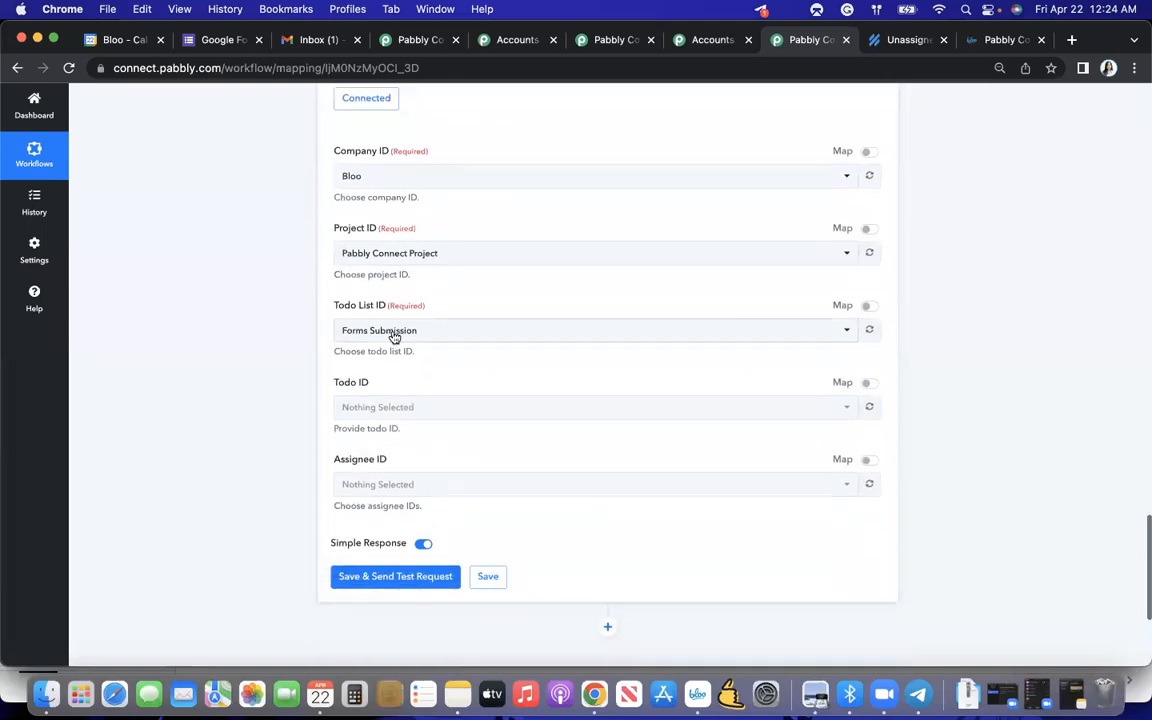
click(395, 337)
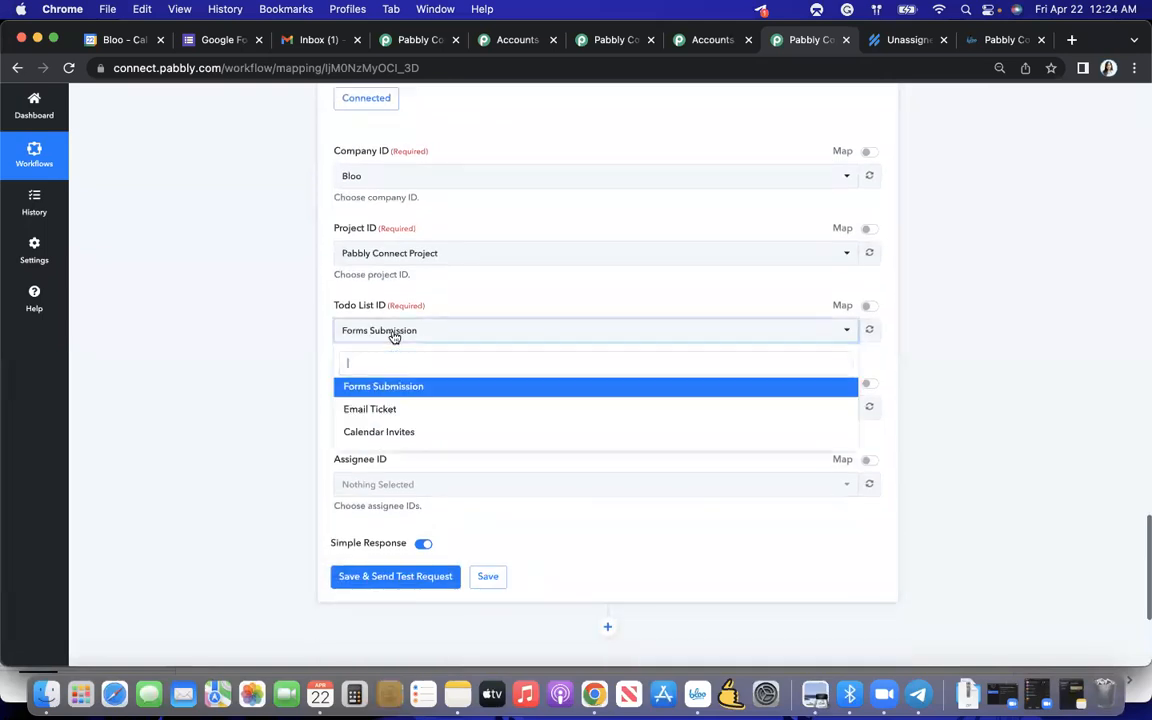
click(392, 433)
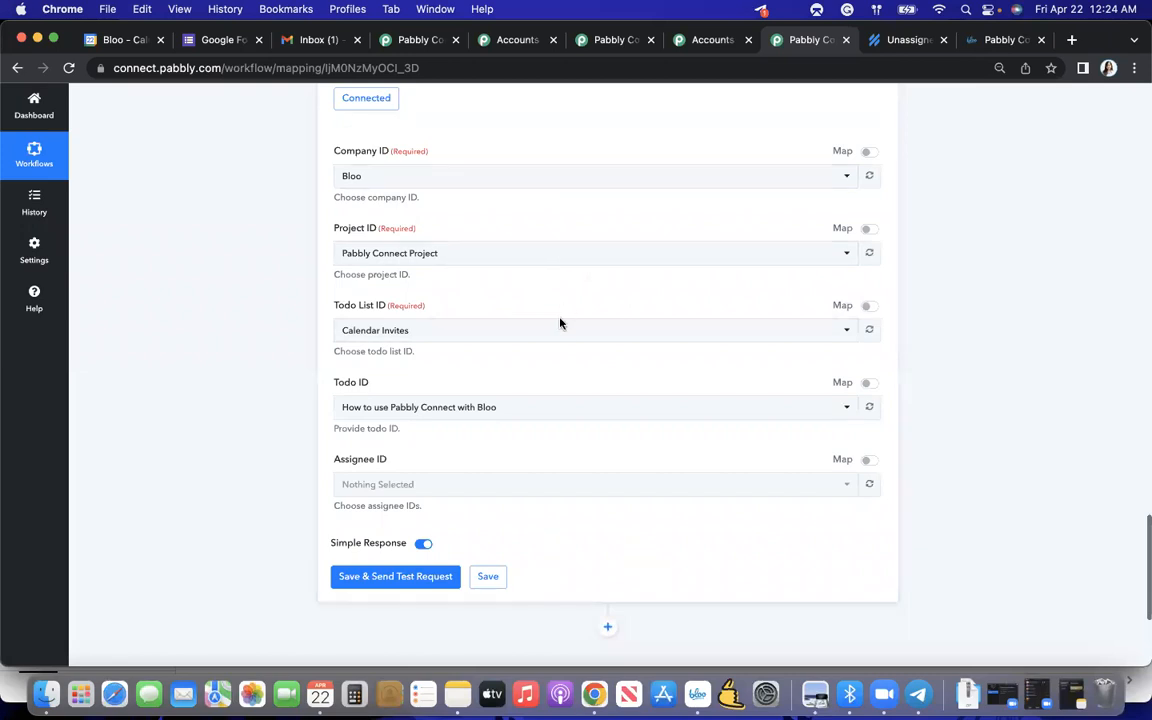
scroll(556, 395, down, 1)
click(522, 343)
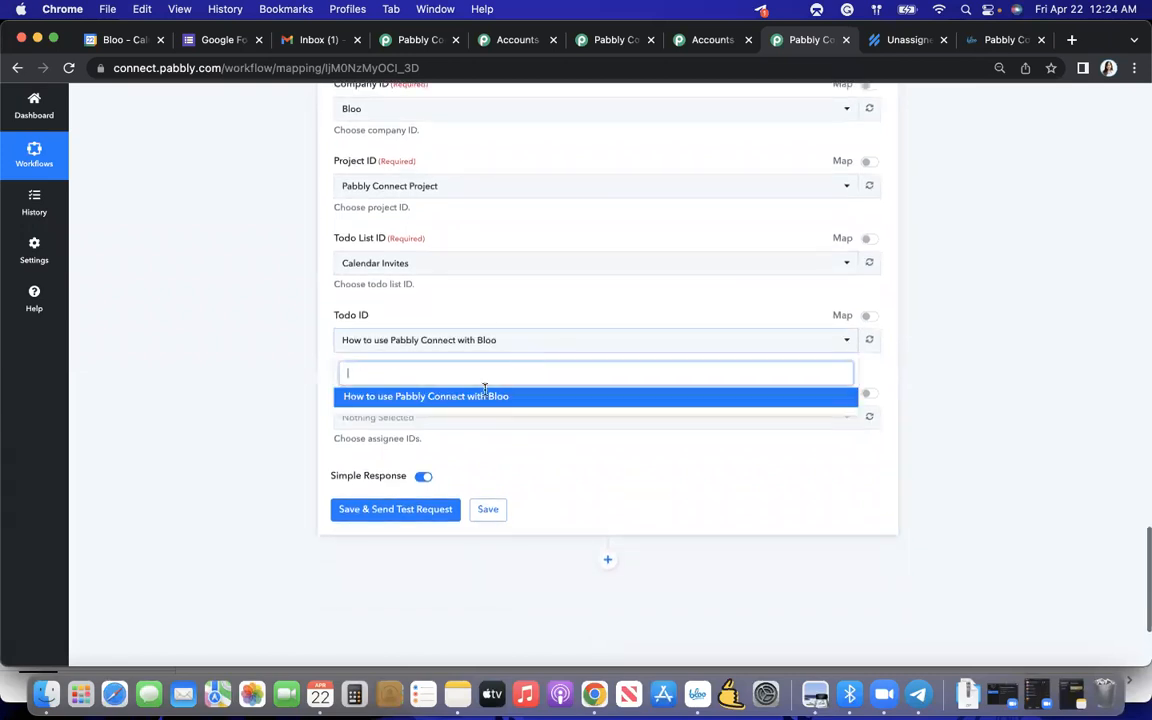
click(447, 398)
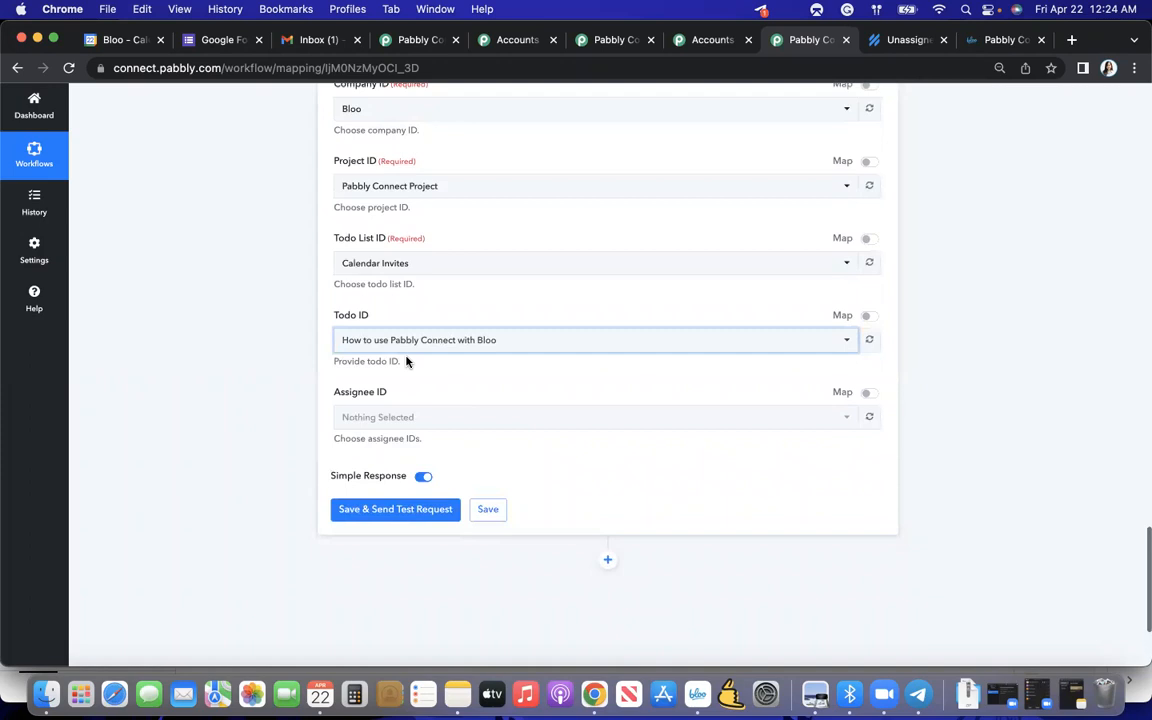
- Choose the project member's e-mail as the assignee, and save the action with a test request
click(415, 416)
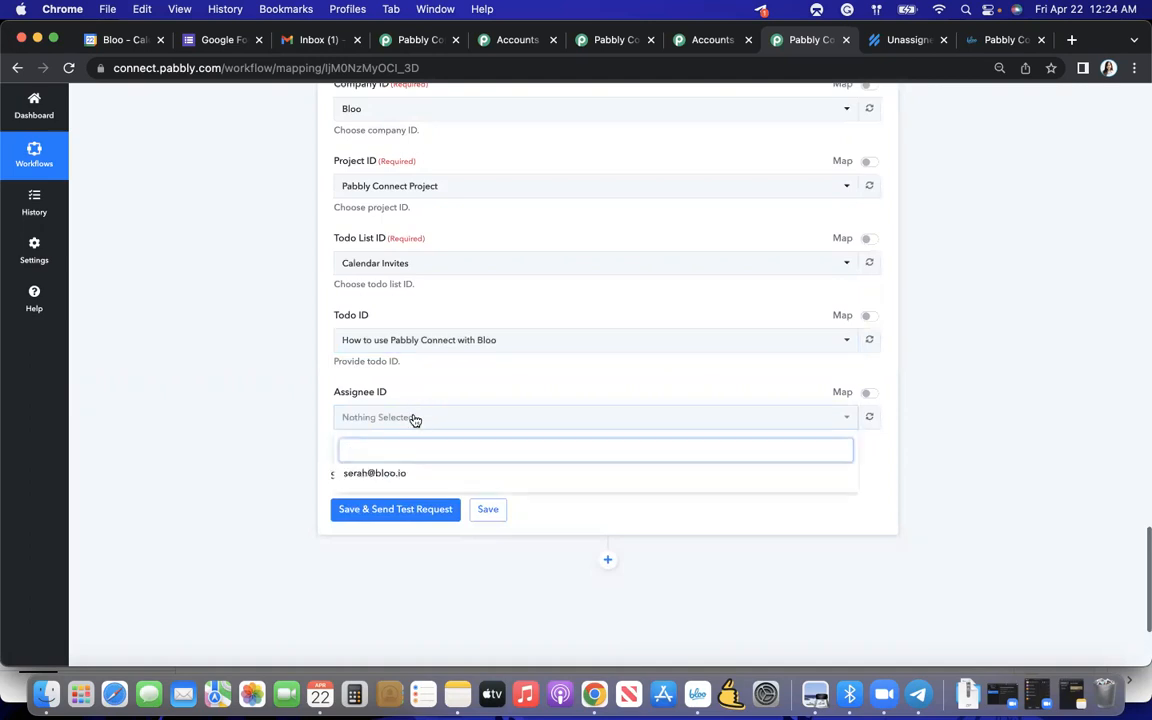
click(371, 473)
click(295, 453)
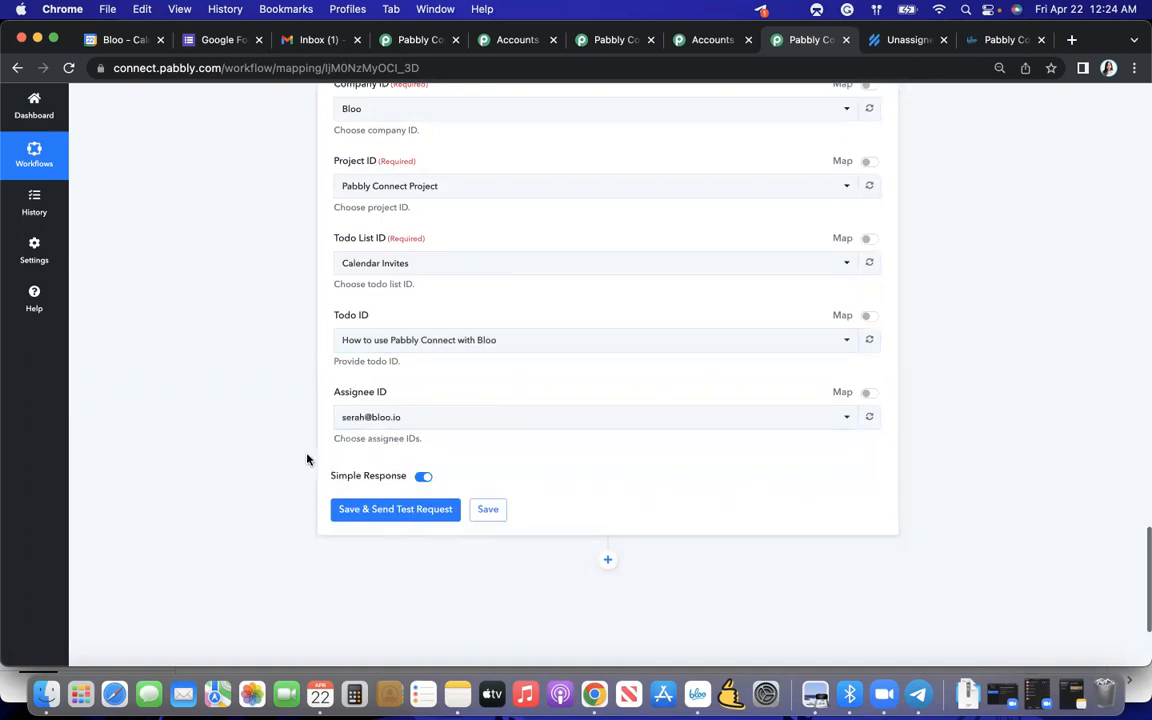
click(390, 512)
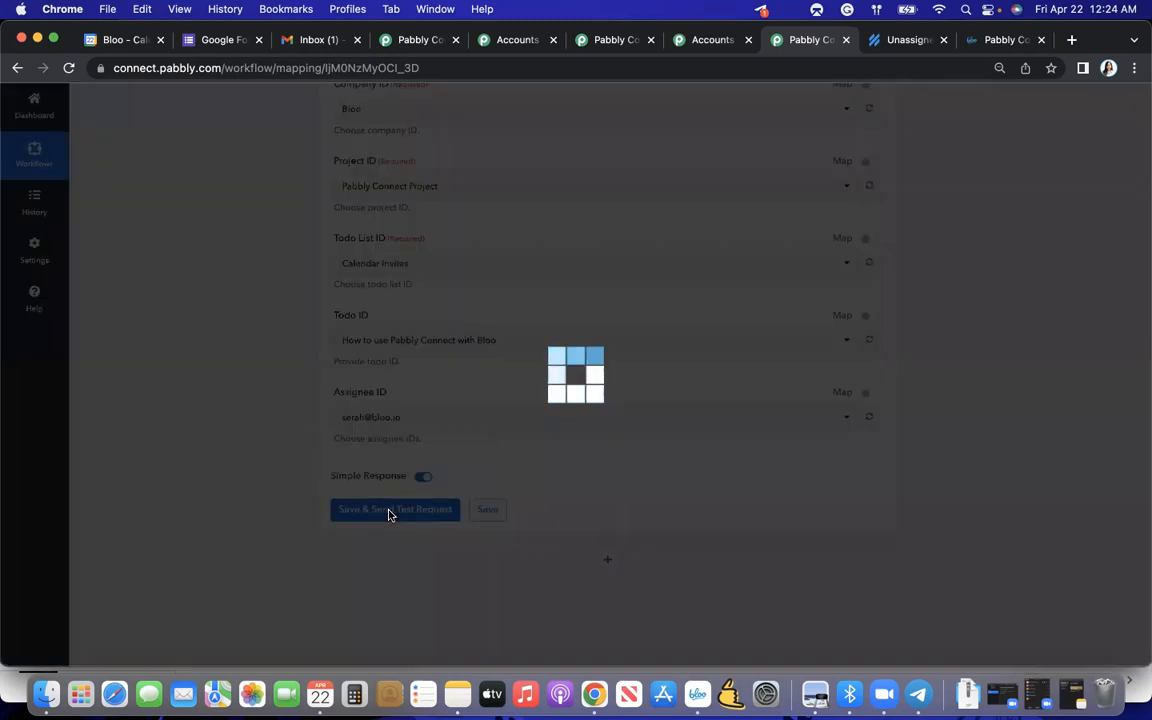
scroll(390, 513, down, 1)
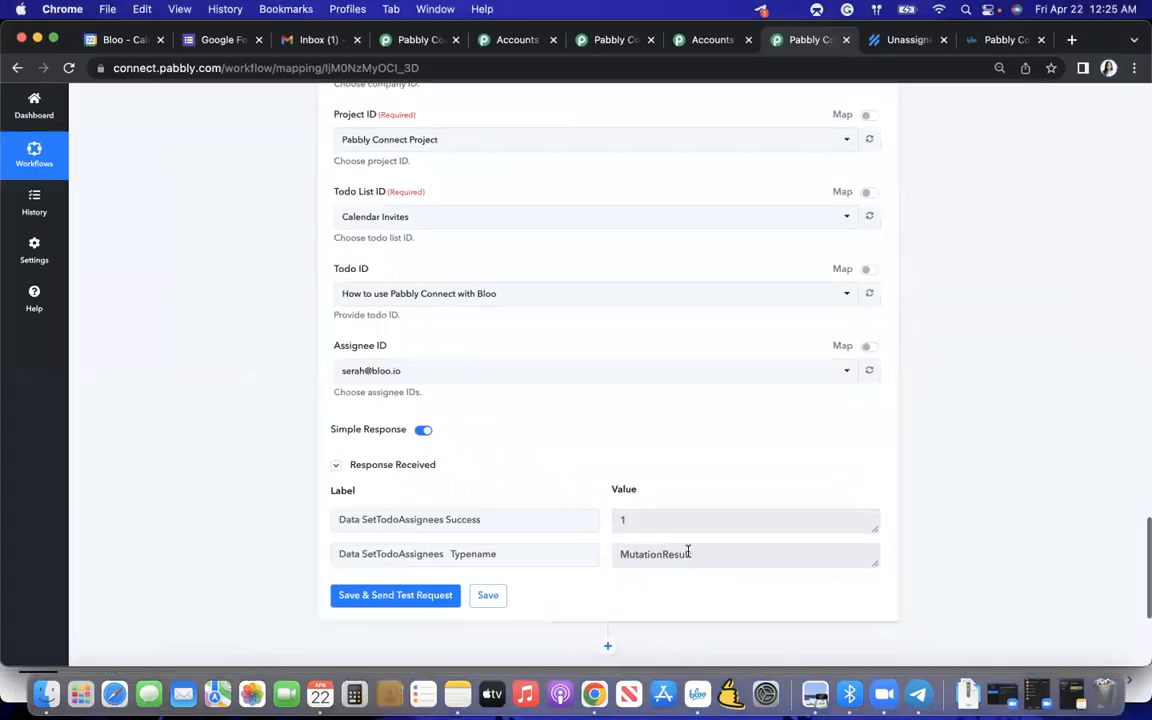
- Switch to Bloo to check the assignee on the Calendar Invites todo, and return to Pabbly Connect
key(ctrl+Up)
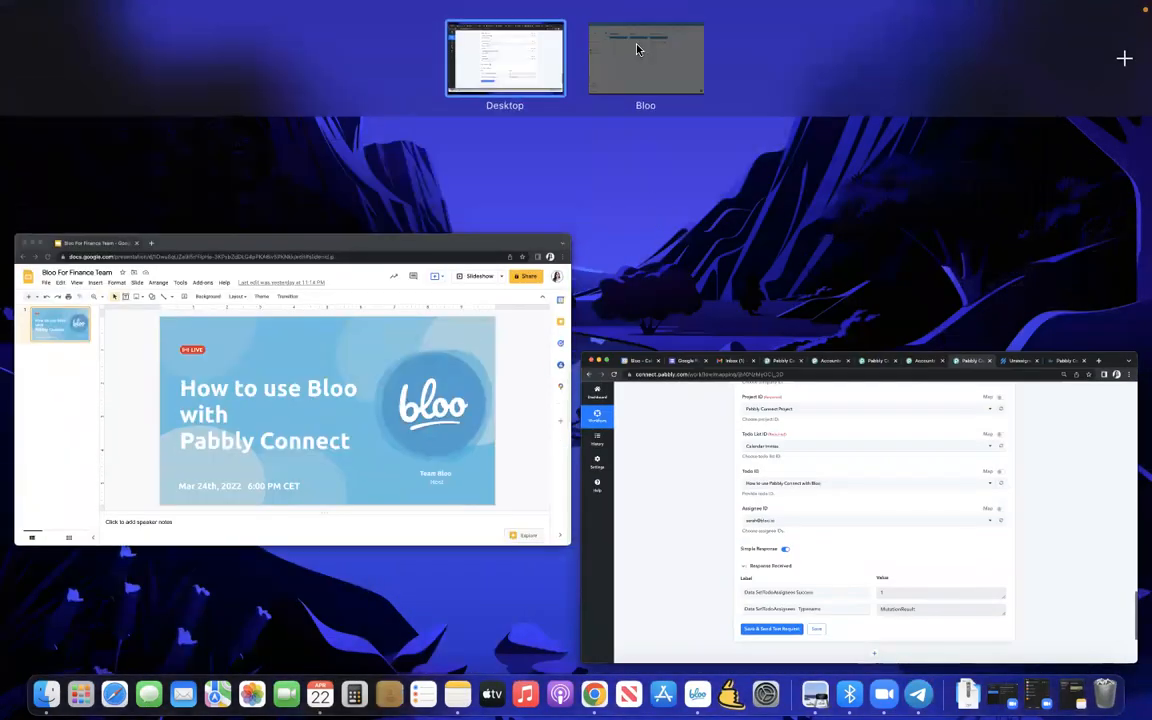
click(638, 46)
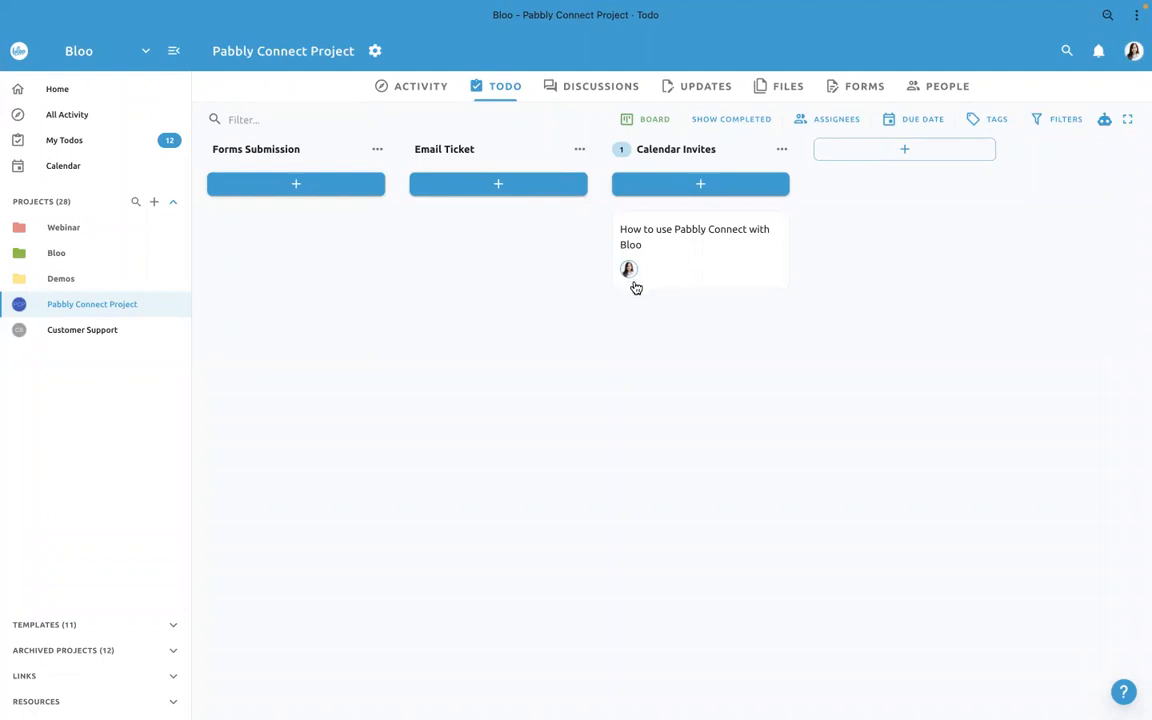
key(ctrl+Up)
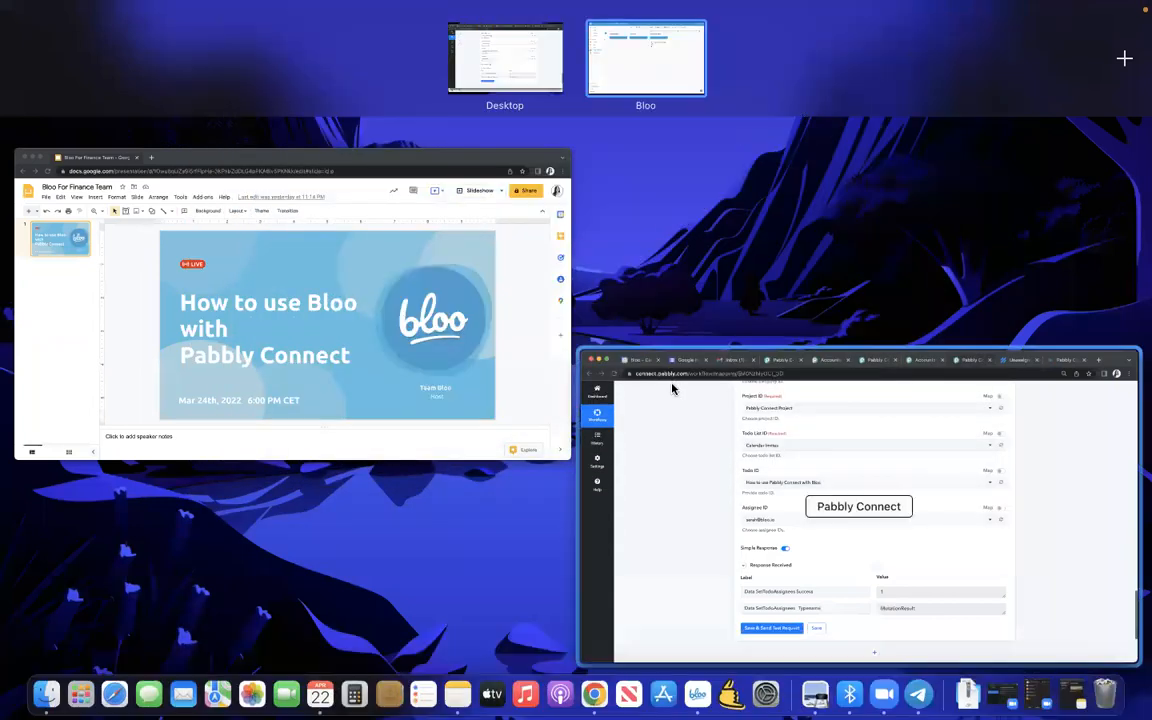
click(670, 387)
- Save the Add Todo Assignee action and the Create Todo action of the workflow
click(500, 596)
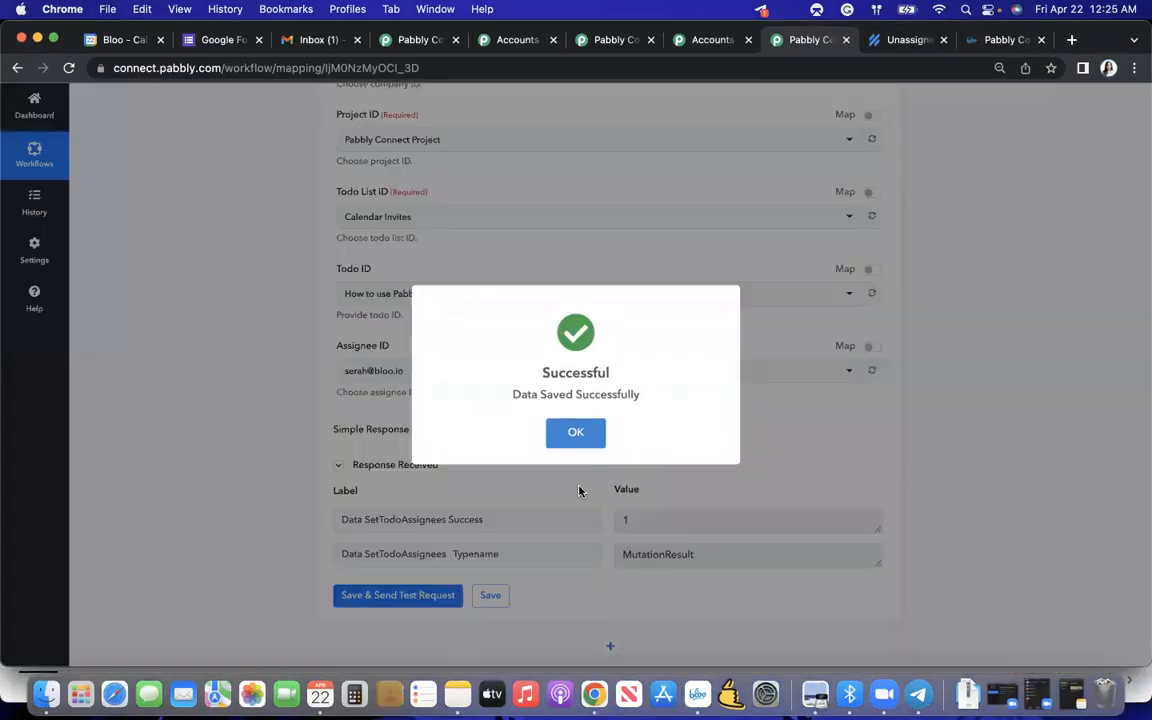
click(574, 436)
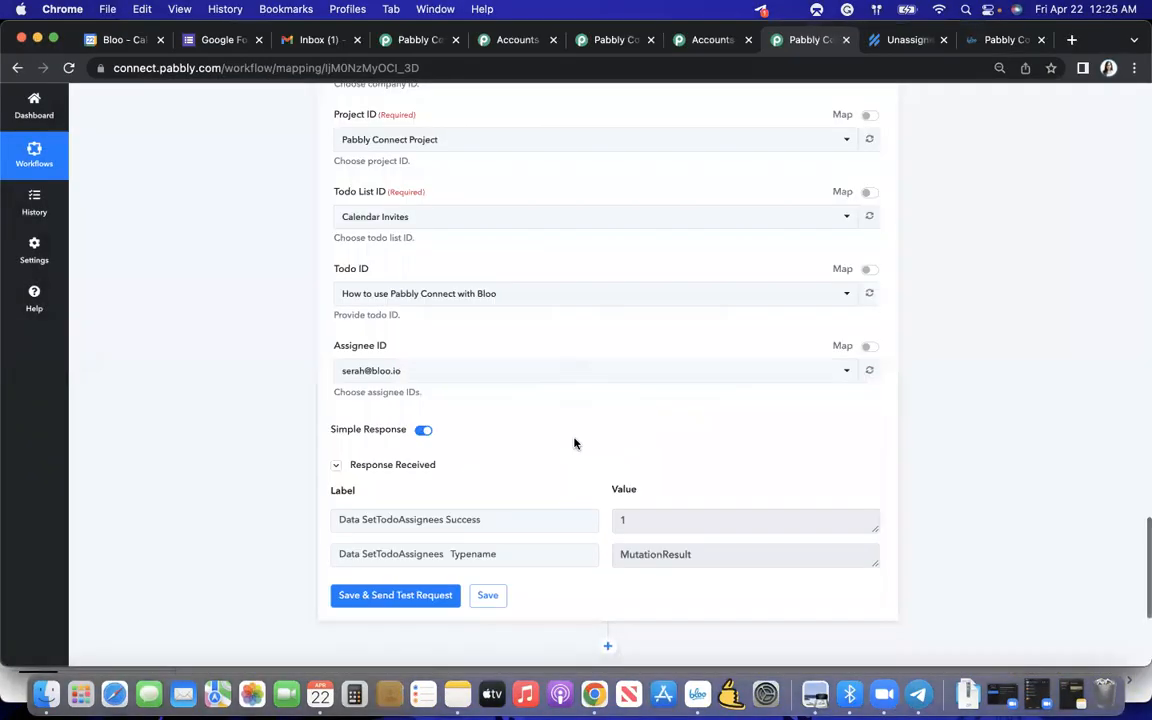
scroll(575, 443, up, 5)
scroll(575, 443, up, 6)
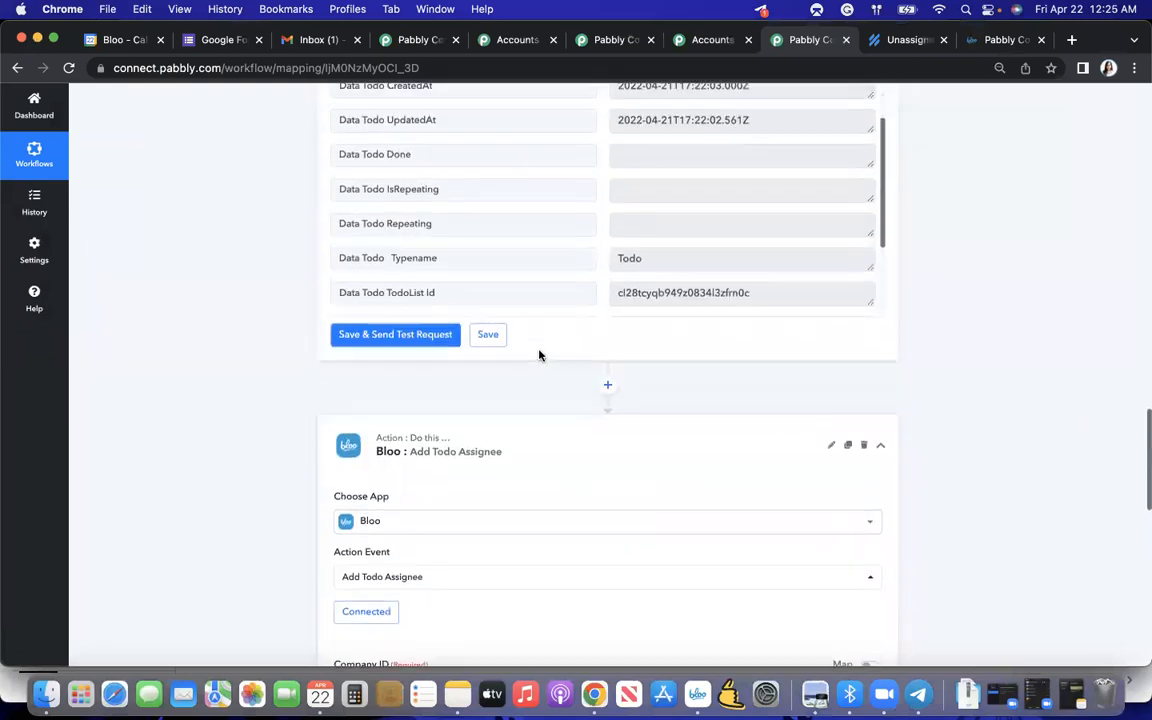
click(497, 339)
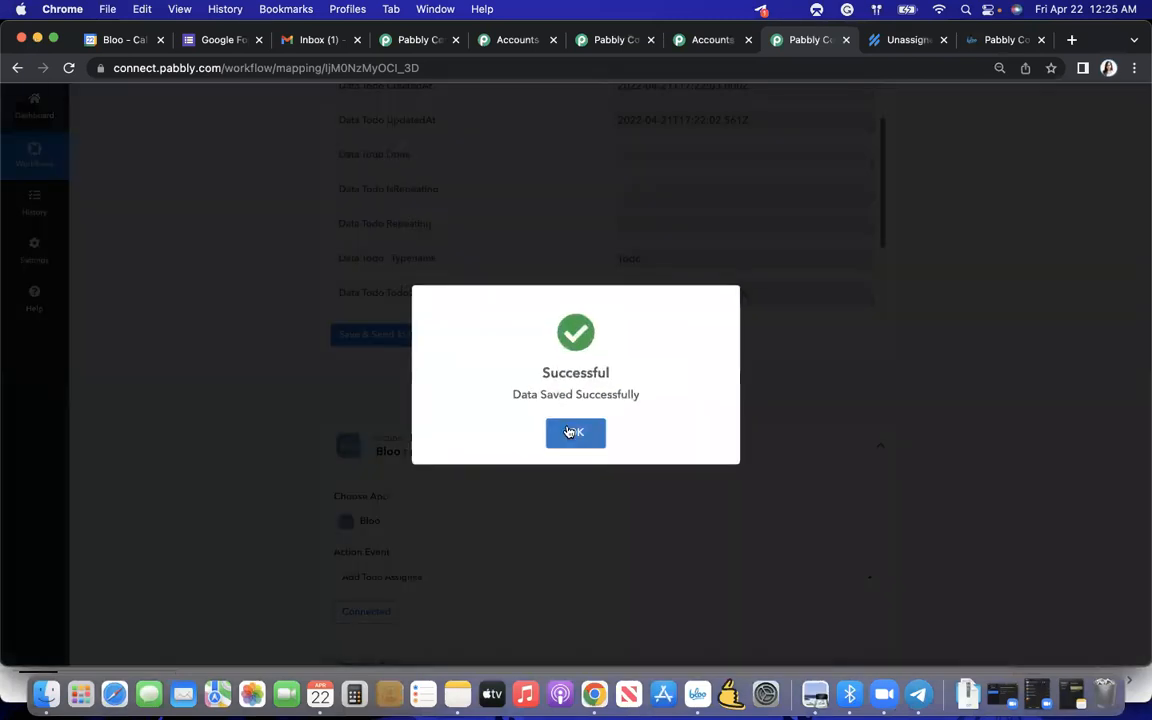
click(568, 431)
- Save the Google Calendar New Event trigger at the start of the workflow
scroll(568, 430, up, 10)
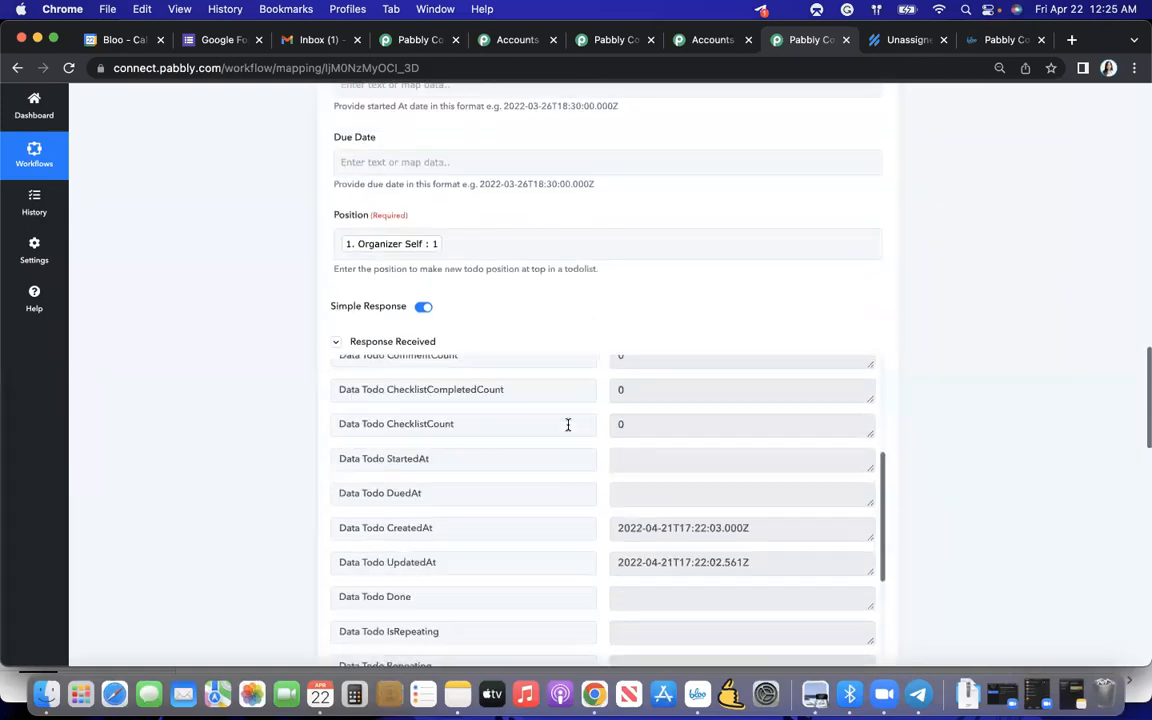
scroll(590, 341, up, 5)
scroll(590, 342, up, 8)
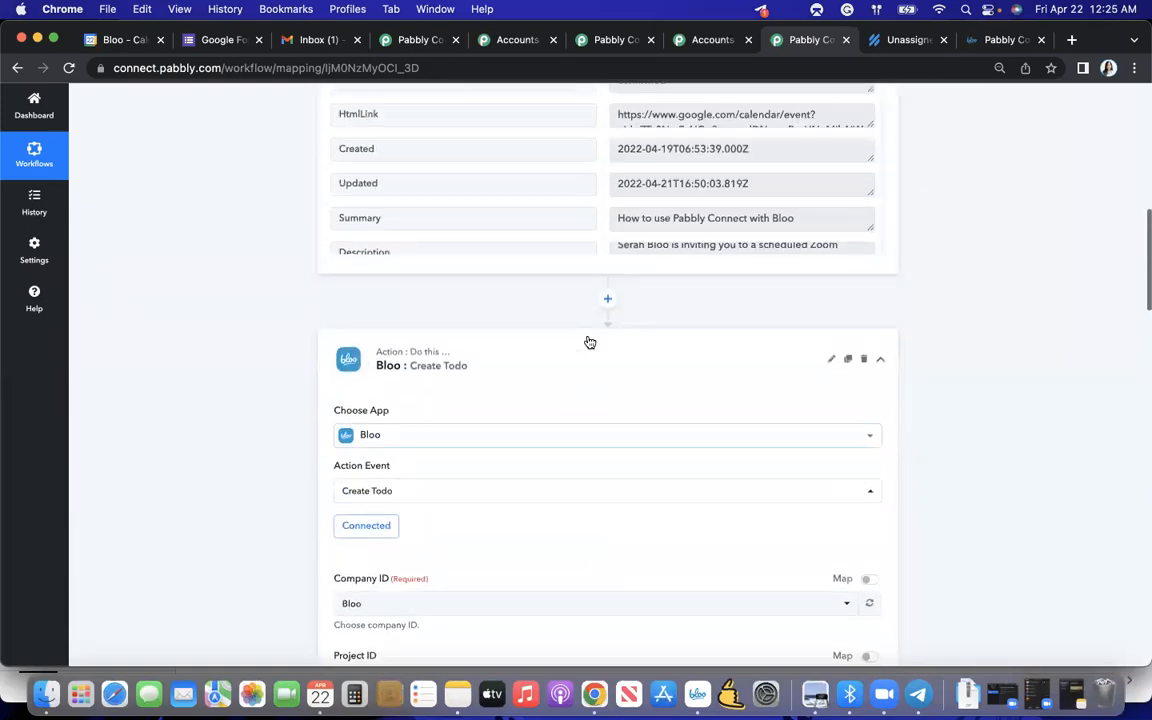
click(488, 177)
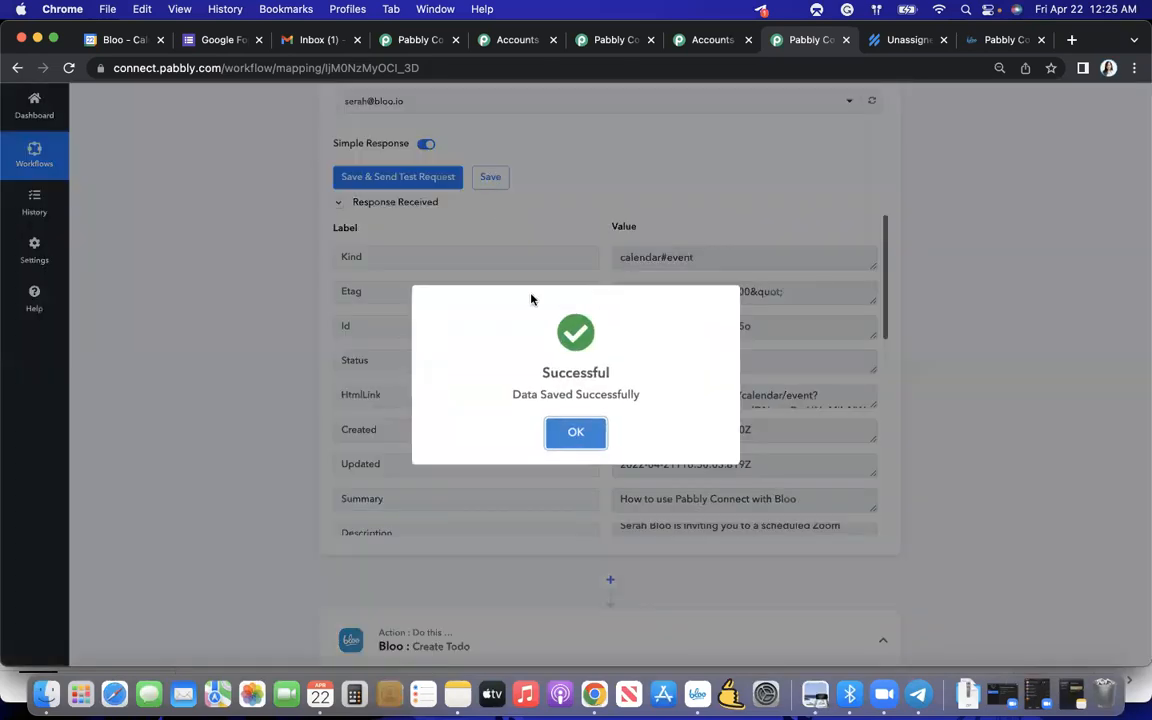
click(576, 432)
- Open the Pabbly Connect dashboard and review the workflows in the Home folder with their applications and task consumption
scroll(573, 224, up, 8)
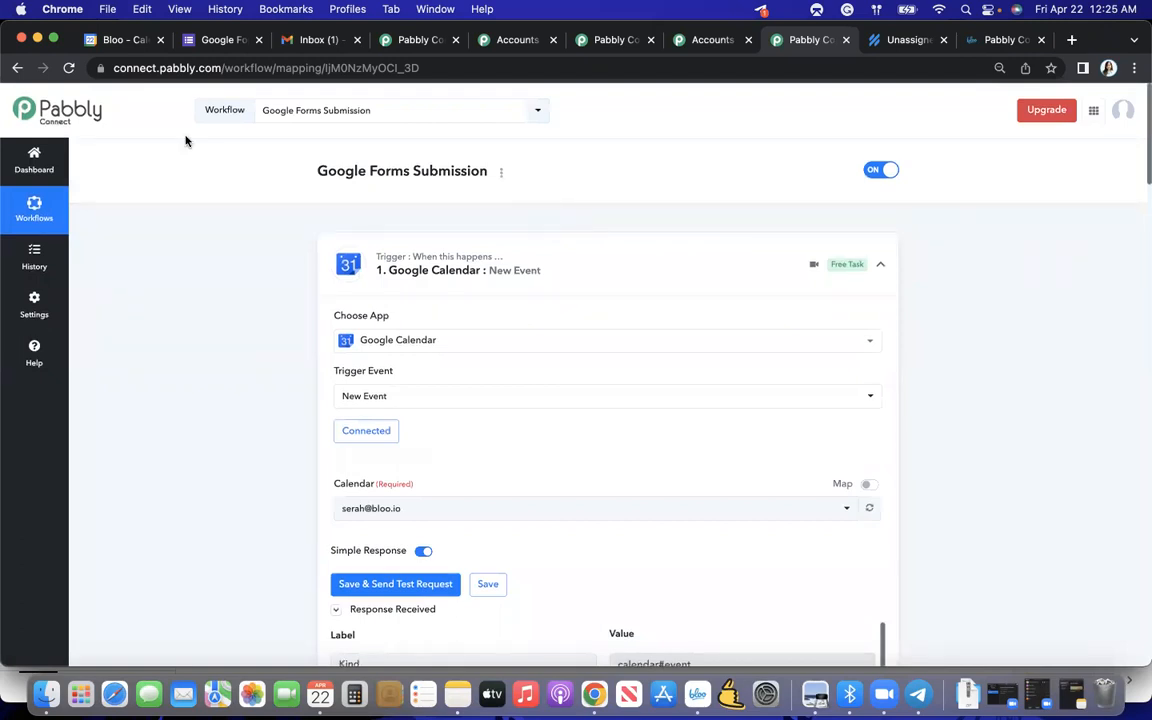
click(45, 150)
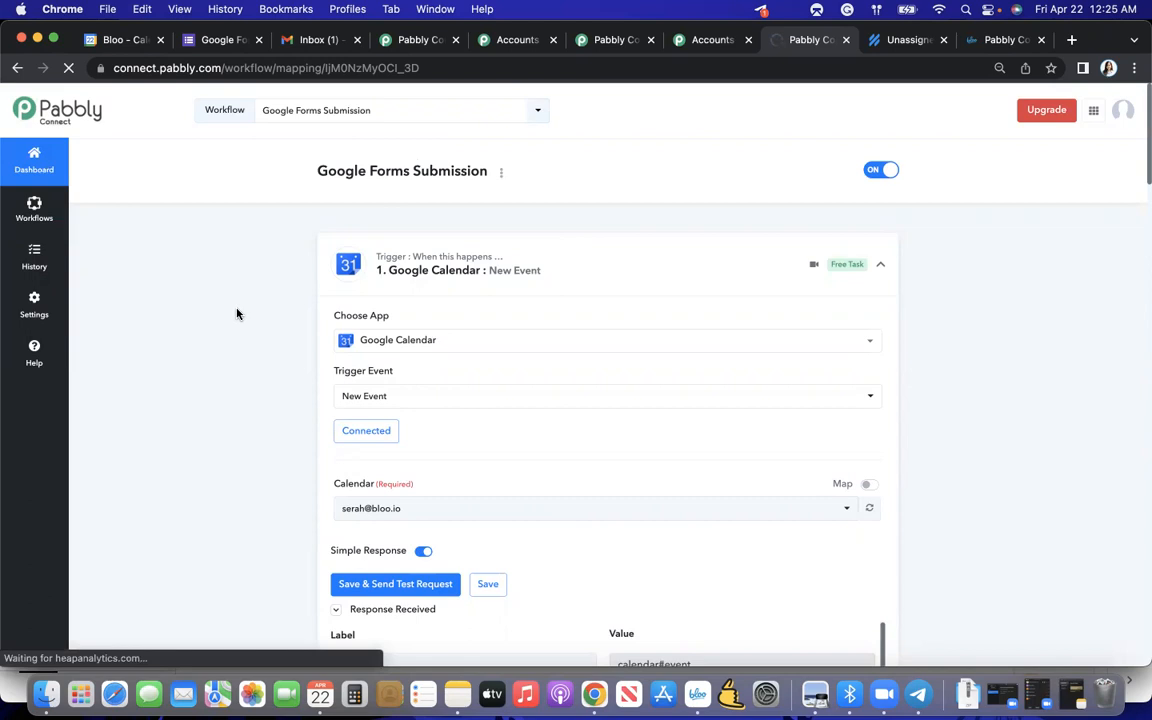
scroll(563, 393, down, 1)
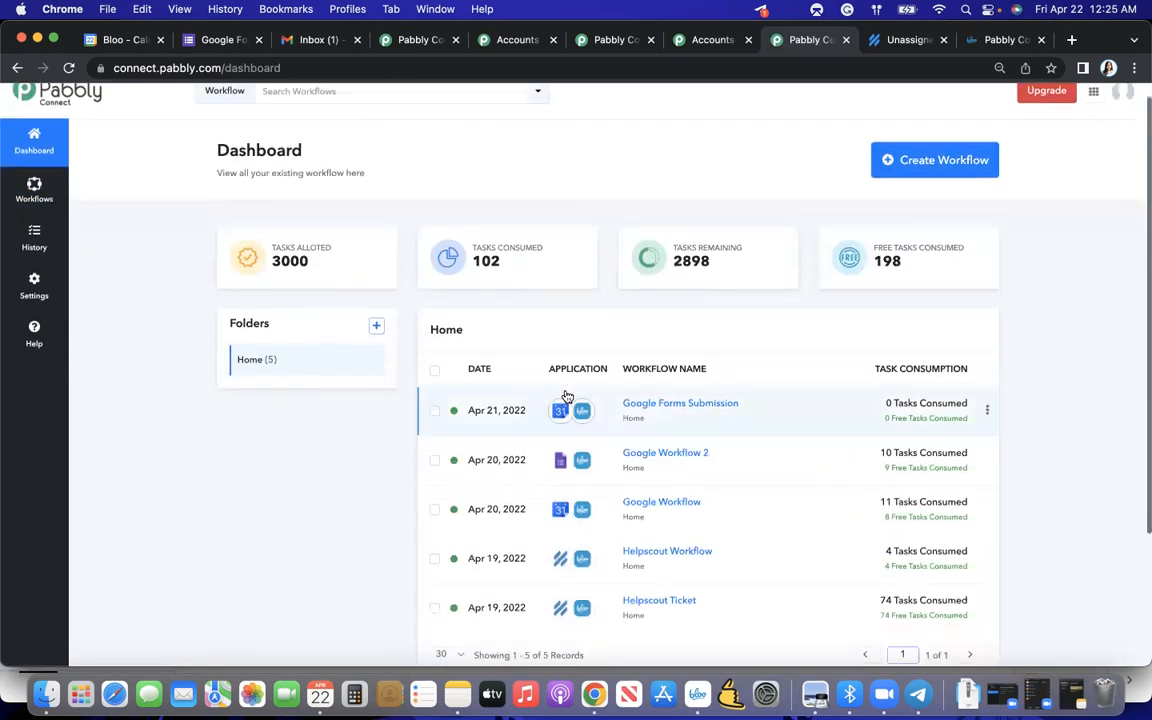
scroll(577, 390, down, 3)
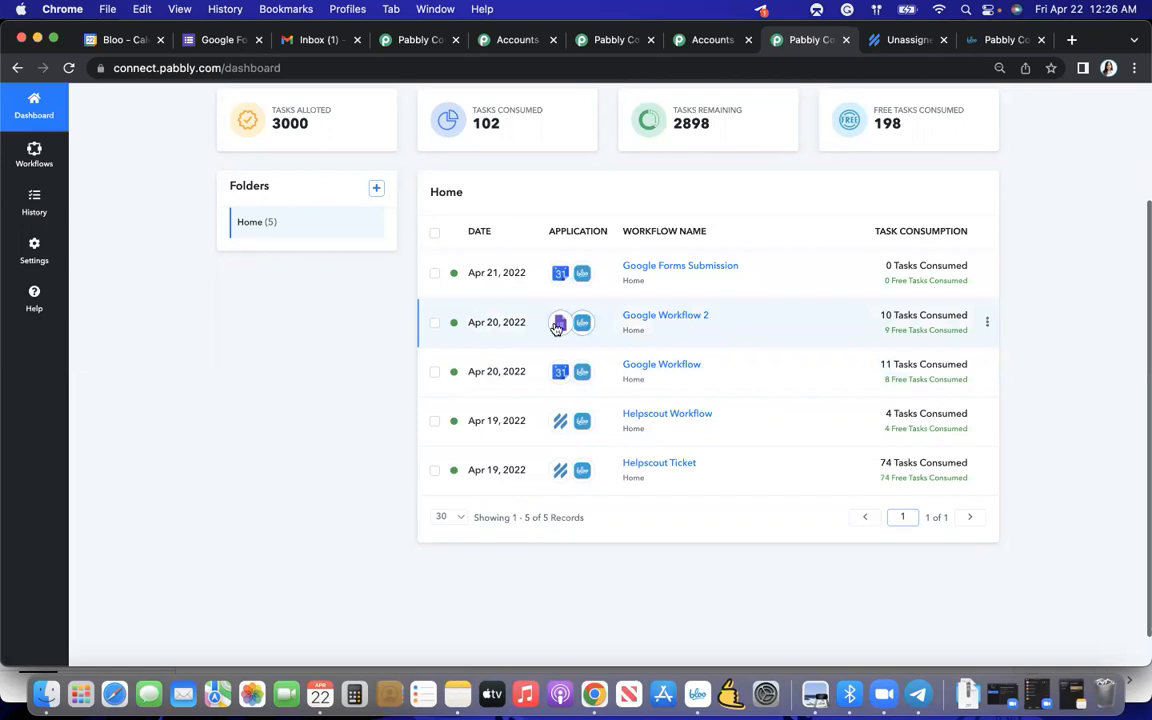
scroll(566, 369, up, 3)
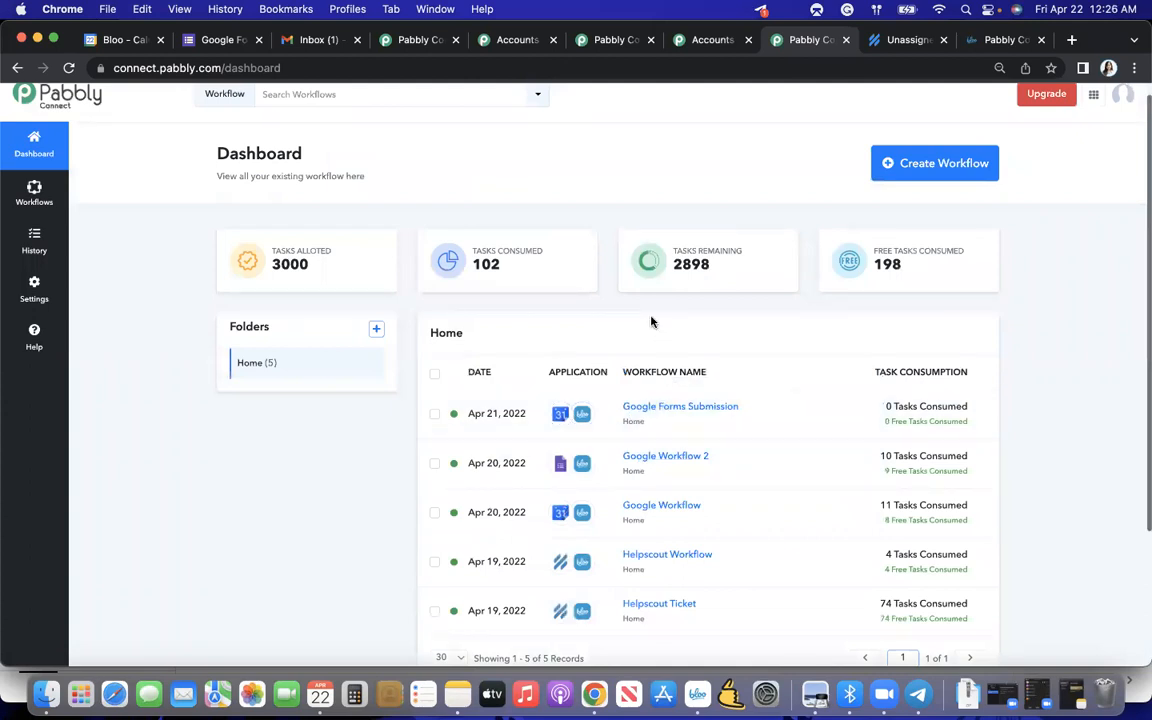
scroll(652, 318, down, 1)
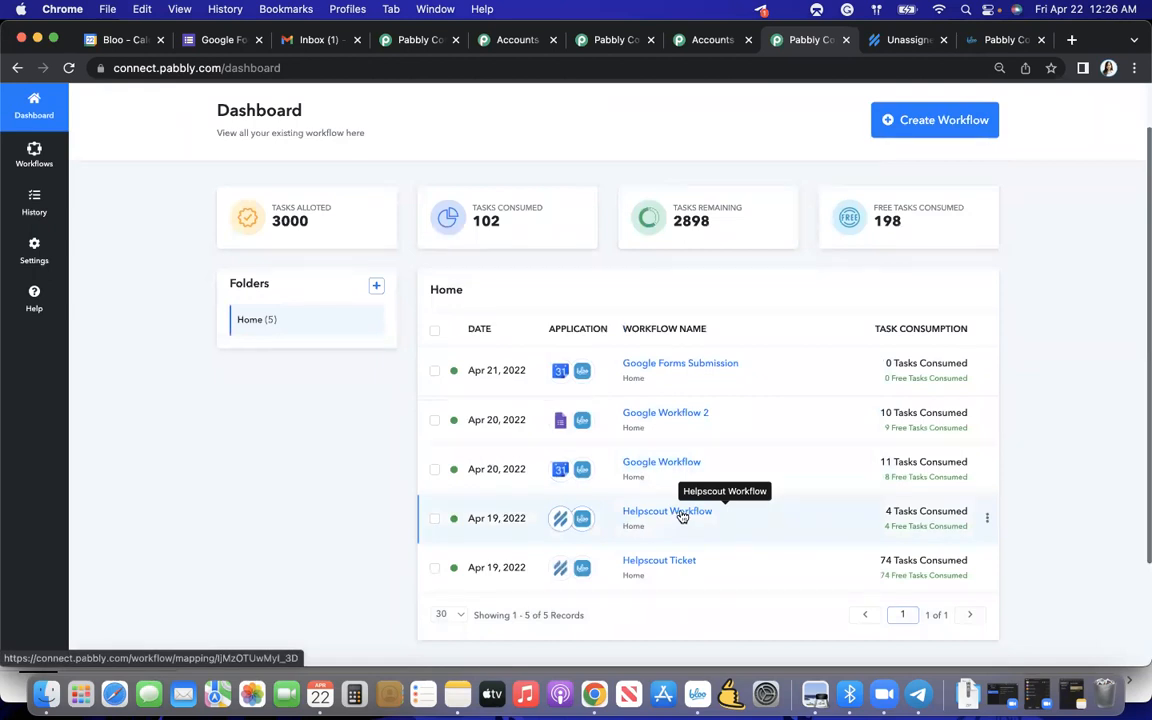
scroll(615, 328, up, 1)
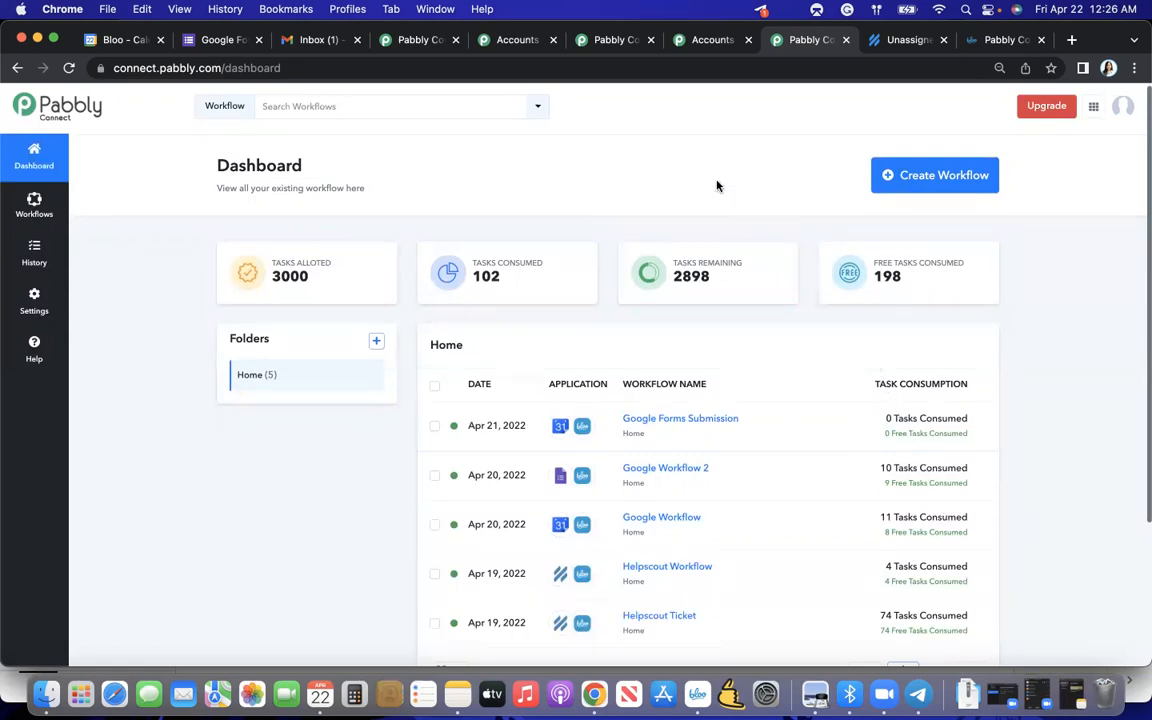
click(630, 42)
click(676, 43)
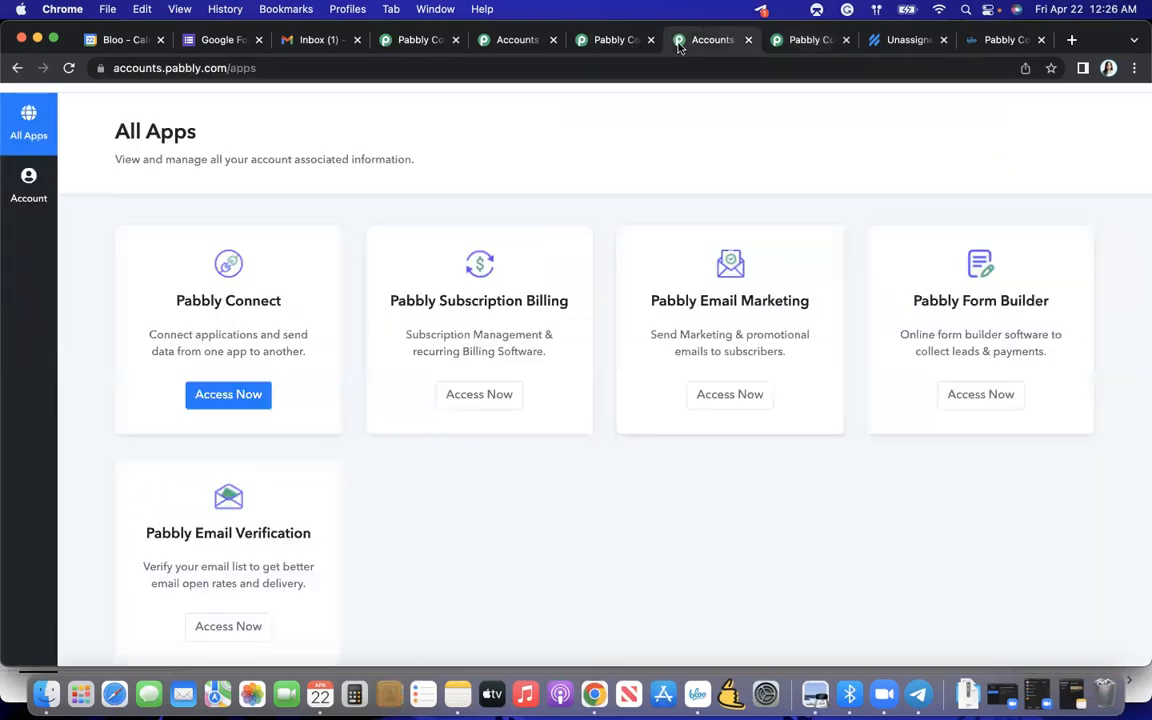
click(514, 41)
click(440, 42)
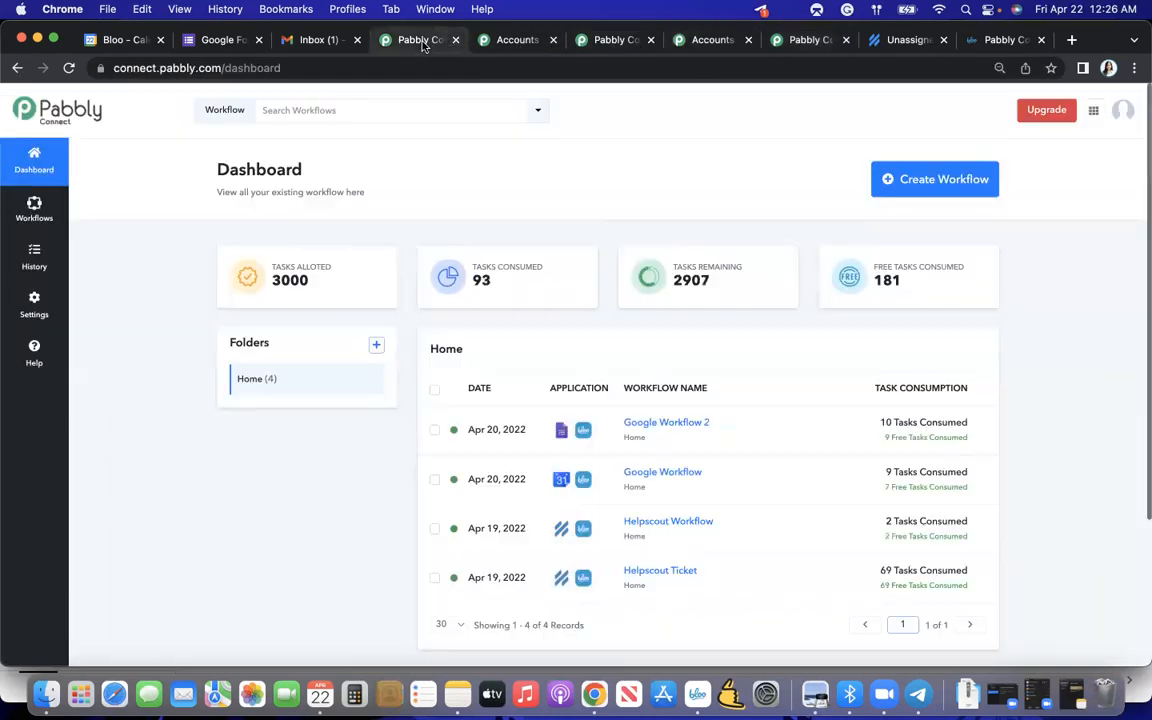
click(790, 42)
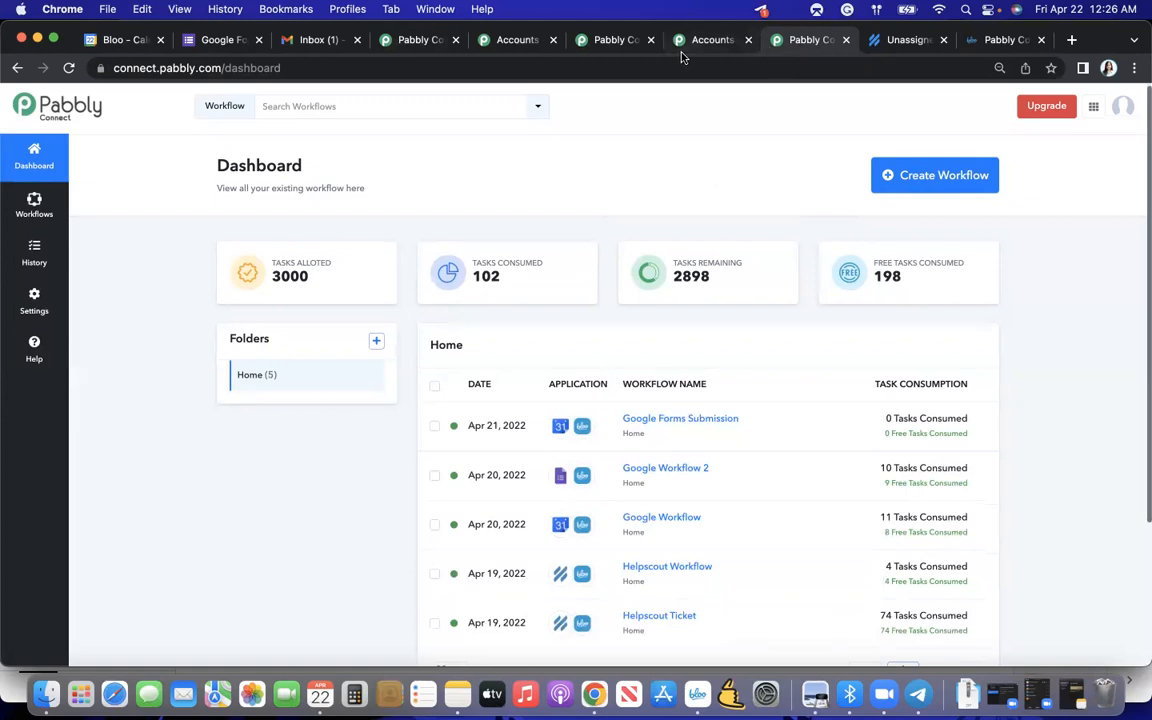
click(416, 40)
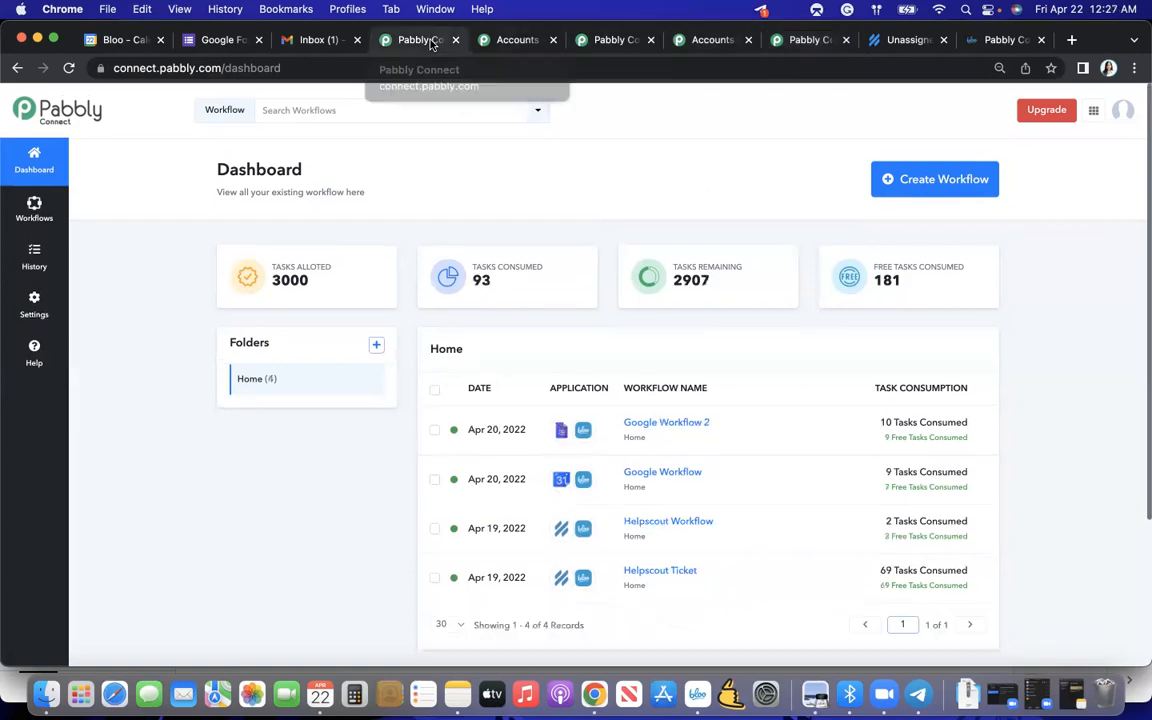
- Open Pabbly's Bloo Integrations page in a new browser tab, search the connectable apps for slack, and open the Bloo and Slack integration page
click(1071, 40)
text(pabbly.com/connect-onetime)
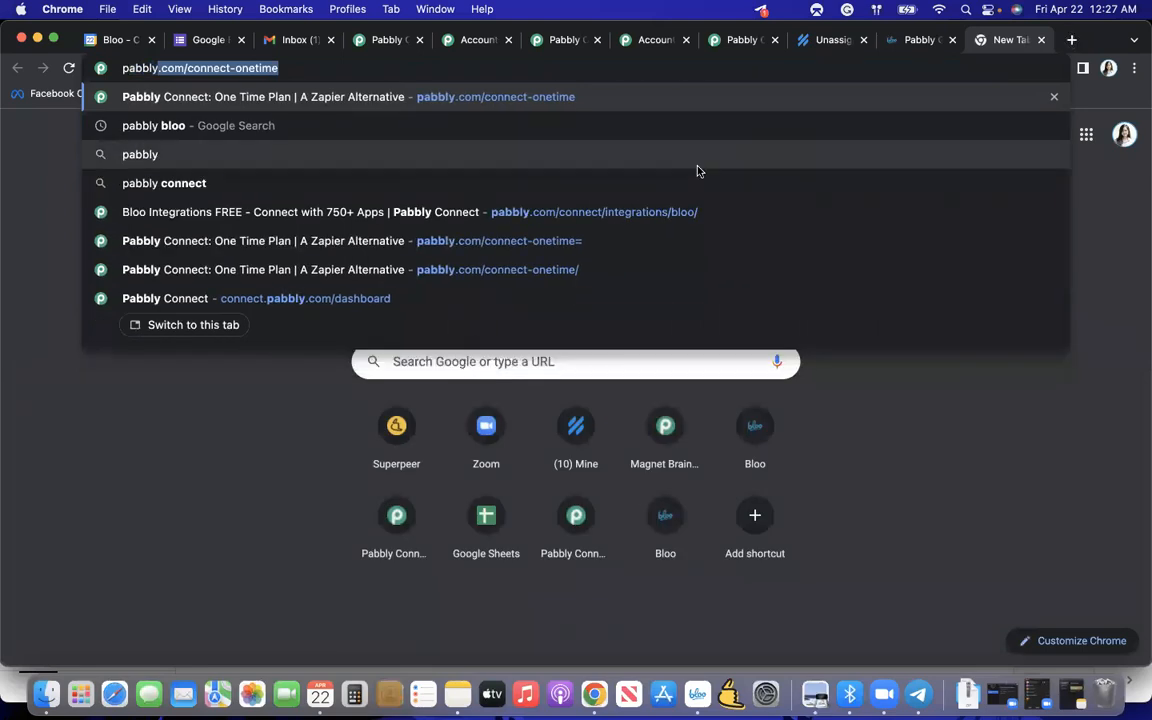
click(681, 211)
click(697, 393)
text(slack)
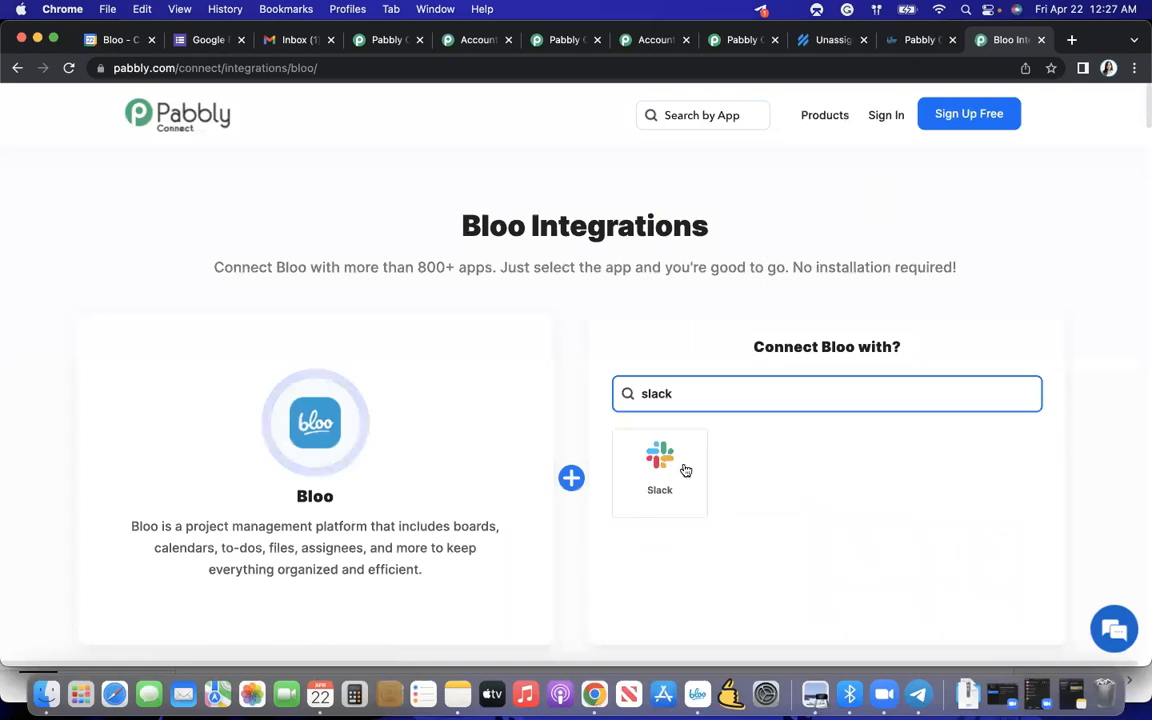
click(664, 476)
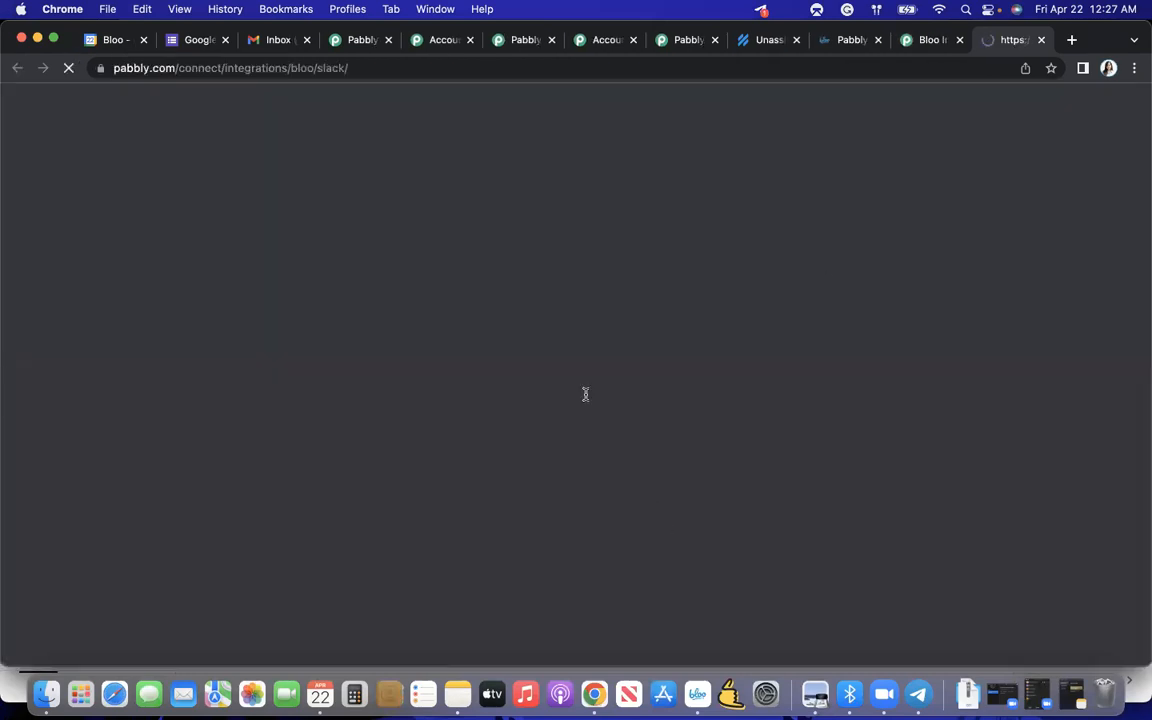
- Examine the ready-to-use Bloo and Slack integrations, loading more entries to see which triggers and actions are paired
scroll(586, 393, down, 8)
scroll(586, 399, down, 4)
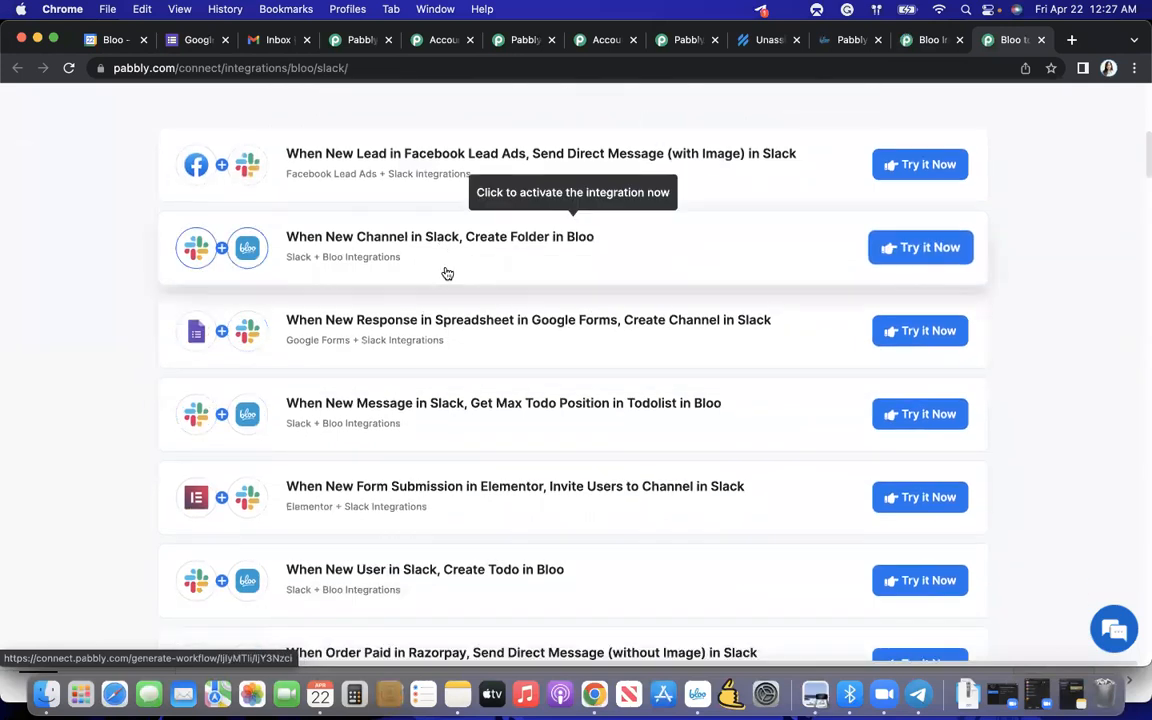
scroll(488, 340, down, 3)
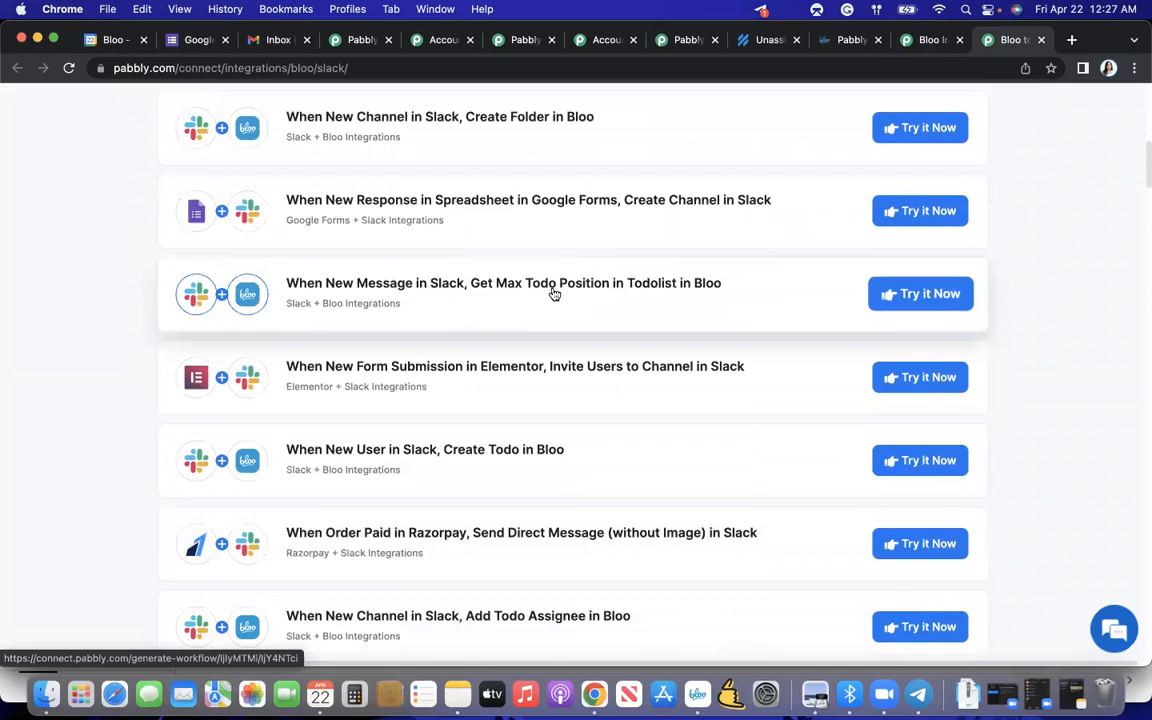
scroll(517, 306, down, 3)
scroll(519, 306, down, 2)
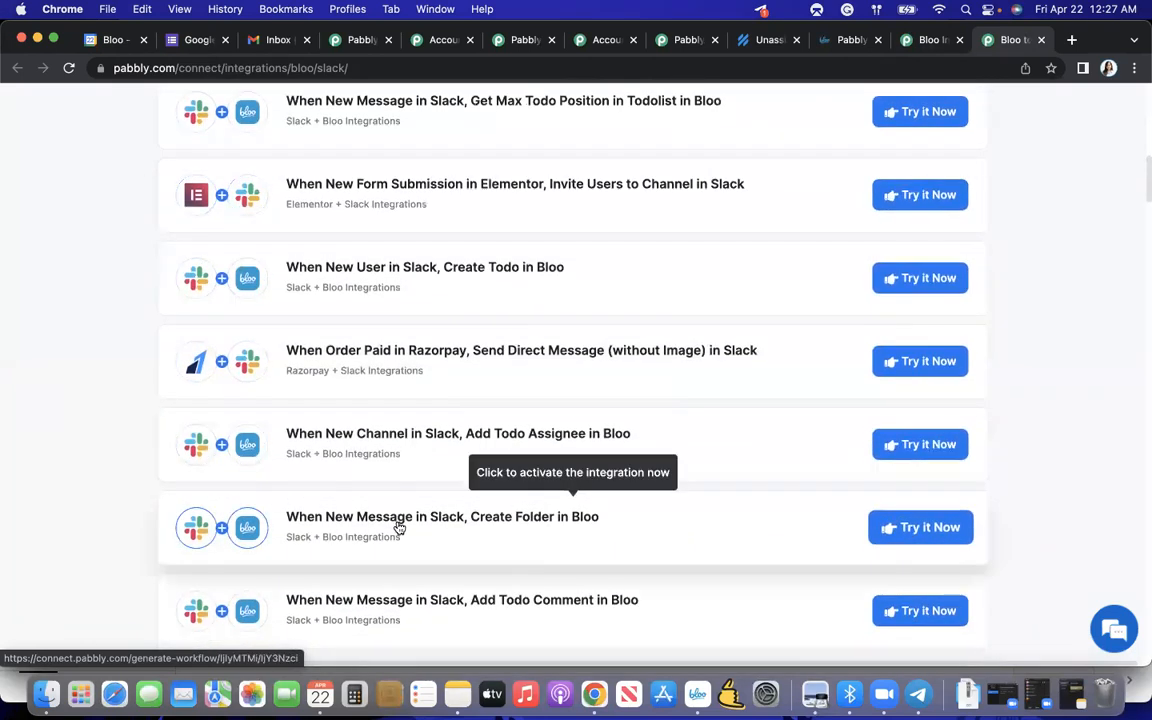
scroll(388, 489, down, 1)
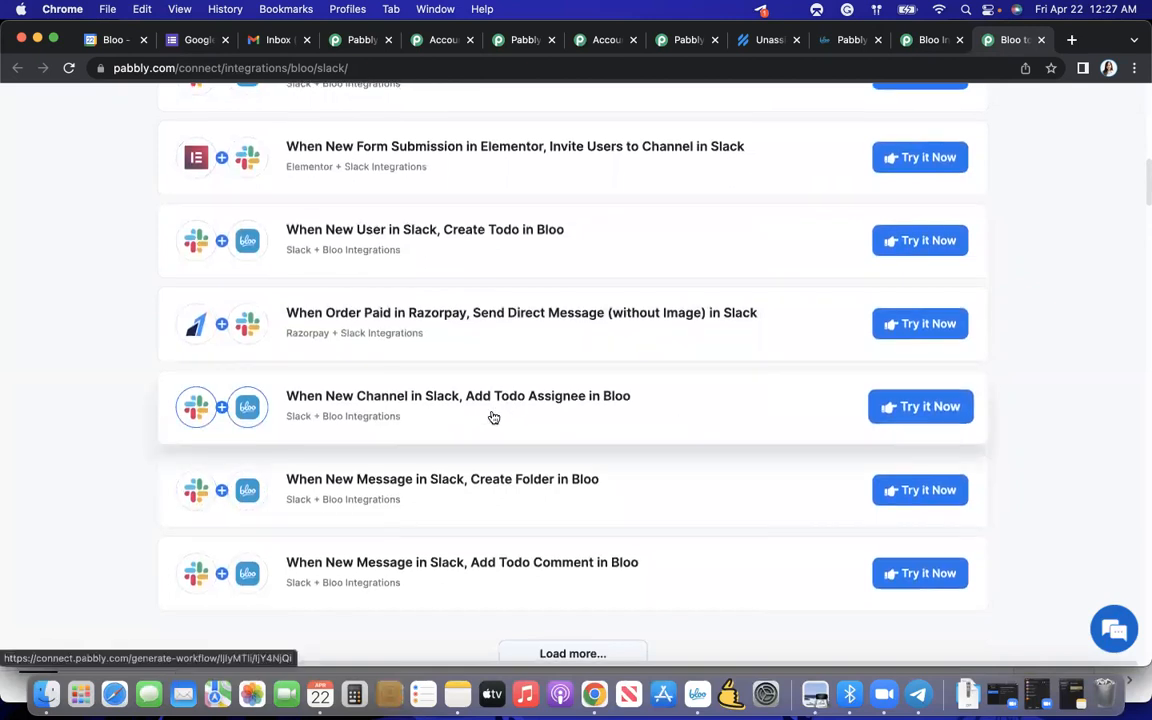
scroll(535, 524, down, 3)
click(540, 558)
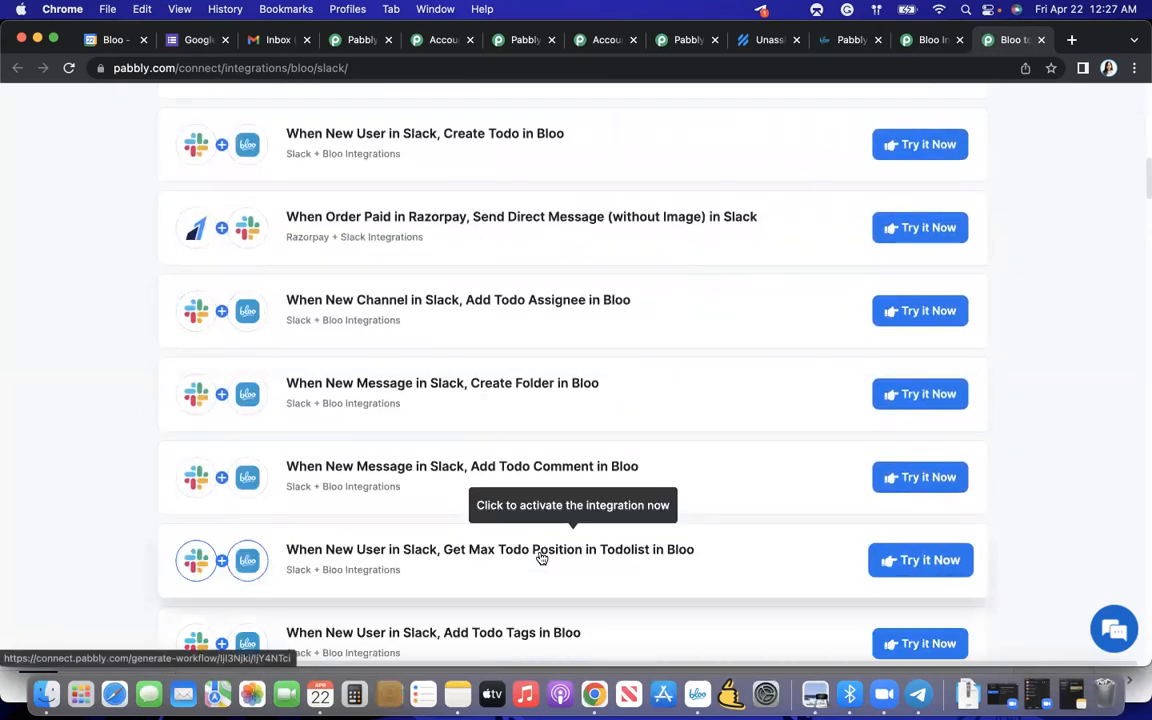
scroll(540, 558, down, 6)
scroll(541, 558, down, 3)
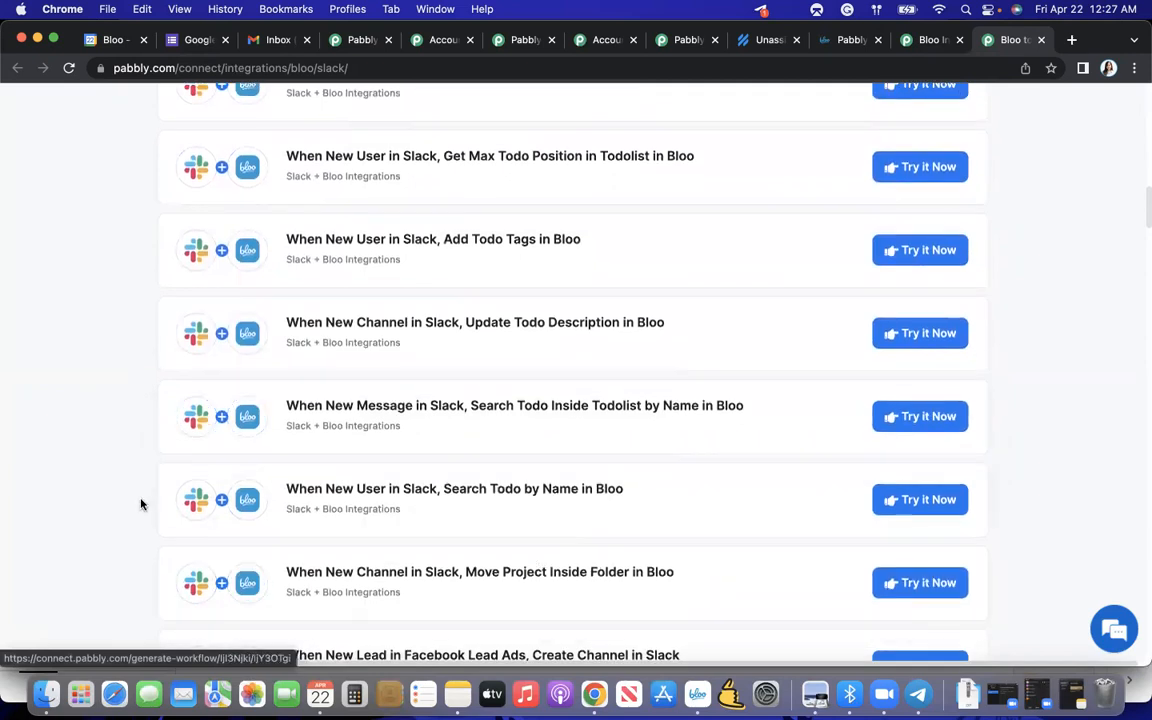
scroll(141, 505, down, 3)
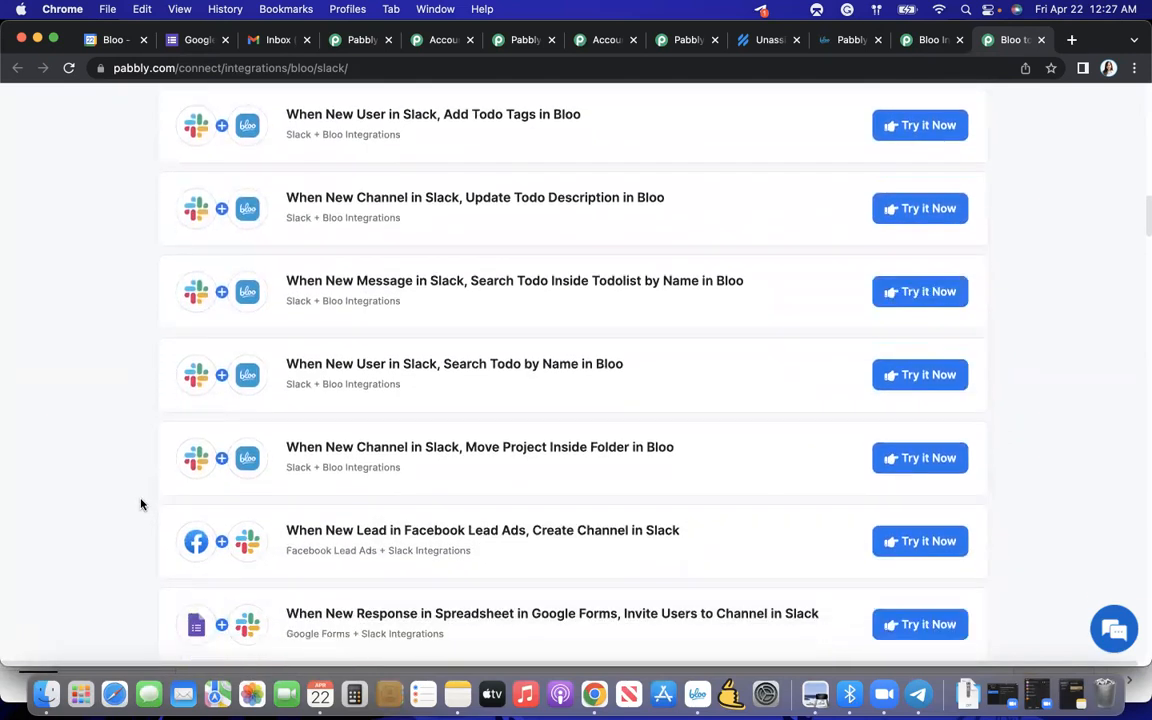
scroll(141, 505, down, 3)
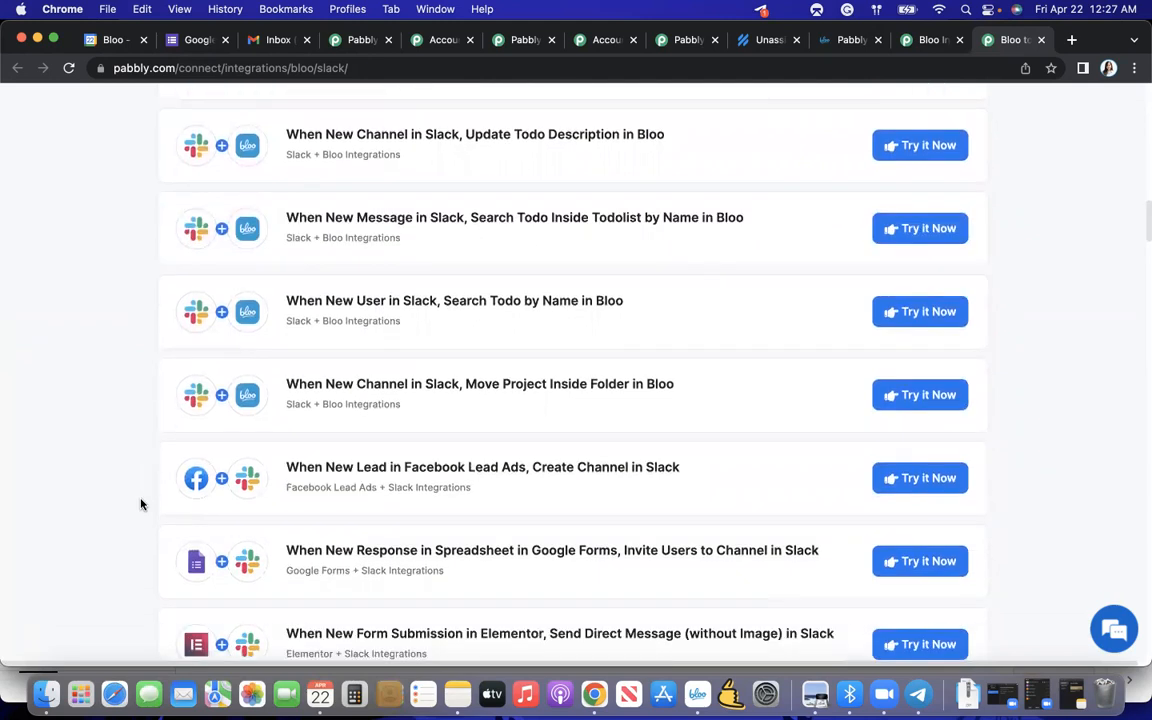
scroll(141, 505, down, 5)
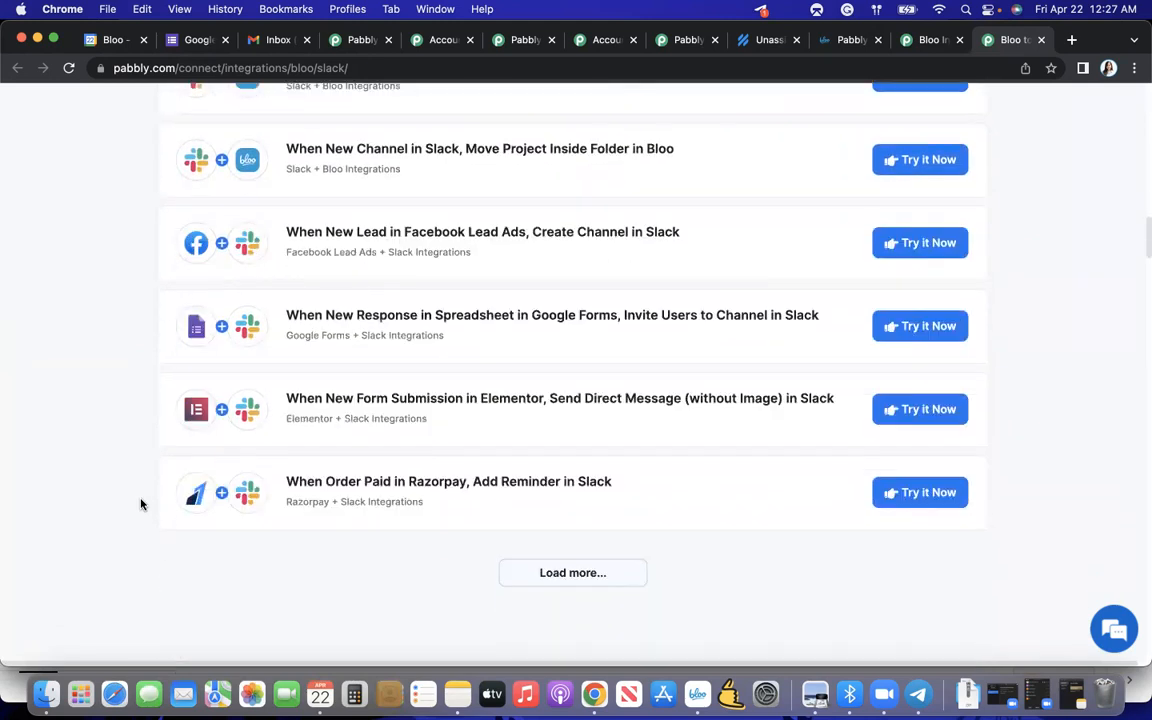
- Review the Slack triggers and the Bloo and Slack actions offered for a custom integration, and return to the start of the page
scroll(141, 505, down, 5)
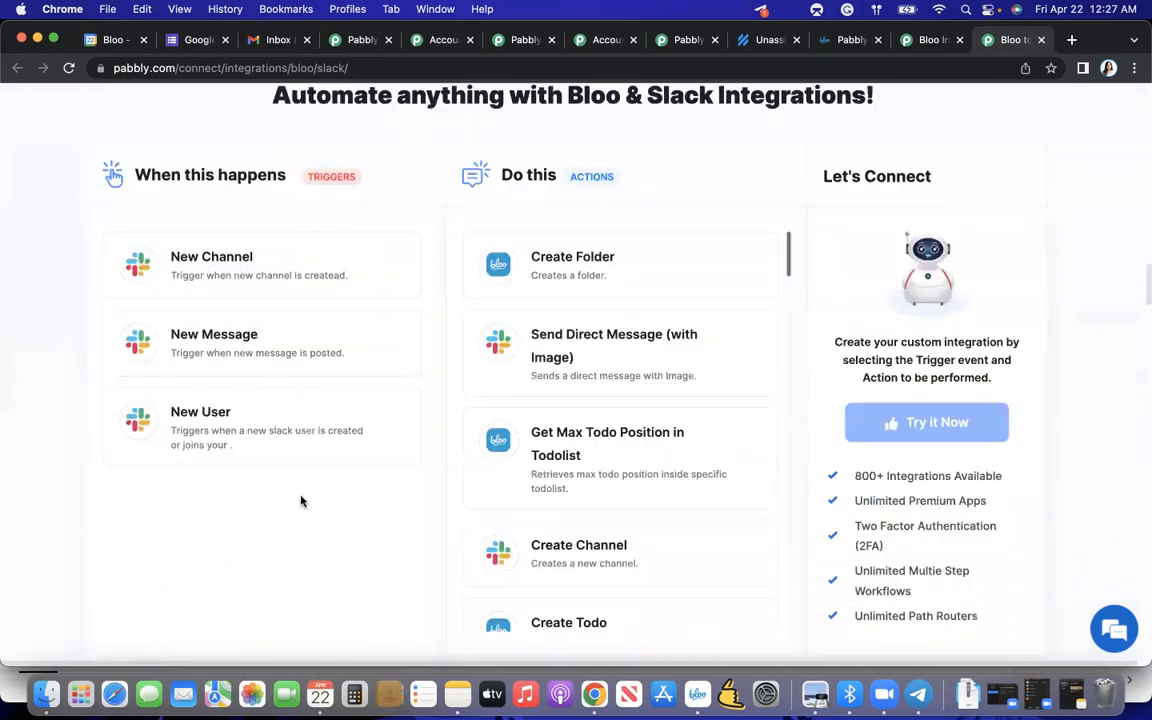
scroll(506, 484, down, 5)
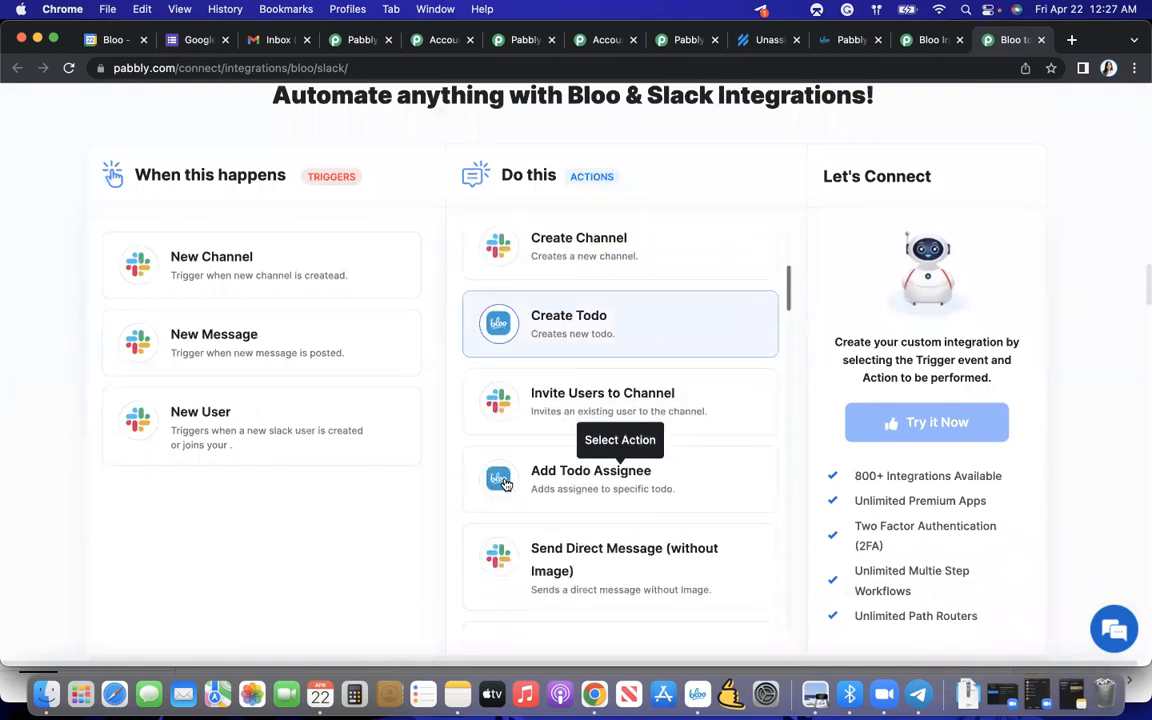
scroll(506, 484, down, 5)
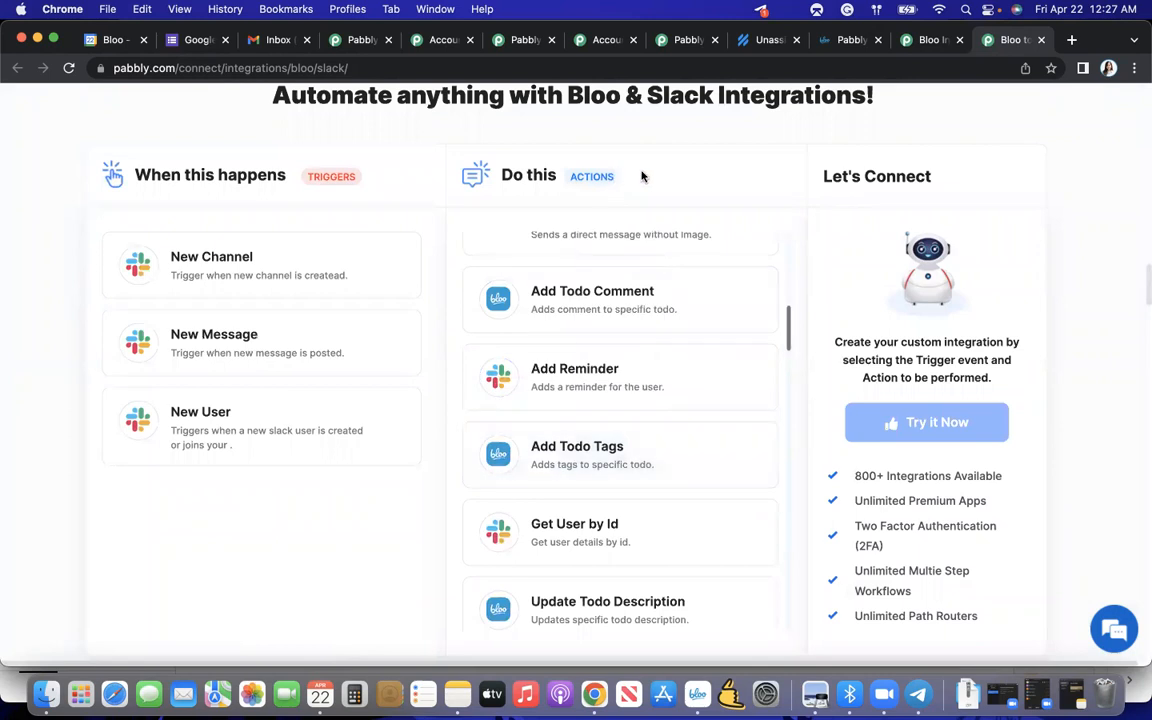
scroll(643, 340, down, 1)
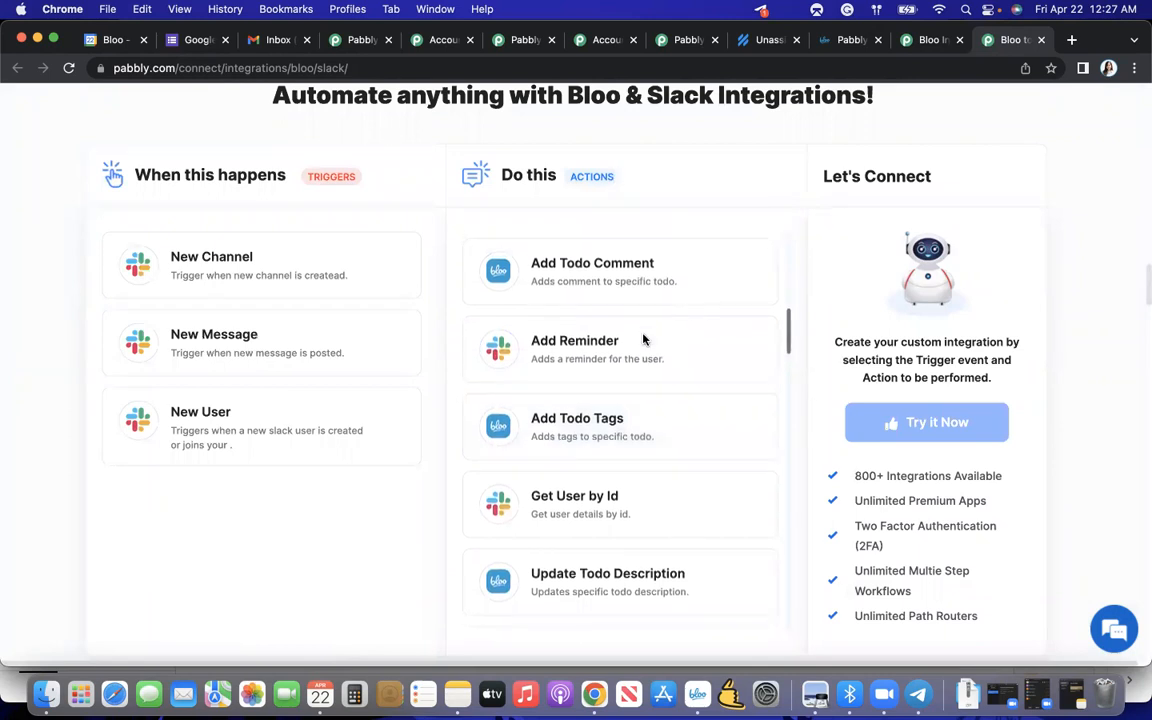
scroll(620, 345, up, 1)
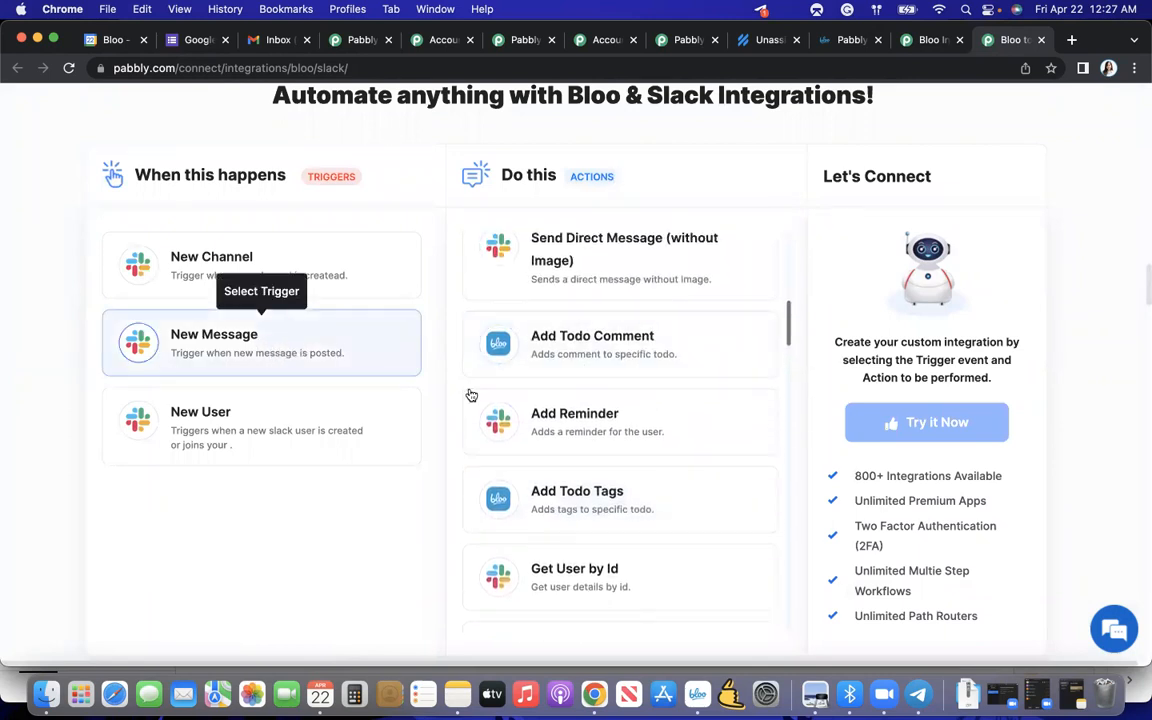
scroll(532, 434, down, 10)
scroll(532, 434, up, 15)
scroll(532, 434, up, 4)
scroll(532, 434, down, 9)
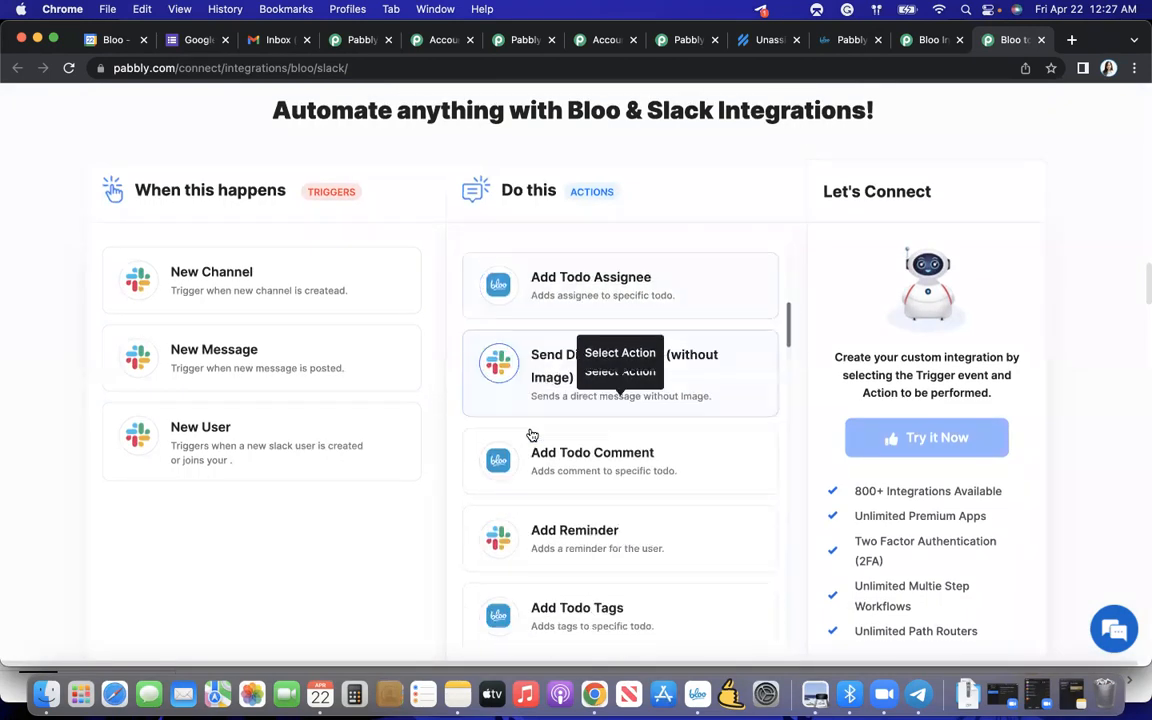
scroll(532, 434, down, 10)
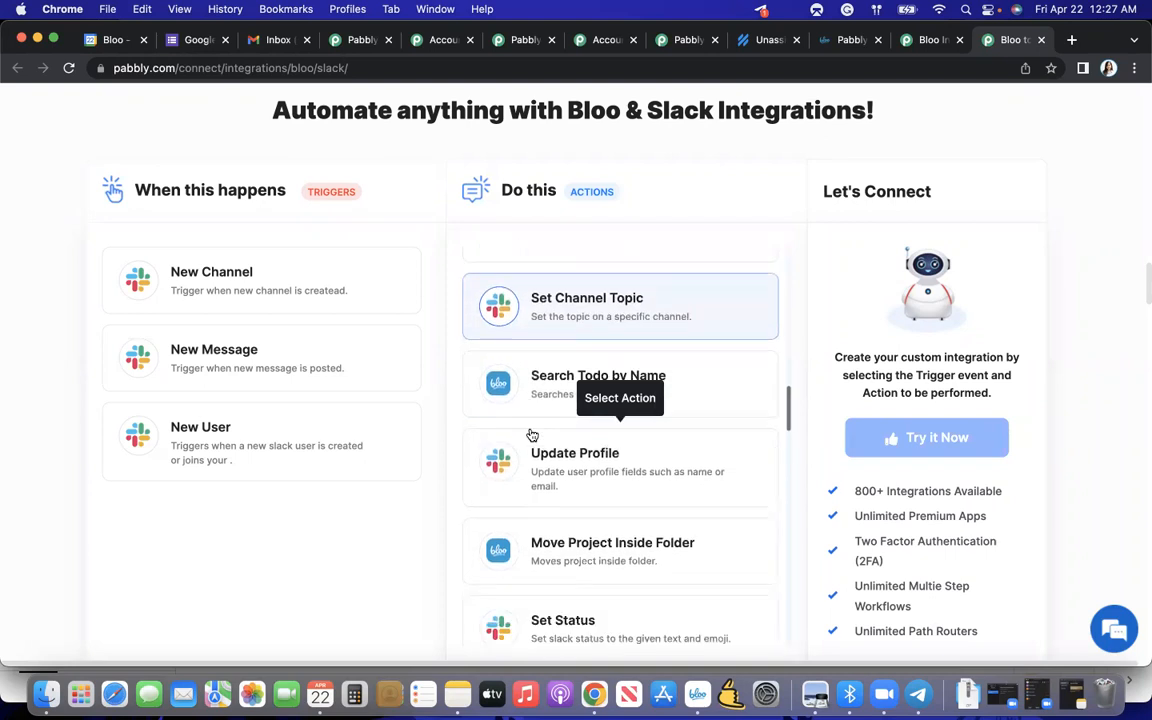
scroll(532, 432, down, 10)
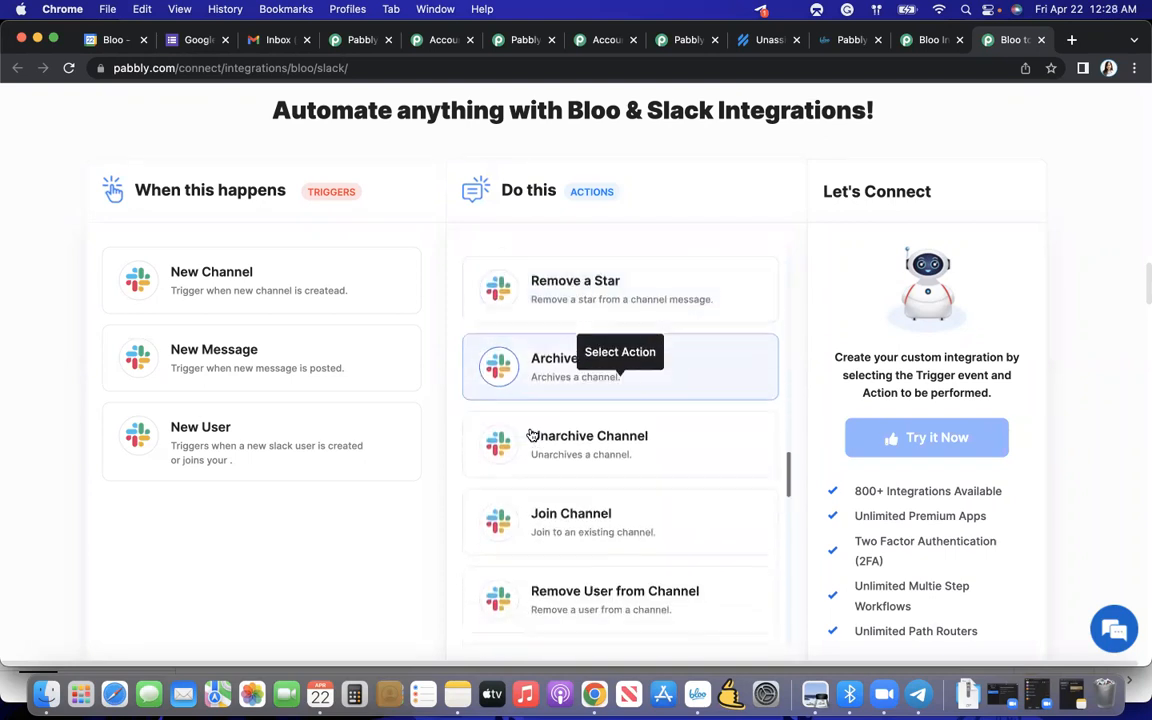
scroll(532, 434, down, 10)
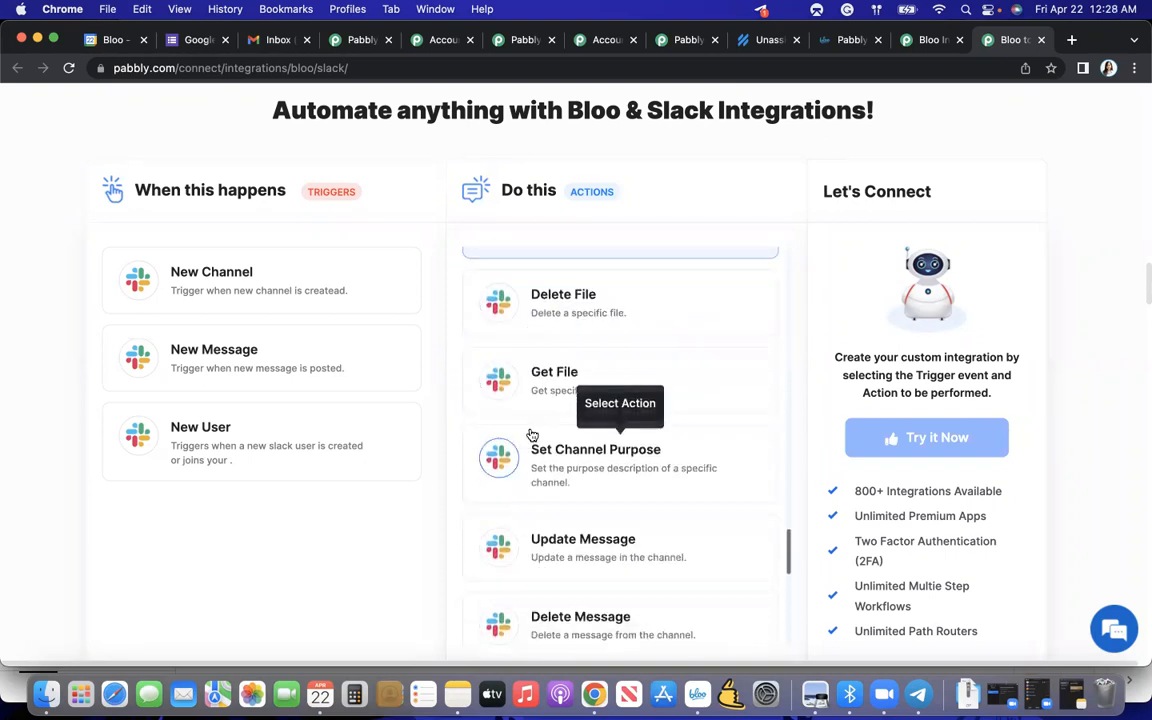
scroll(789, 400, up, 10)
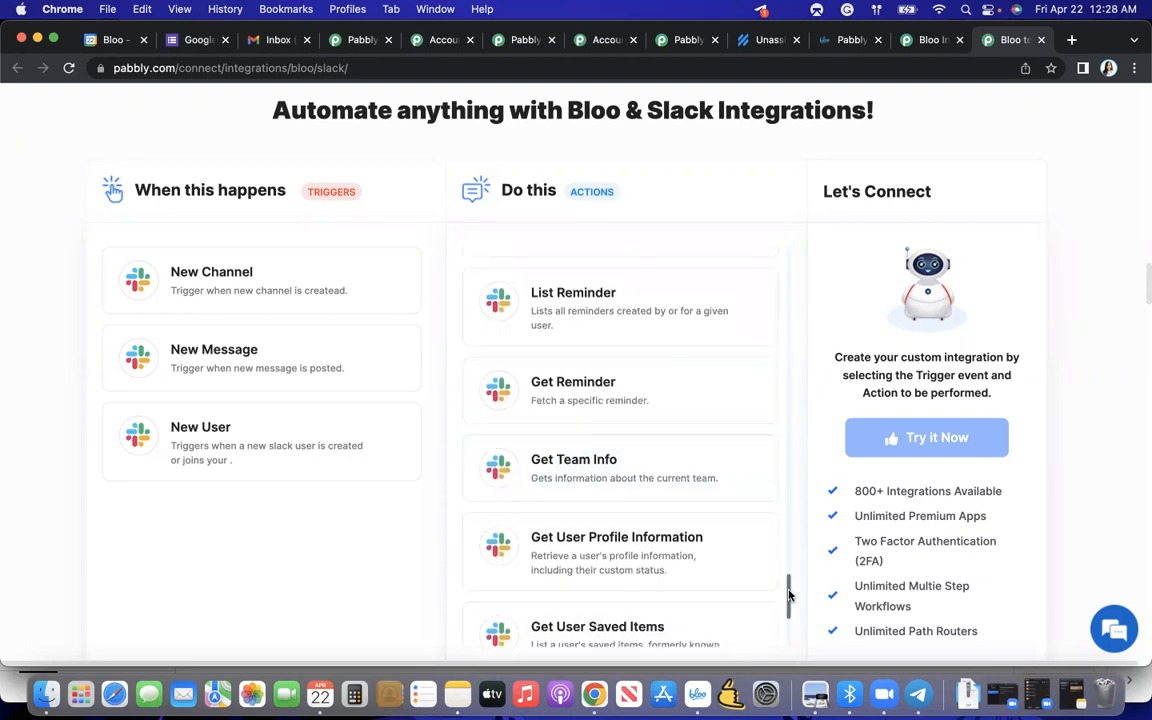
scroll(789, 400, up, 5)
mouse_move(788, 342)
mouse_down()
mouse_move(784, 263)
mouse_move(788, 320)
mouse_up()
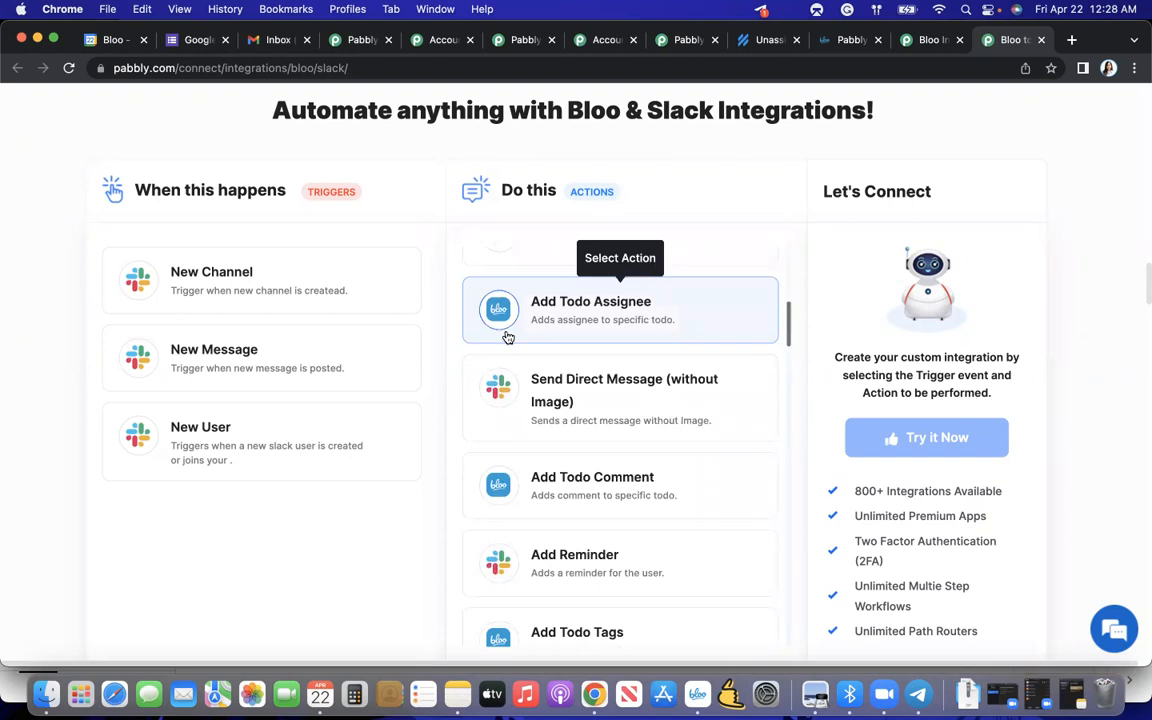
scroll(324, 510, down, 1)
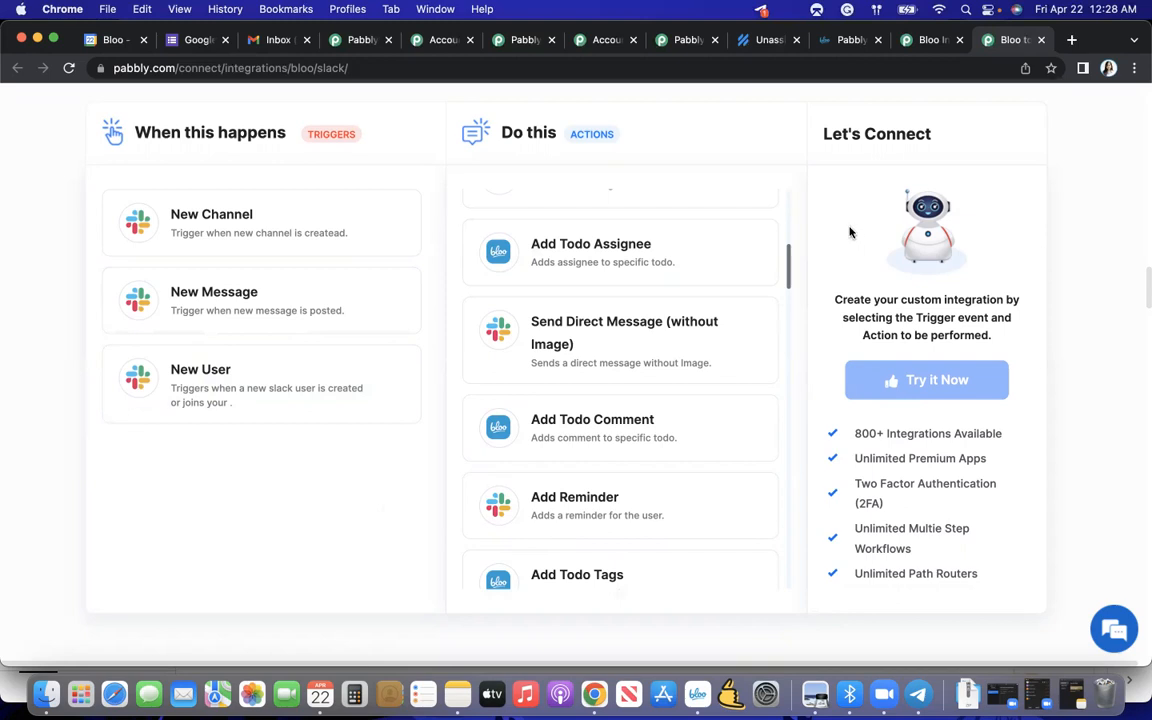
scroll(735, 260, up, 10)
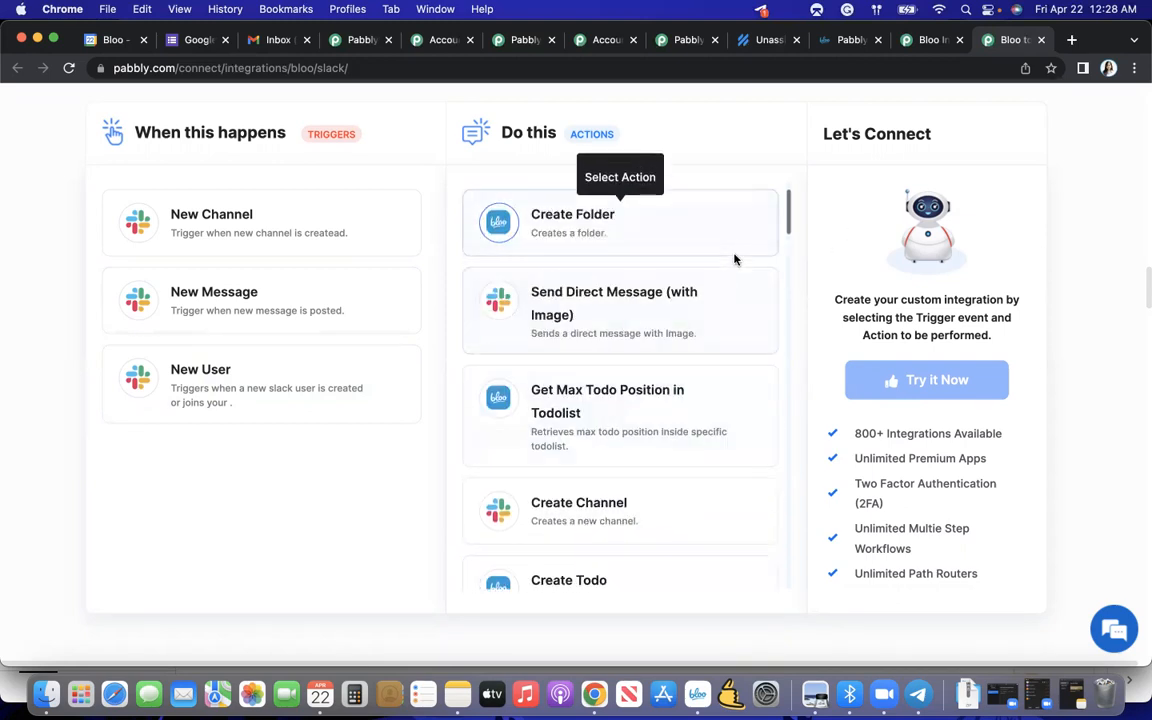
scroll(800, 216, down, 15)
scroll(798, 216, up, 15)
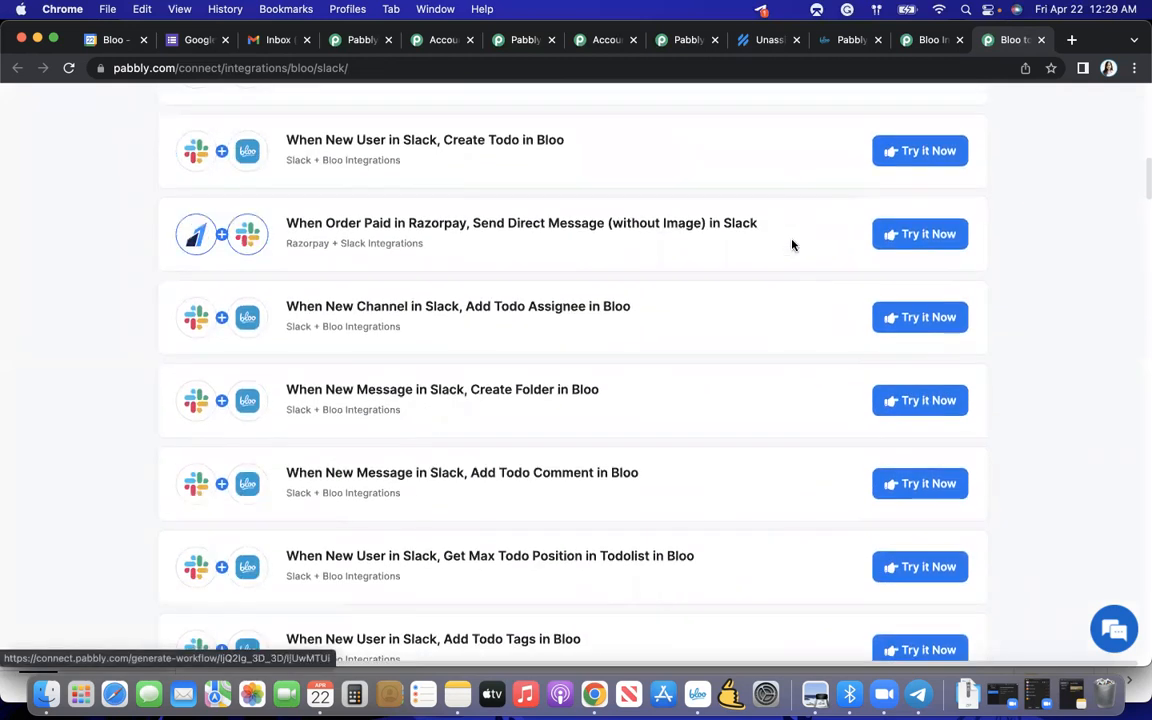
scroll(850, 146, up, 5)
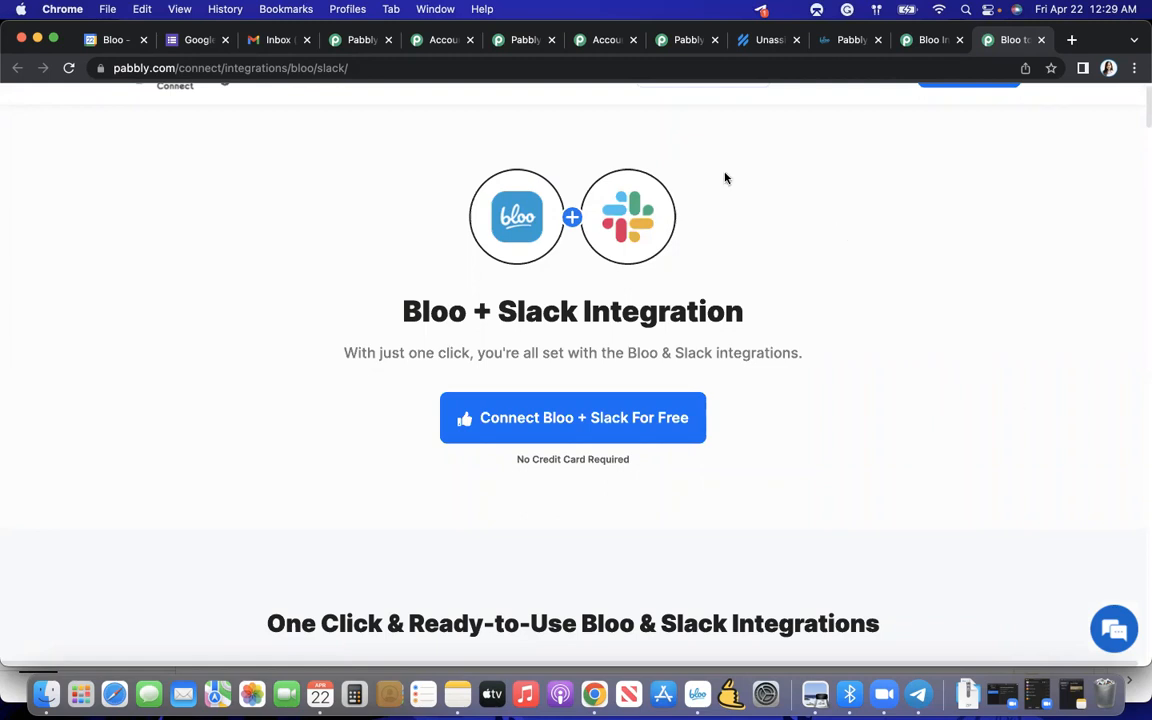
- Close the outdated Pabbly dashboard and the two Pabbly accounts All Apps tabs, and view the current Pabbly Connect dashboard
click(540, 45)
scroll(504, 270, down, 2)
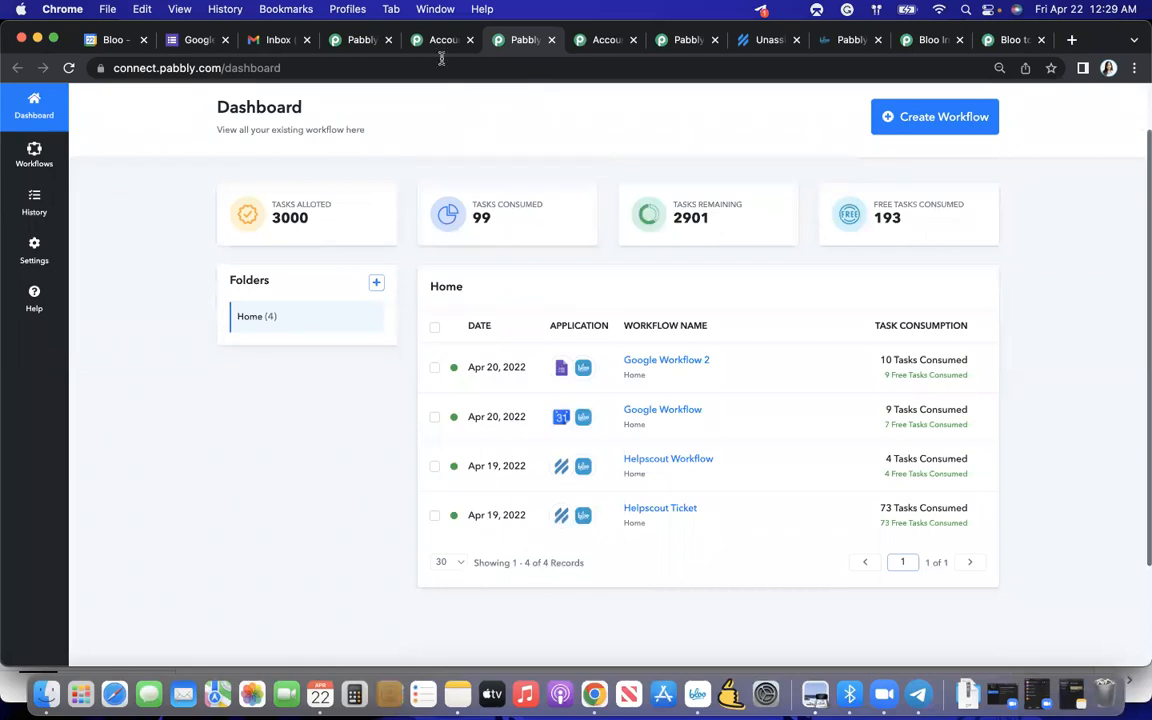
click(551, 40)
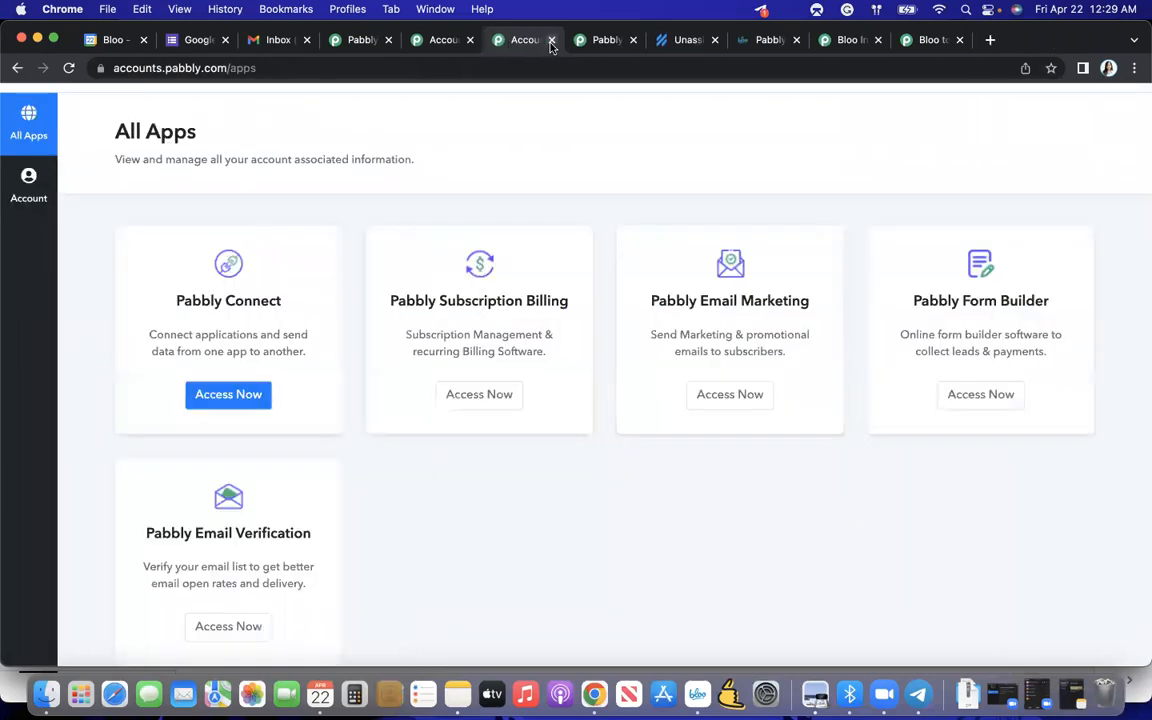
click(470, 40)
click(470, 40)
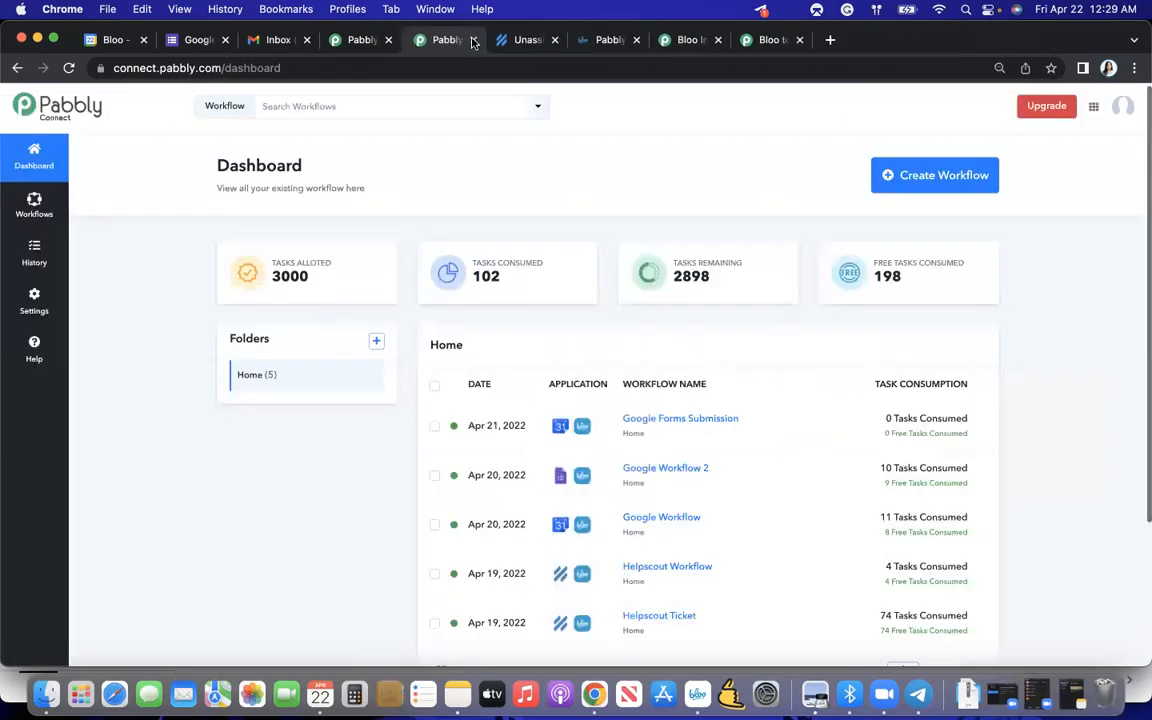
scroll(488, 236, down, 1)
scroll(488, 236, up, 1)
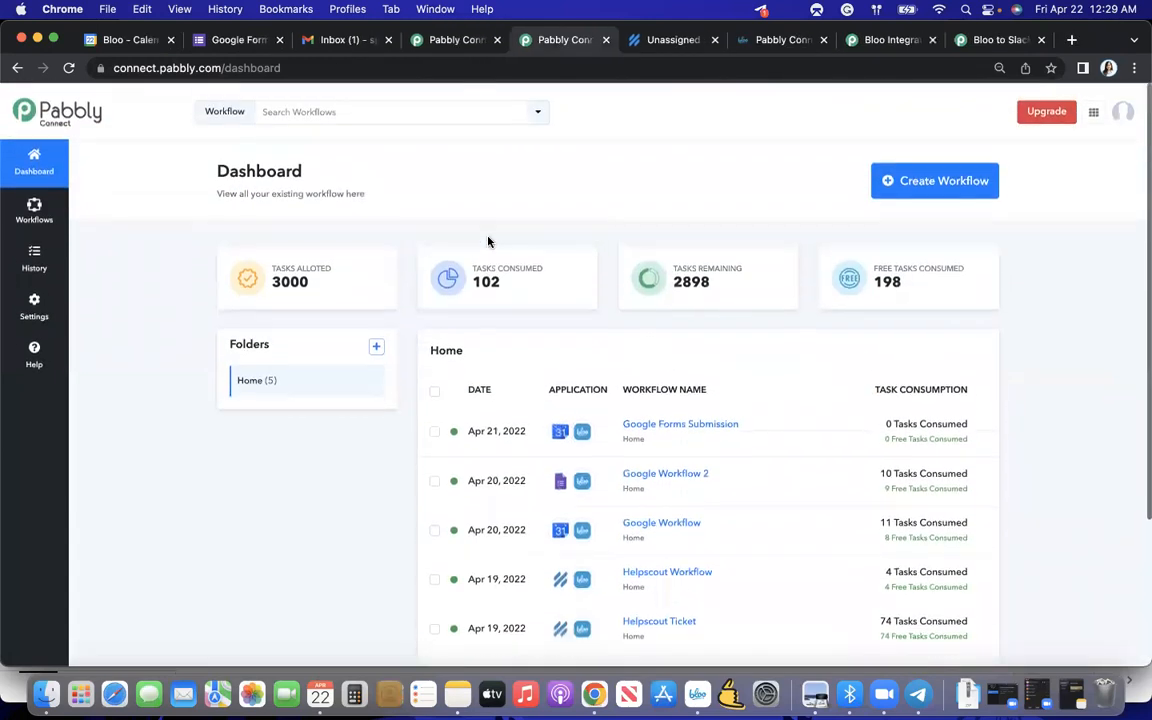
- Create a new Pabbly Connect workflow named Form
click(916, 178)
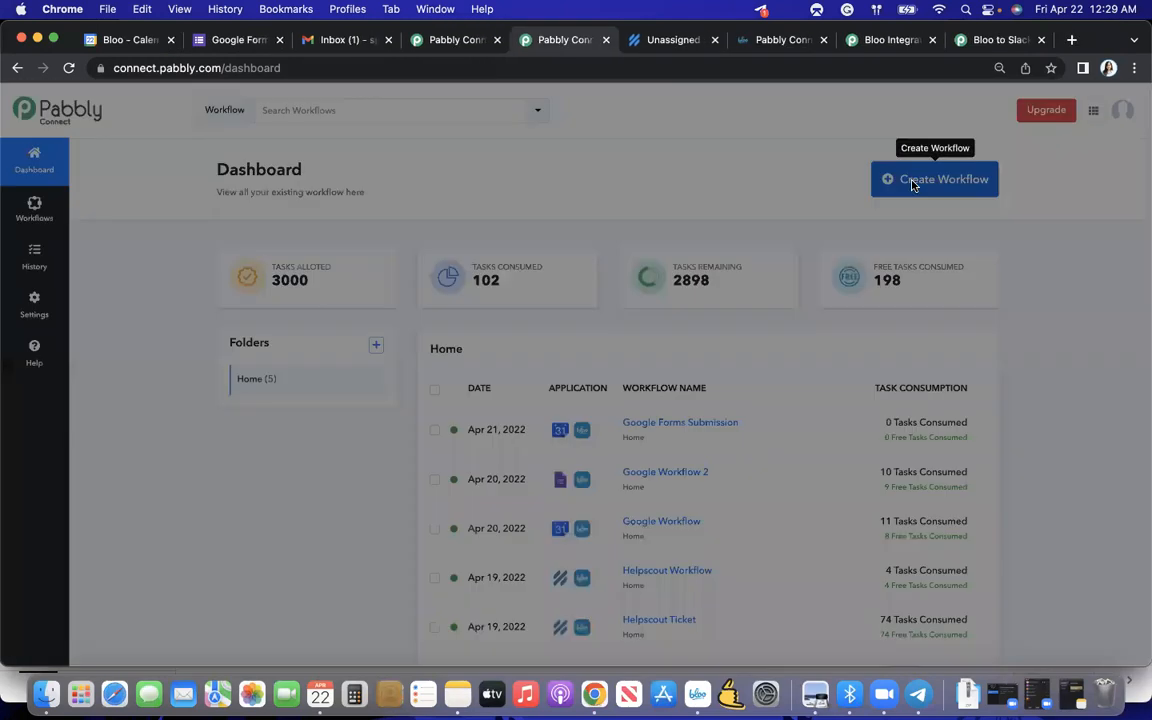
text(Form)
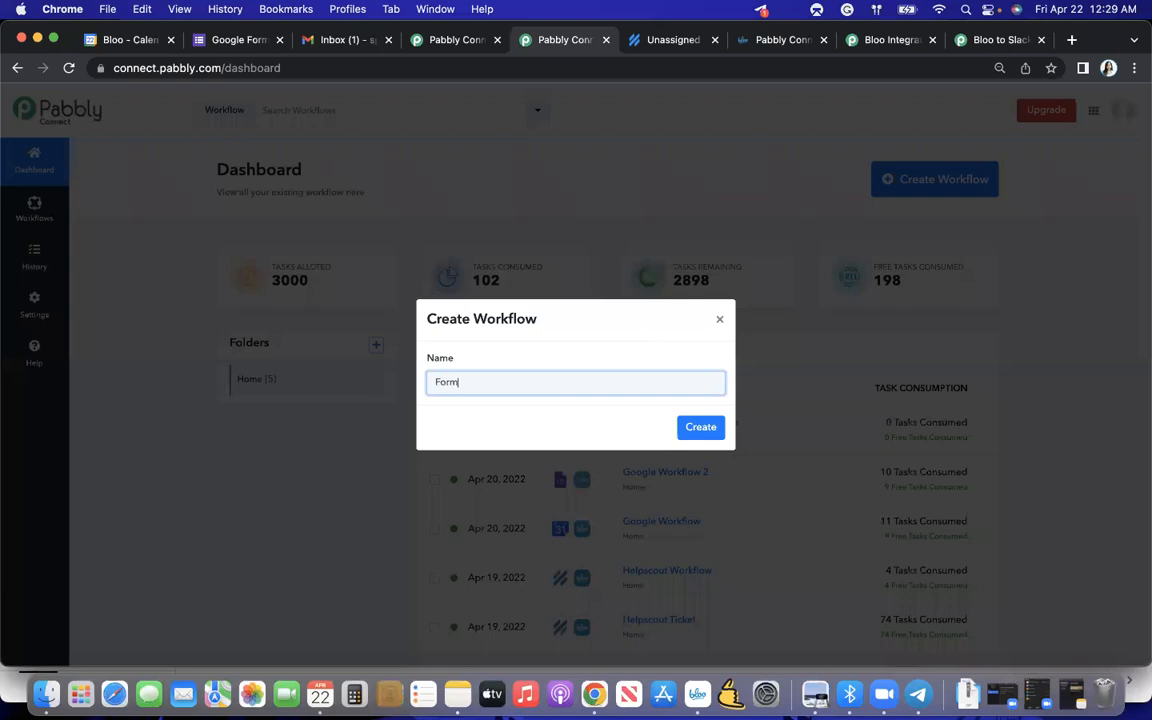
key(Return)
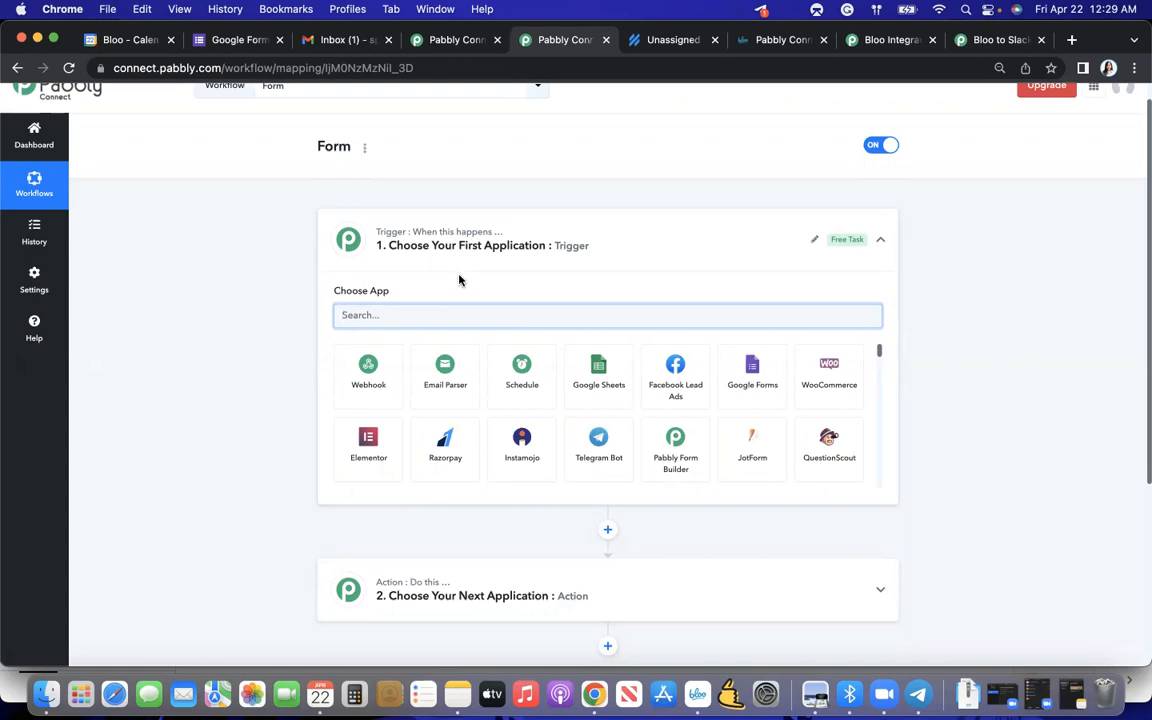
- Set the workflow's trigger to Google Forms with the New Response Received event, and review its webhook setup instructions
scroll(459, 280, down, 1)
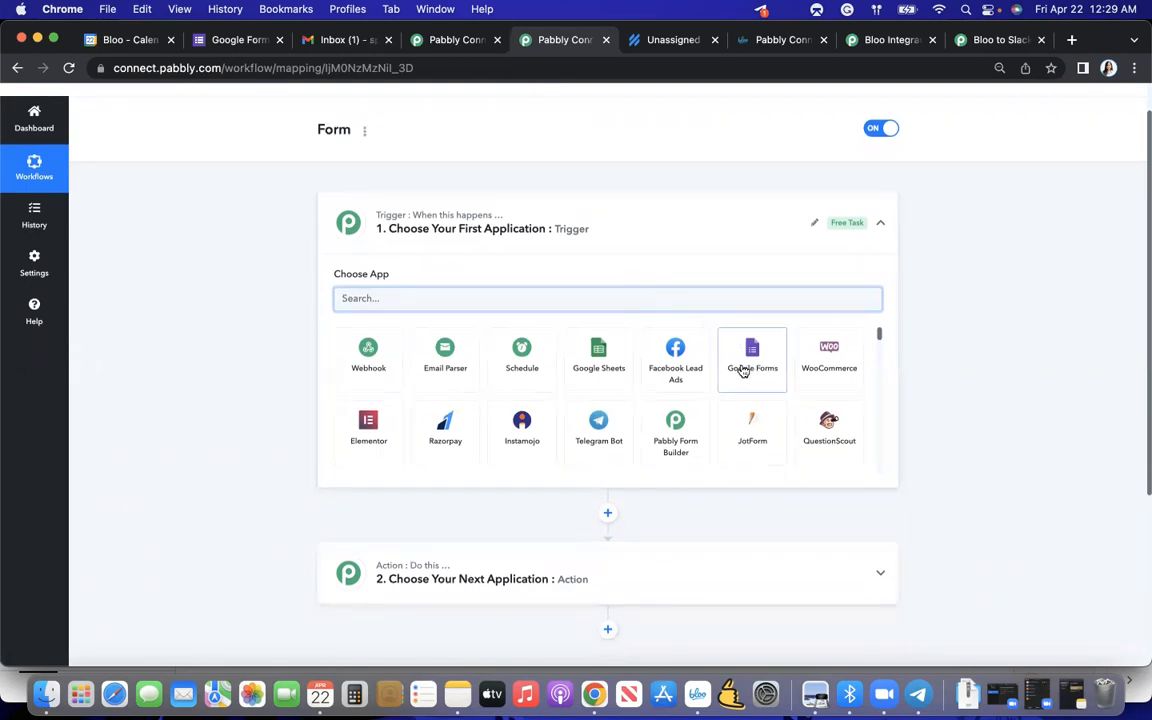
click(751, 363)
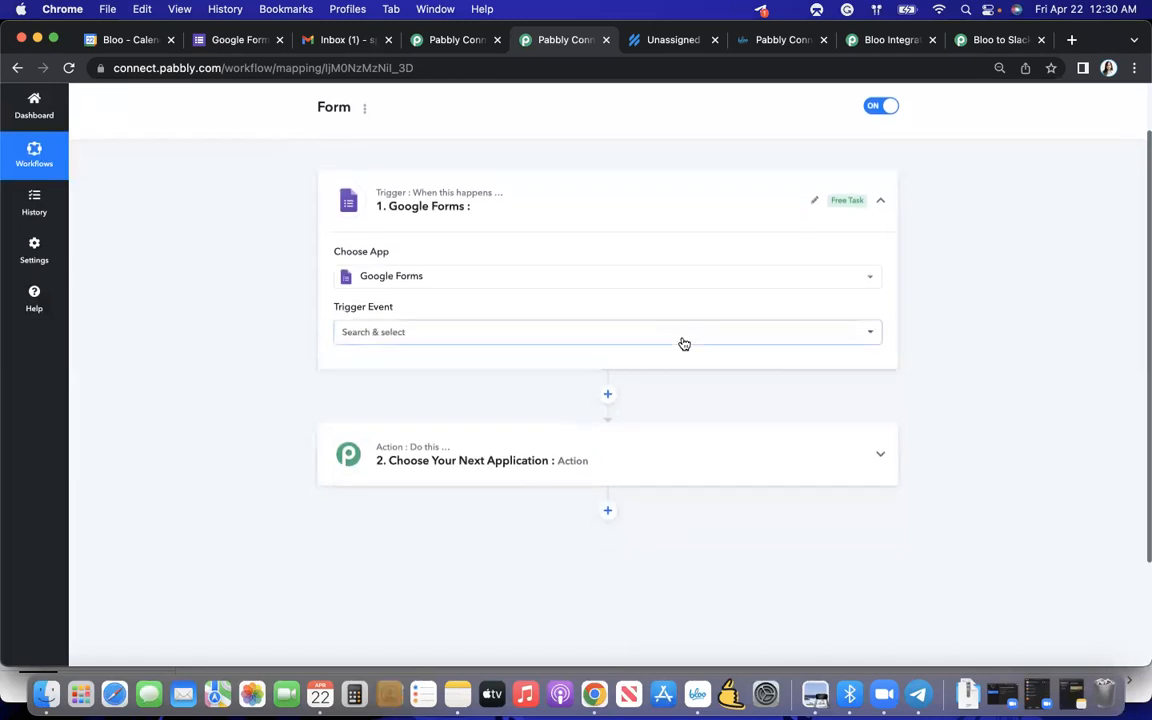
click(684, 344)
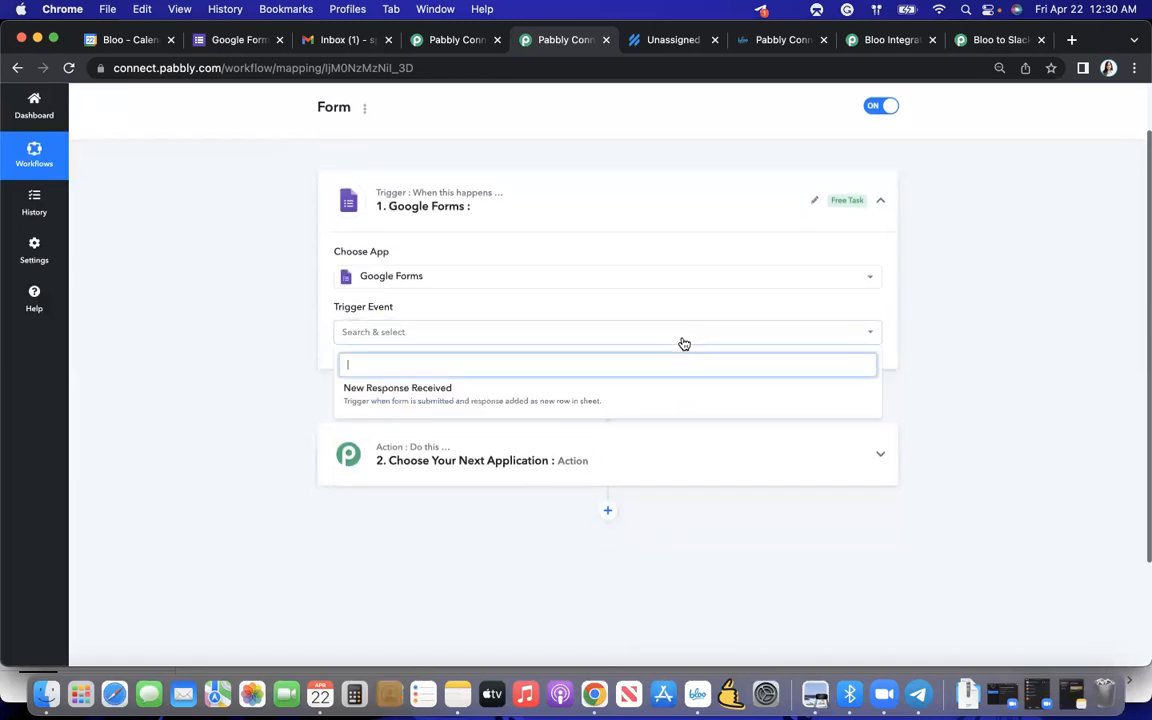
click(423, 395)
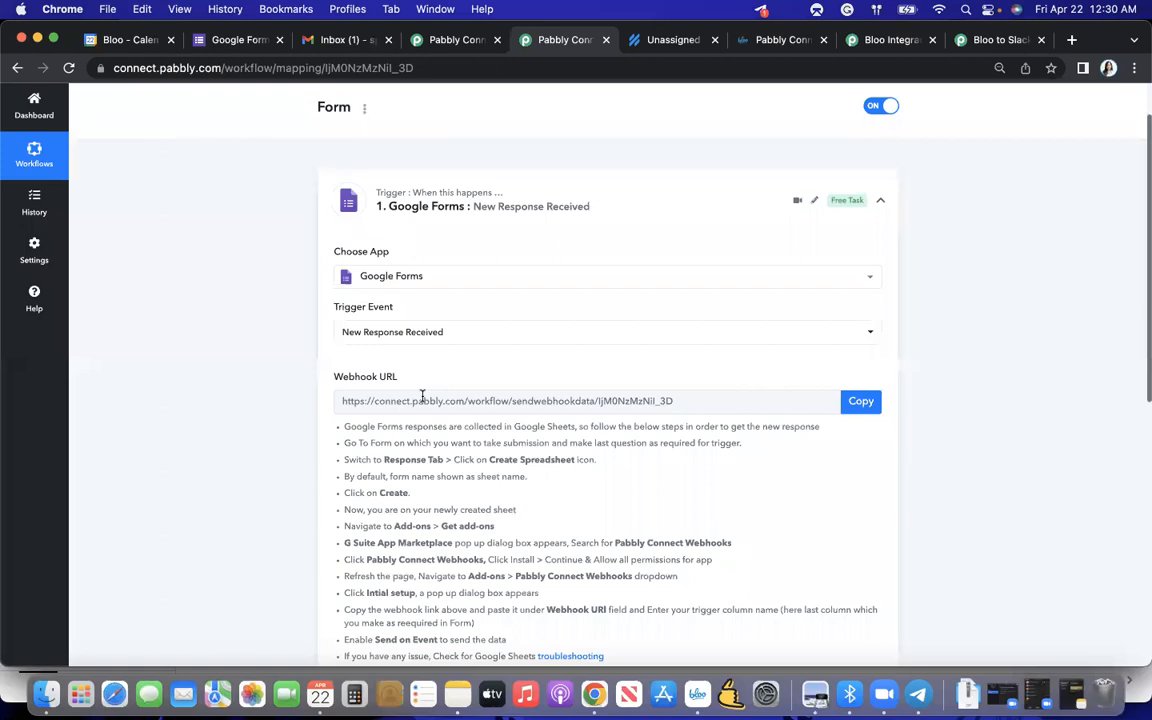
mouse_move(347, 350)
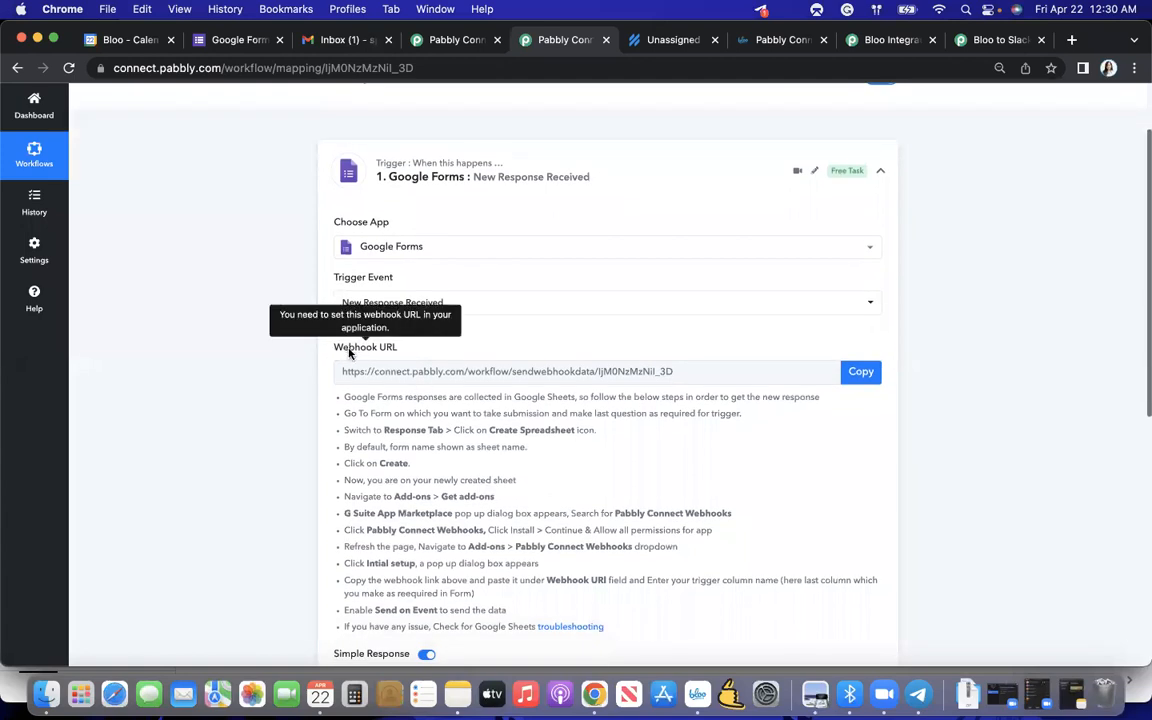
scroll(458, 456, down, 2)
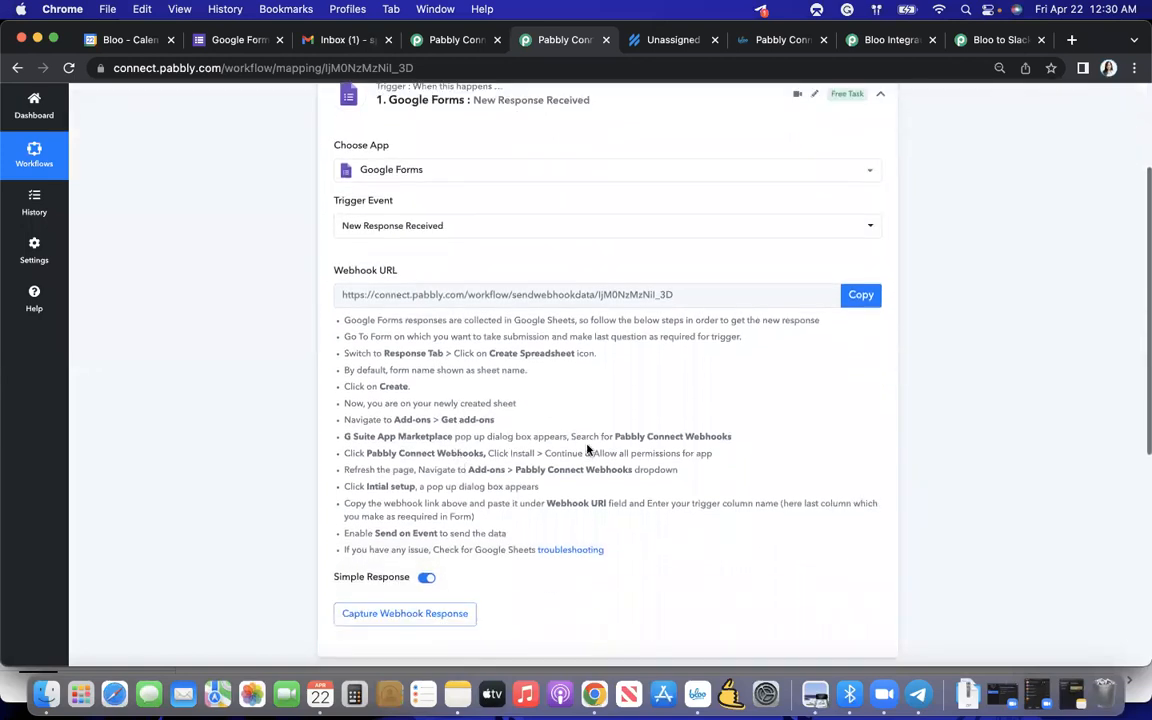
scroll(435, 351, up, 1)
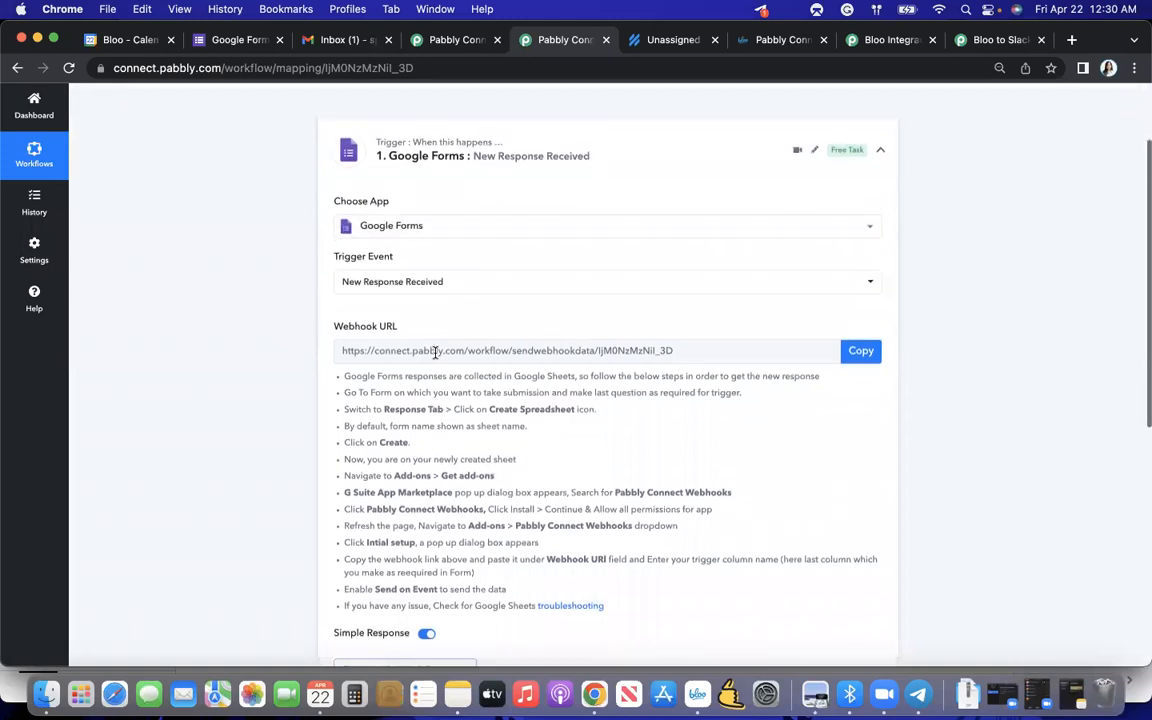
- Switch to Google Forms, create a form from the Contact Information template, and look through its questions
click(240, 42)
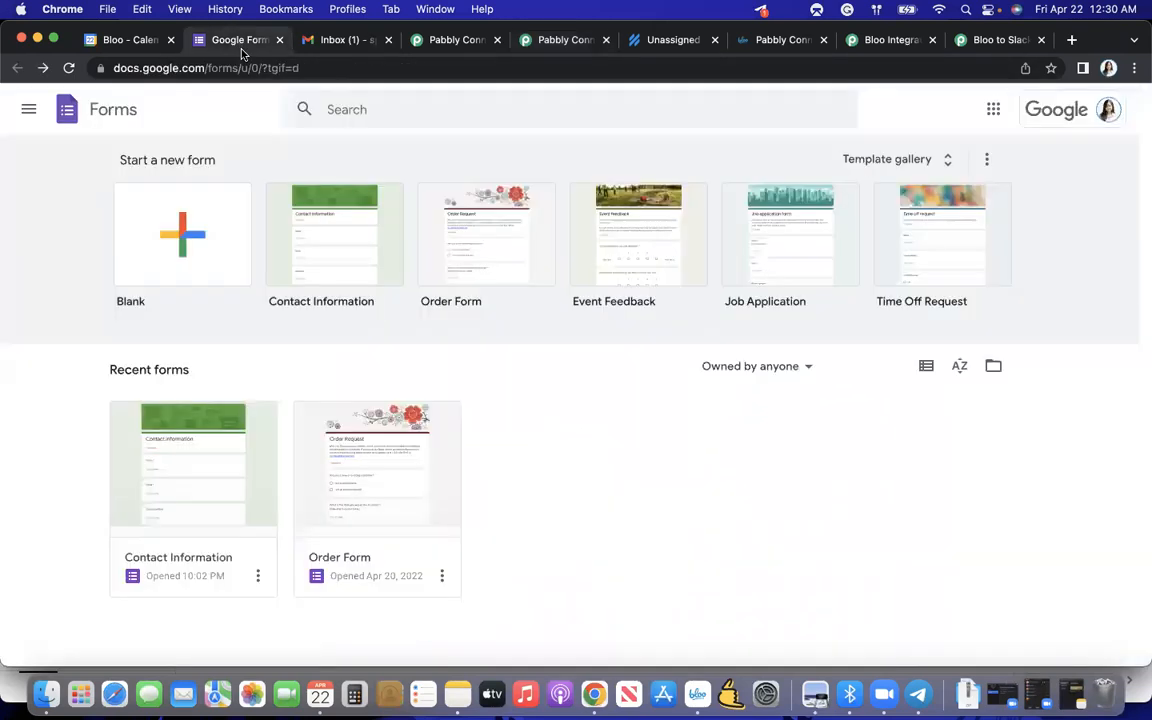
click(309, 269)
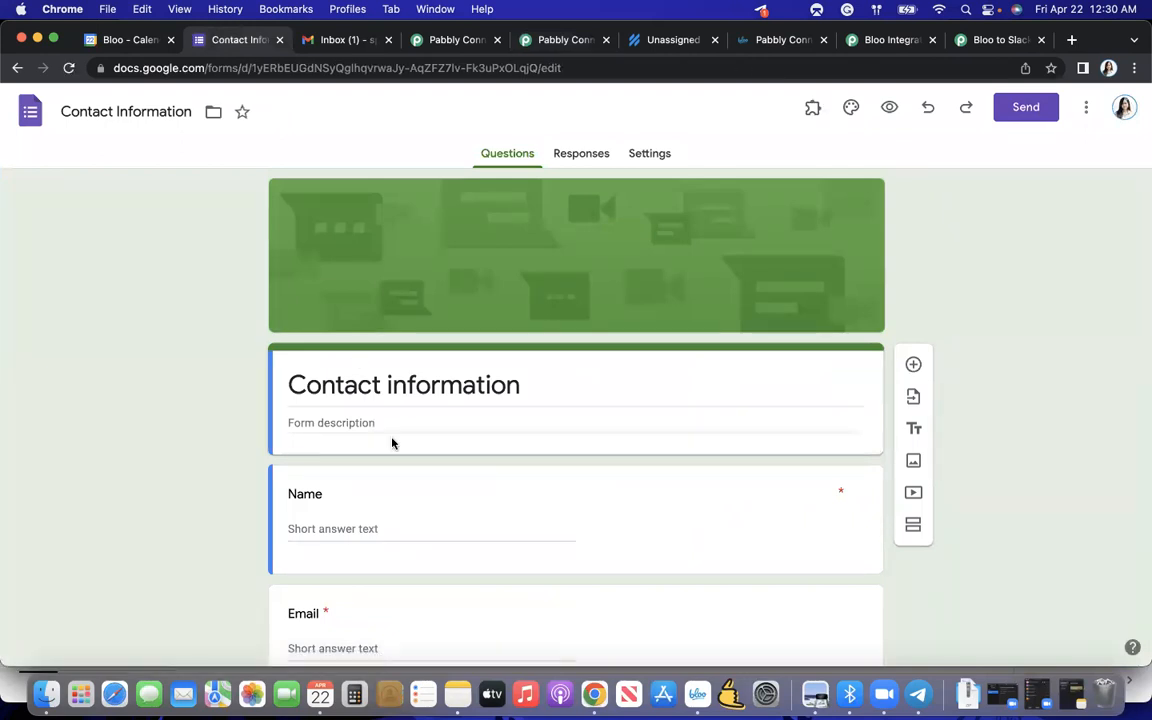
scroll(392, 443, down, 3)
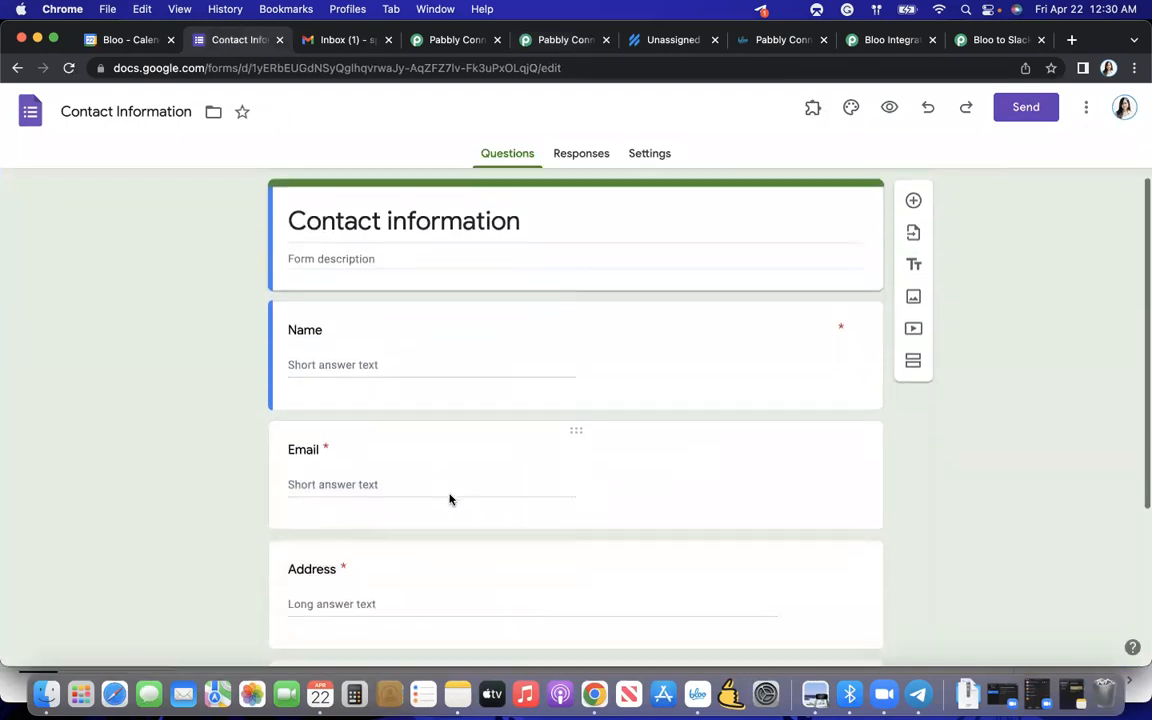
scroll(450, 500, down, 2)
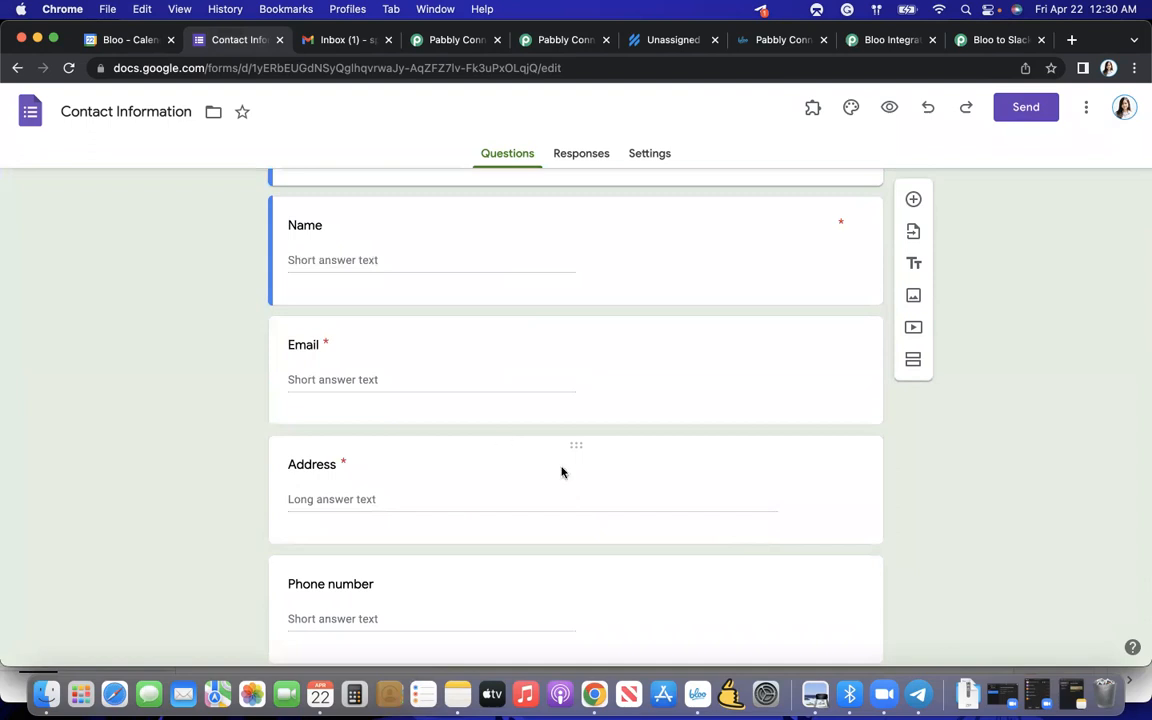
- Delete the Address question from the Contact Information form
click(644, 486)
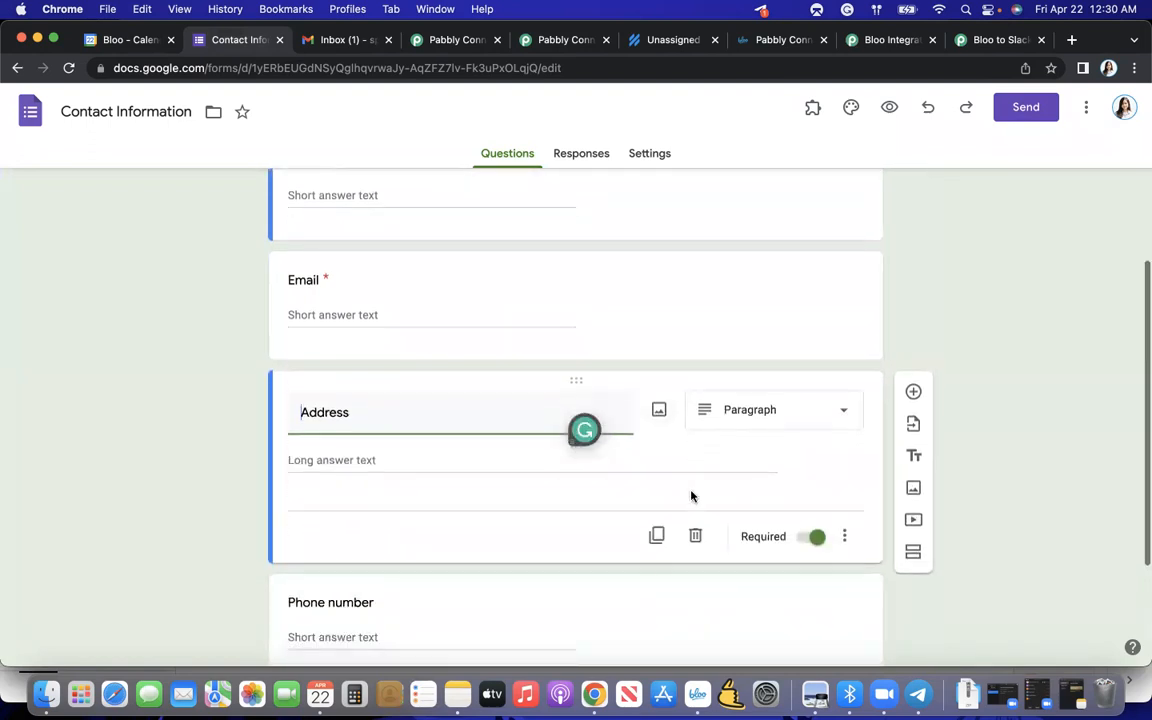
scroll(576, 463, up, 1)
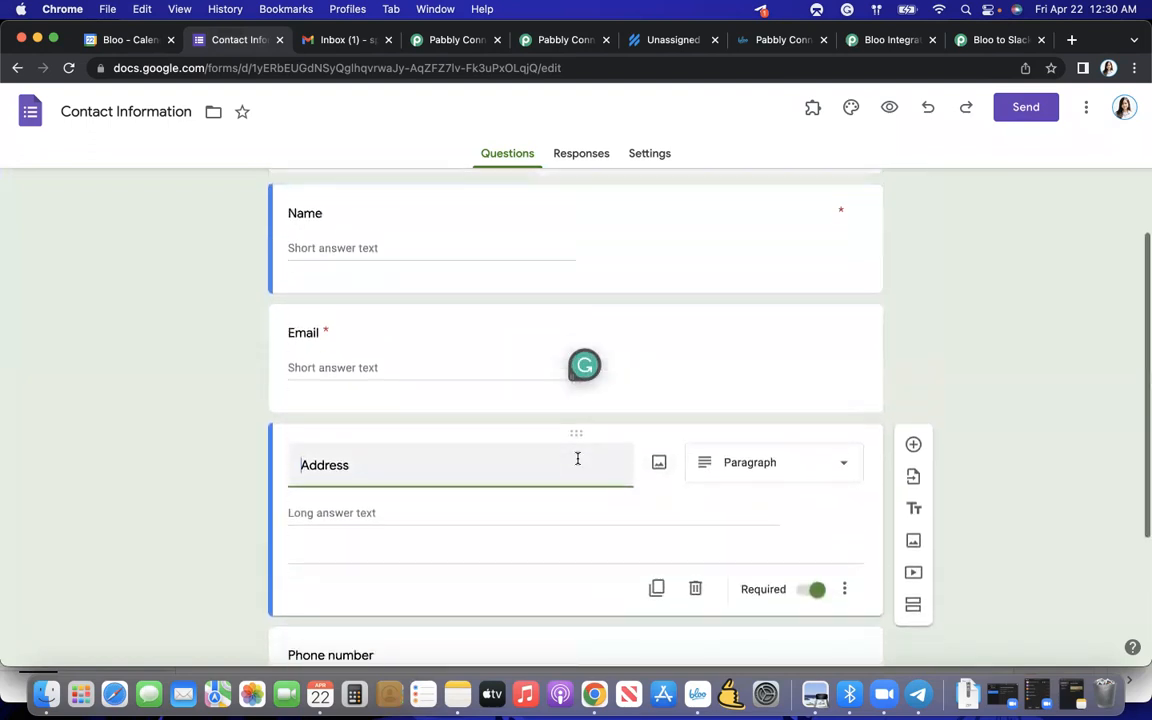
scroll(577, 458, down, 1)
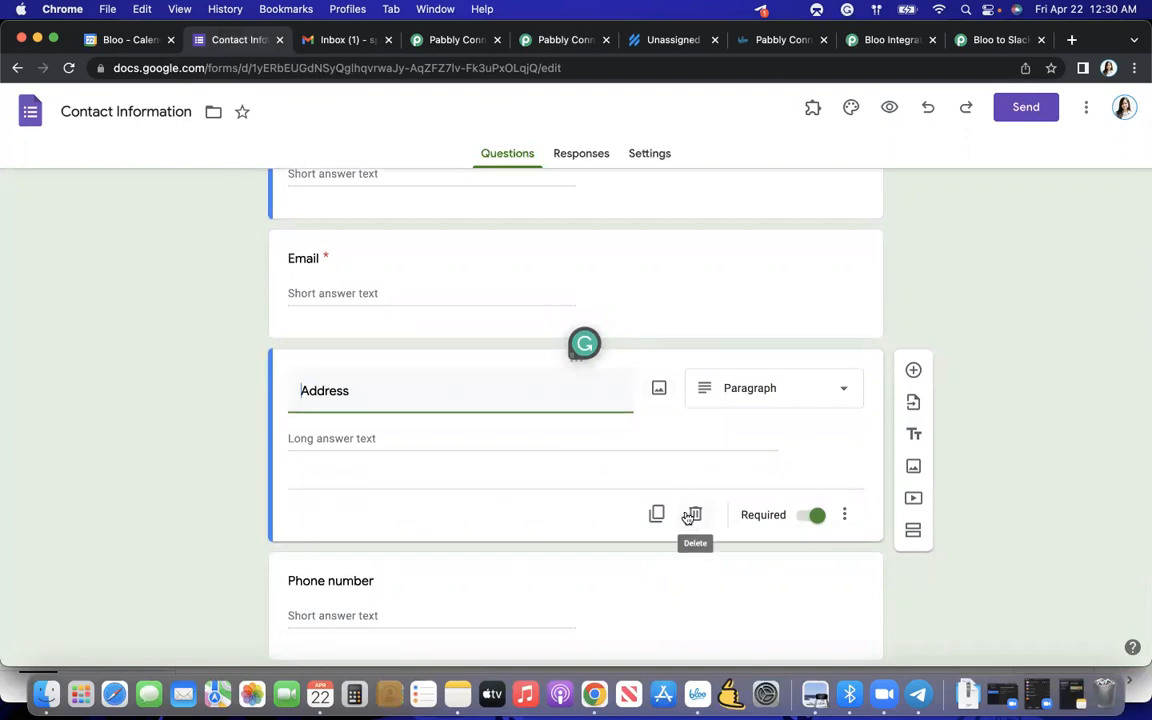
scroll(697, 514, up, 3)
scroll(697, 514, down, 4)
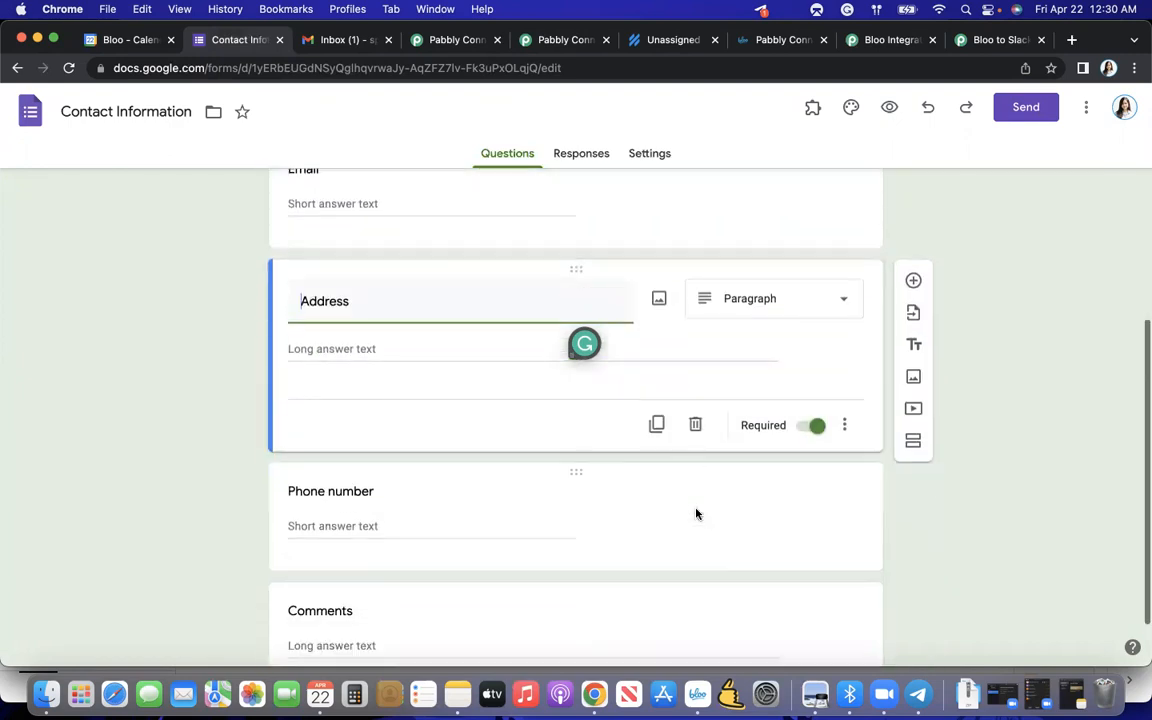
click(697, 428)
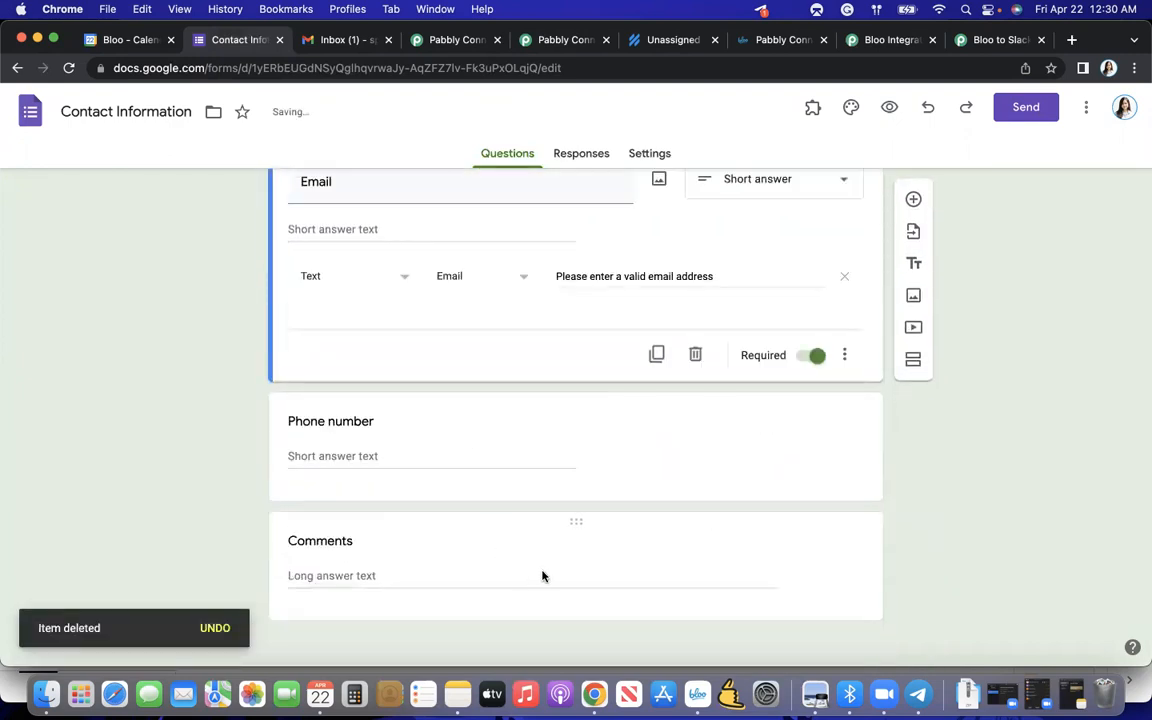
- Delete the Comments question from the form and check the remaining questions
click(542, 576)
click(694, 586)
scroll(572, 452, up, 2)
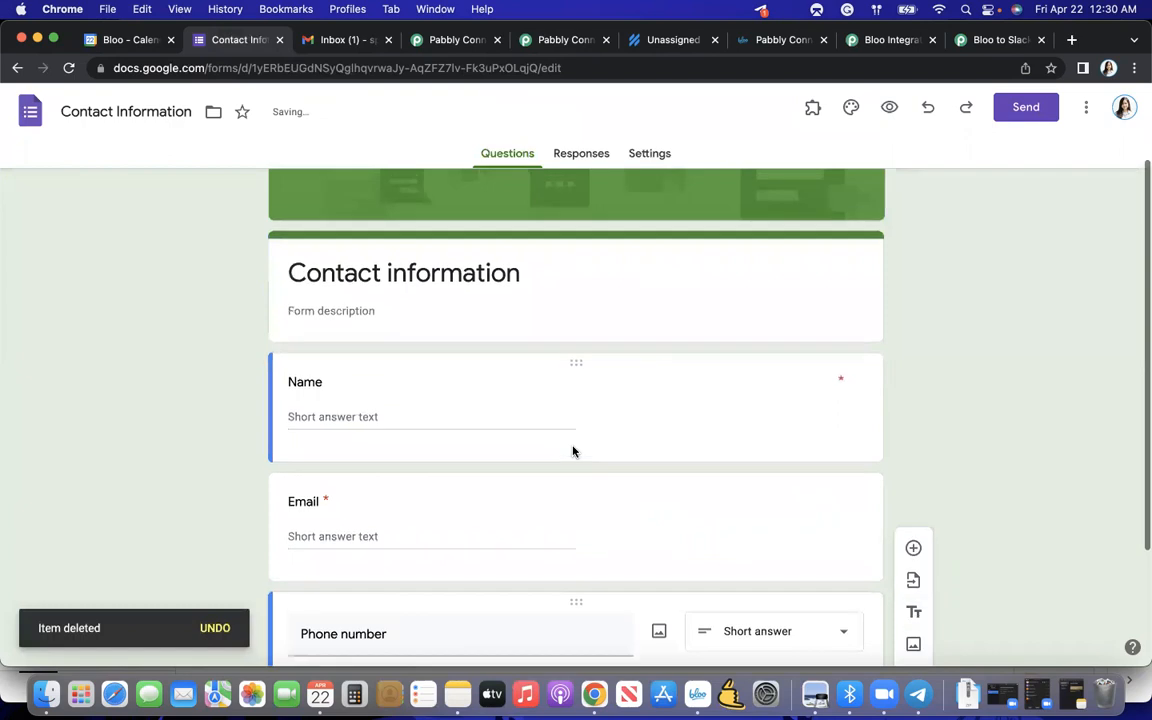
scroll(572, 451, up, 2)
scroll(572, 451, down, 3)
scroll(572, 451, down, 1)
scroll(572, 451, up, 4)
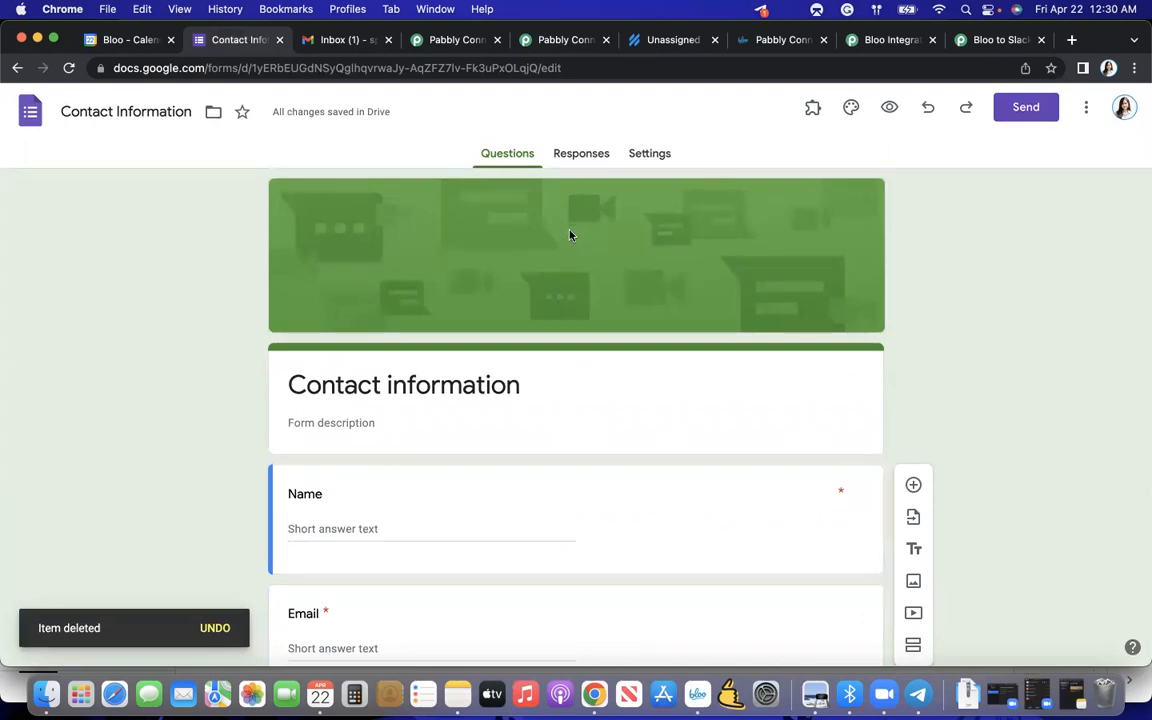
- Link the form's responses to a new spreadsheet named Contact Information (Responses)
click(578, 156)
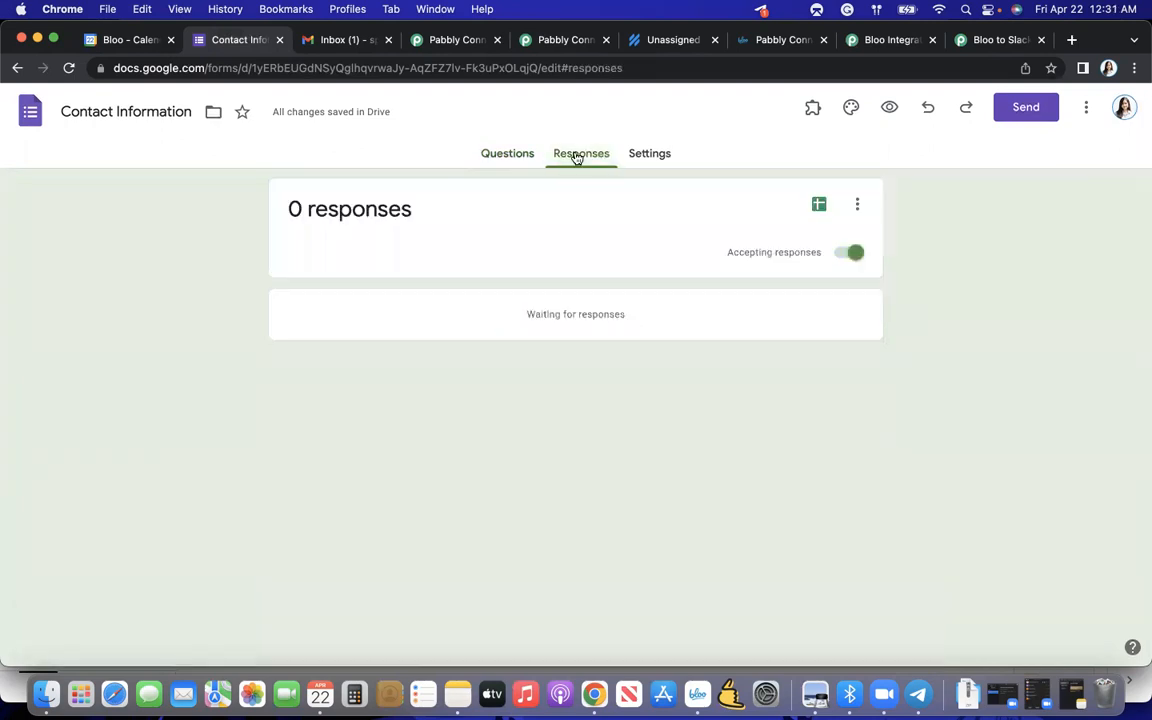
click(820, 207)
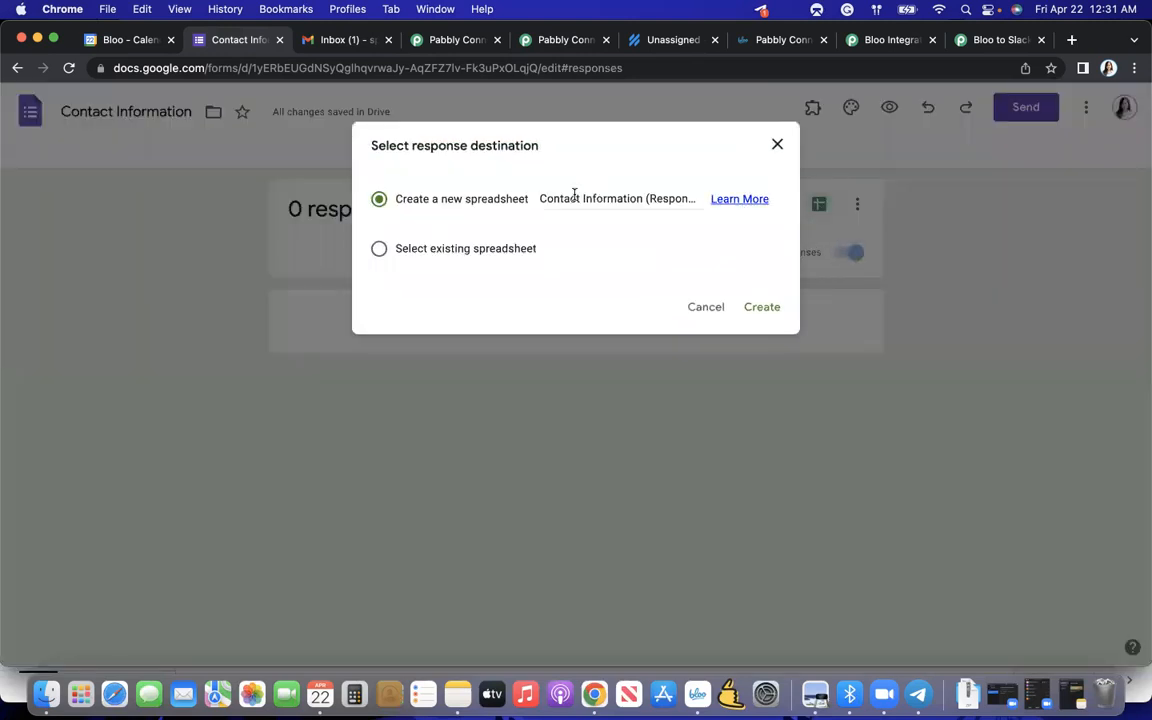
click(747, 306)
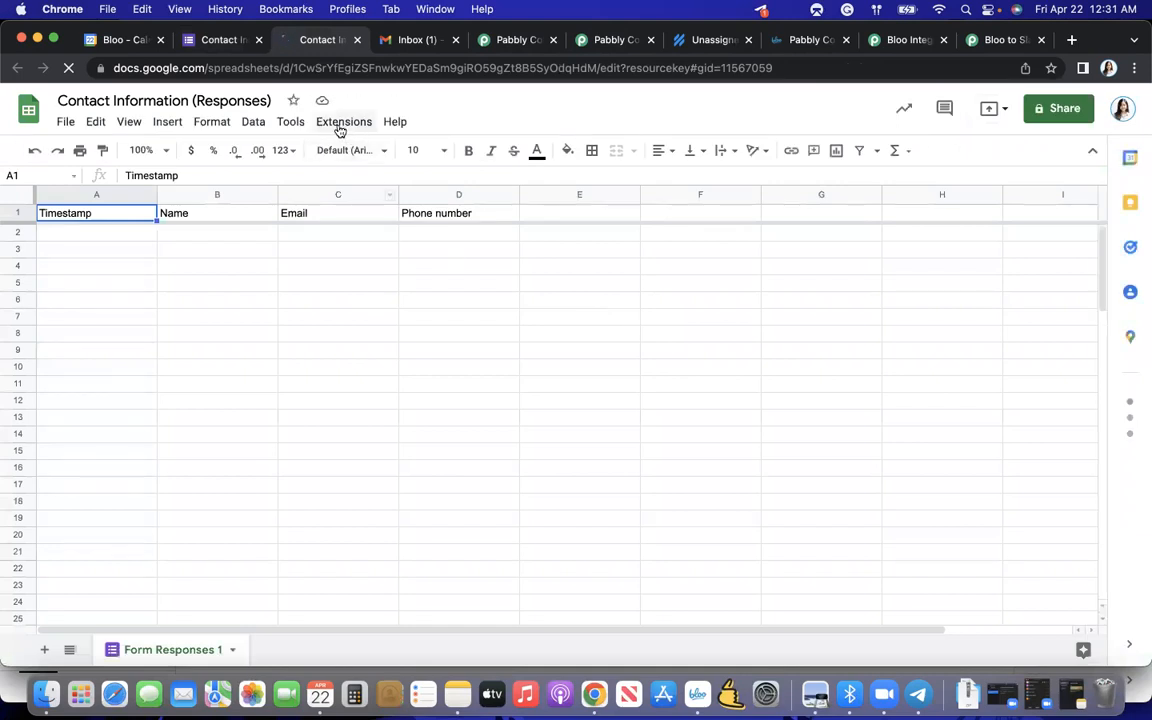
- Search the Google Workspace Marketplace for the Pabbly Connect Webhooks add-on and open its details page
click(341, 128)
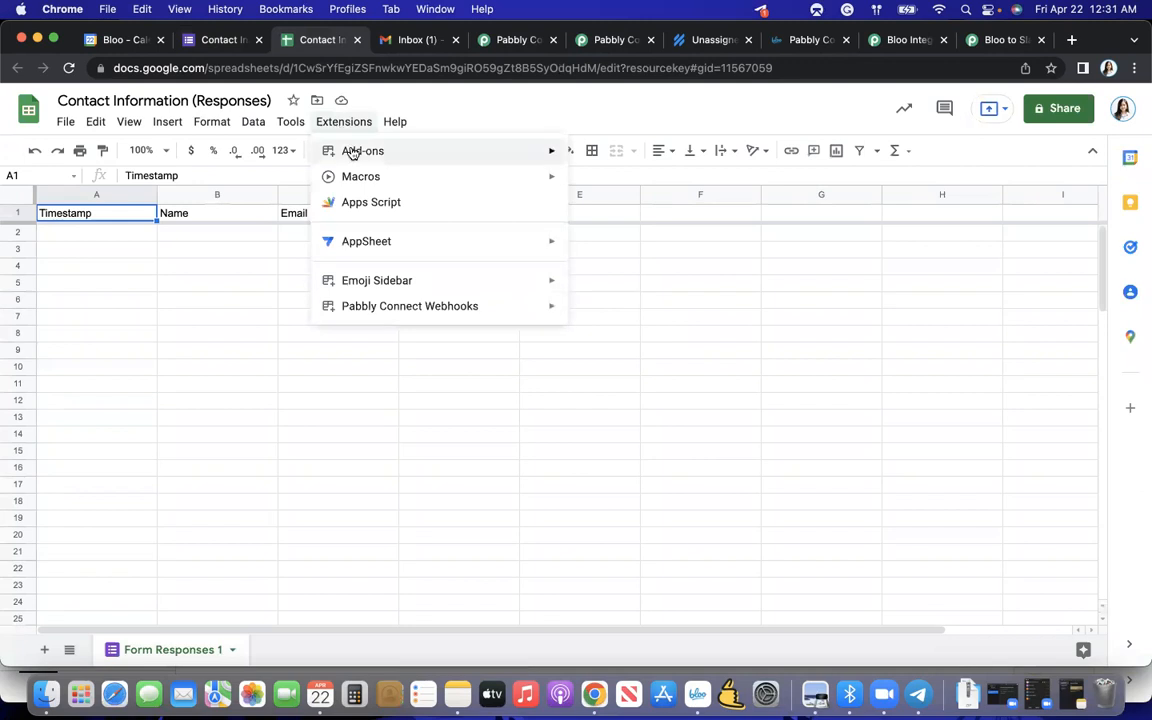
mouse_move(414, 152)
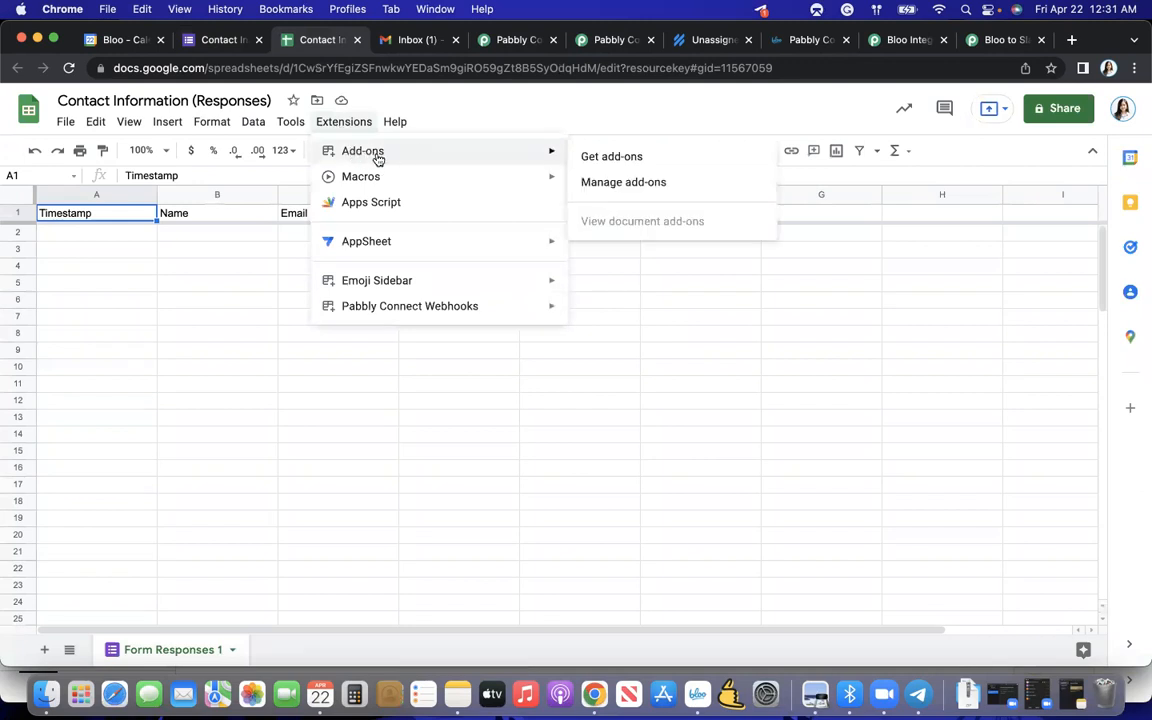
click(621, 158)
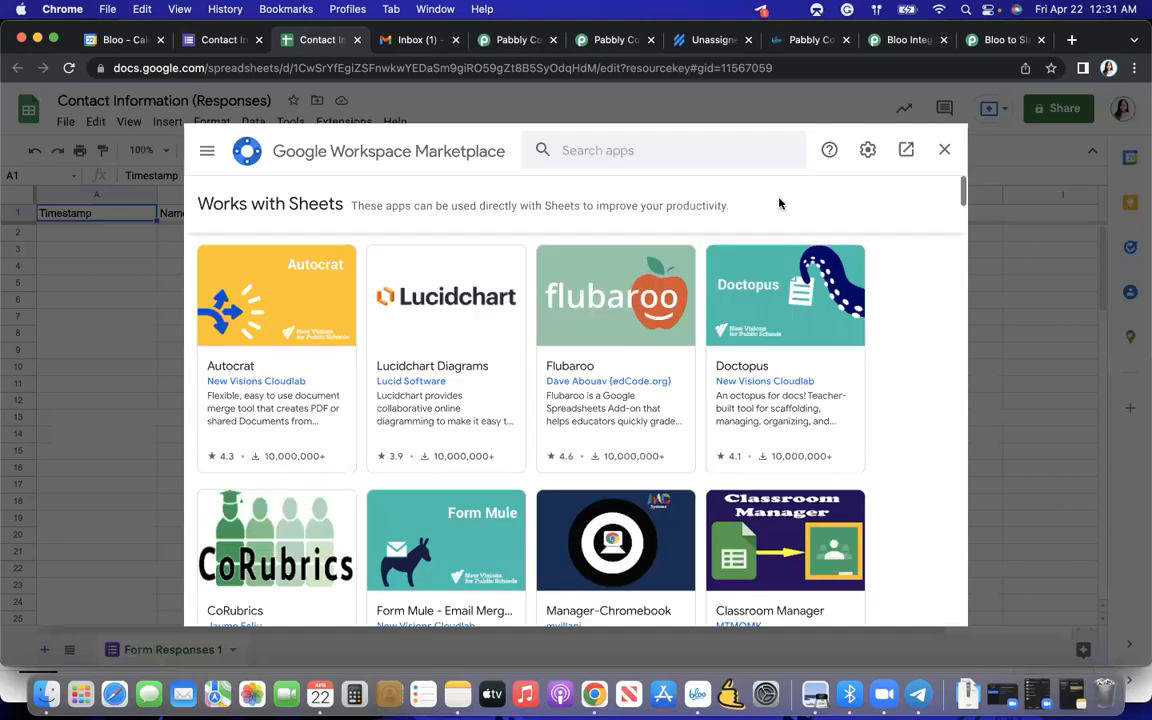
click(665, 147)
text(pabb)
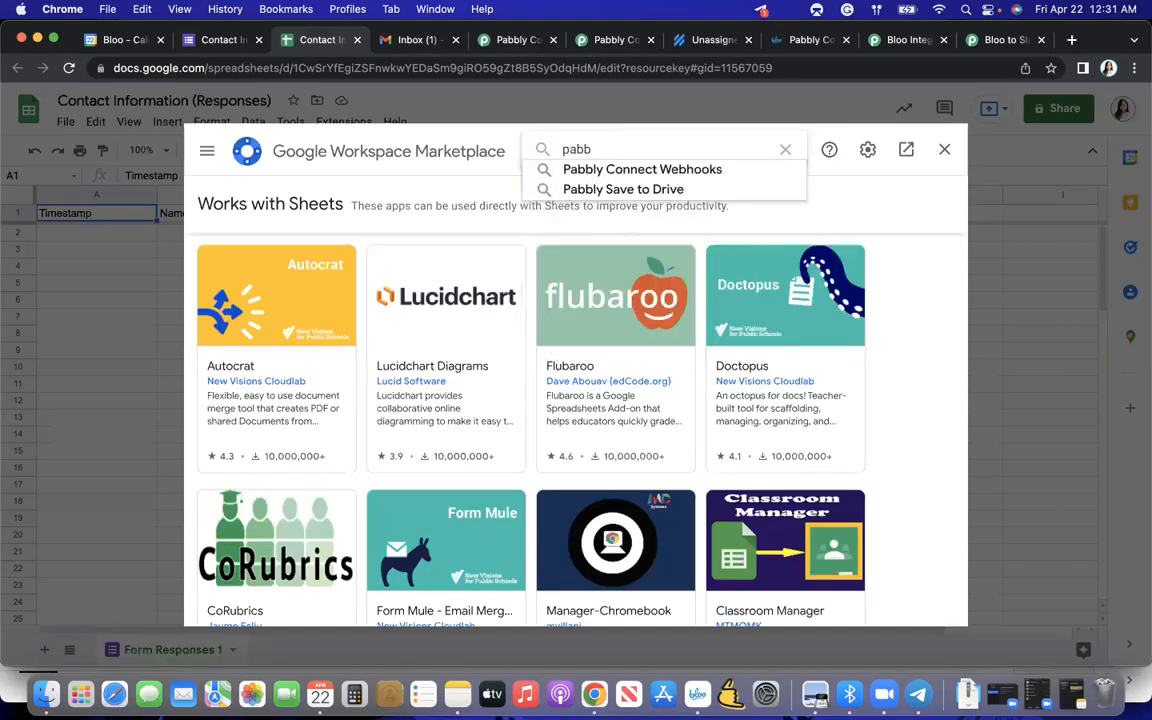
click(695, 169)
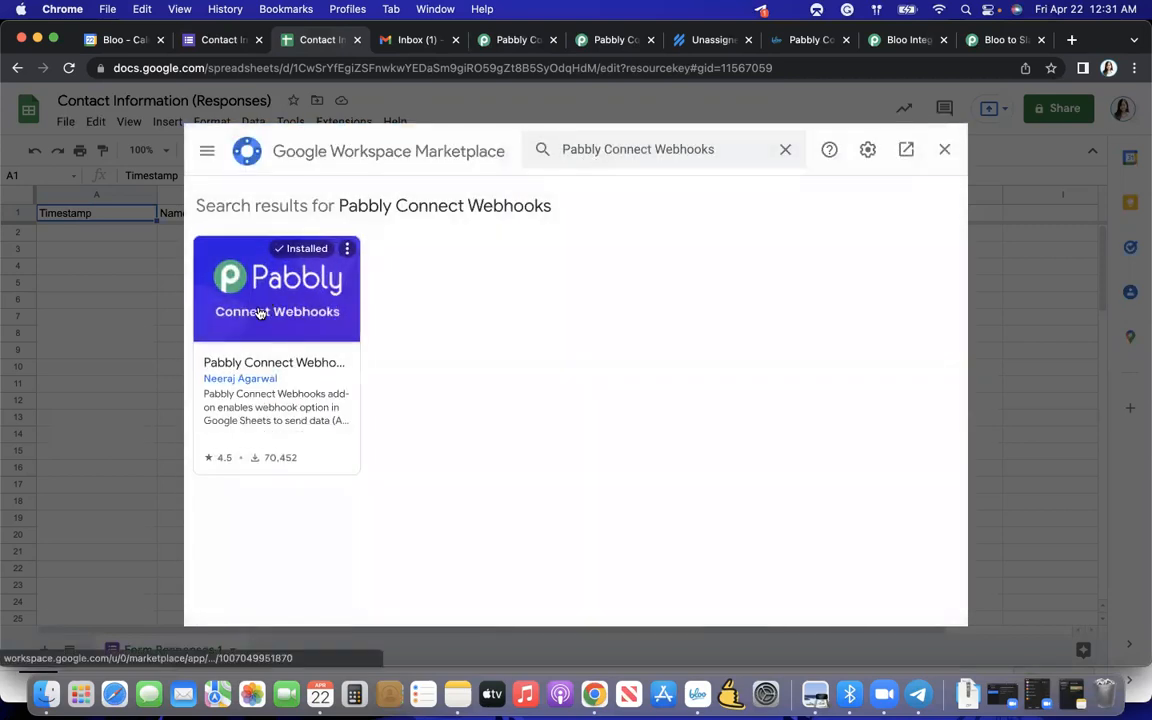
click(310, 345)
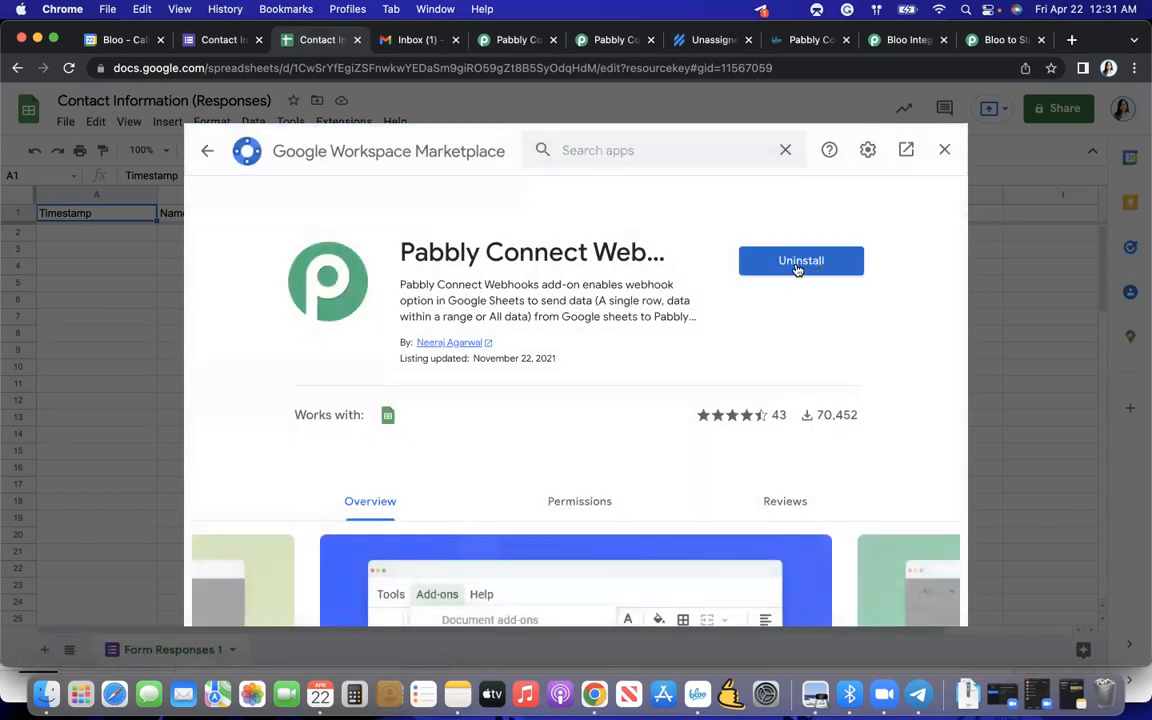
- Look through the Pabbly Connect Webhooks preview images and close the marketplace
scroll(761, 344, down, 5)
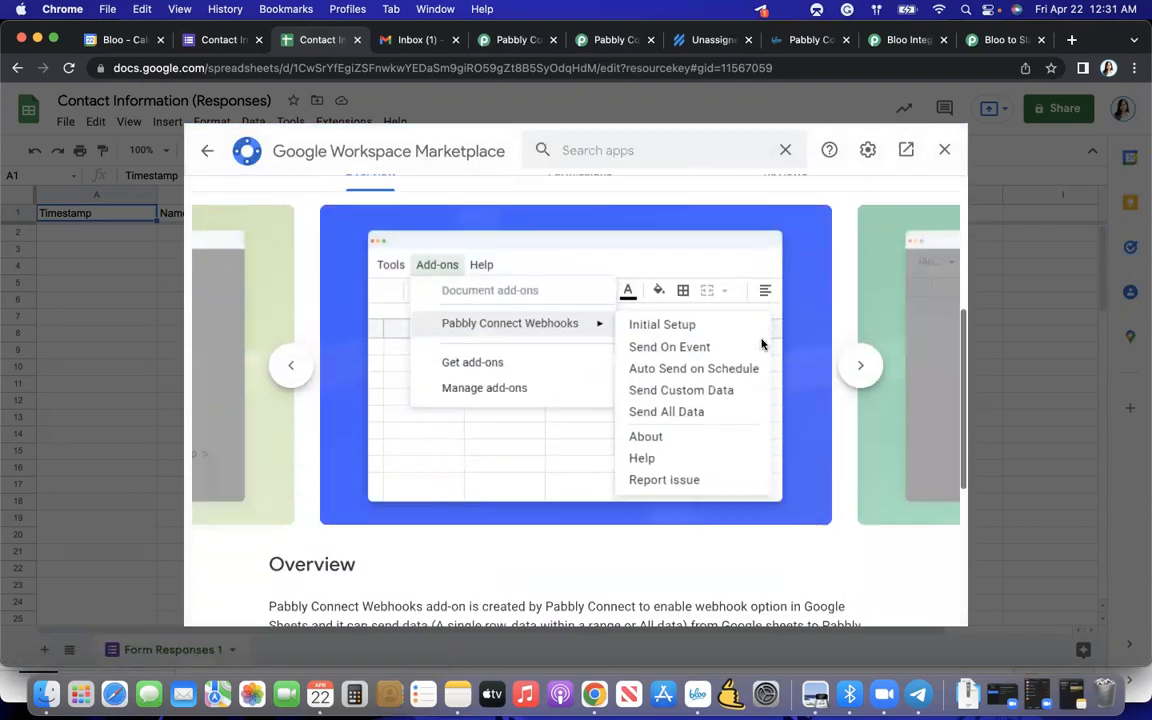
scroll(761, 344, up, 3)
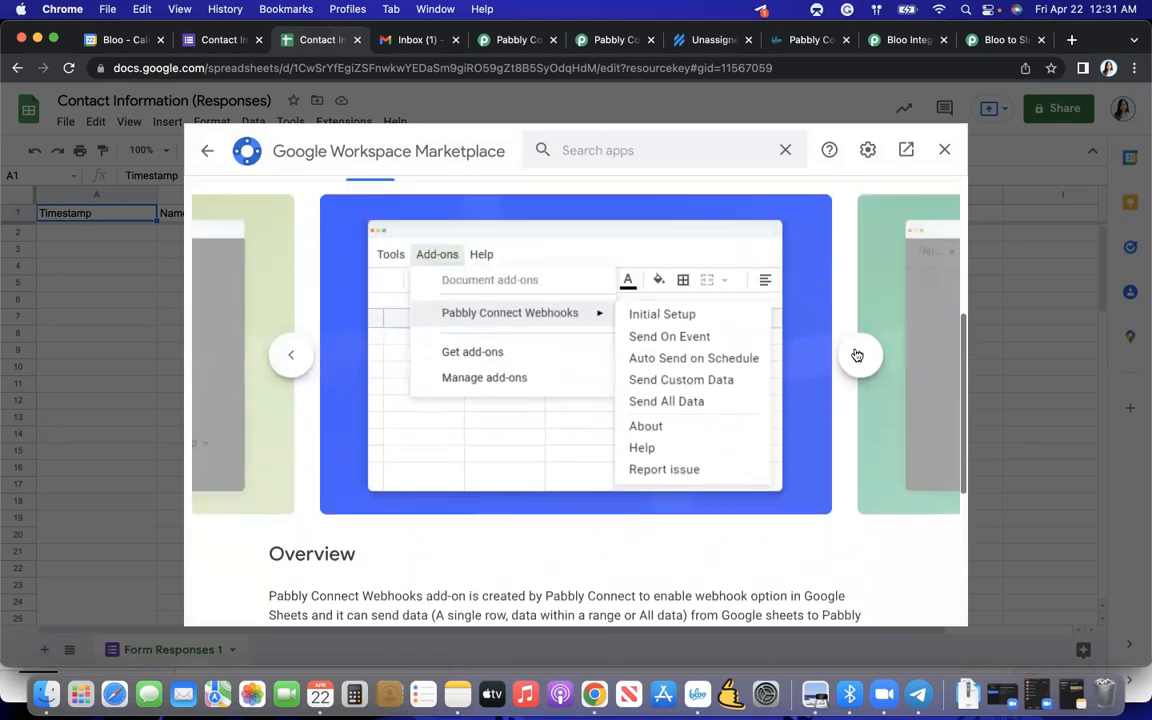
click(859, 355)
click(857, 355)
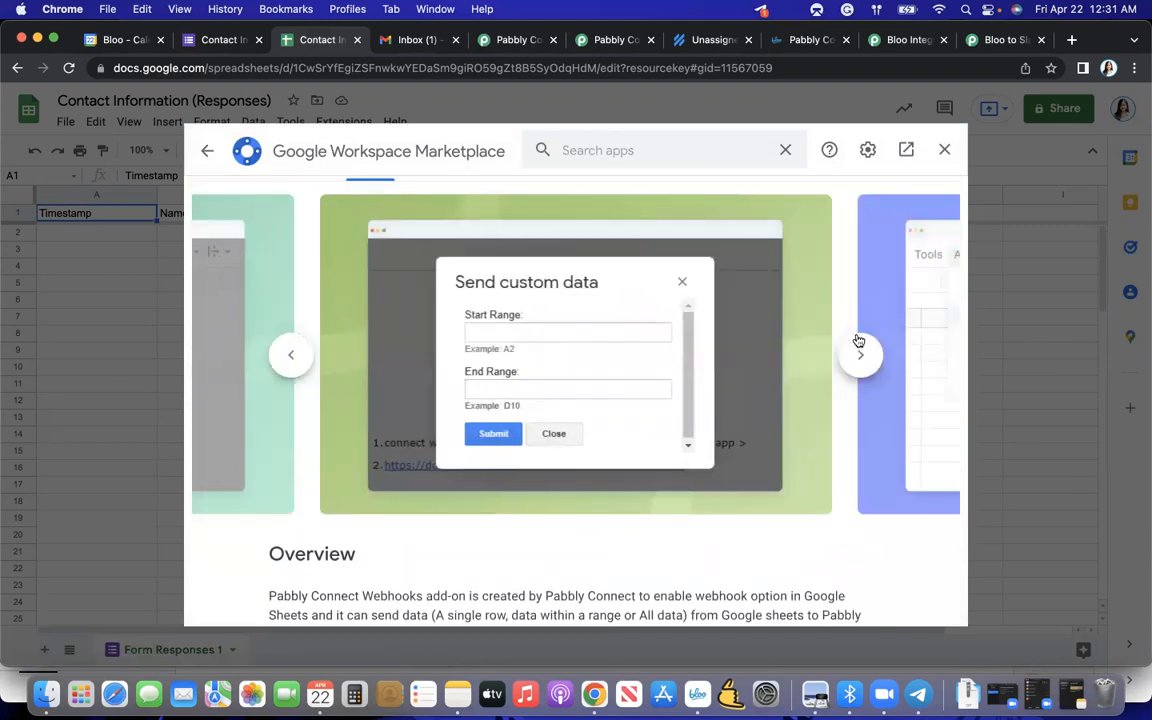
click(944, 152)
- Open the initial setup of the Pabbly Connect Webhooks add-on in the responses spreadsheet
click(355, 128)
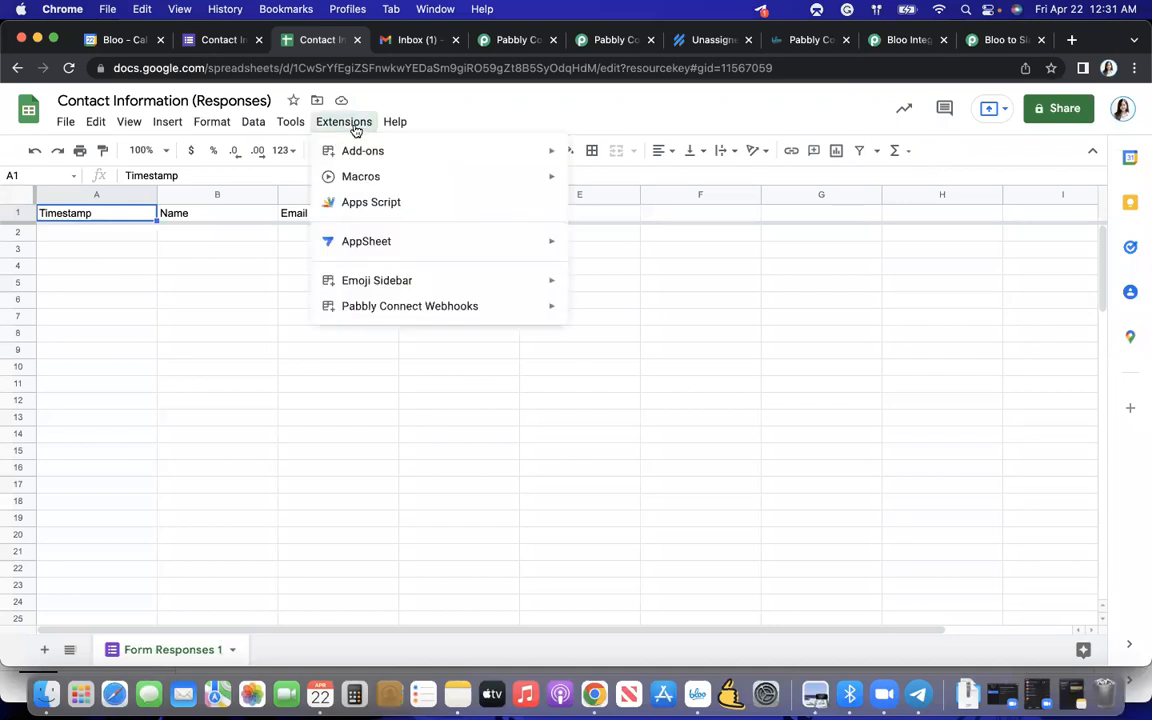
mouse_move(383, 306)
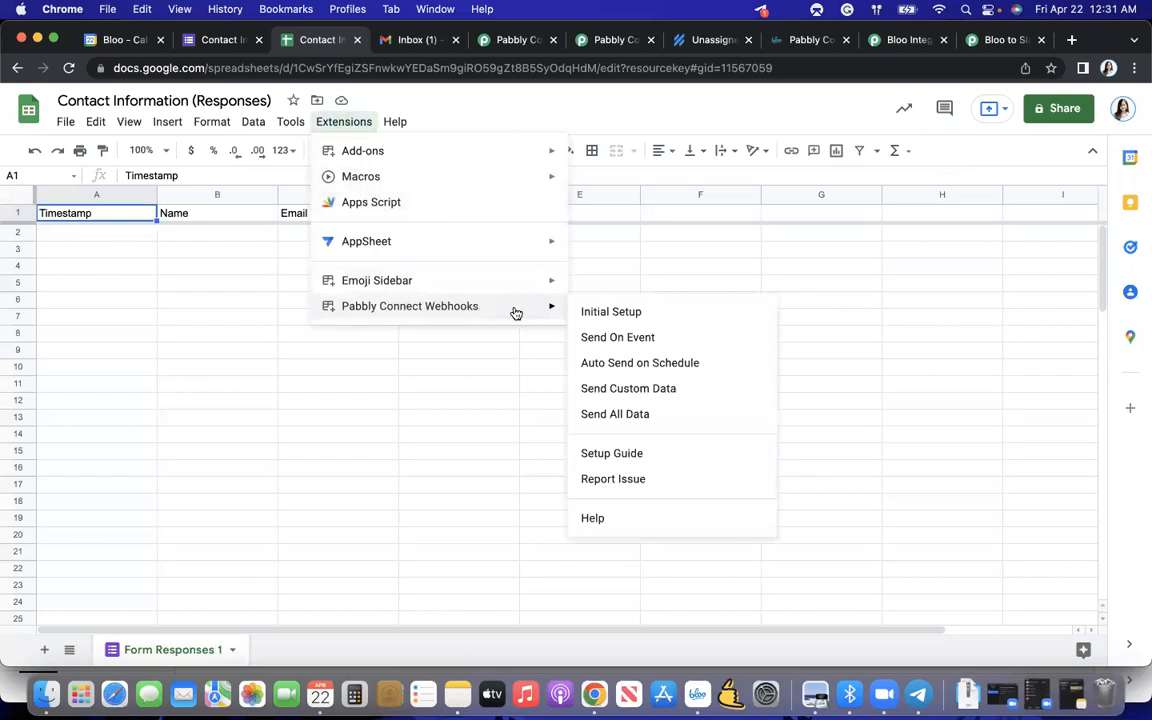
click(616, 313)
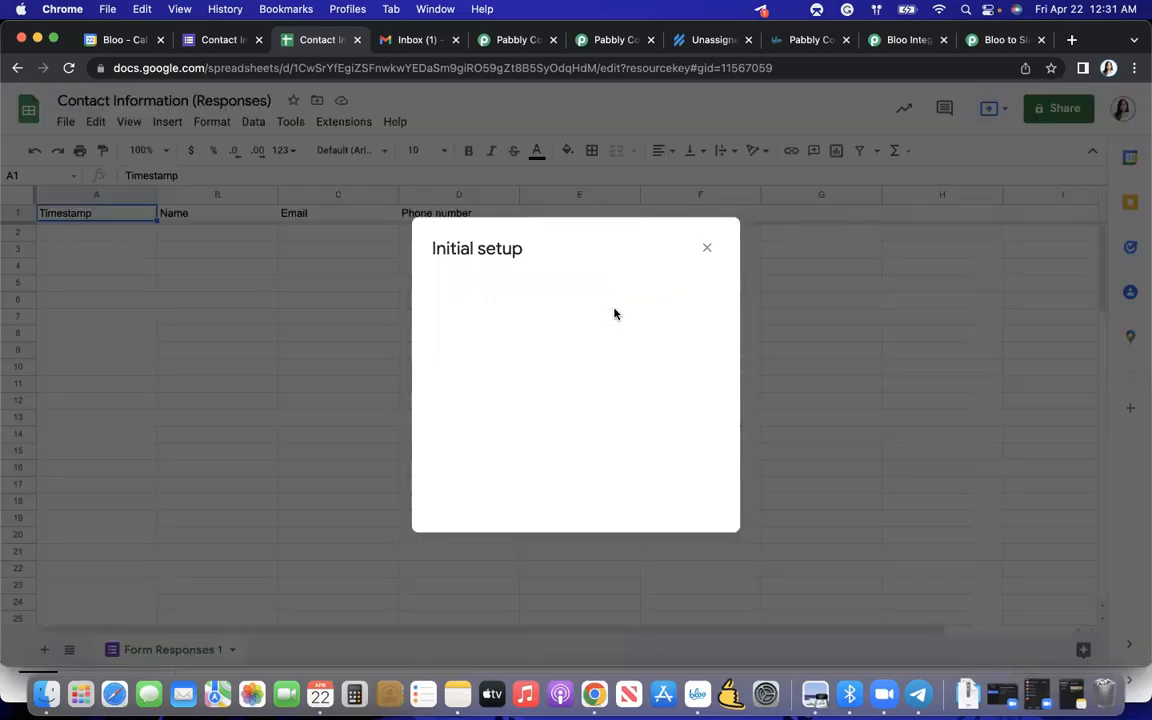
click(478, 306)
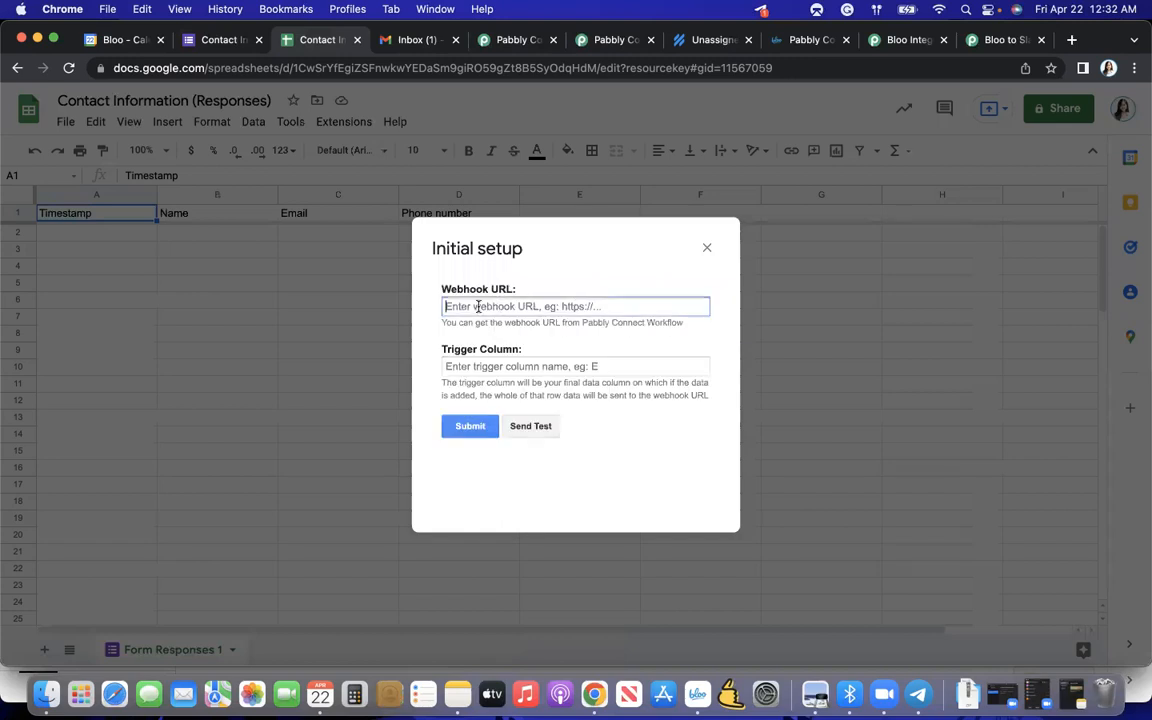
text(pabbly-connect-project)
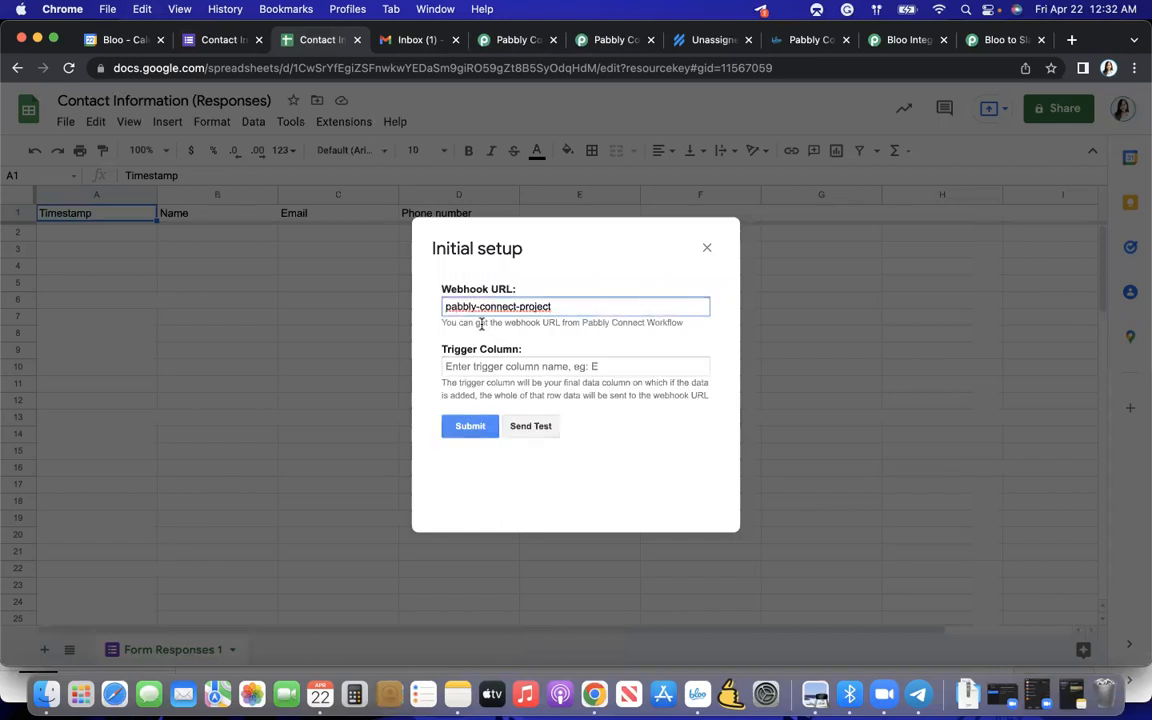
double_click(503, 305)
key(super+a)
key(BackSpace)
- Copy the webhook URL from the Google Forms trigger in the Pabbly Connect workflow and paste it into the add-on's Initial setup
click(518, 40)
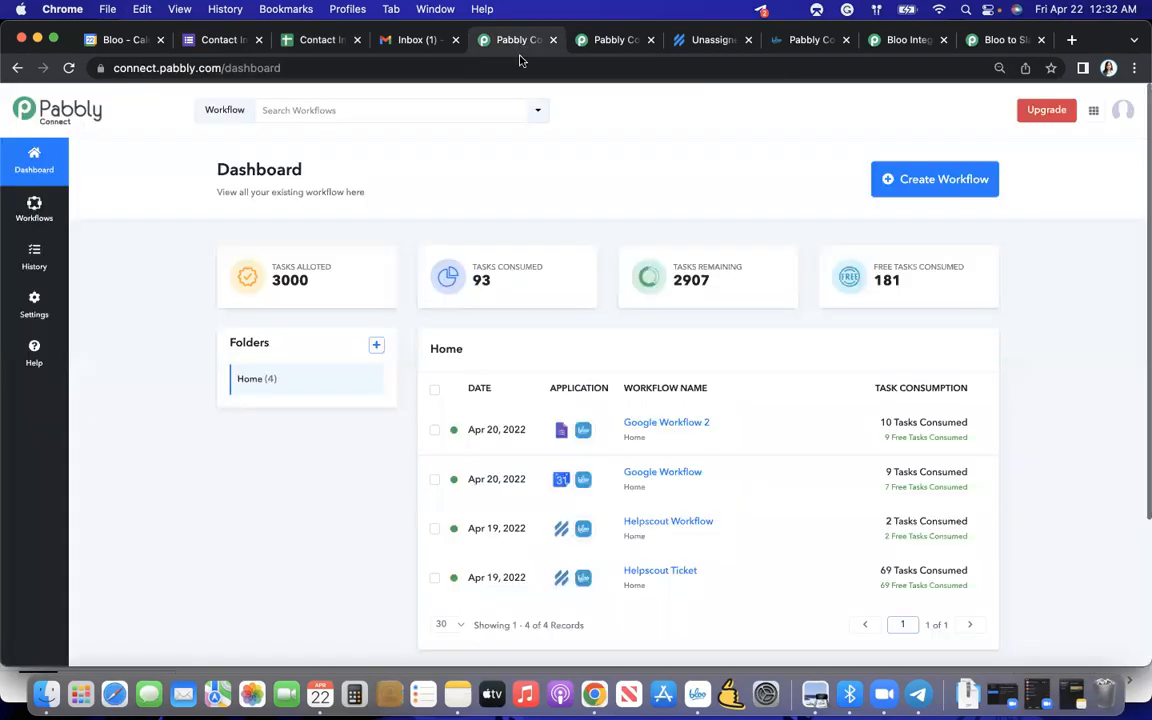
click(598, 40)
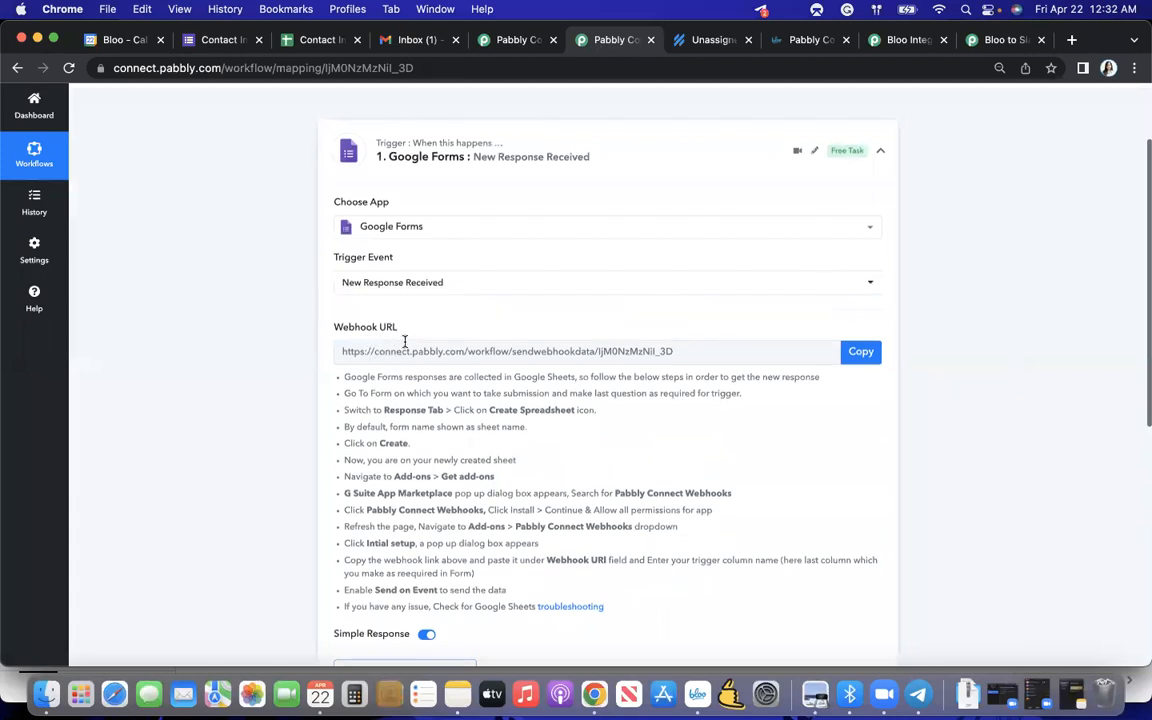
scroll(404, 342, up, 2)
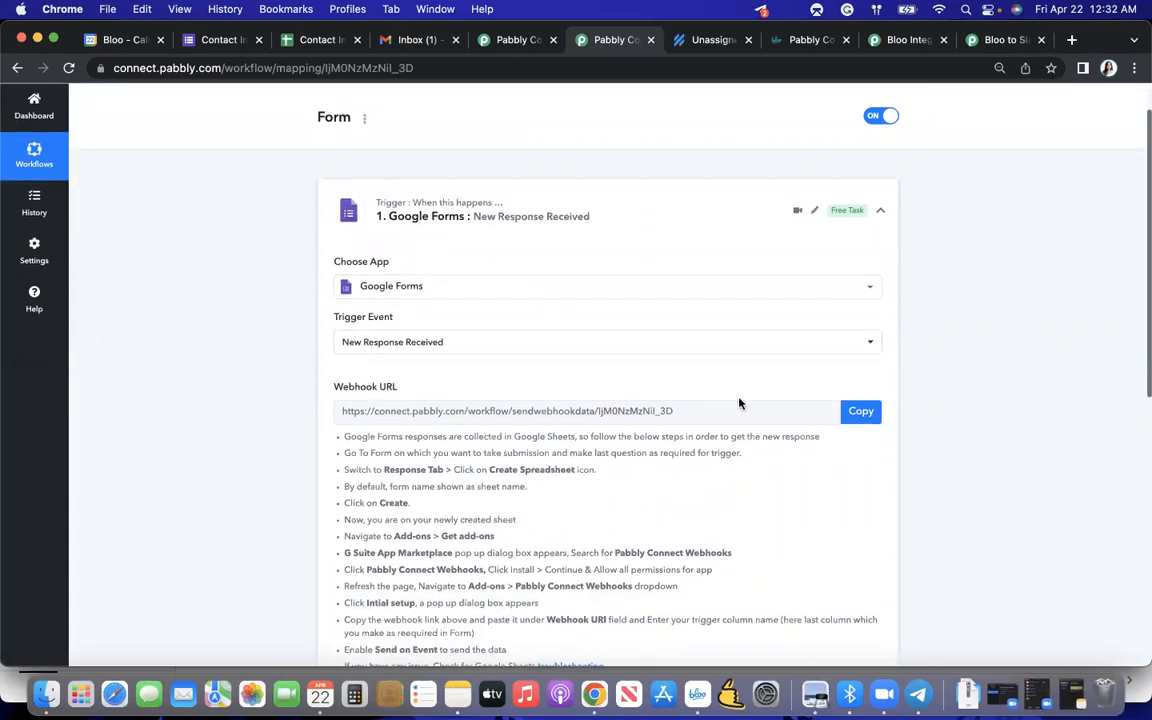
click(861, 420)
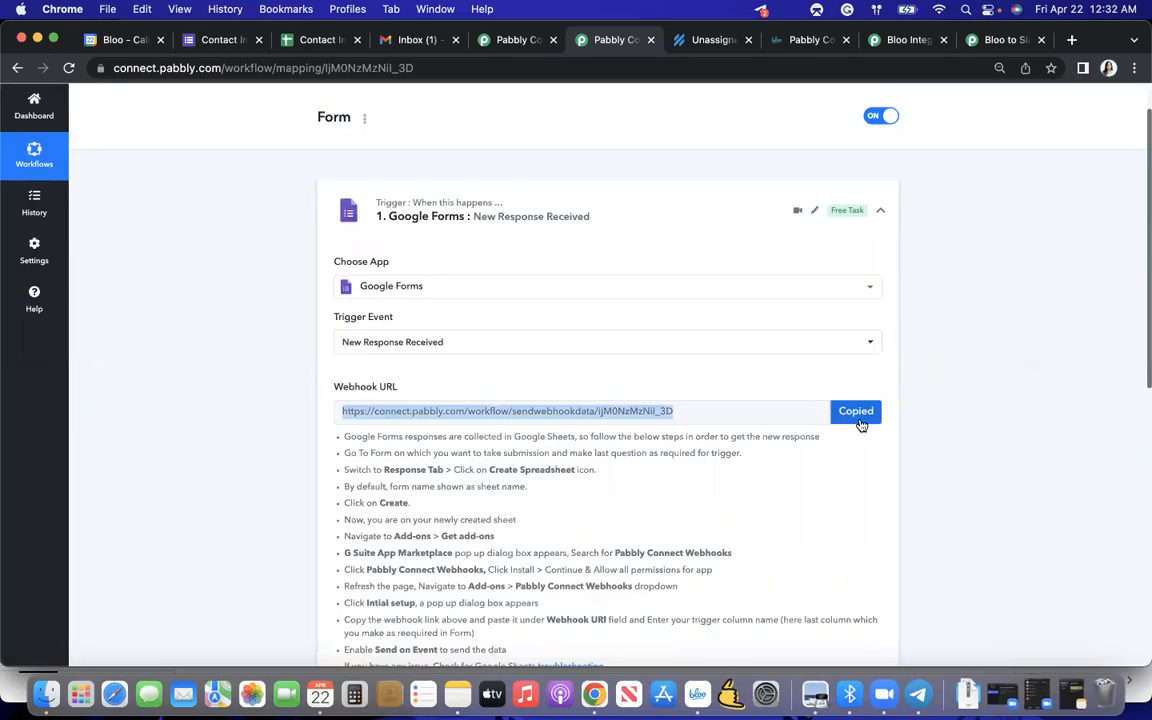
click(314, 42)
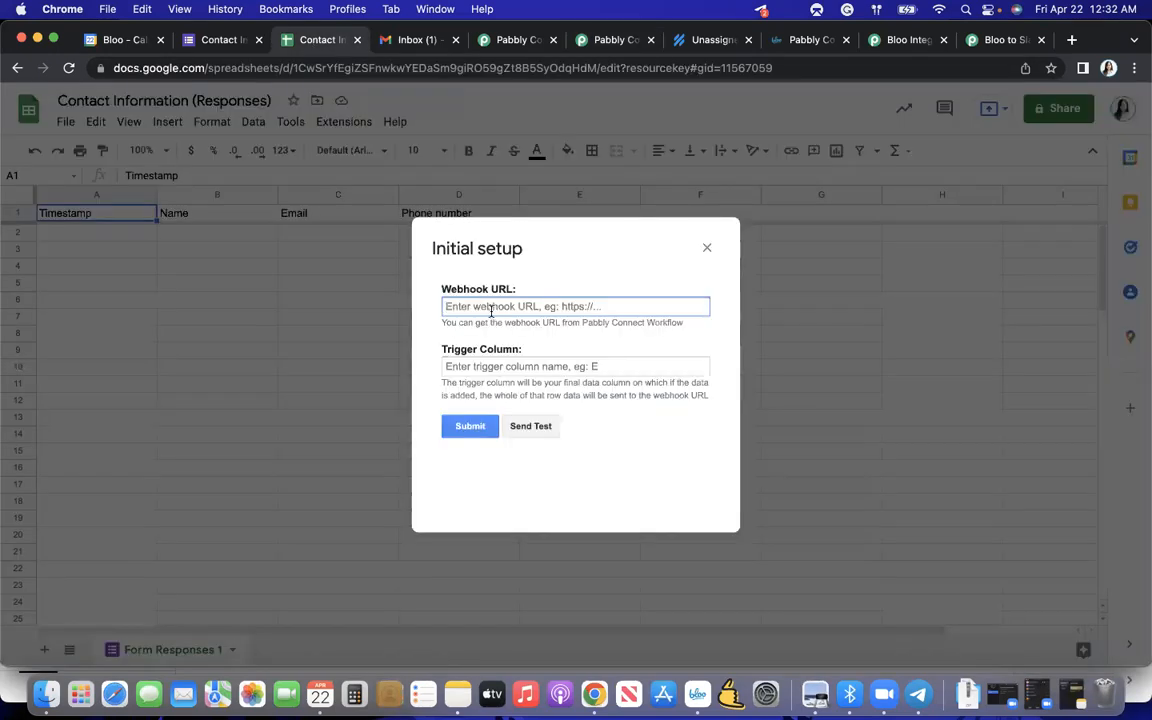
key(super+v)
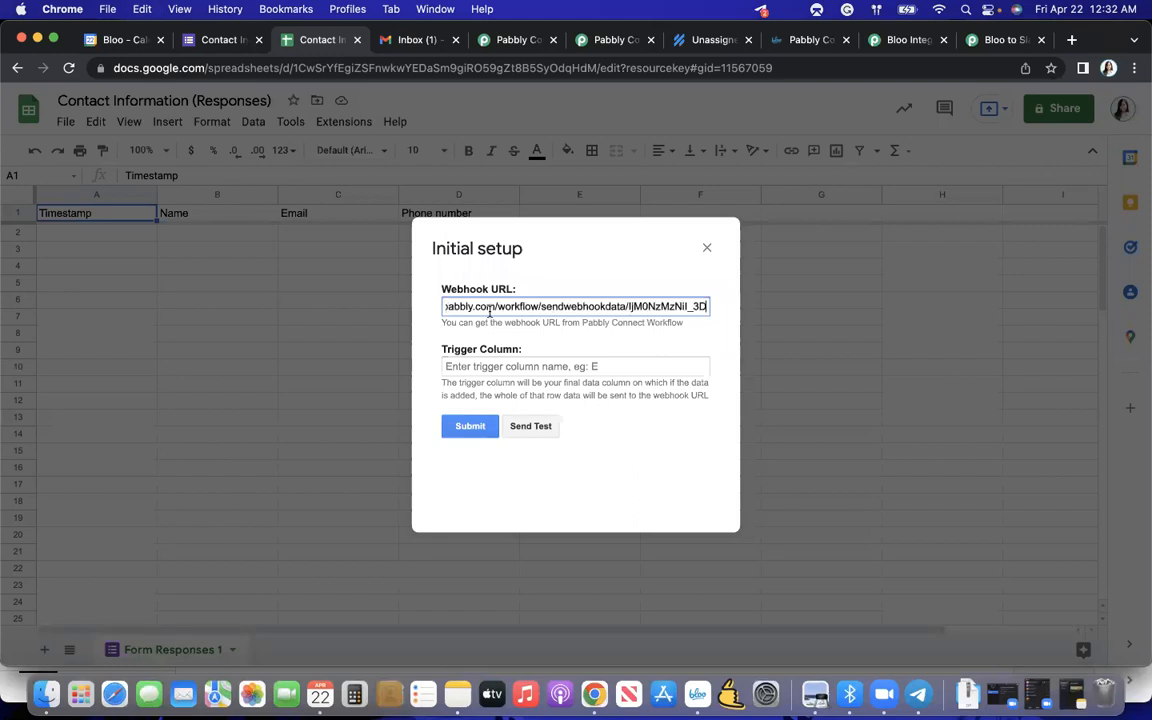
click(528, 327)
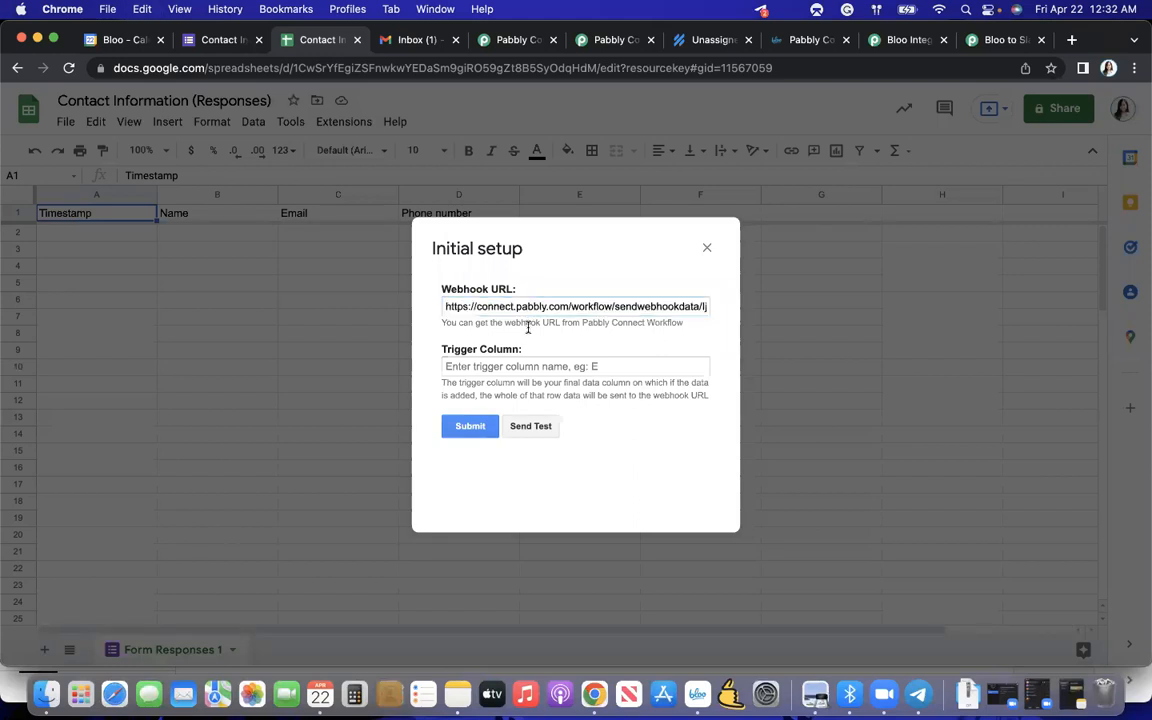
- Make the Phone number question required in the Contact Information form
click(467, 363)
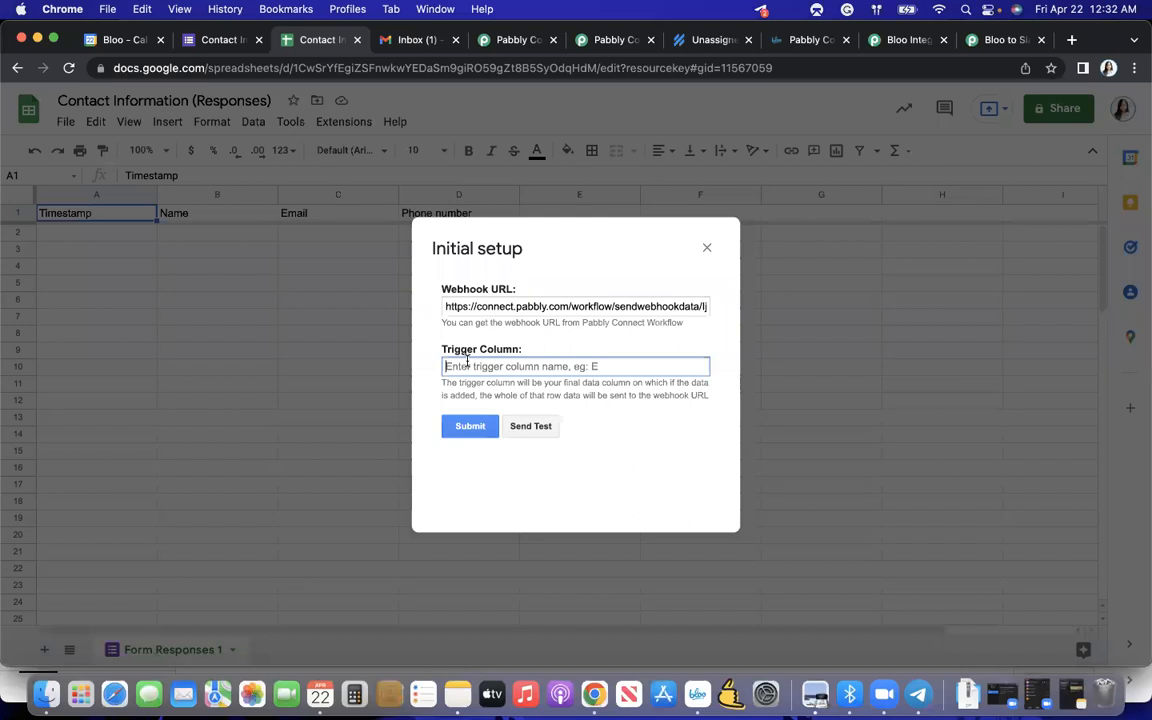
click(236, 42)
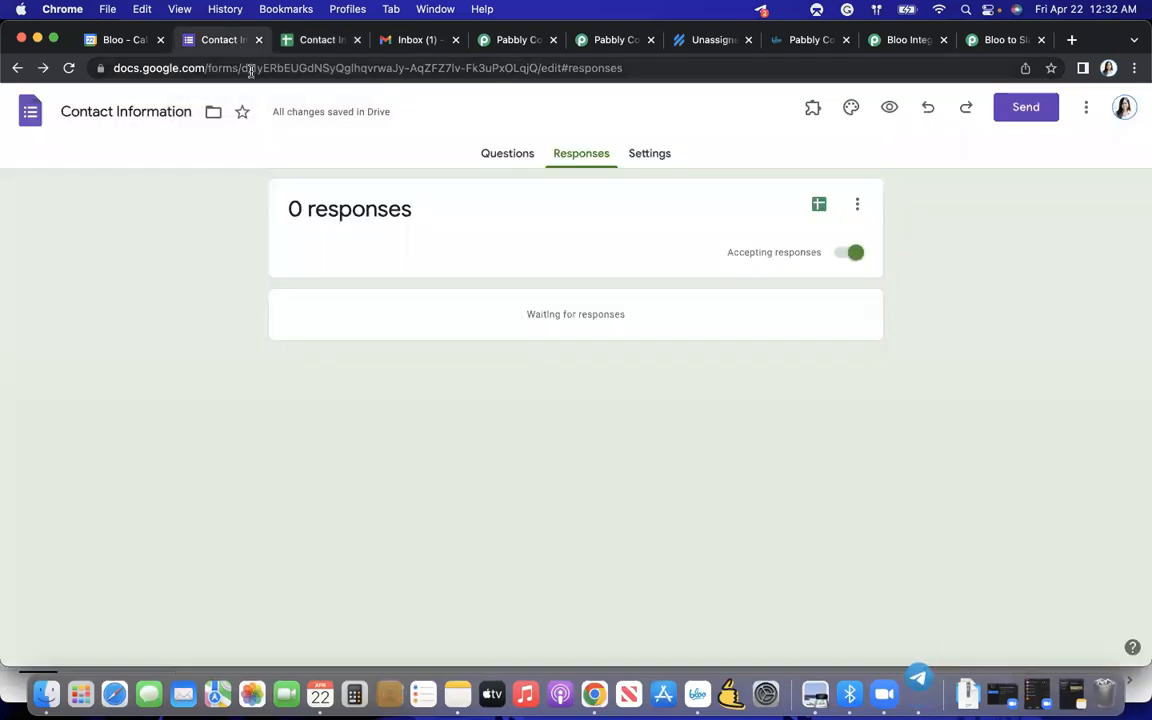
click(485, 155)
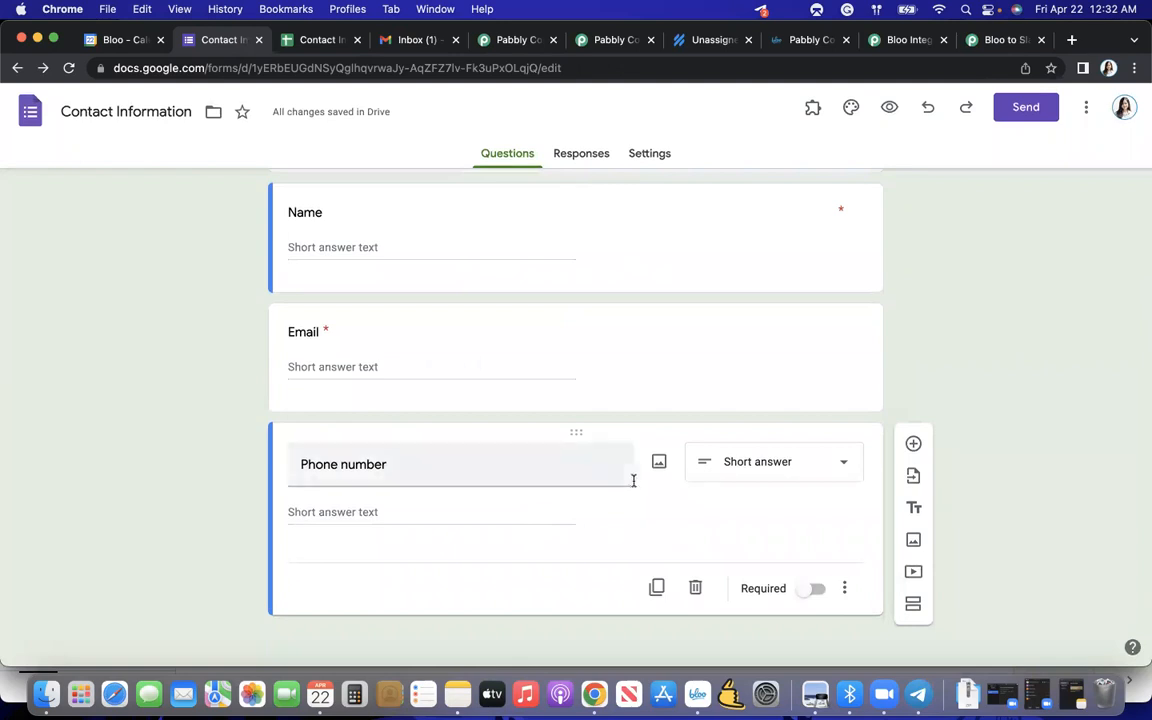
click(813, 592)
- Set the trigger column to D in the responses spreadsheet's webhook setup and submit it
click(318, 41)
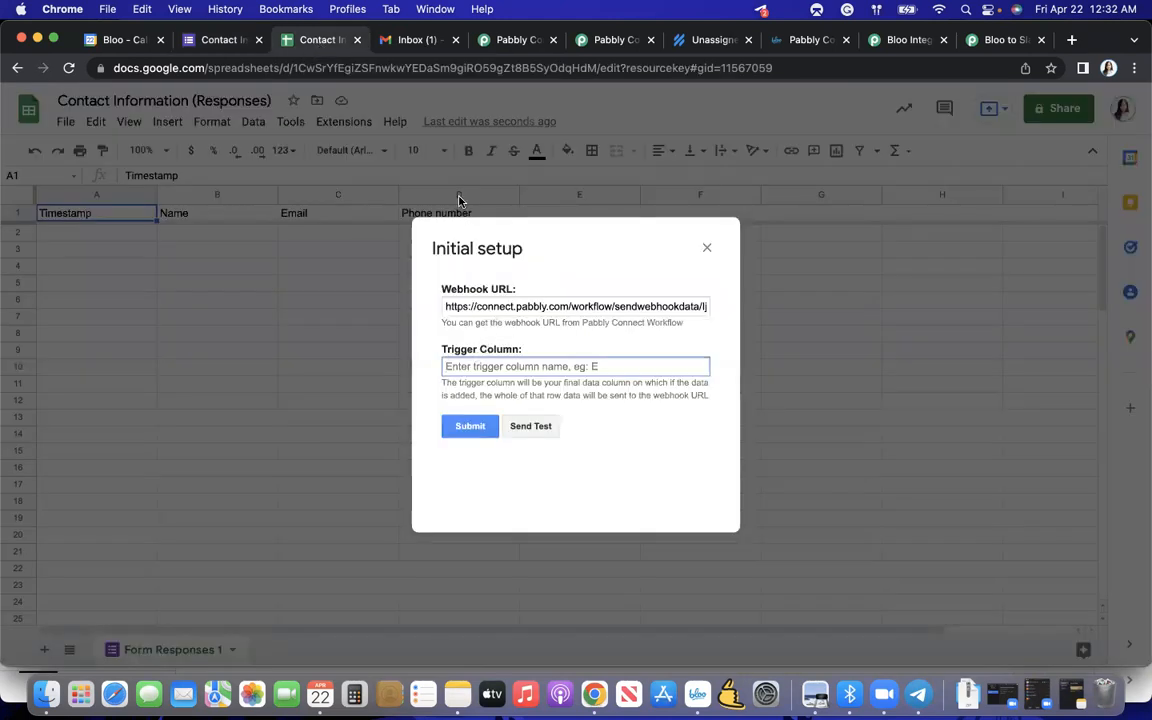
click(478, 364)
text(D)
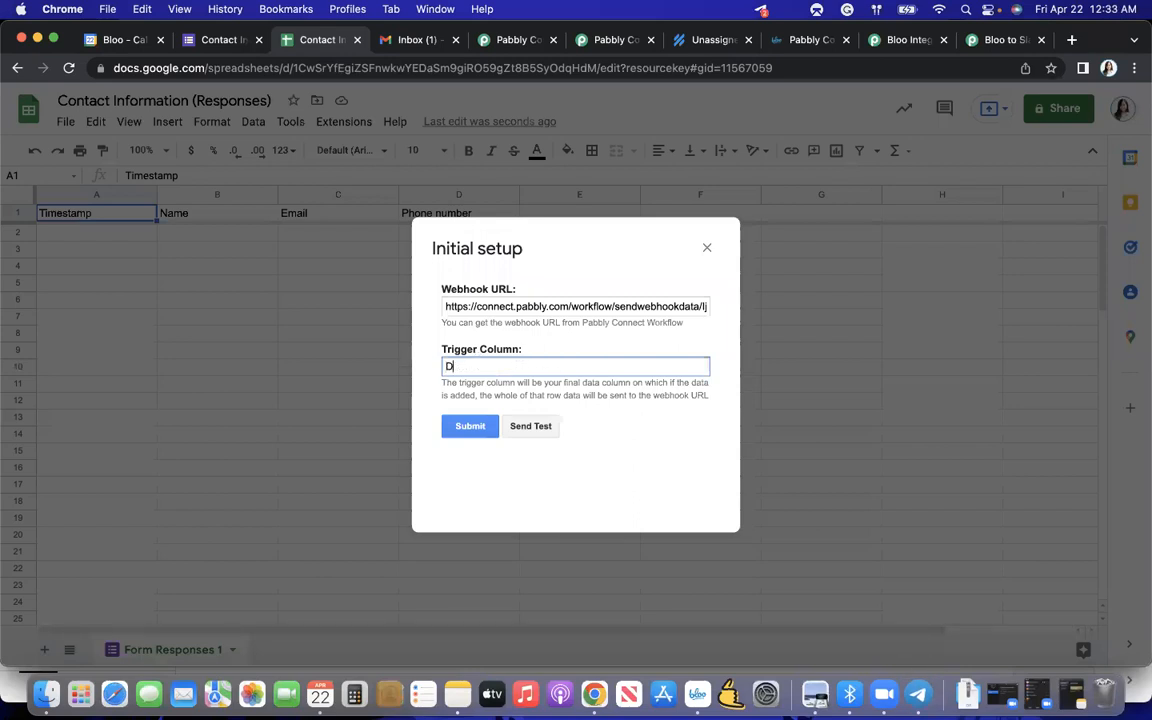
click(470, 427)
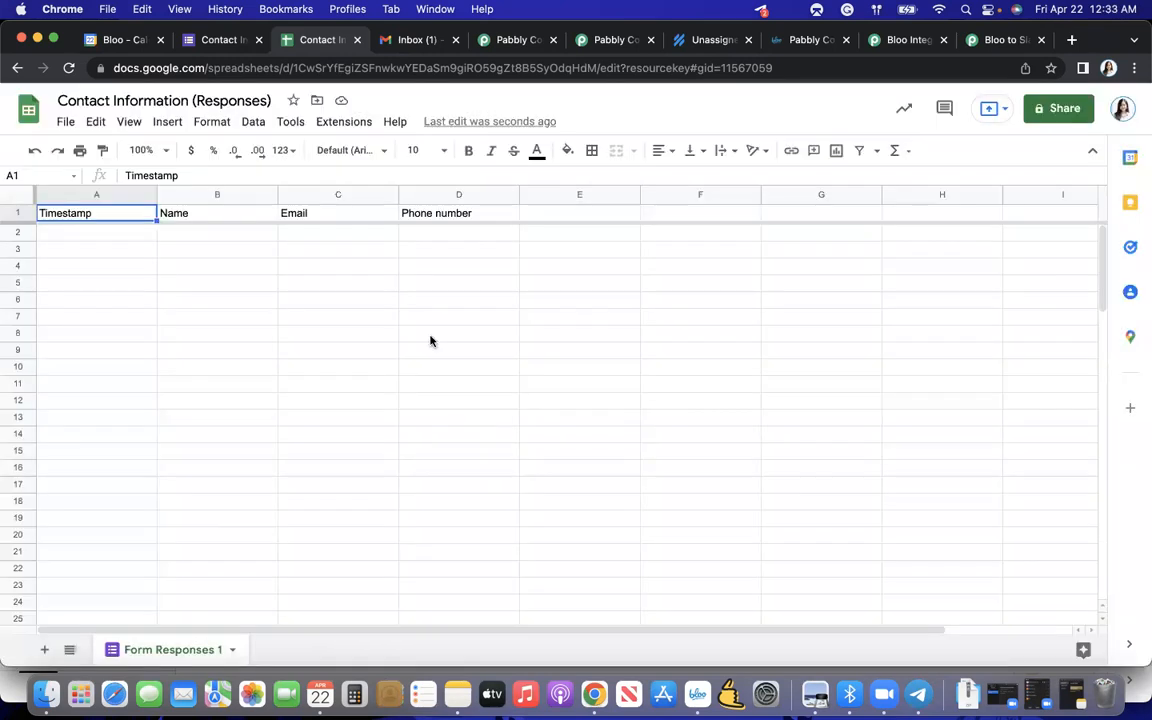
- Enable Send On Event for the Pabbly Connect Webhooks add-on
click(345, 123)
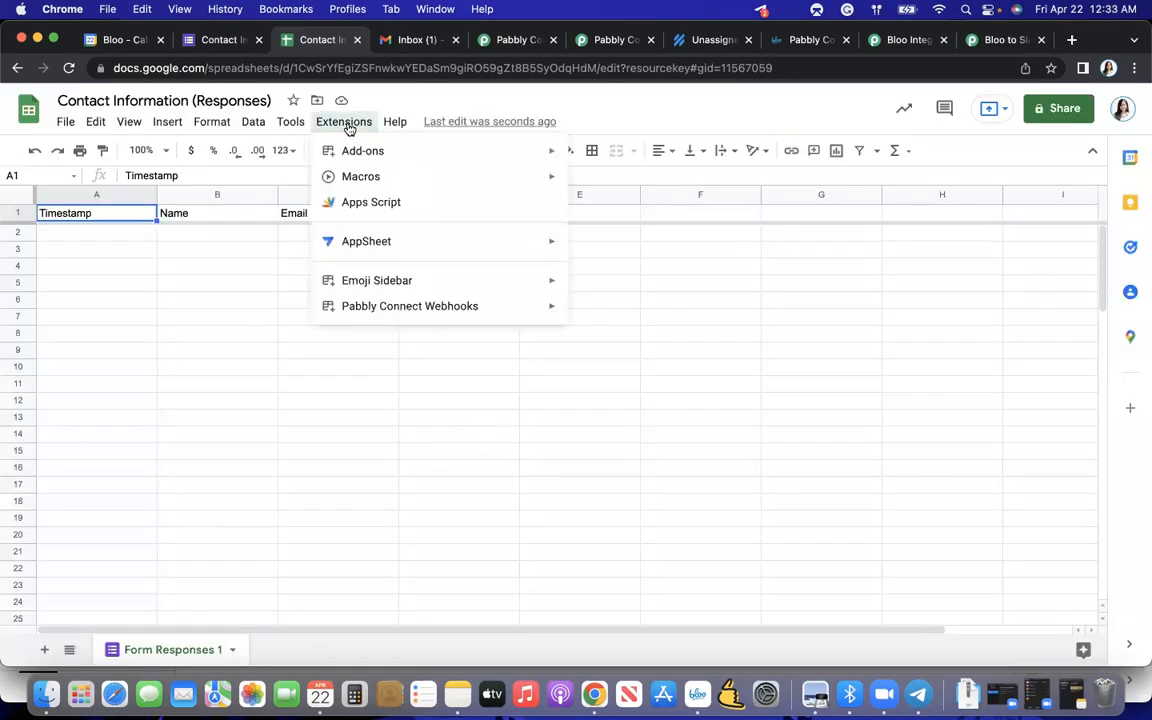
mouse_move(362, 312)
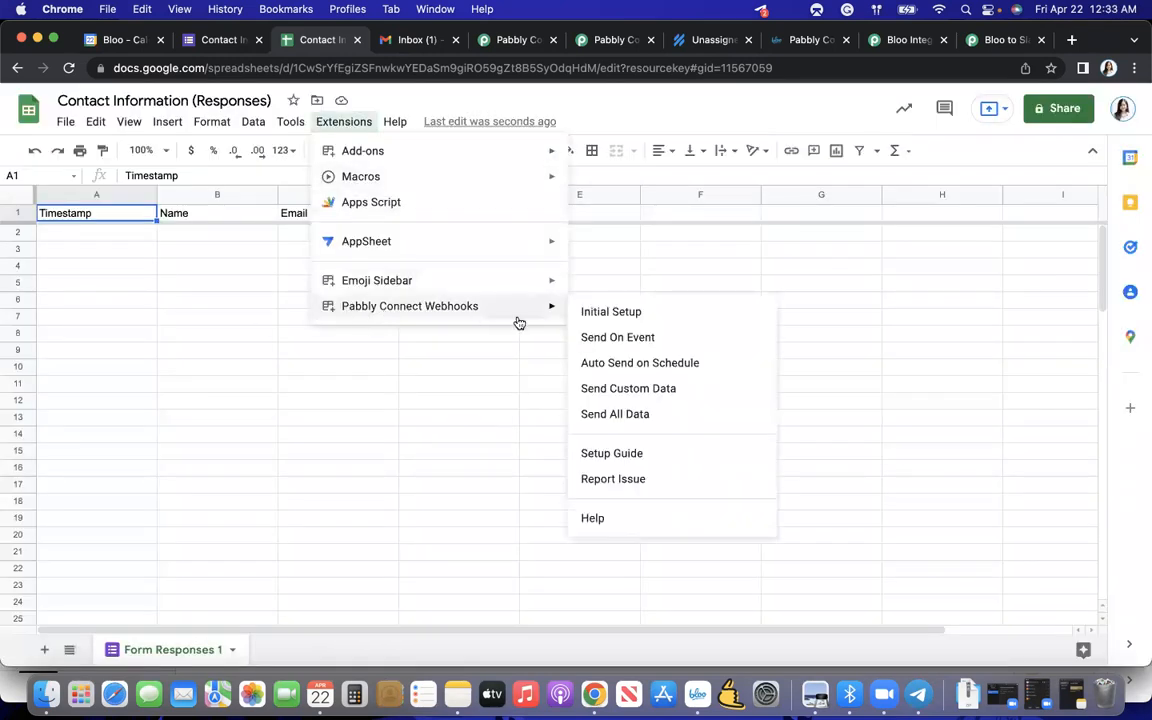
click(590, 338)
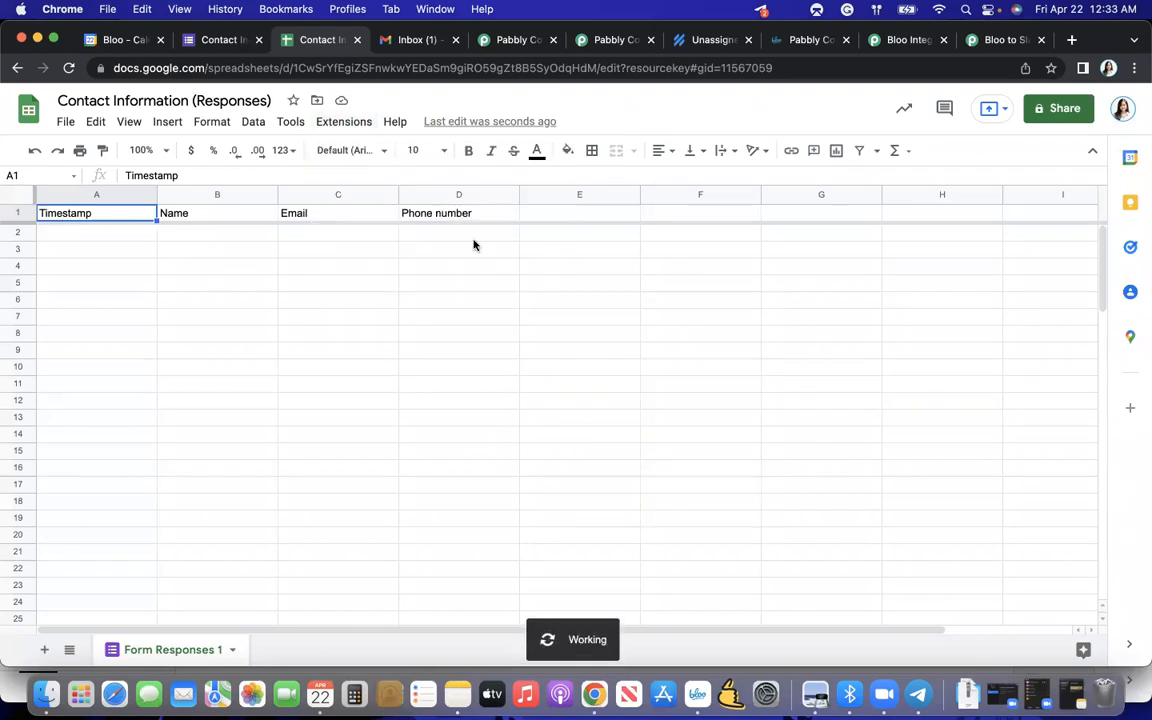
- Enable Auto Send on Schedule for the Pabbly Connect Webhooks add-on and check the enabled sending options
click(346, 122)
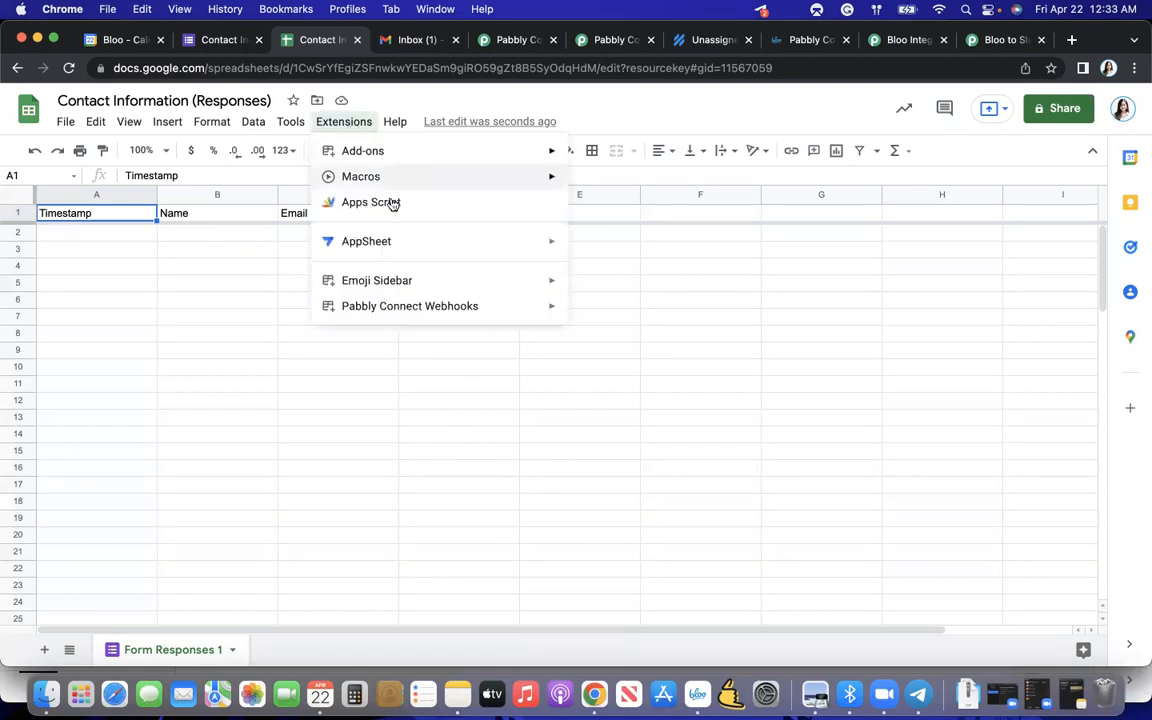
mouse_move(429, 308)
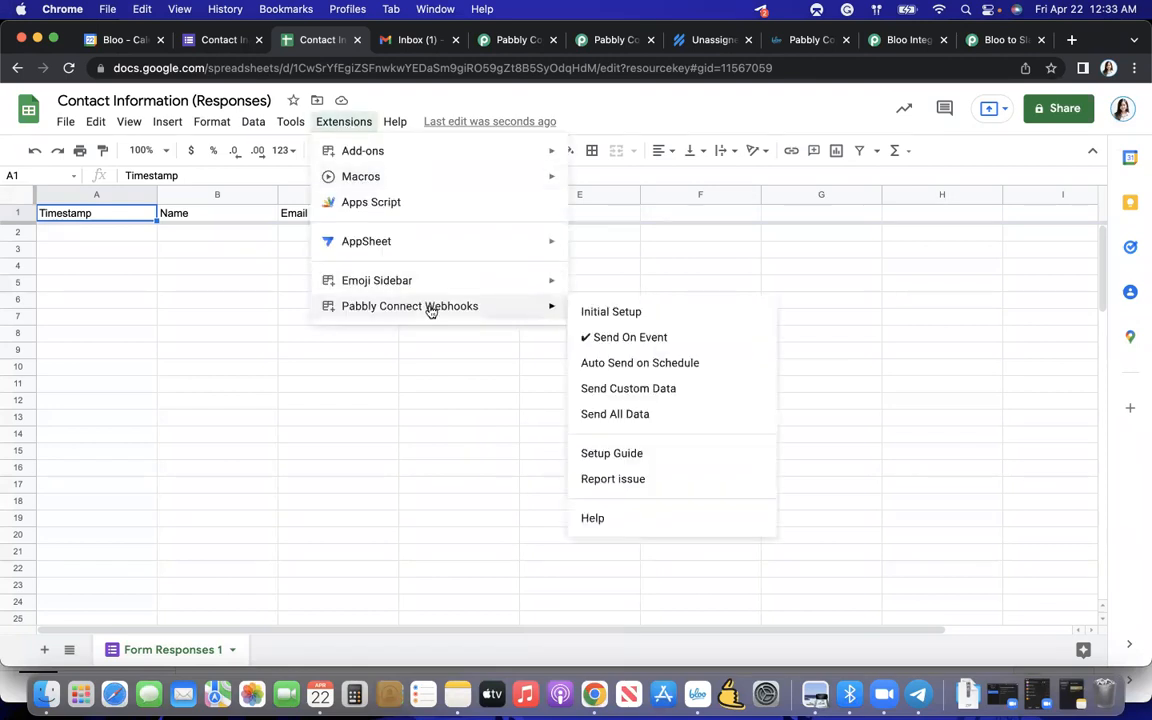
click(632, 366)
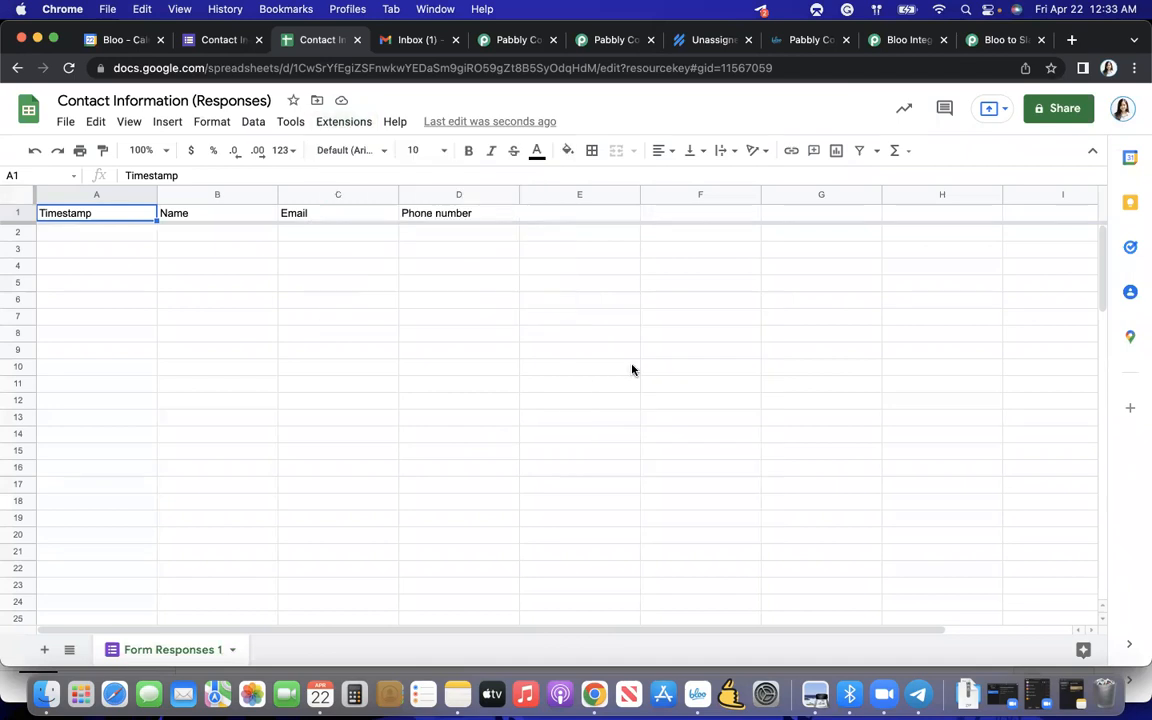
click(350, 124)
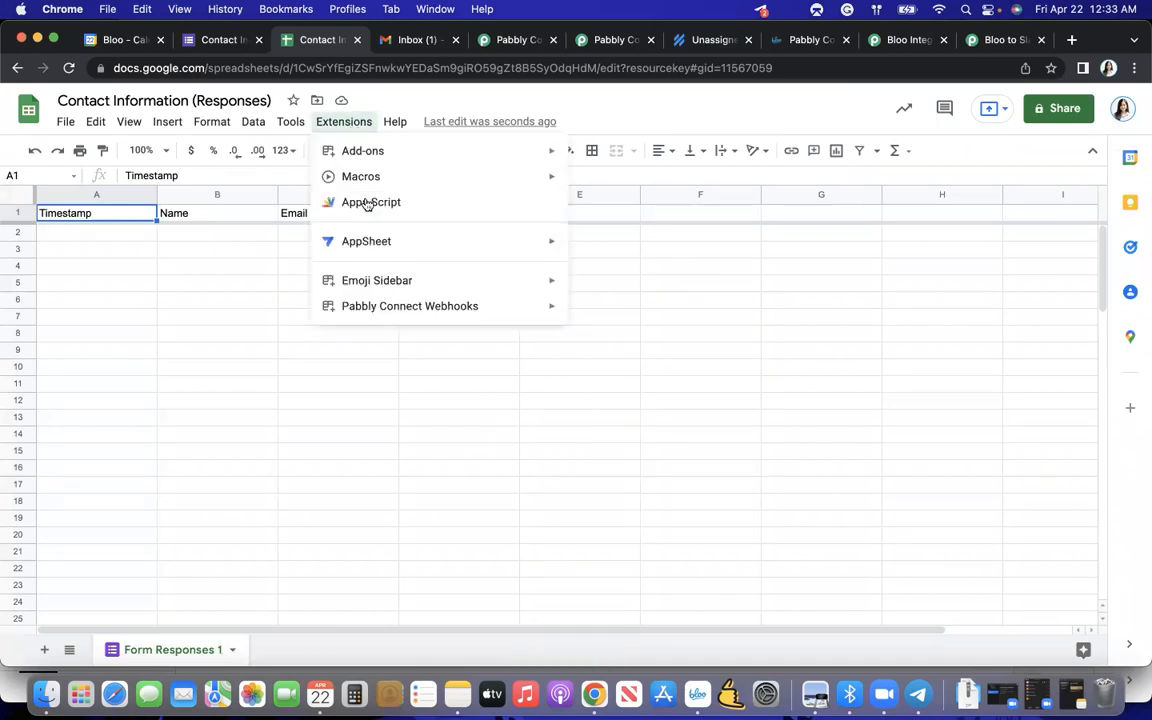
mouse_move(399, 302)
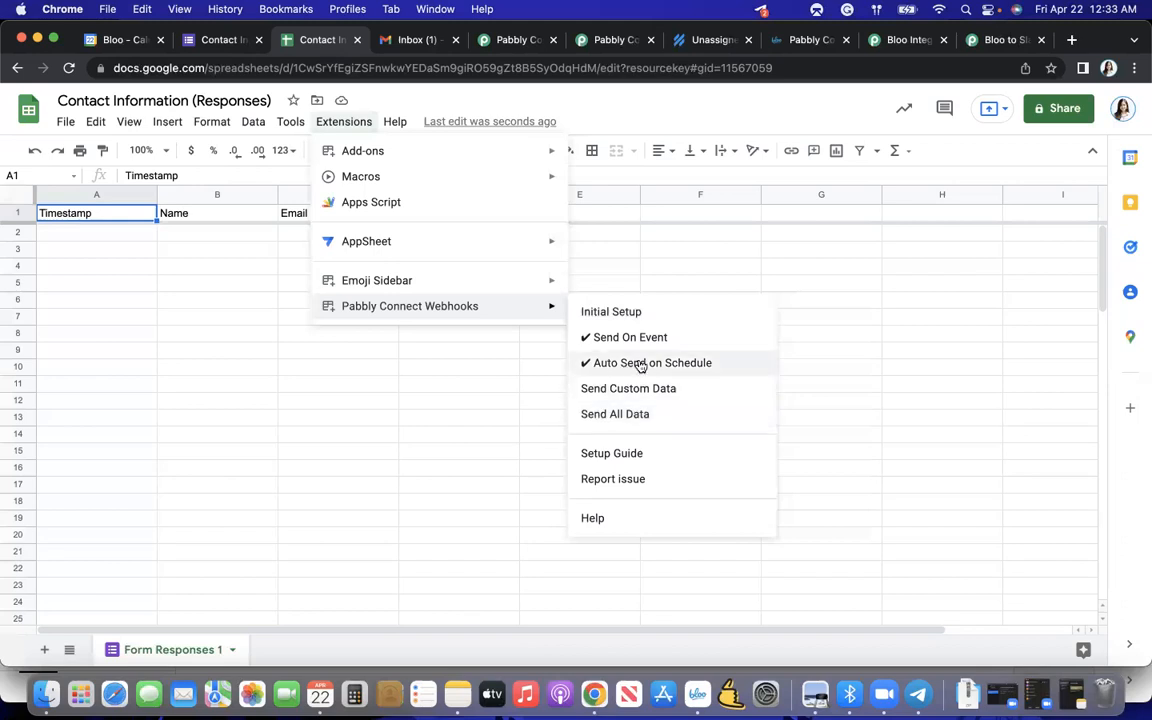
click(531, 417)
click(357, 303)
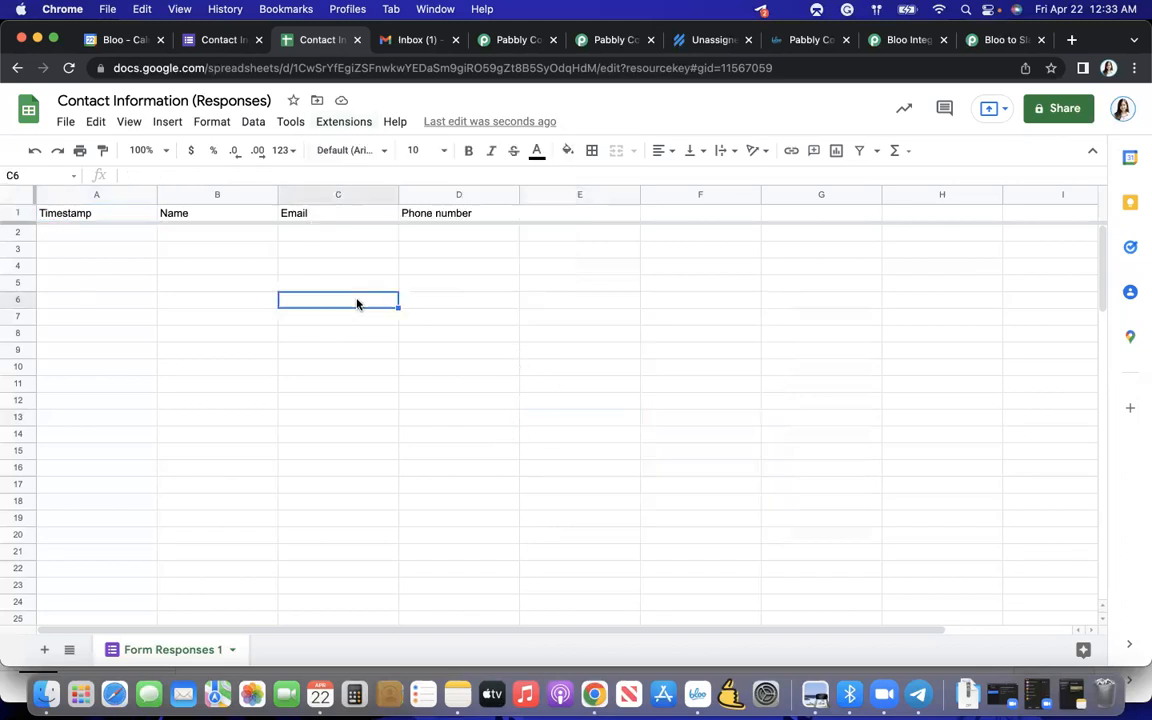
click(139, 236)
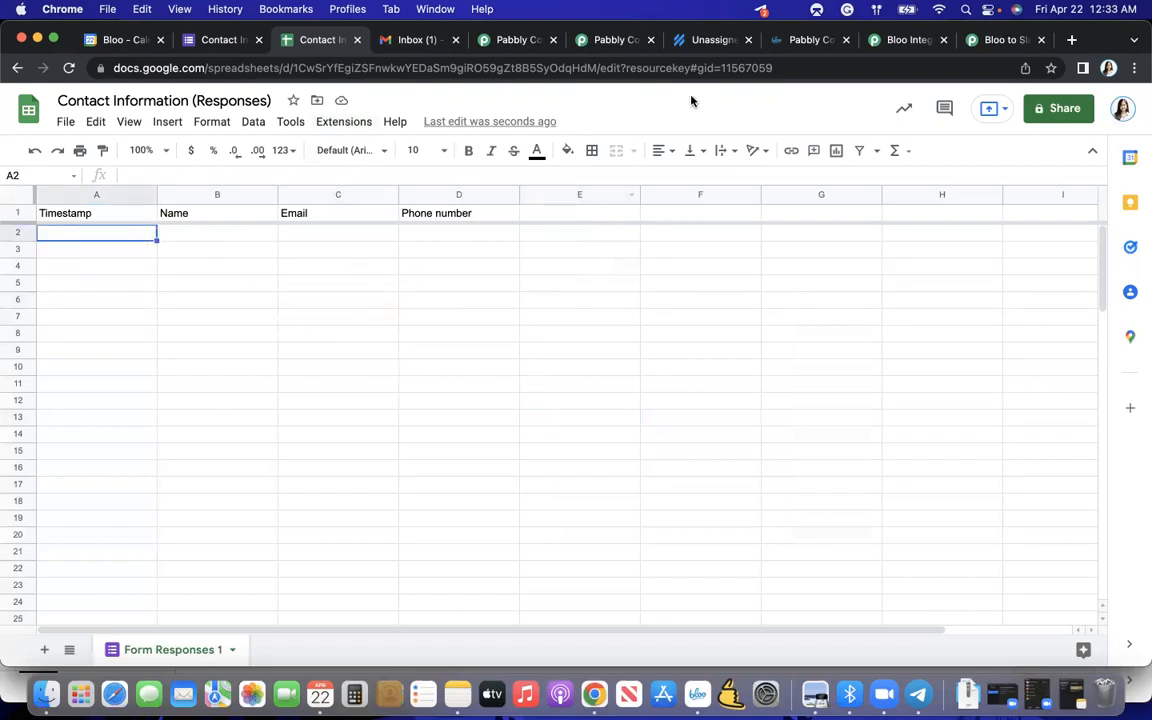
- Check the Google Forms trigger's webhook response status and instructions in the Pabbly Connect workflow
click(485, 42)
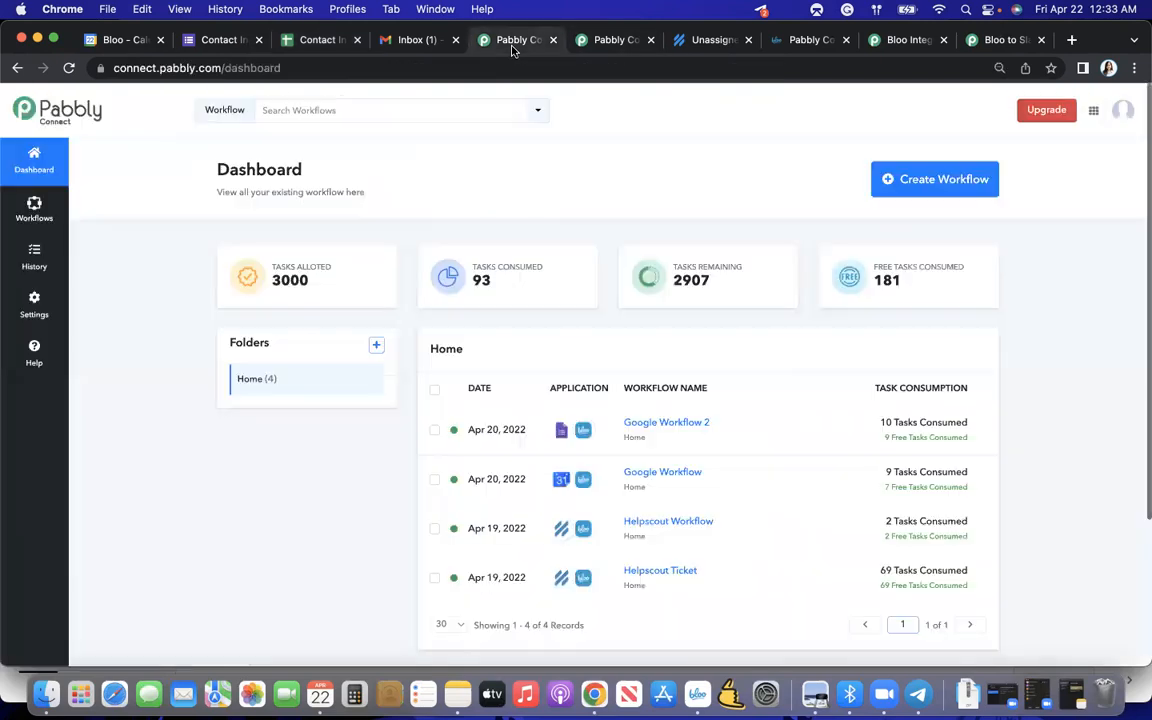
click(605, 40)
scroll(540, 295, down, 3)
scroll(542, 290, up, 1)
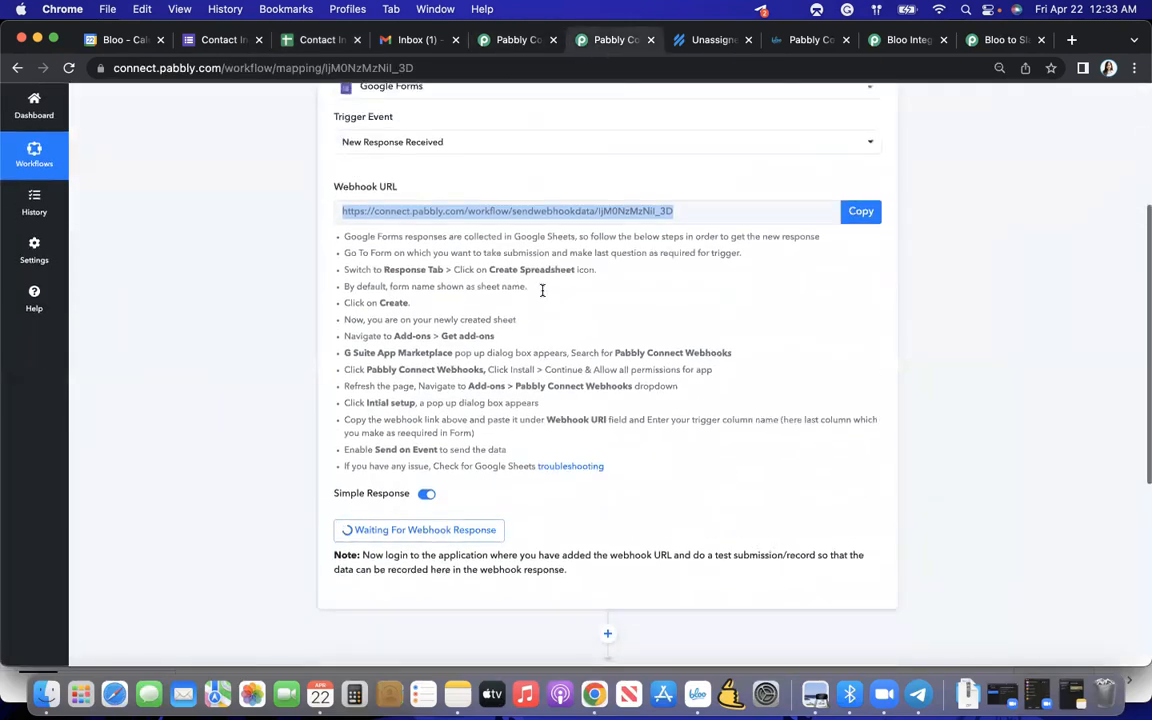
click(462, 365)
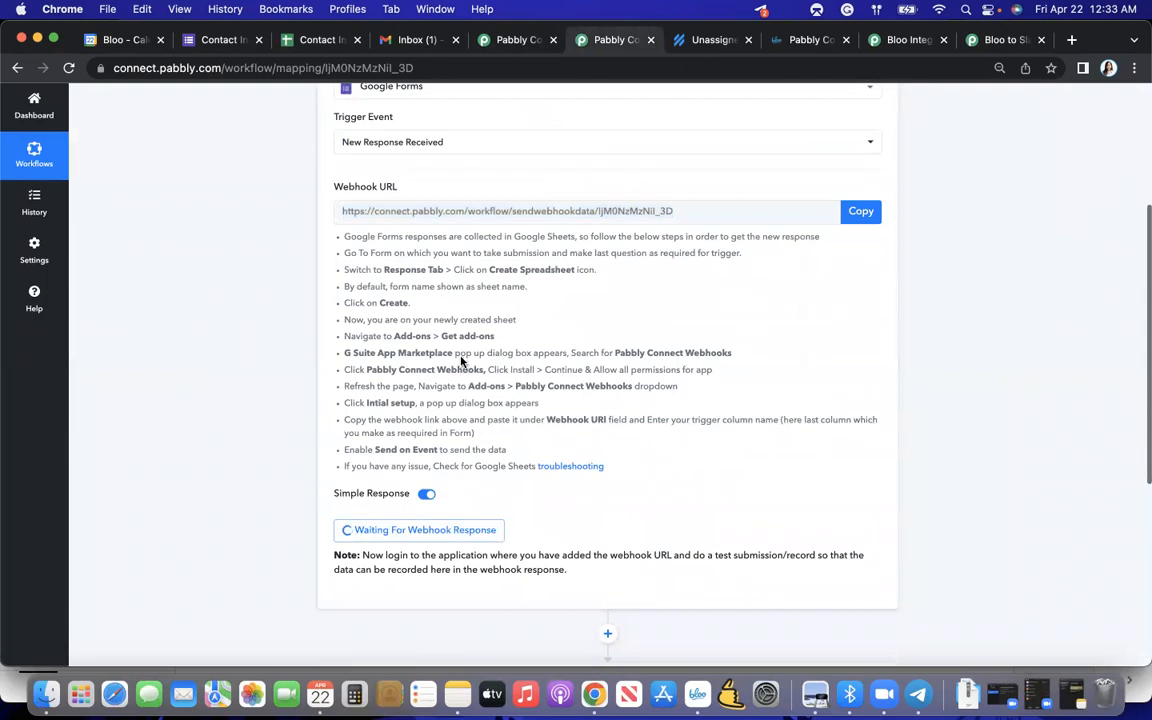
- Open the respondent view of the Contact Information form and enter the respondent's name
click(220, 42)
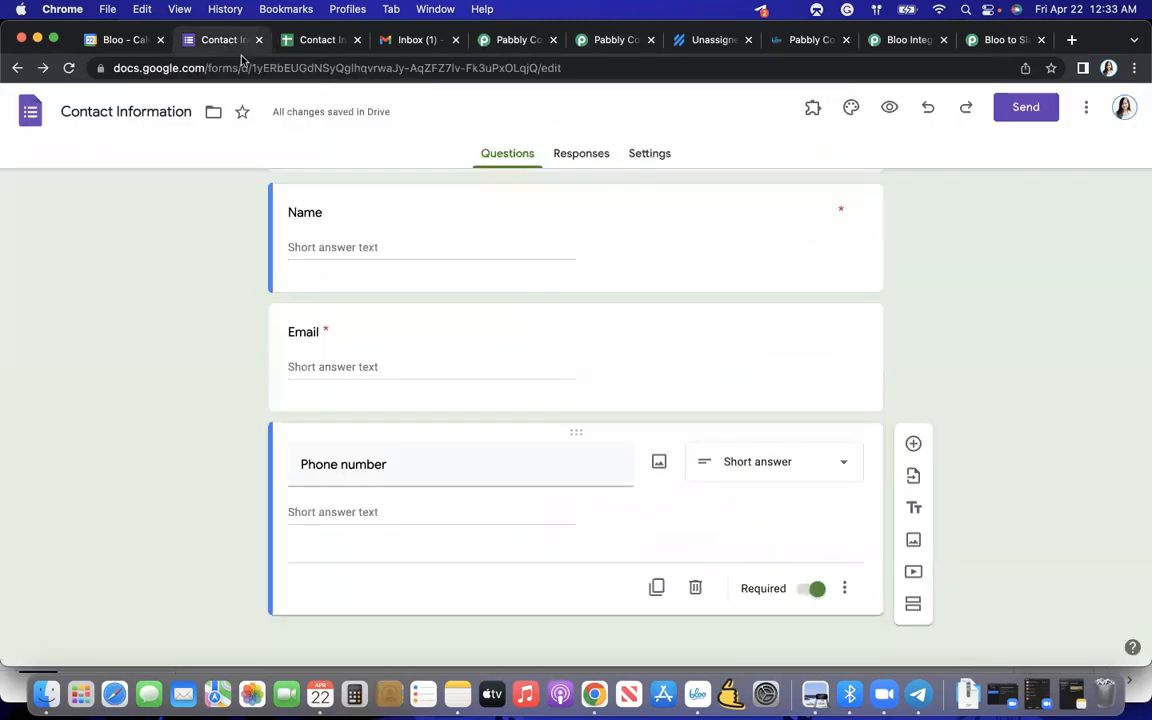
click(890, 108)
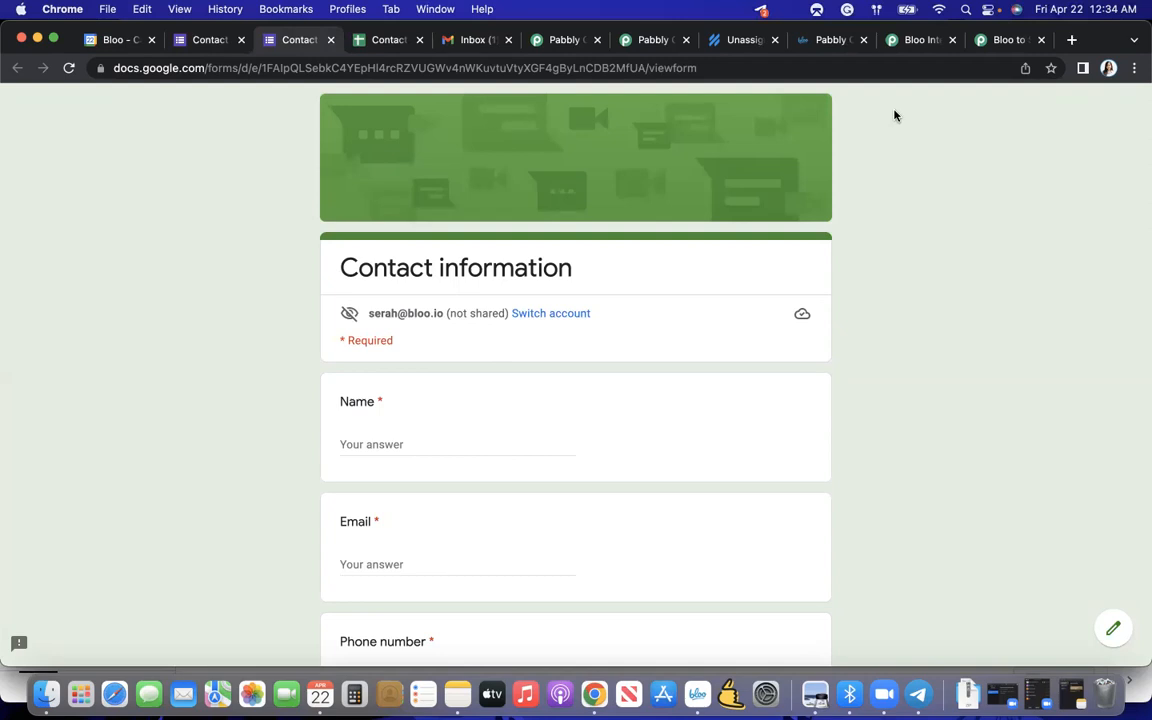
scroll(615, 368, down, 3)
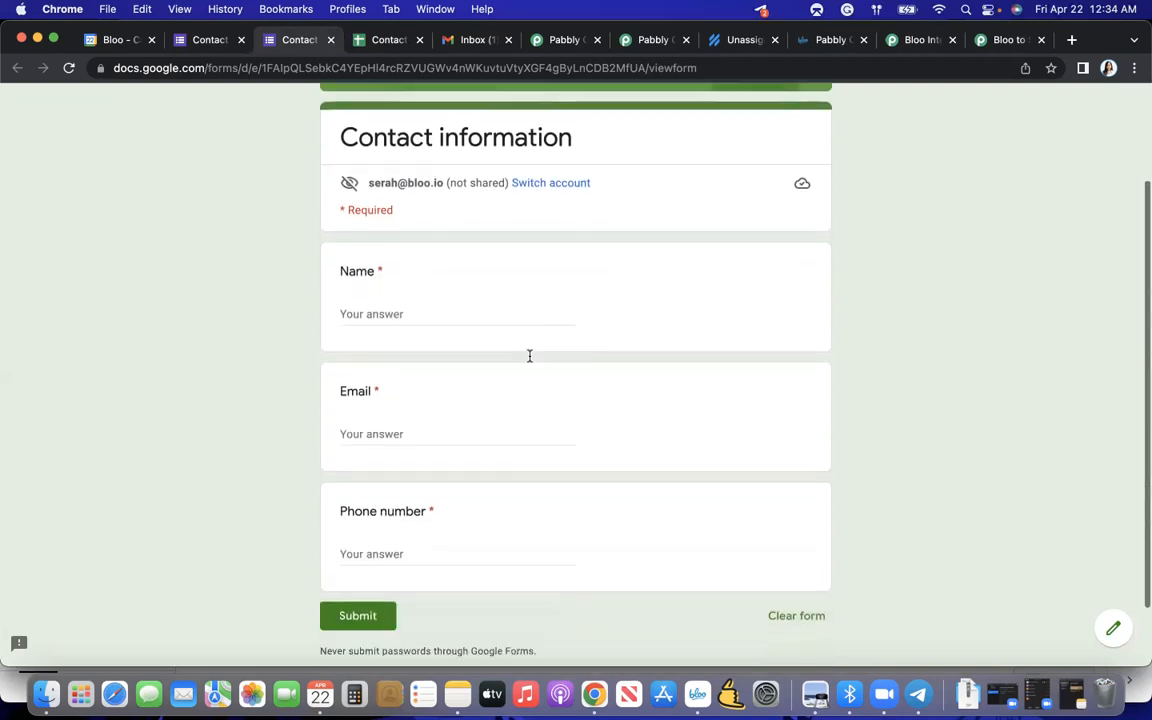
click(416, 317)
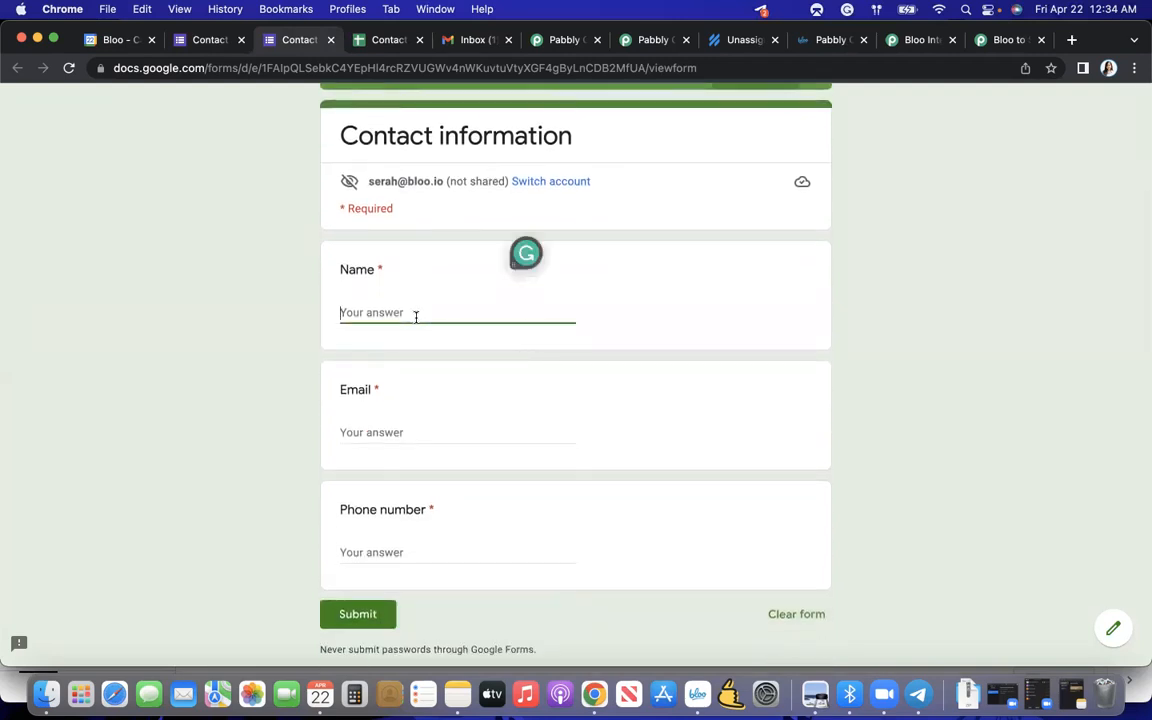
text(M)
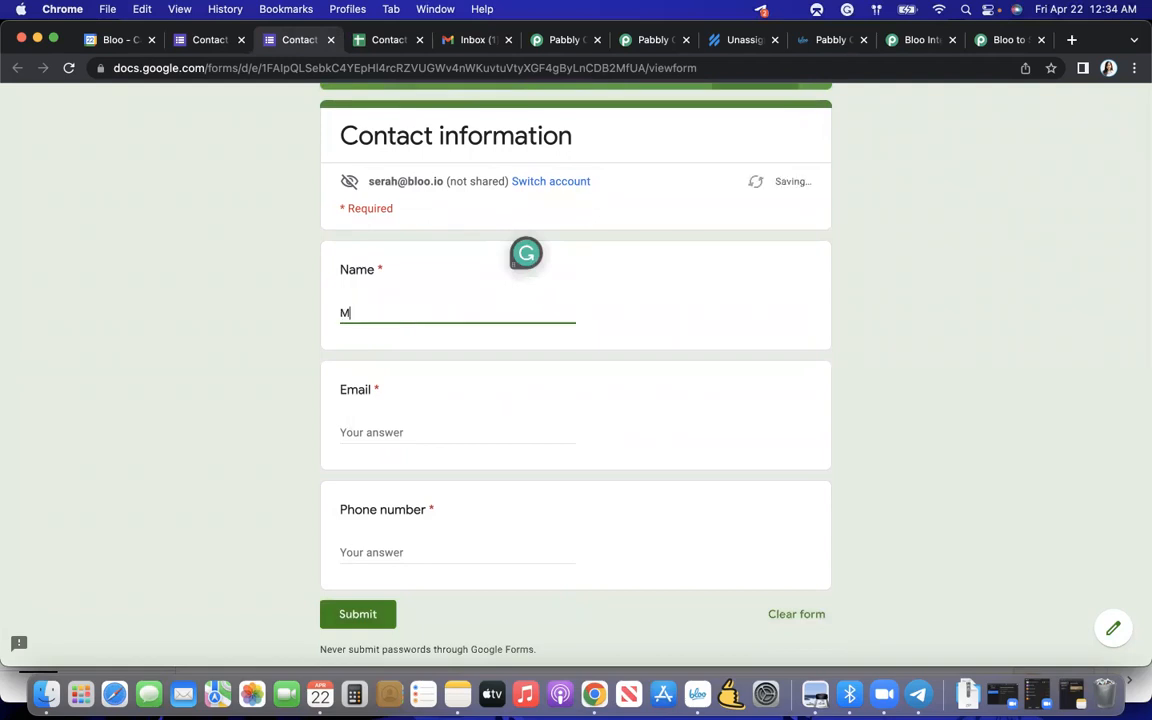
- Enter the respondent's email and phone number, and submit the form as a test response
click(391, 430)
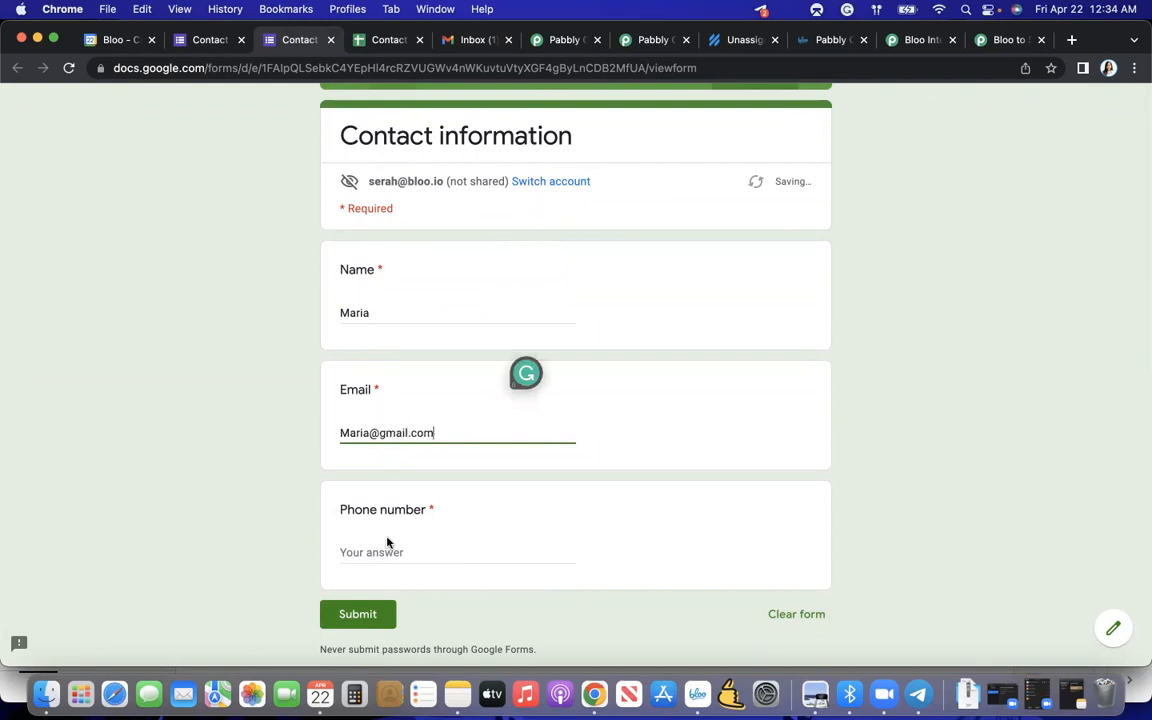
click(375, 551)
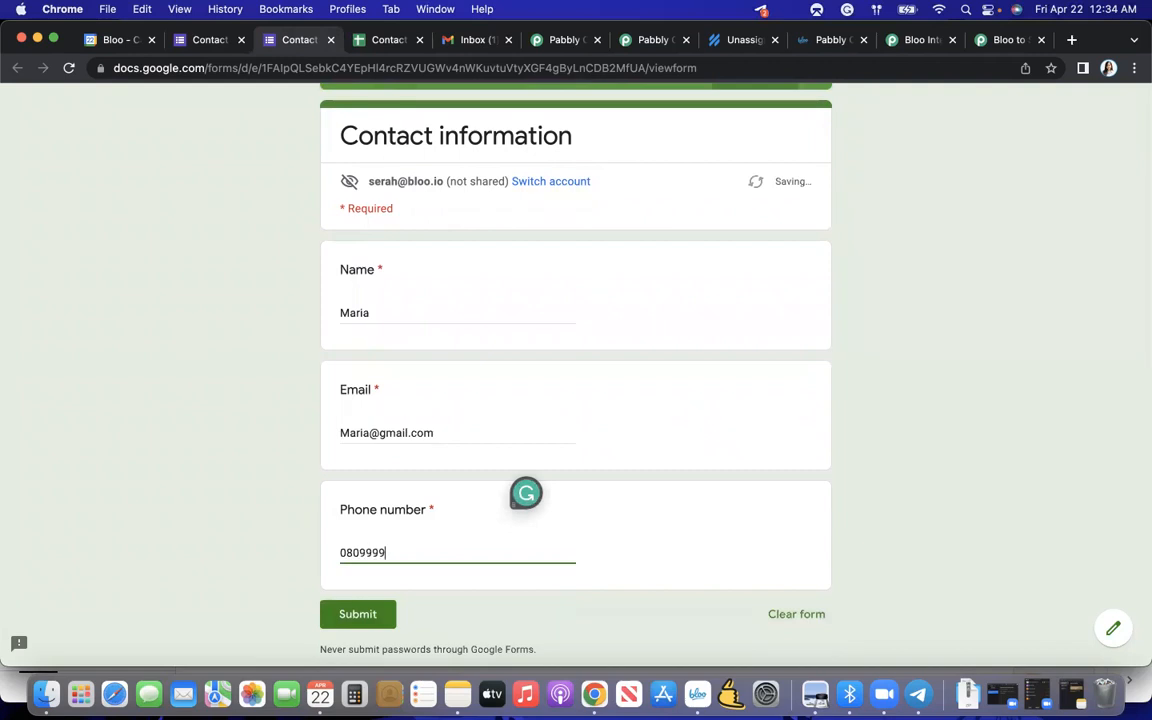
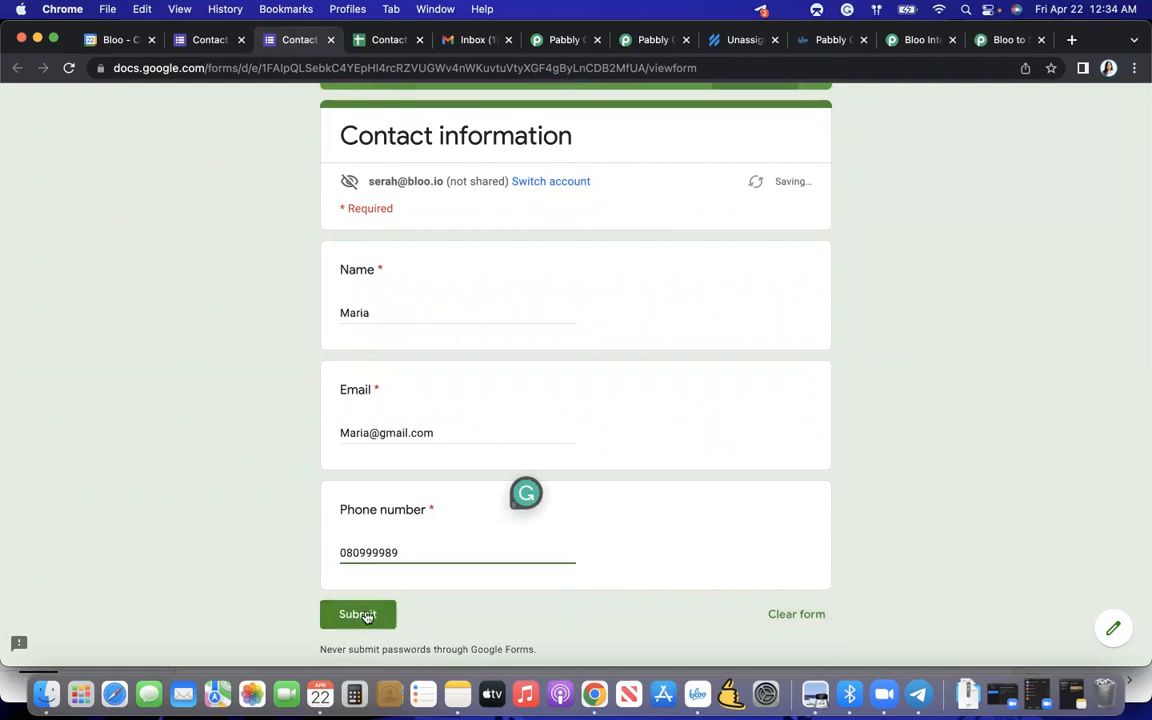
click(366, 614)
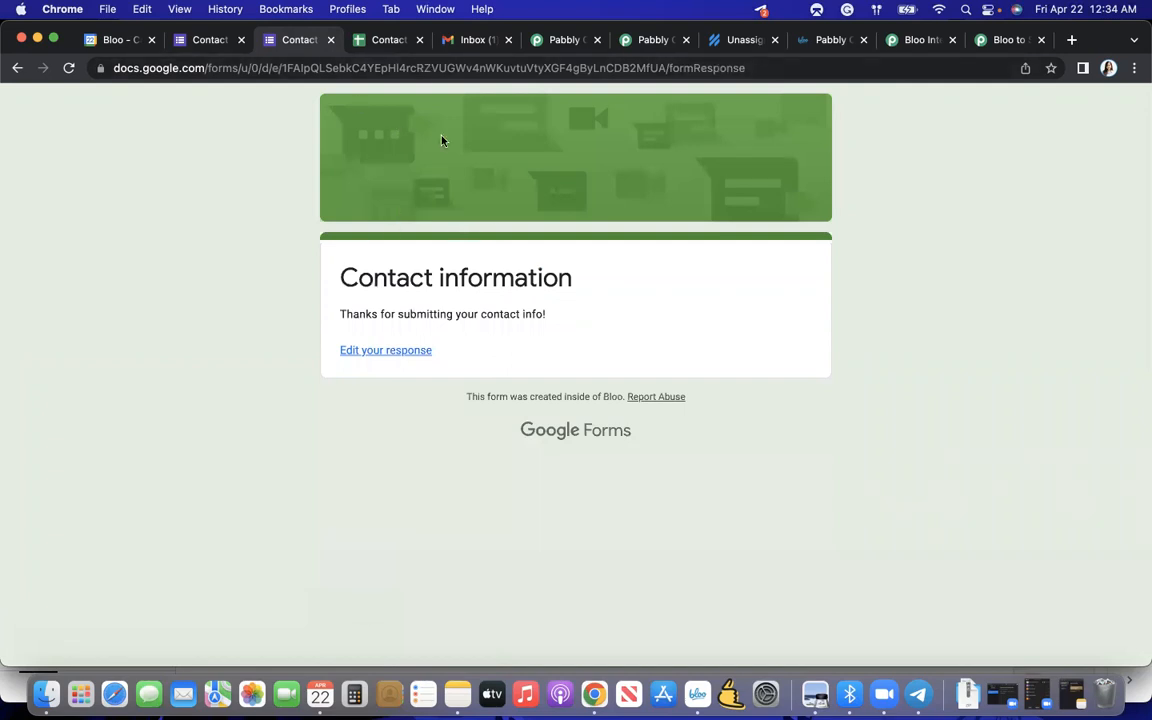
- Examine the form response data captured by the Google Forms trigger in the Pabbly Connect workflow
click(562, 40)
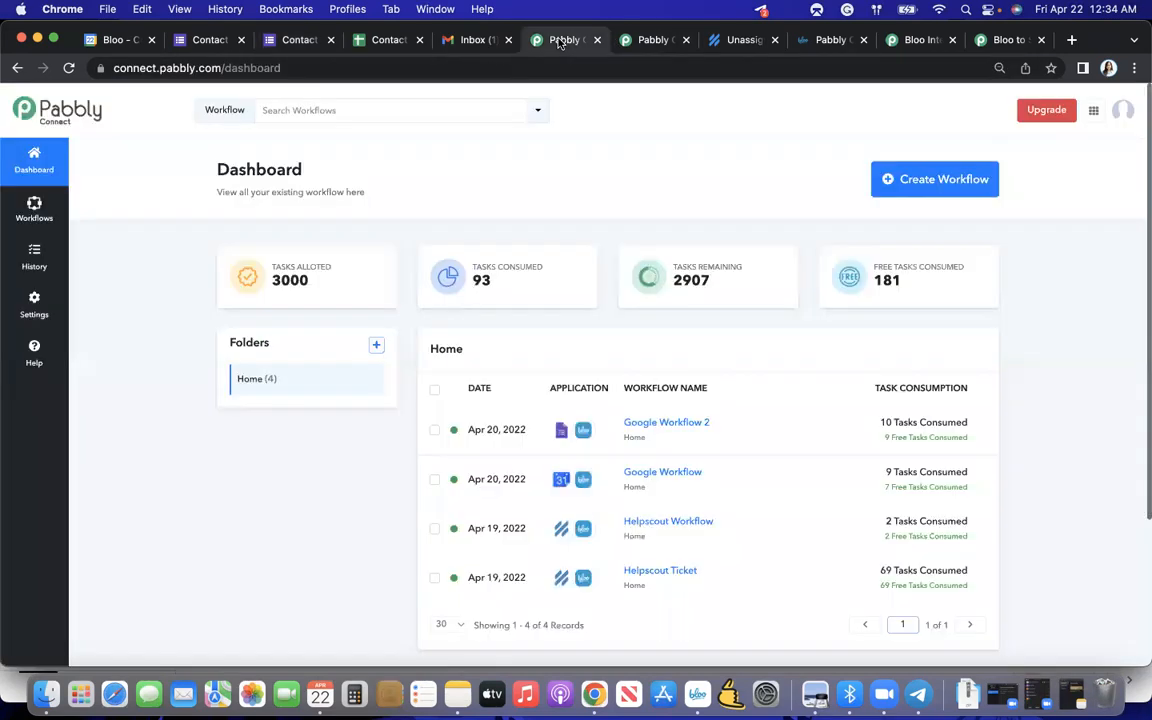
click(645, 40)
scroll(582, 268, down, 1)
scroll(582, 268, down, 5)
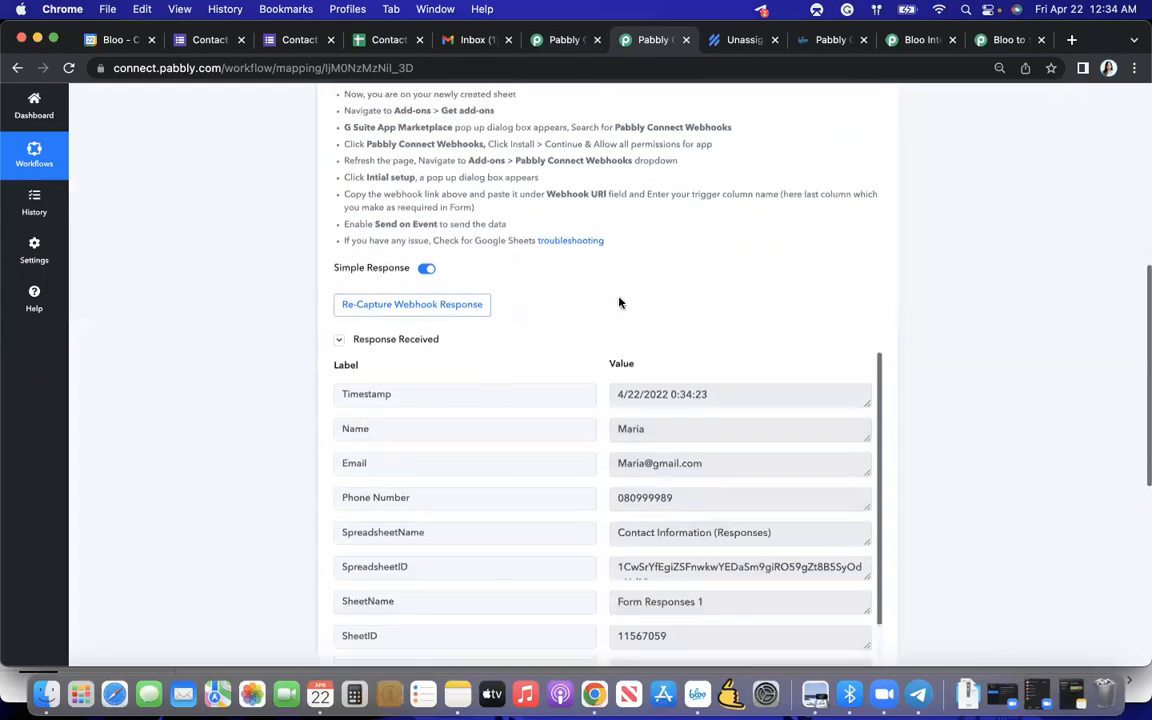
scroll(635, 425, down, 1)
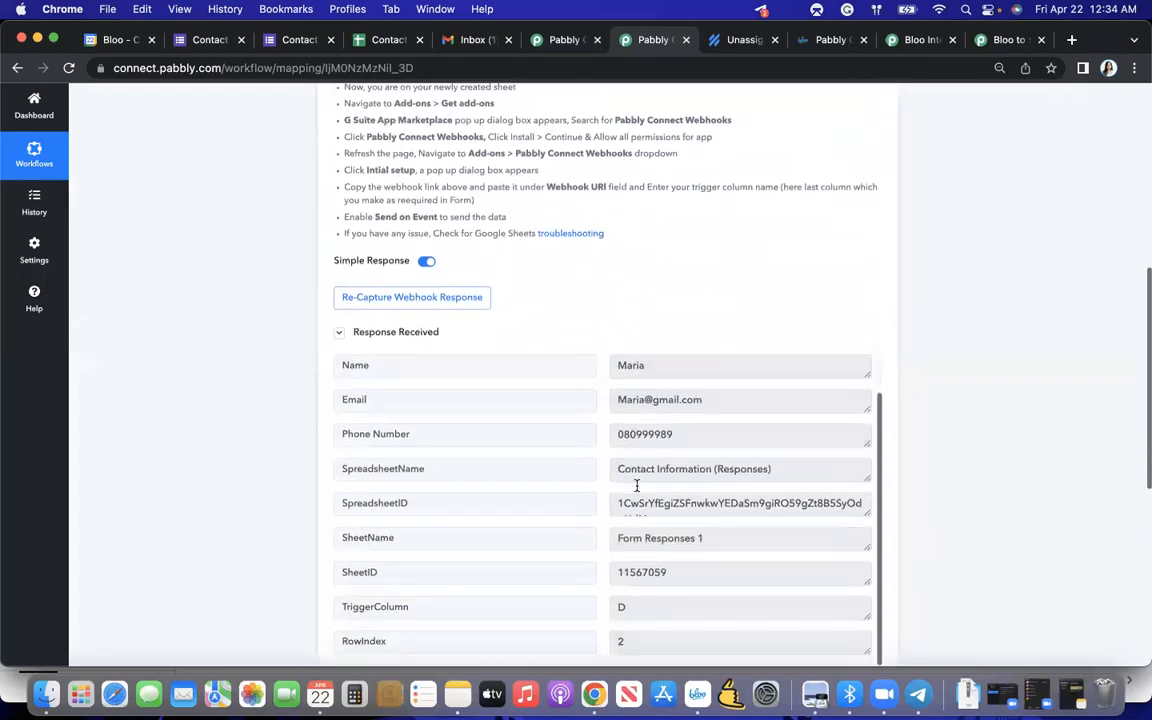
scroll(640, 313, up, 7)
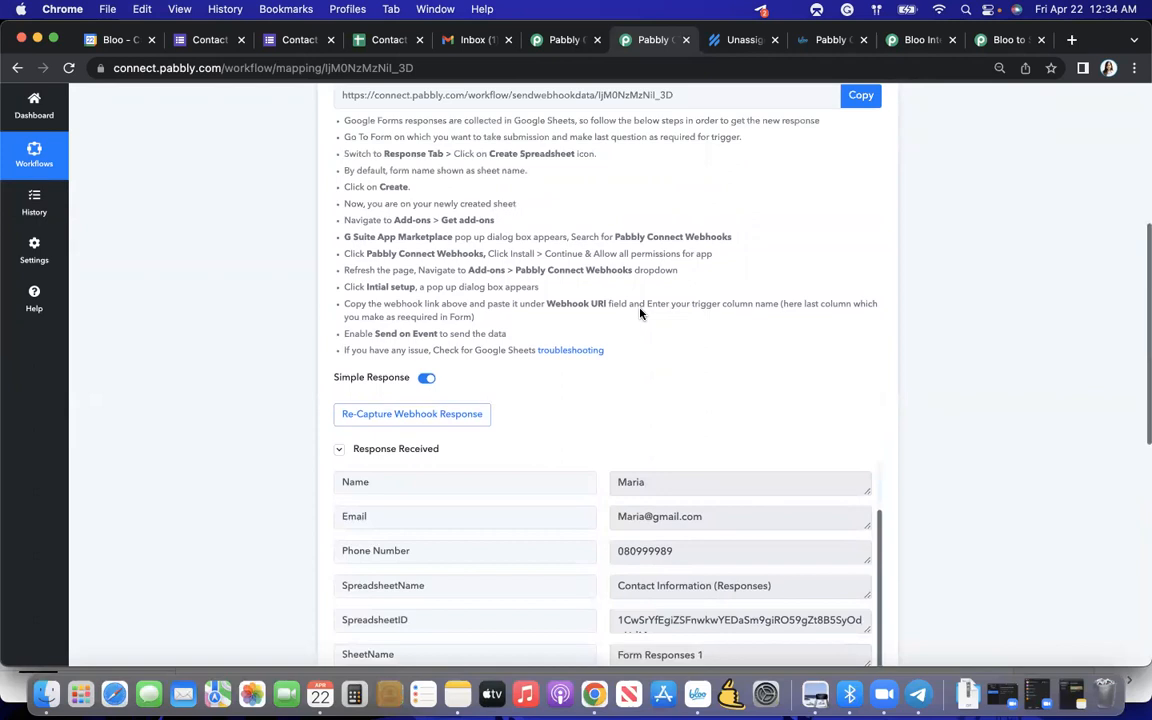
scroll(640, 313, down, 4)
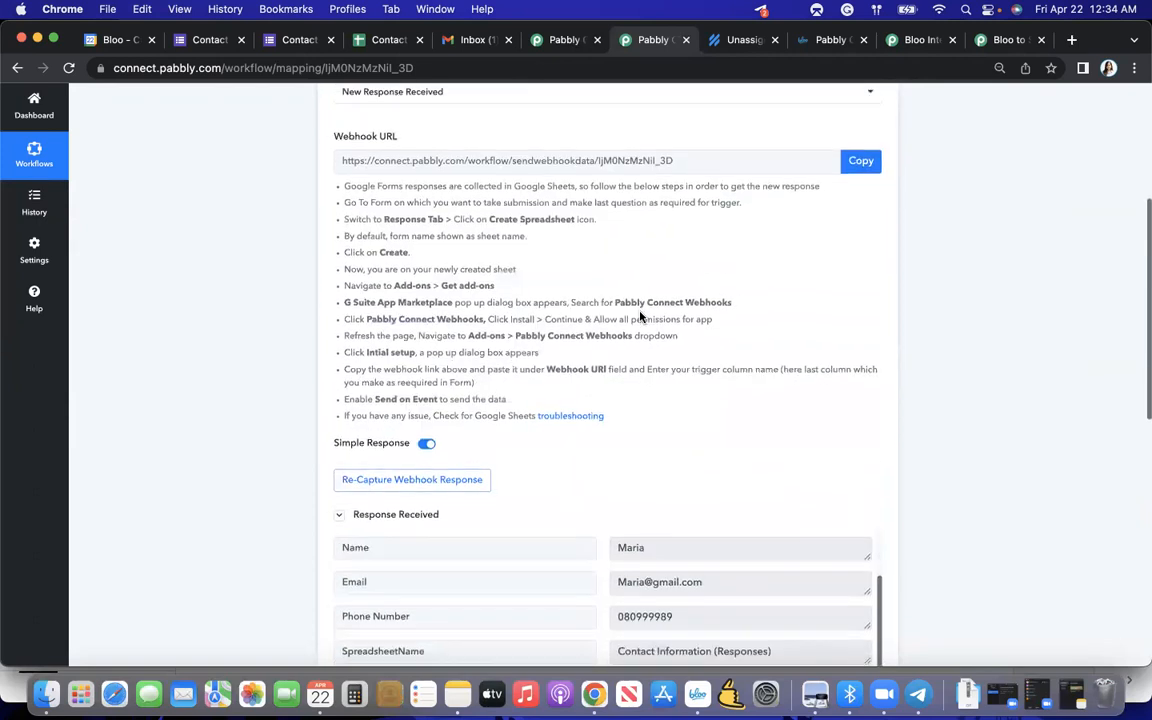
scroll(640, 317, up, 5)
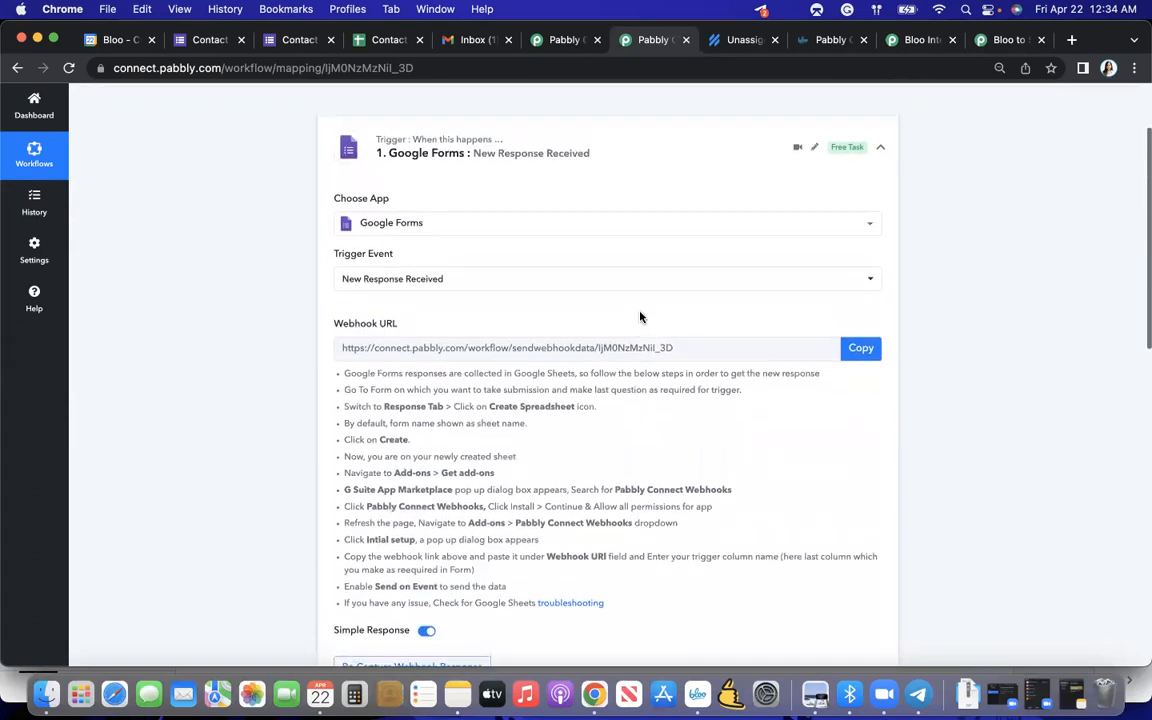
scroll(555, 410, down, 3)
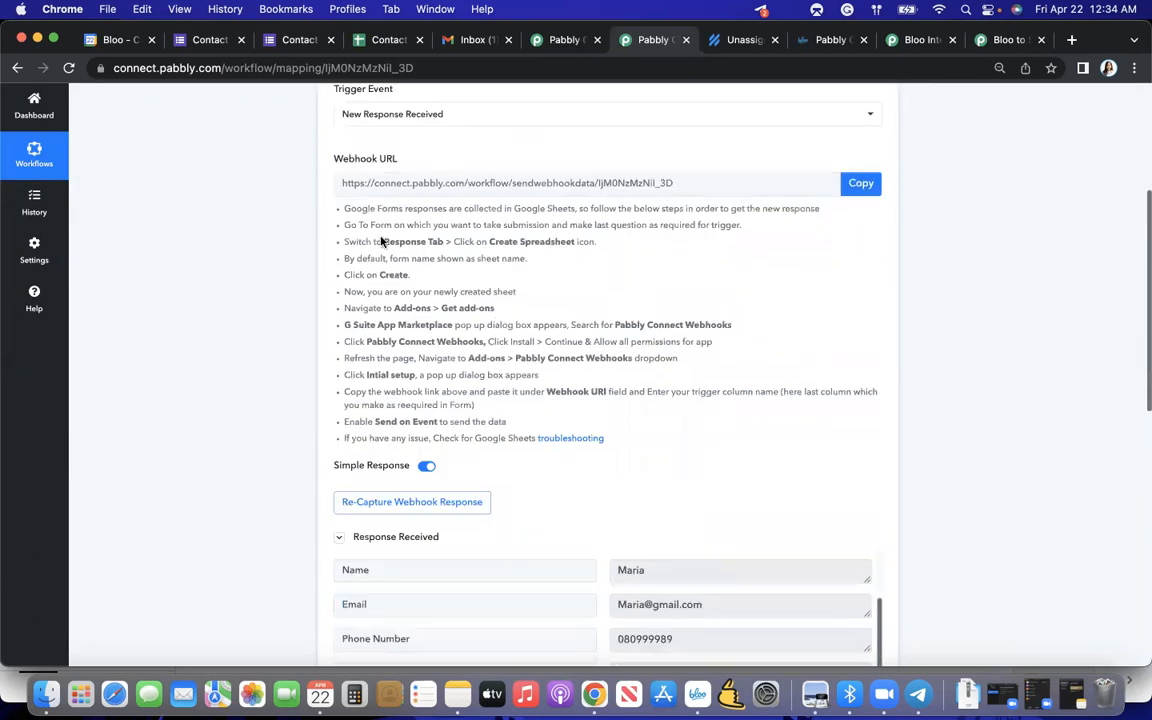
scroll(423, 328, down, 3)
scroll(423, 328, down, 7)
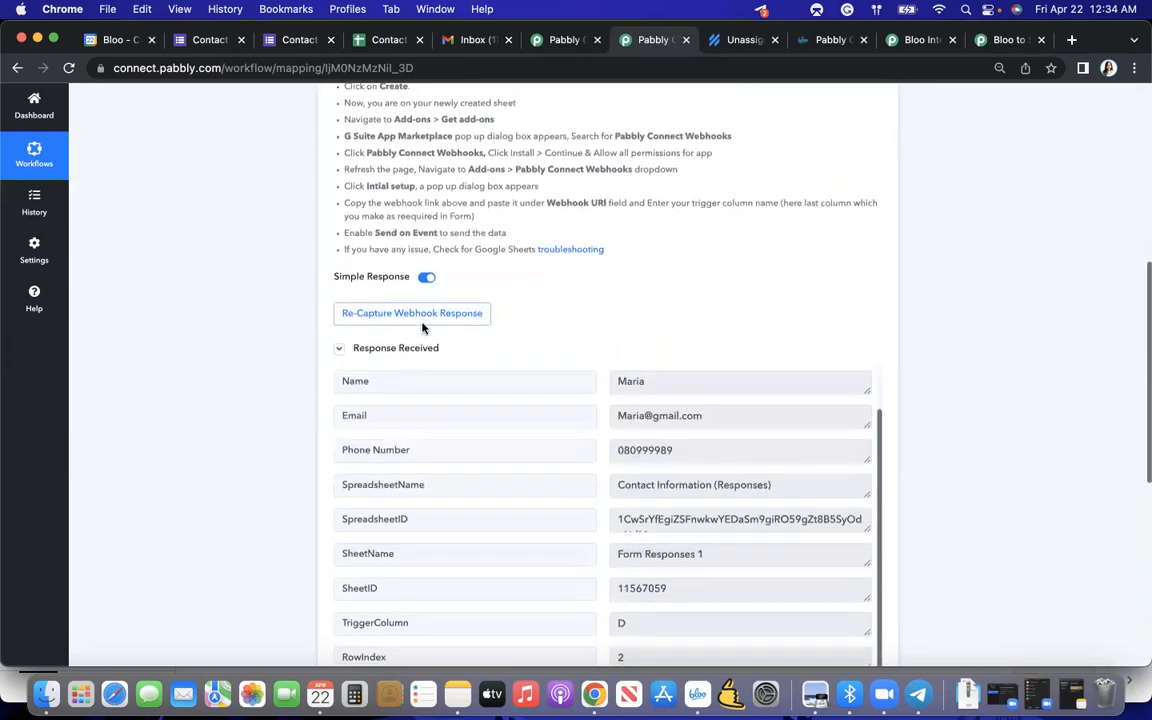
- Set the workflow's action app to Bloo with Create Todo as the action event
click(424, 479)
scroll(424, 479, down, 4)
click(350, 322)
text(Bloo)
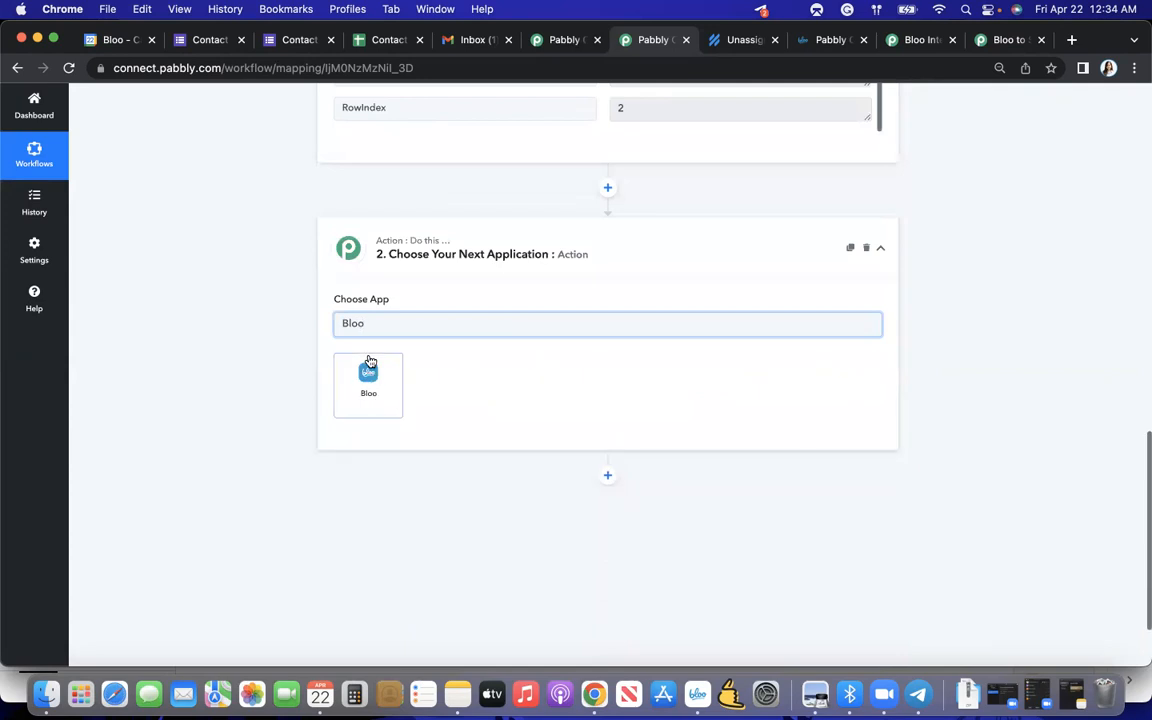
click(369, 372)
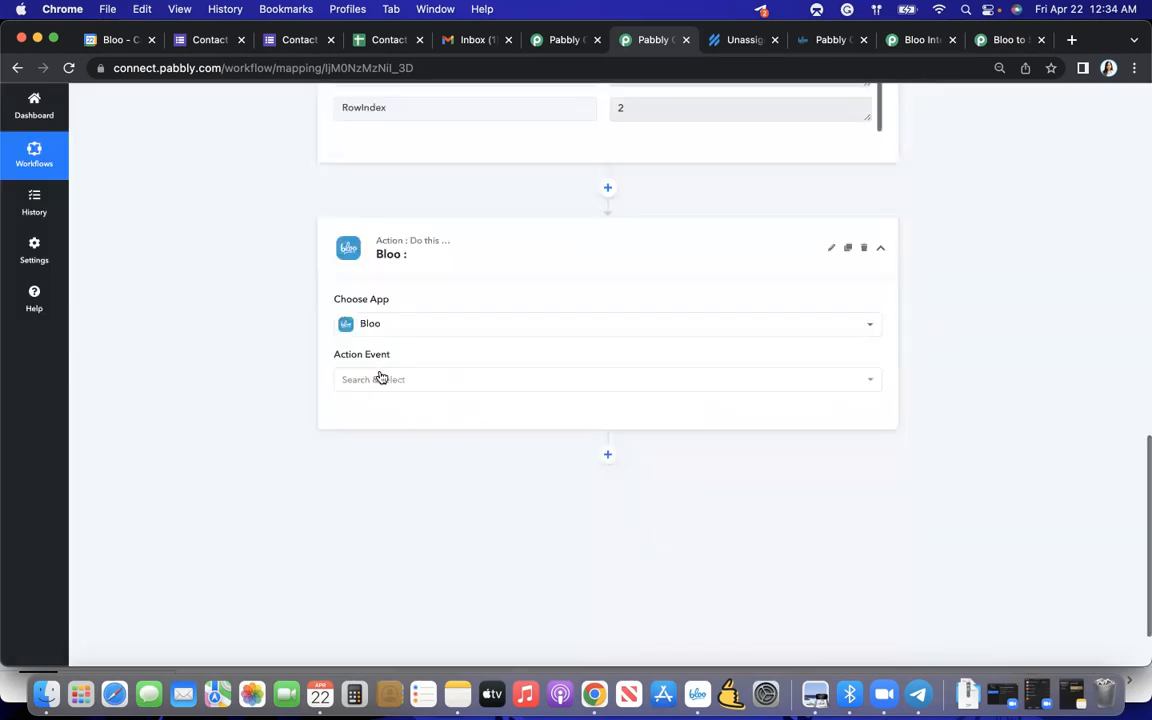
click(384, 383)
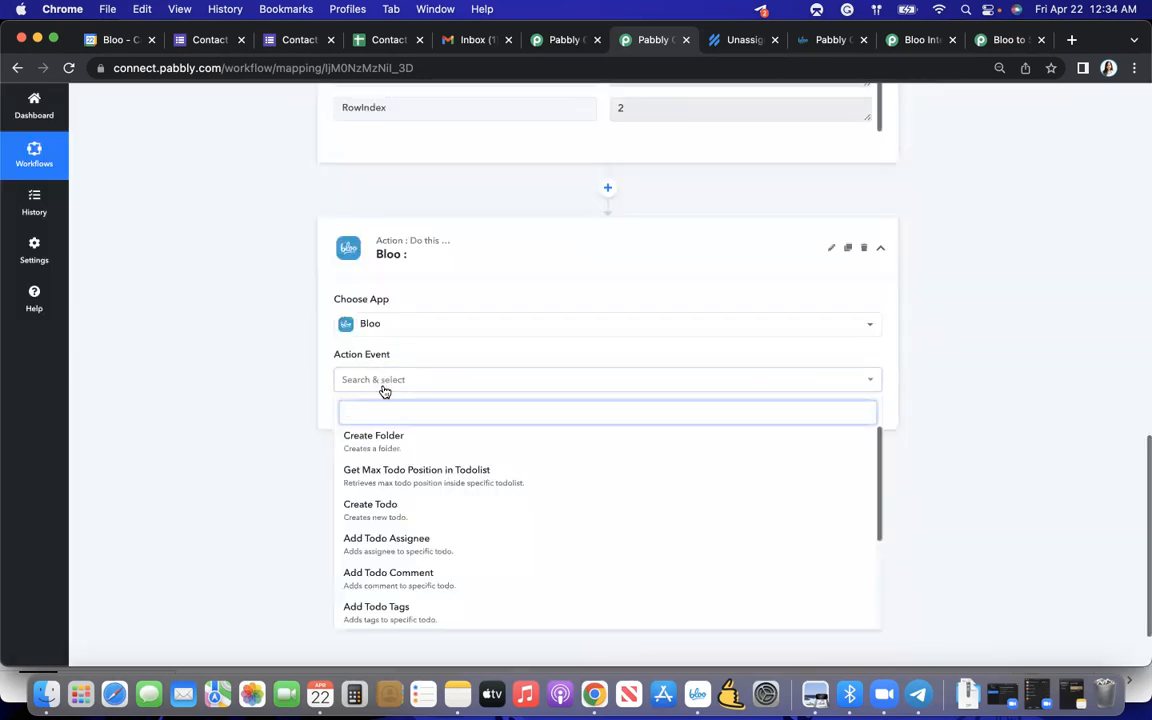
click(370, 509)
- Connect the Create Todo action to Bloo through the existing connection Bloo #3 and save it
click(361, 416)
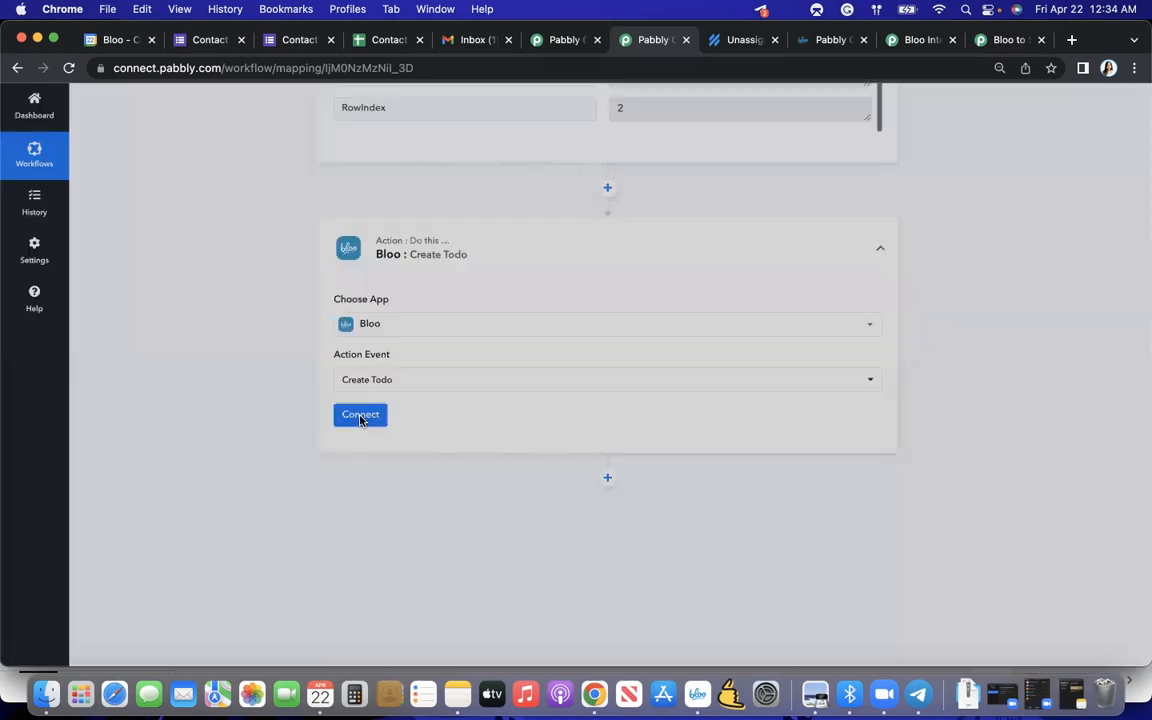
click(548, 370)
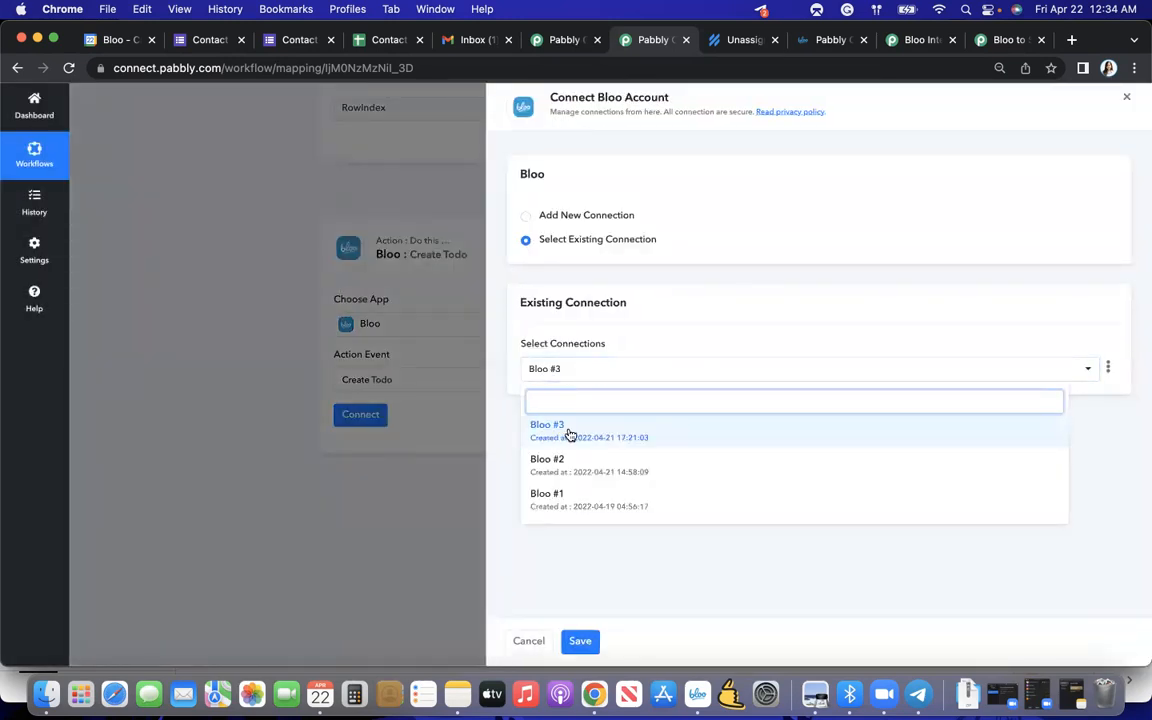
click(565, 430)
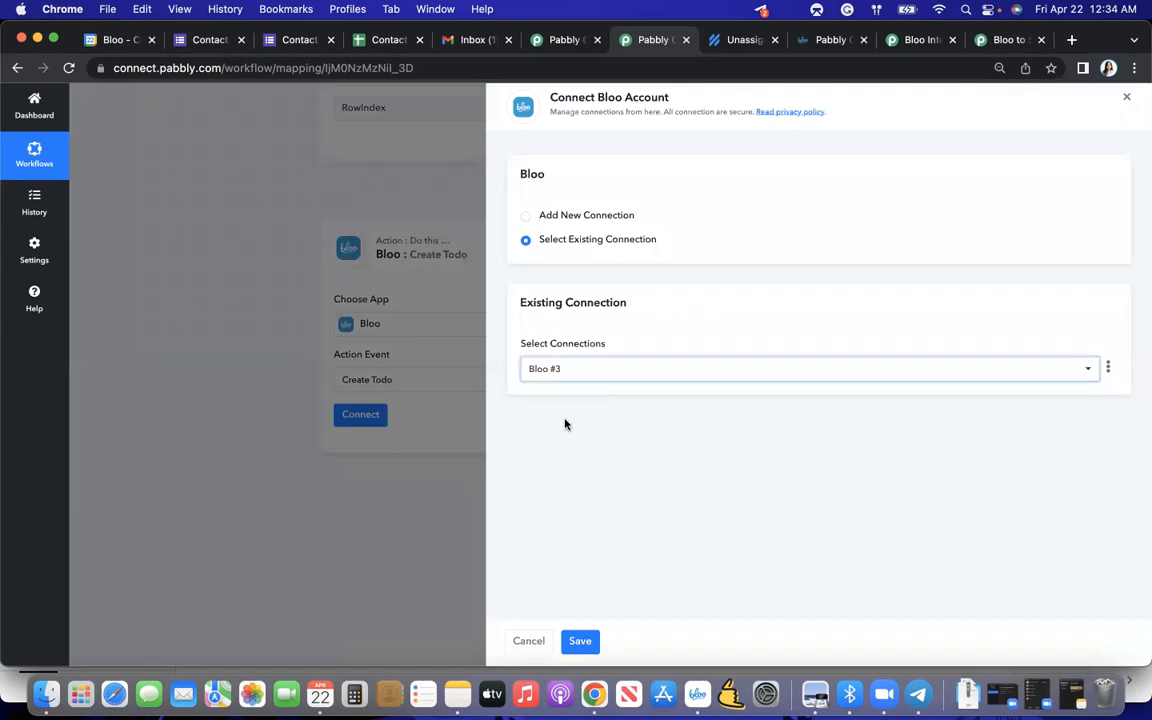
click(580, 650)
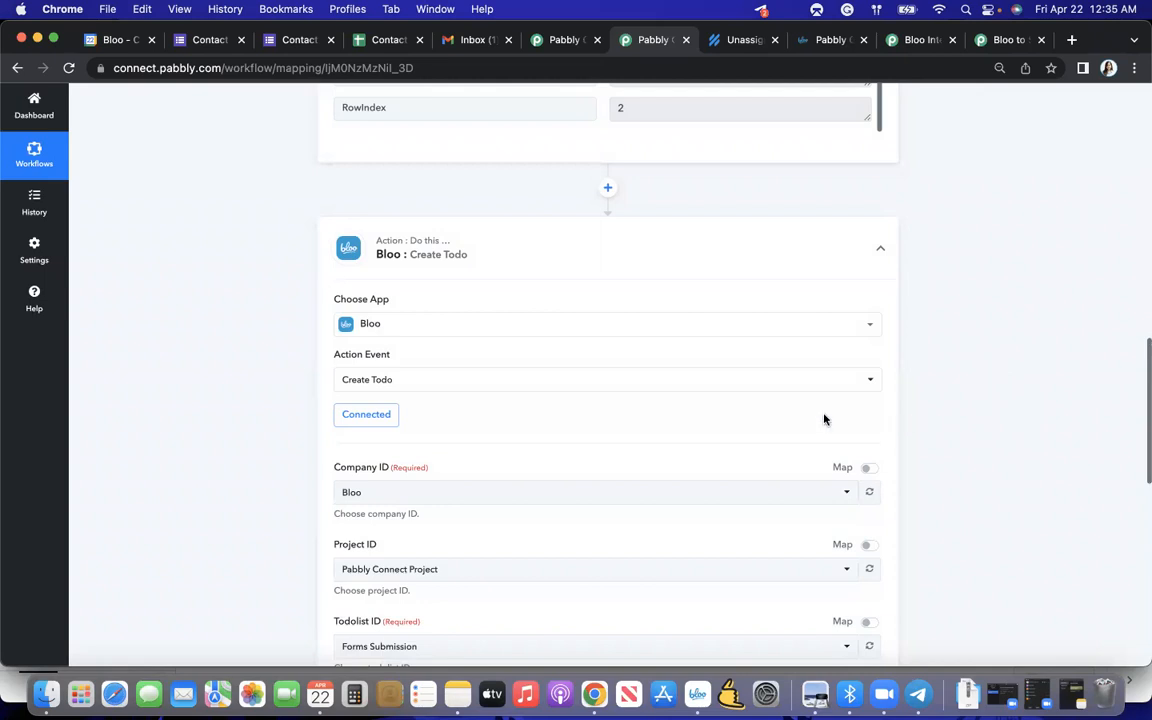
- Select Forms Submission as the todolist for the Create Todo action
scroll(800, 416, down, 3)
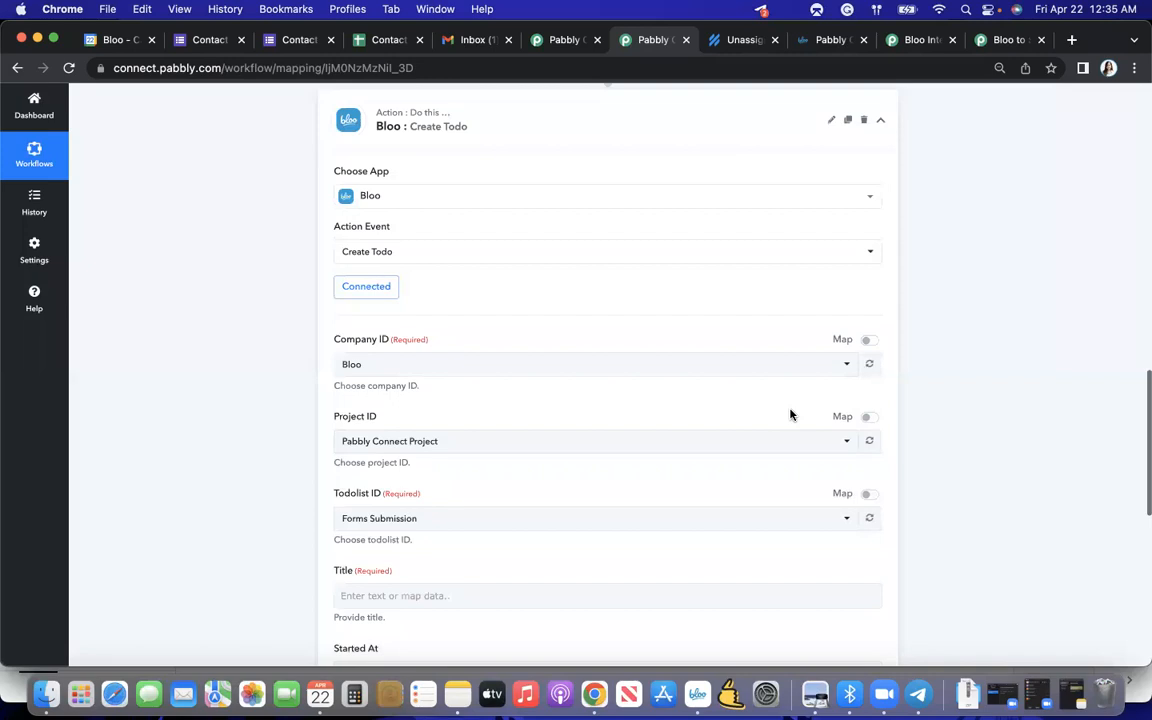
scroll(789, 411, down, 3)
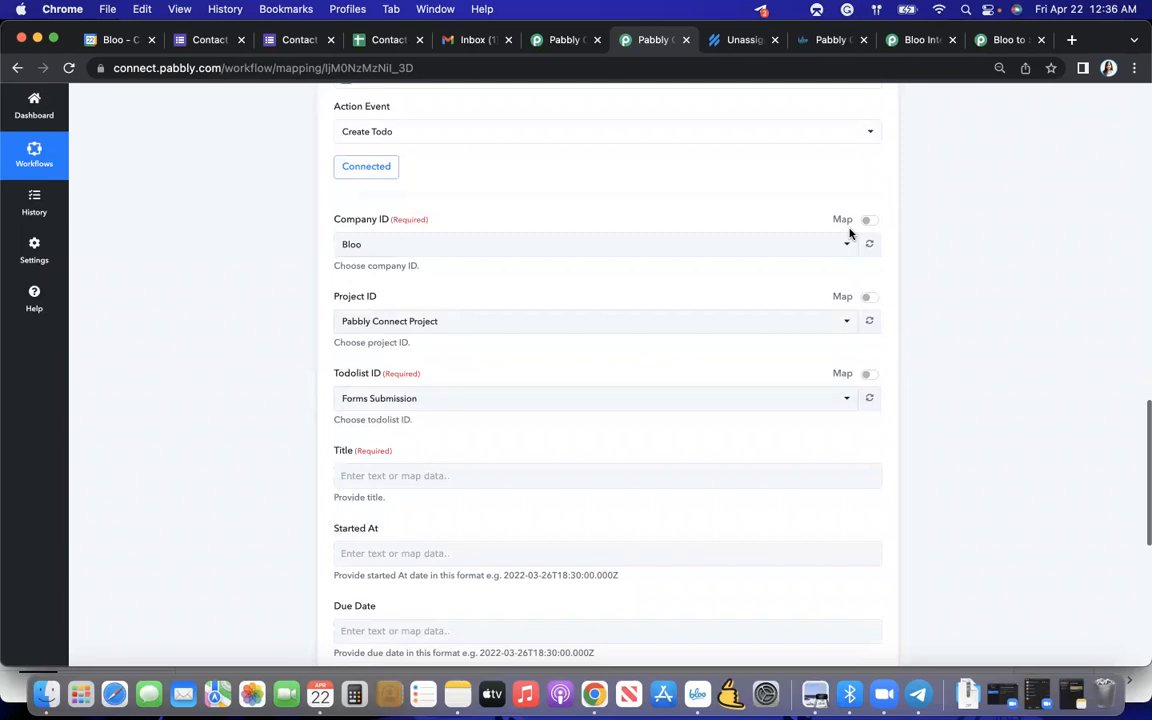
click(612, 402)
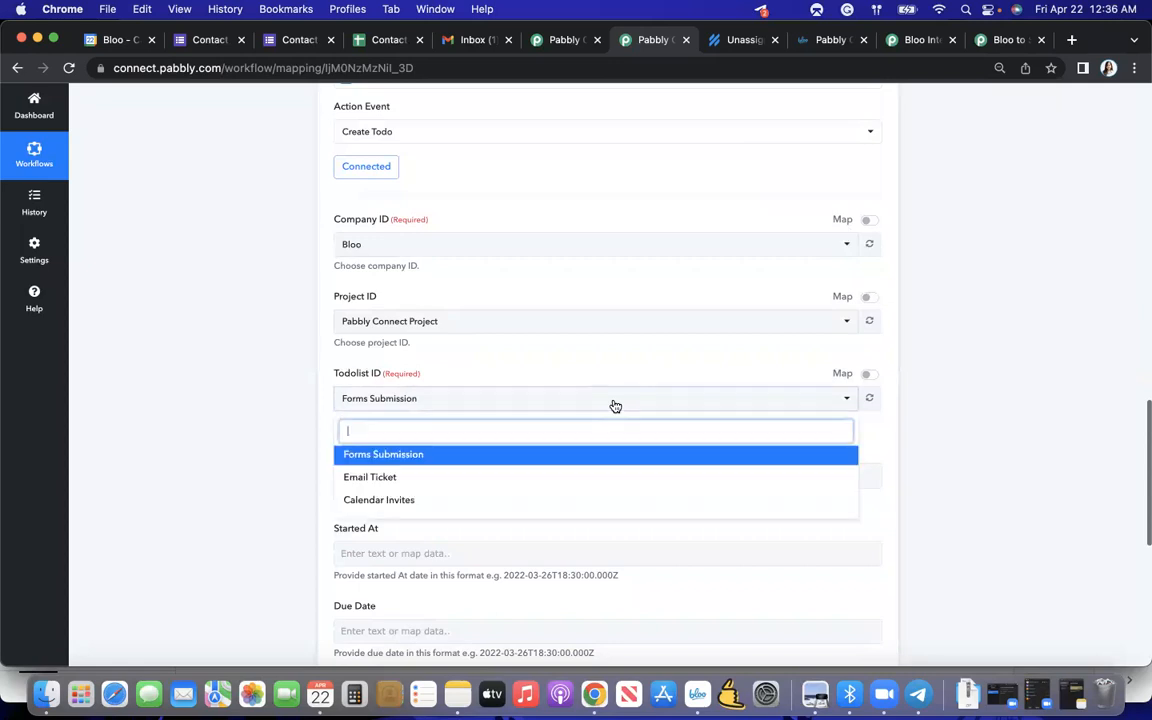
scroll(610, 400, down, 1)
click(275, 429)
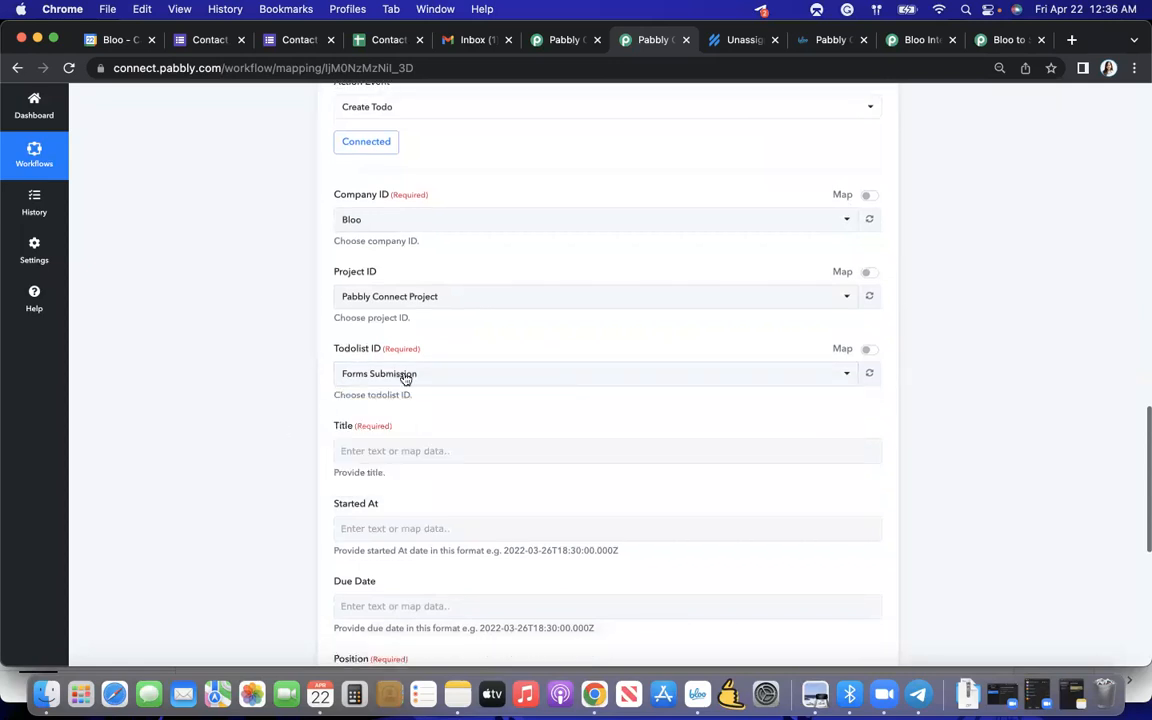
click(350, 383)
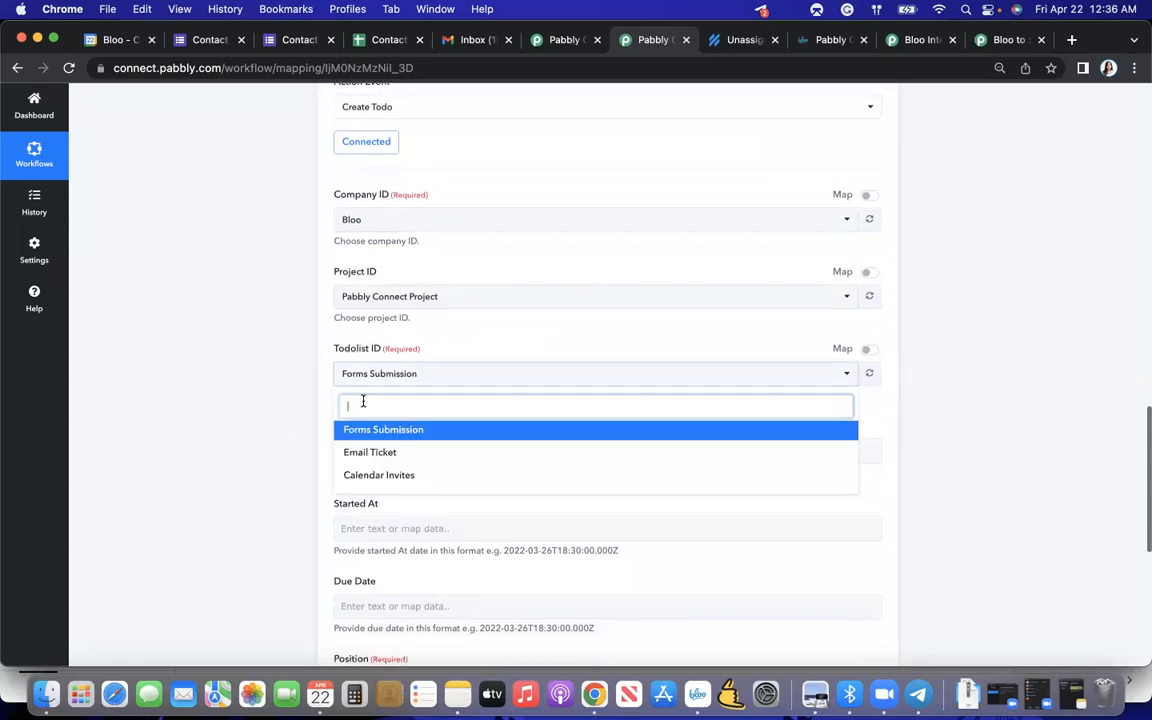
click(405, 436)
scroll(309, 442, down, 2)
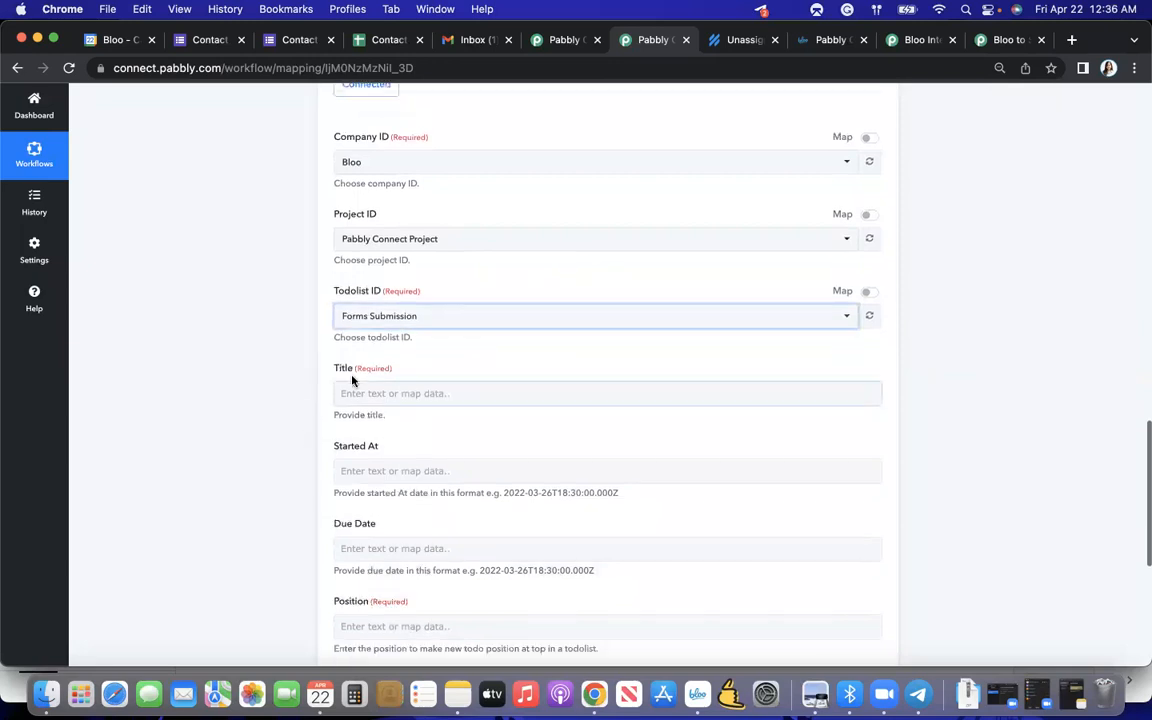
- Map the todo's title to the Name value from the Google Forms response
click(390, 394)
scroll(360, 396, down, 2)
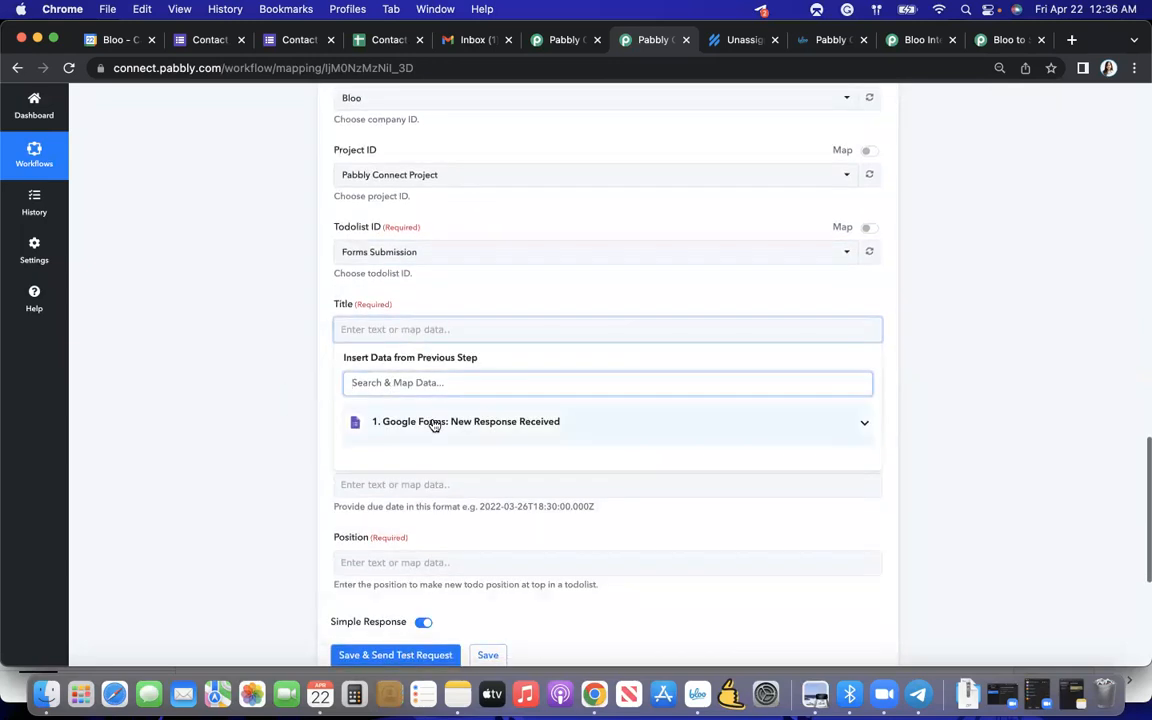
click(432, 423)
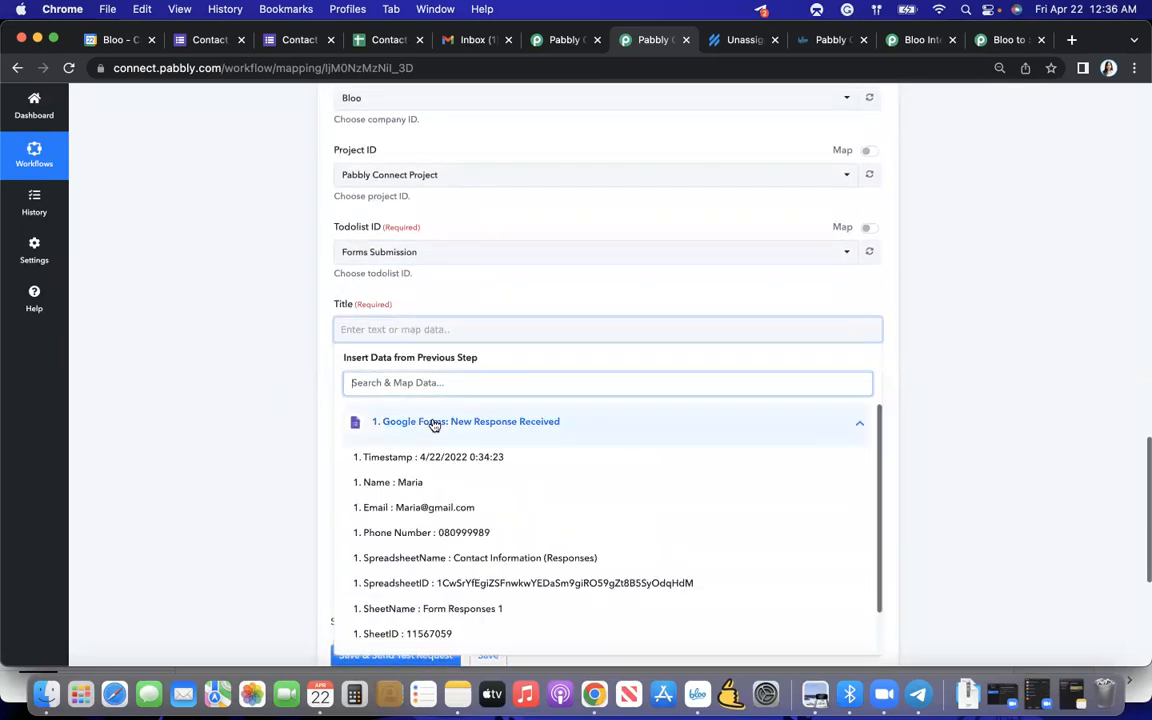
click(419, 482)
click(280, 479)
scroll(400, 430, down, 4)
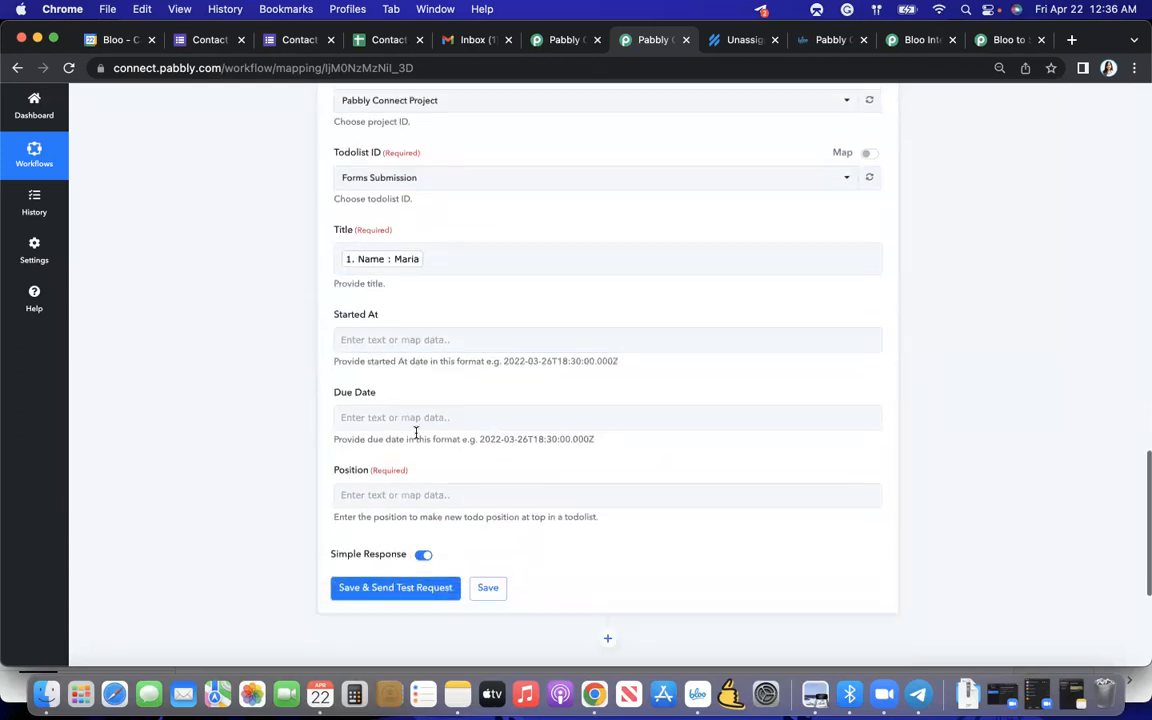
- Map the Create Todo action's Position to the SheetID value from the Google Forms response
click(414, 446)
click(427, 546)
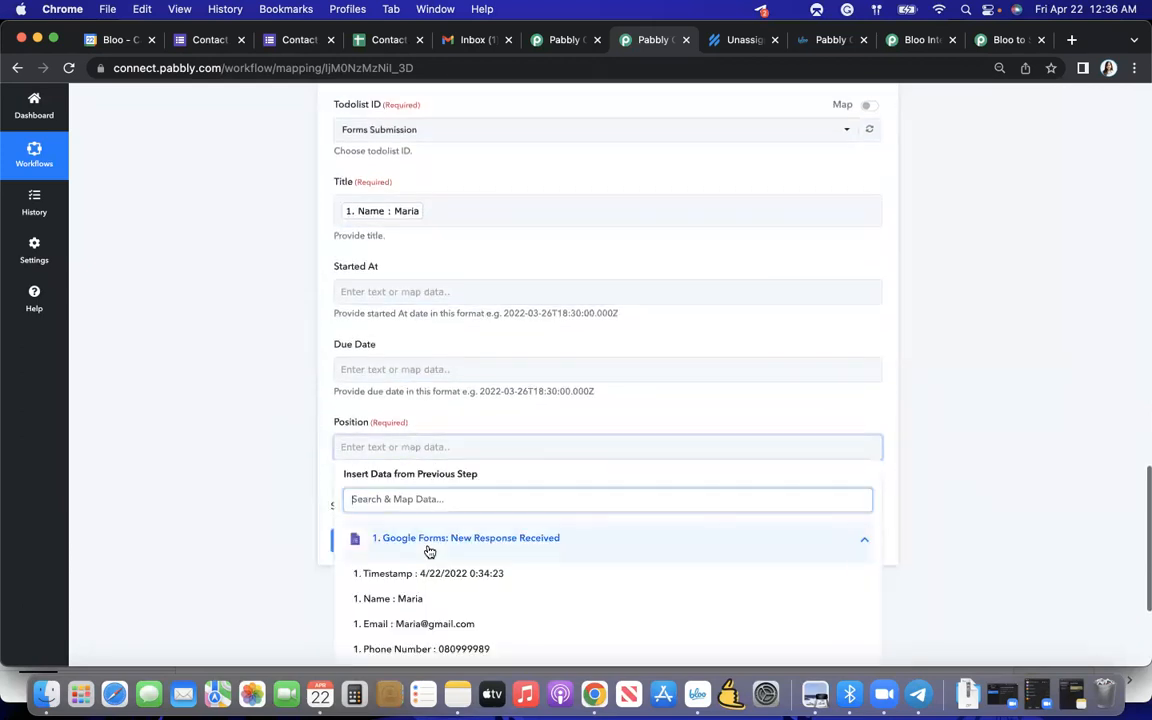
scroll(427, 548, down, 4)
scroll(428, 550, down, 1)
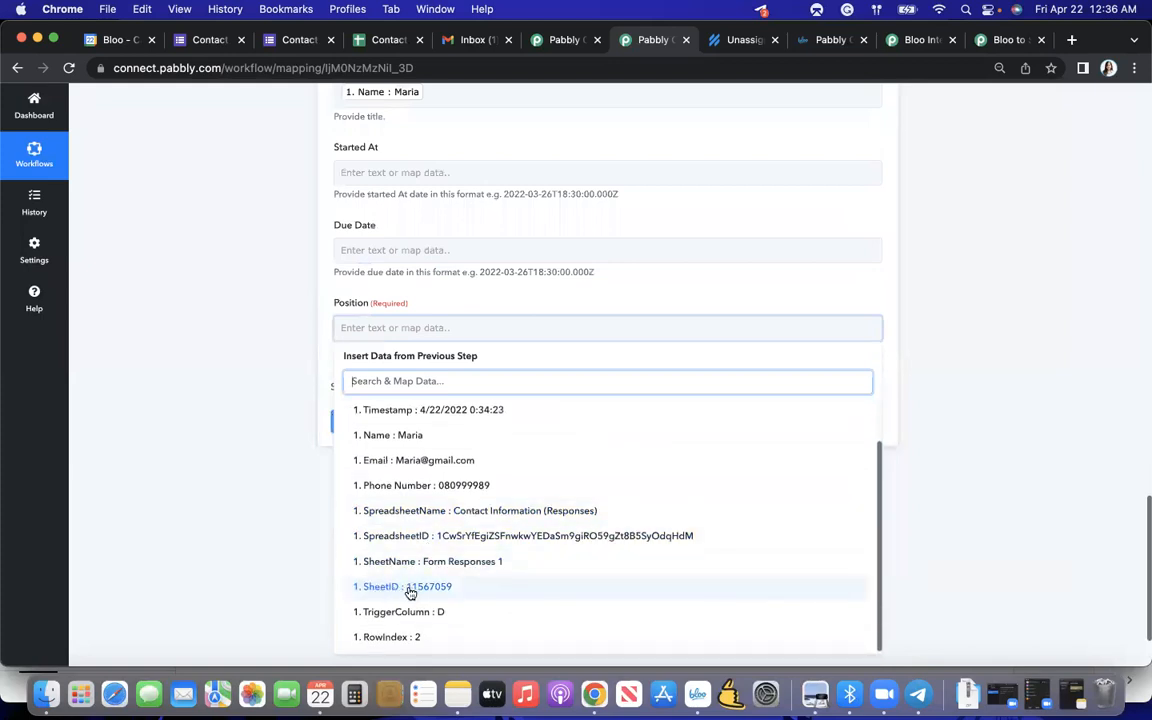
click(362, 588)
click(313, 543)
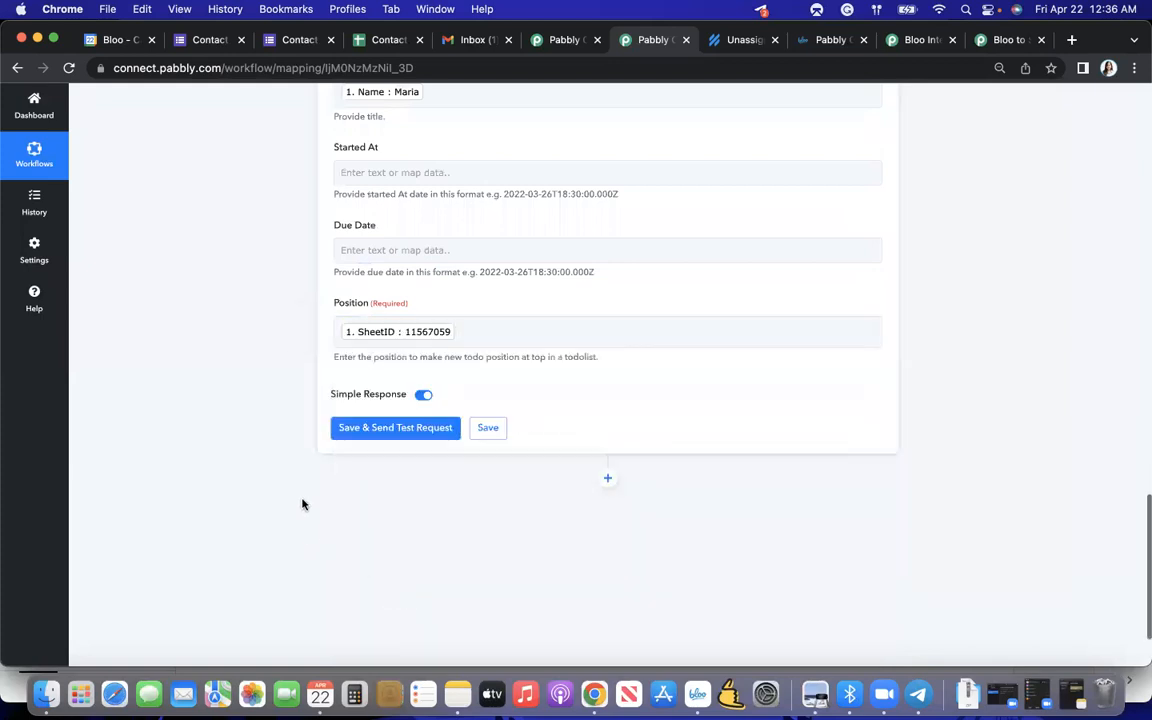
- Save the Create Todo action and send its test request twice, checking the returned todo data
scroll(360, 455, up, 1)
click(356, 471)
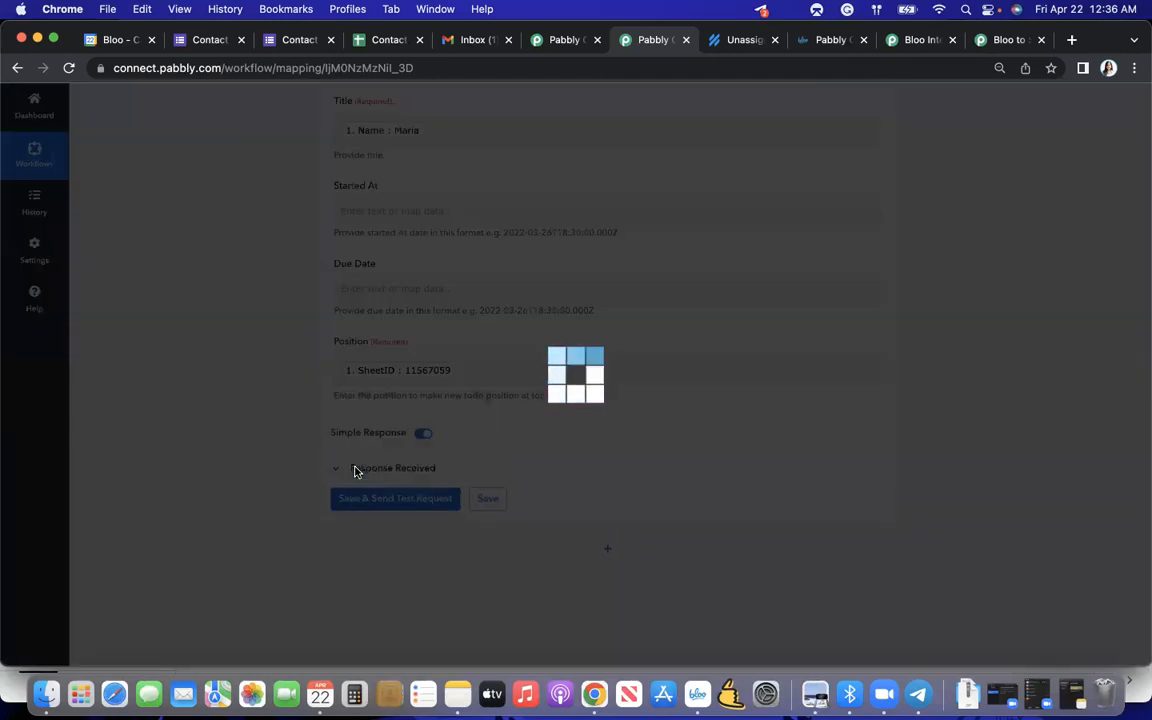
scroll(455, 455, down, 8)
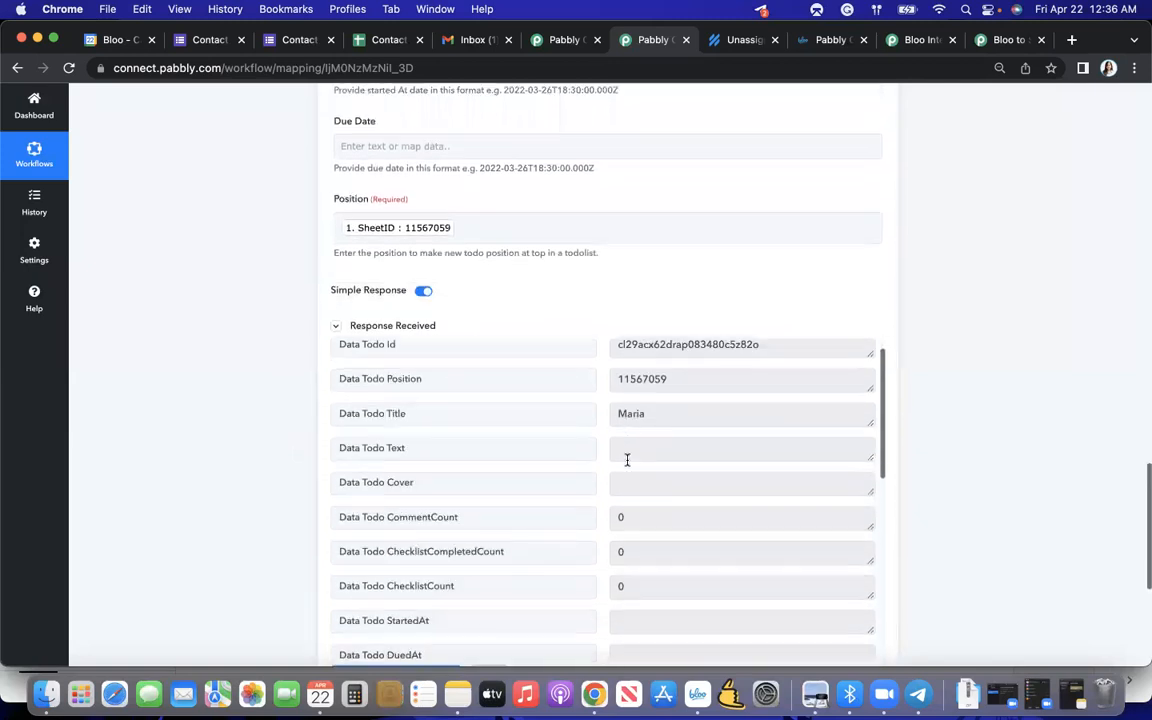
scroll(627, 465, up, 5)
scroll(643, 445, down, 5)
scroll(644, 457, down, 6)
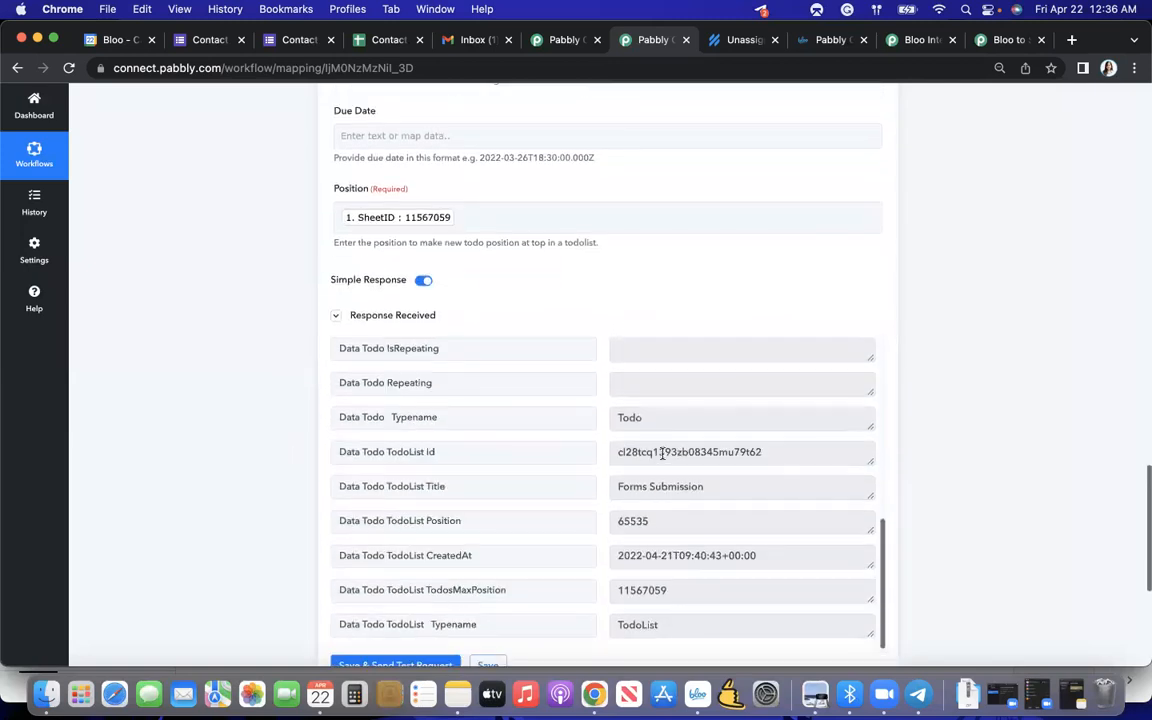
scroll(655, 510, down, 3)
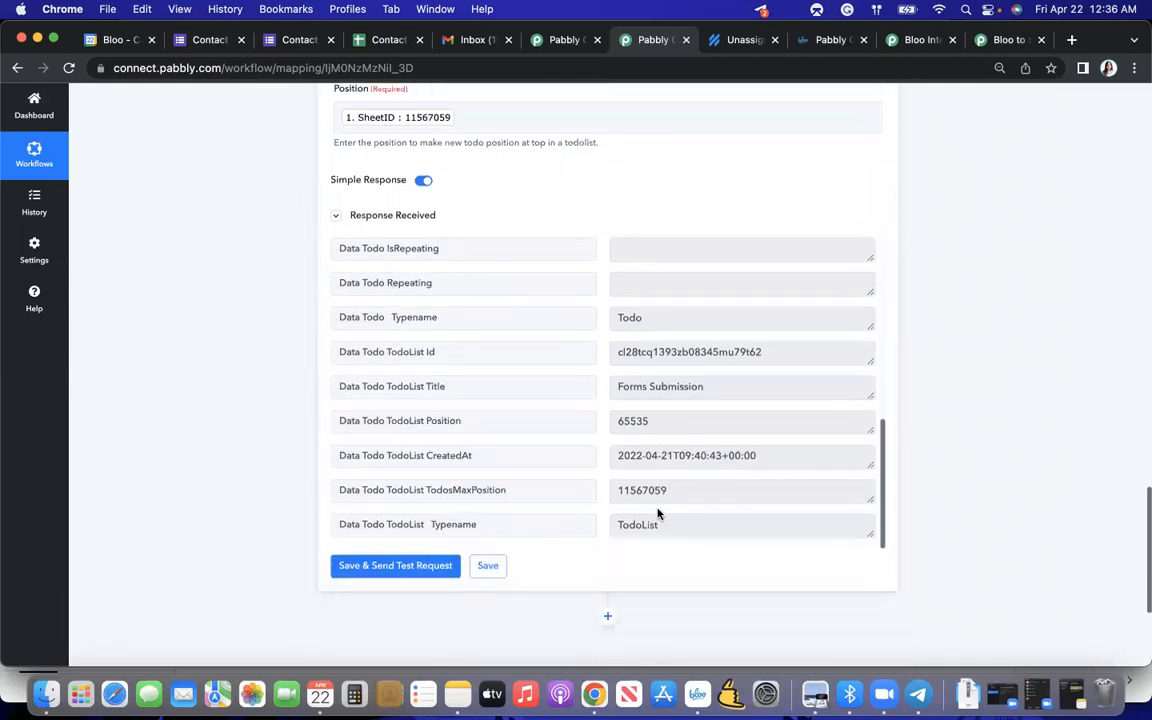
click(450, 566)
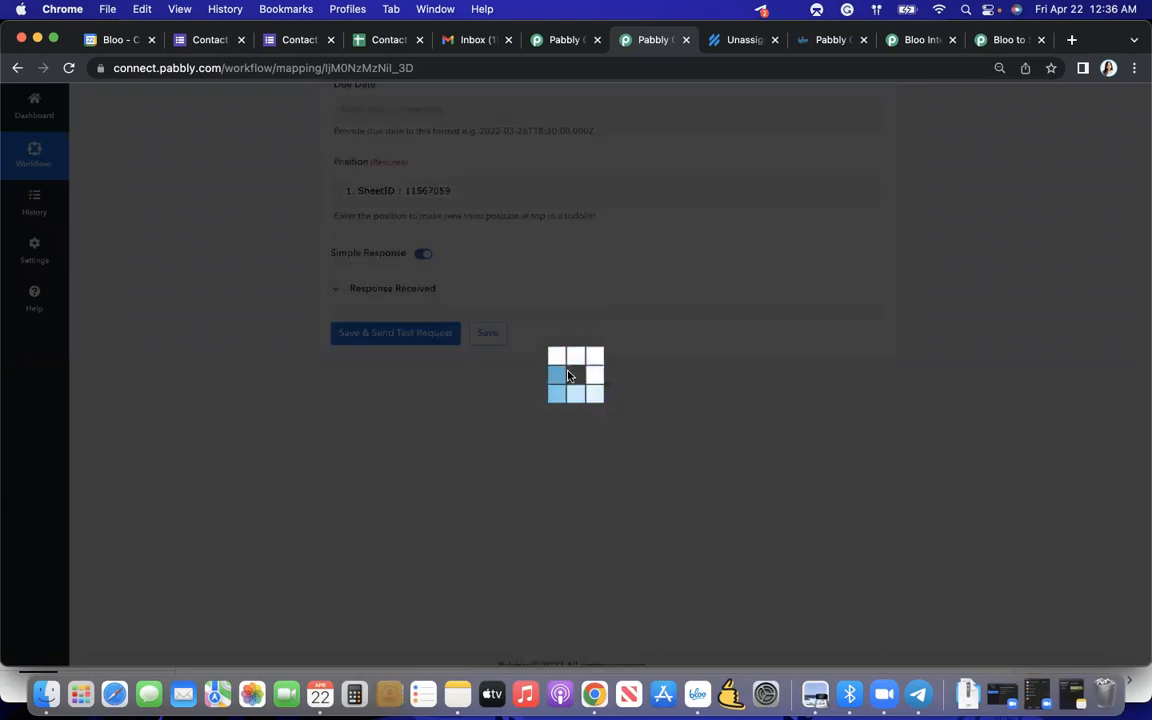
- Examine the Create Todo test response and the Google Forms values available for mapping the Position
scroll(490, 250, up, 1)
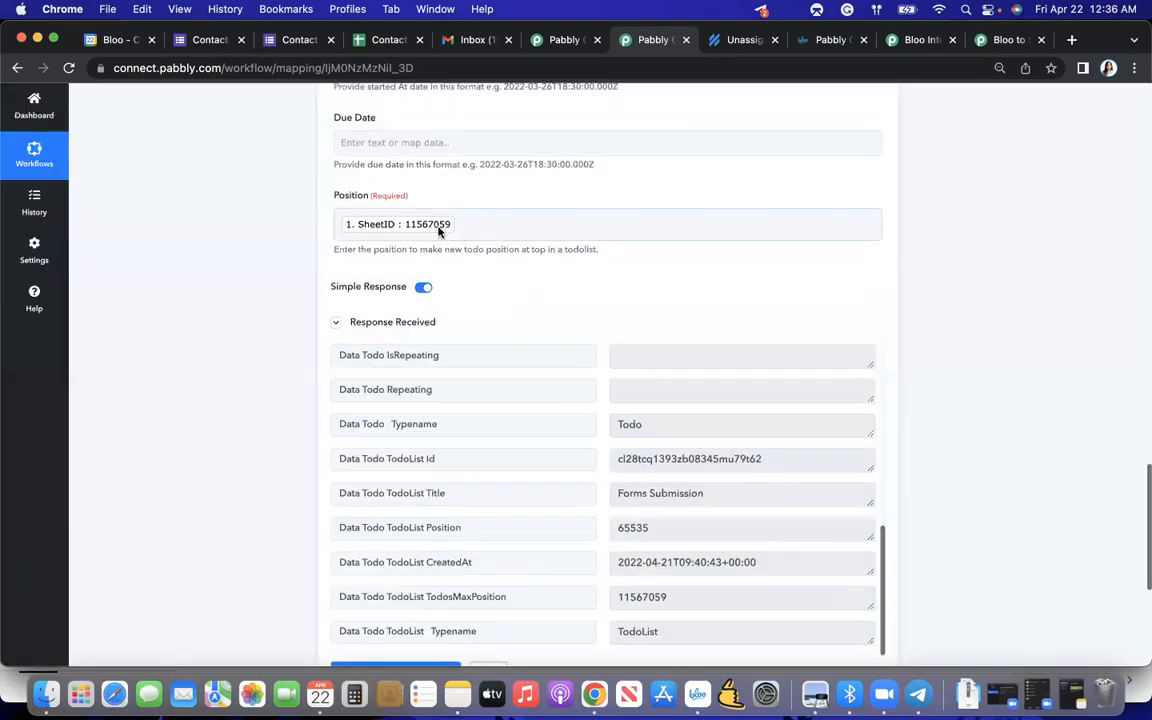
scroll(437, 230, up, 5)
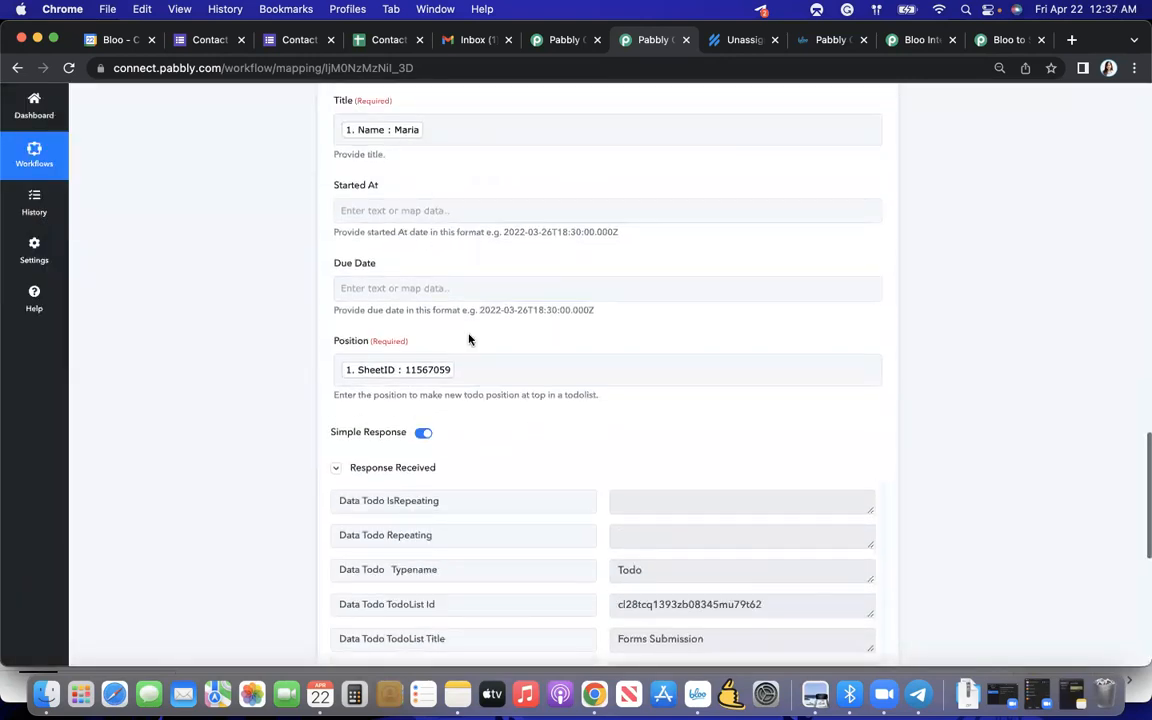
scroll(469, 340, down, 5)
scroll(627, 344, up, 10)
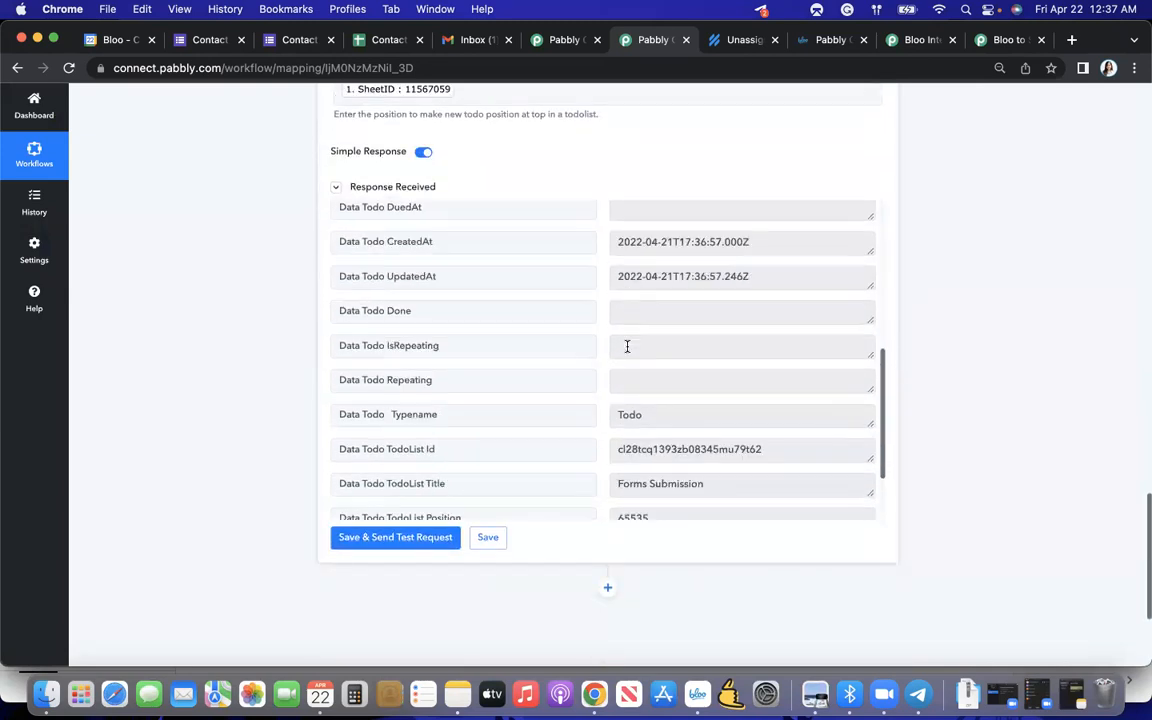
scroll(650, 298, up, 5)
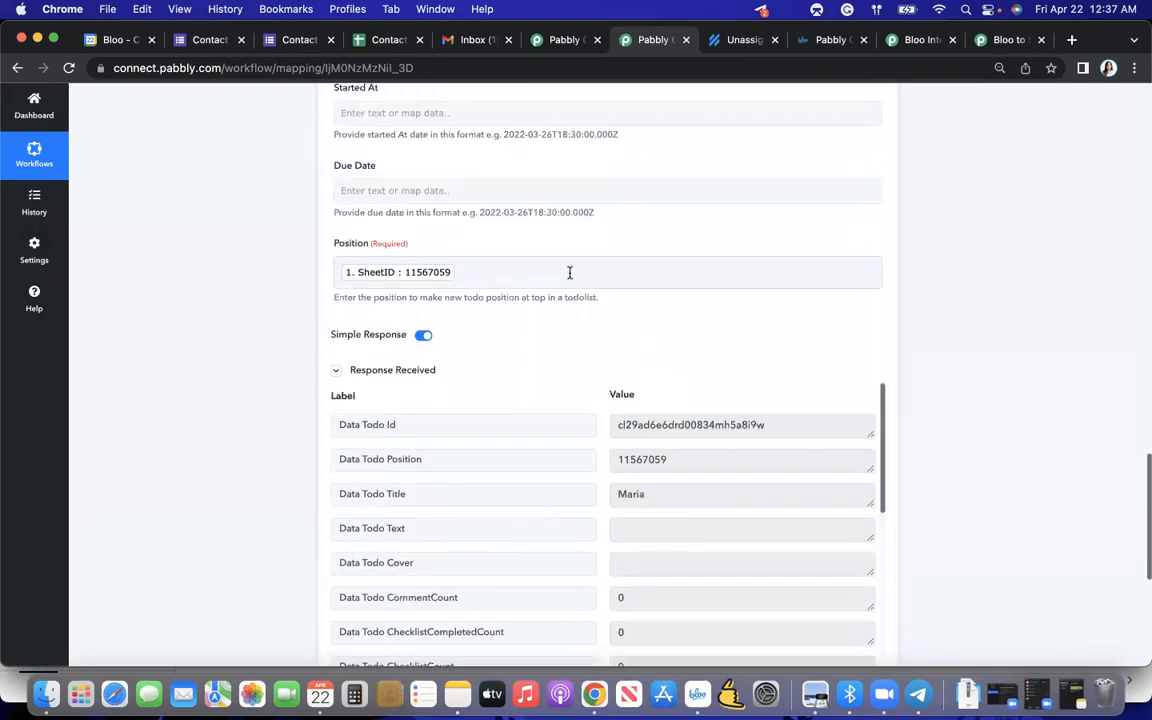
click(568, 272)
click(527, 382)
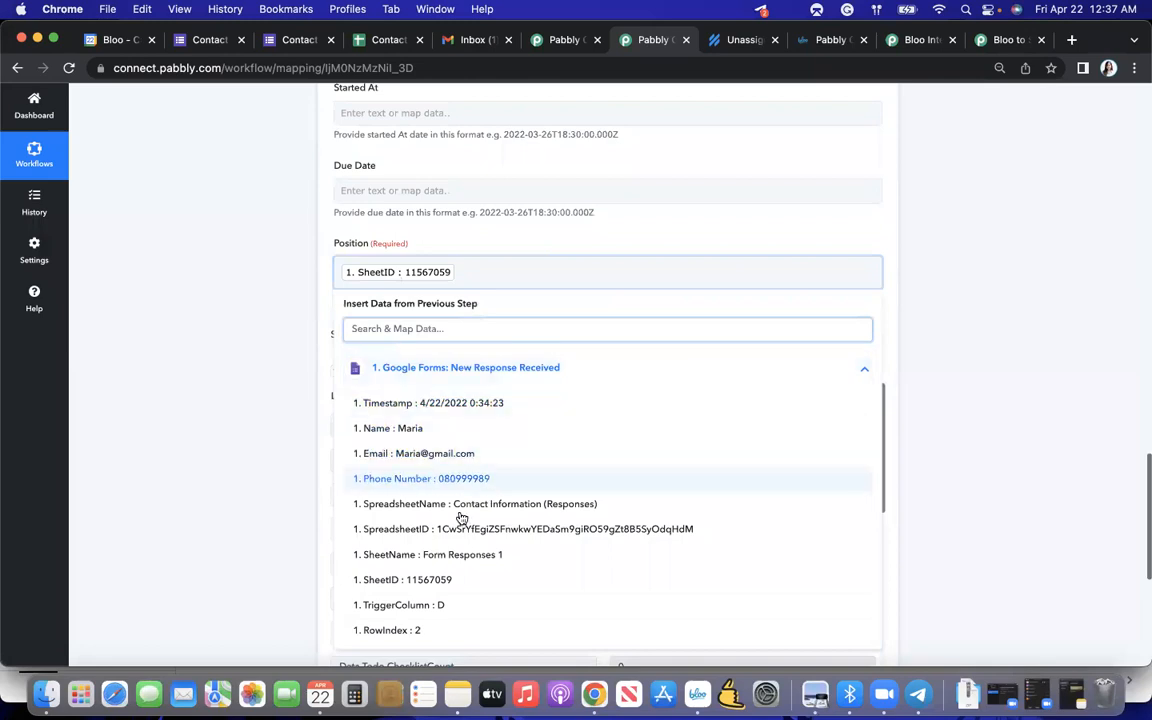
scroll(440, 560, down, 1)
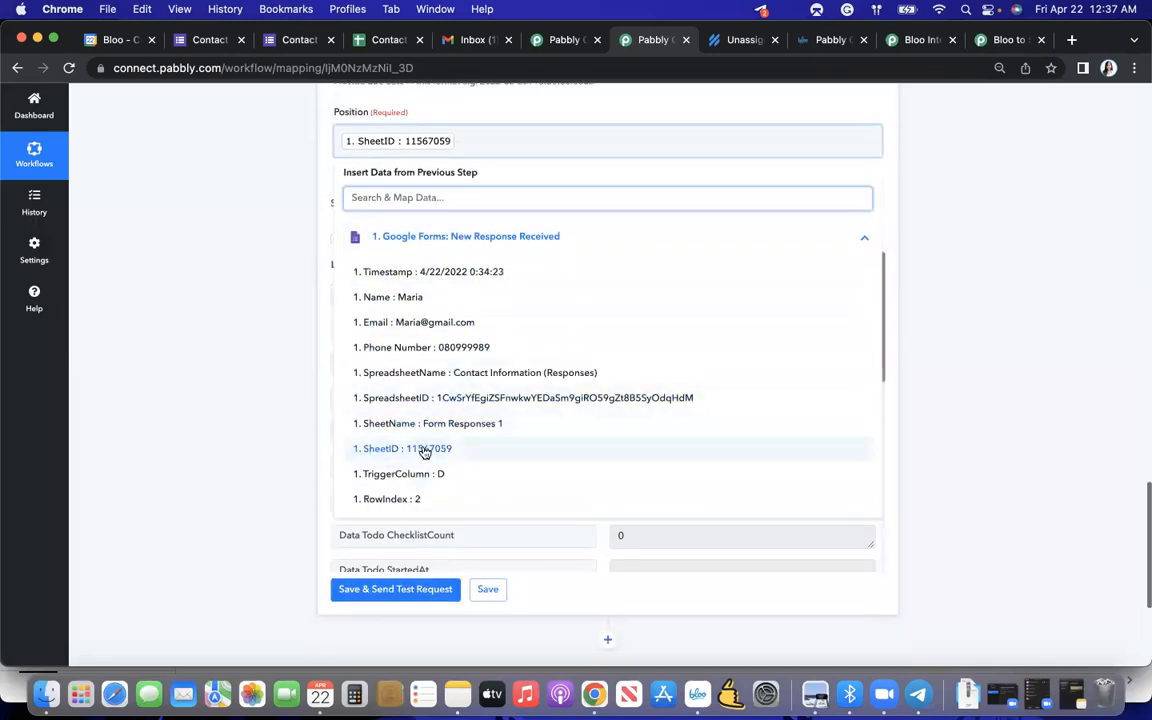
click(304, 323)
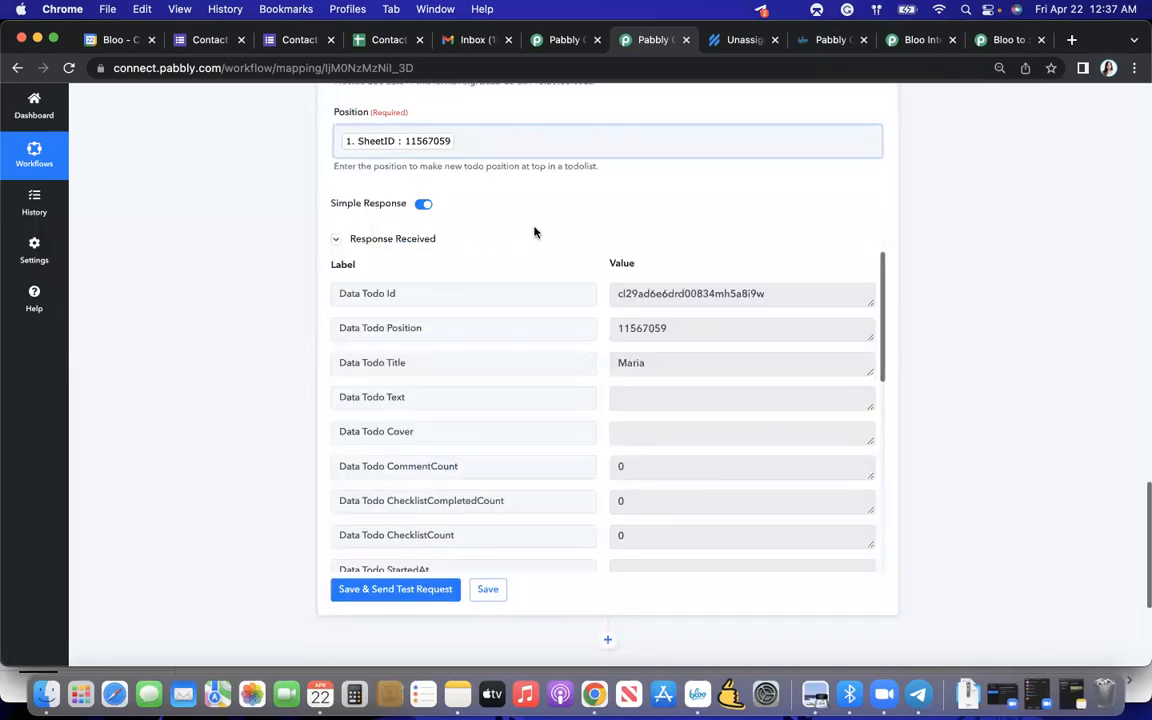
- Switch to Bloo and inspect the second todo in the Forms Submission list, closing its details again
key(ctrl+Up)
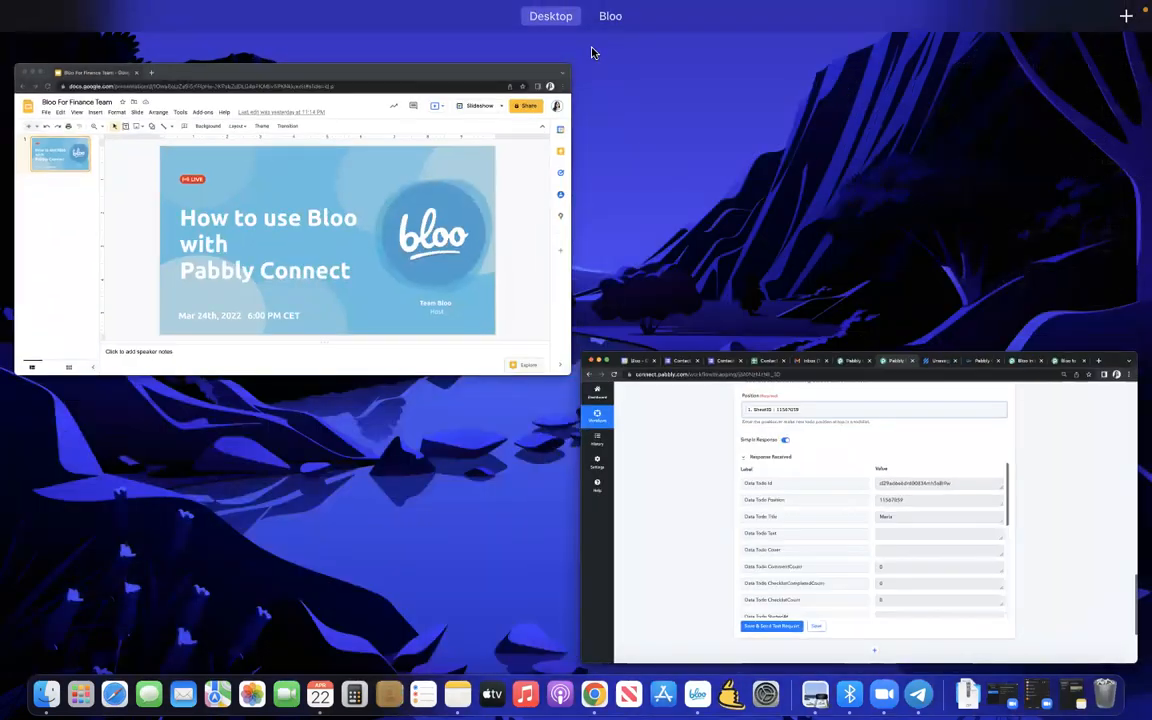
click(612, 46)
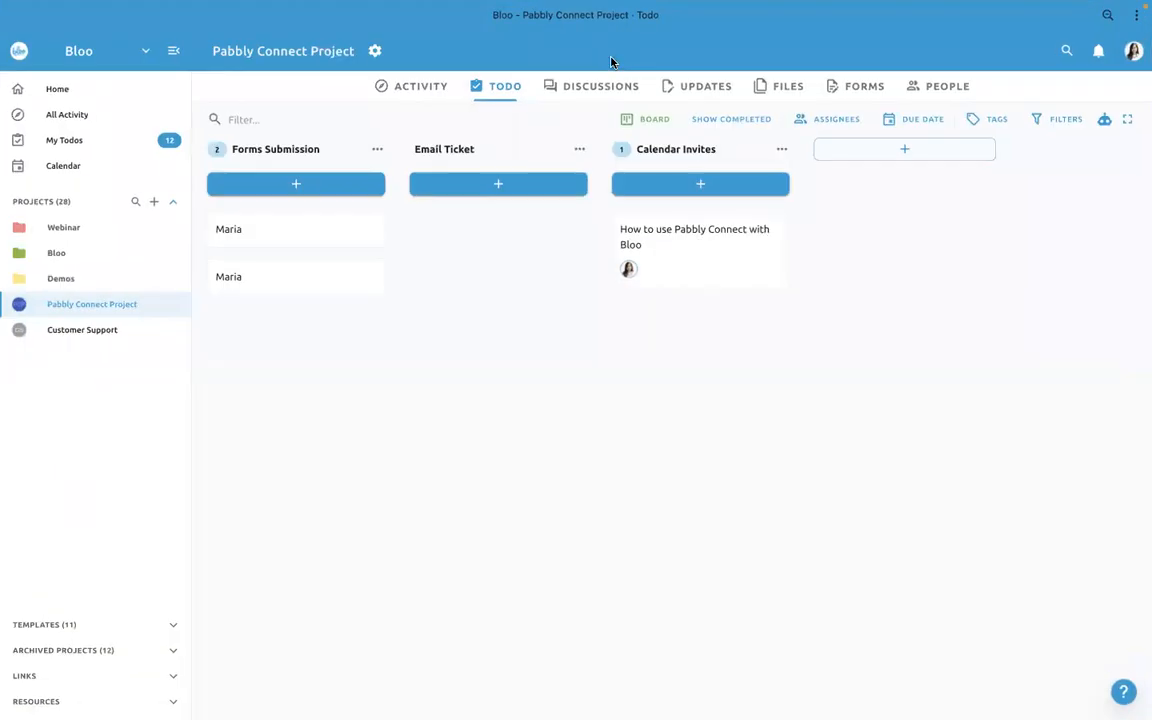
click(274, 289)
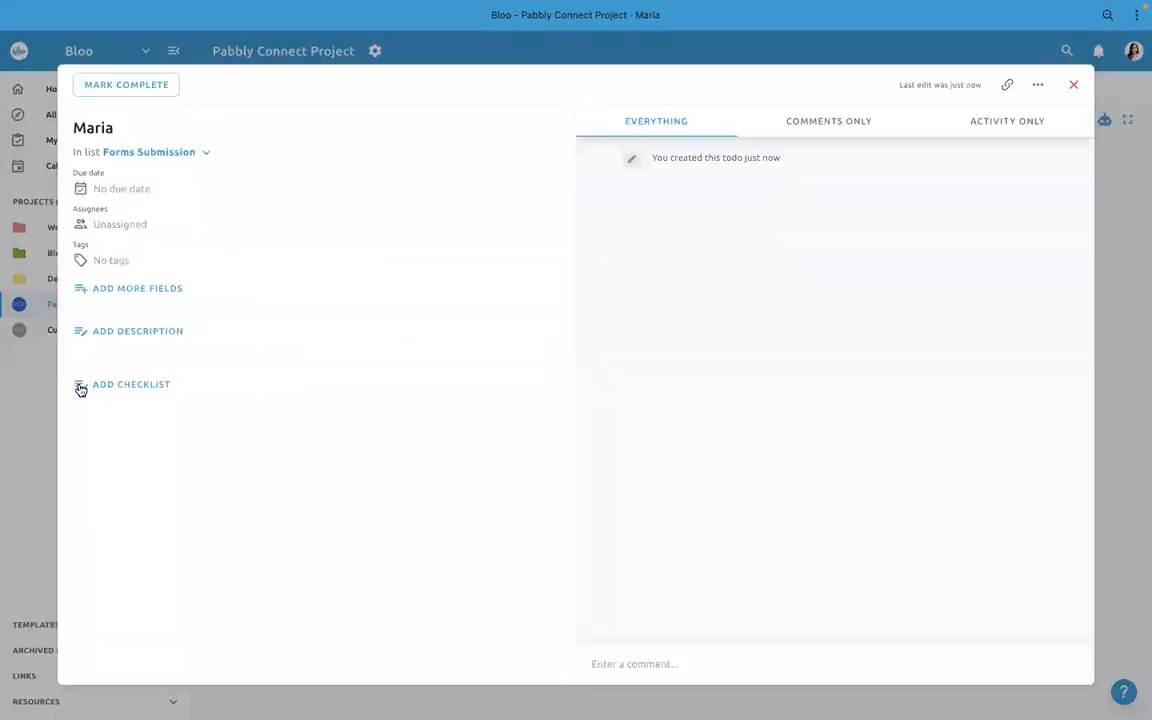
click(31, 455)
- Switch back to Pabbly Connect and add another action step after Create Todo with Bloo as its app
key(ctrl+Up)
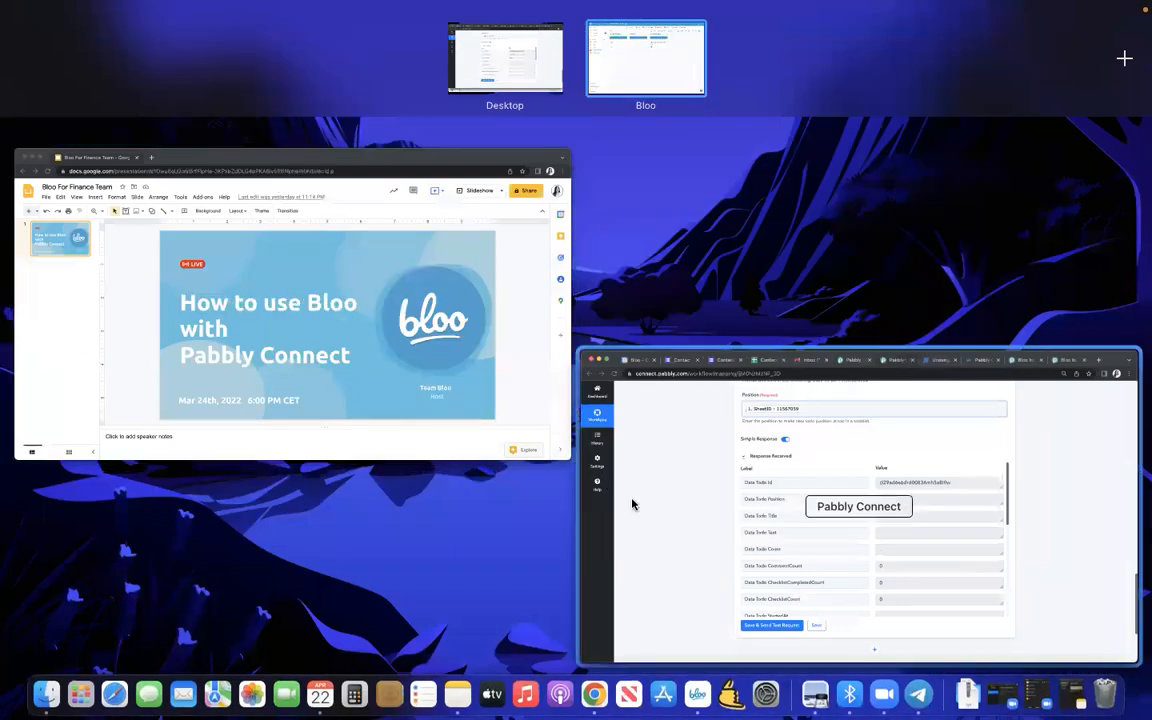
click(722, 438)
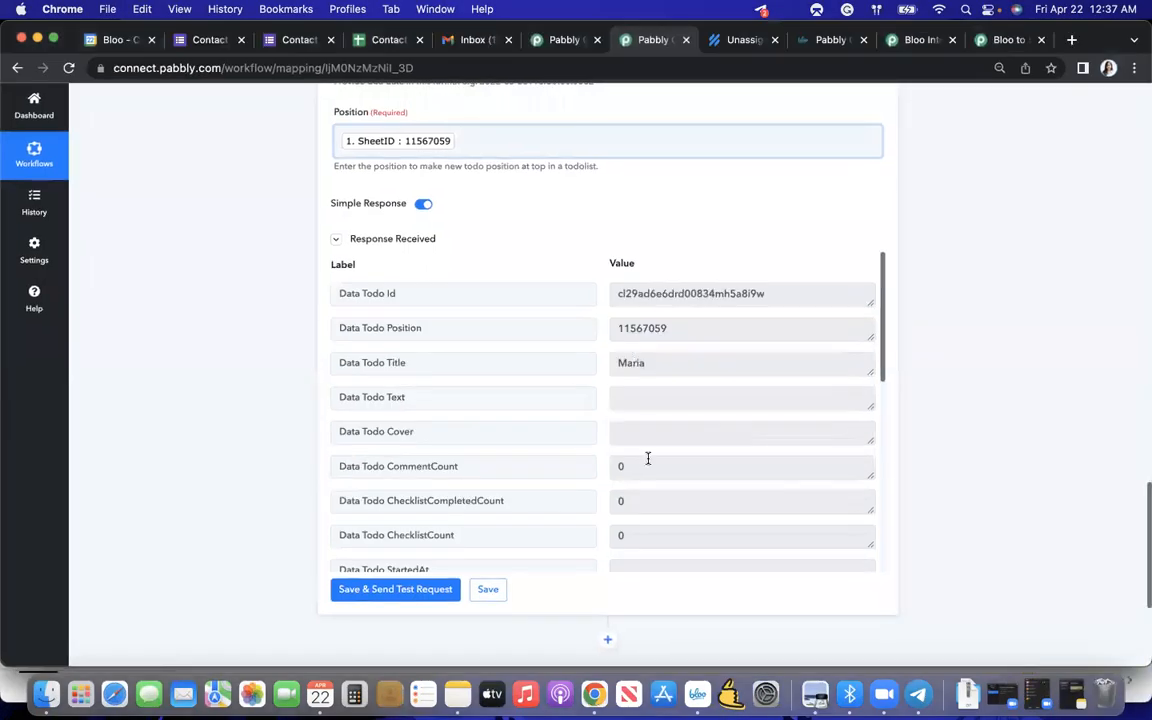
scroll(645, 458, down, 3)
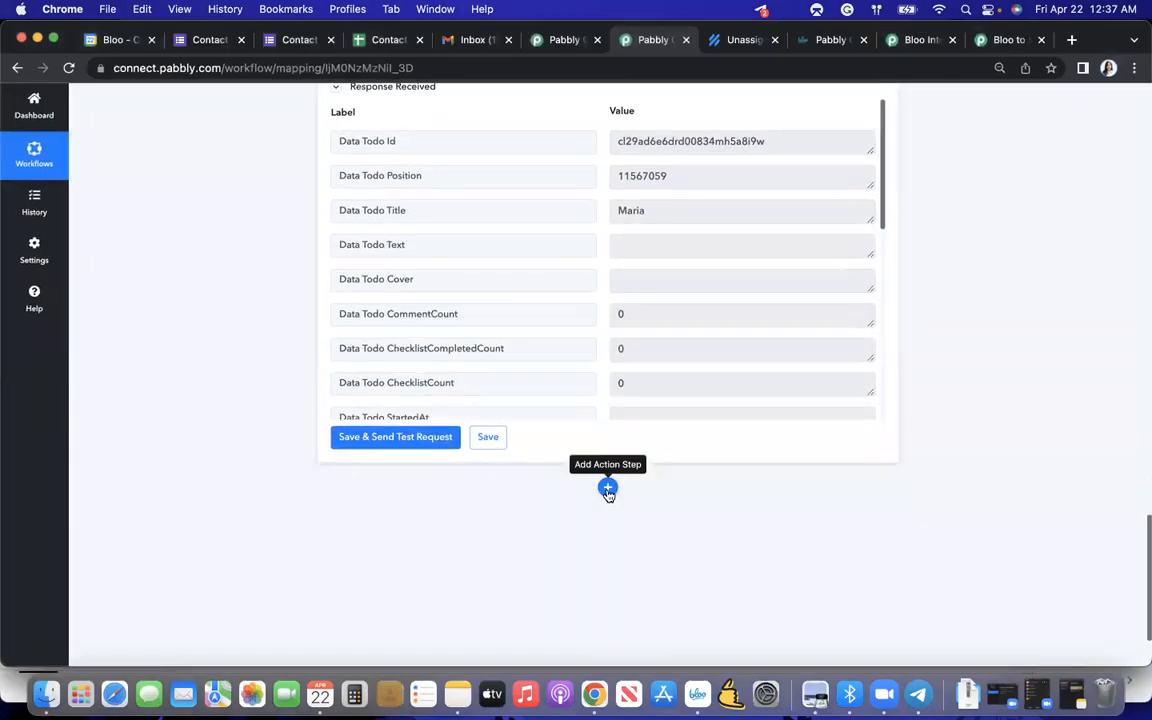
click(607, 489)
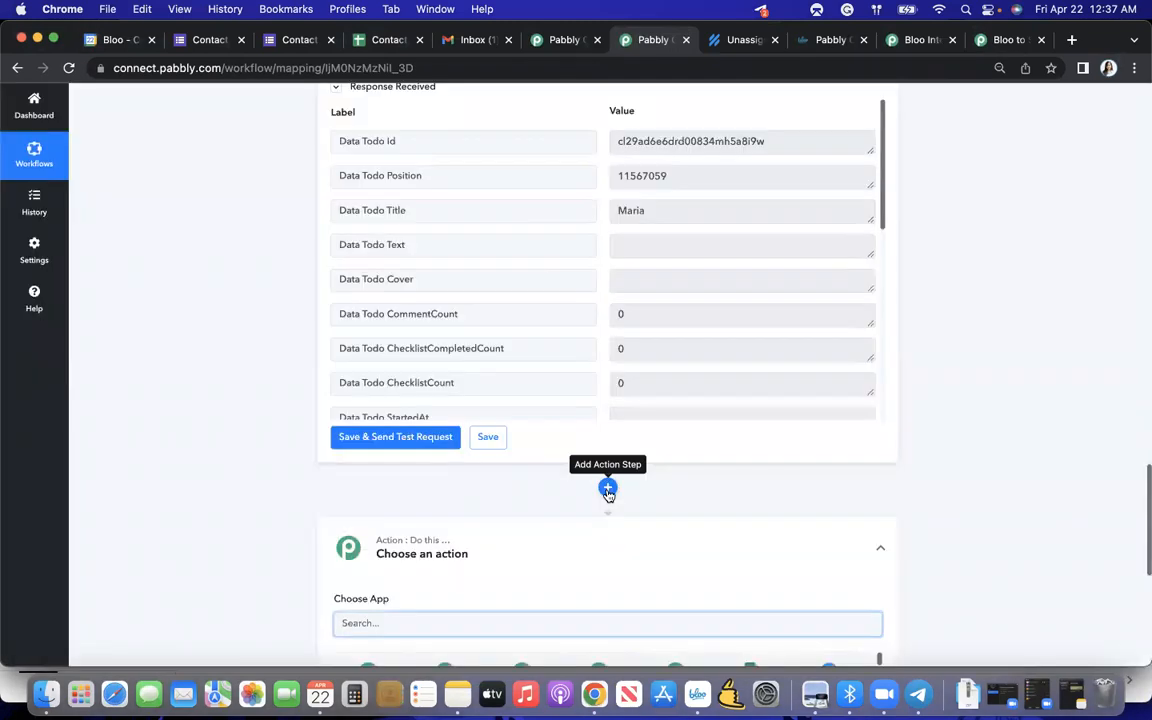
scroll(606, 535, down, 4)
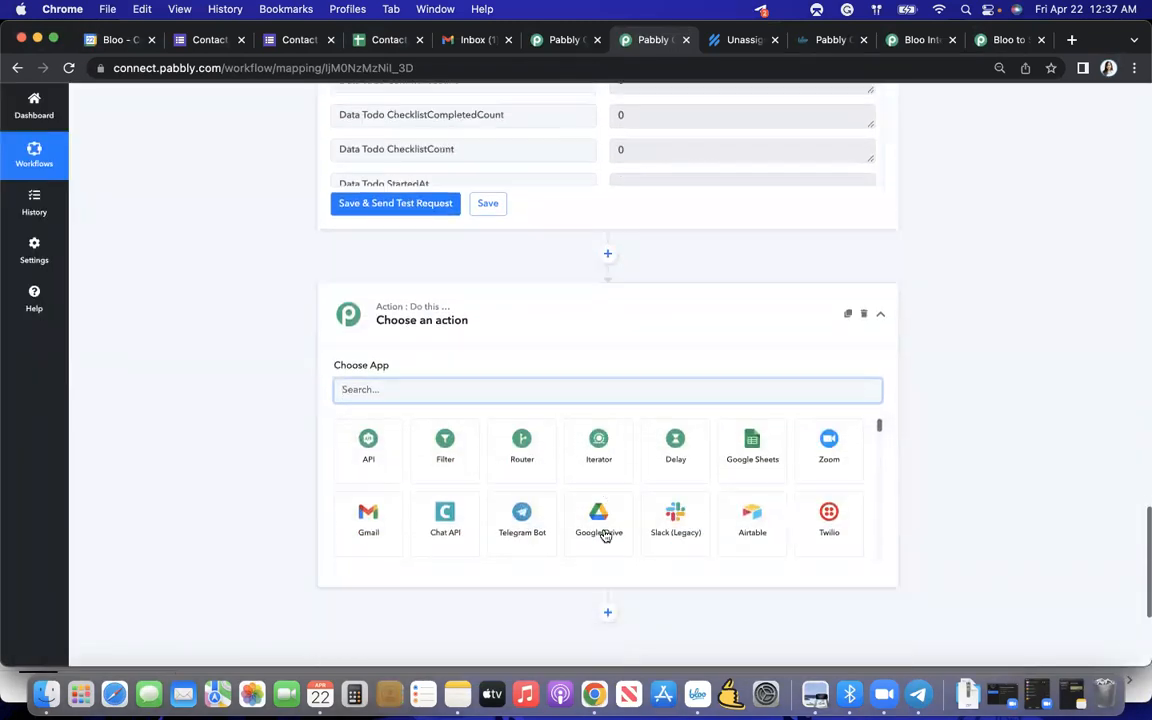
click(473, 342)
text(Bl)
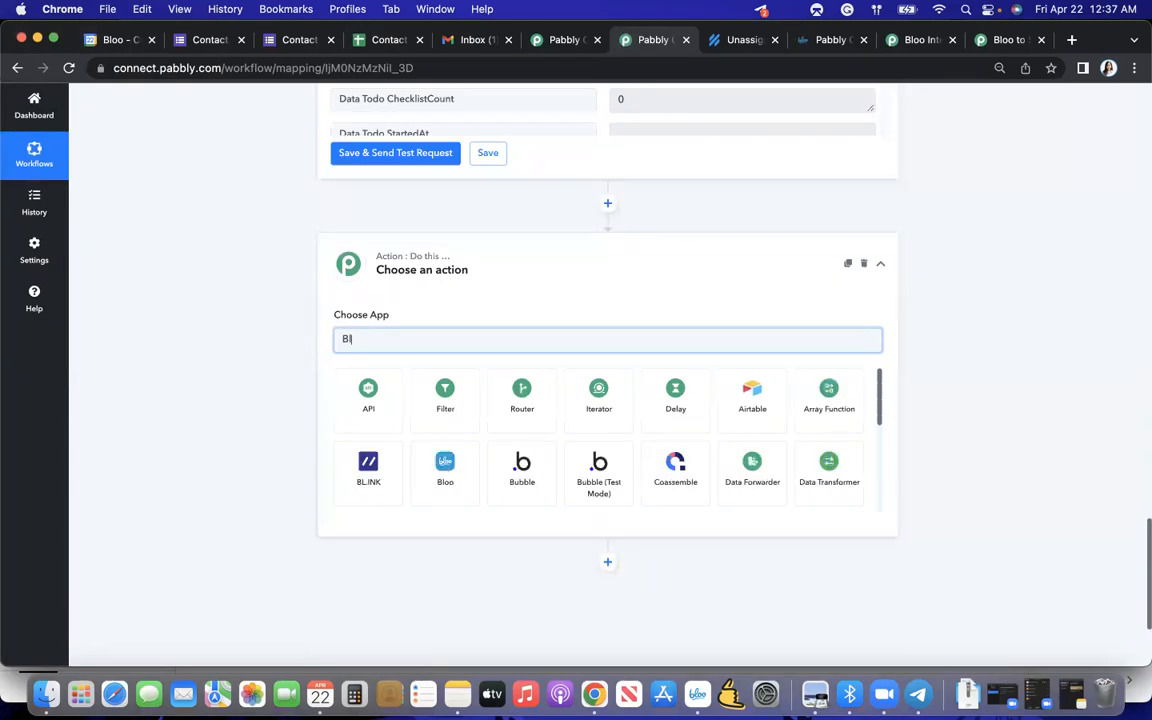
text(oo)
click(375, 410)
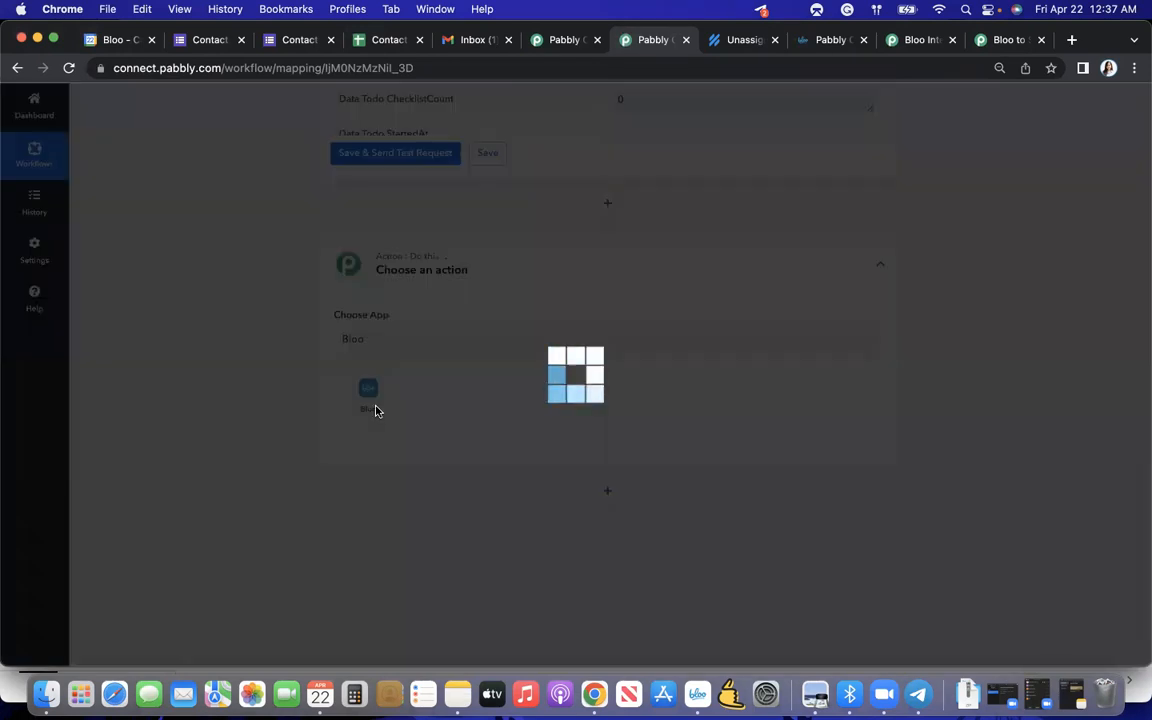
- Set the new action's event to Add or Update Todo Description and connect it through the existing connection Bloo #3
click(401, 400)
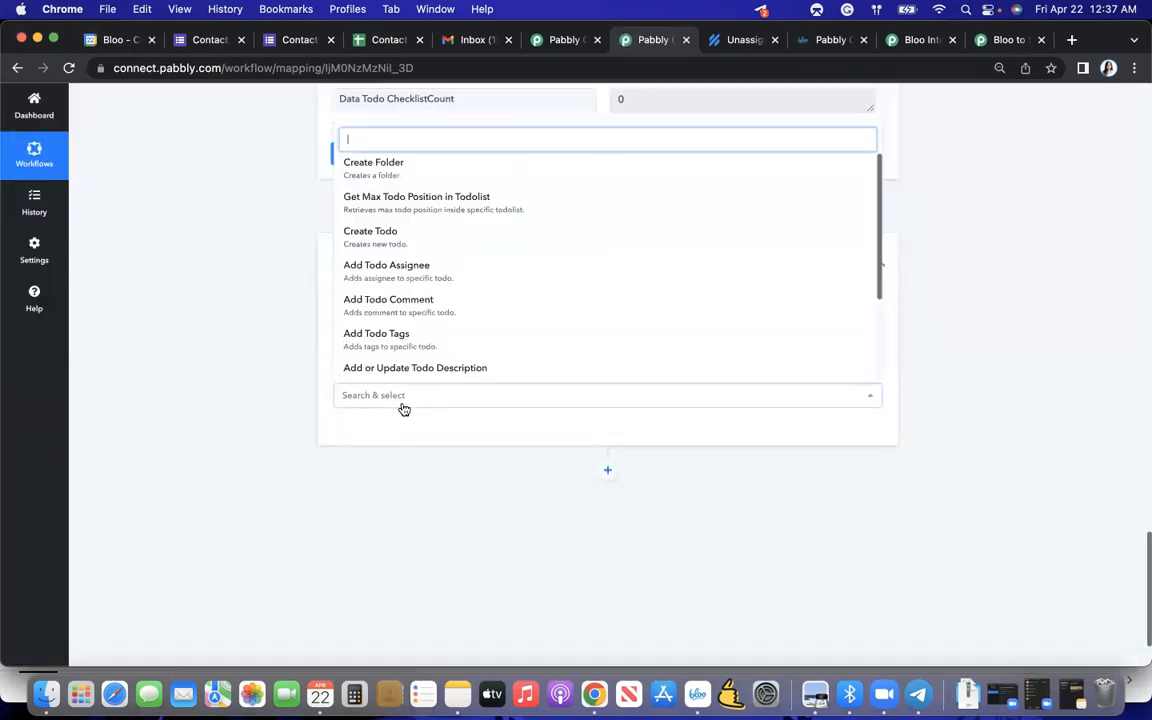
scroll(405, 349, down, 1)
click(384, 336)
click(360, 433)
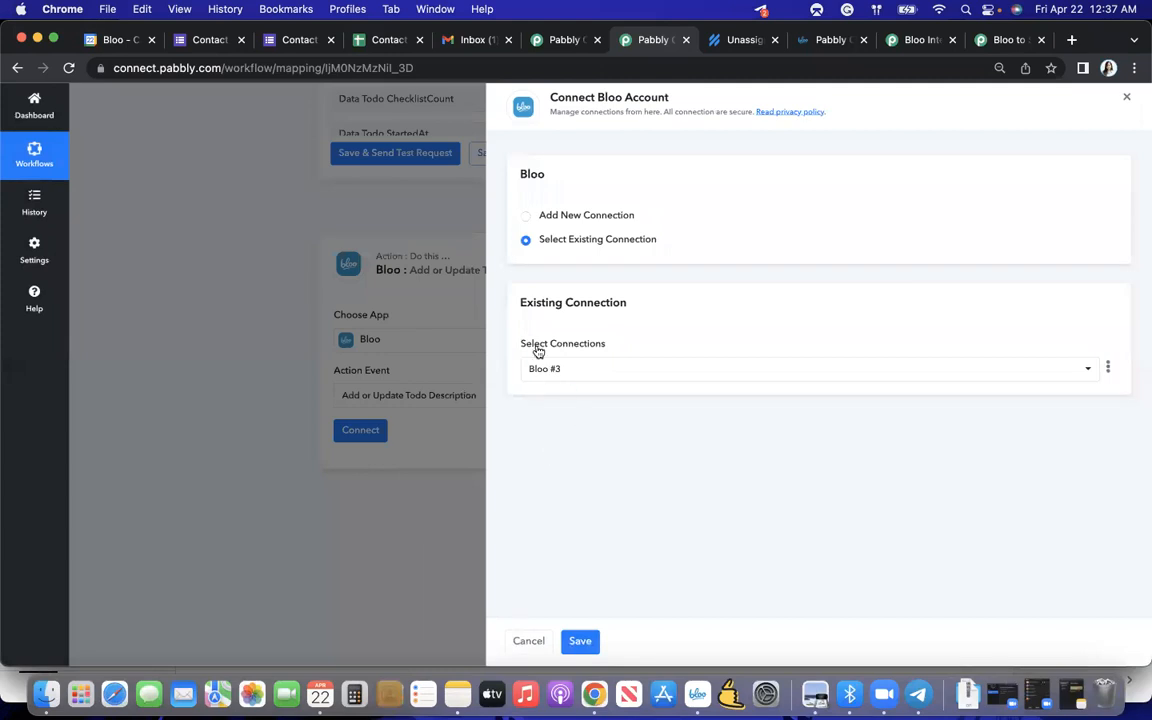
click(576, 643)
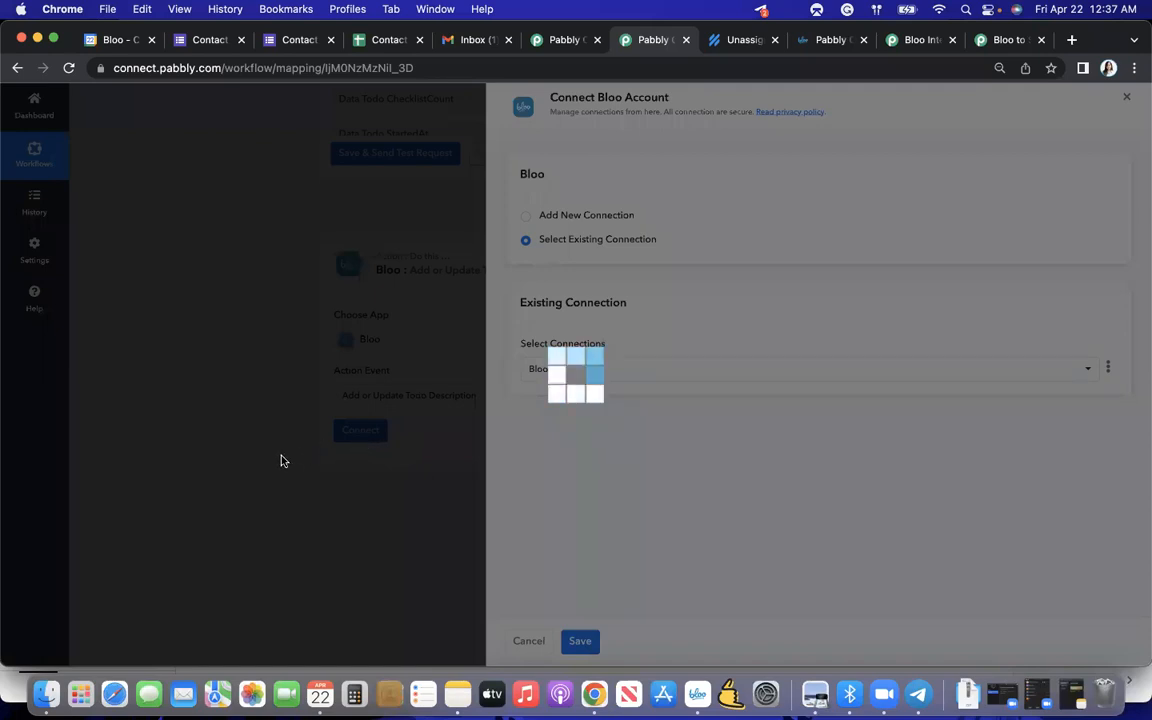
- Examine the Add or Update Todo Description fields, including the choices for the todo list and the todo
scroll(281, 461, down, 5)
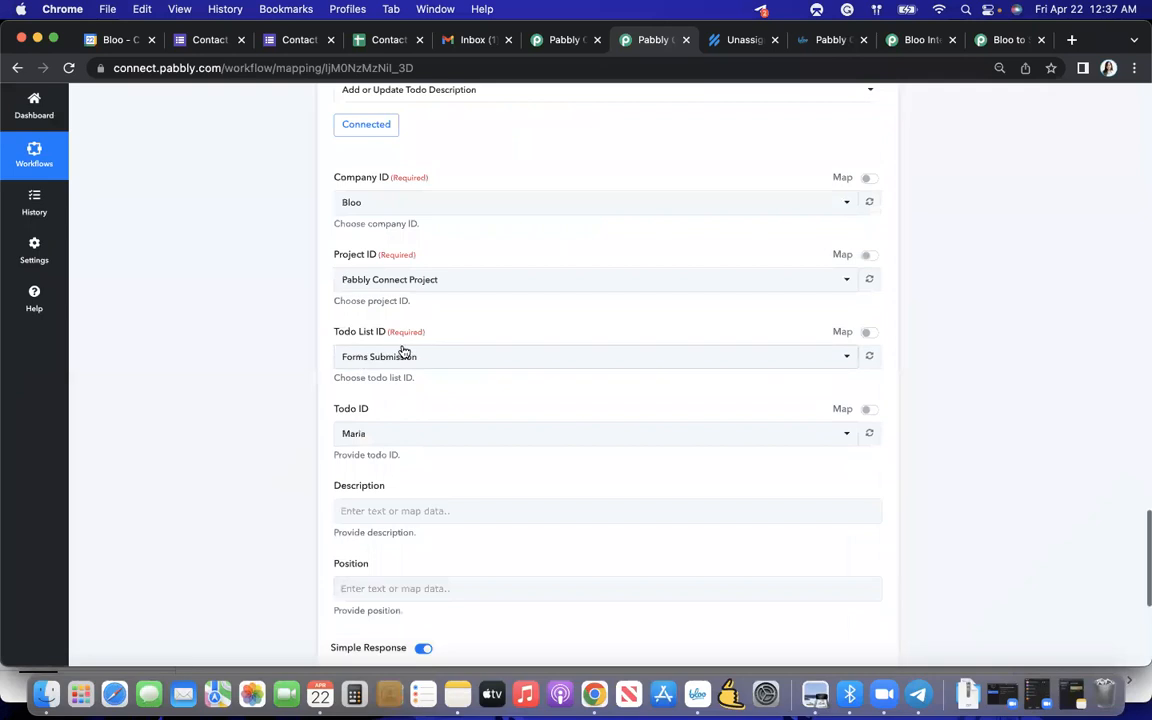
click(348, 437)
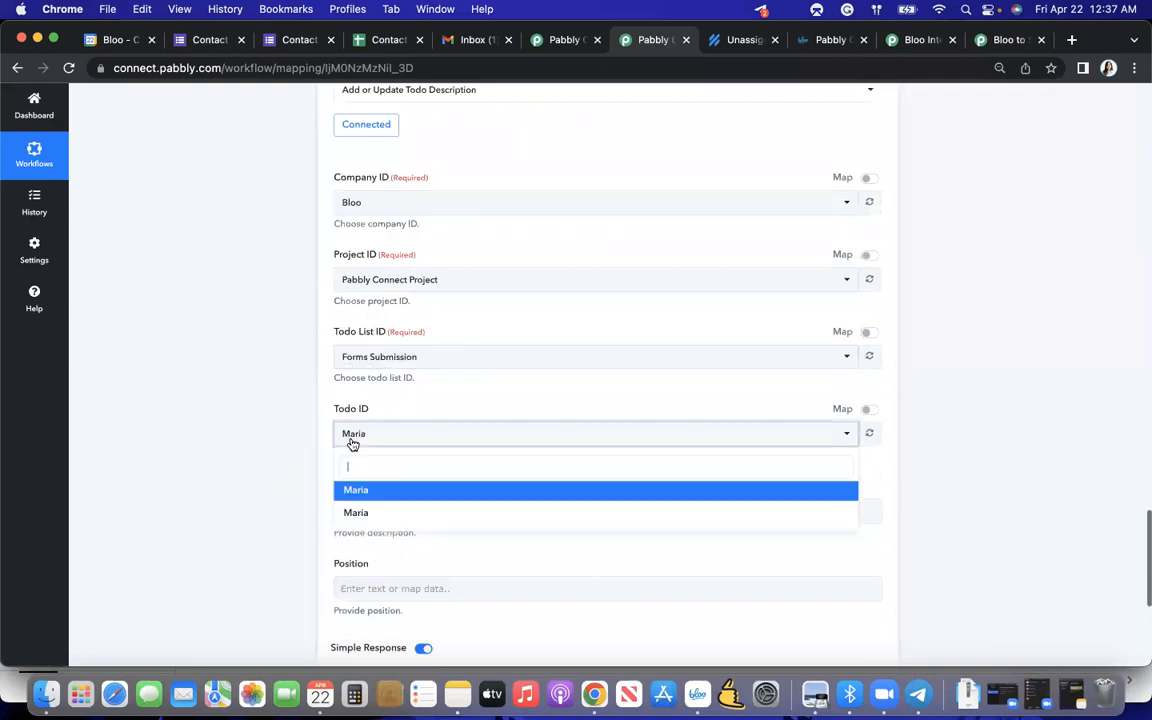
click(280, 483)
click(386, 361)
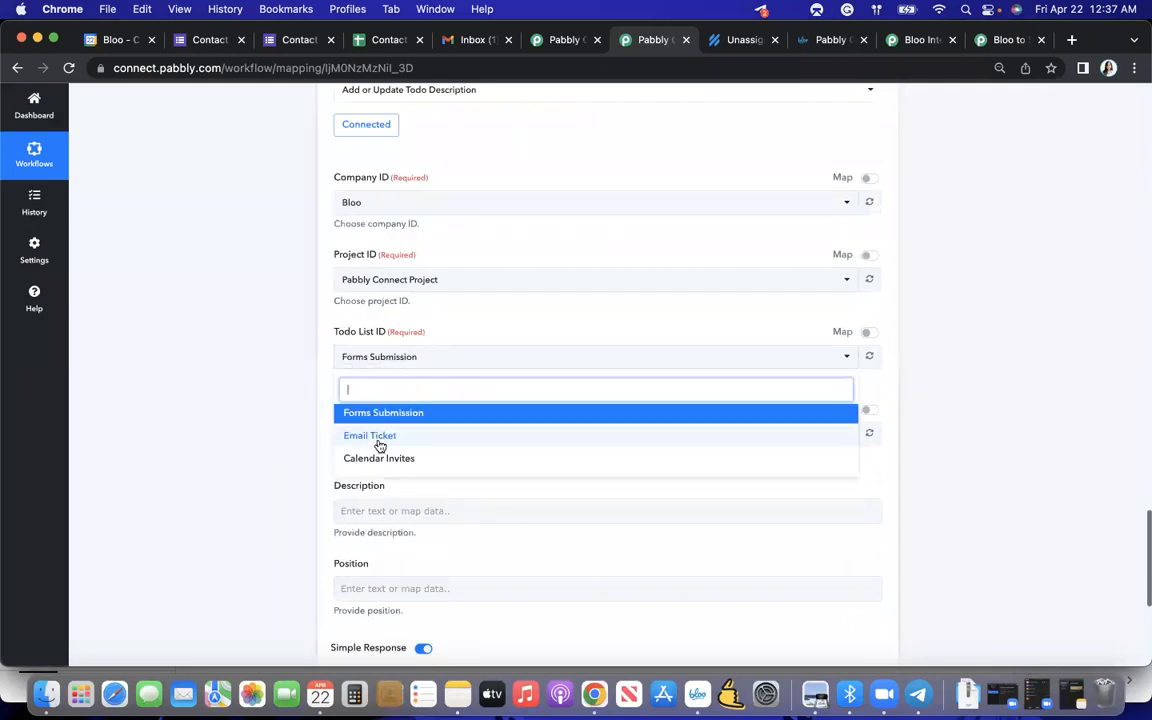
click(288, 432)
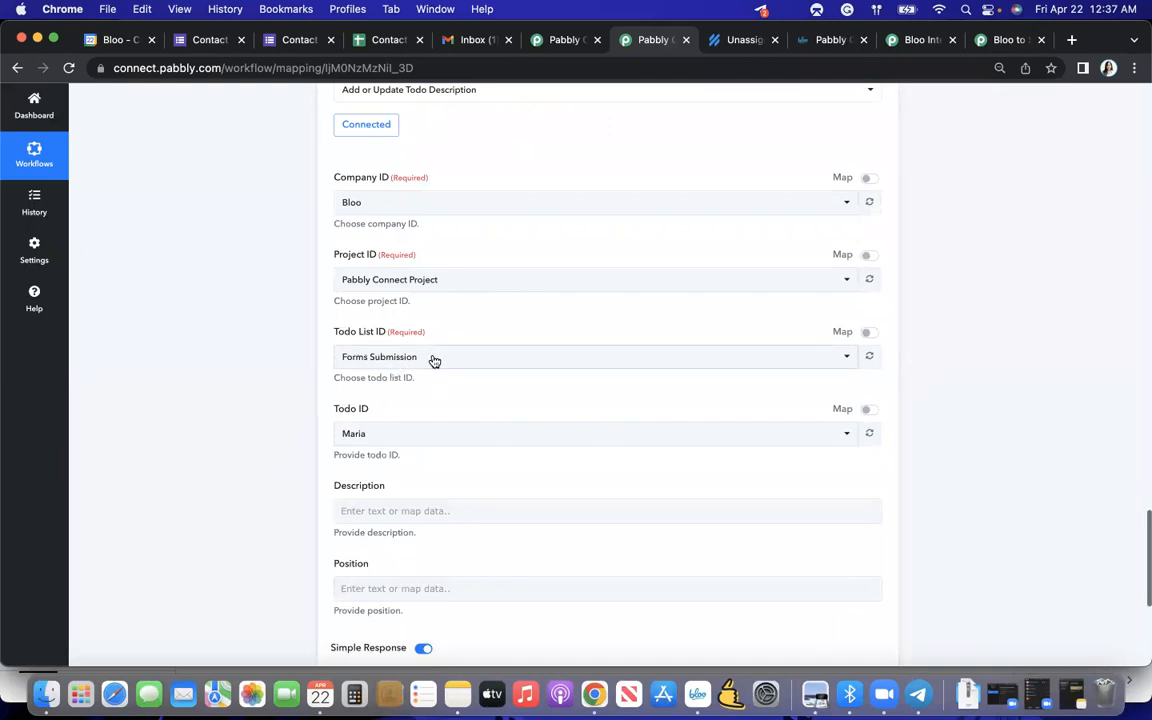
scroll(405, 390, down, 2)
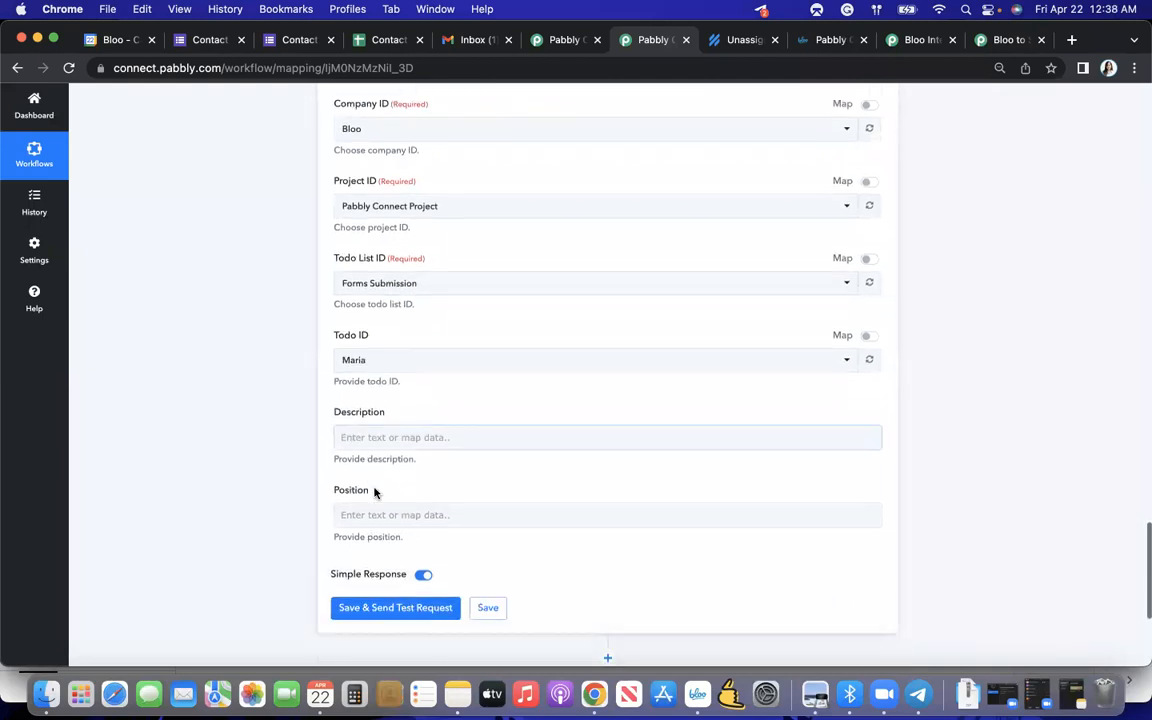
scroll(374, 493, up, 1)
scroll(374, 493, down, 1)
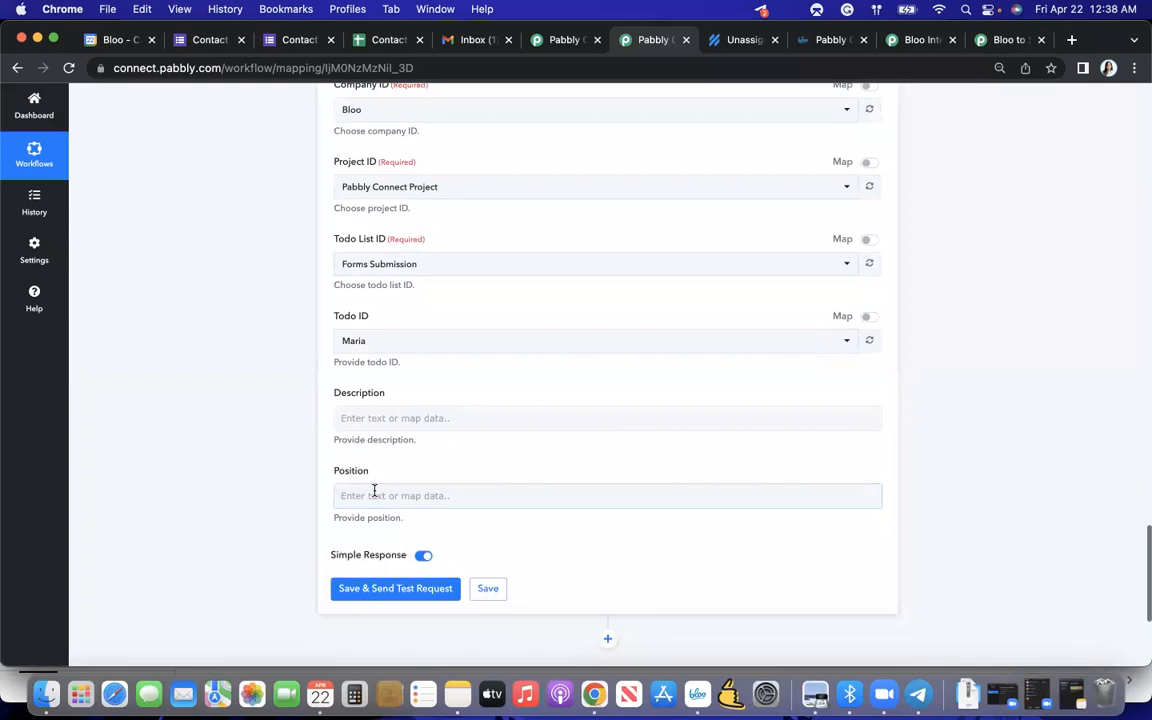
scroll(374, 490, up, 5)
scroll(375, 489, down, 5)
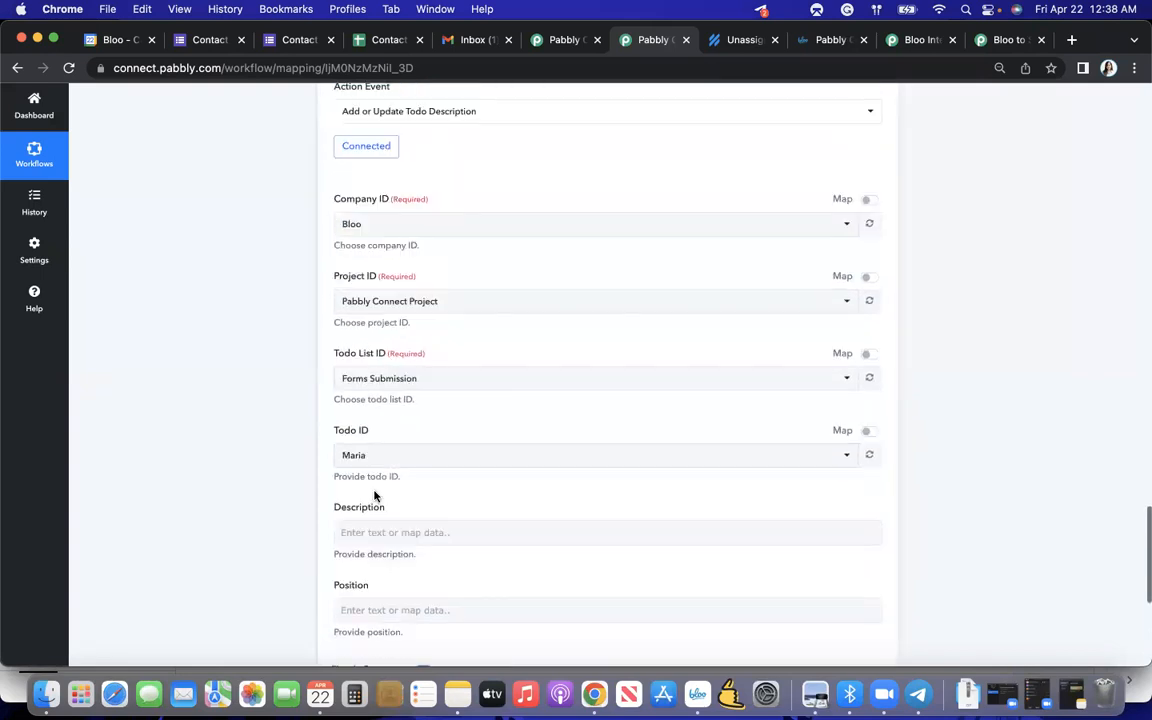
- Map the Email and Phone Number from the Google Forms response into the todo's Description field
scroll(378, 430, down, 2)
click(362, 360)
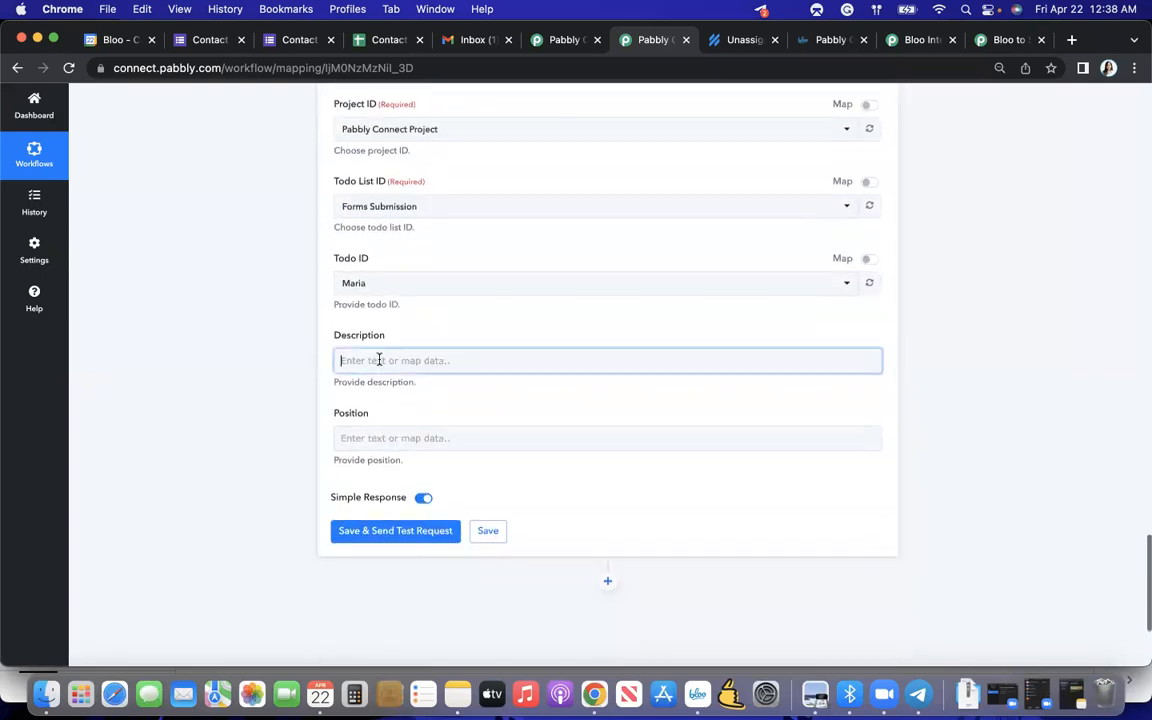
click(504, 456)
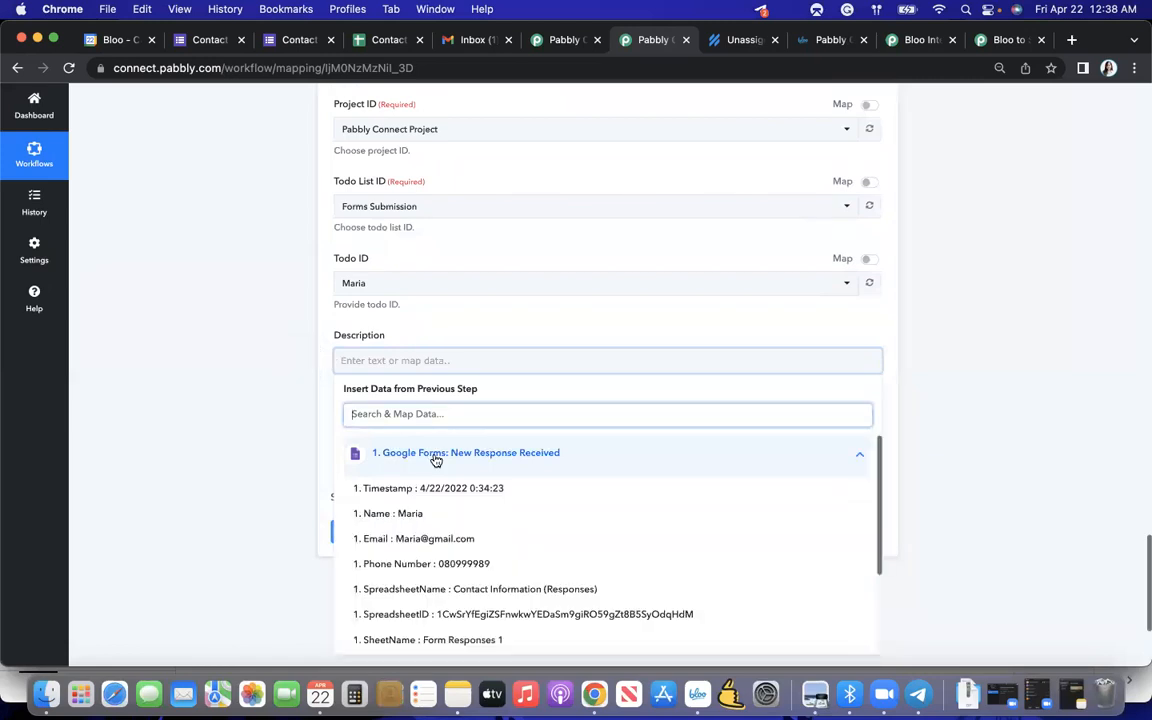
scroll(445, 532, down, 1)
click(458, 492)
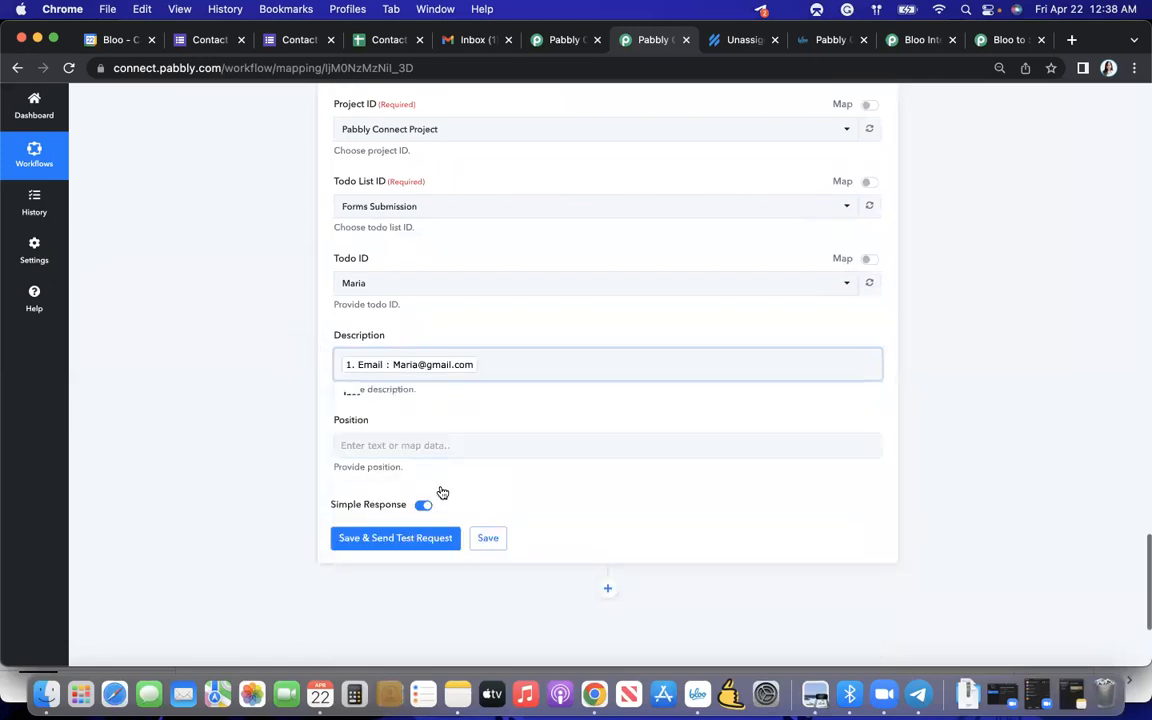
click(496, 470)
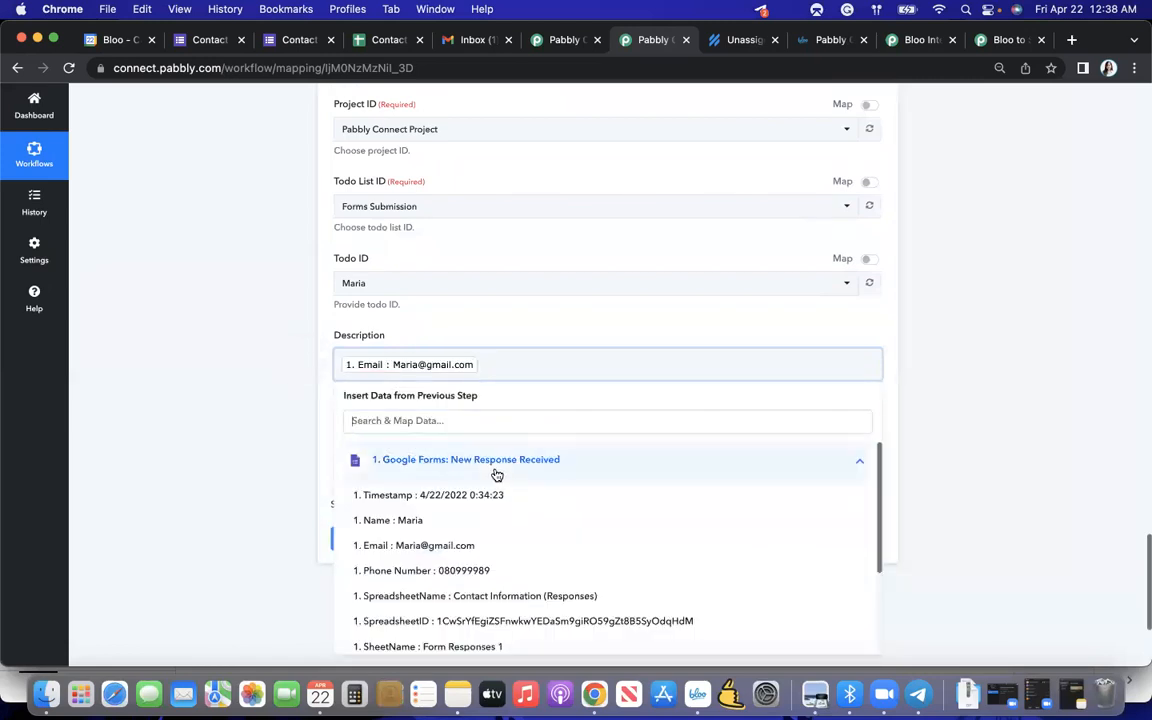
click(495, 571)
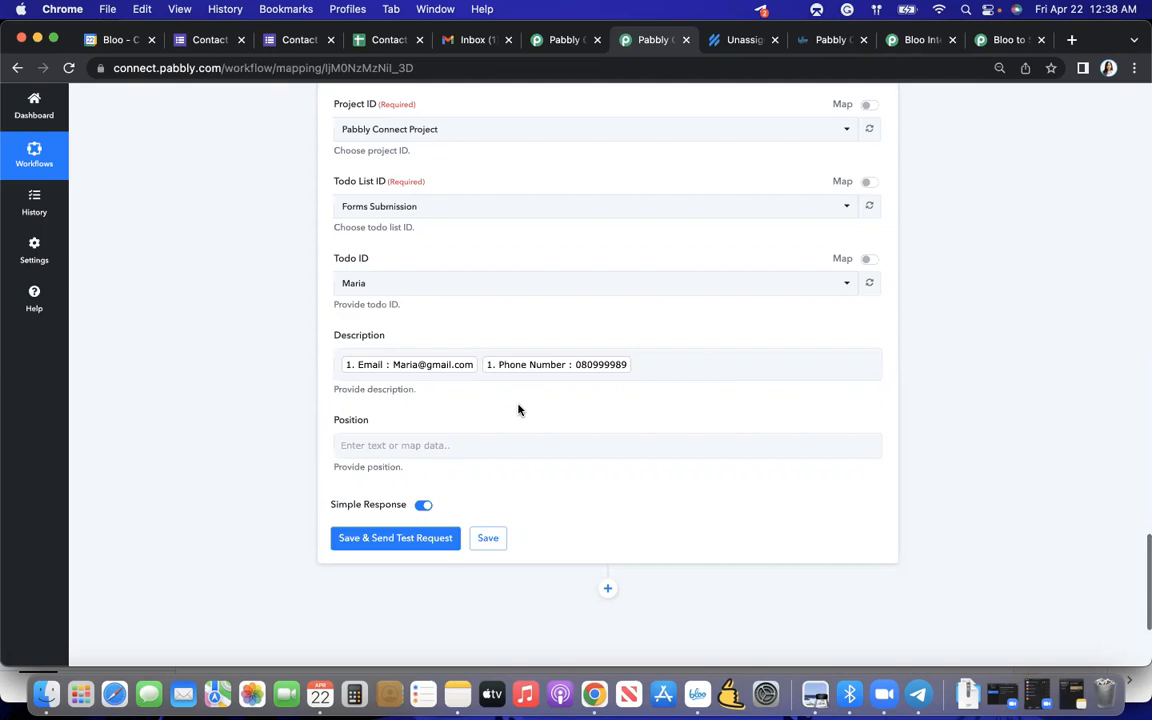
- Try saving the Add or Update Todo Description action with a test request, and examine the response value
click(396, 542)
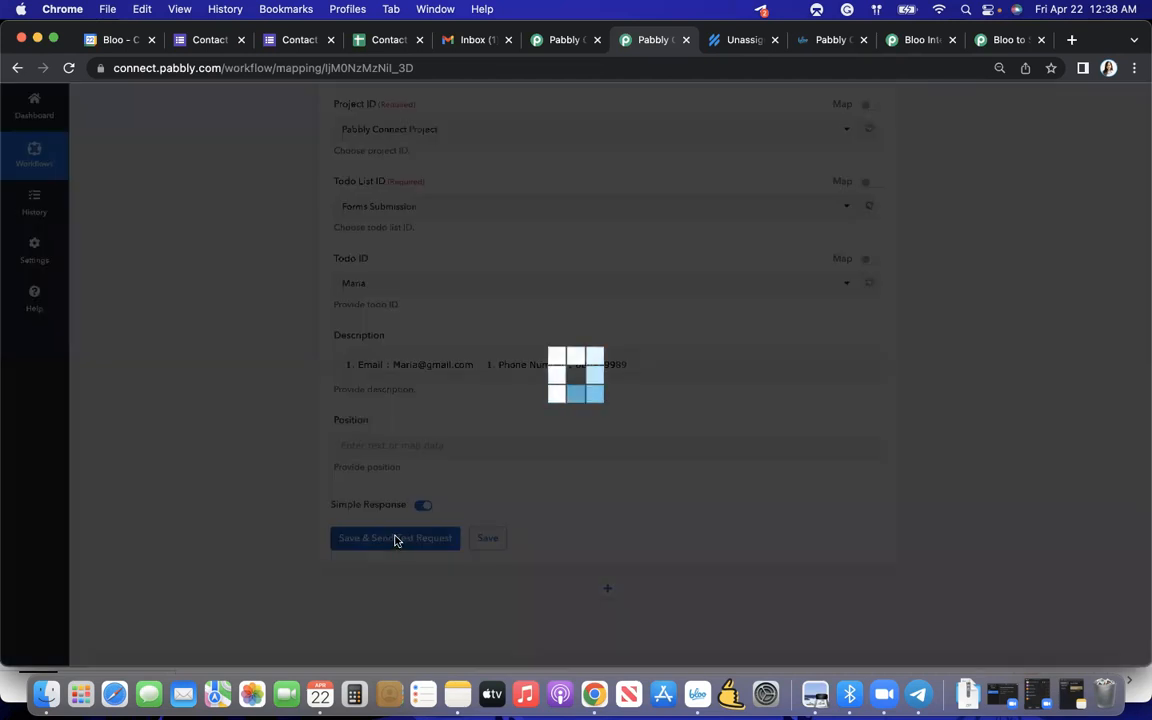
scroll(491, 482, down, 1)
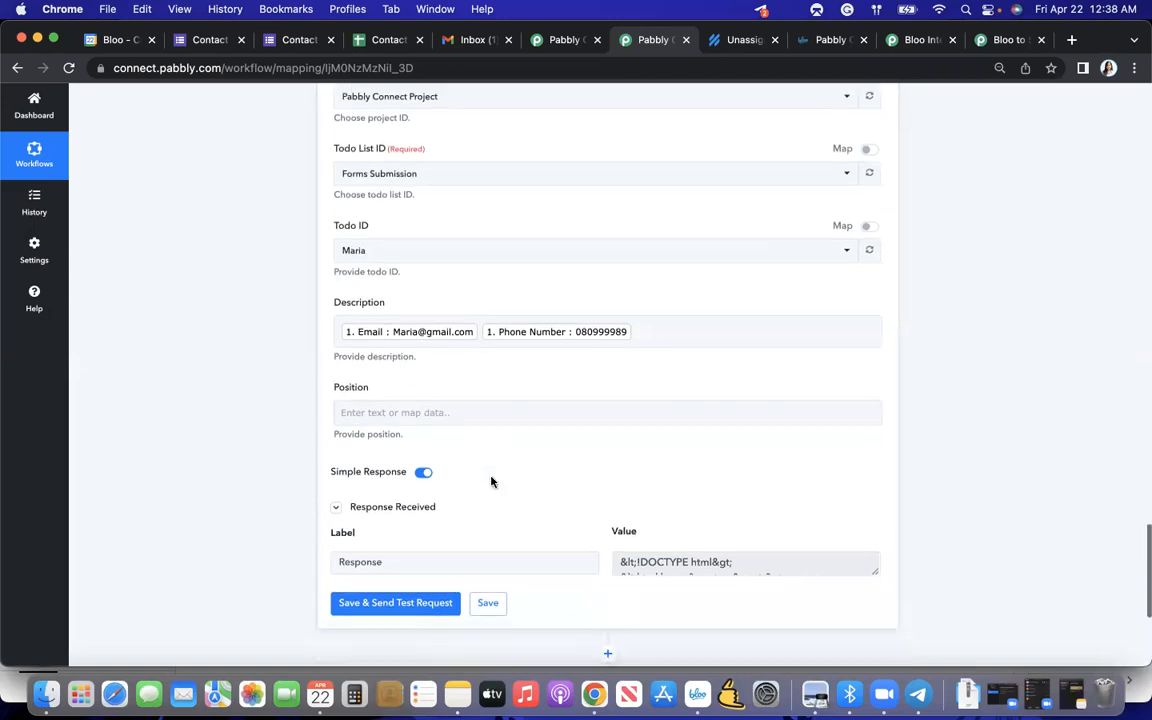
click(673, 566)
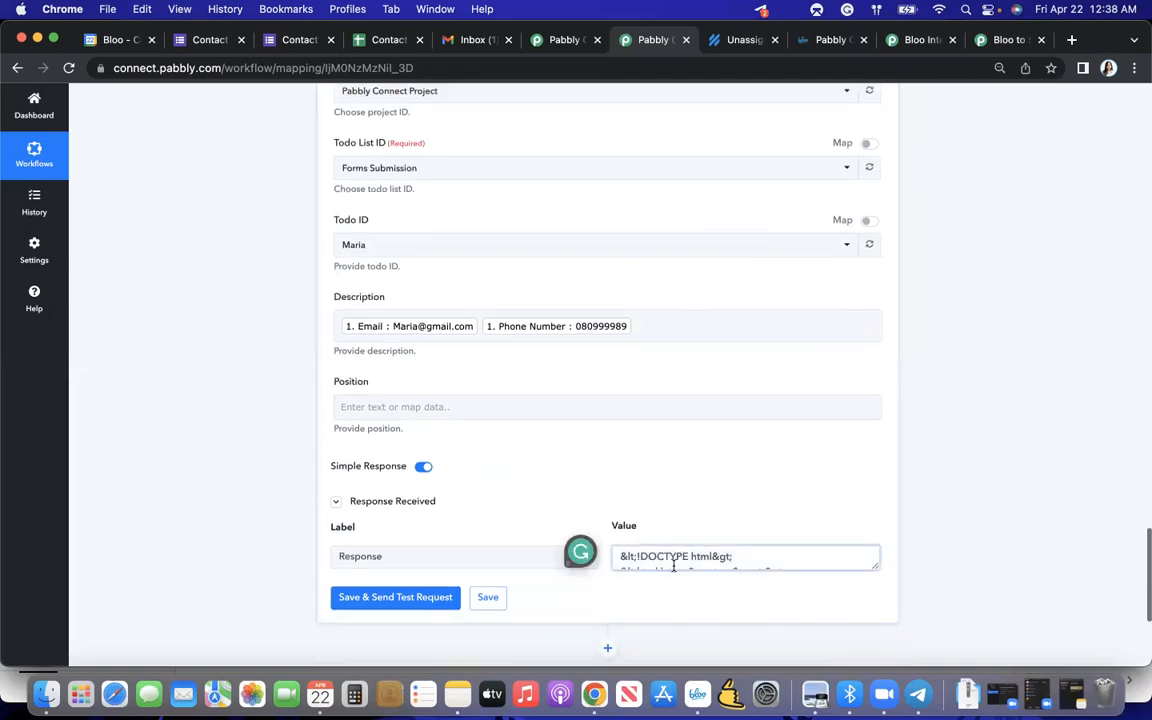
scroll(680, 565, down, 5)
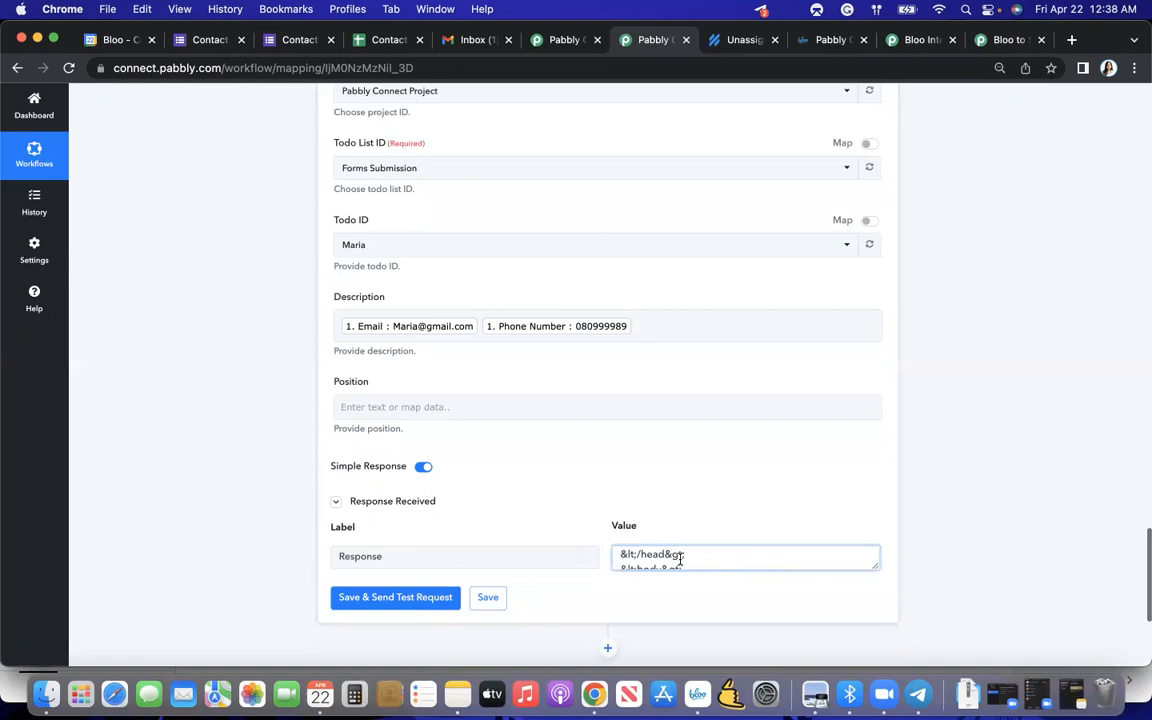
scroll(680, 545, down, 2)
- Map the SheetID from the Google Forms response into the Position field
click(502, 373)
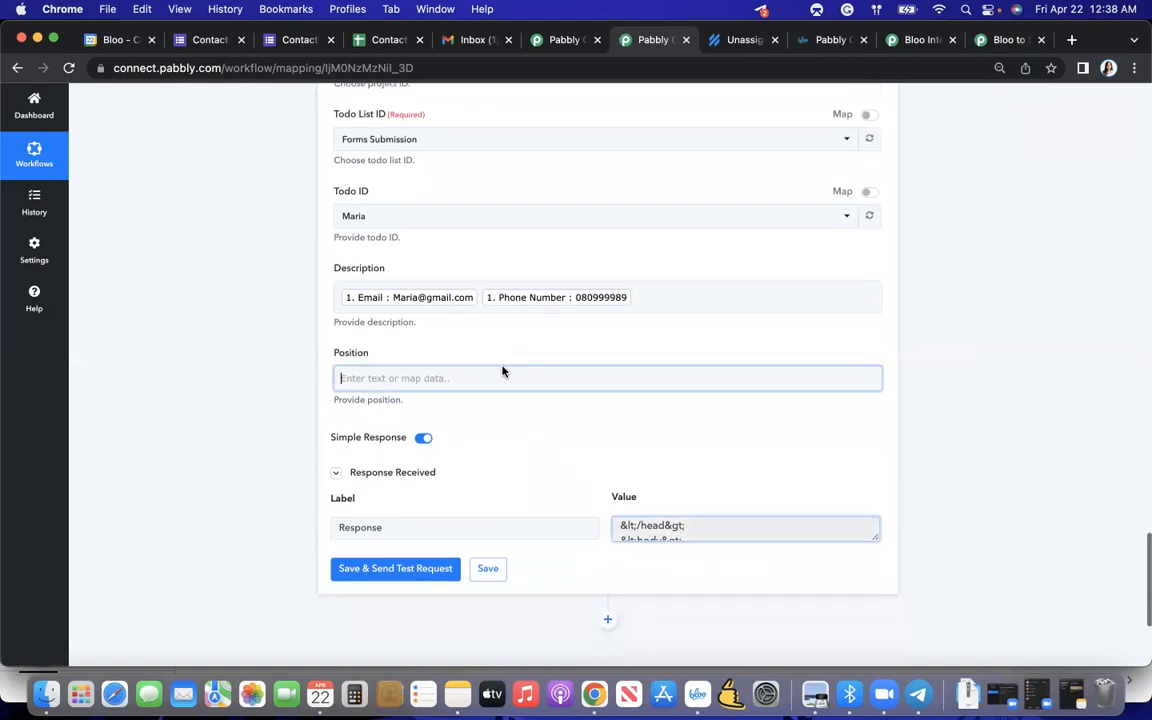
click(419, 378)
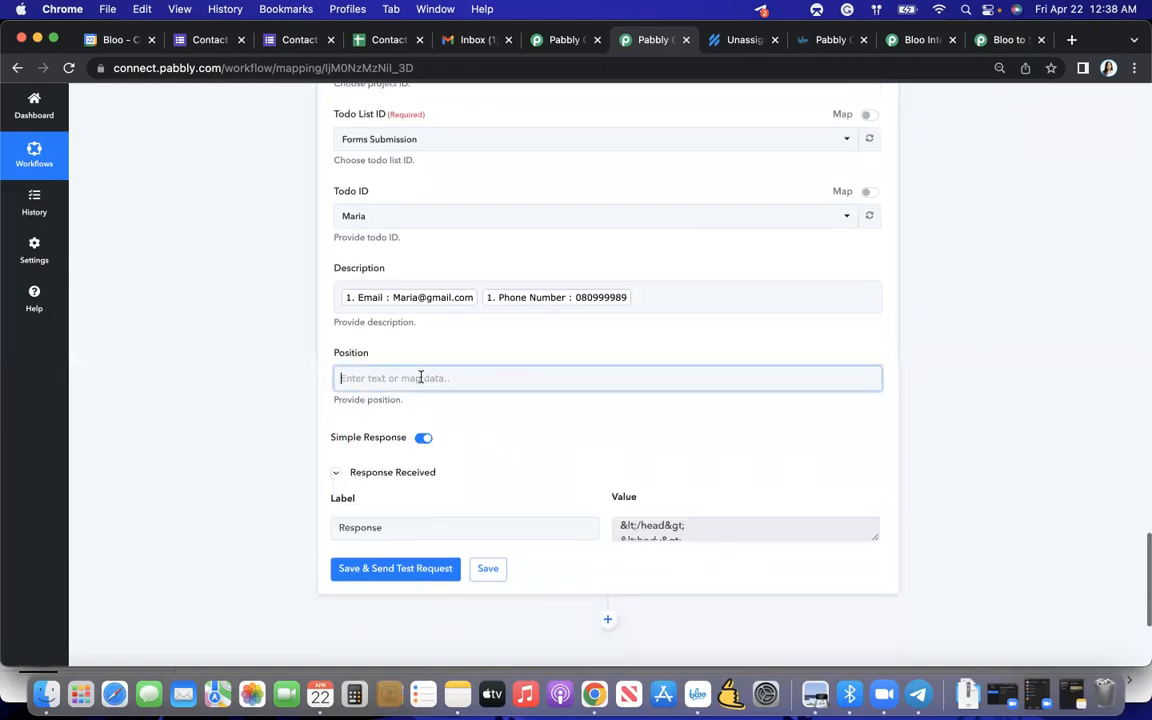
click(442, 473)
scroll(476, 510, down, 1)
scroll(476, 510, down, 3)
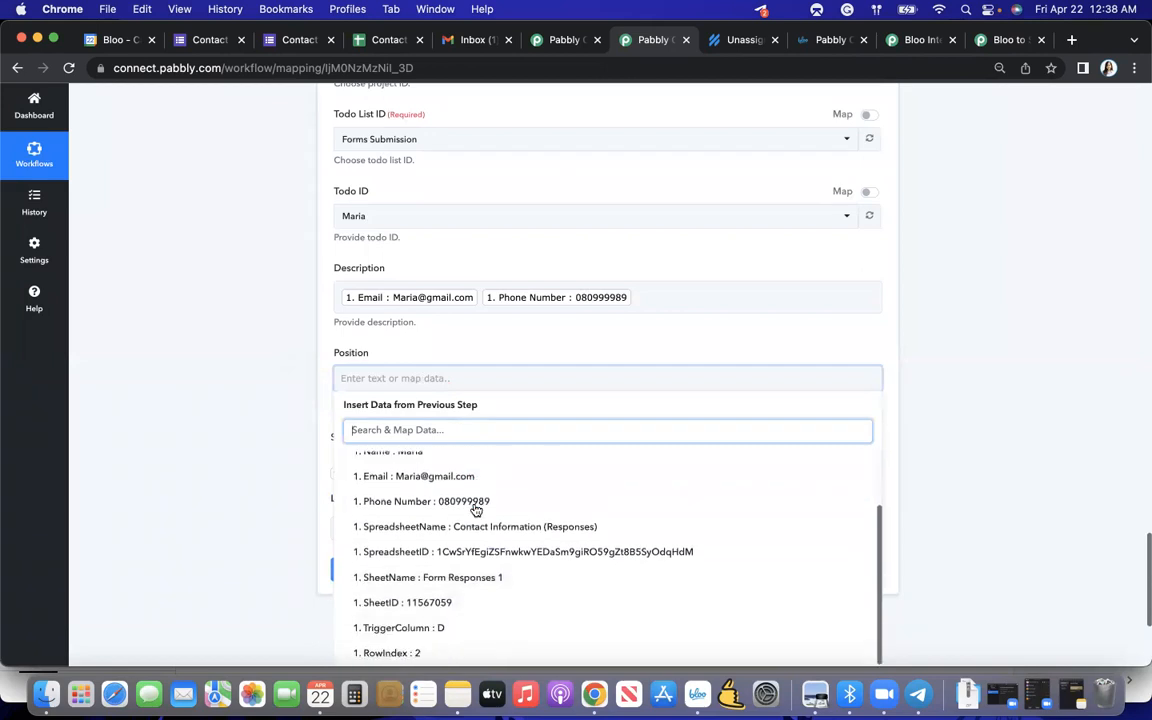
scroll(465, 551, down, 1)
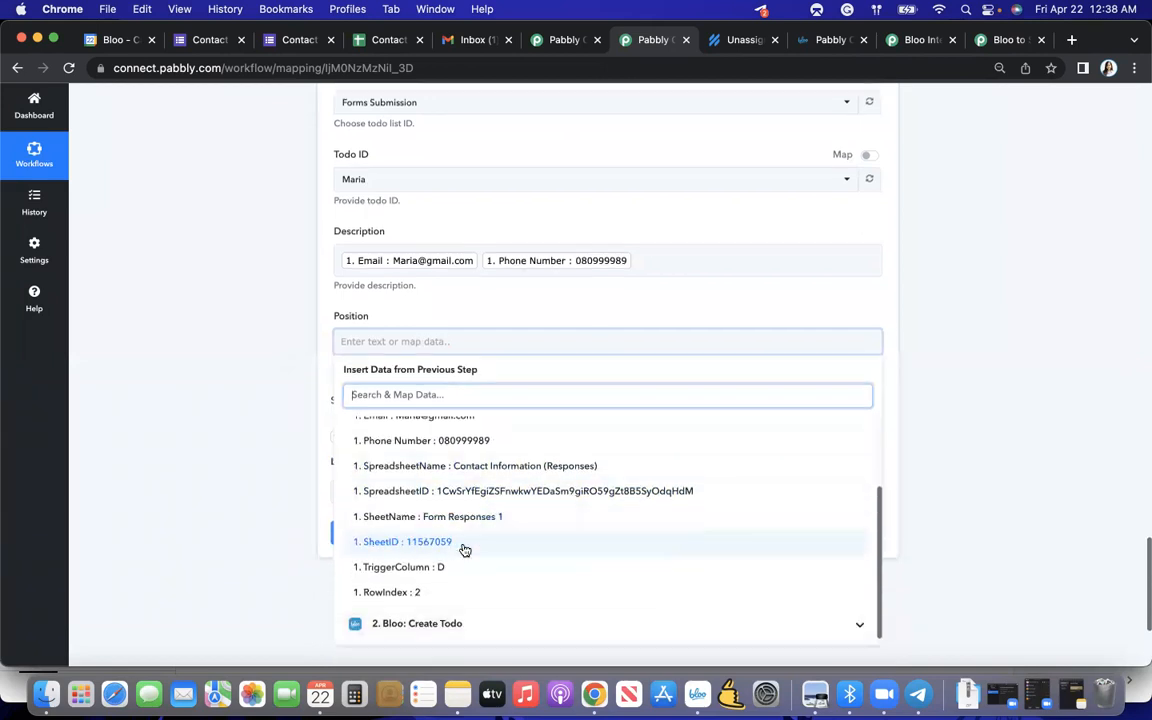
click(373, 627)
scroll(445, 576, down, 8)
scroll(449, 577, down, 10)
scroll(449, 578, up, 15)
scroll(447, 576, up, 1)
scroll(447, 576, down, 2)
scroll(440, 560, up, 2)
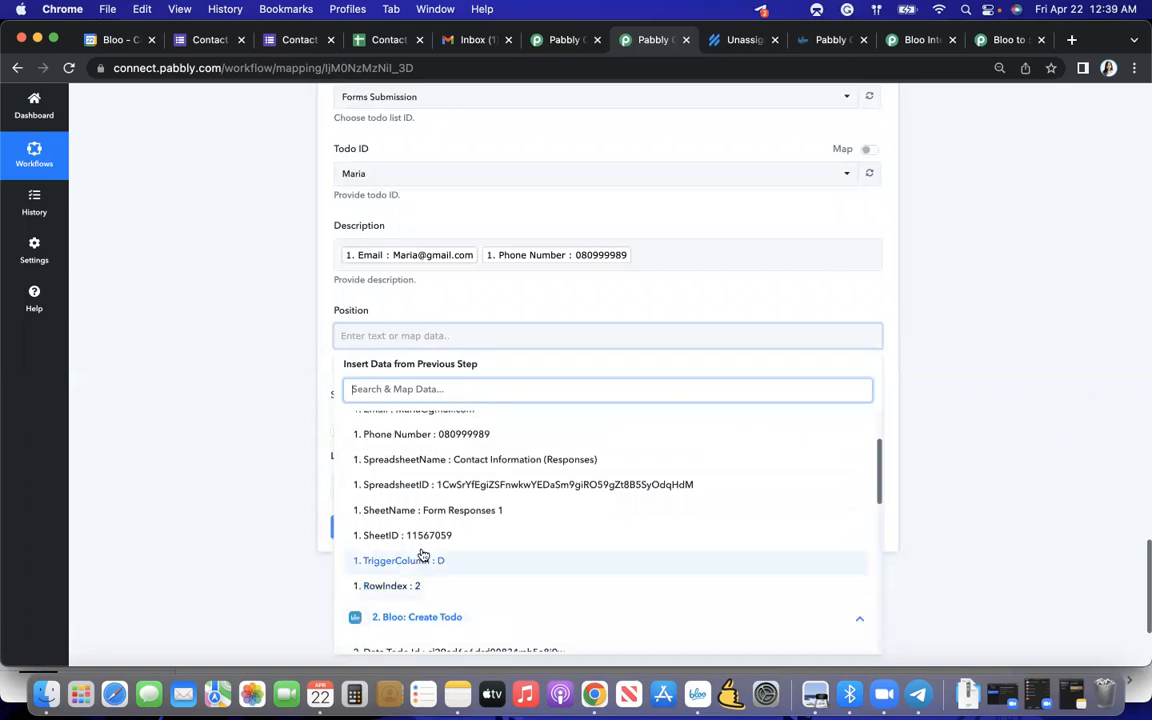
click(431, 536)
click(300, 333)
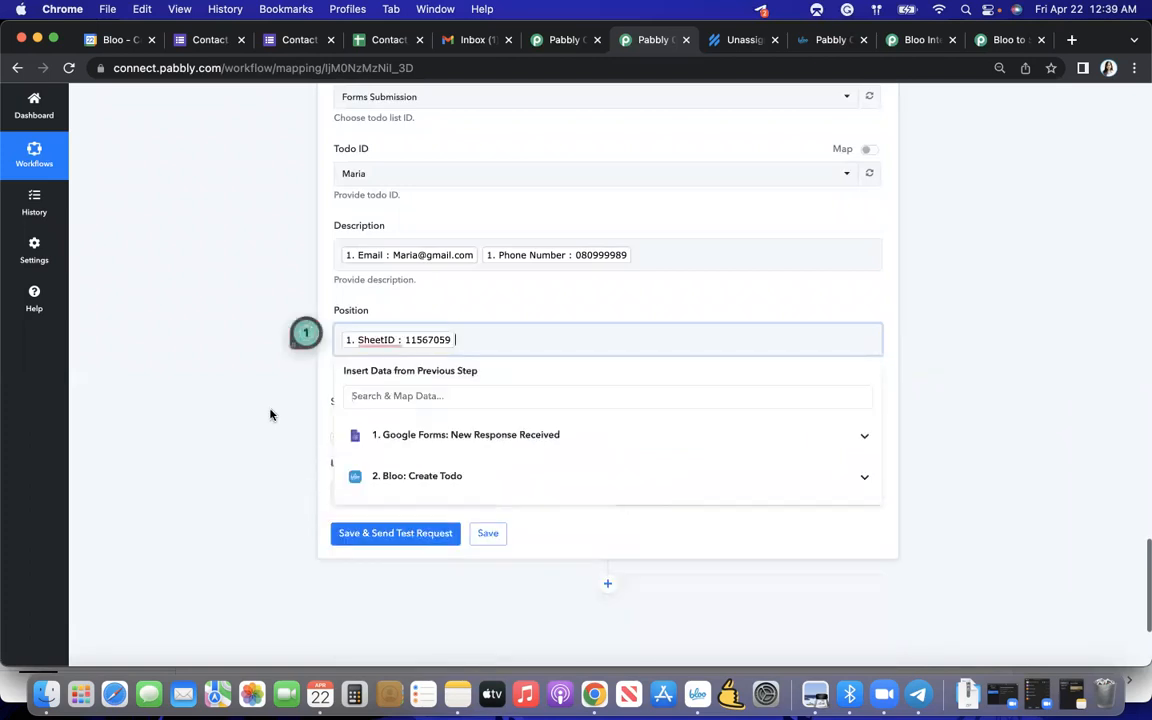
click(521, 263)
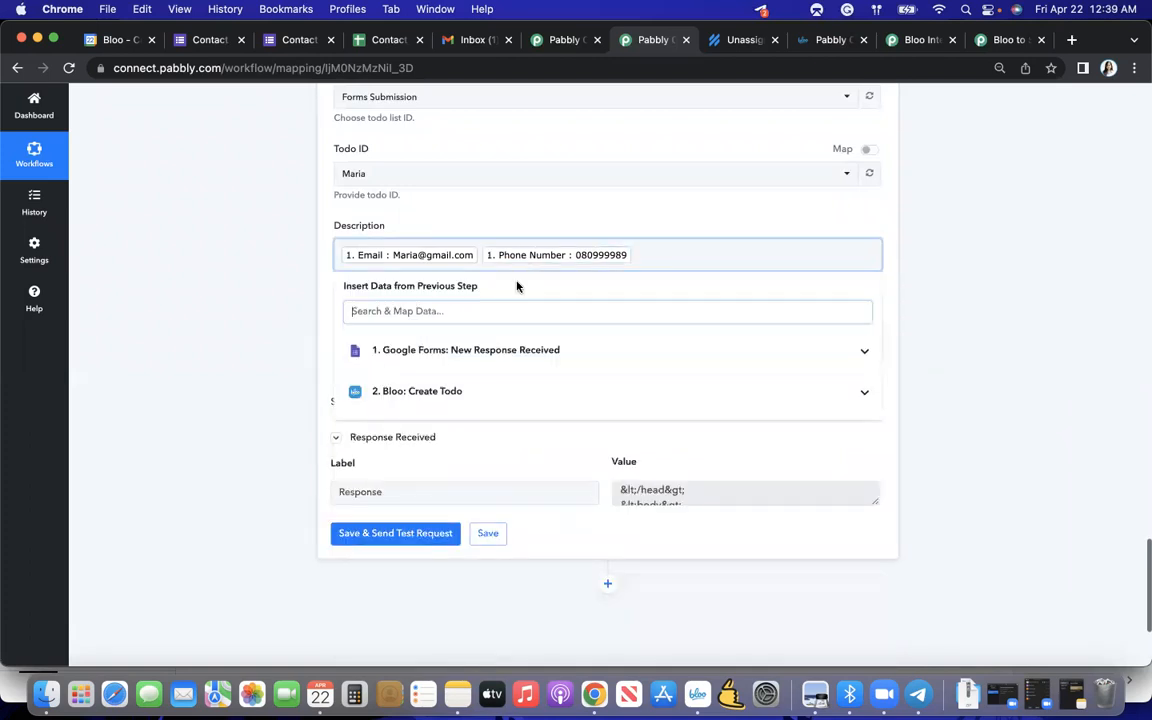
click(425, 354)
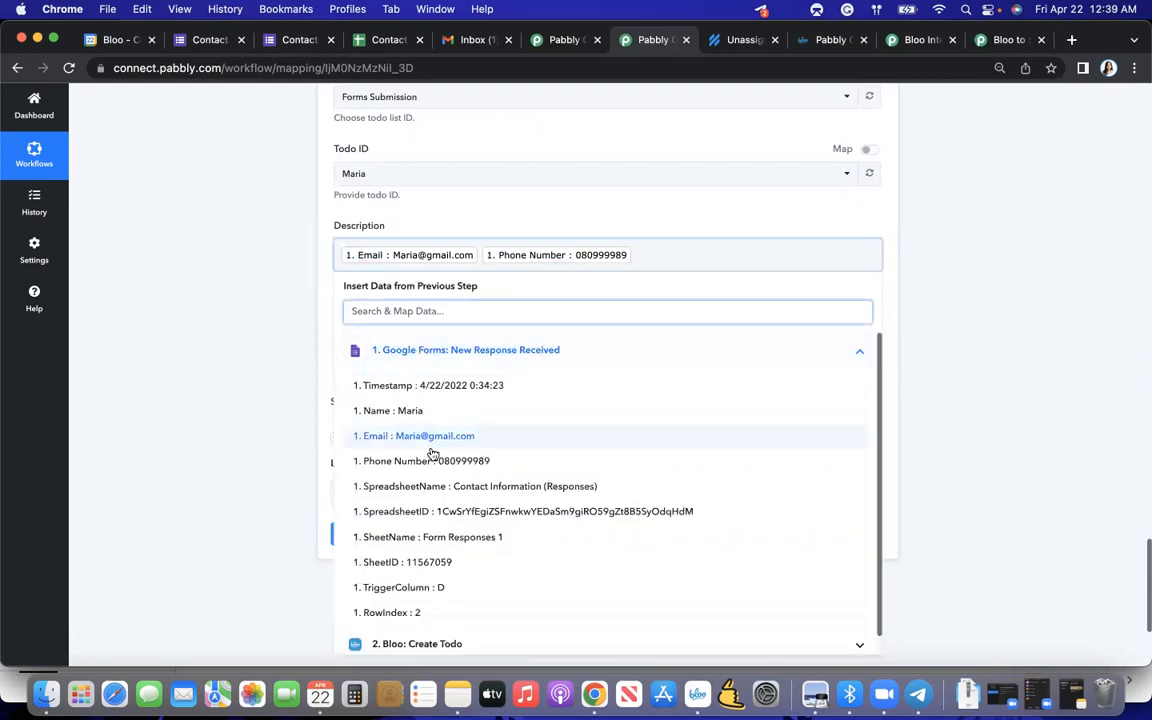
scroll(432, 456, down, 1)
click(322, 478)
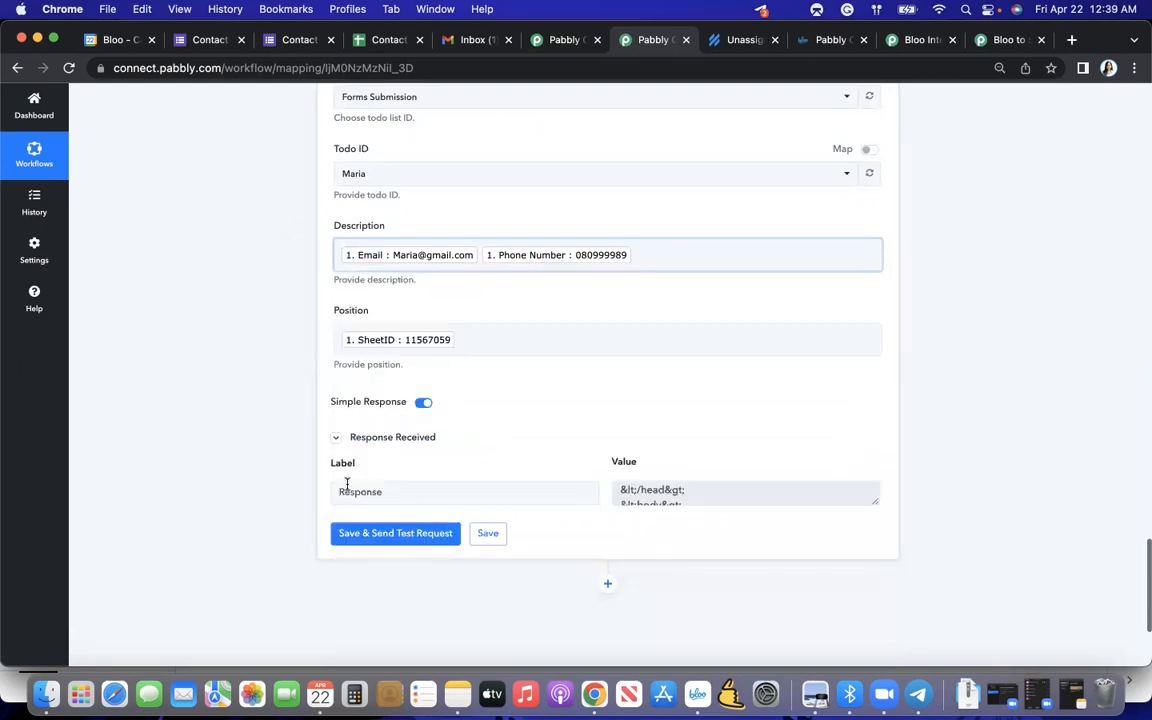
- Save the Add or Update Todo Description action with a new test request and review the received response
click(360, 532)
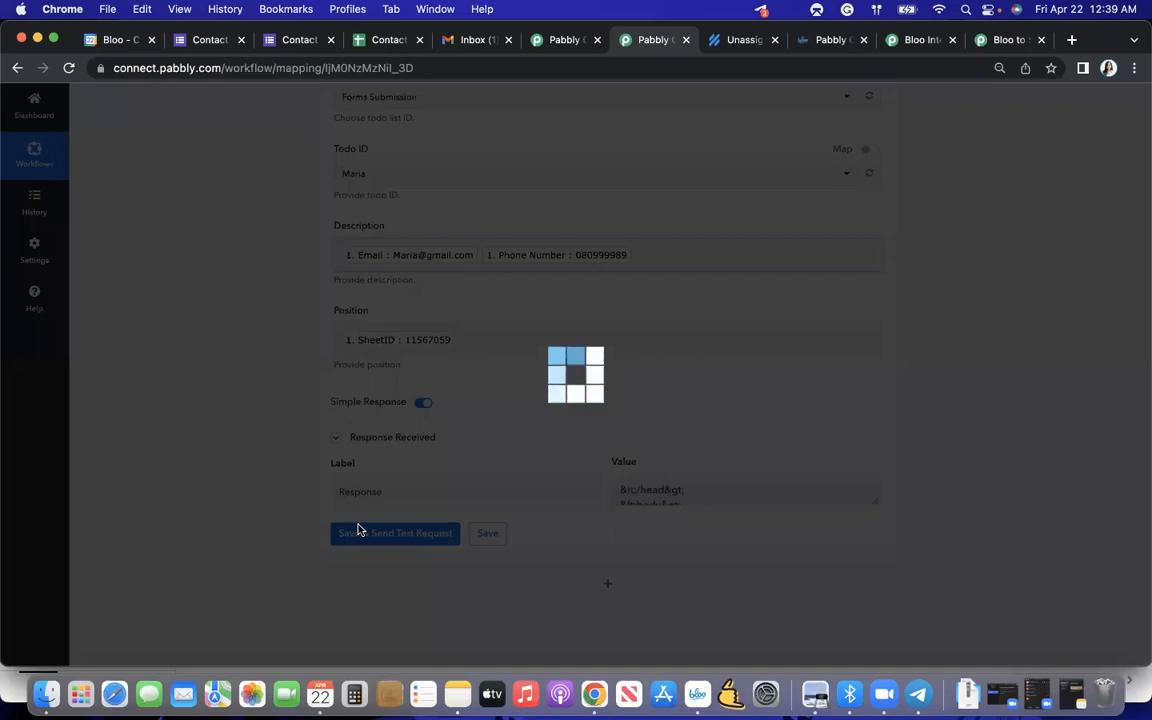
scroll(590, 410, down, 2)
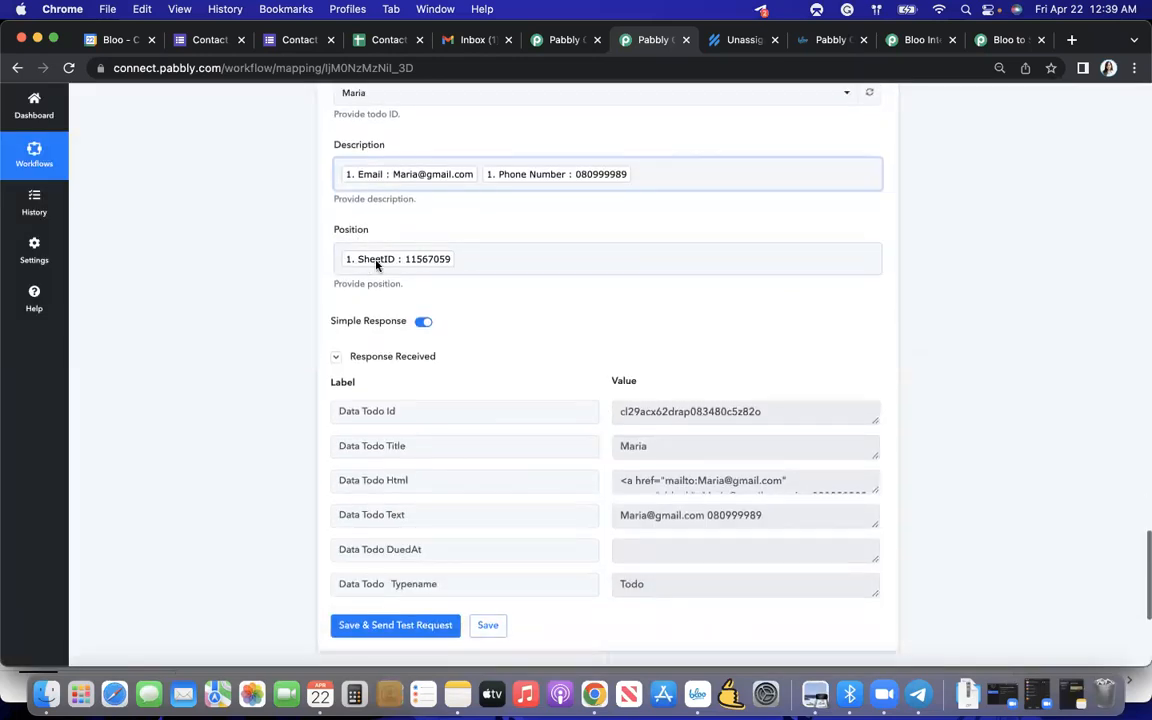
scroll(590, 410, down, 3)
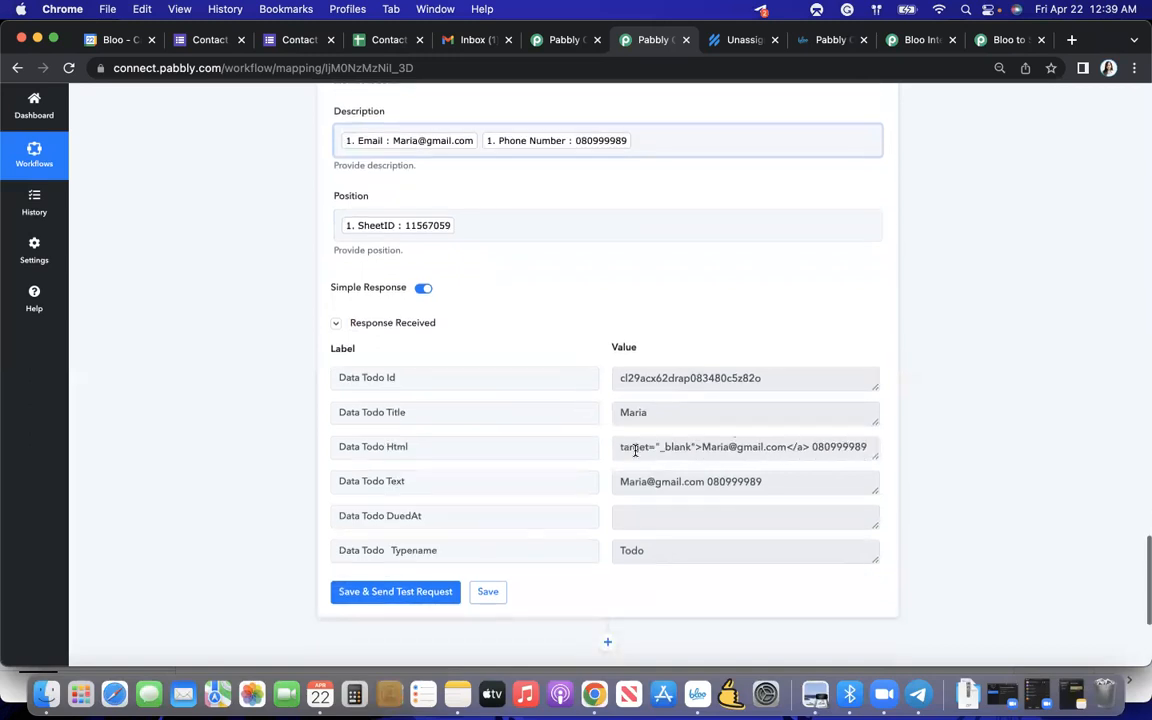
scroll(636, 456, down, 2)
- Switch to Bloo and inspect the description of the first todo in the Forms Submission list, closing its details again
key(ctrl+Up)
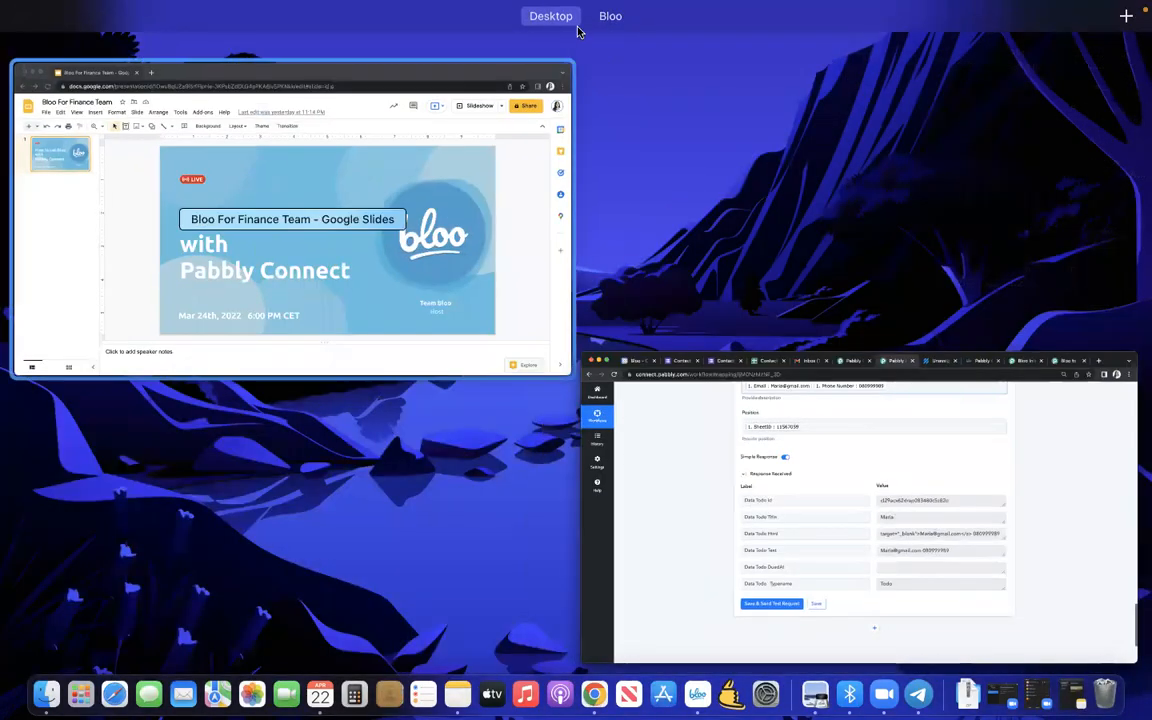
click(698, 57)
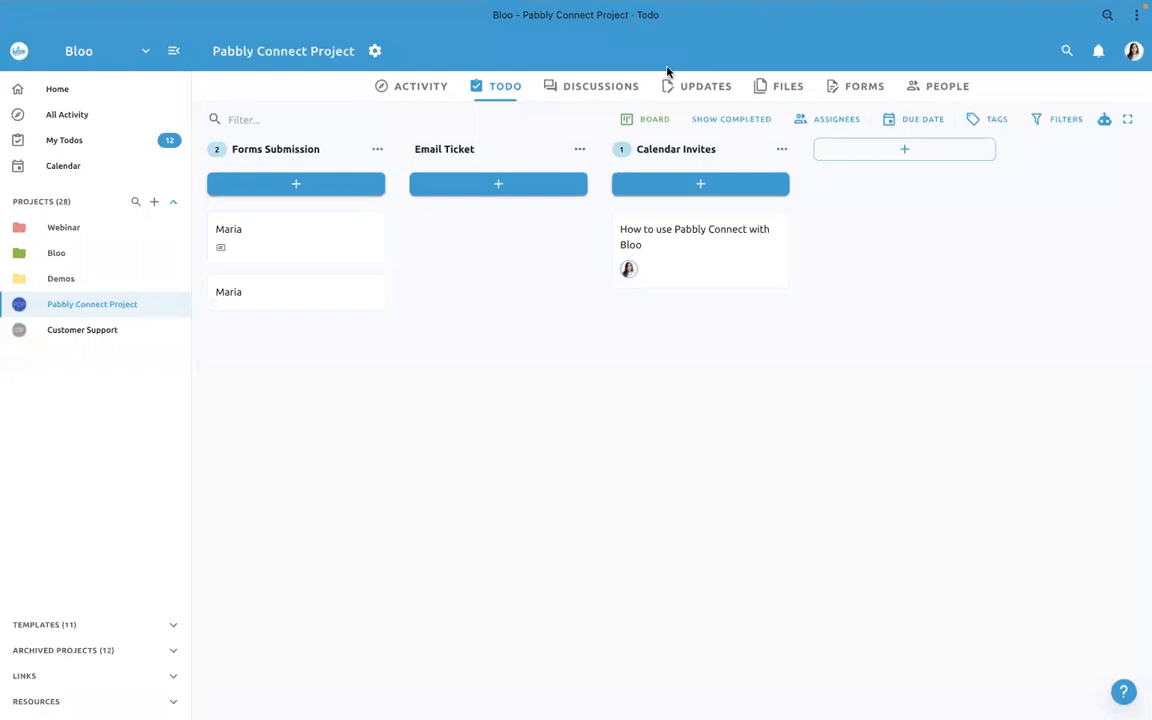
click(223, 255)
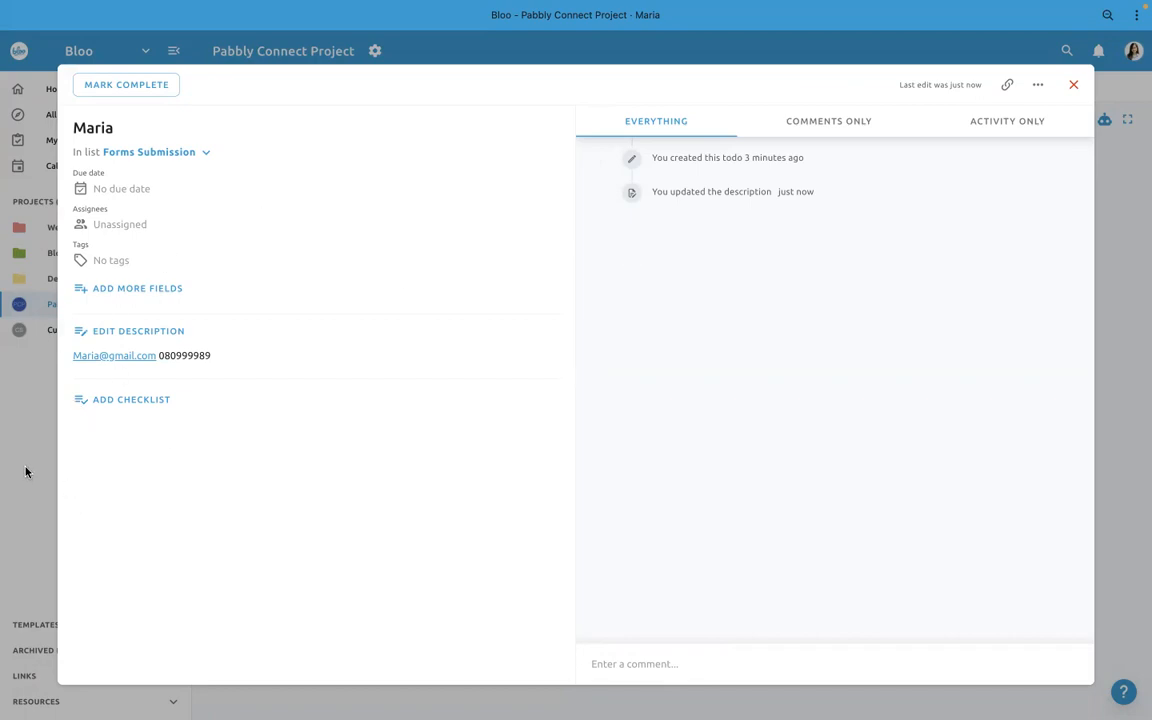
click(1121, 324)
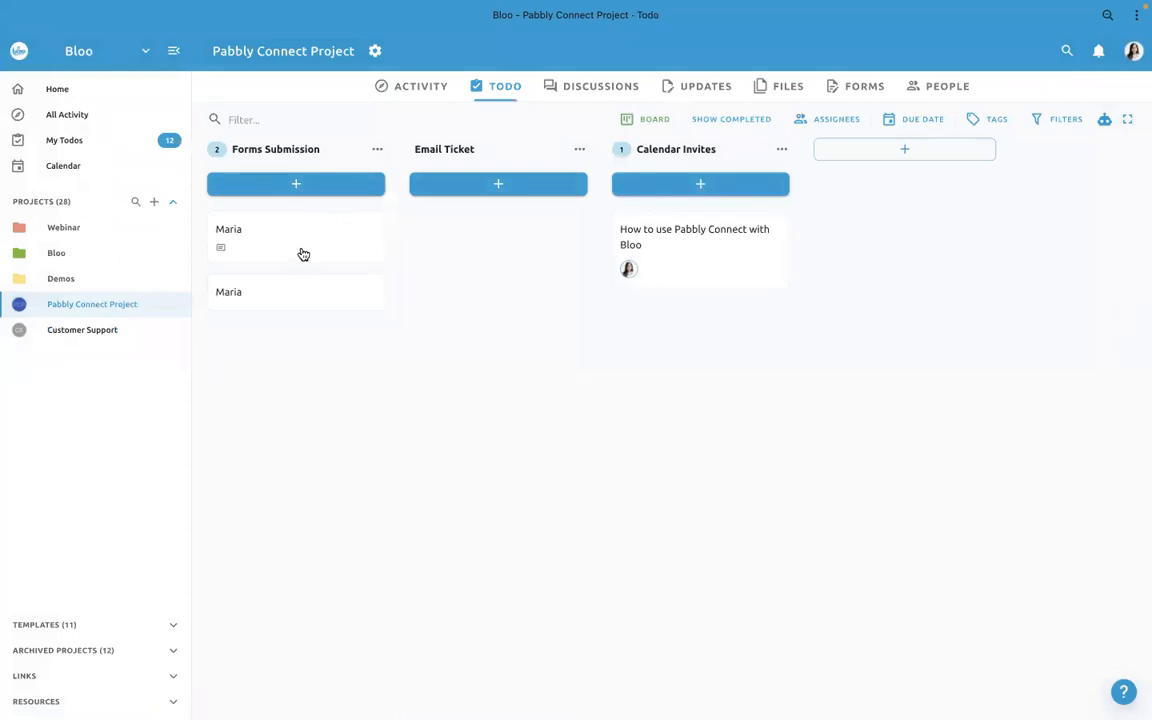
- Switch back to Pabbly Connect and save the Add or Update Todo Description action
key(ctrl+Up)
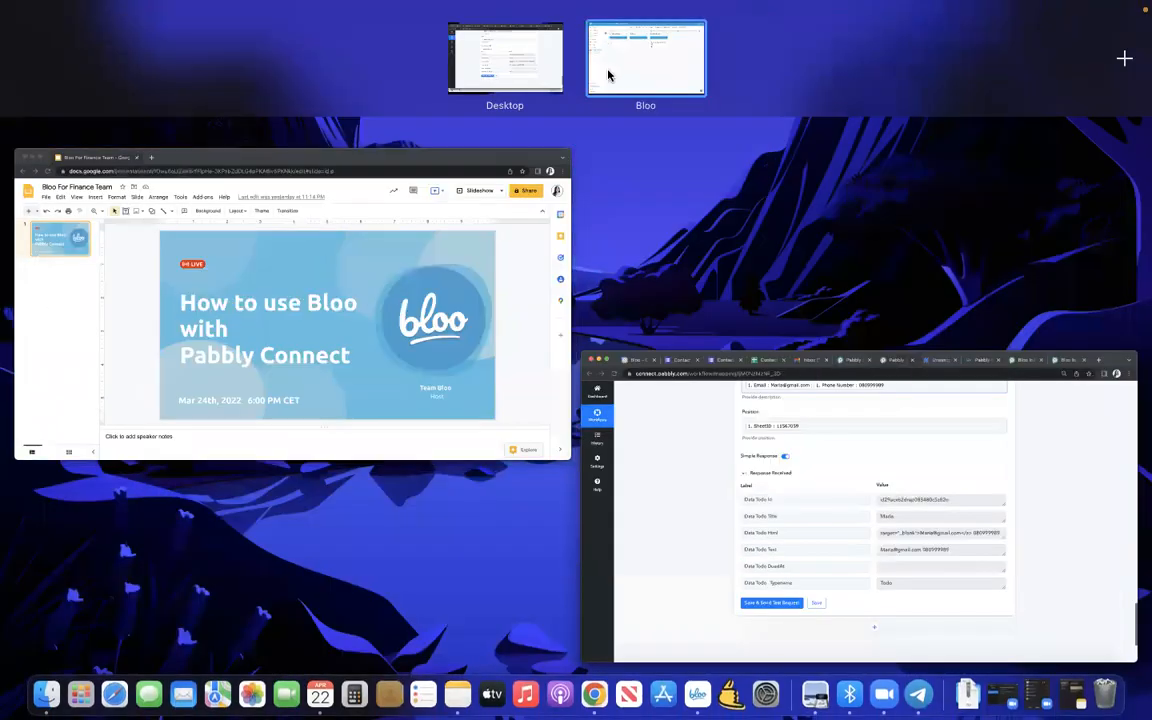
click(540, 57)
scroll(586, 208, up, 1)
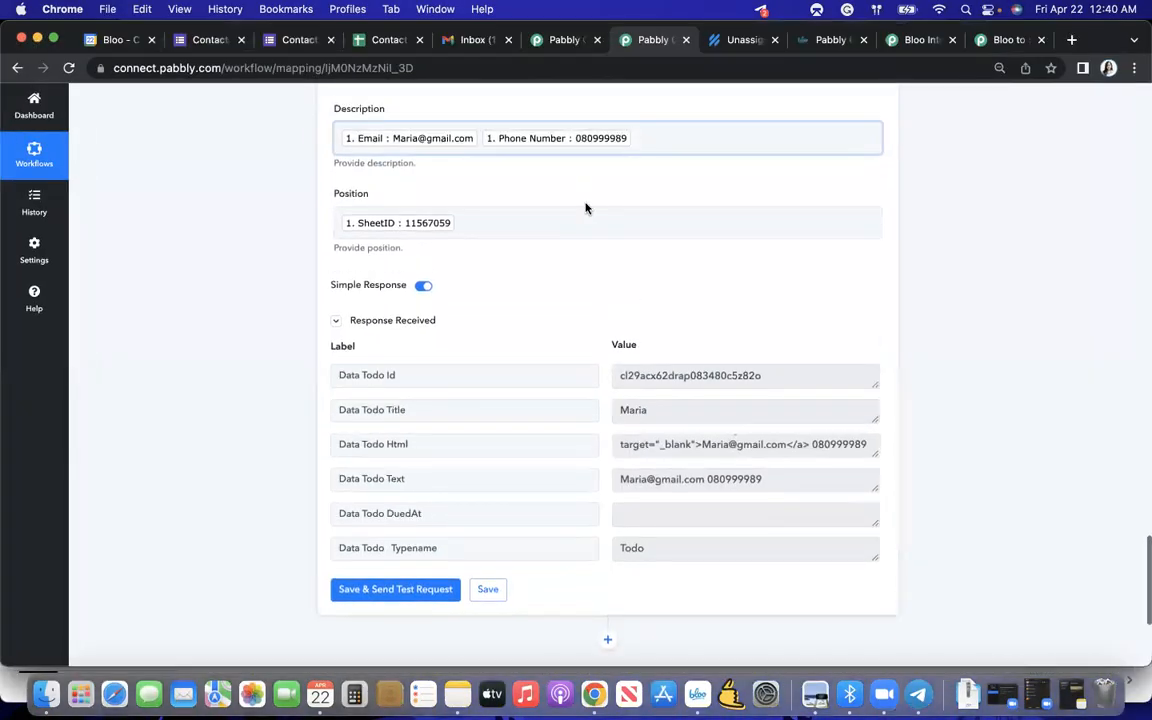
scroll(585, 215, down, 2)
click(501, 516)
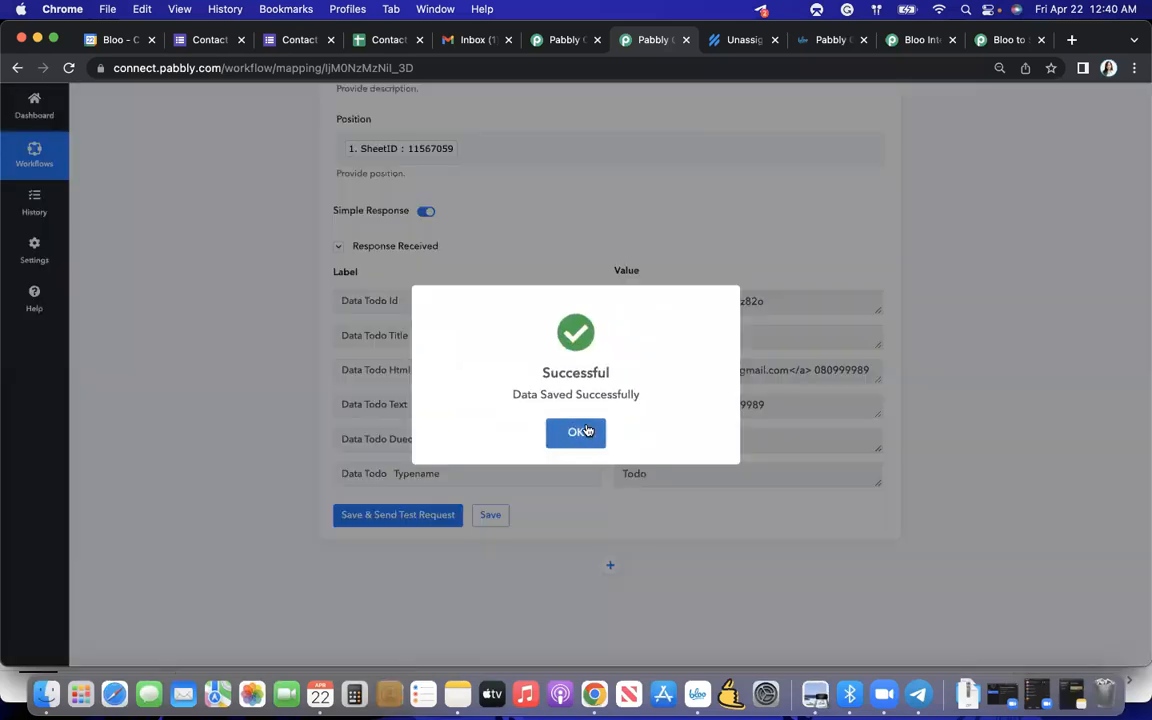
click(576, 431)
- Save the Create Todo action that precedes the description action
scroll(588, 430, up, 8)
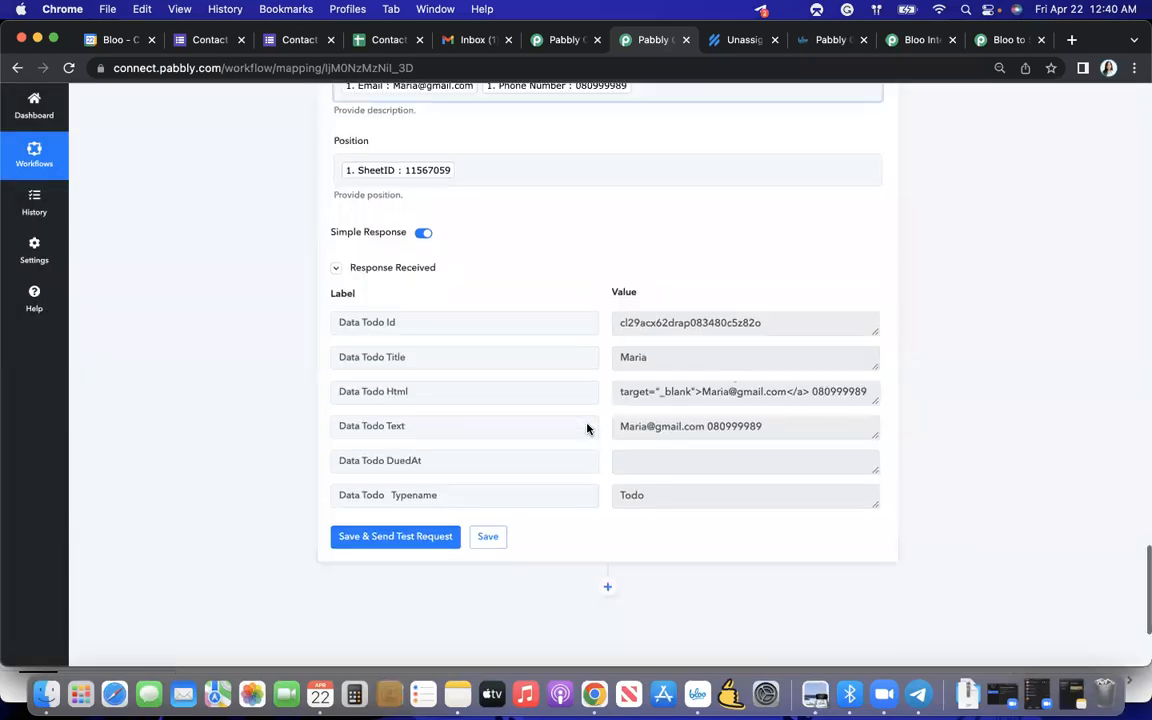
scroll(587, 428, up, 15)
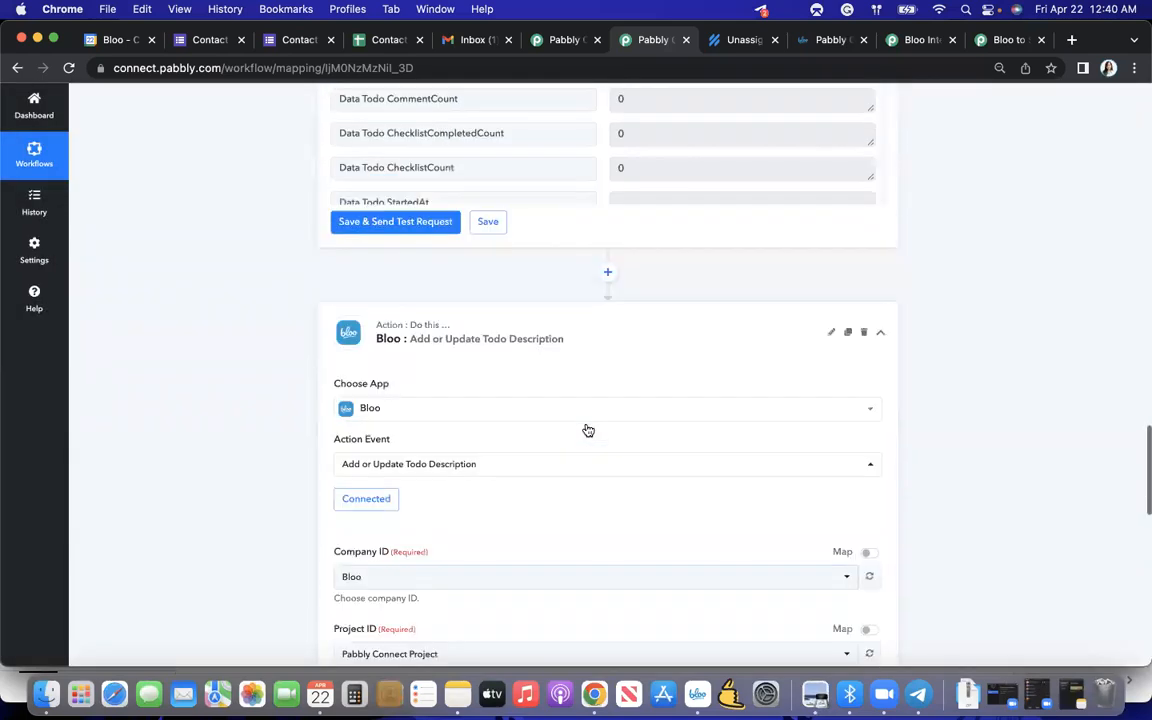
click(490, 483)
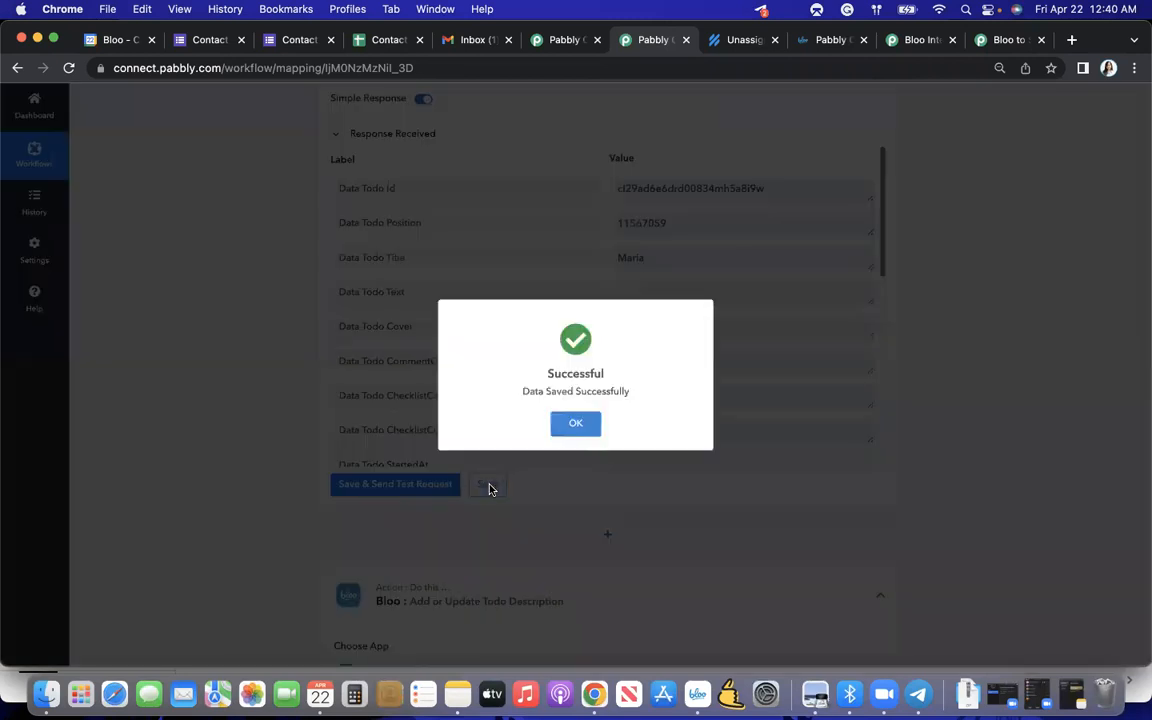
click(566, 436)
- Switch to Bloo and view the Customer Support project's todo board, returning to Pabbly Connect Project
key(ctrl+Up)
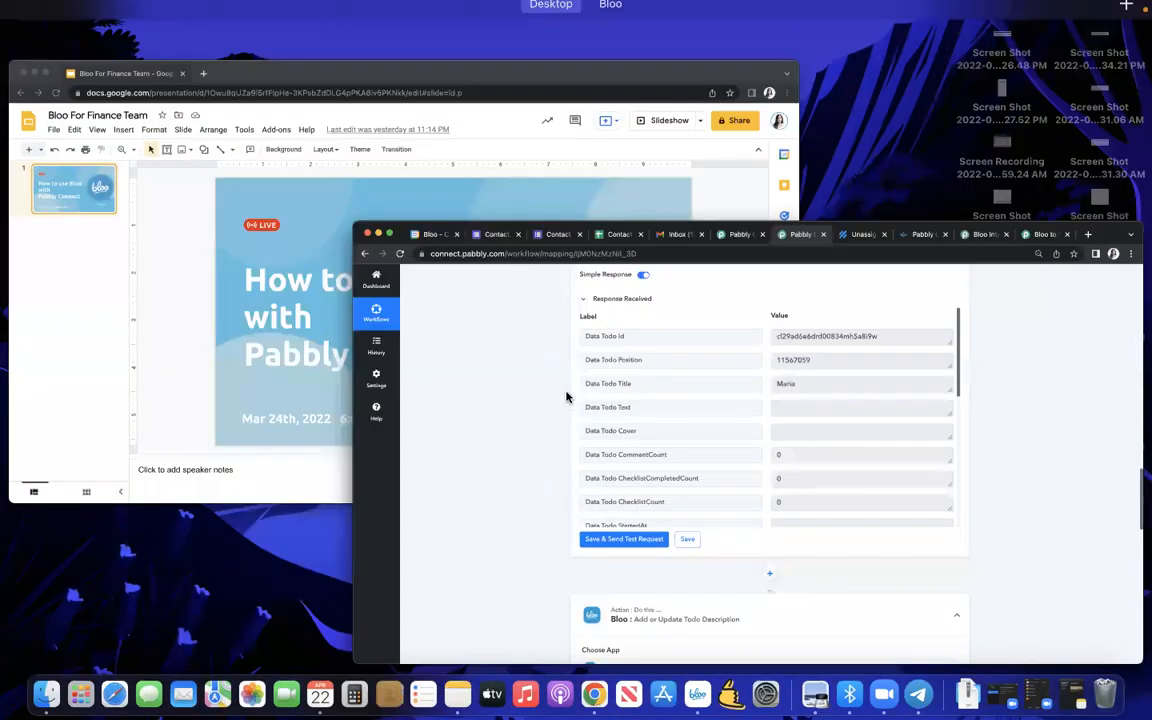
click(638, 70)
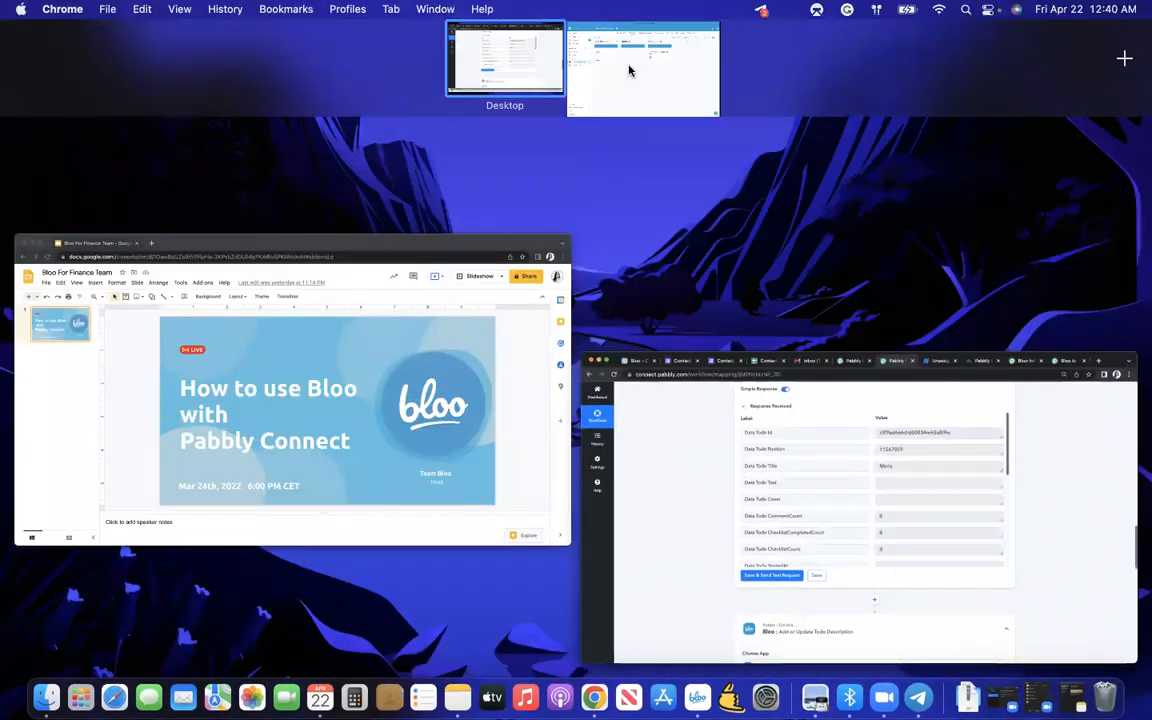
click(124, 332)
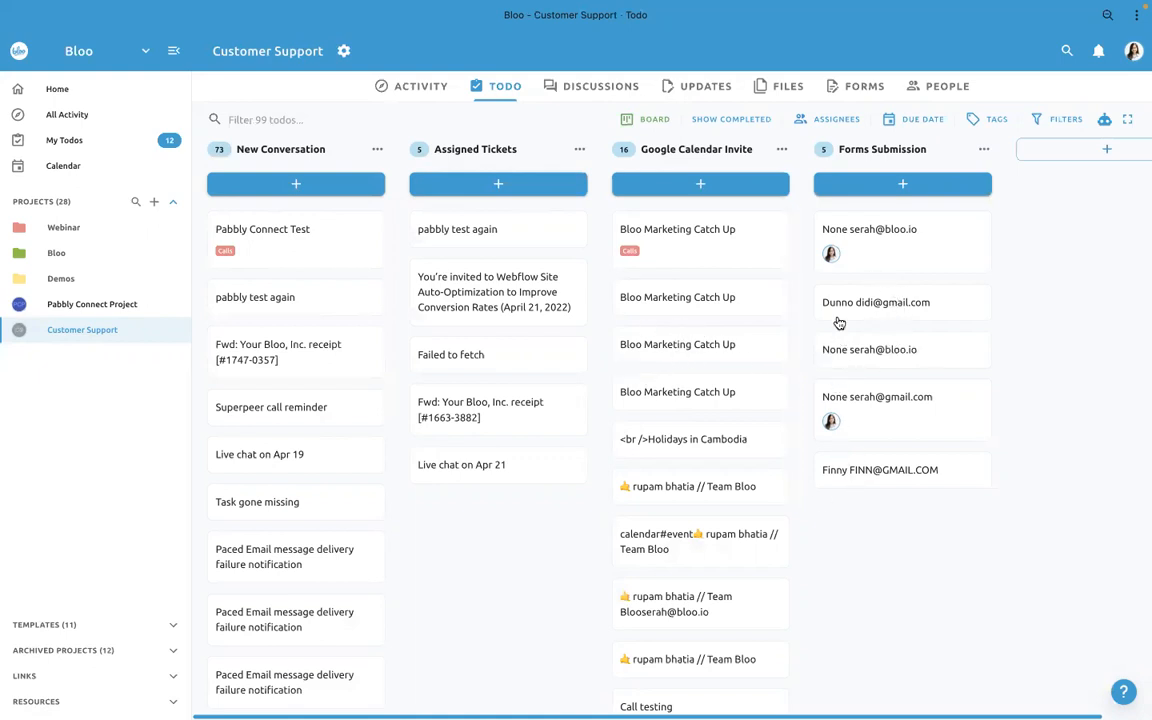
click(88, 306)
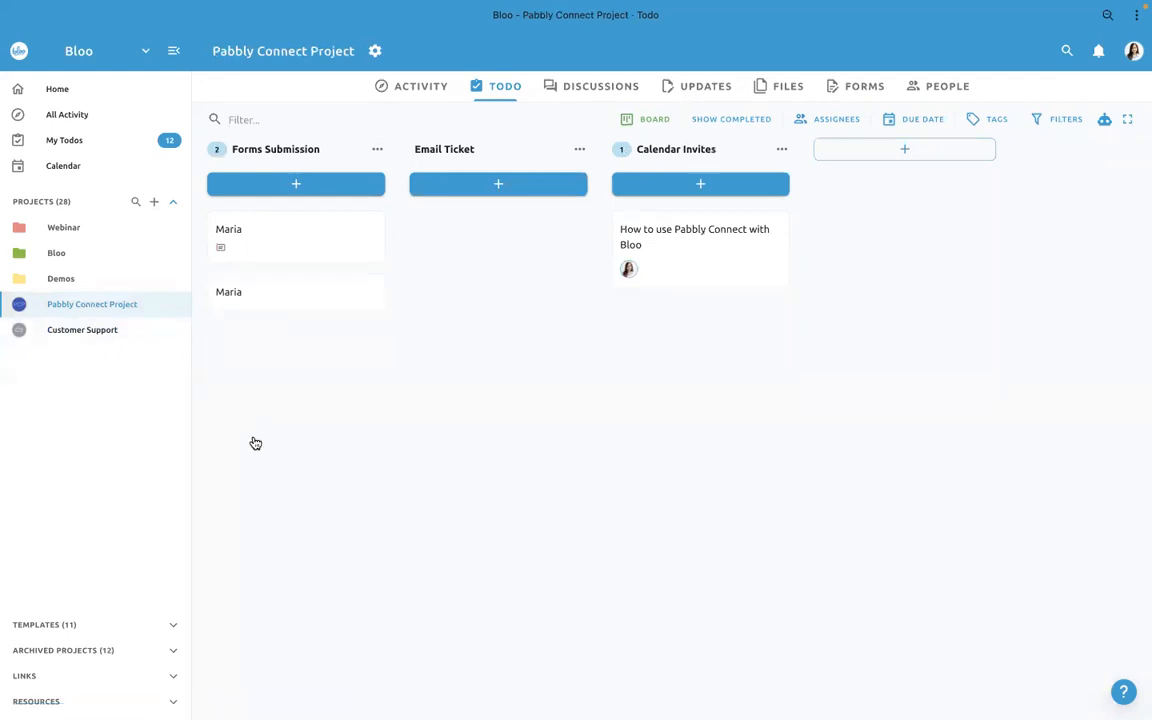
- View the contact options in the help widget's Ask section, then close the widget
click(1124, 691)
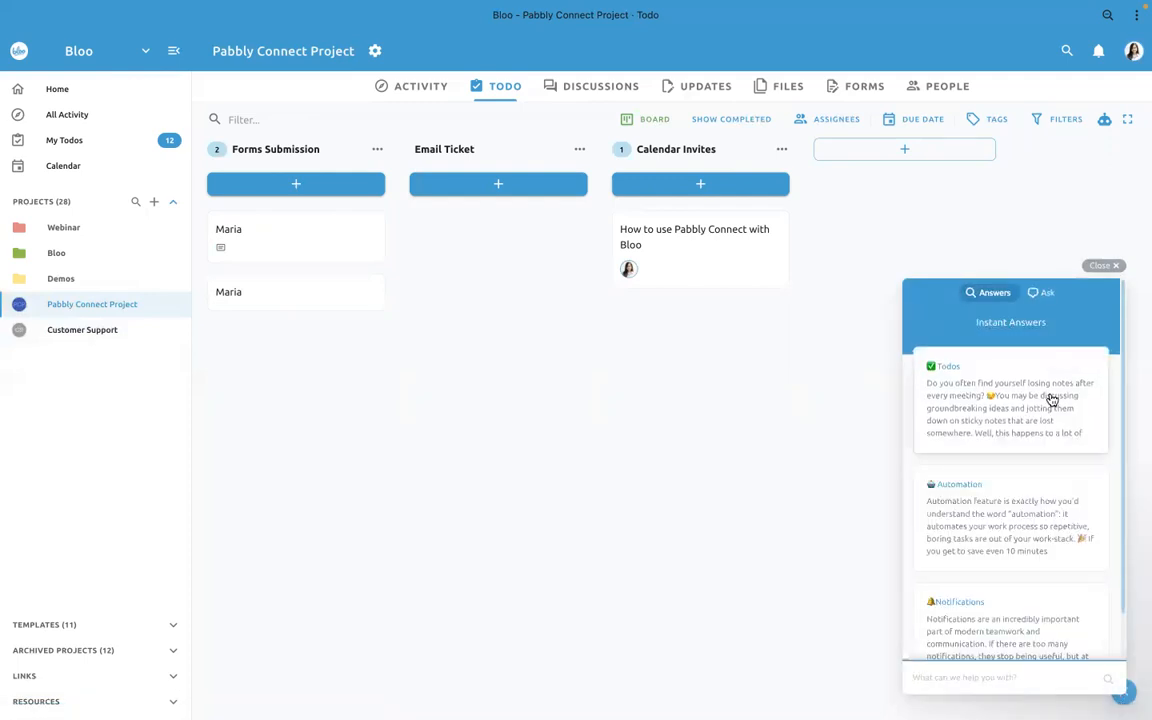
click(1045, 293)
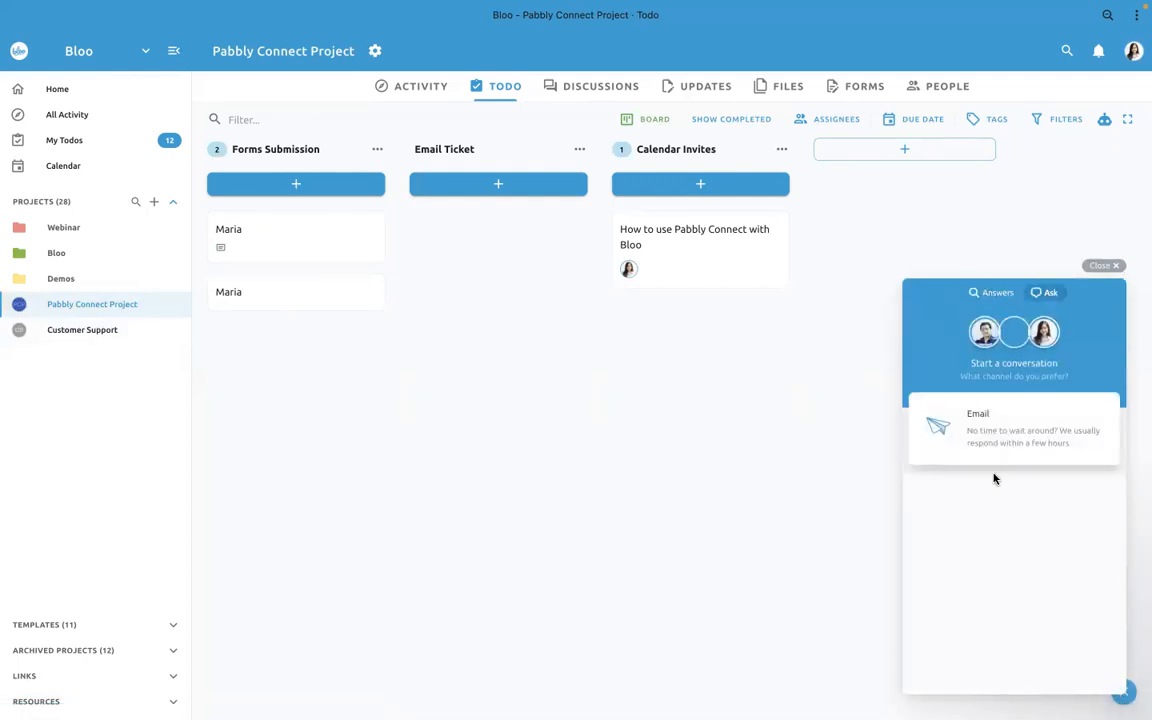
click(821, 530)
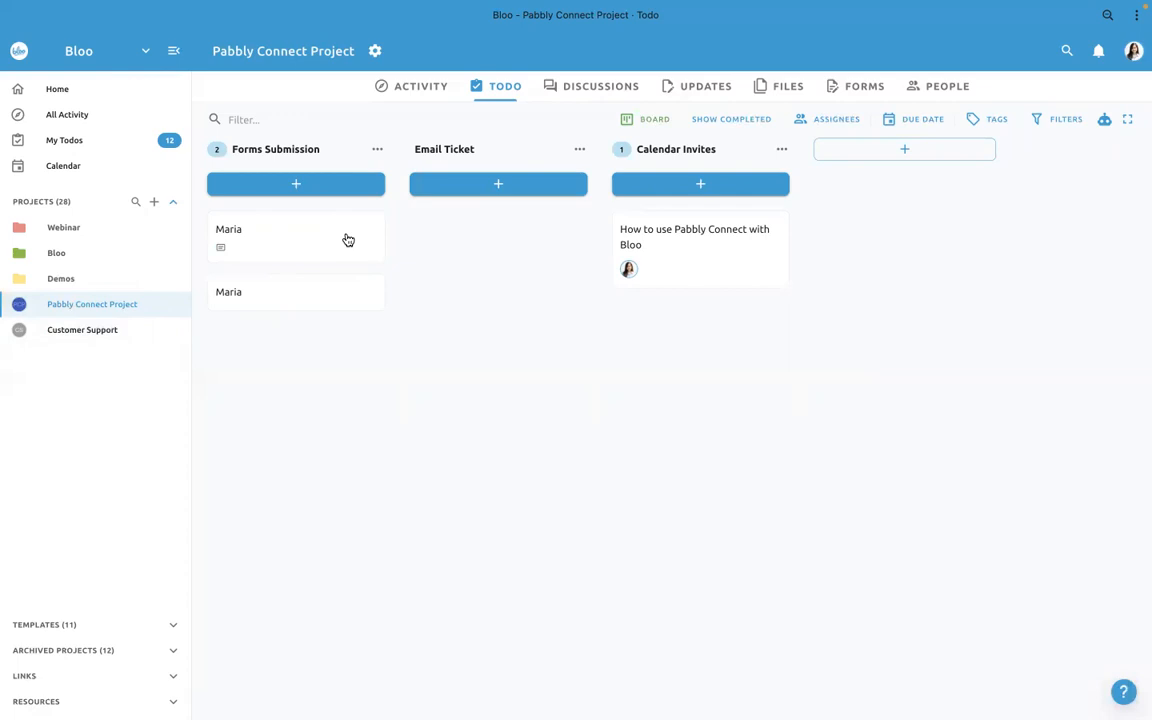
- Switch to Pabbly Connect in Chrome and return from the Form workflow to the dashboard
key(ctrl+Up)
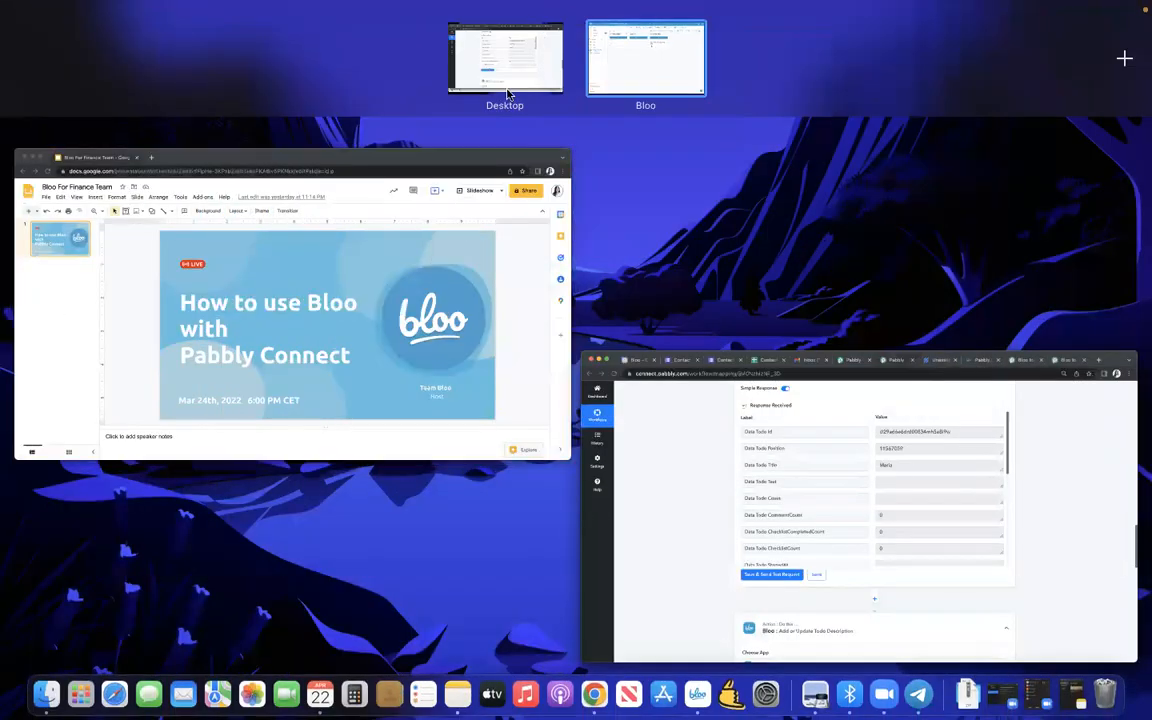
click(678, 412)
scroll(678, 412, up, 15)
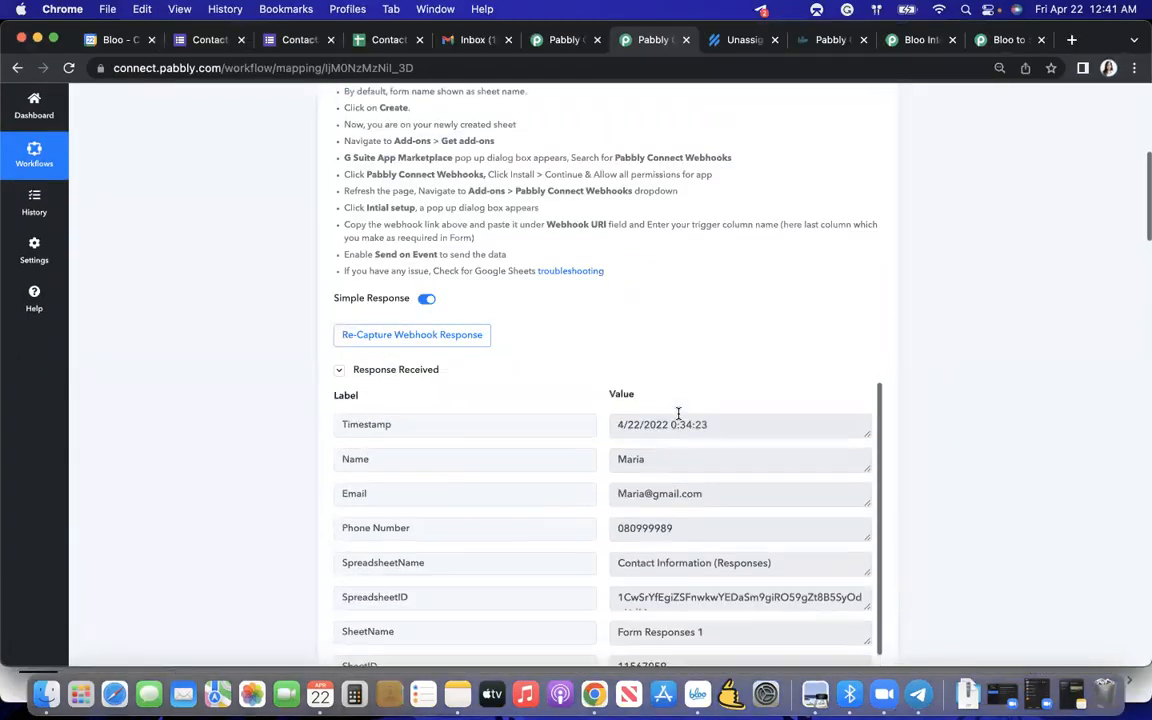
scroll(686, 326, up, 10)
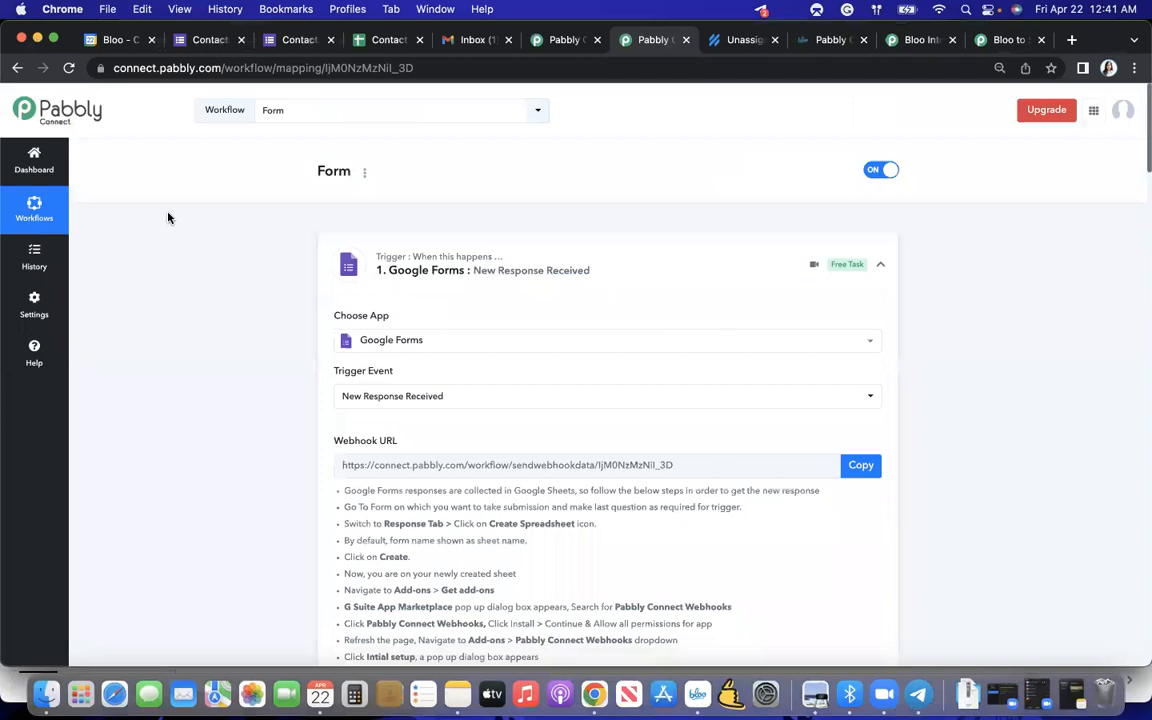
click(37, 164)
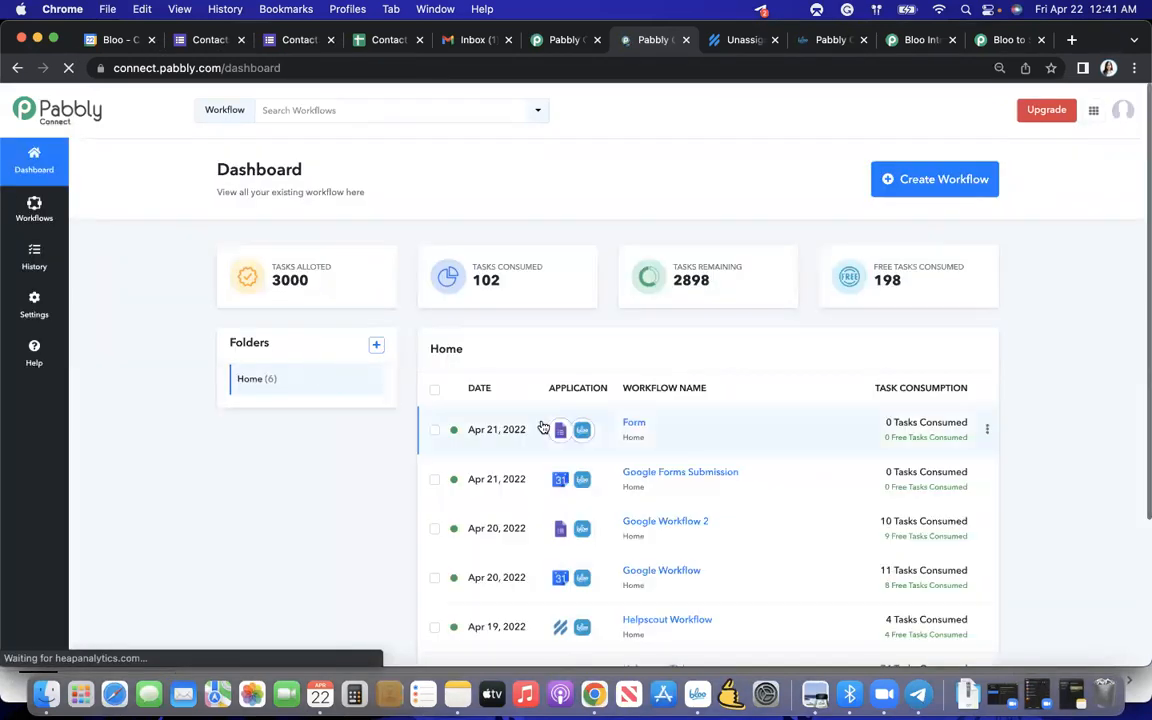
- Look over the existing workflows and create a new workflow named Helpscout support ticket
scroll(543, 428, down, 3)
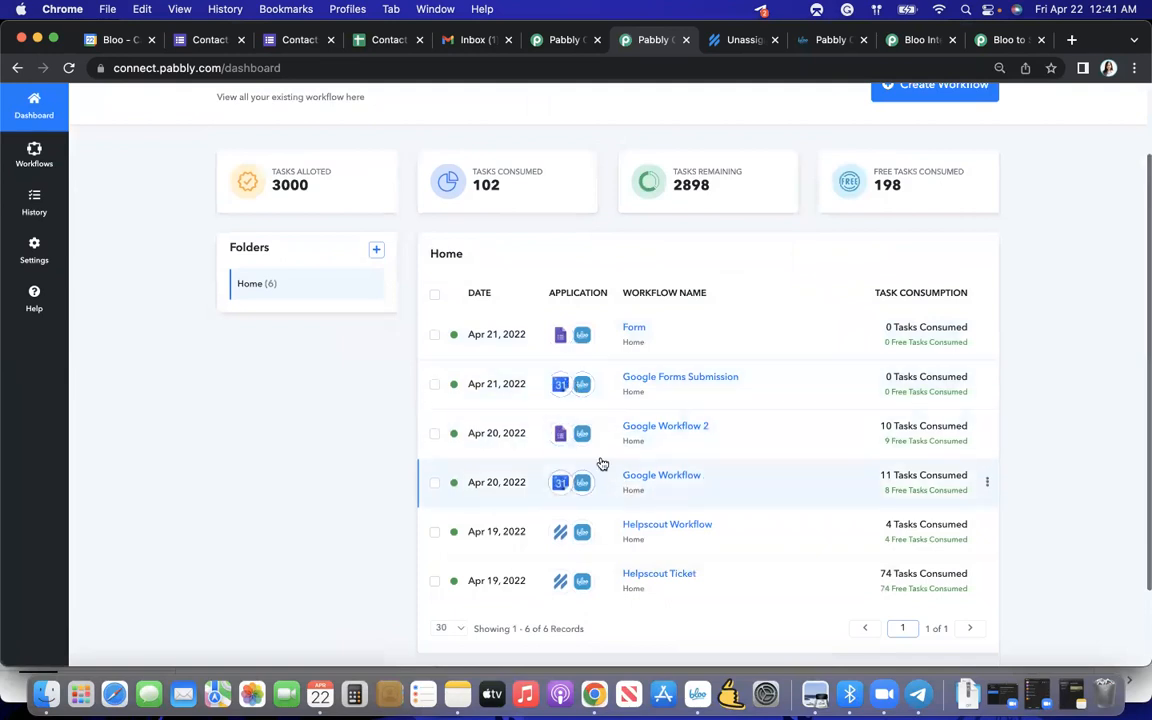
scroll(605, 475, down, 2)
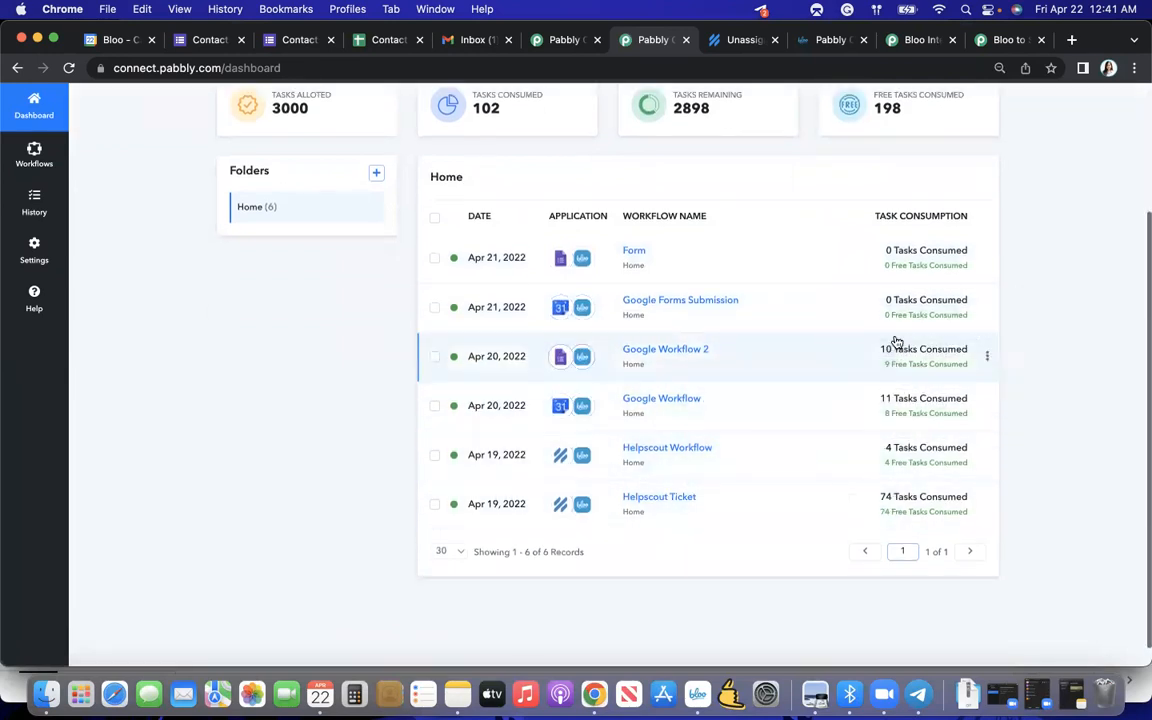
scroll(851, 432, up, 3)
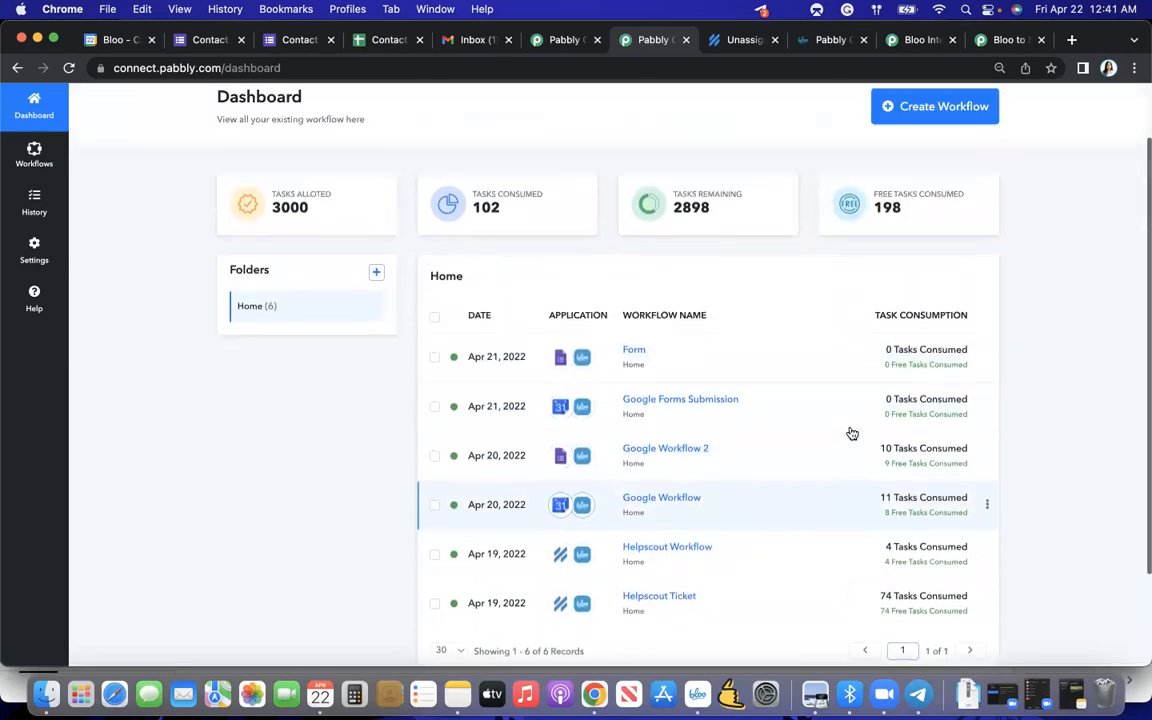
scroll(851, 432, up, 2)
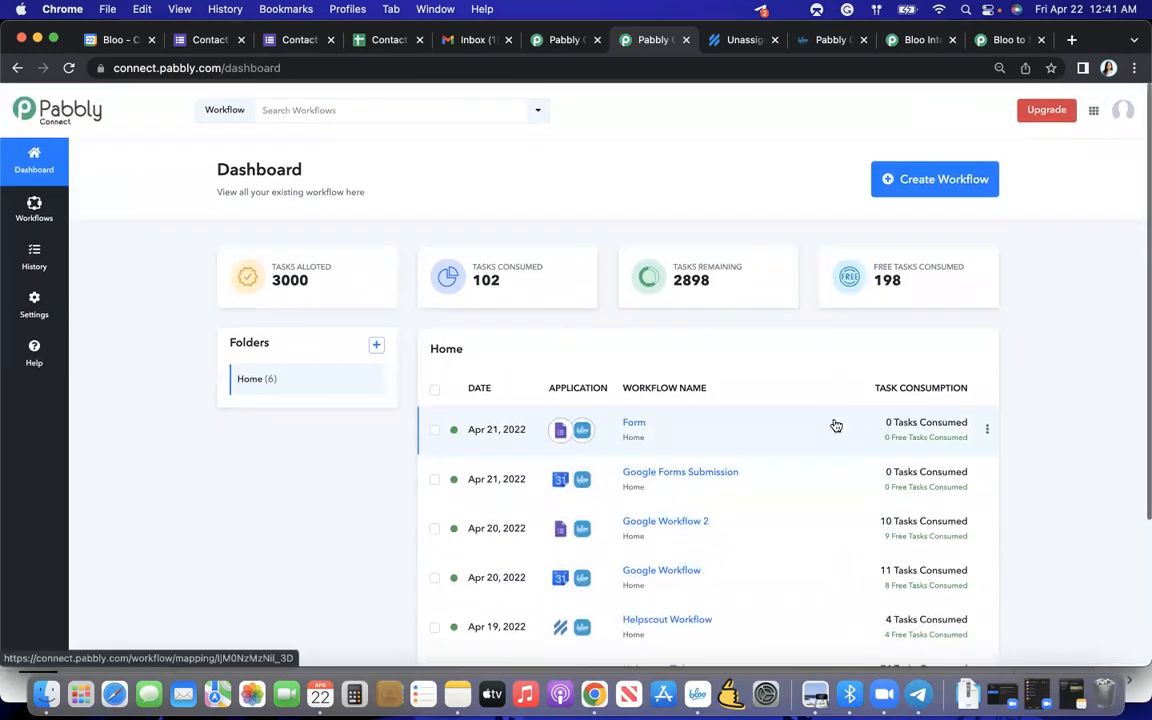
click(909, 189)
text(Helpscout support ticket)
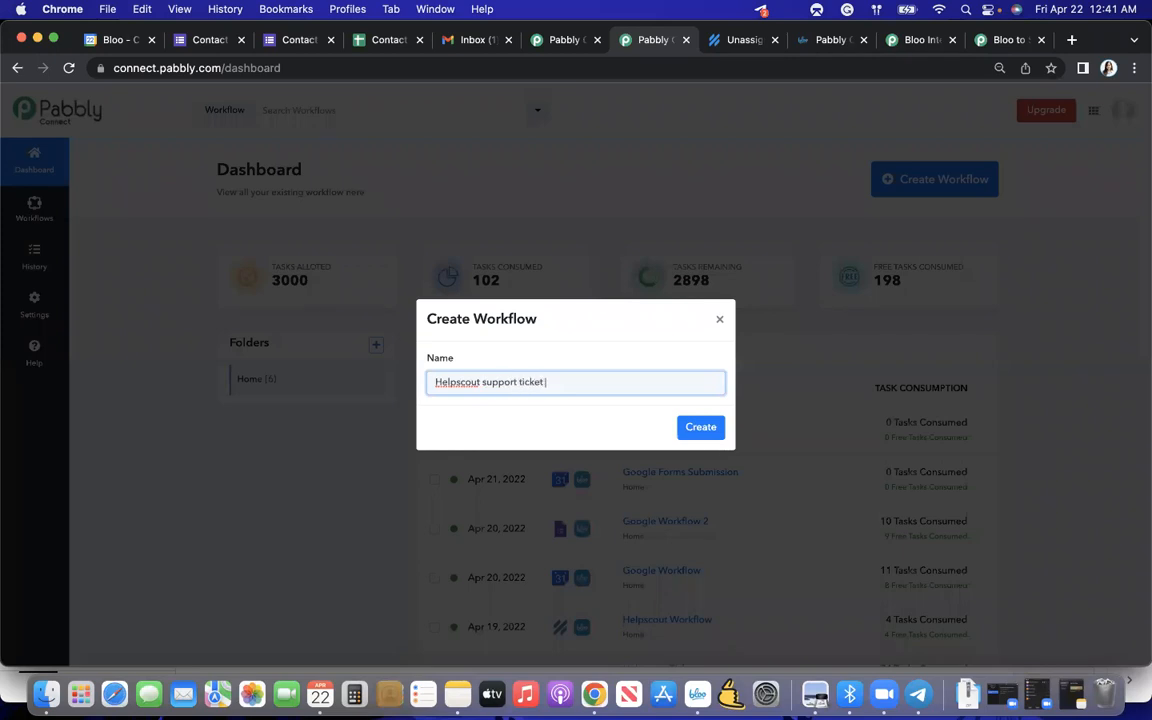
key(Return)
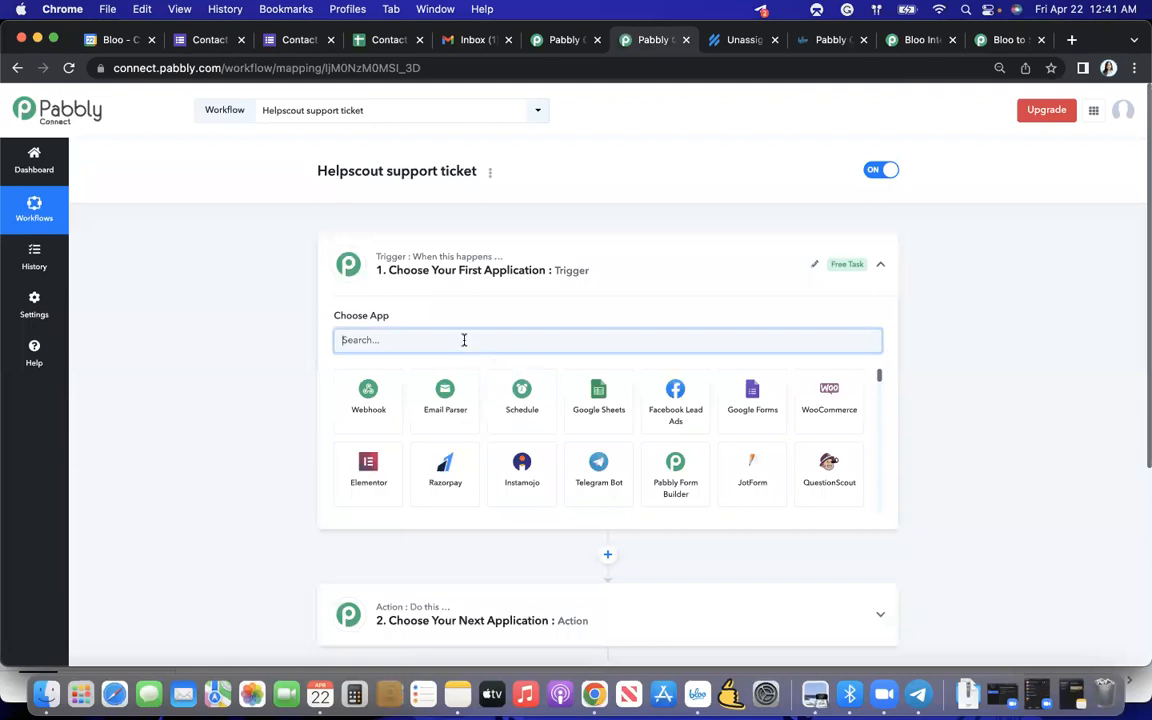
- Set the workflow's trigger app to Help Scout with New Conversation as the trigger event
text(help)
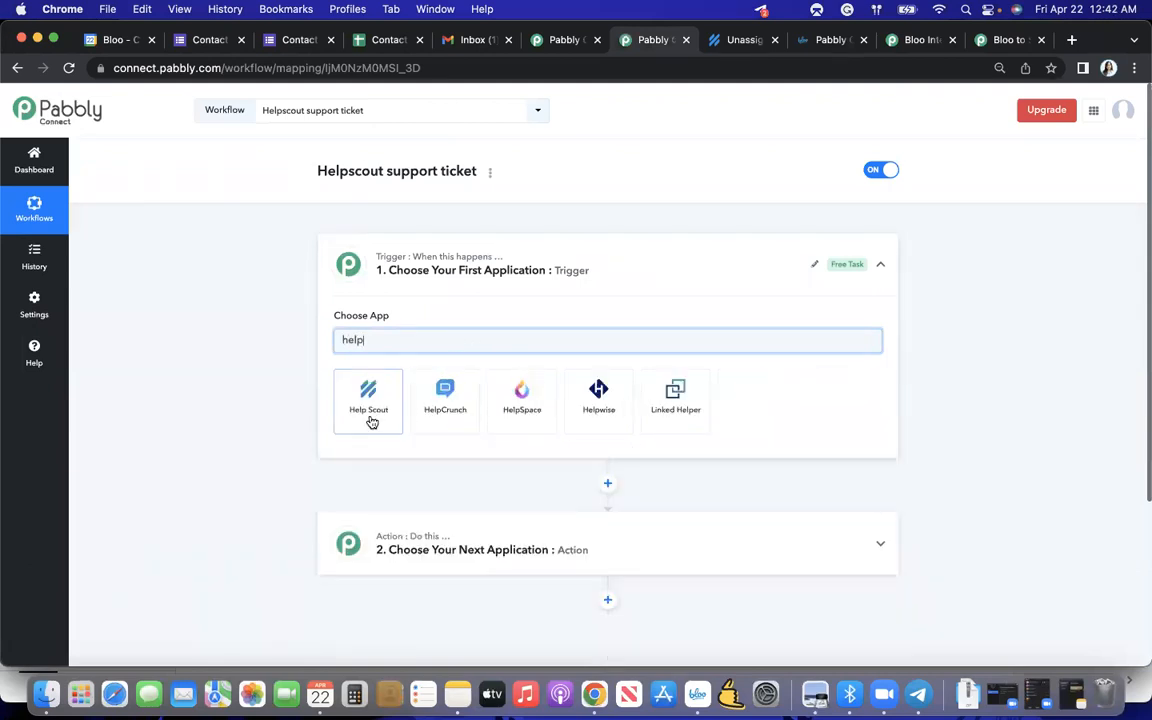
click(369, 400)
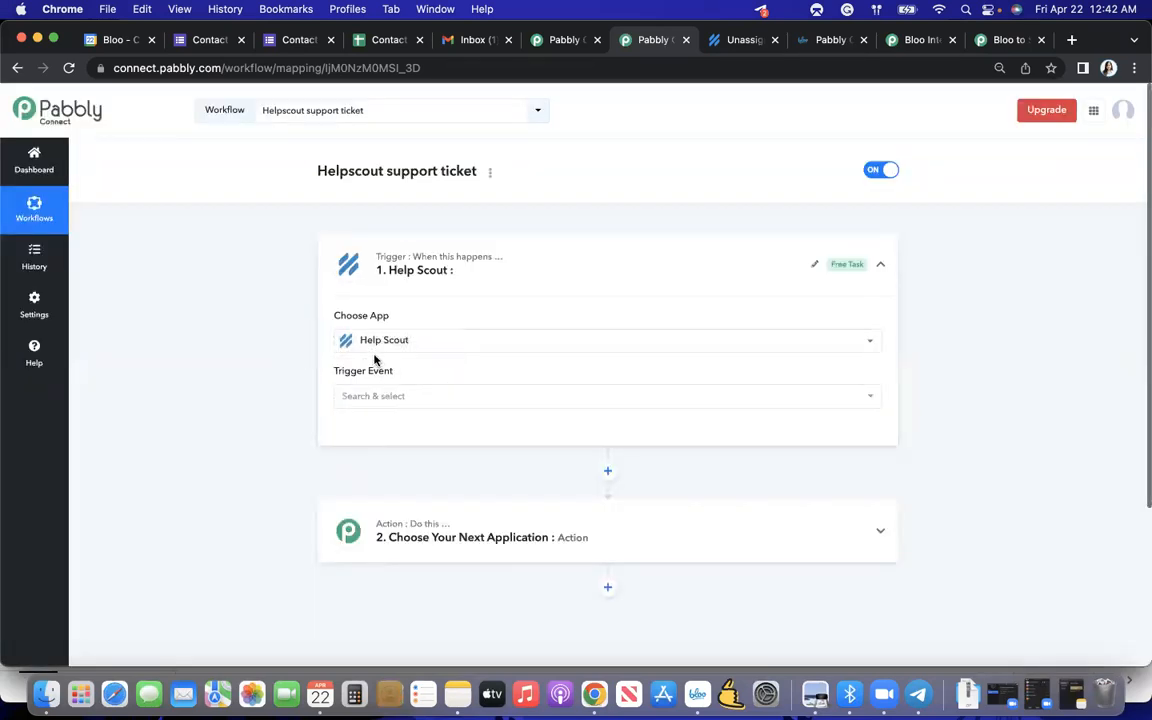
click(367, 395)
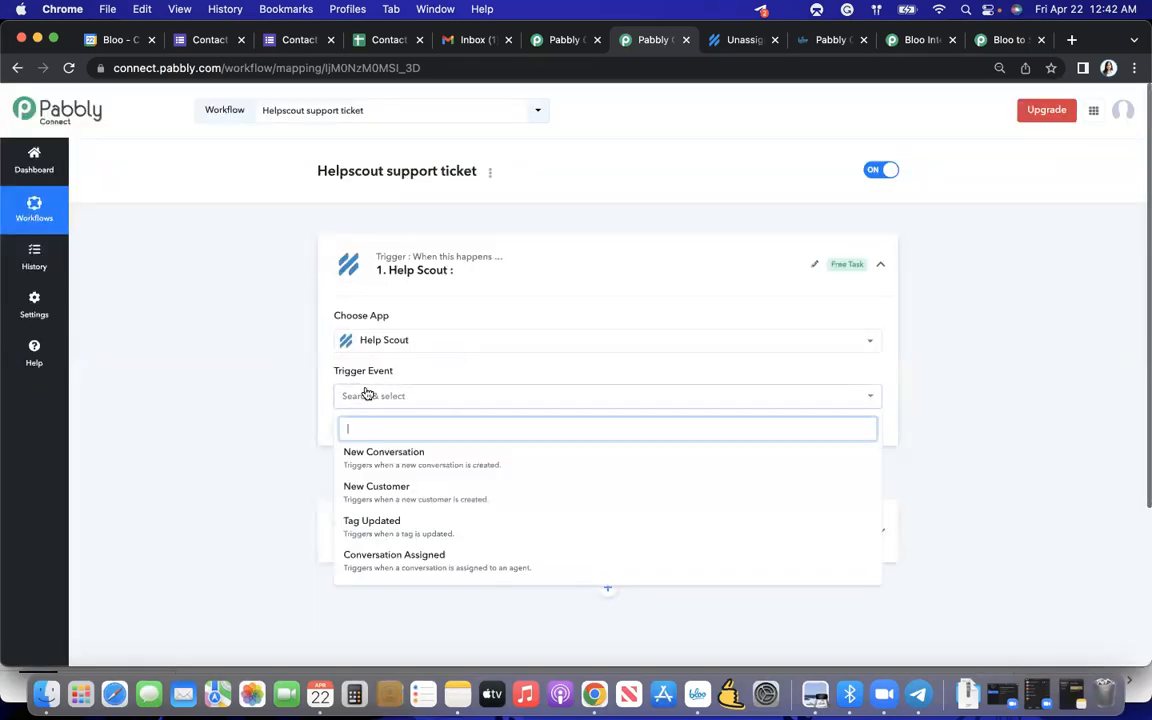
click(369, 458)
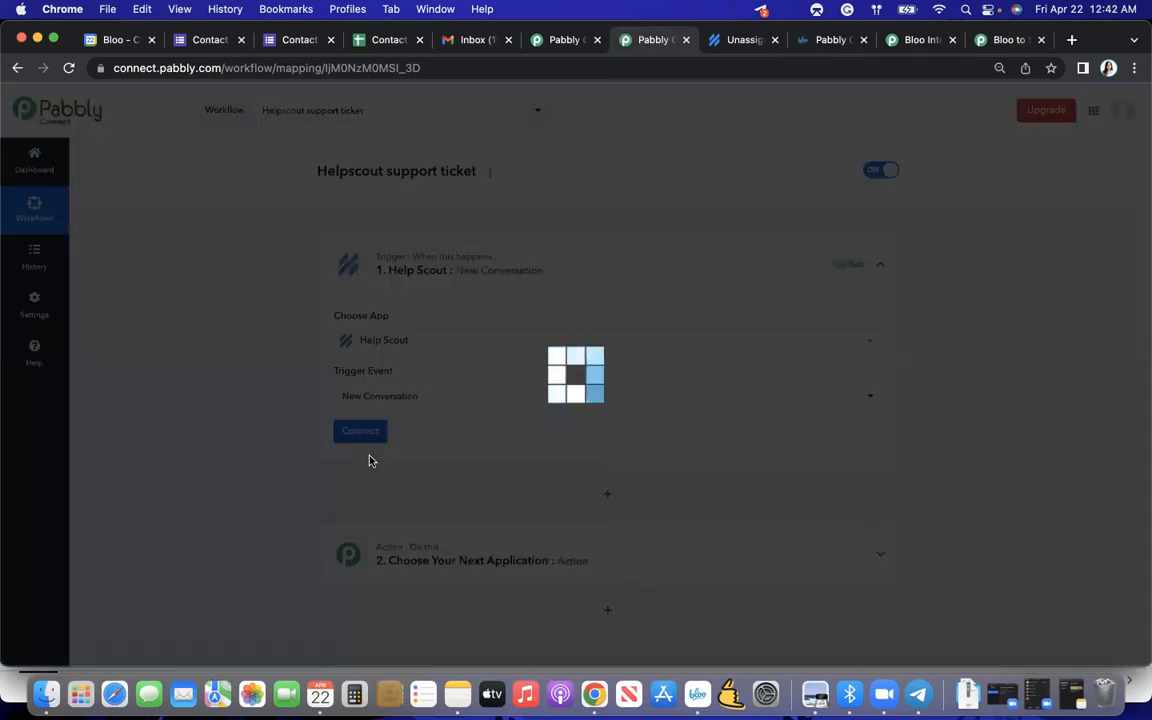
- Connect the trigger to Help Scout by adding and authenticating a new connection named Help Scout #2
click(368, 434)
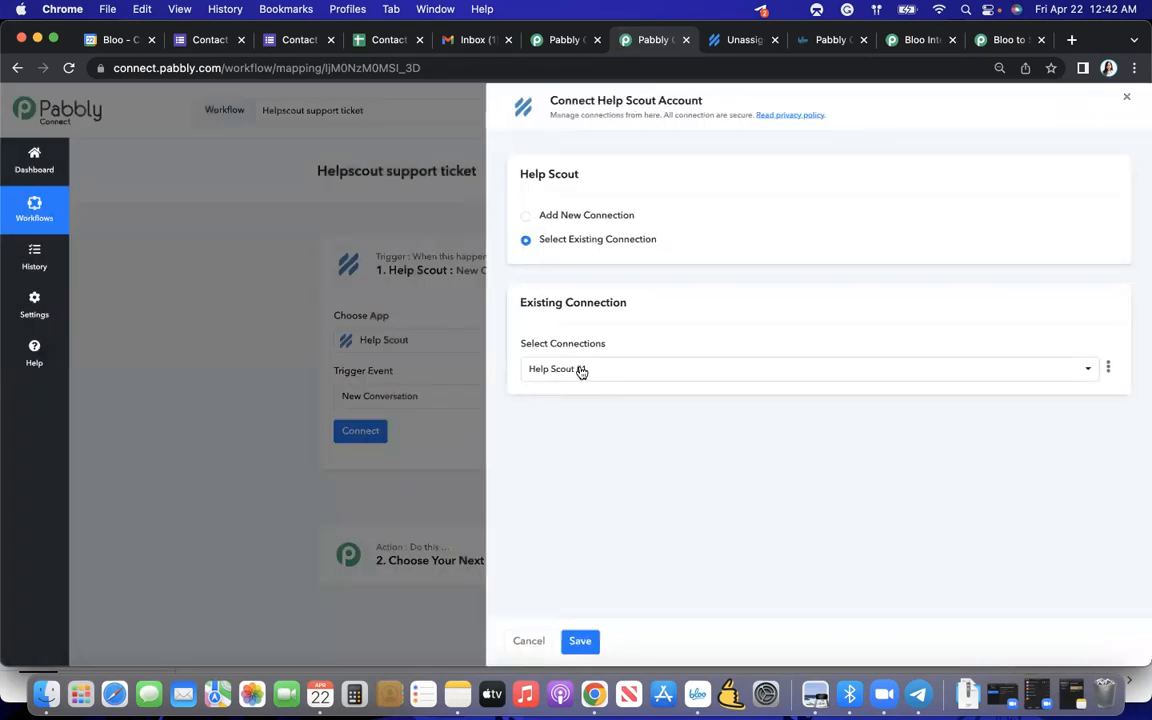
click(571, 218)
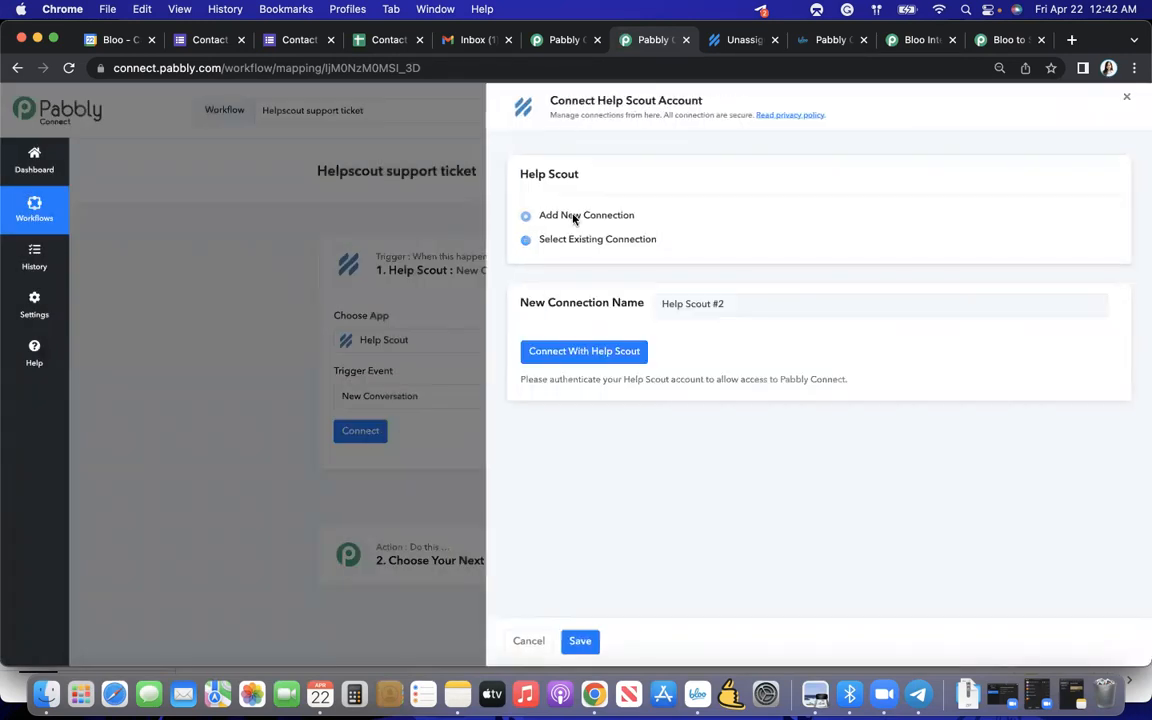
click(592, 361)
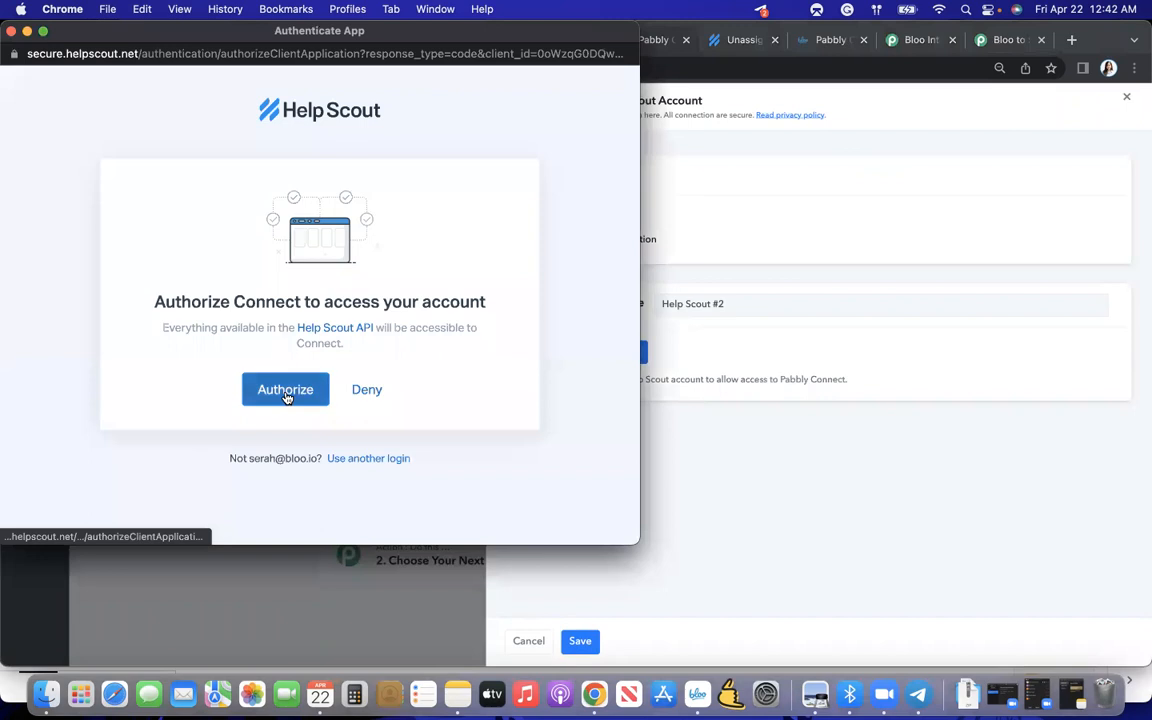
click(287, 393)
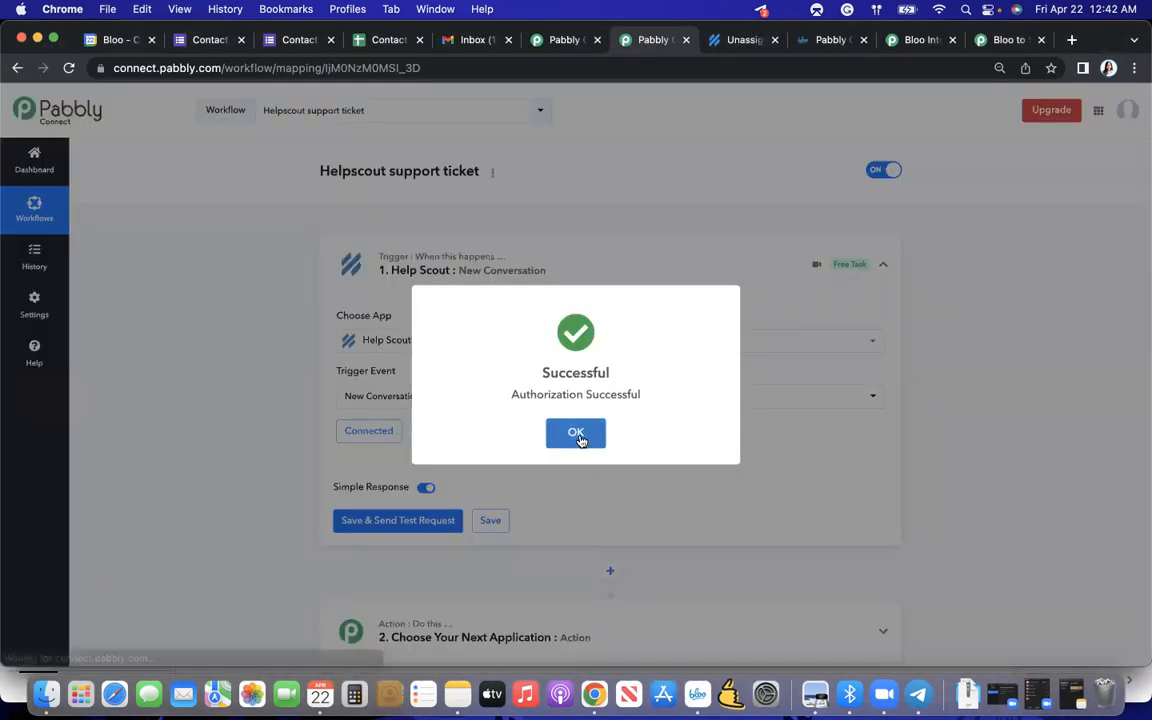
click(577, 434)
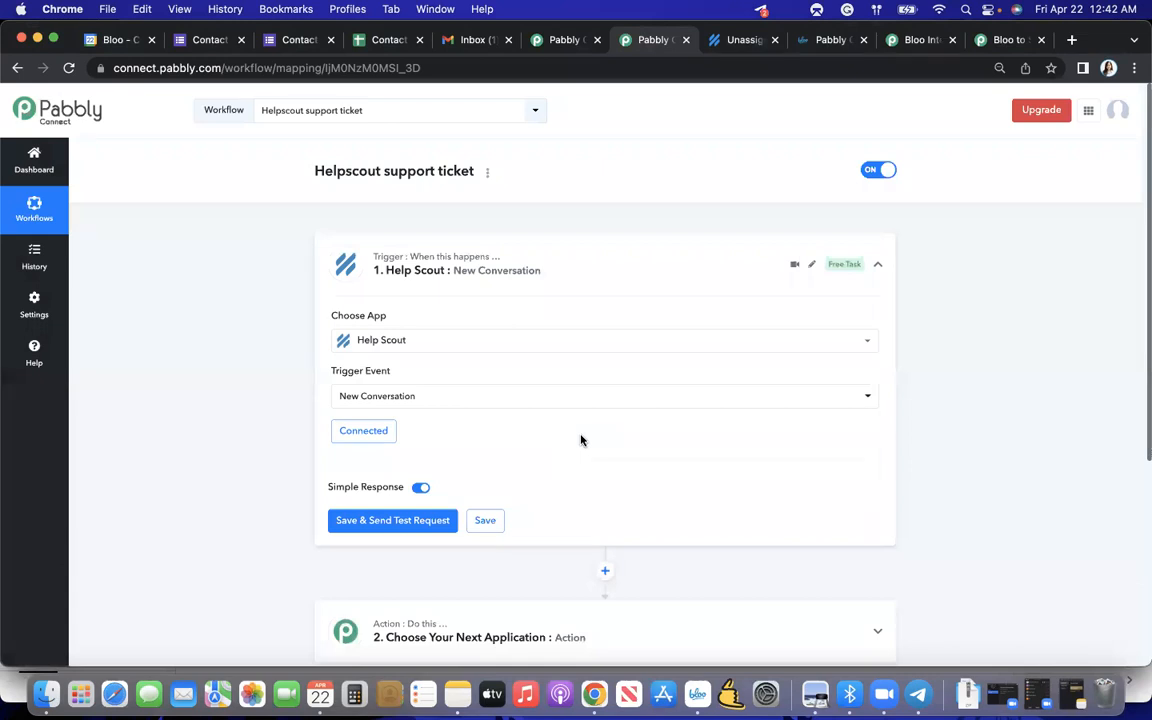
- Set the second step's action app to Bloo with Create Todo as the action event
scroll(581, 440, down, 2)
scroll(581, 440, up, 1)
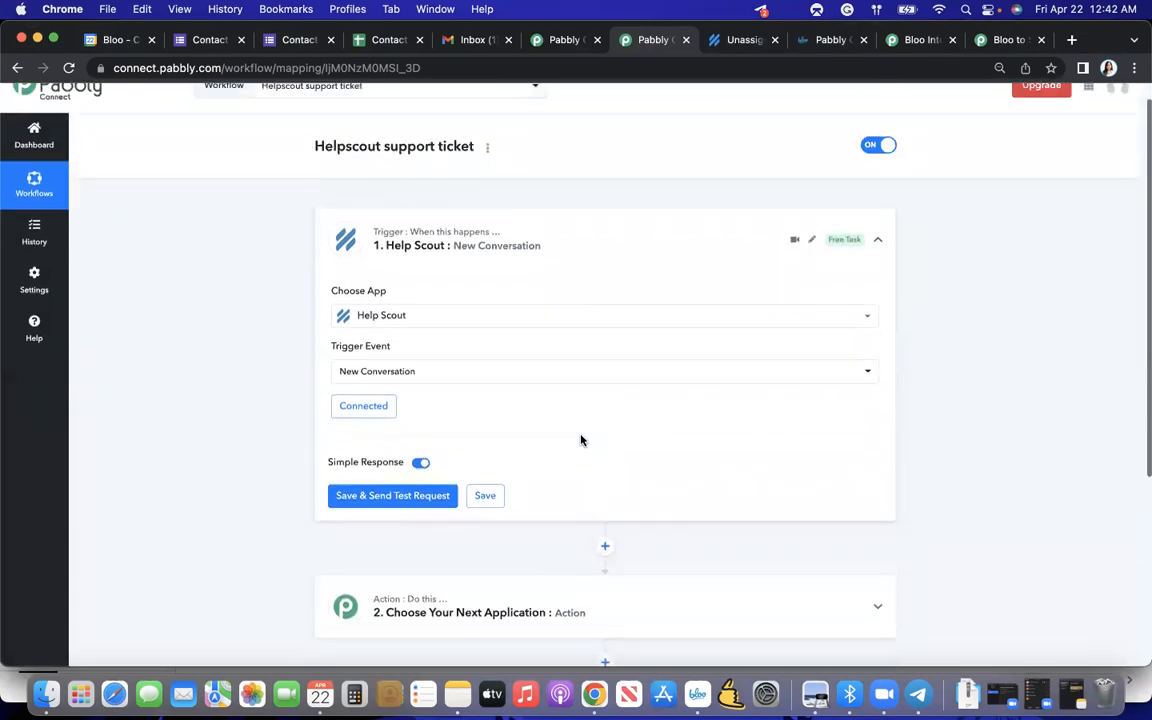
scroll(581, 440, down, 2)
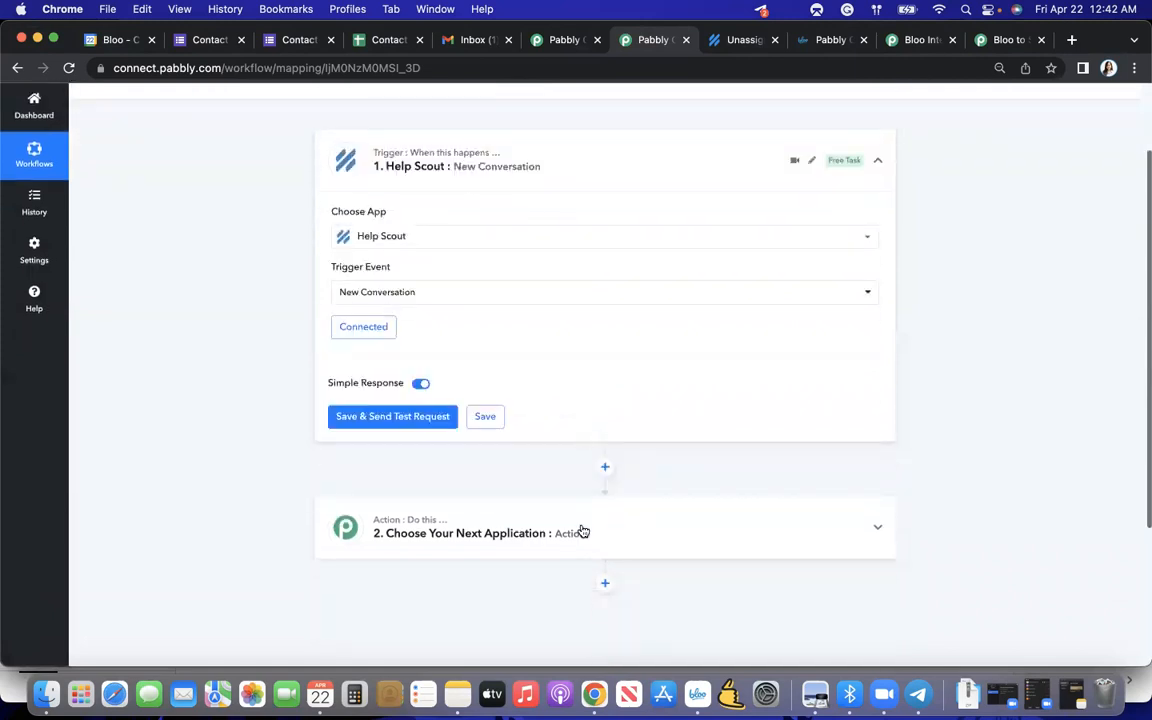
click(510, 537)
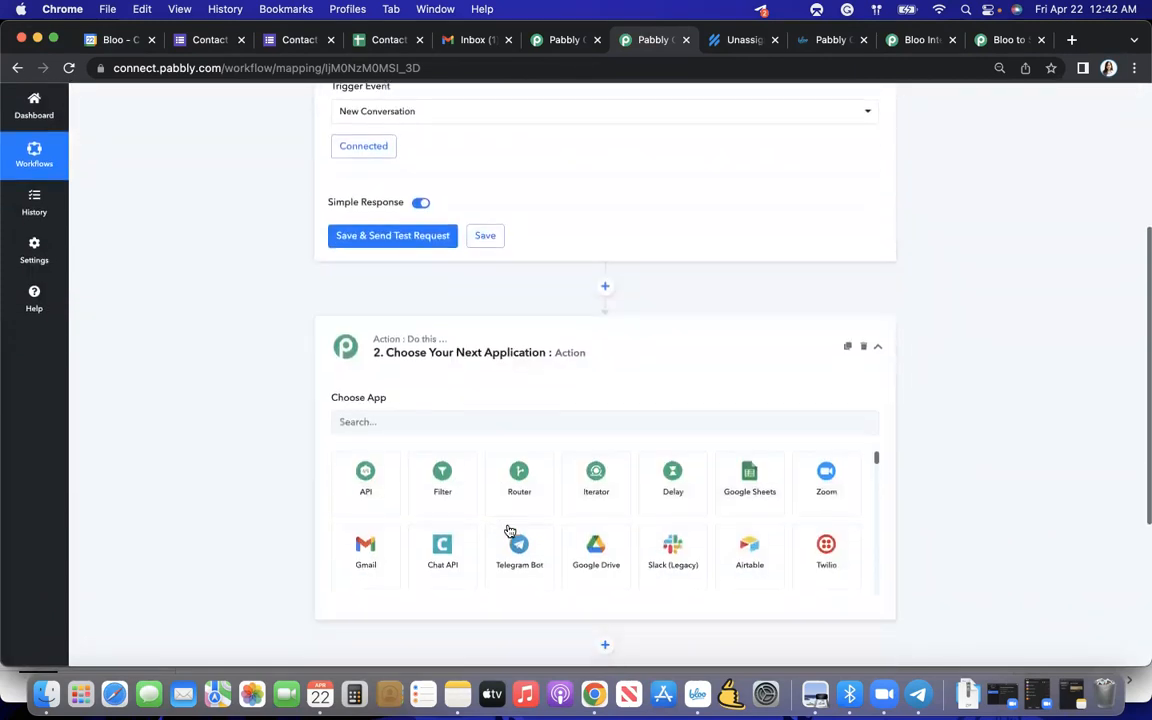
click(415, 413)
text(Blo)
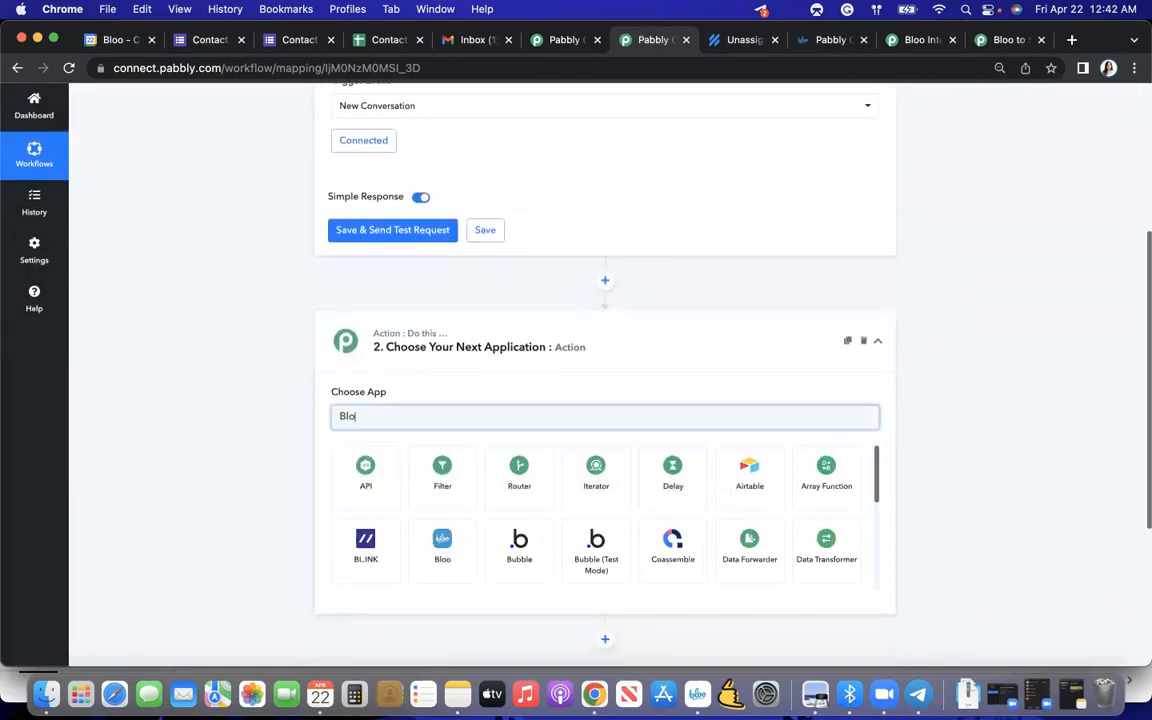
click(365, 470)
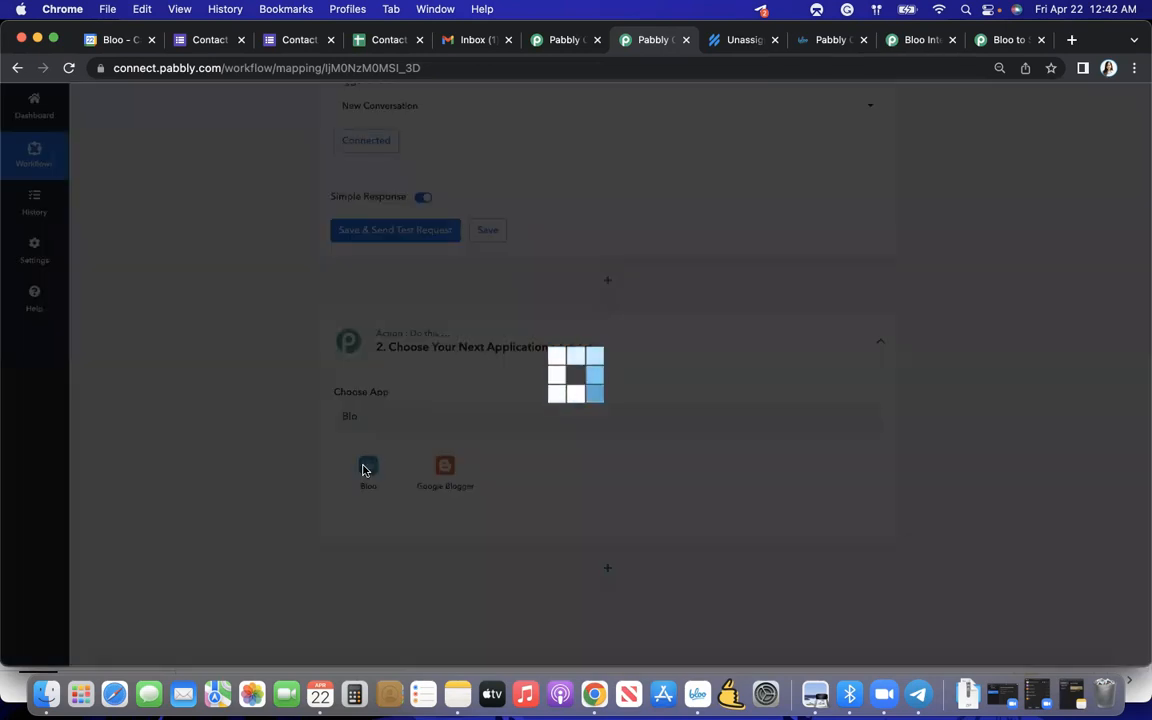
click(374, 474)
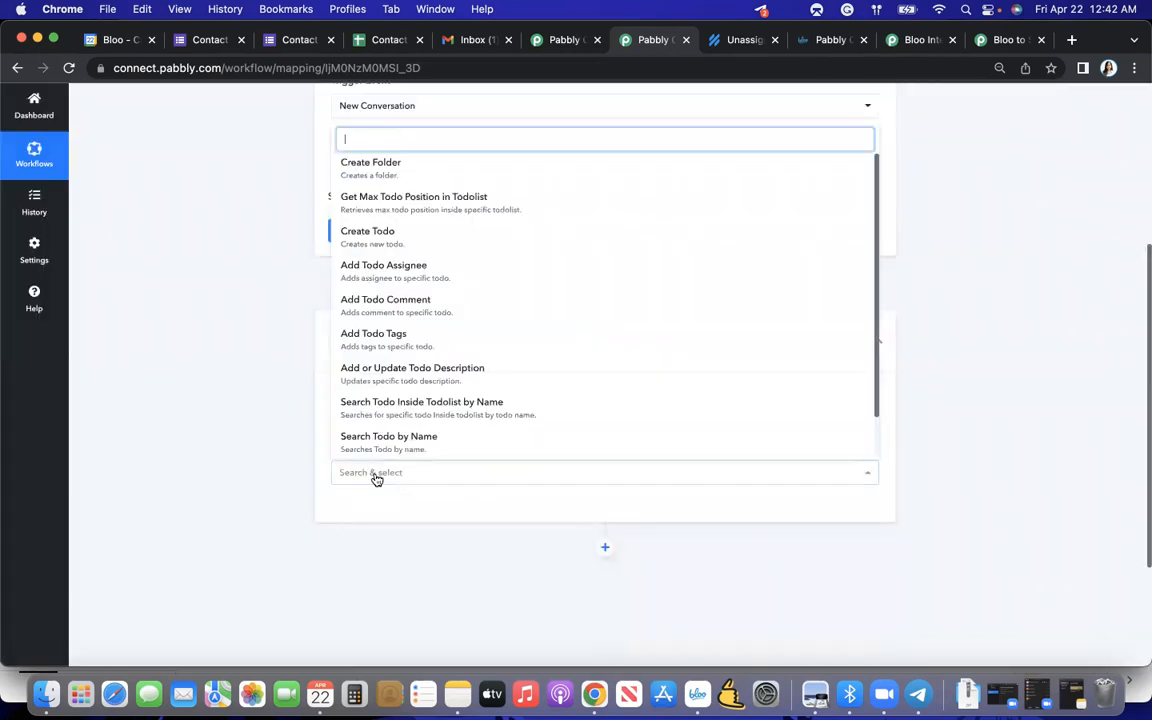
click(426, 243)
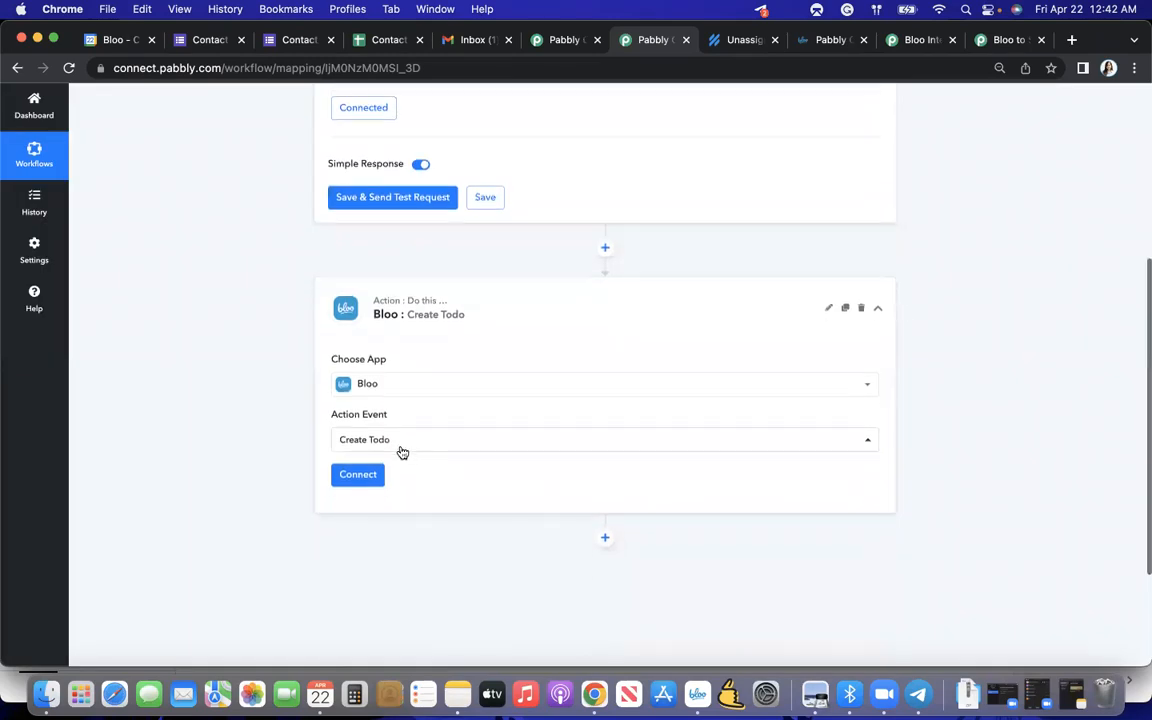
- Connect the Create Todo action to Bloo using the existing connection Bloo #3
click(359, 476)
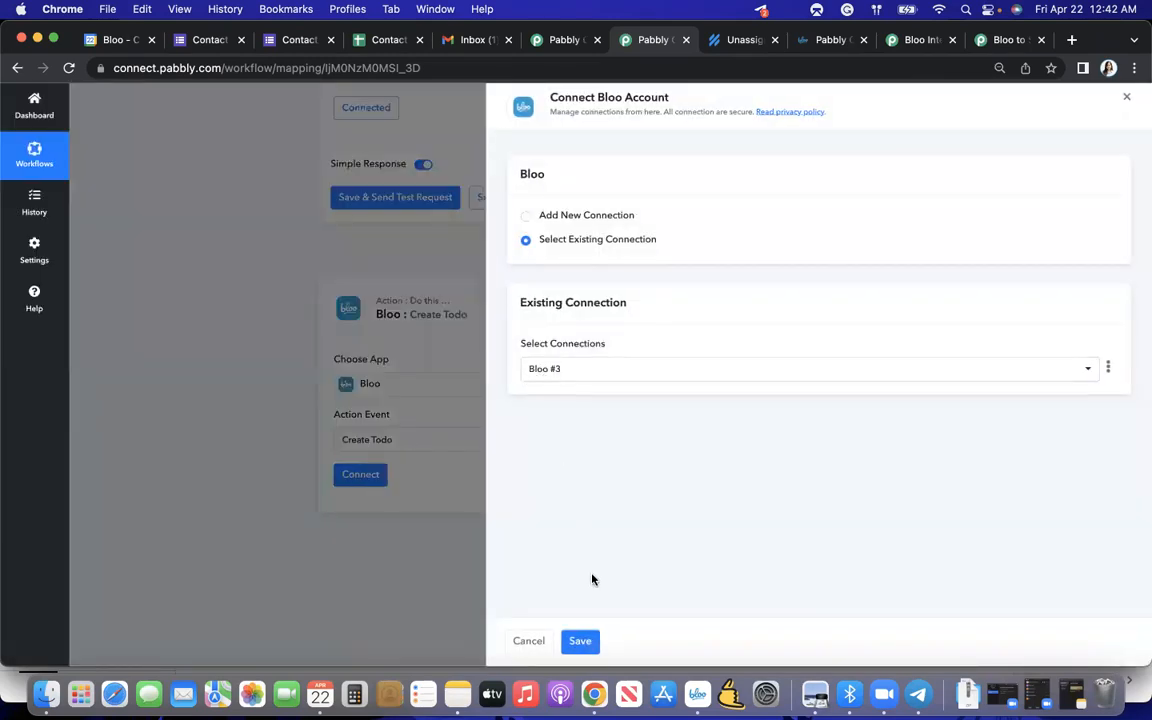
click(580, 643)
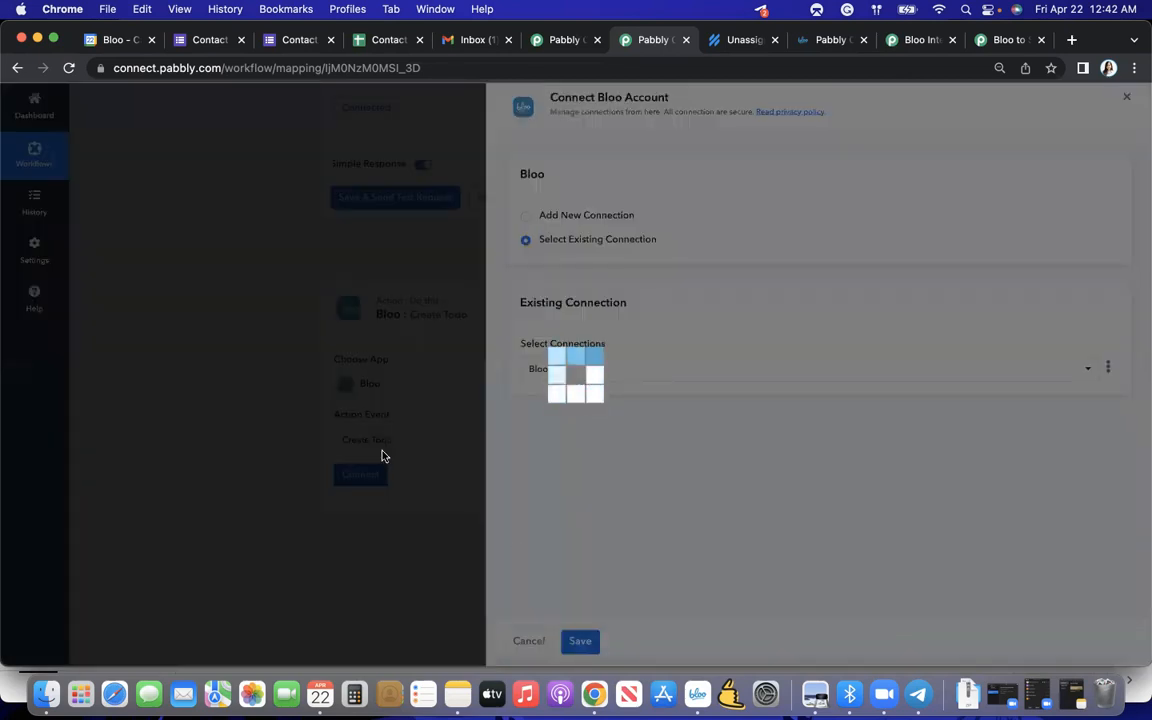
- Choose Email Ticket as the todolist for the Bloo Create Todo action
scroll(382, 455, down, 3)
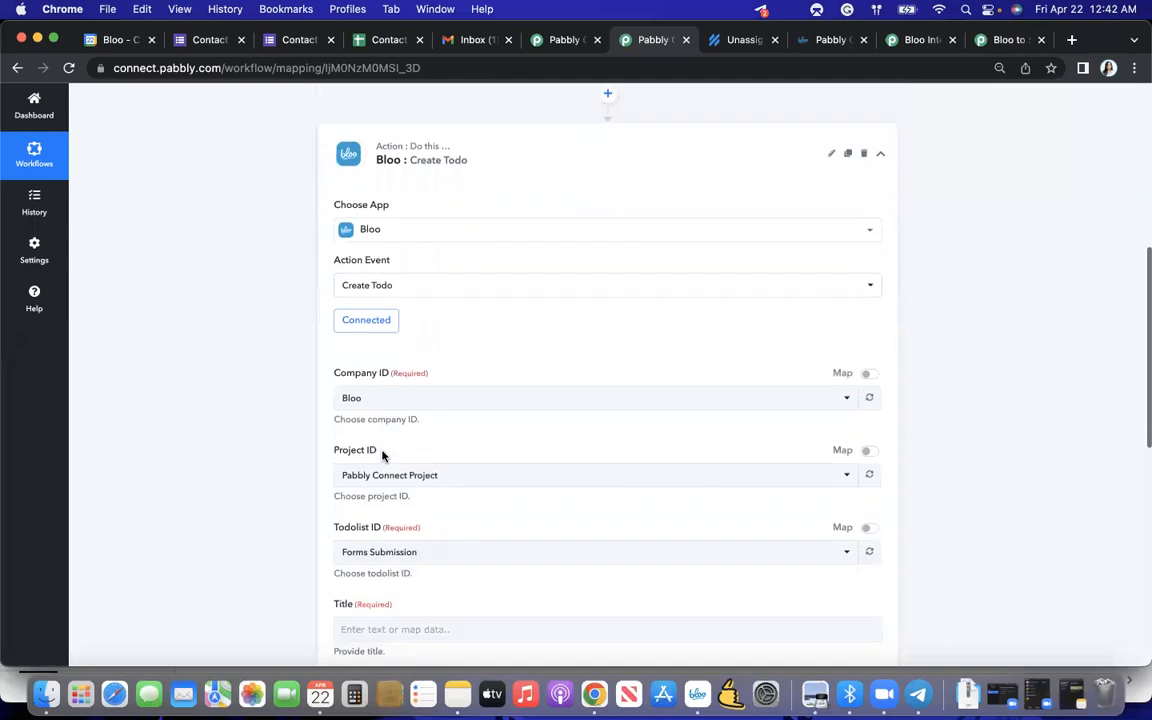
click(398, 467)
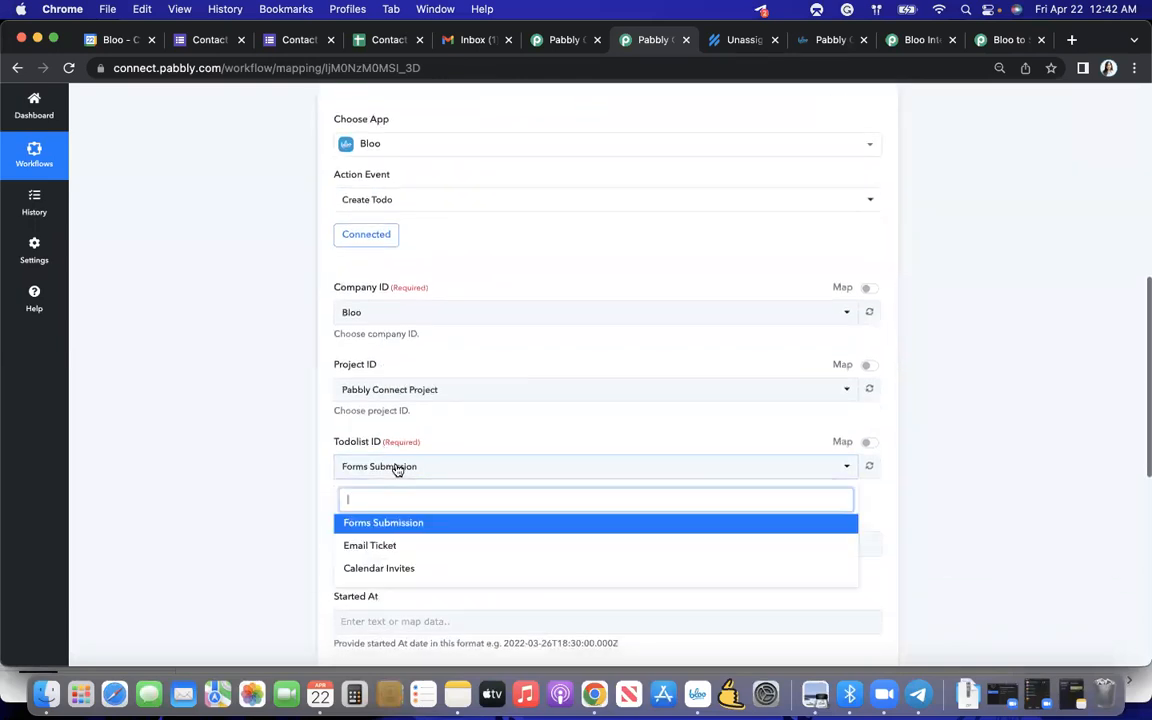
click(362, 546)
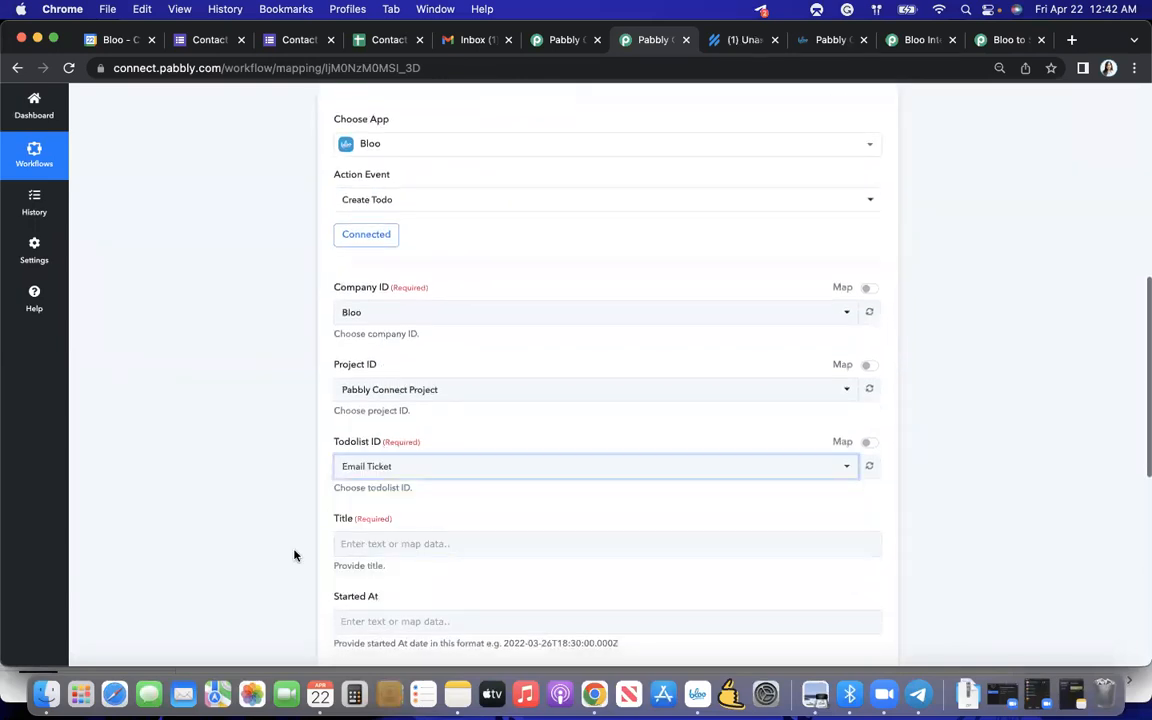
- Save the Help Scout trigger and send a test request so it waits for a new conversation
click(362, 543)
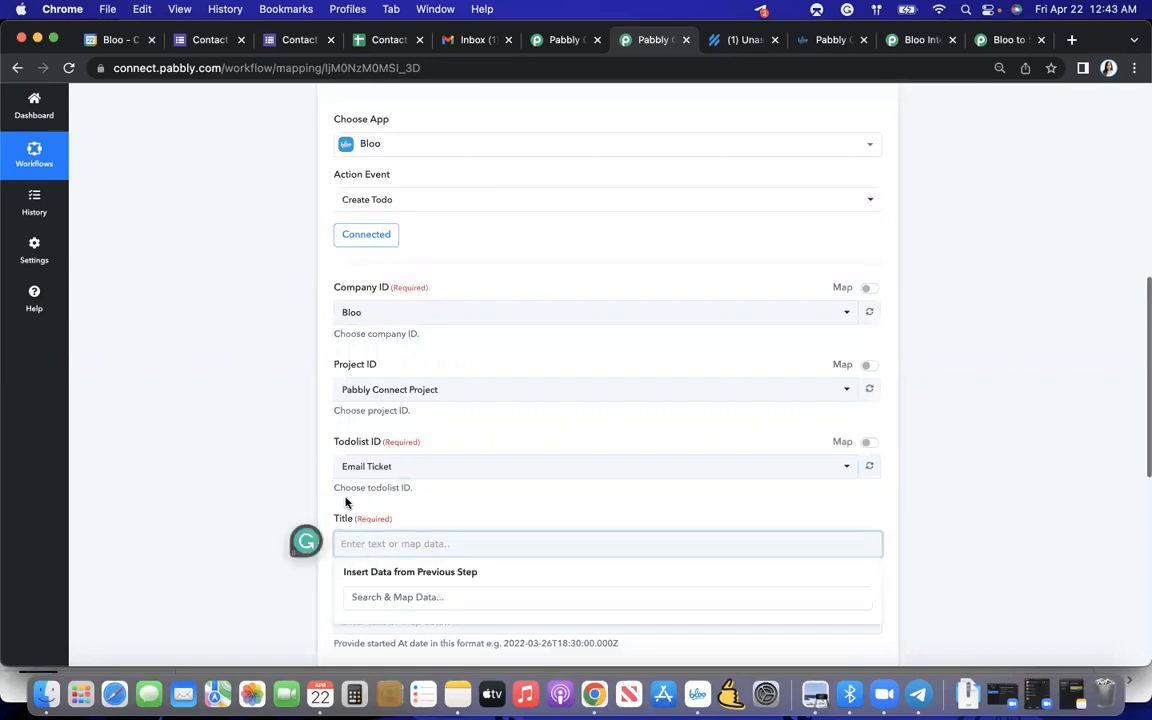
scroll(311, 378, up, 5)
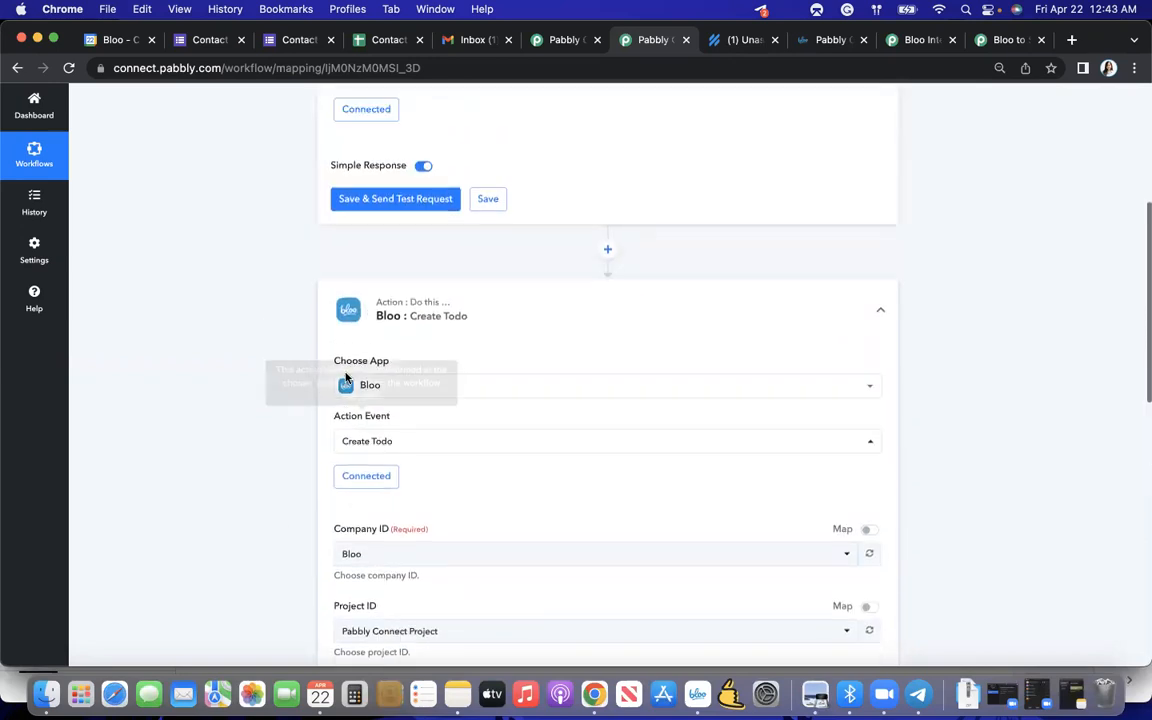
scroll(342, 378, down, 4)
scroll(345, 378, up, 5)
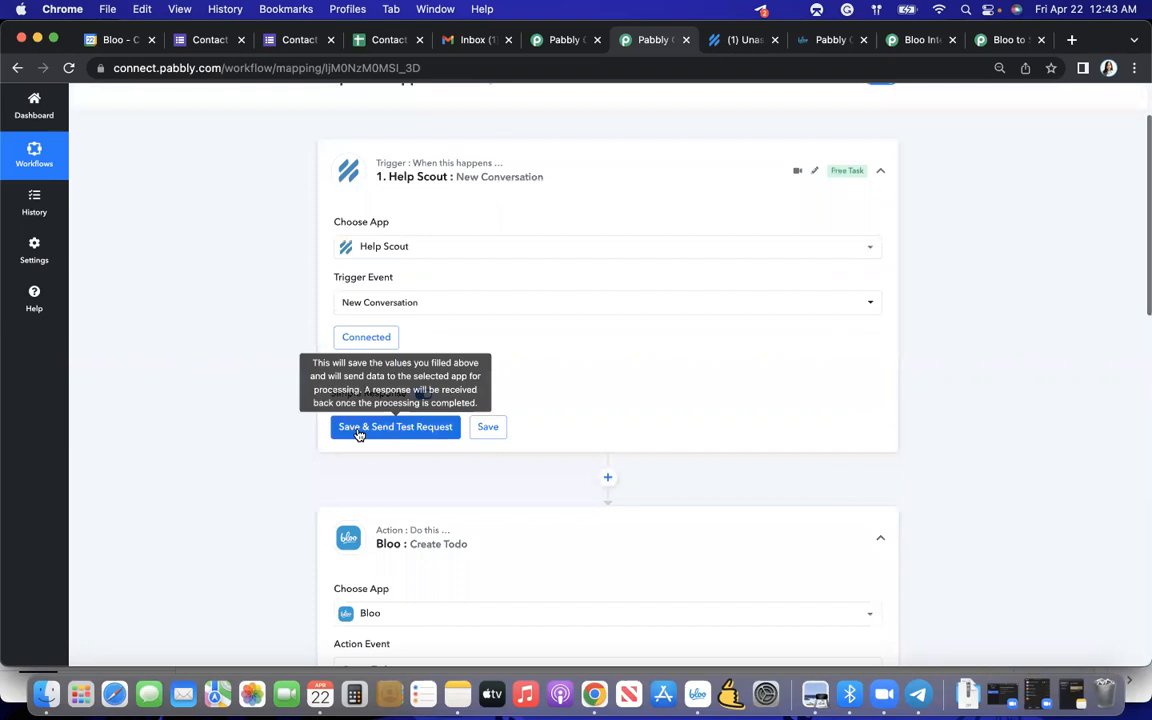
click(358, 430)
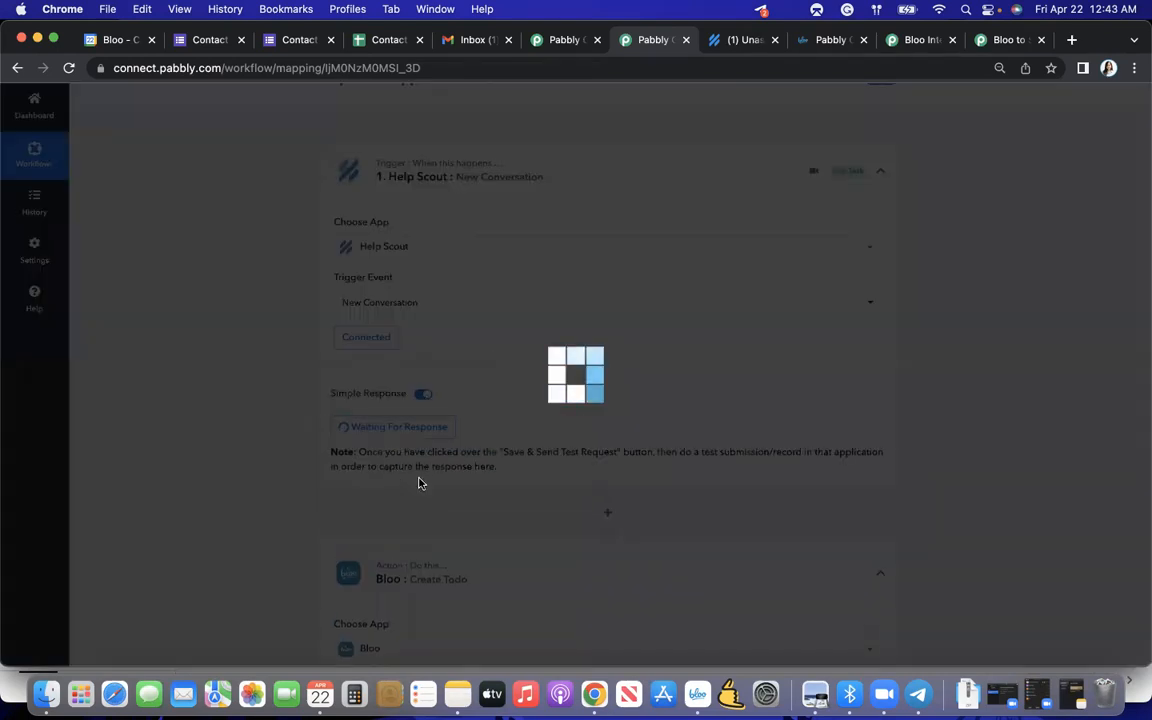
scroll(443, 418, up, 1)
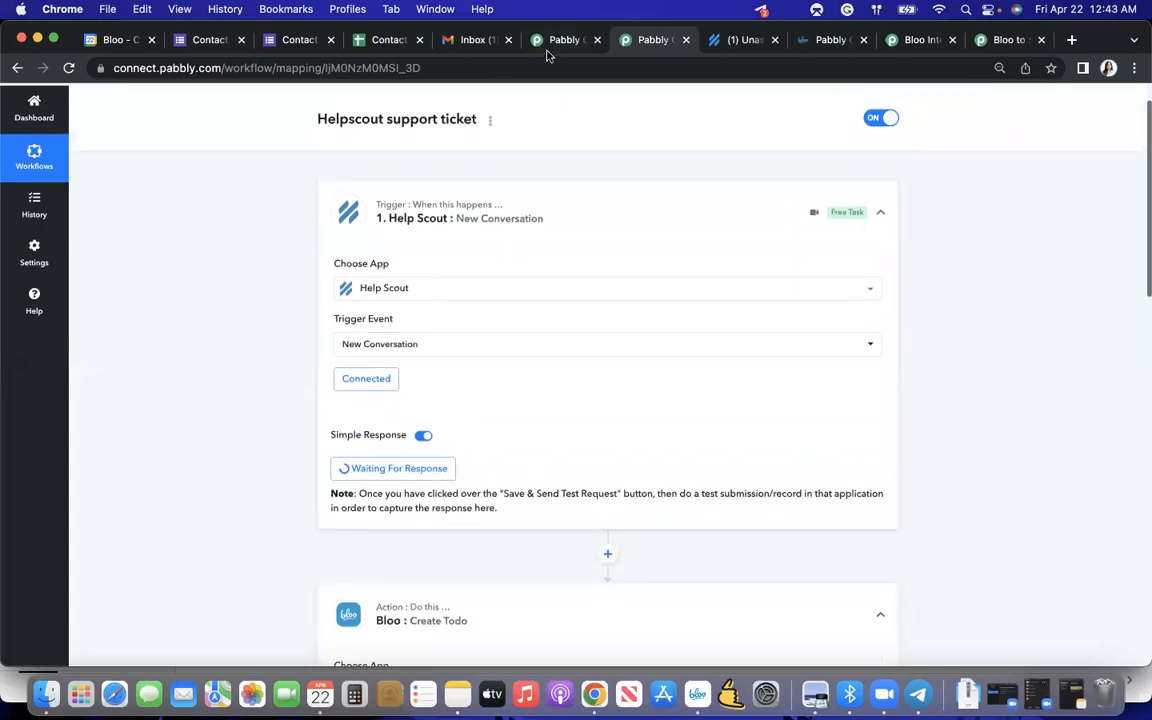
- Switch to Gmail and compose an email to the support address with subject "Pabbly Test" and a body beginning "Connecting"
click(477, 40)
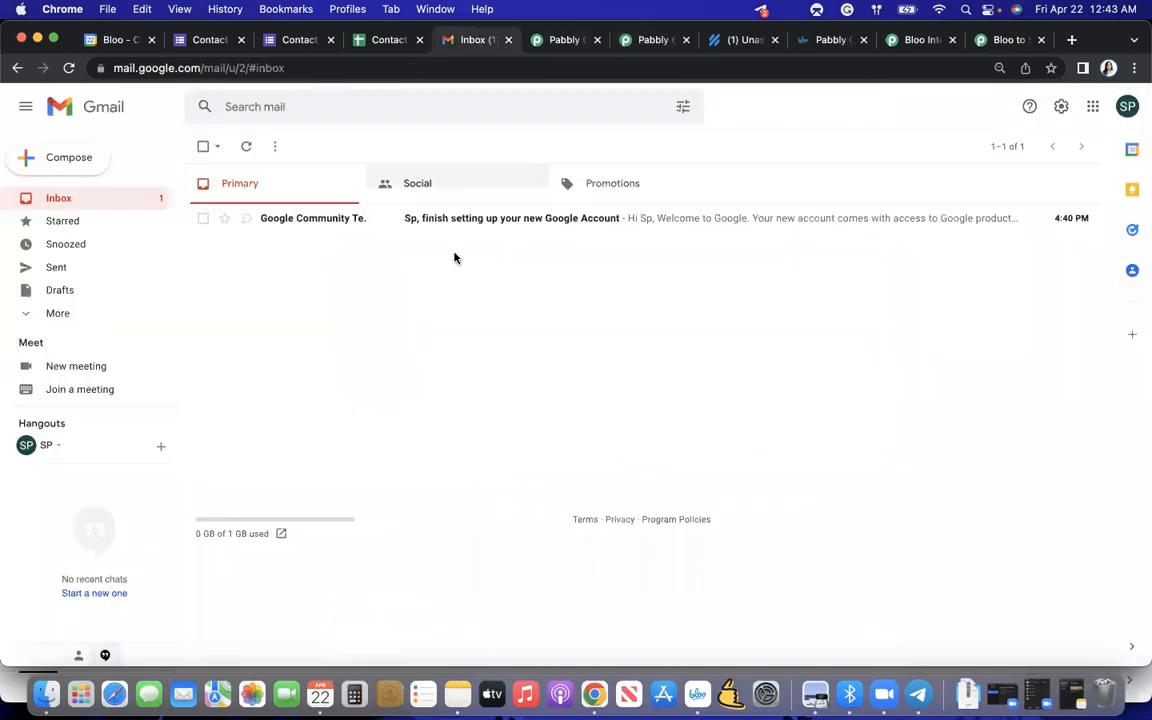
click(60, 165)
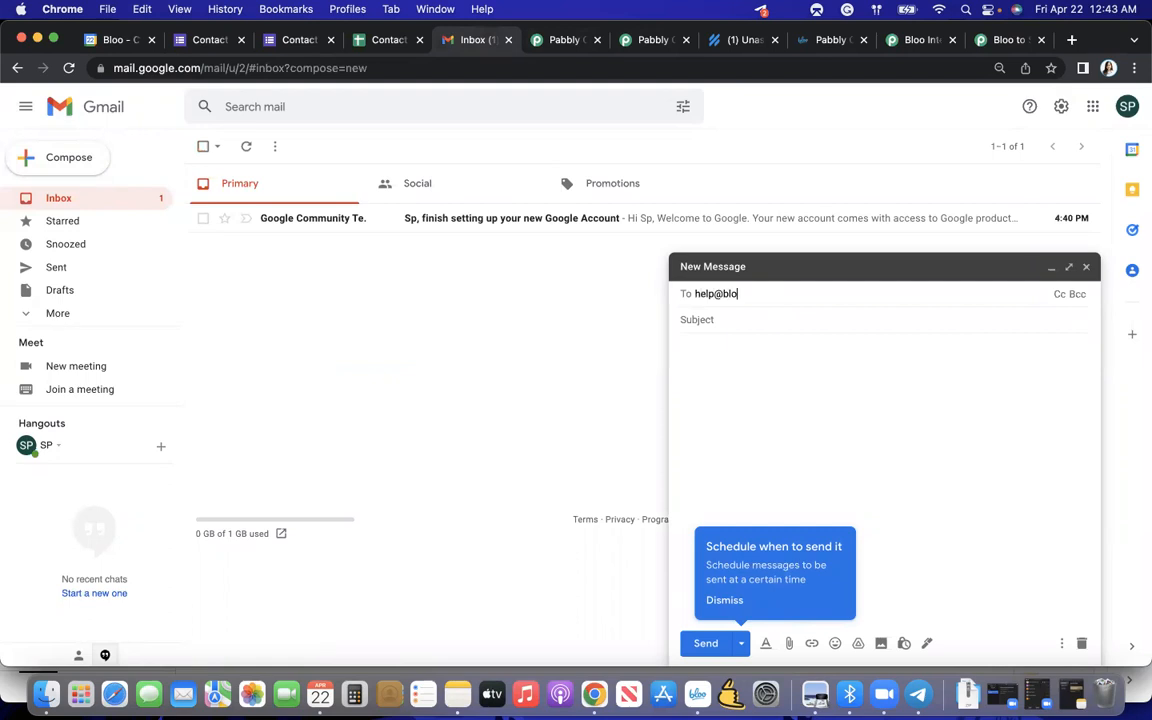
click(774, 319)
text(P)
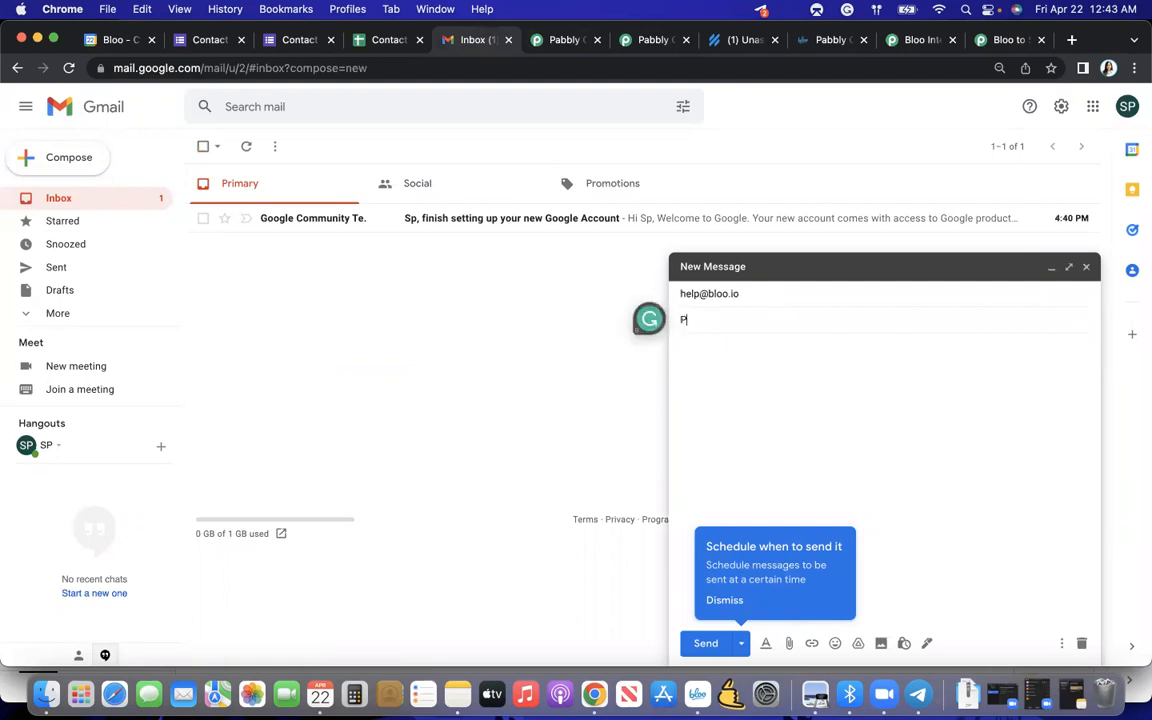
text(abbly Test)
click(800, 378)
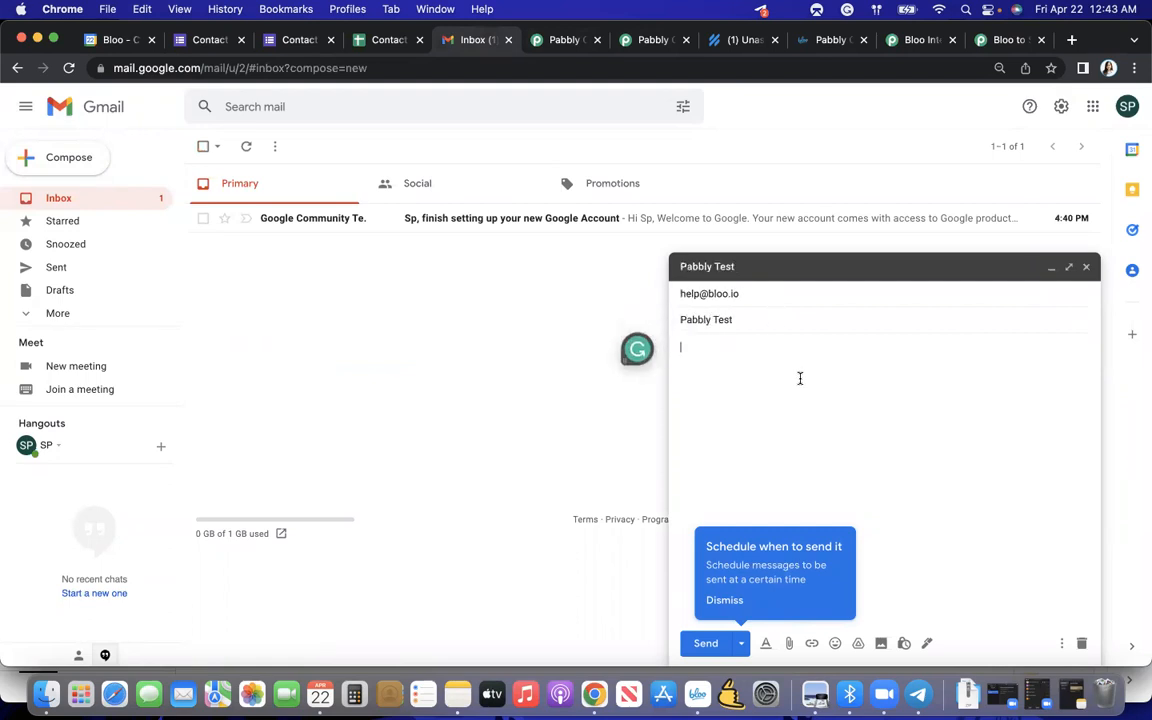
text(Connecting test)
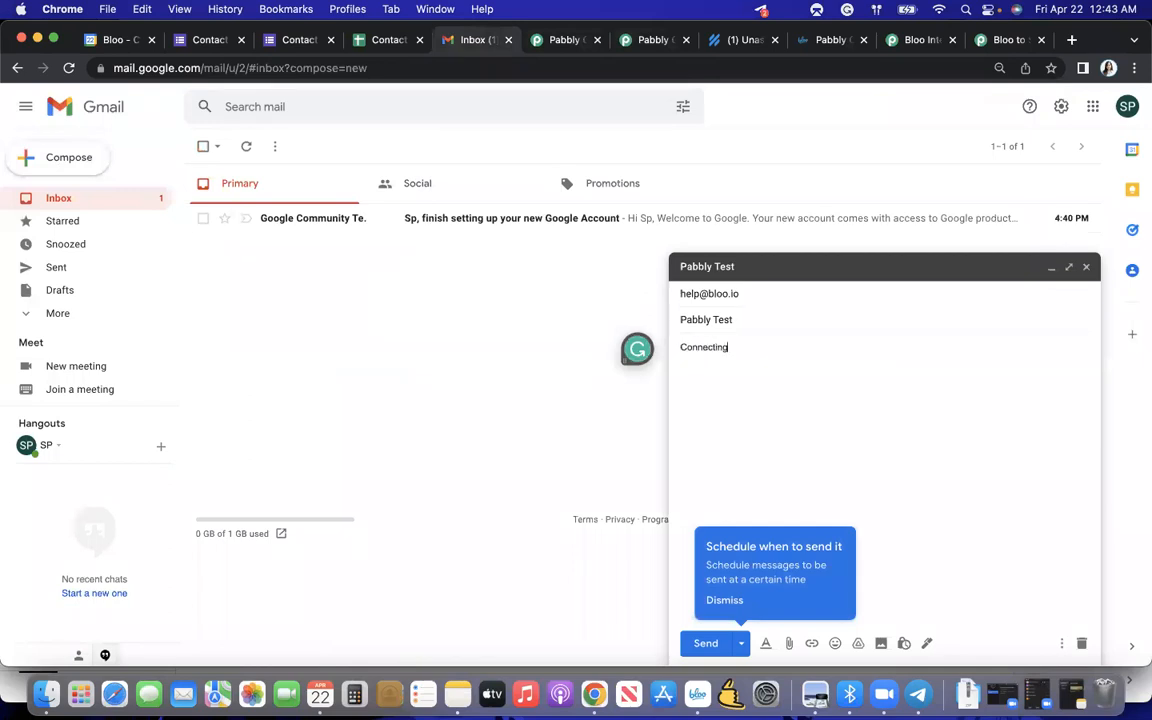
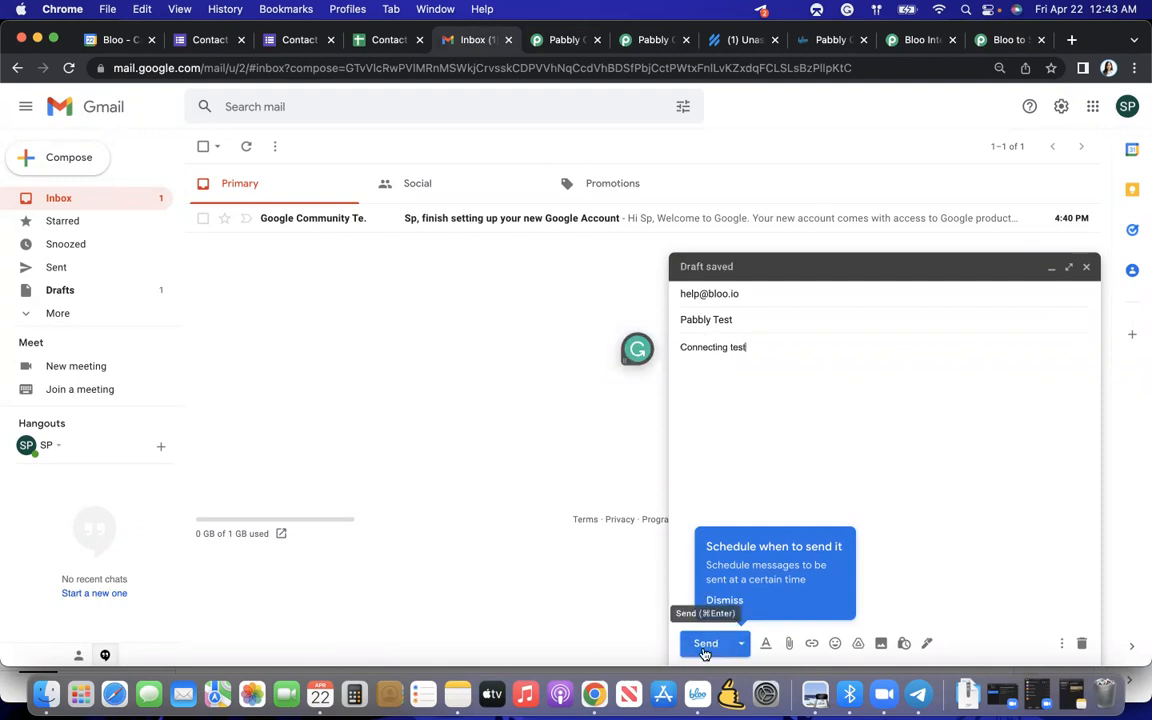
- Send the "Pabbly Test" email, then switch to Help Scout and reload the unassigned conversations
click(705, 643)
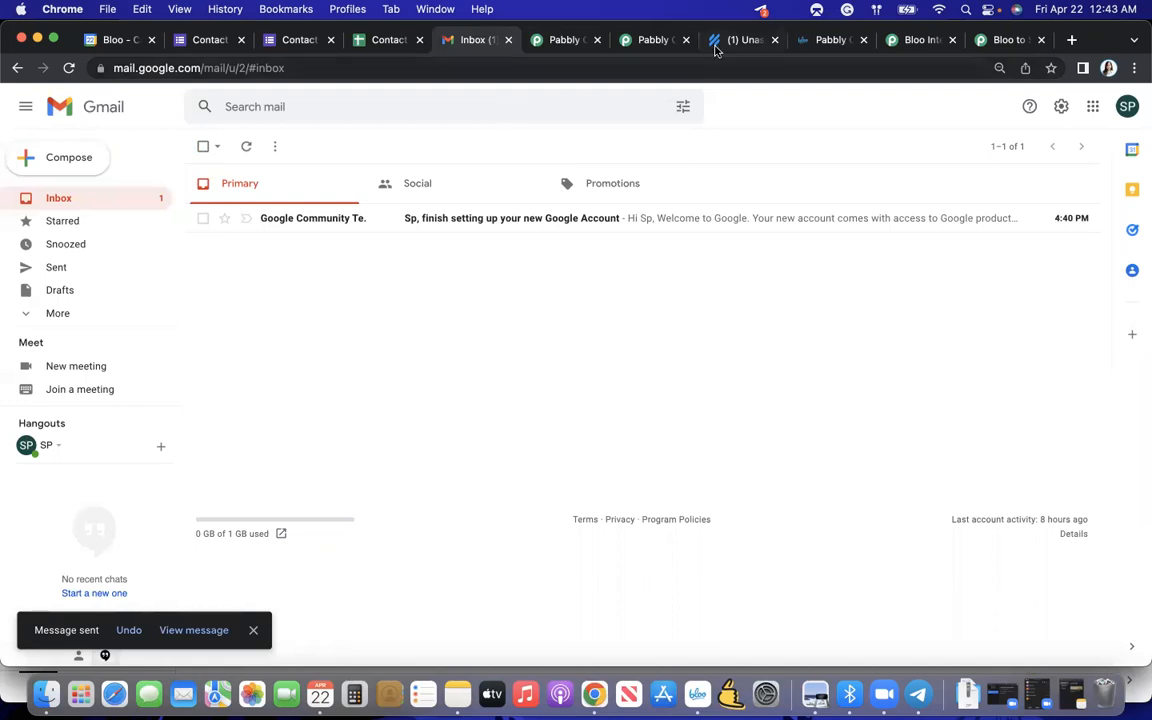
click(714, 45)
click(666, 67)
key(Return)
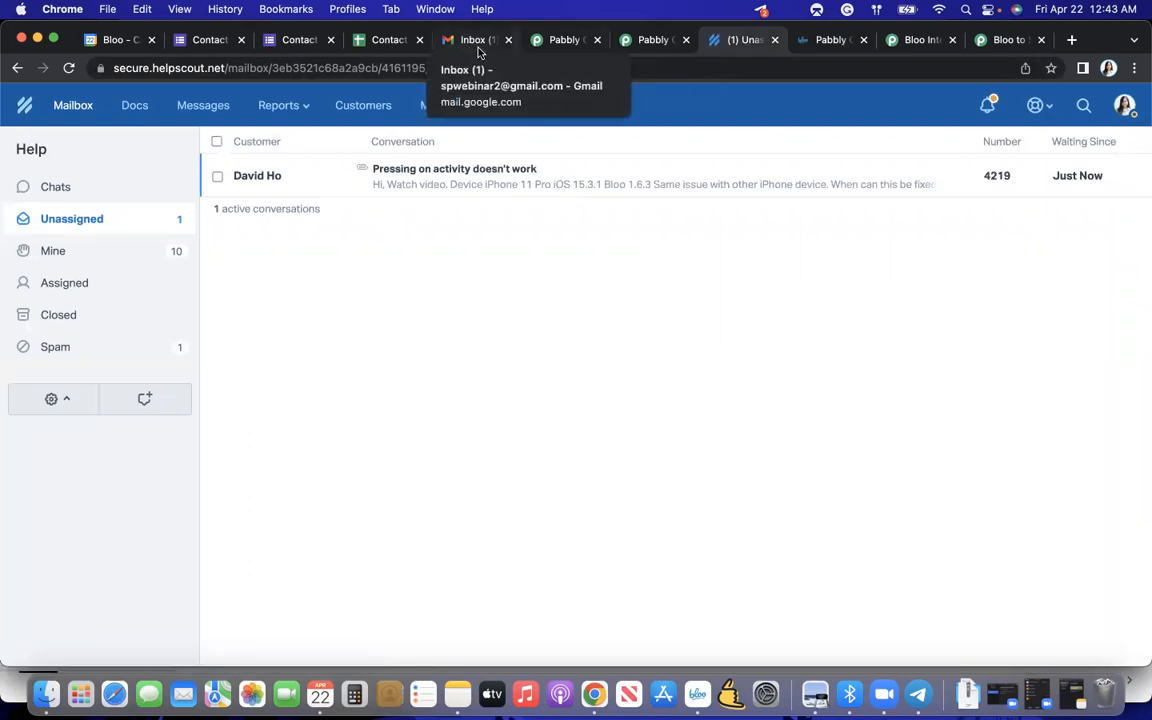
- Check the waiting Help Scout trigger in Pabbly Connect, then open the "Pabbly Test" conversation in Help Scout
click(558, 40)
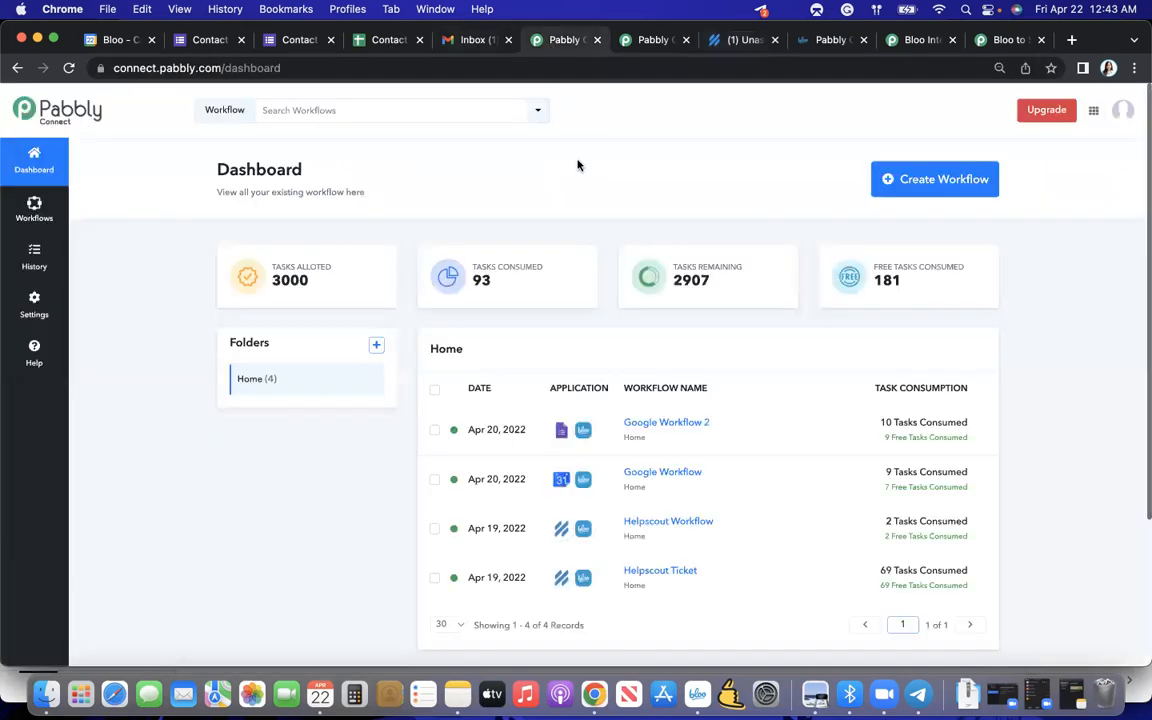
click(640, 40)
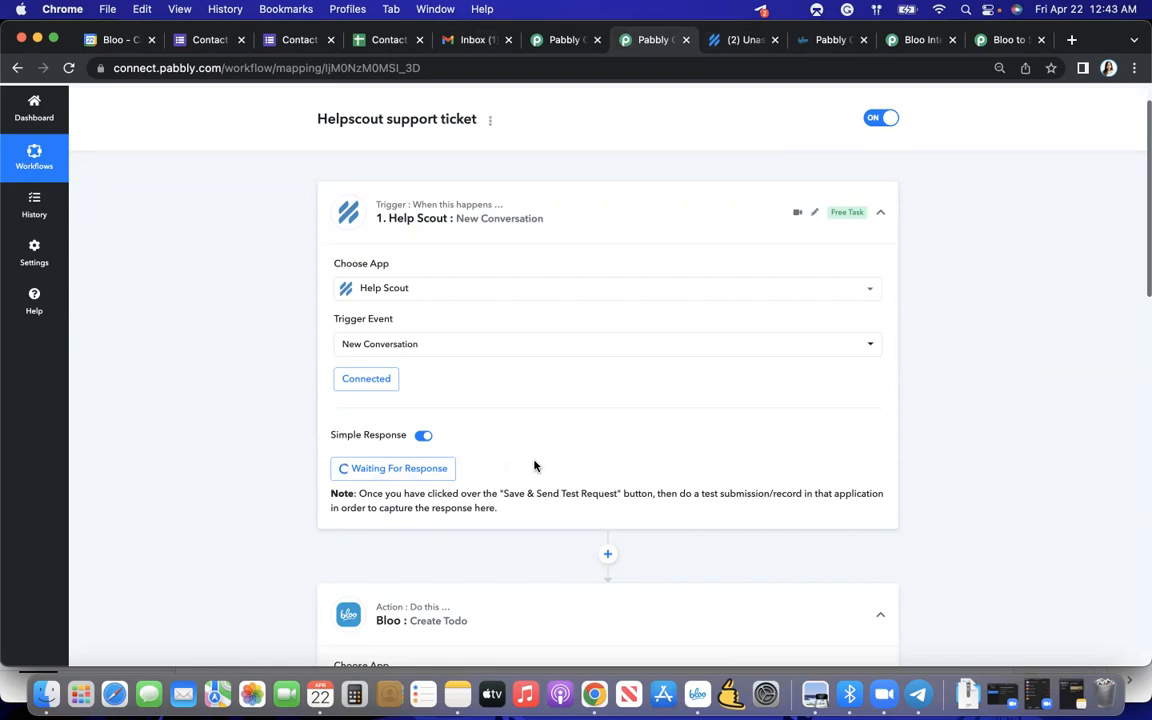
scroll(576, 375, down, 1)
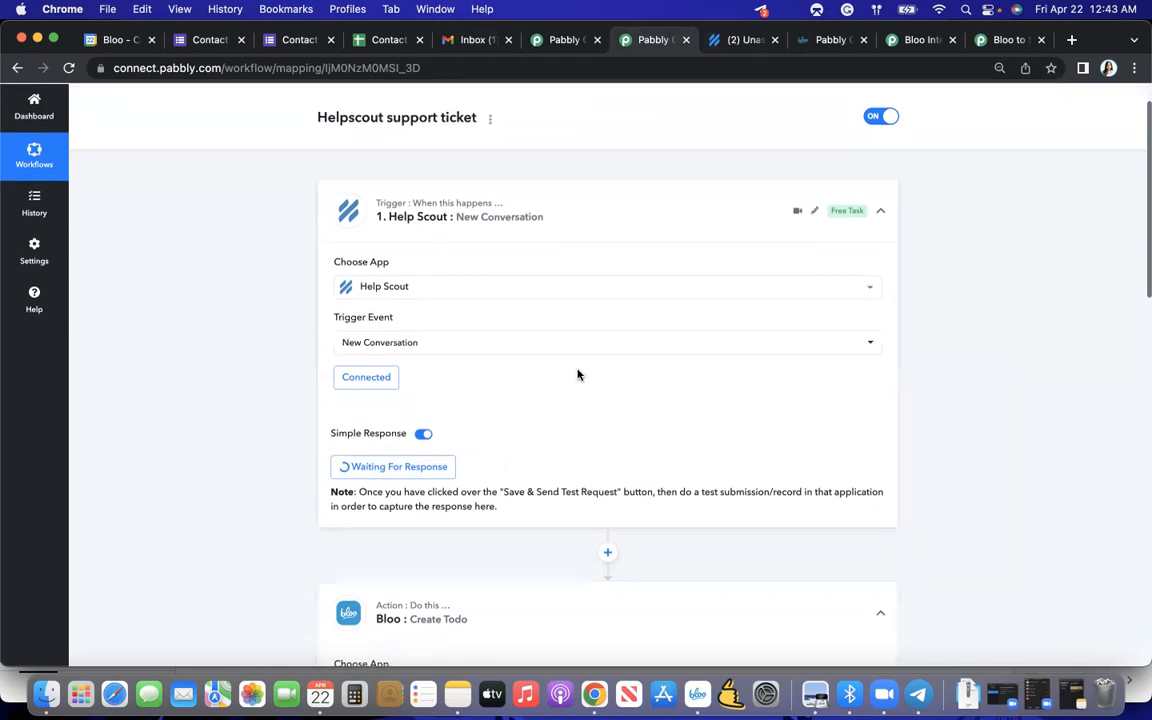
click(729, 44)
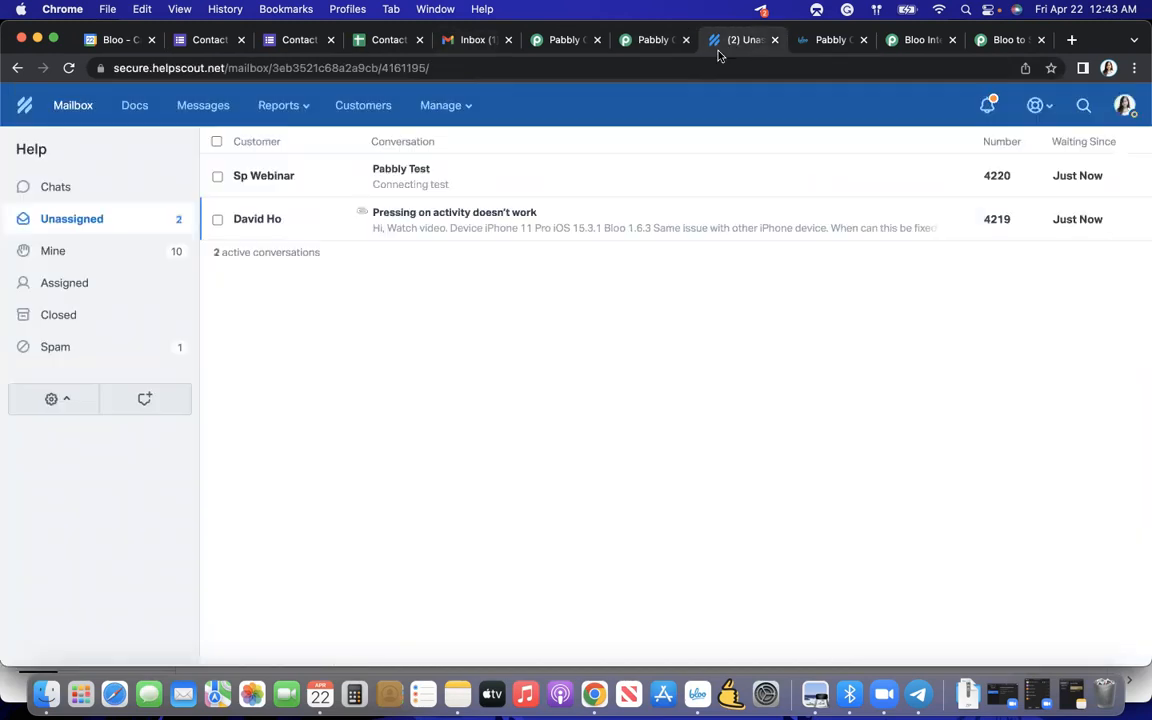
click(468, 177)
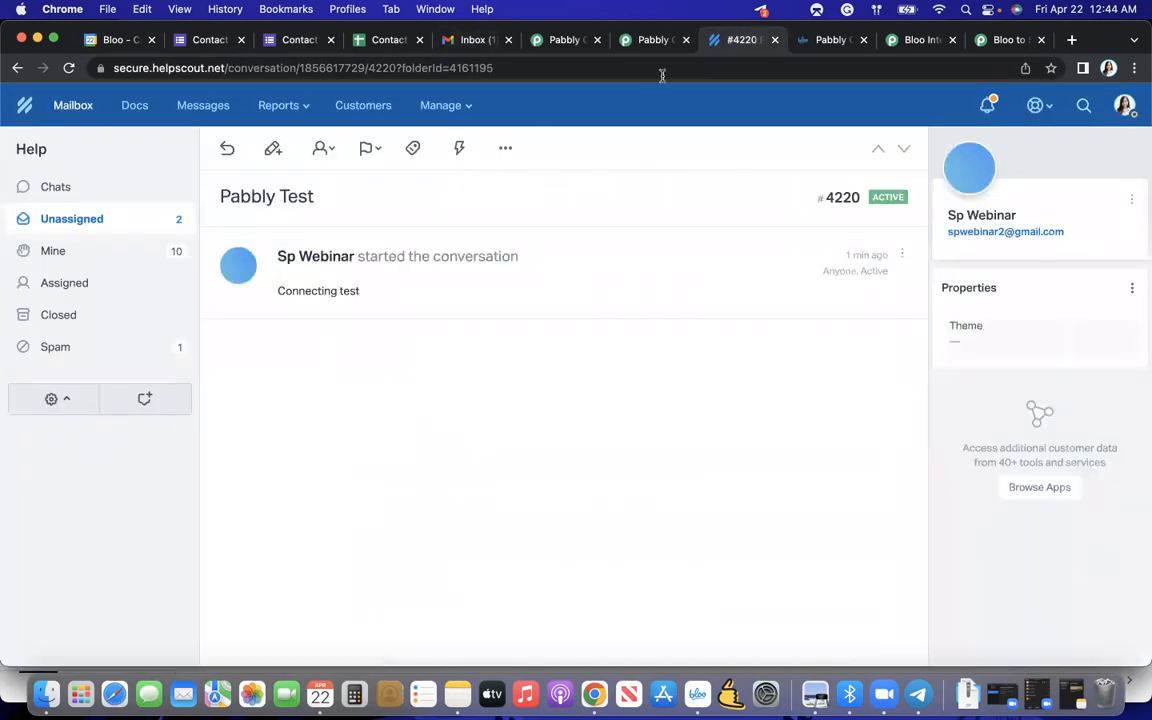
- Return to the Pabbly Connect workflow and review the response fields captured by the Help Scout trigger
click(655, 42)
scroll(617, 373, down, 5)
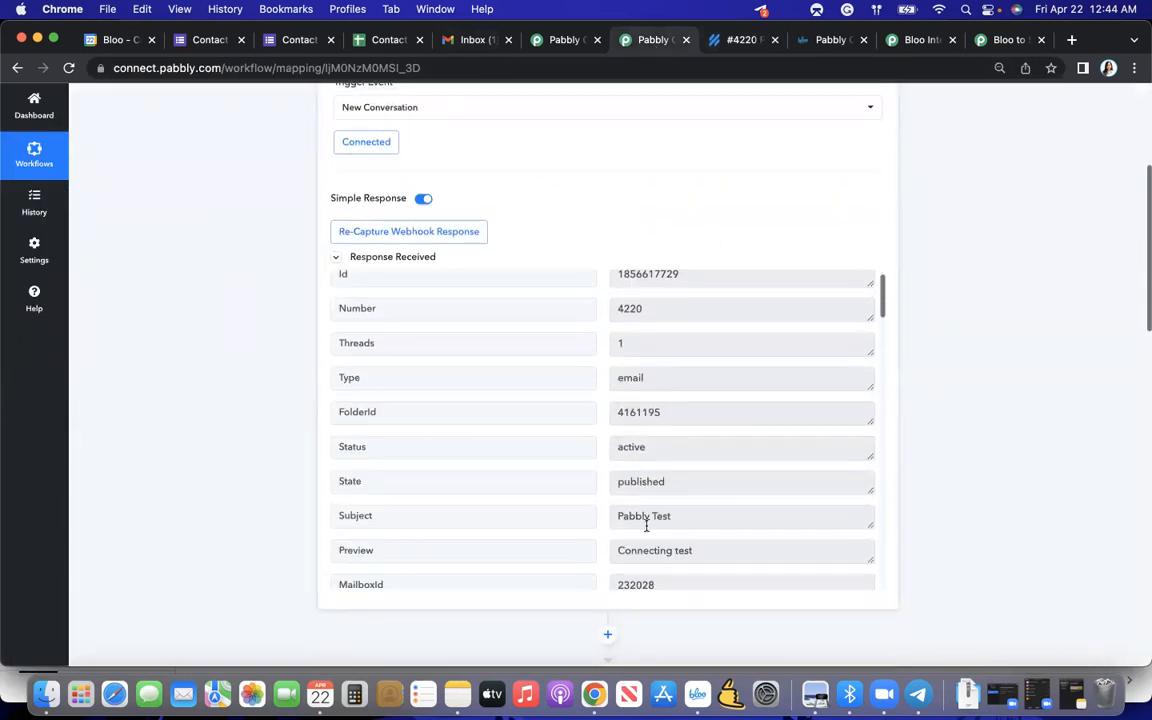
scroll(642, 526, down, 1)
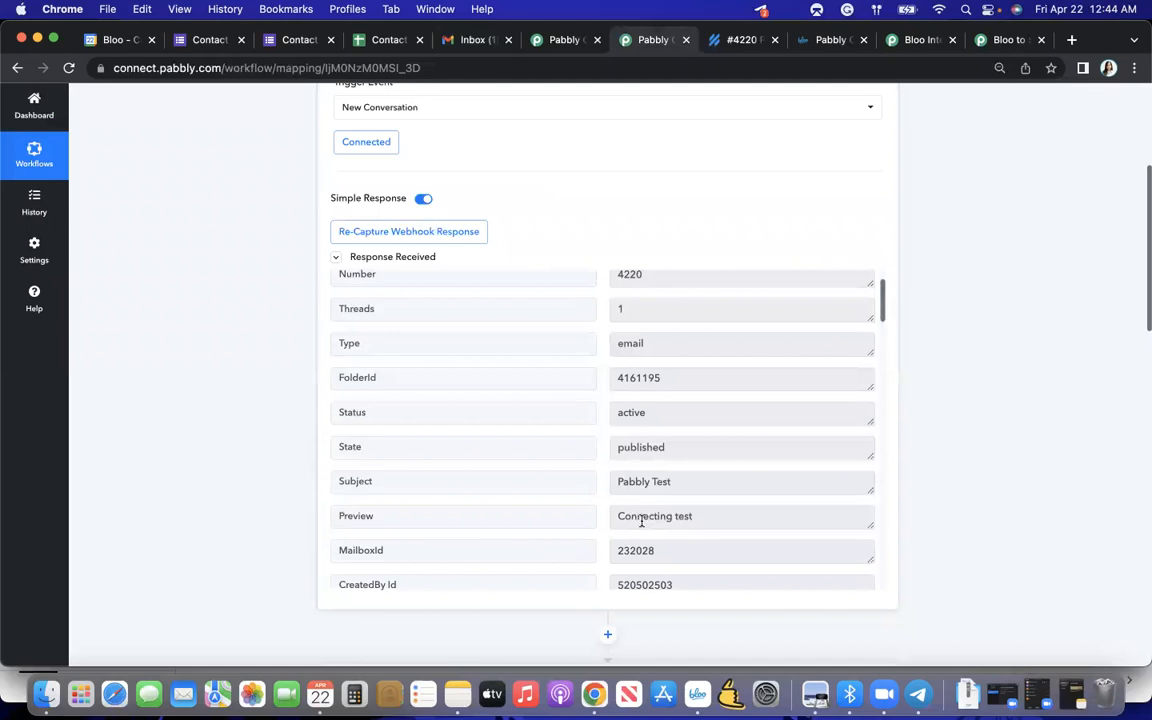
scroll(642, 521, down, 10)
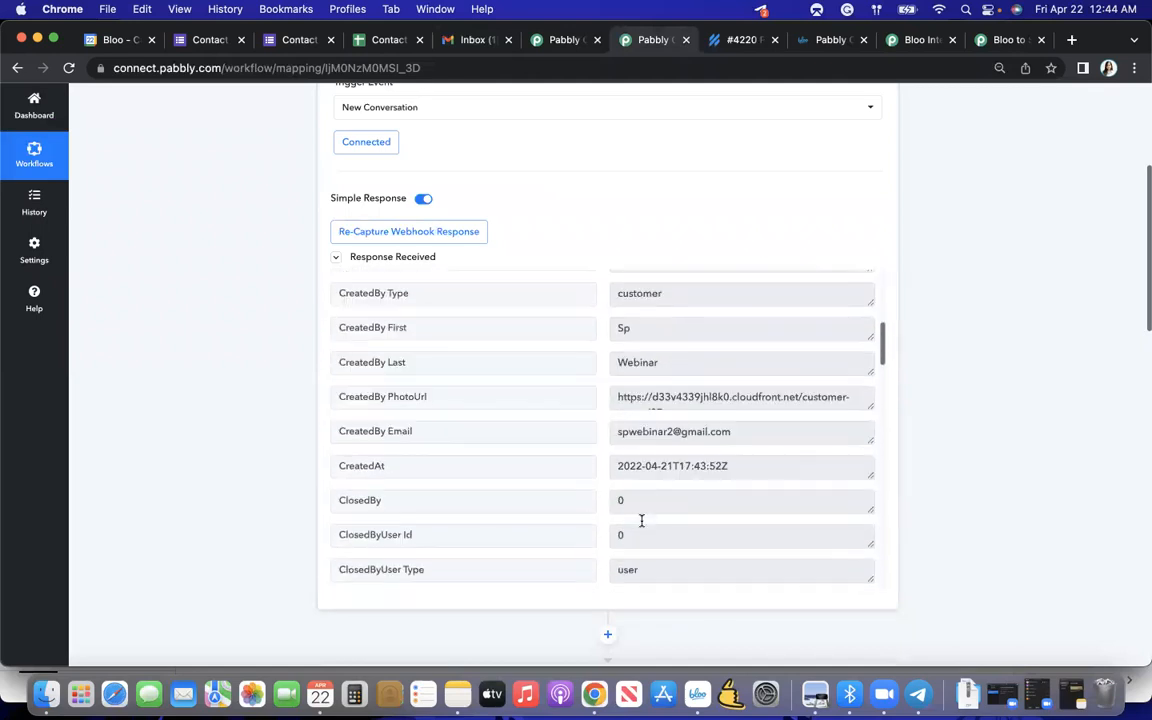
scroll(643, 519, down, 8)
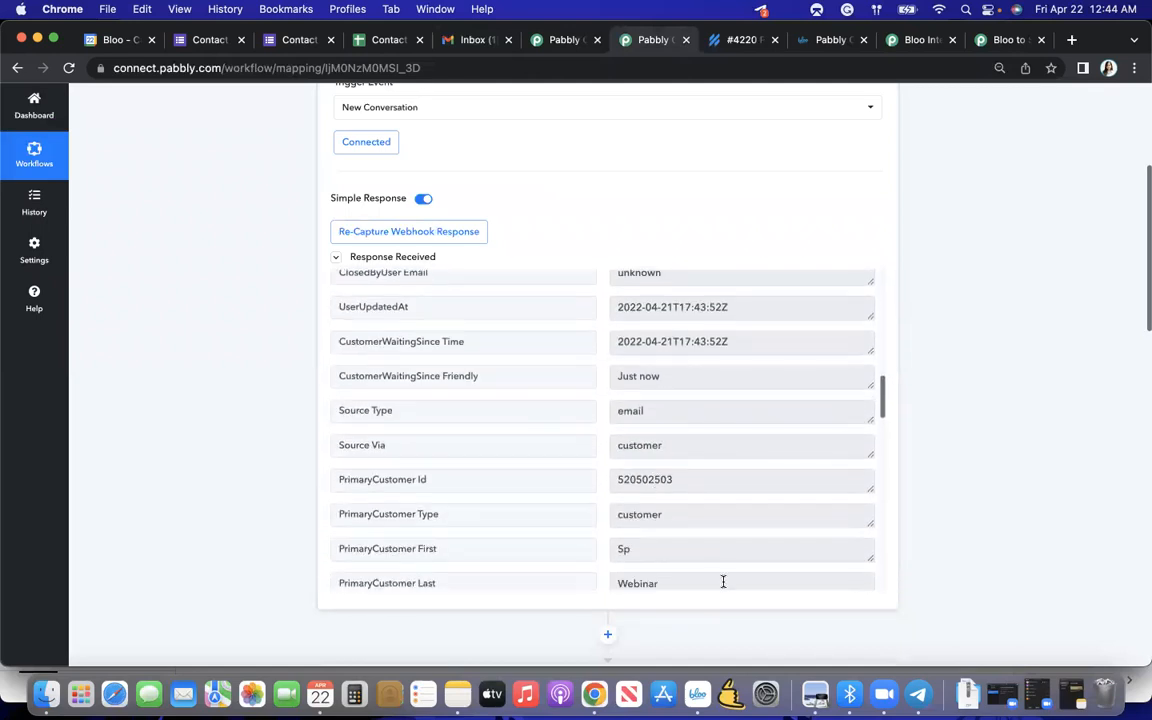
scroll(723, 581, down, 1)
scroll(745, 630, down, 6)
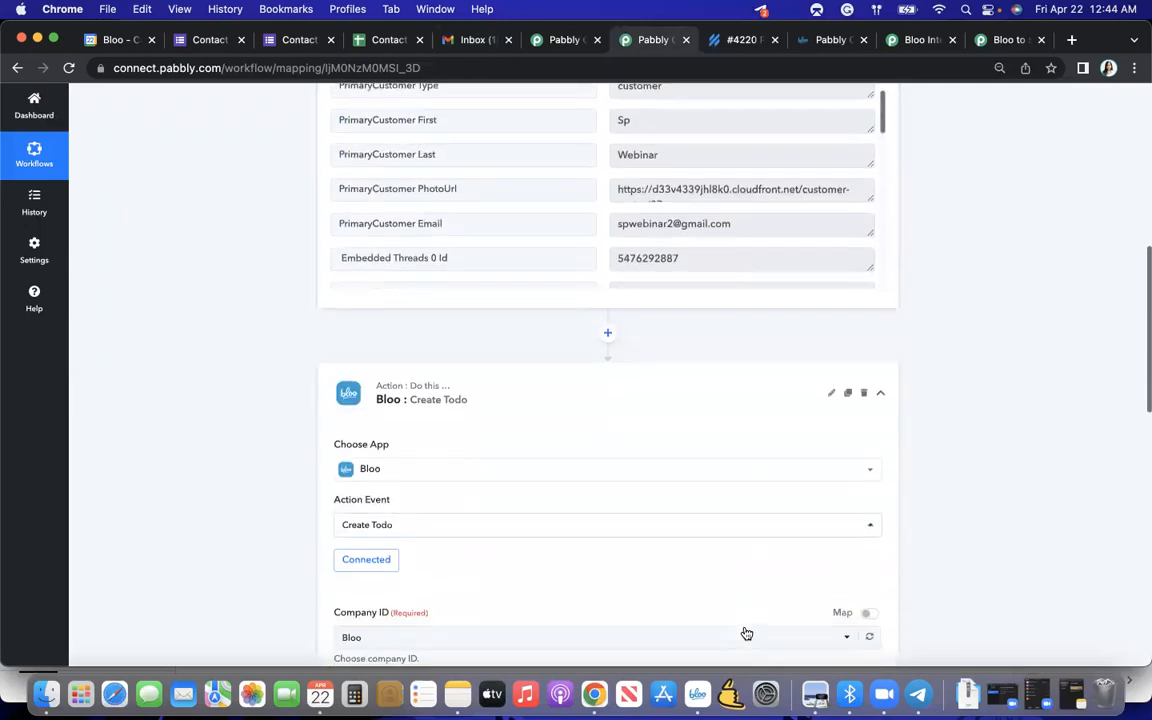
- Refresh the todolist options and try to map the Create Todo title to data from the Help Scout trigger
scroll(583, 547, down, 8)
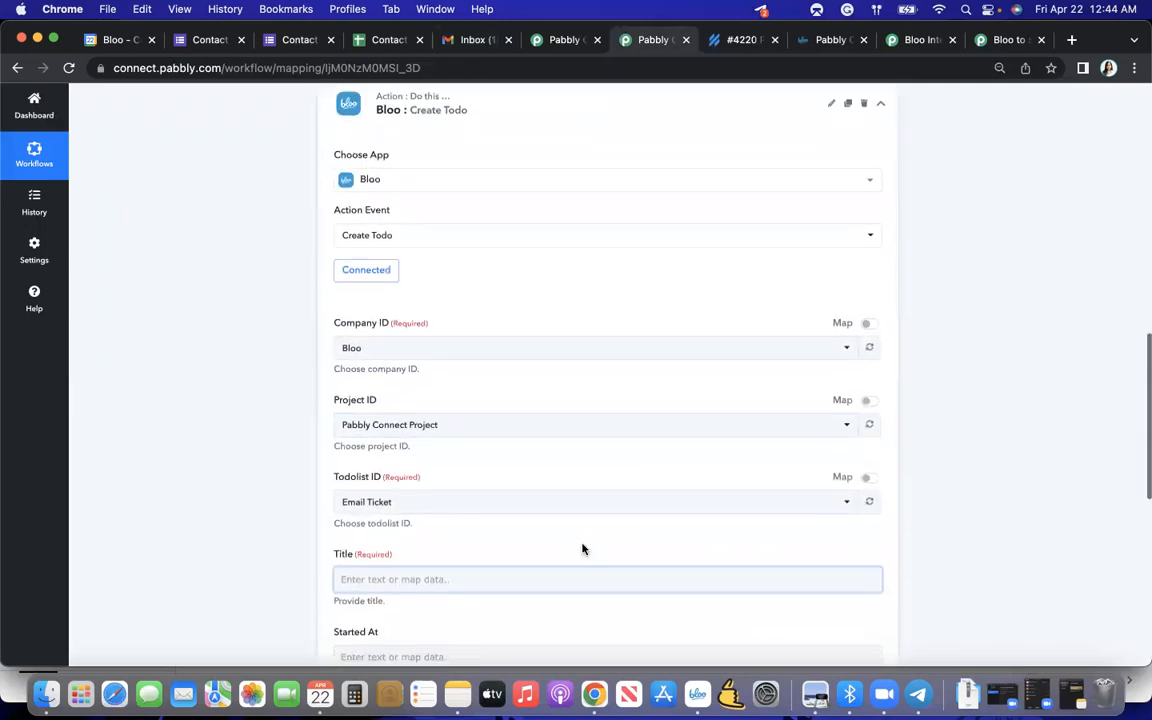
click(512, 476)
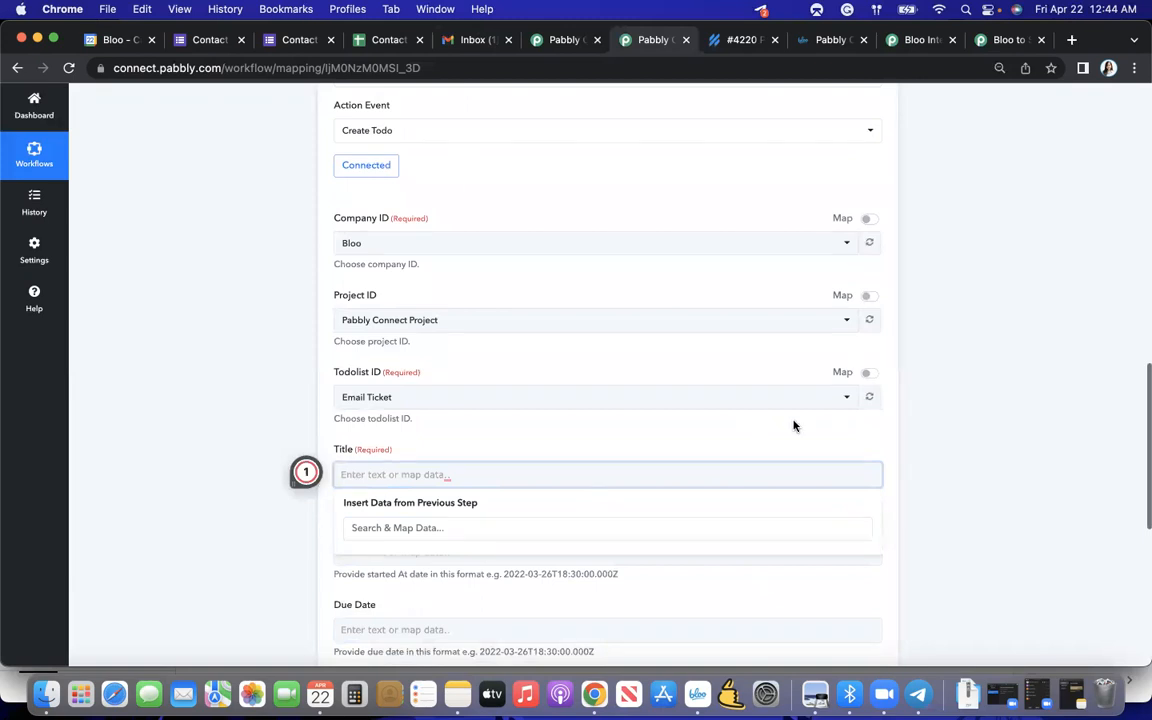
click(869, 397)
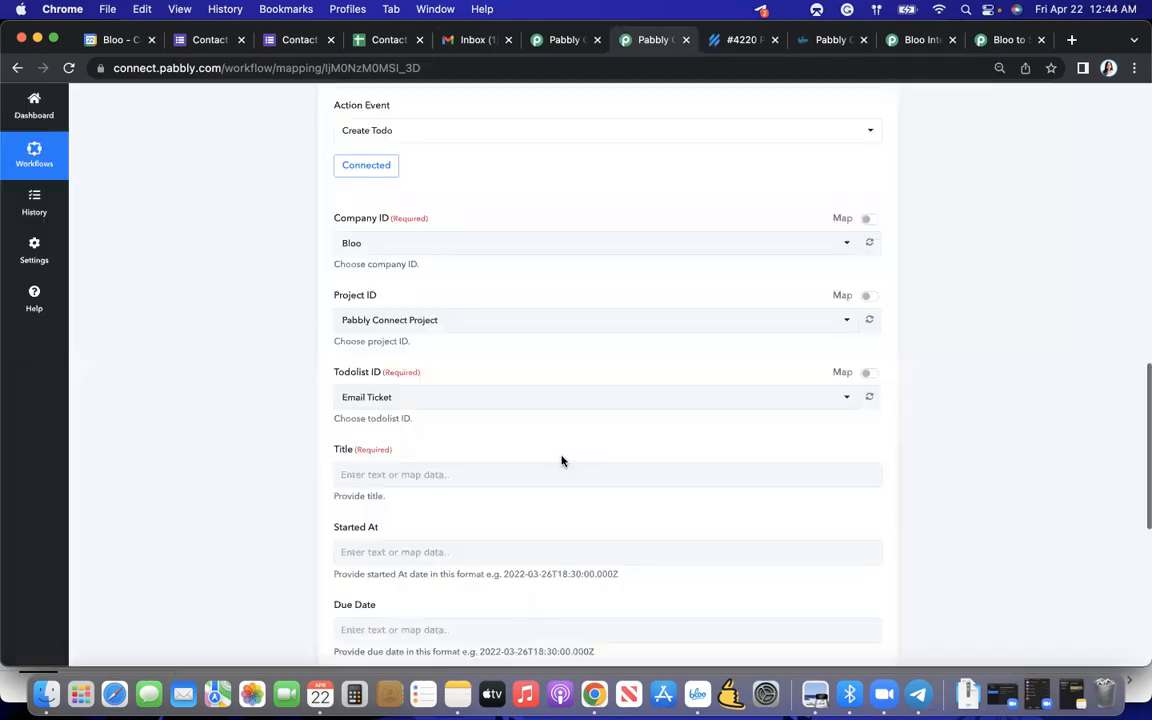
click(521, 484)
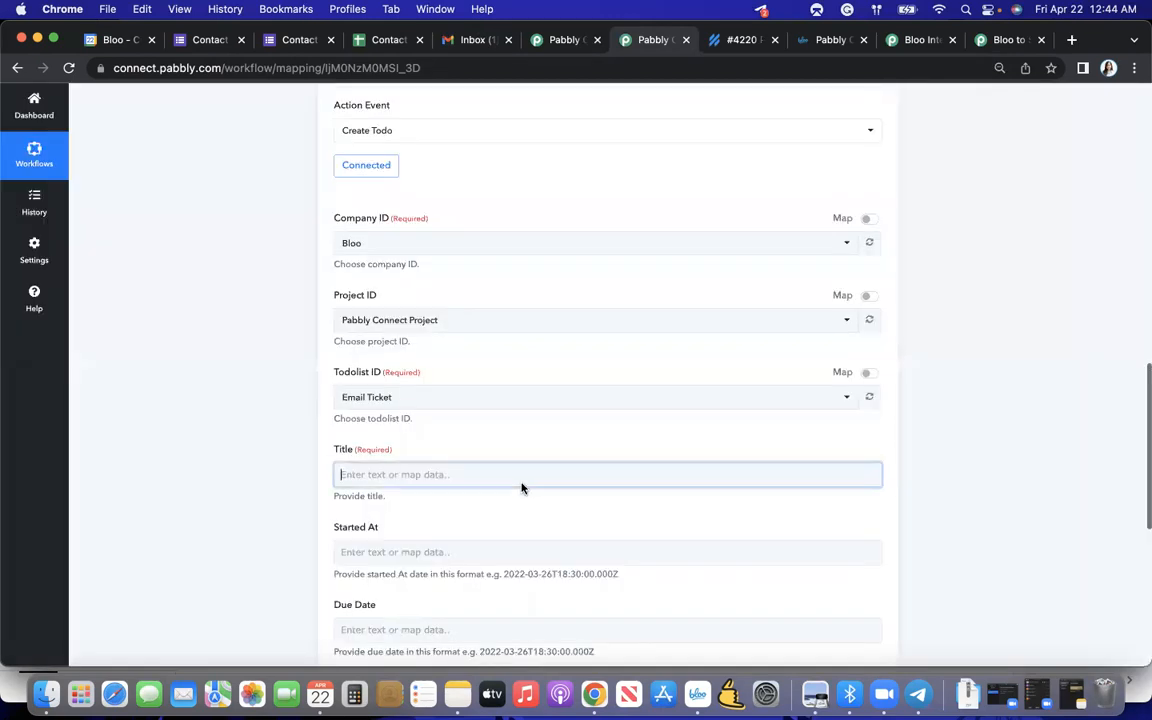
scroll(512, 519, down, 2)
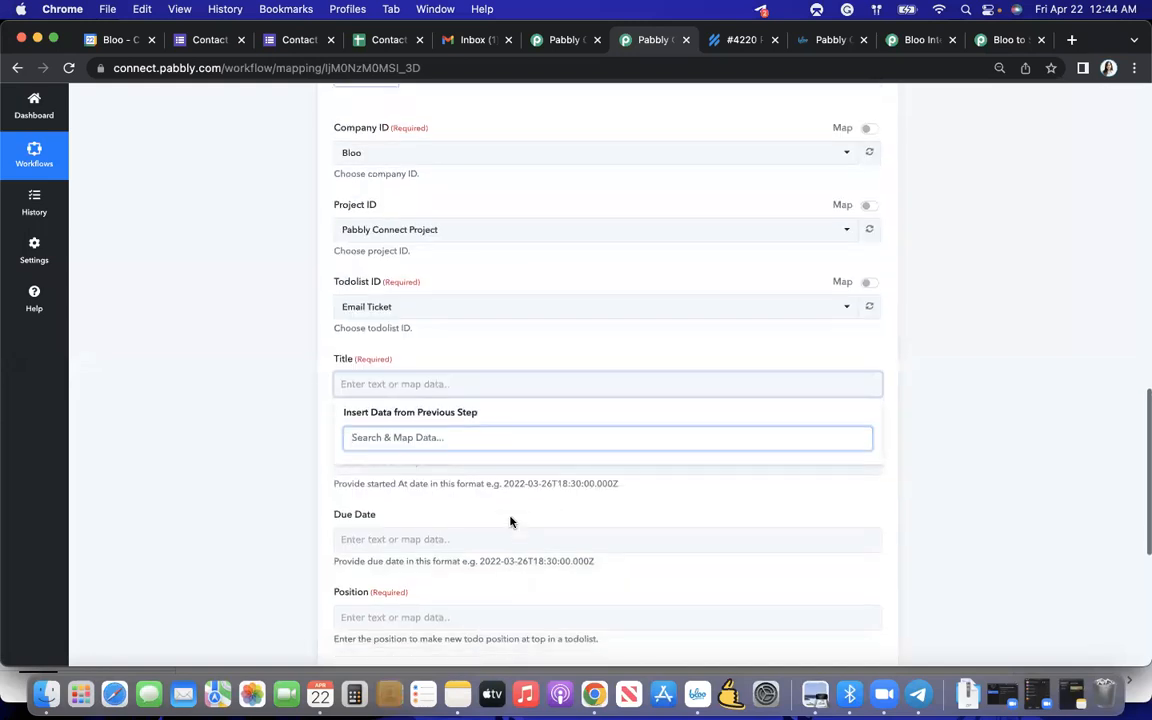
scroll(510, 520, up, 10)
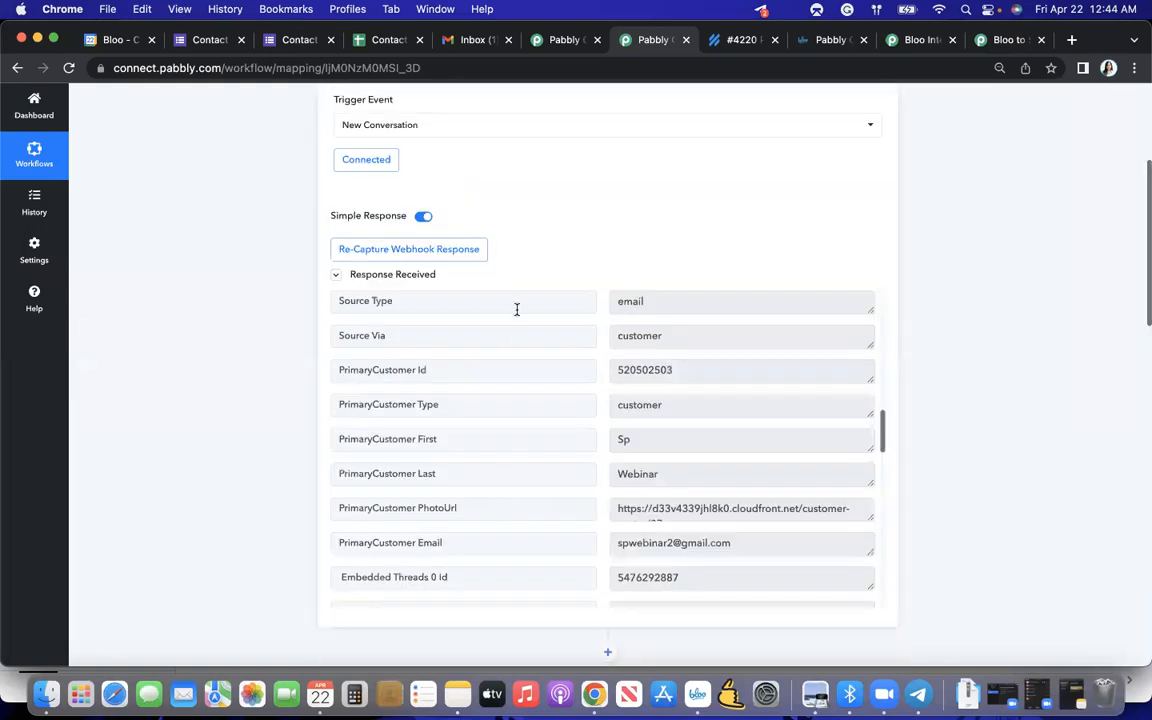
scroll(517, 309, down, 15)
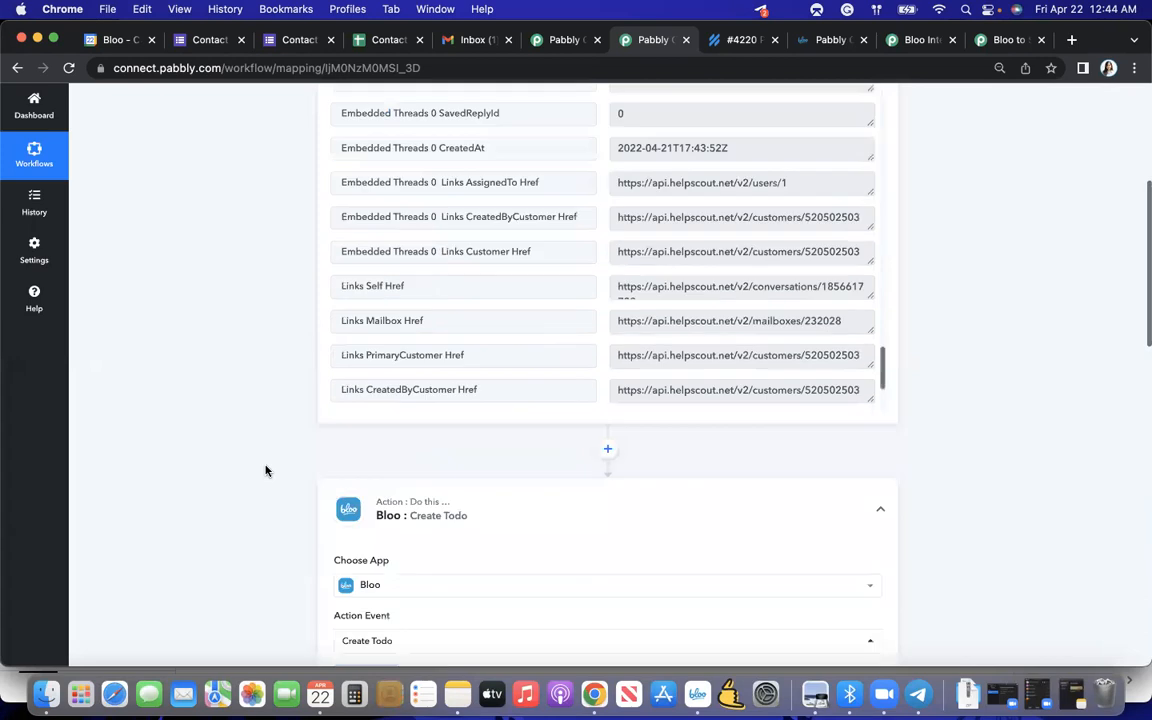
scroll(265, 470, down, 6)
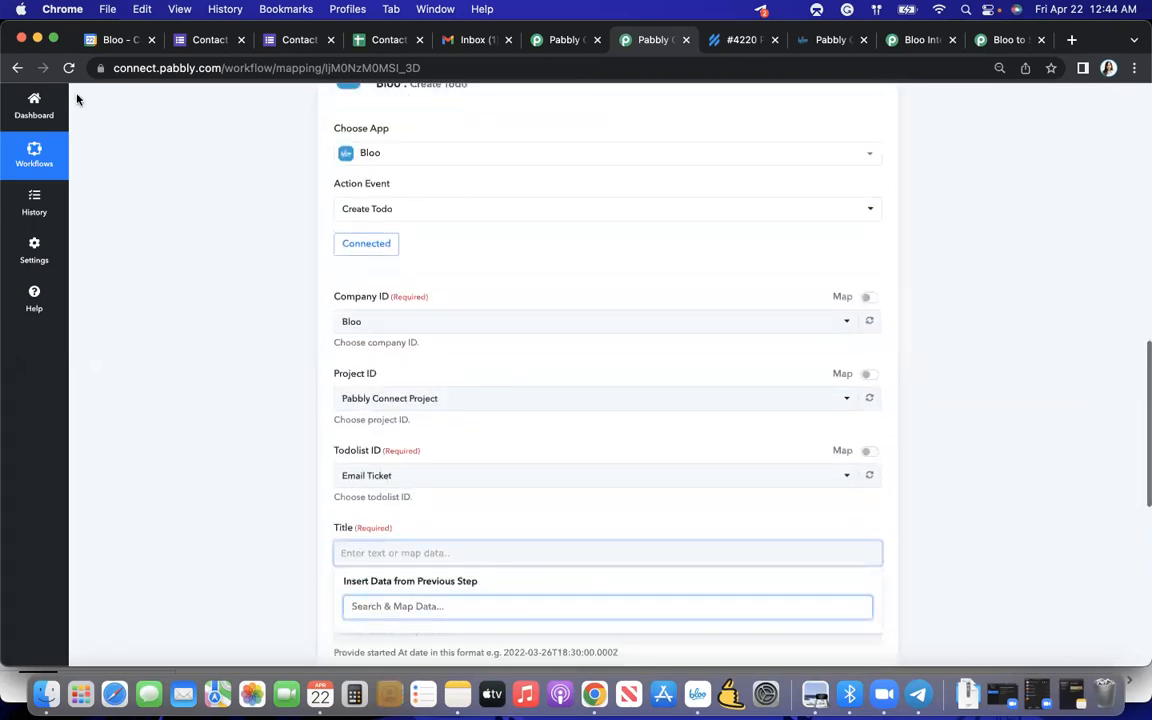
- Reload the workflow page, resend the Help Scout trigger's test request, and recapture its response
click(68, 67)
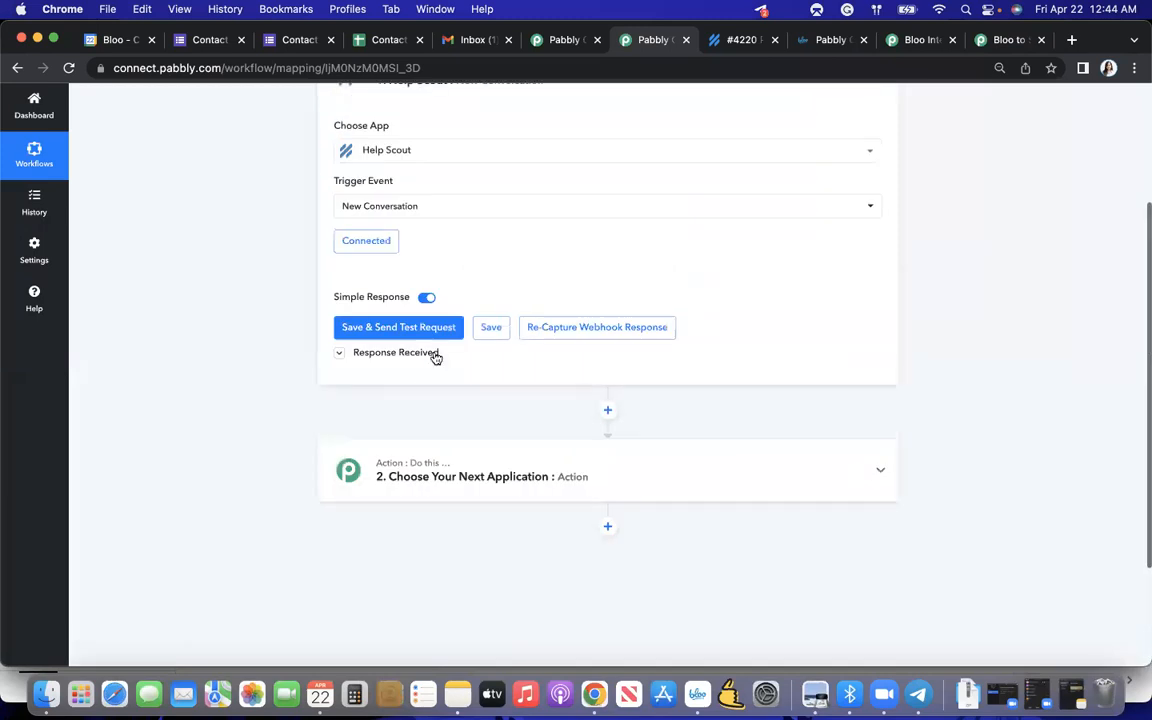
click(438, 330)
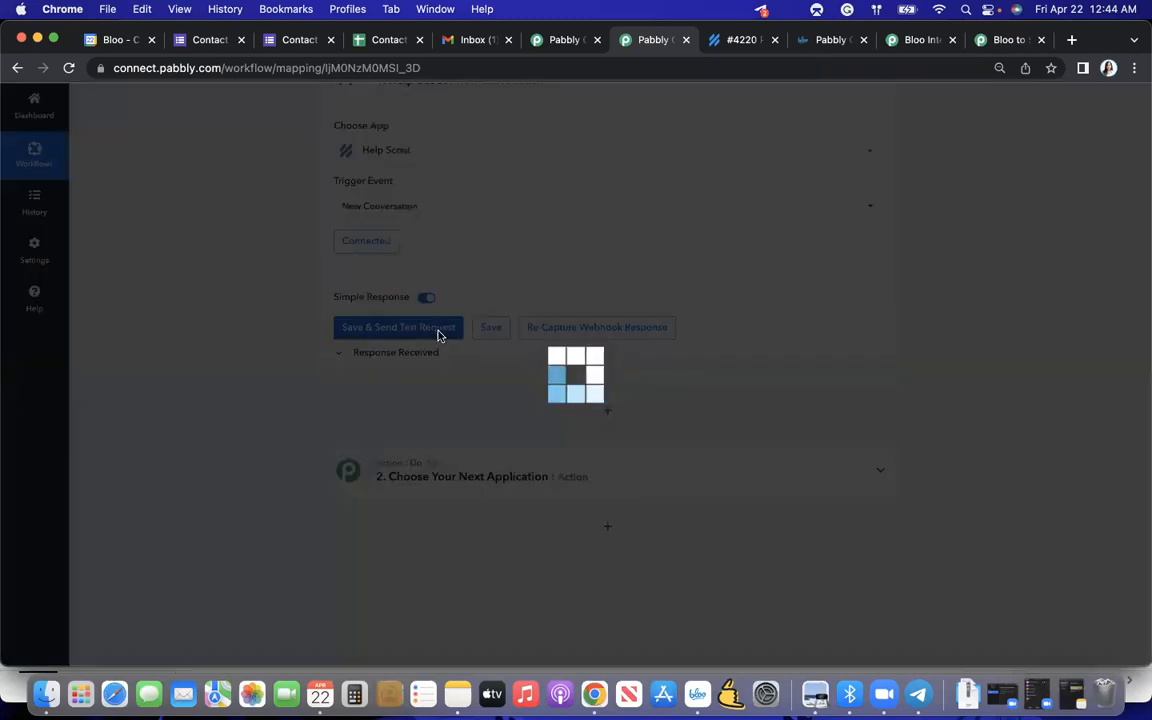
click(542, 474)
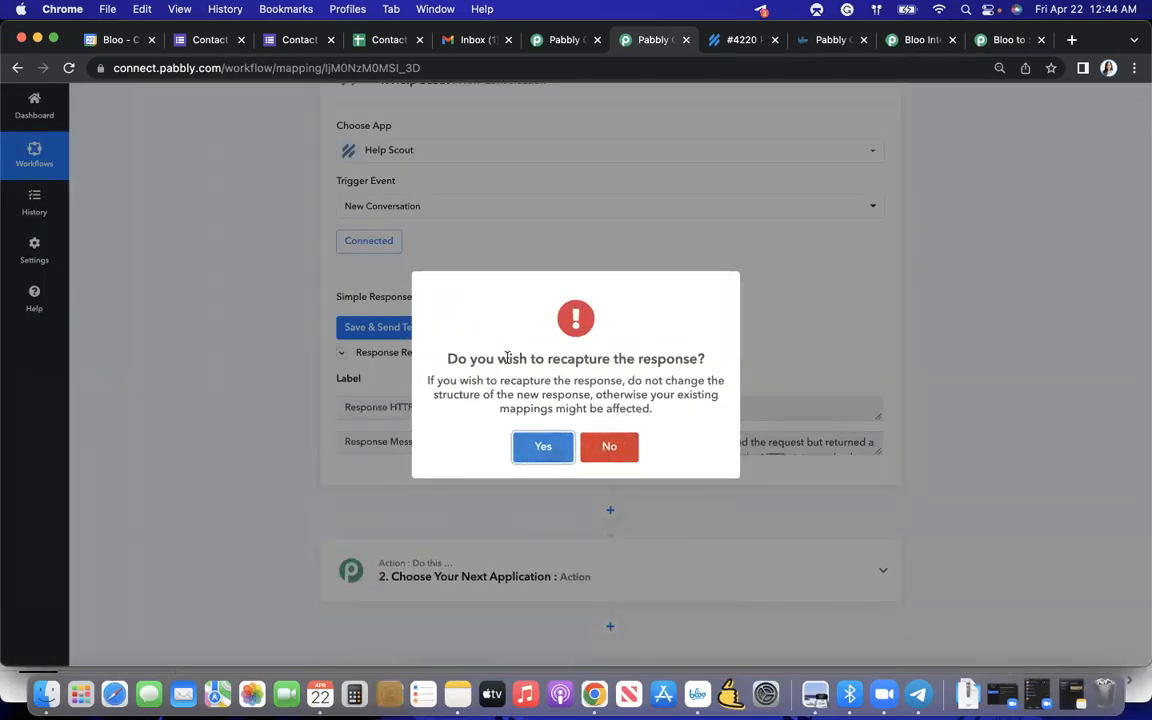
click(546, 447)
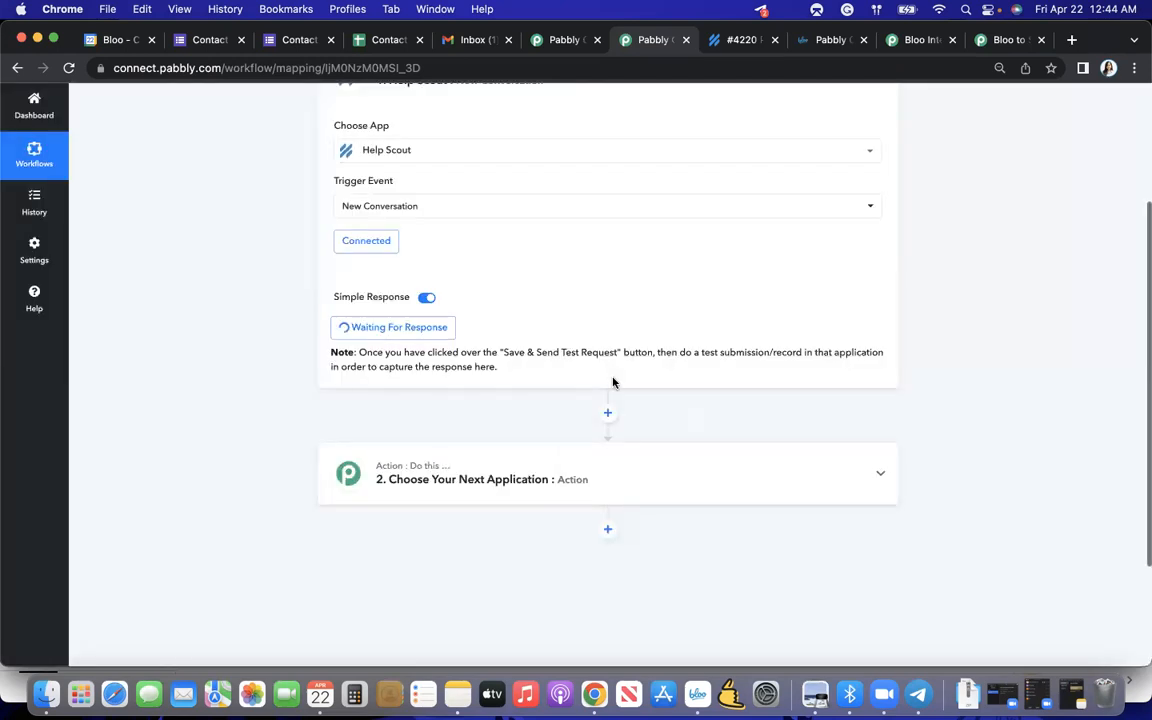
- Switch to Gmail and send the support address another email with subject "Pabbly Test Again" and a short test body
click(475, 42)
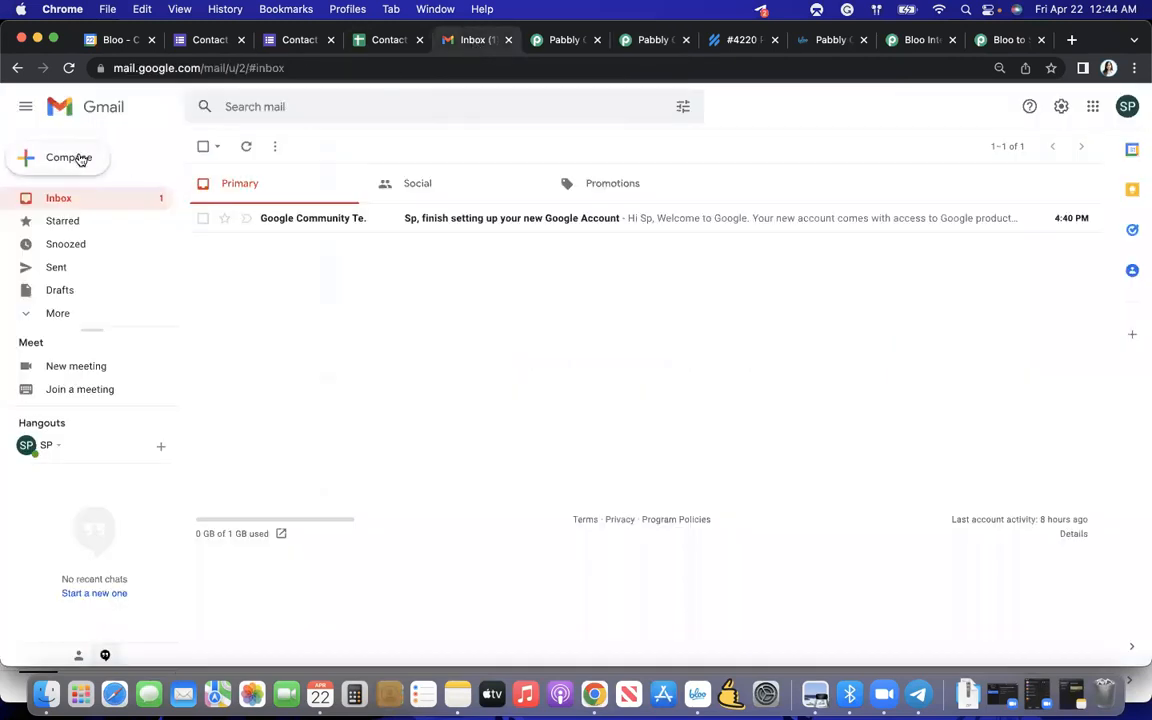
click(78, 159)
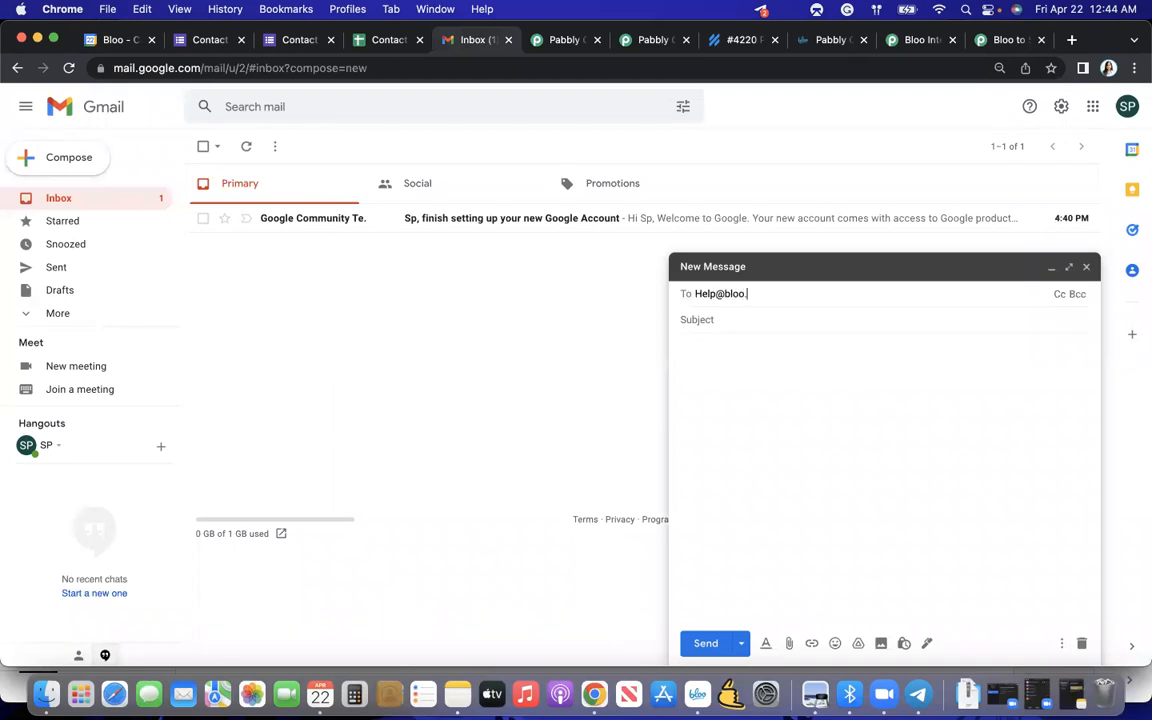
click(733, 320)
text(P)
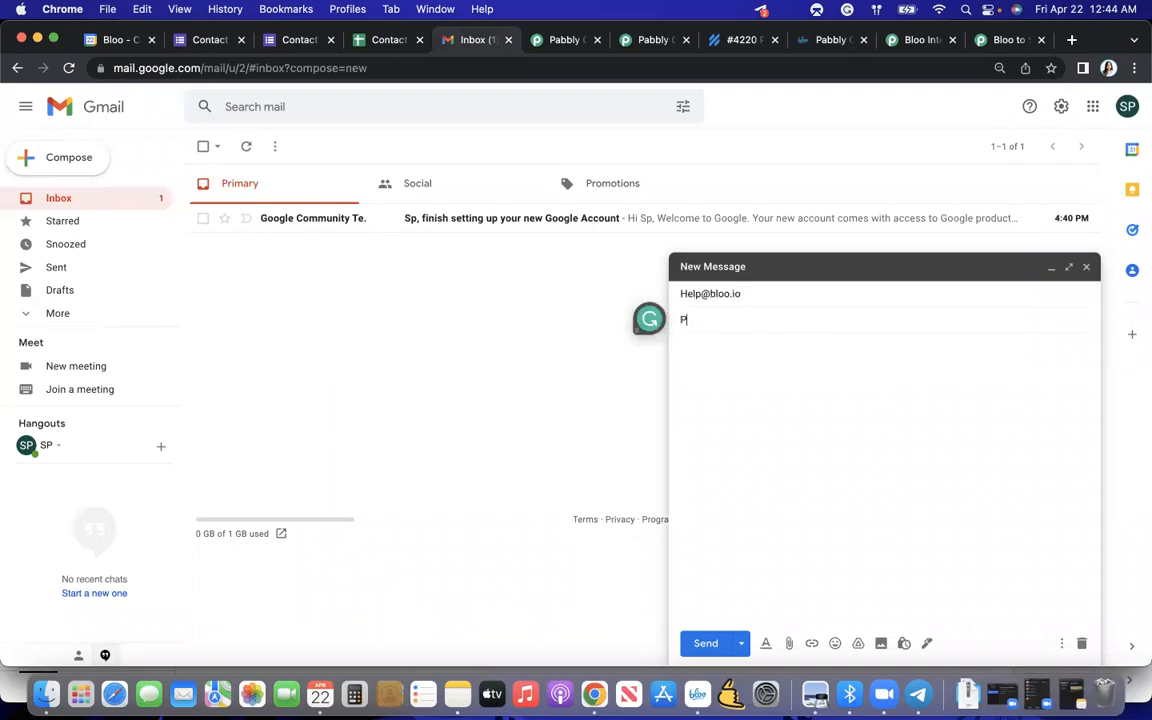
text(abbly Test Again)
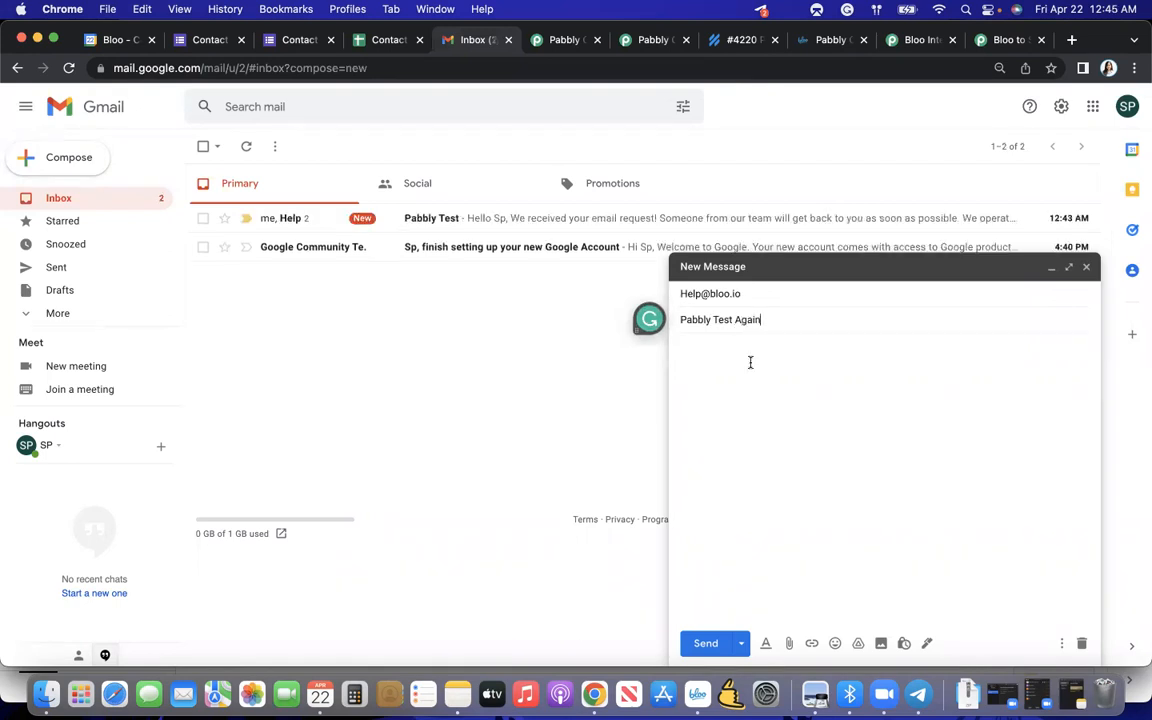
click(766, 408)
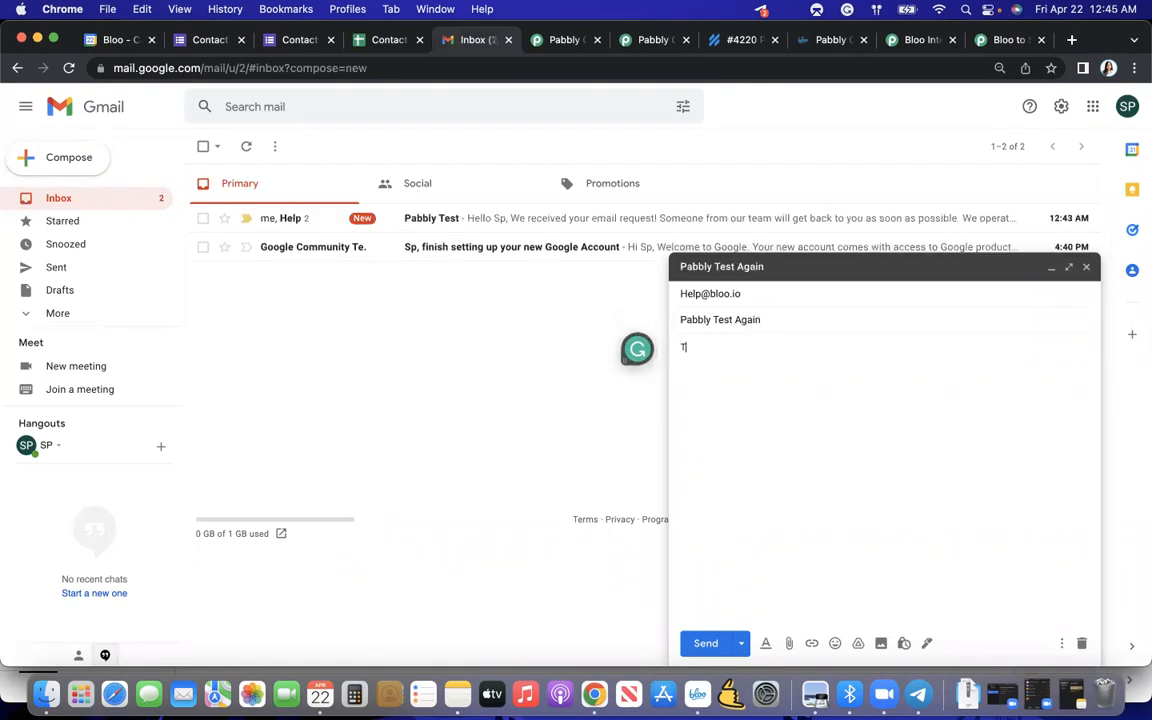
text(TES)
key(BackSpace)
click(713, 645)
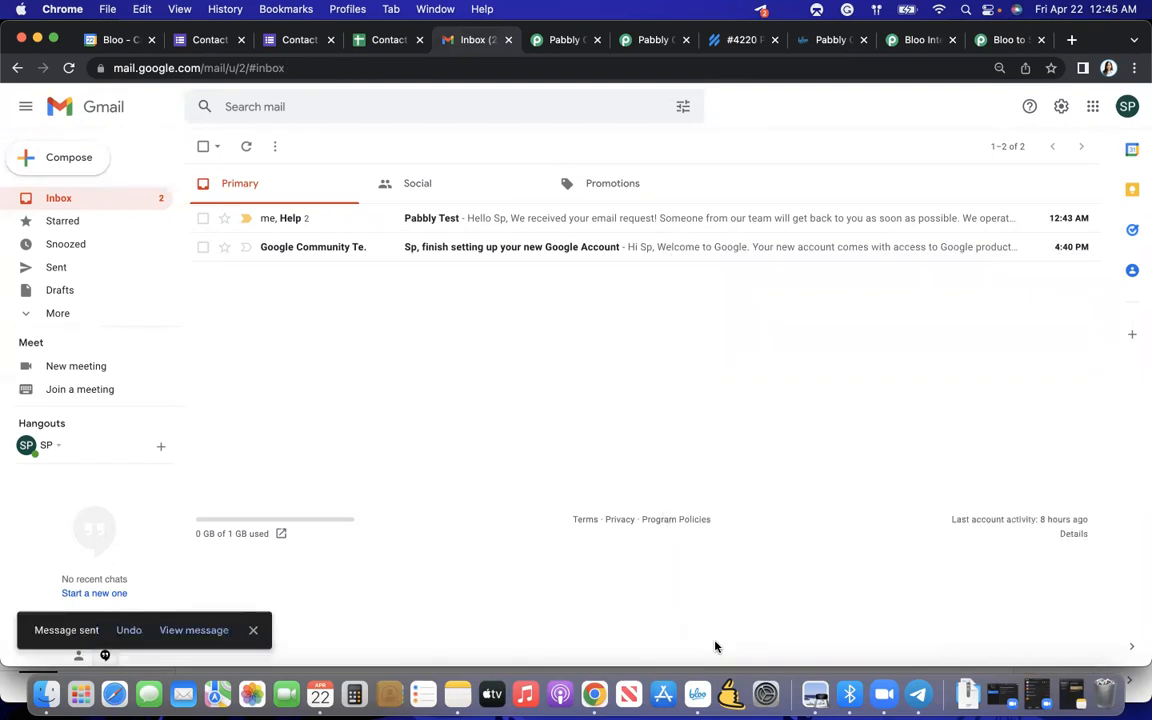
- Switch to Help Scout and reload the unassigned mailbox to look for the second test email
click(720, 42)
click(162, 224)
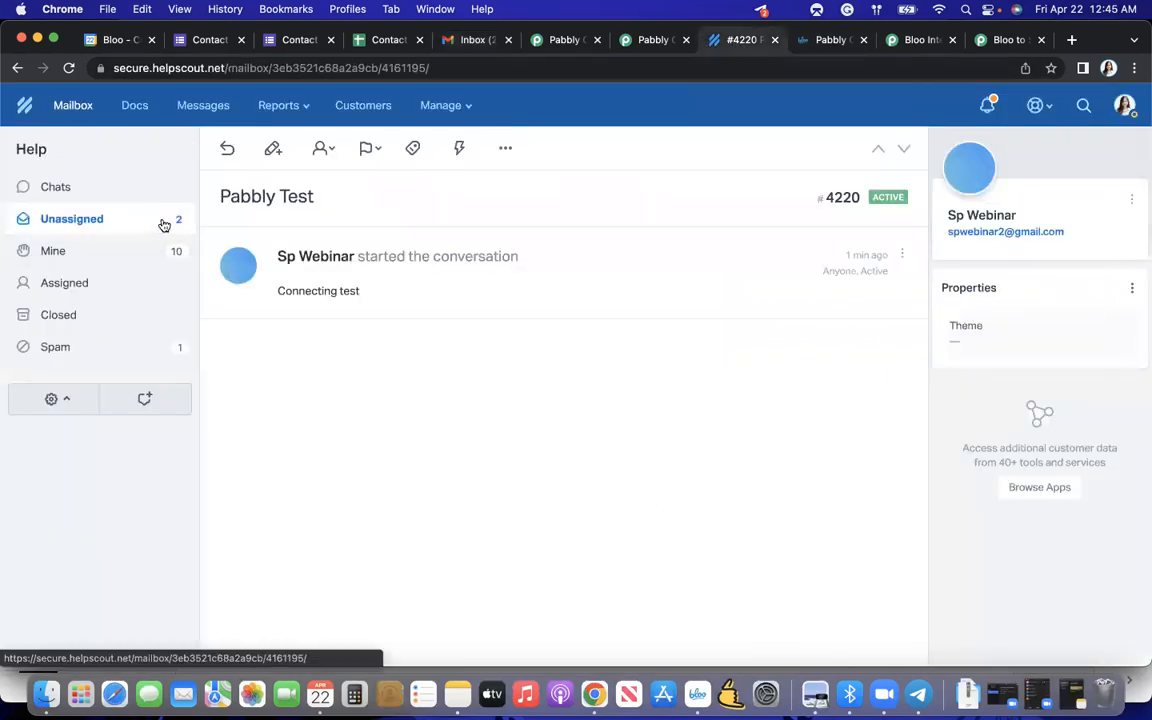
click(357, 67)
key(Return)
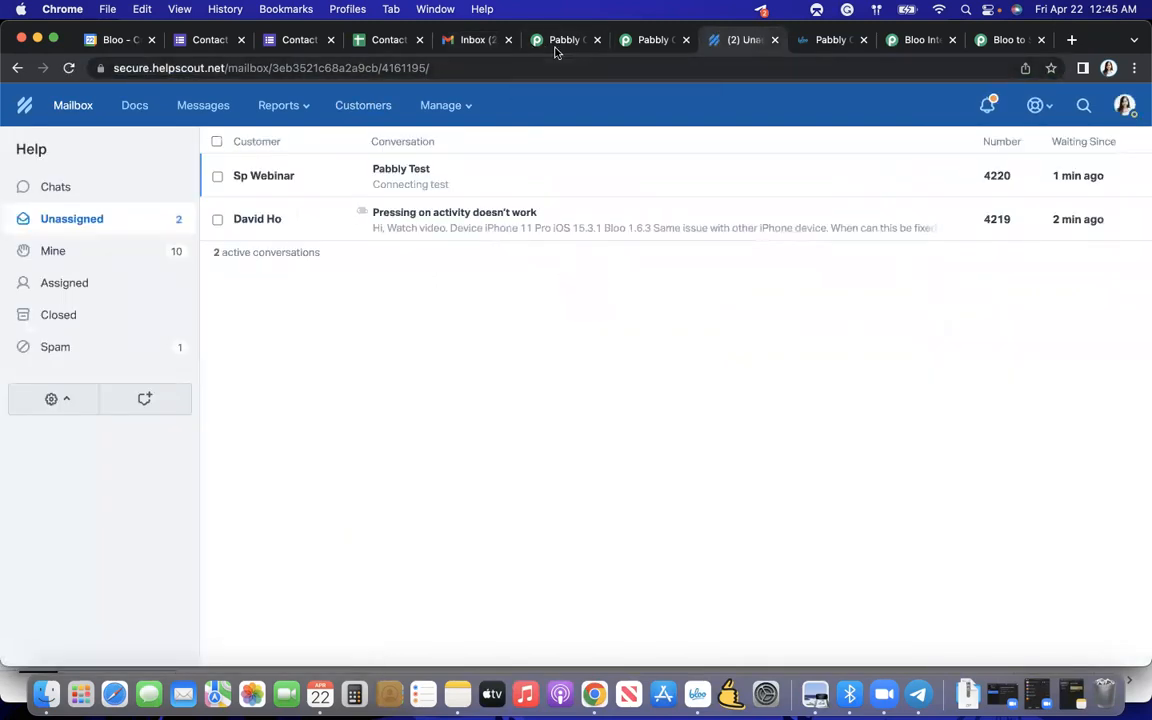
- Return to the Helpscout support ticket workflow in Pabbly Connect and check the trigger's response status
click(548, 45)
click(632, 45)
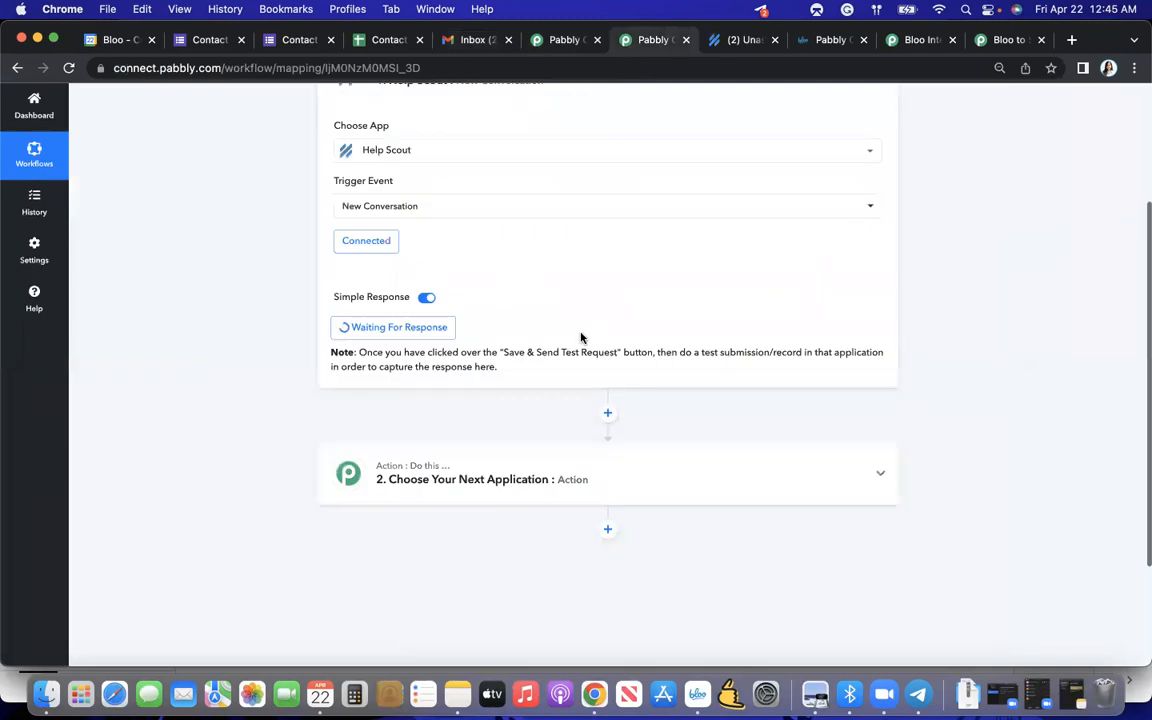
scroll(578, 337, down, 2)
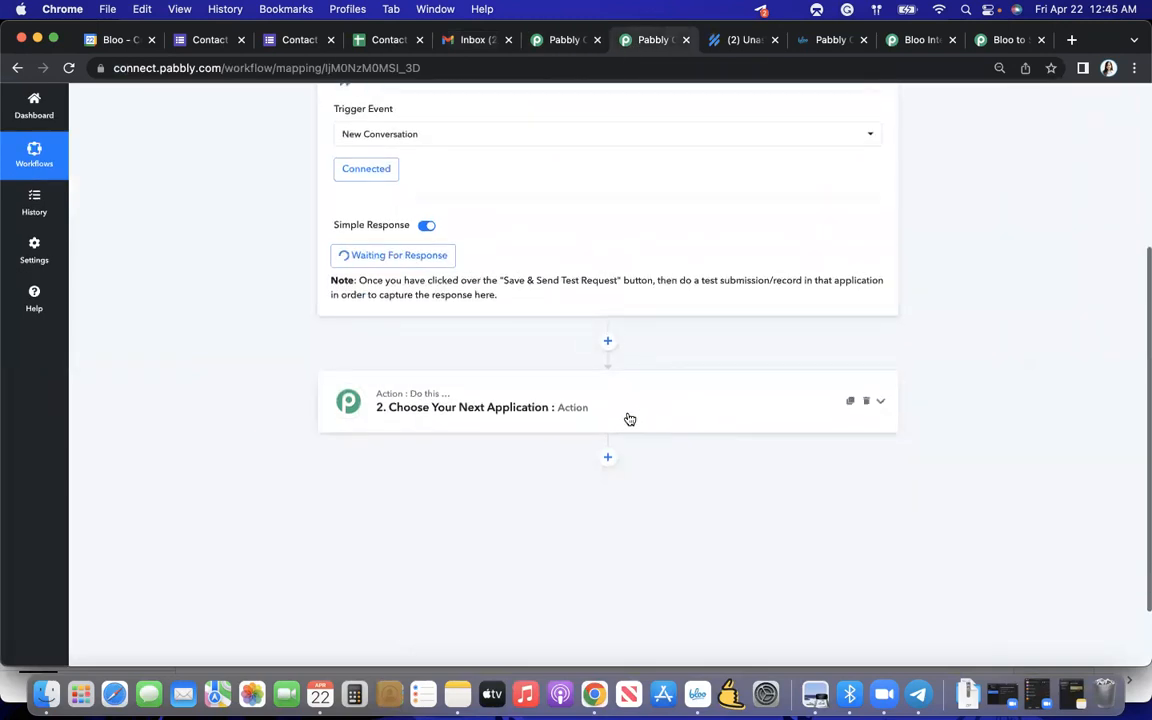
scroll(629, 419, up, 1)
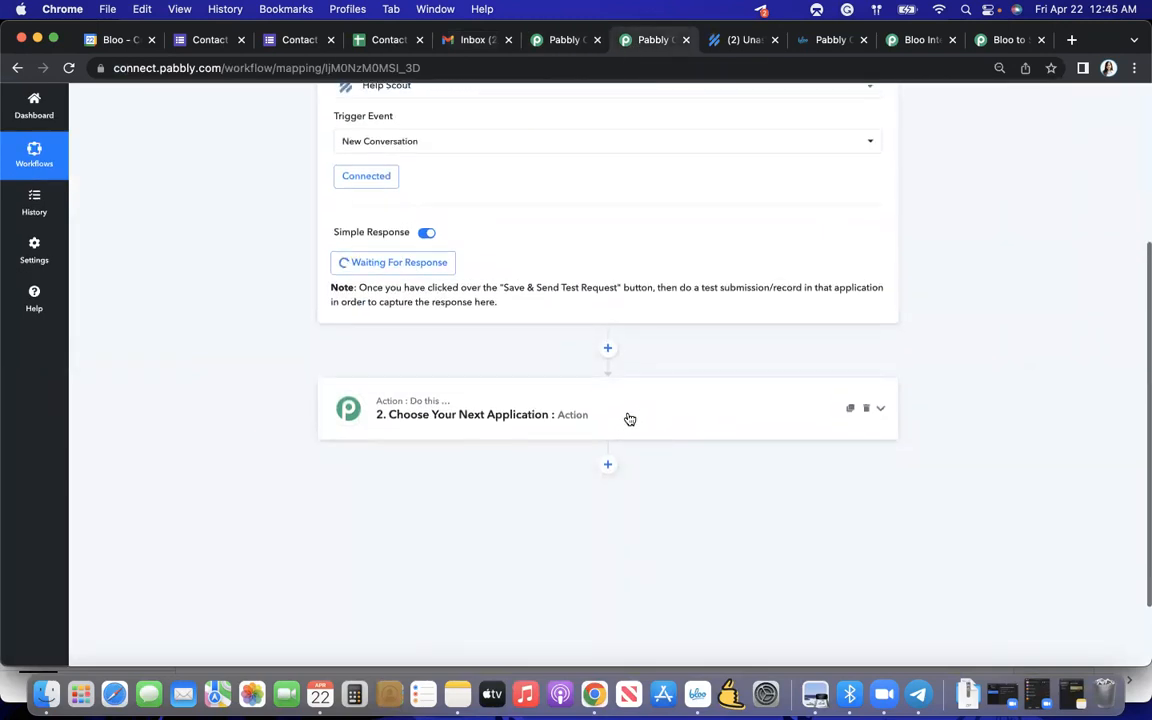
- Open the "Pabbly Test Again" conversation in Help Scout, and return to Pabbly Connect to examine the trigger's response data
scroll(629, 419, down, 1)
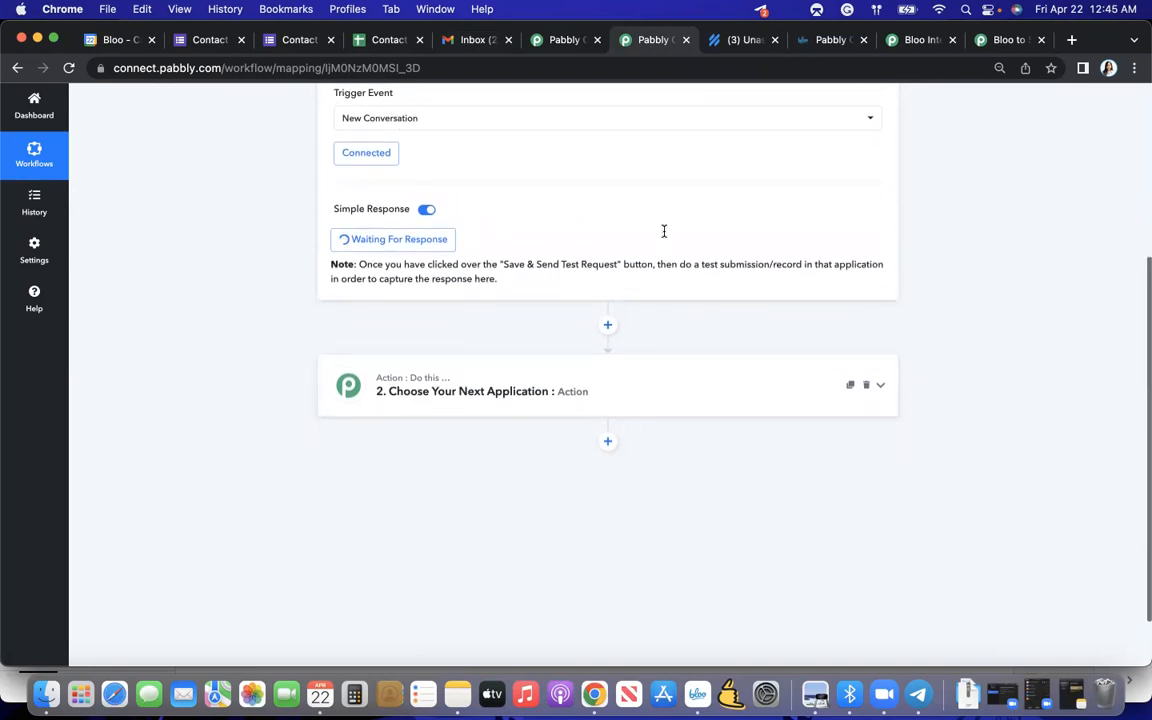
click(743, 40)
click(534, 180)
click(635, 48)
scroll(606, 222, up, 1)
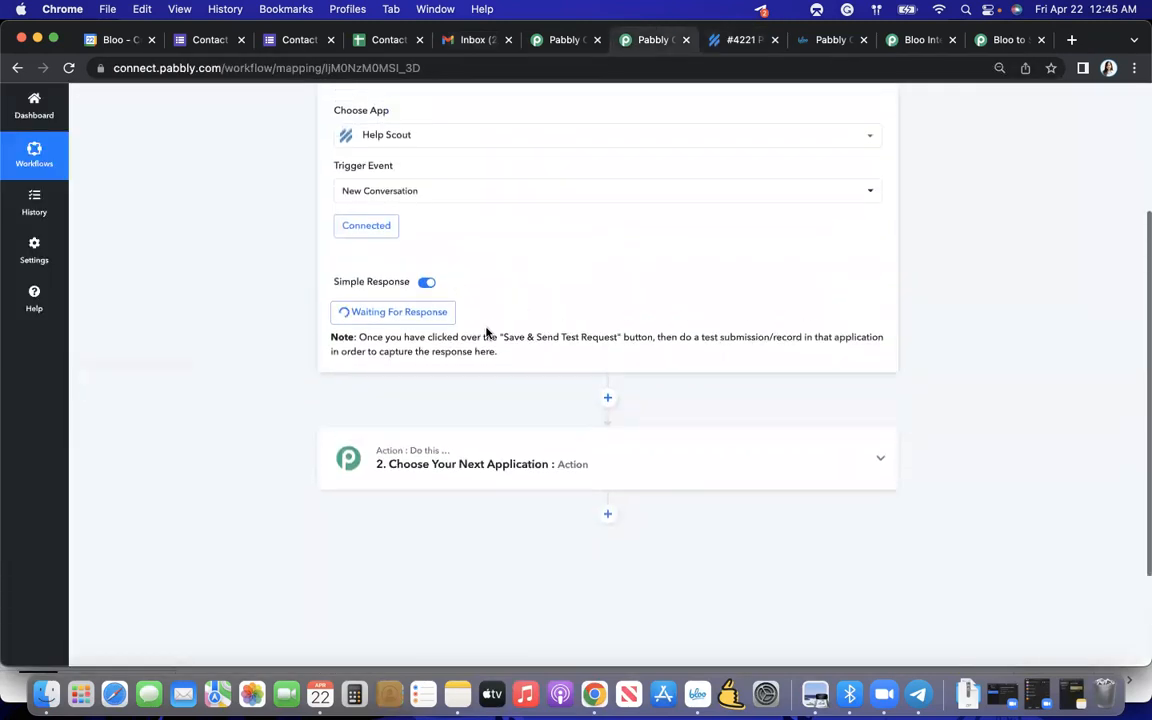
scroll(636, 478, down, 4)
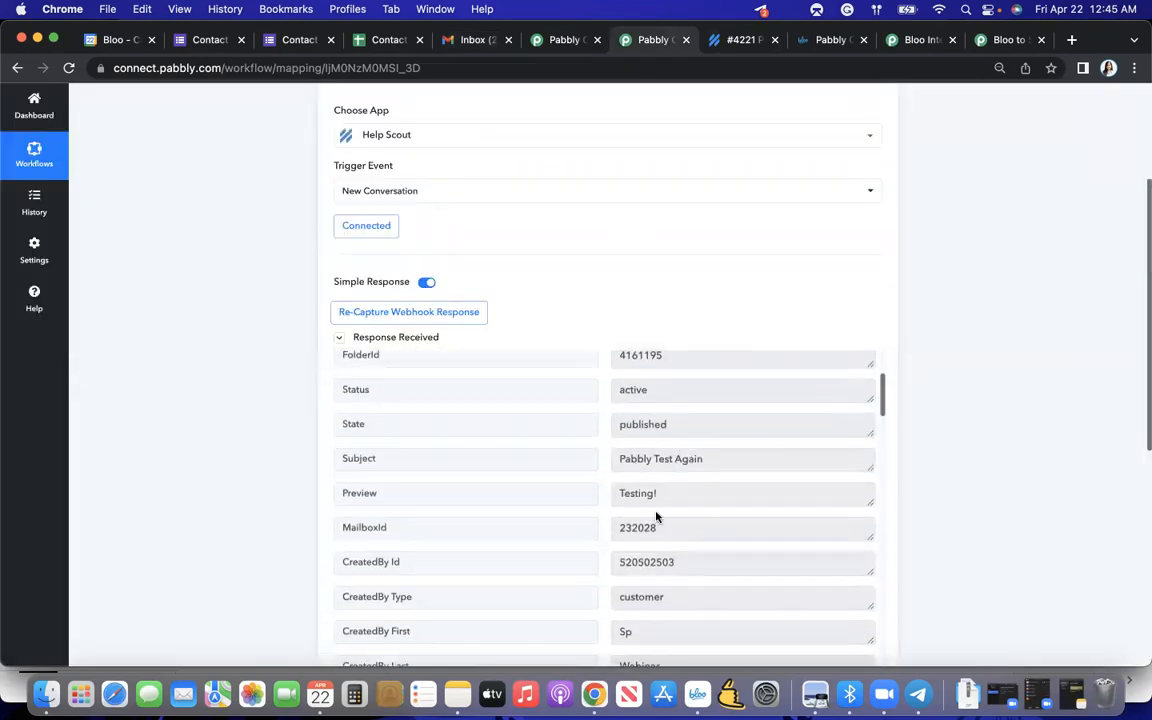
scroll(726, 344, down, 5)
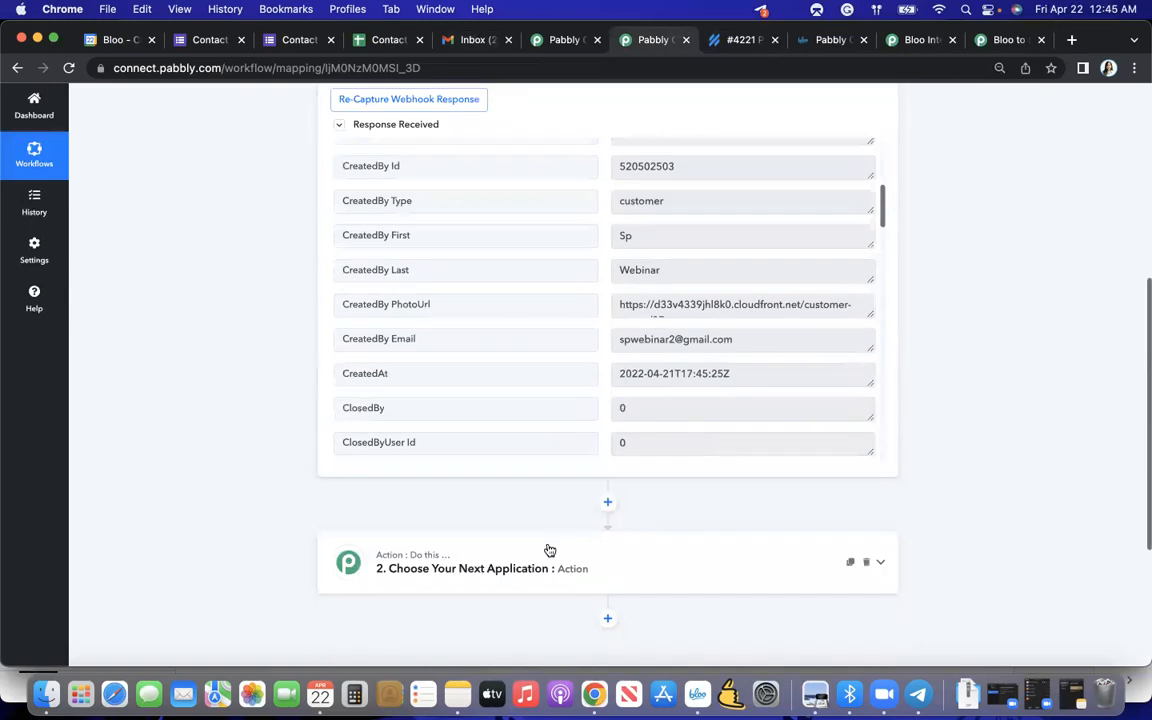
- Set the workflow's second step to Bloo with the Create Todo event and connect it through the existing Bloo connection
click(548, 556)
click(419, 395)
text(Bloo)
click(362, 468)
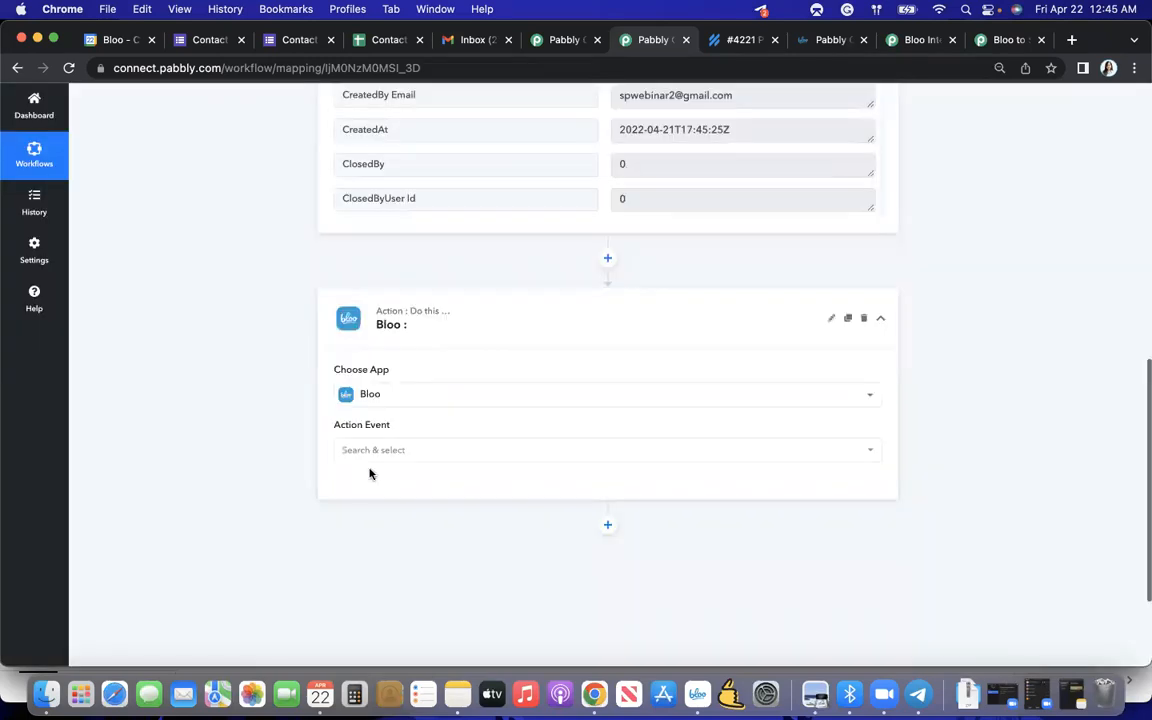
click(479, 451)
click(429, 236)
click(362, 486)
click(581, 642)
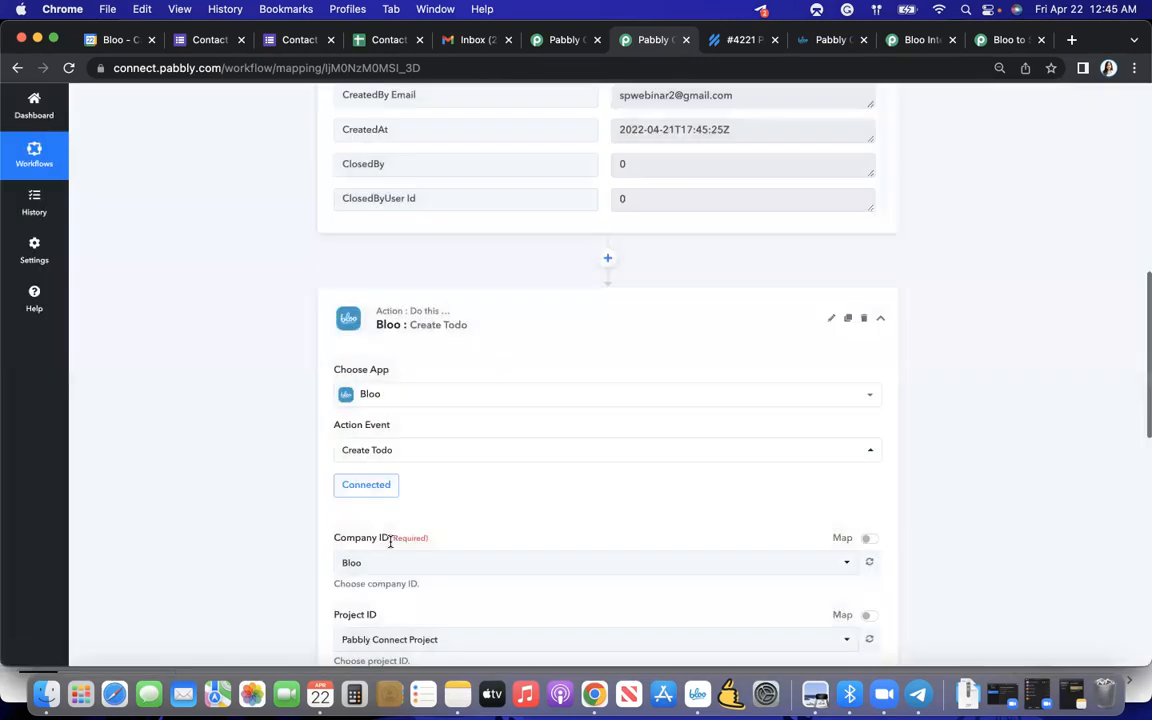
- Choose the Email Ticket todolist for the new todo and map its title to the Help Scout conversation's Subject
scroll(391, 545, down, 5)
click(391, 412)
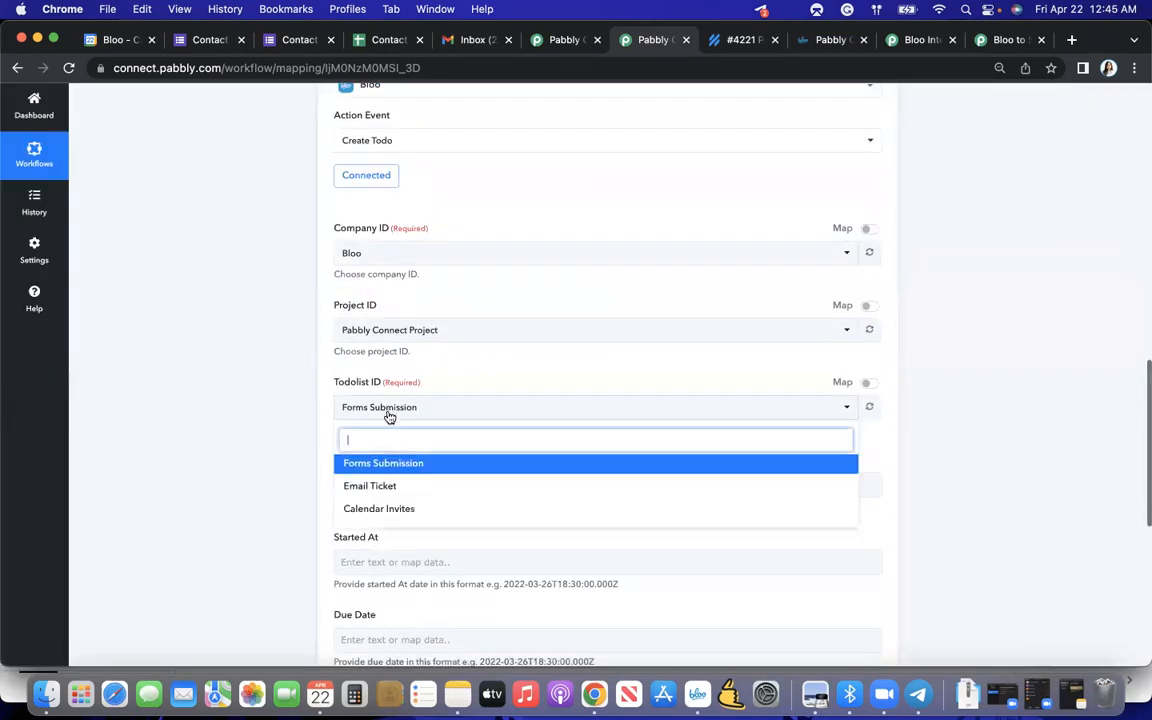
click(379, 490)
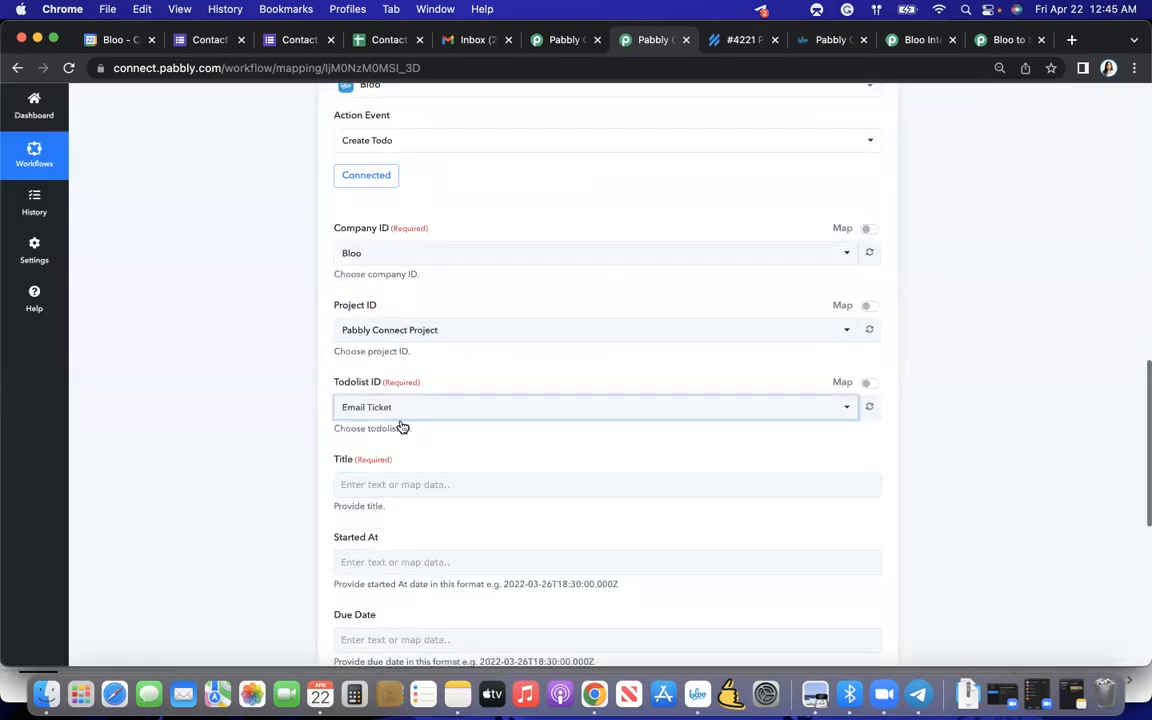
scroll(376, 456, down, 5)
click(386, 247)
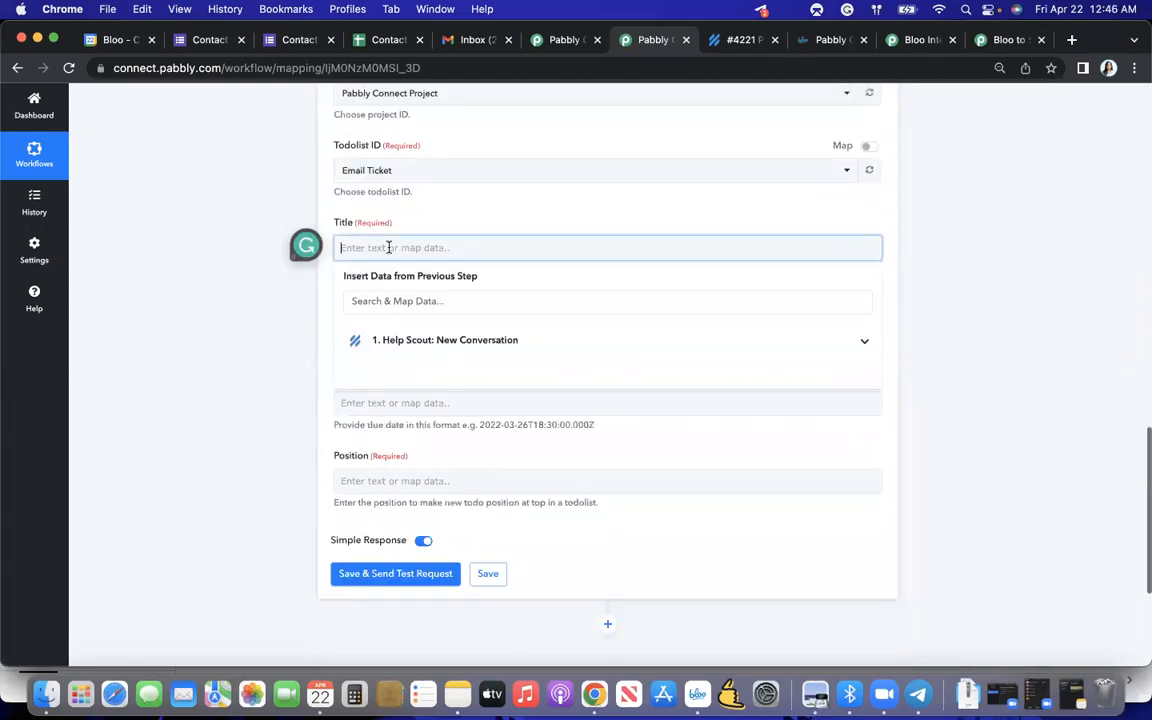
click(463, 341)
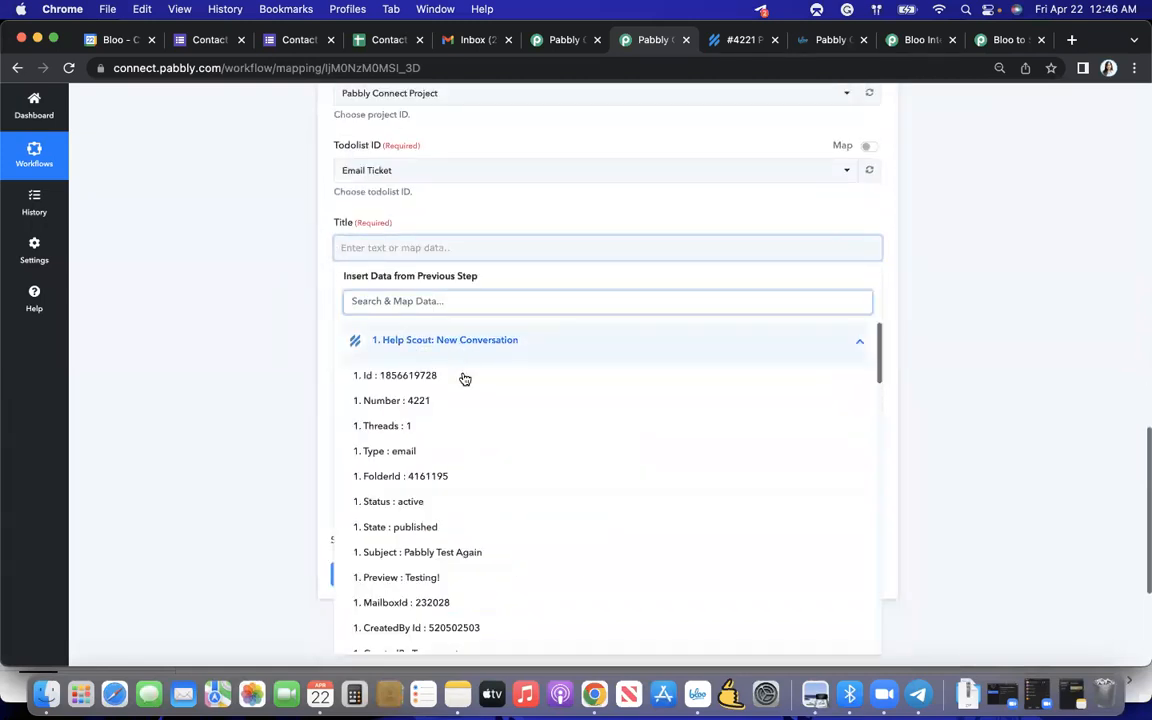
click(500, 553)
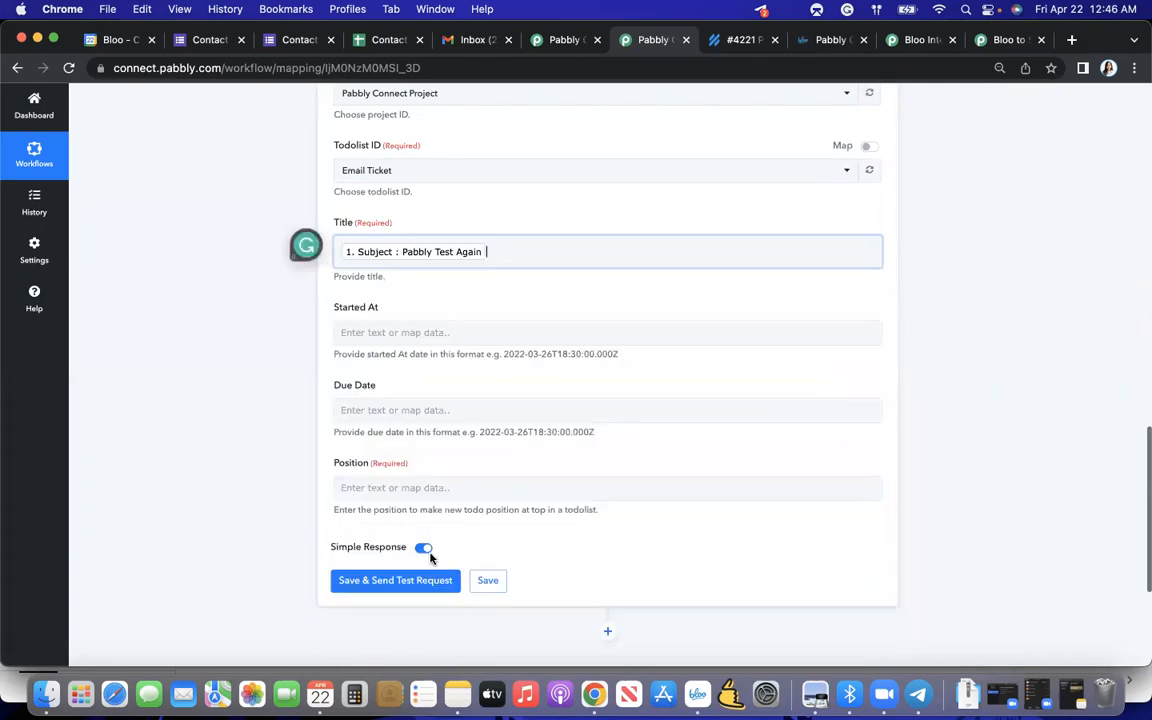
click(324, 450)
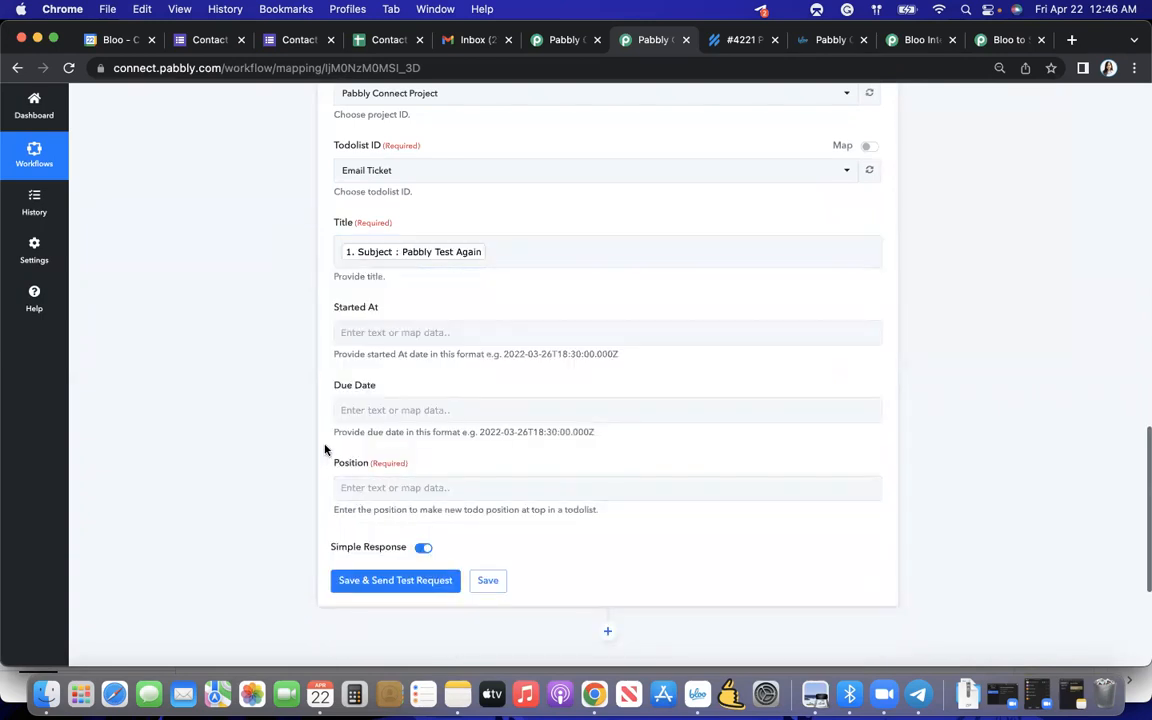
- Map the todo's position to the Help Scout Threads value, and save the action while sending a test request
click(409, 487)
click(418, 577)
scroll(424, 580, down, 1)
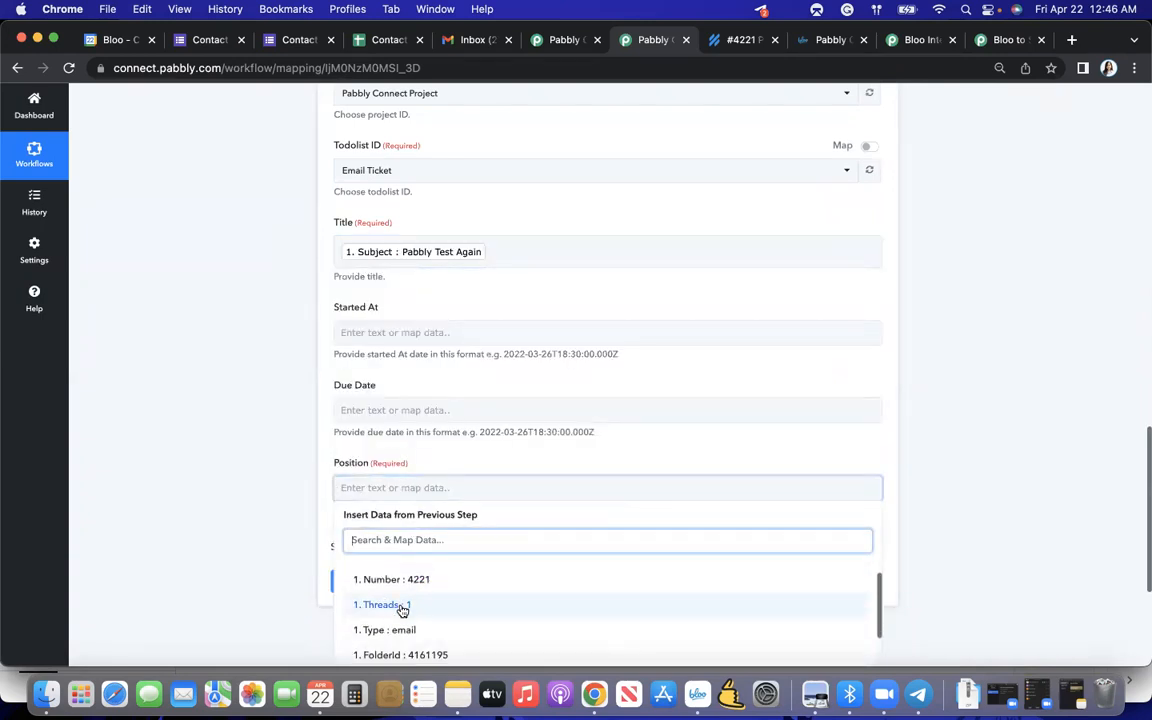
click(404, 611)
click(288, 545)
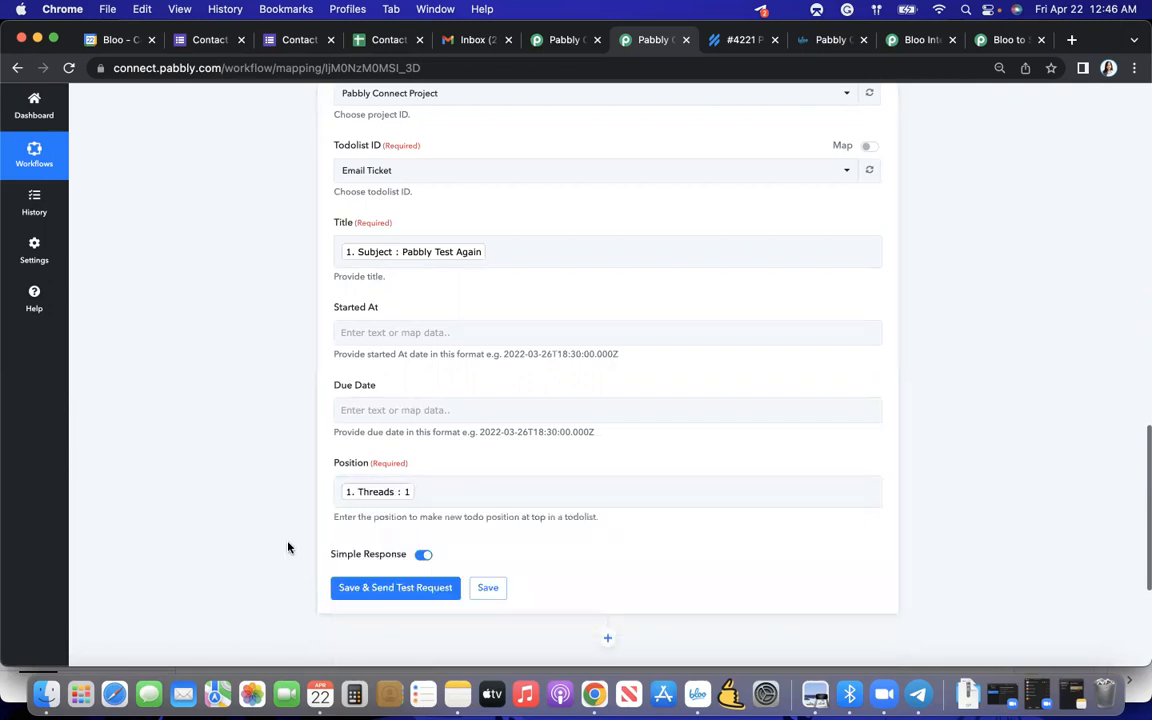
scroll(338, 573, down, 1)
click(372, 530)
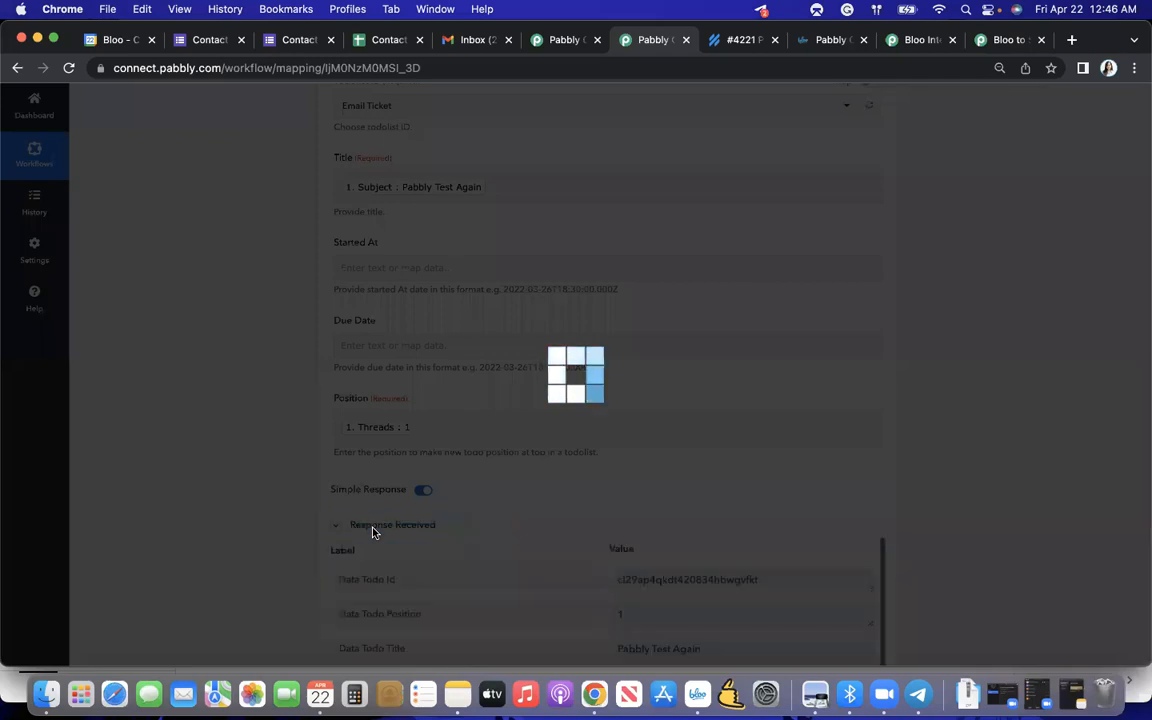
- Examine the Create Todo response data against the mapped todolist, title and position fields
scroll(622, 512, down, 10)
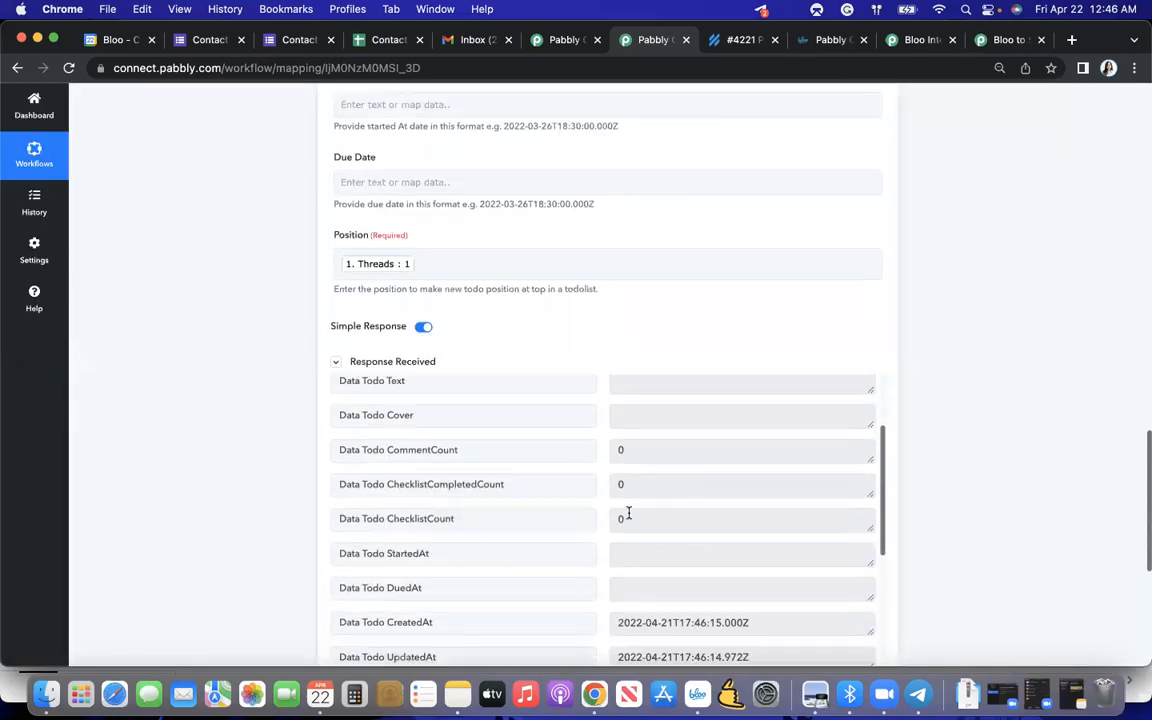
scroll(628, 514, down, 5)
scroll(628, 513, up, 10)
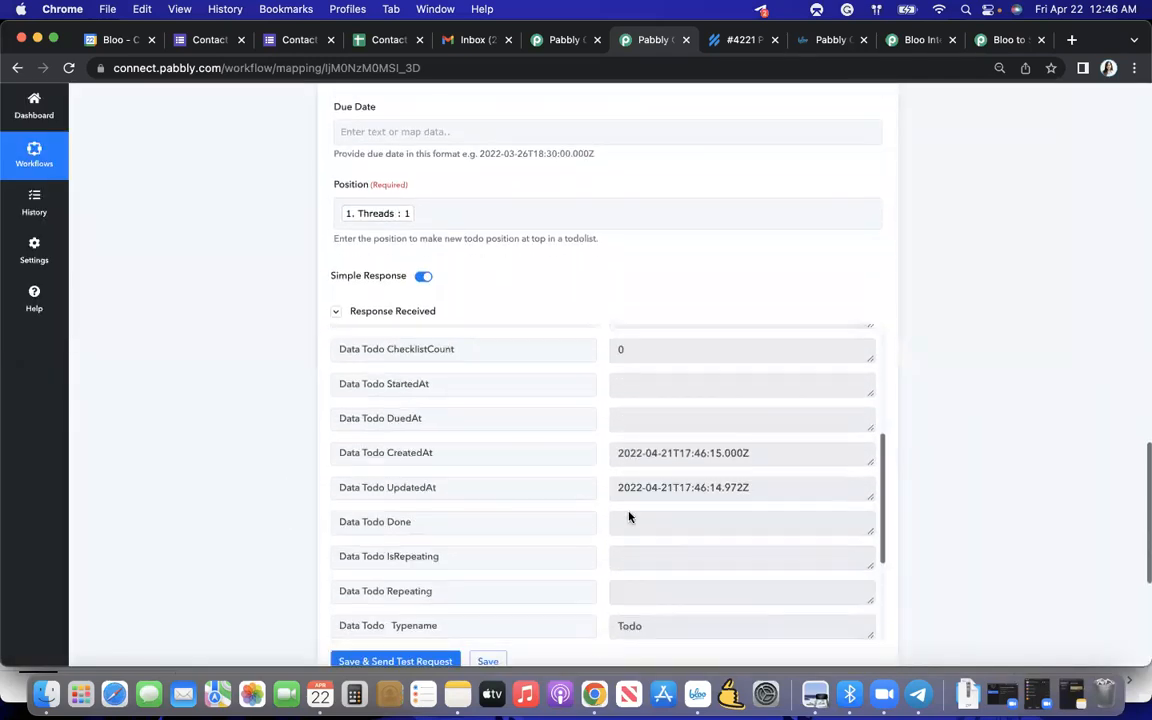
scroll(628, 513, up, 4)
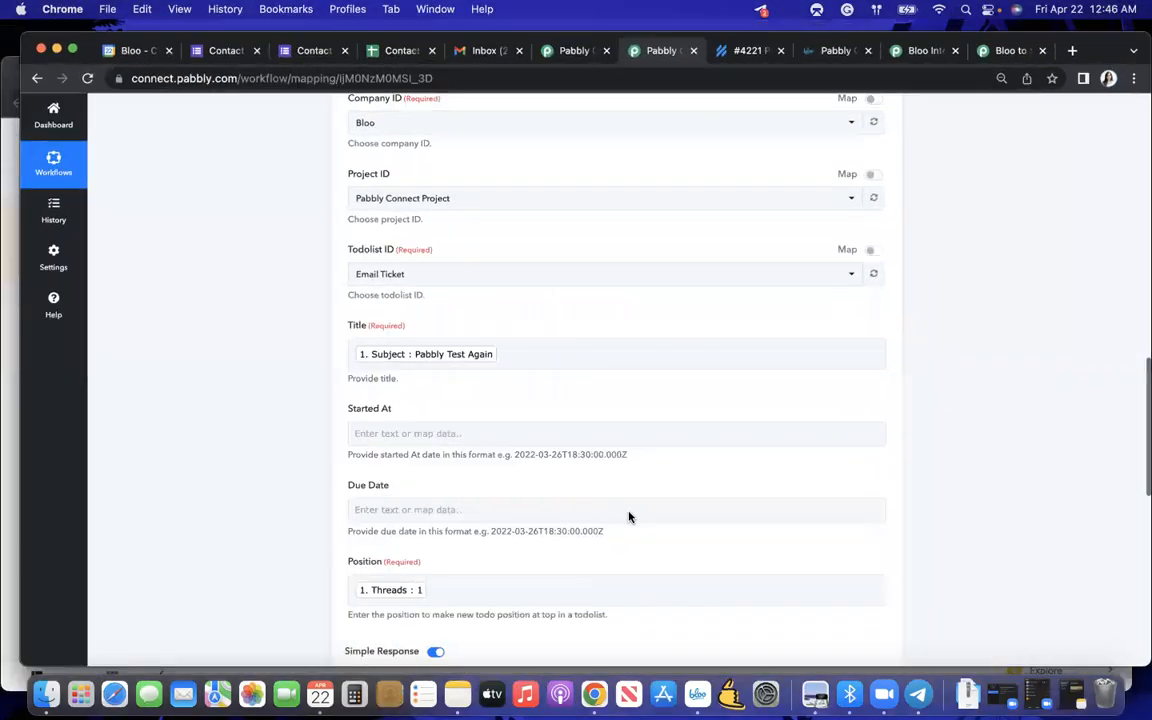
scroll(630, 517, down, 3)
scroll(630, 514, down, 4)
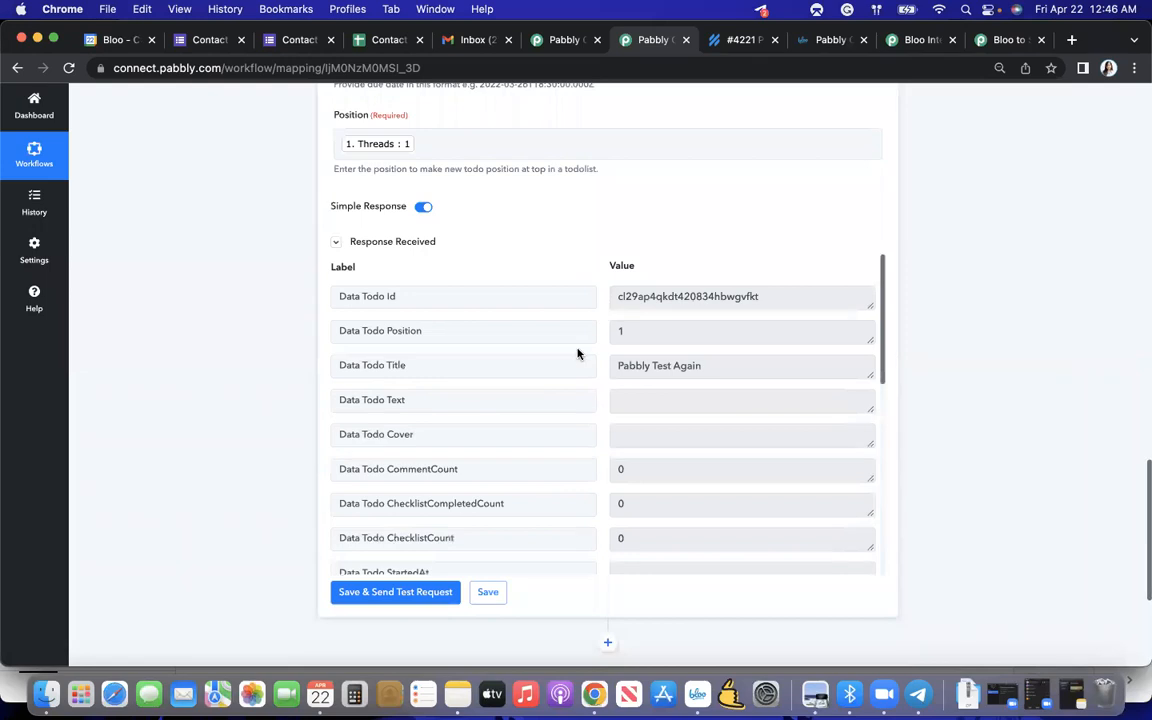
scroll(375, 204, up, 1)
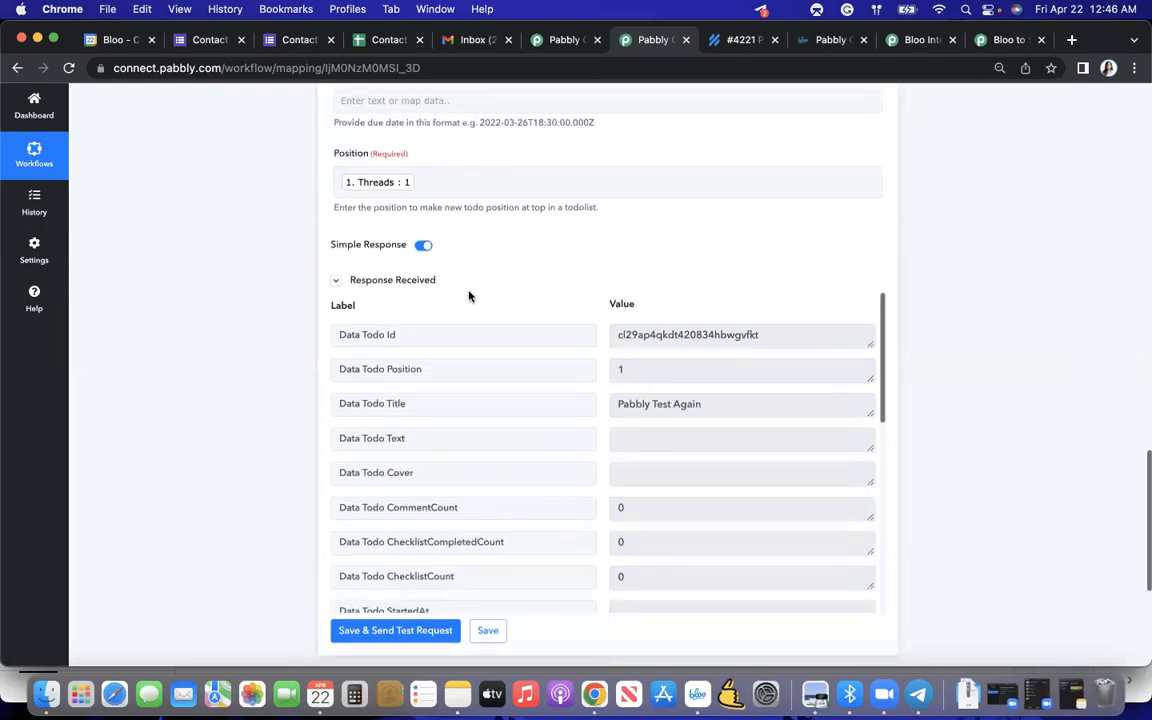
scroll(470, 298, up, 5)
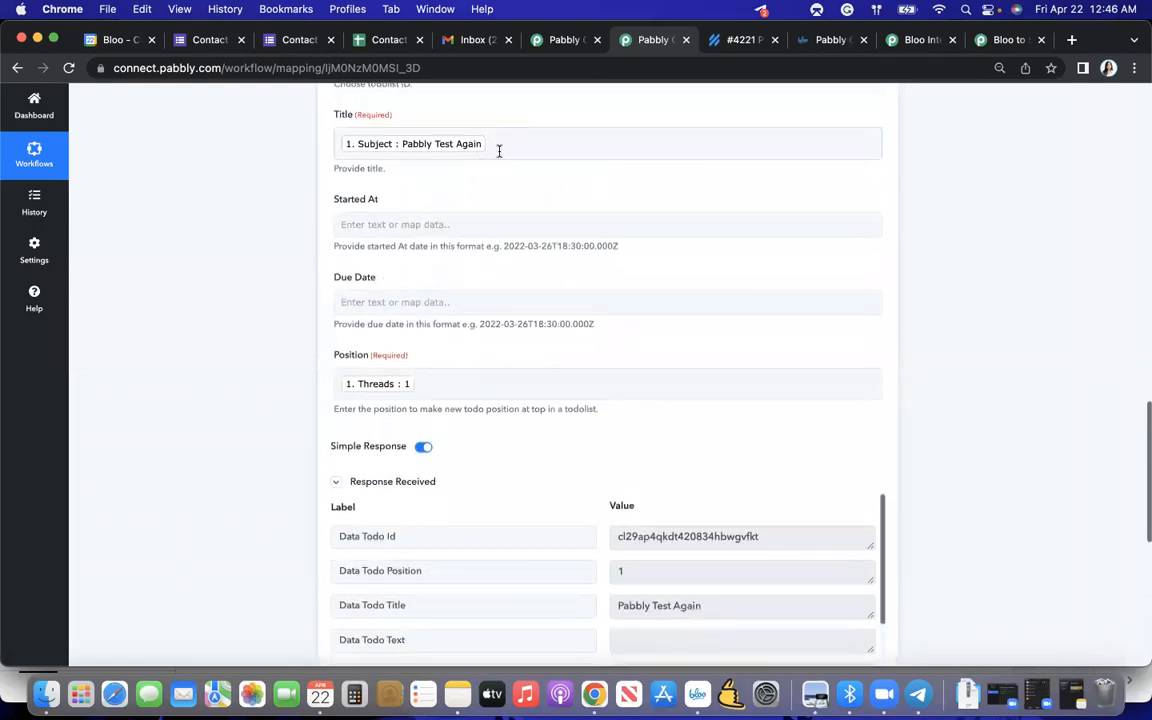
click(499, 150)
click(256, 293)
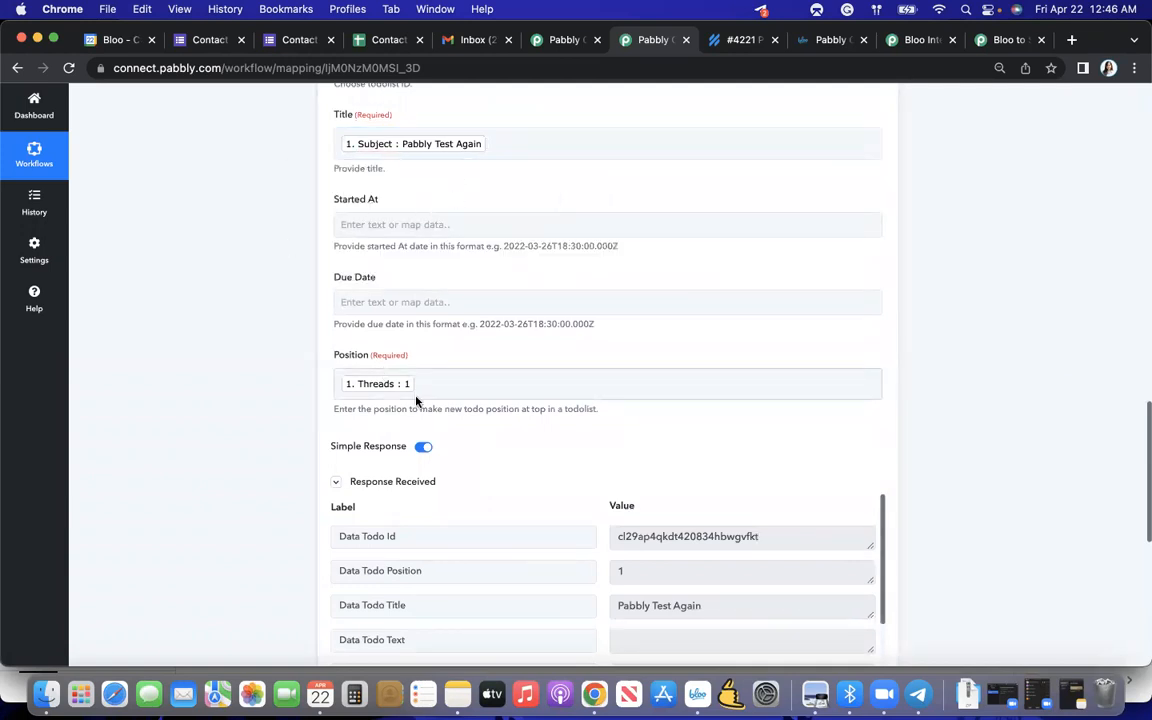
scroll(416, 401, up, 3)
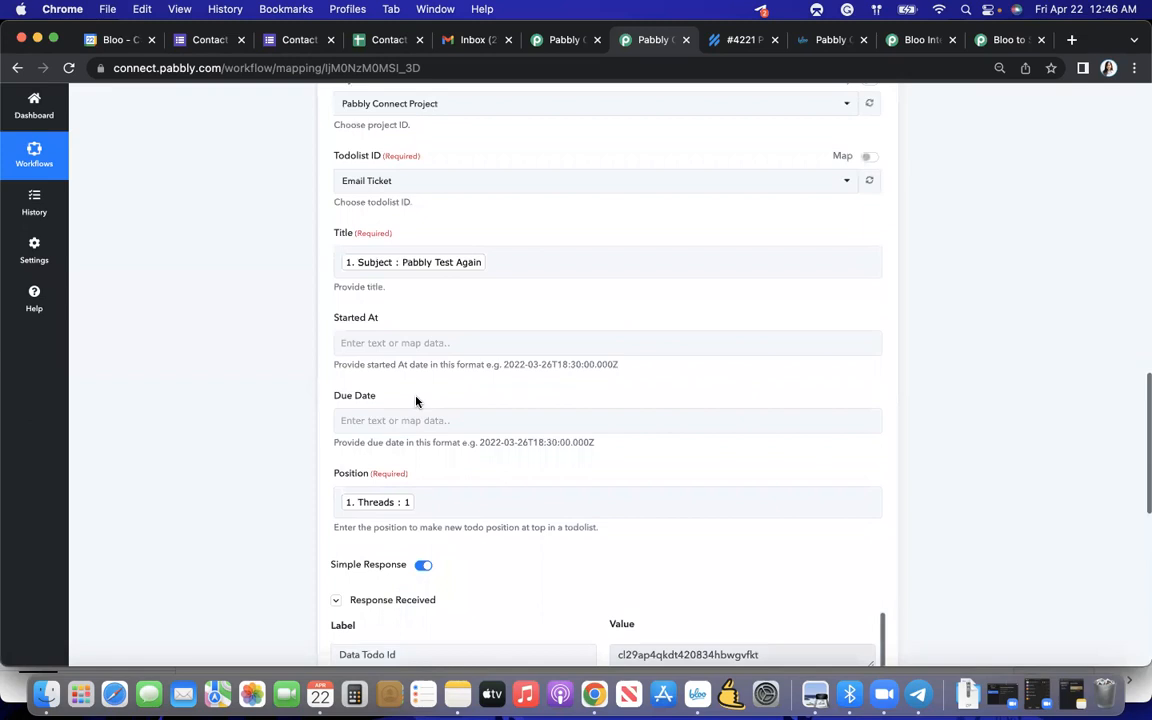
scroll(418, 401, down, 3)
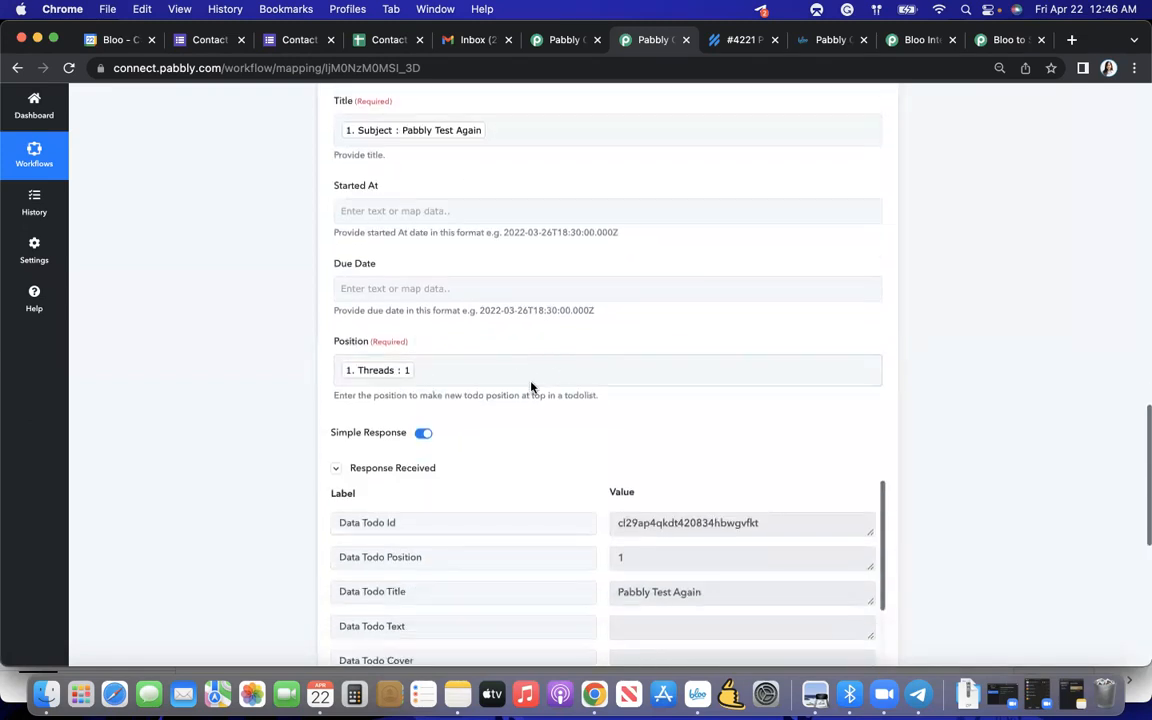
scroll(500, 410, down, 5)
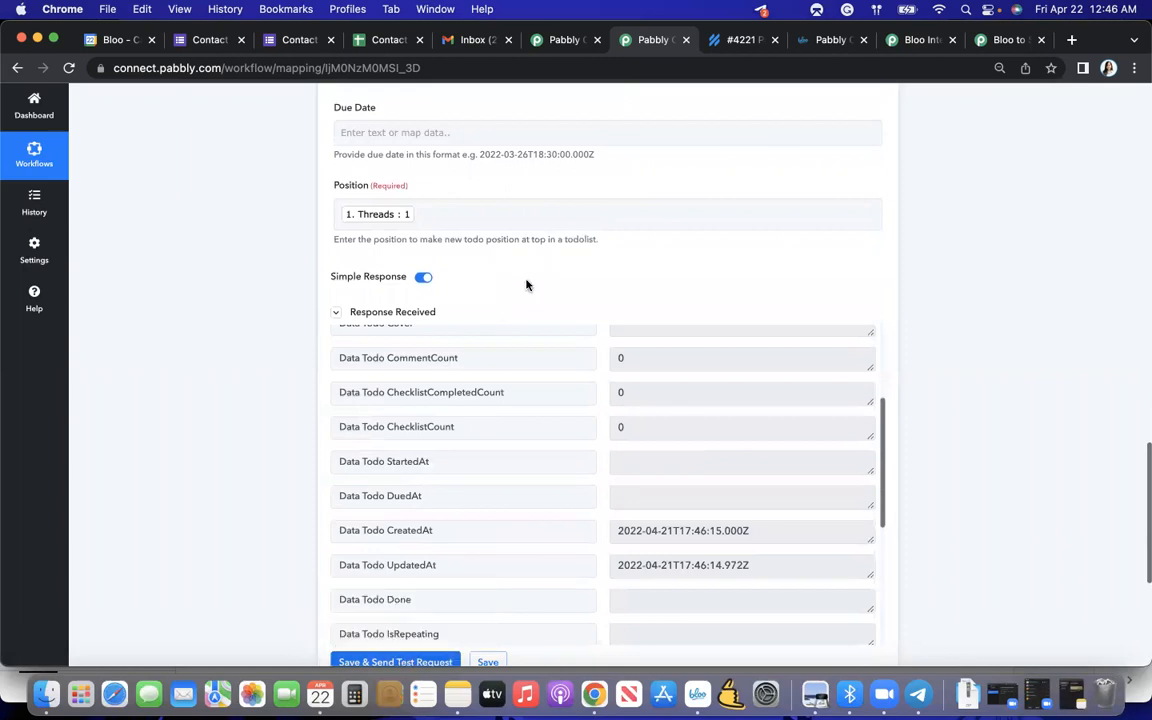
scroll(526, 285, up, 5)
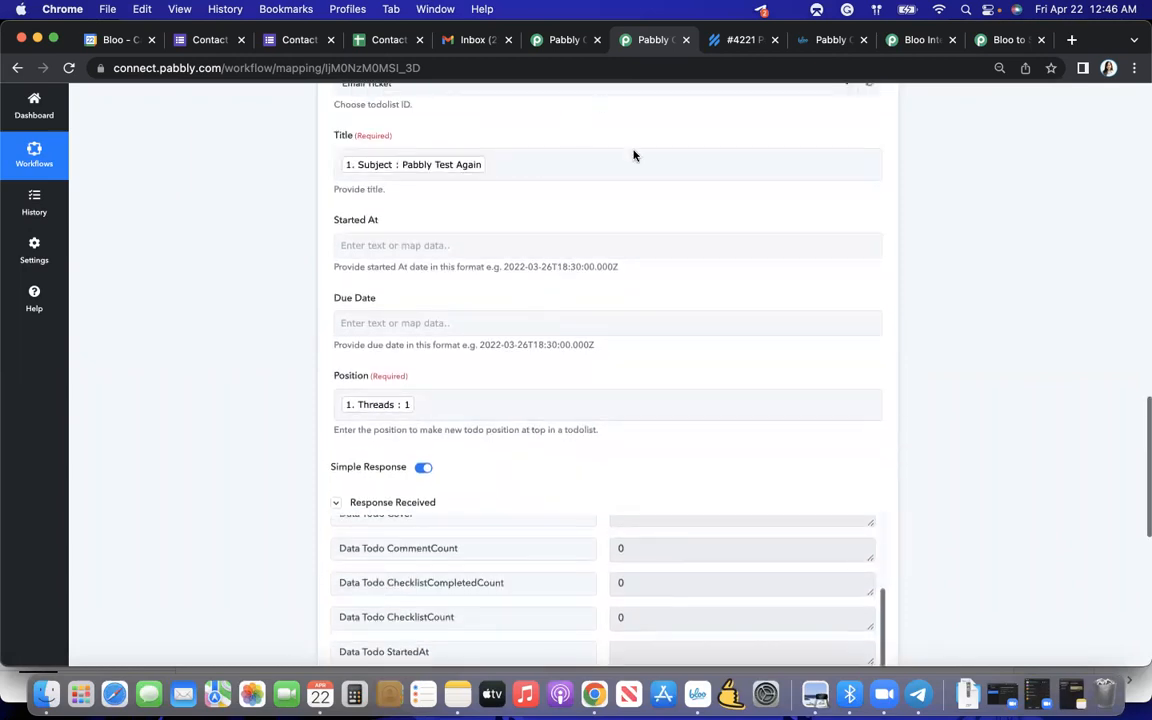
scroll(536, 213, up, 2)
- Switch to the Bloo project board and inspect the "Pabbly Test Again" todo in the Email Ticket list
key(ctrl+Up)
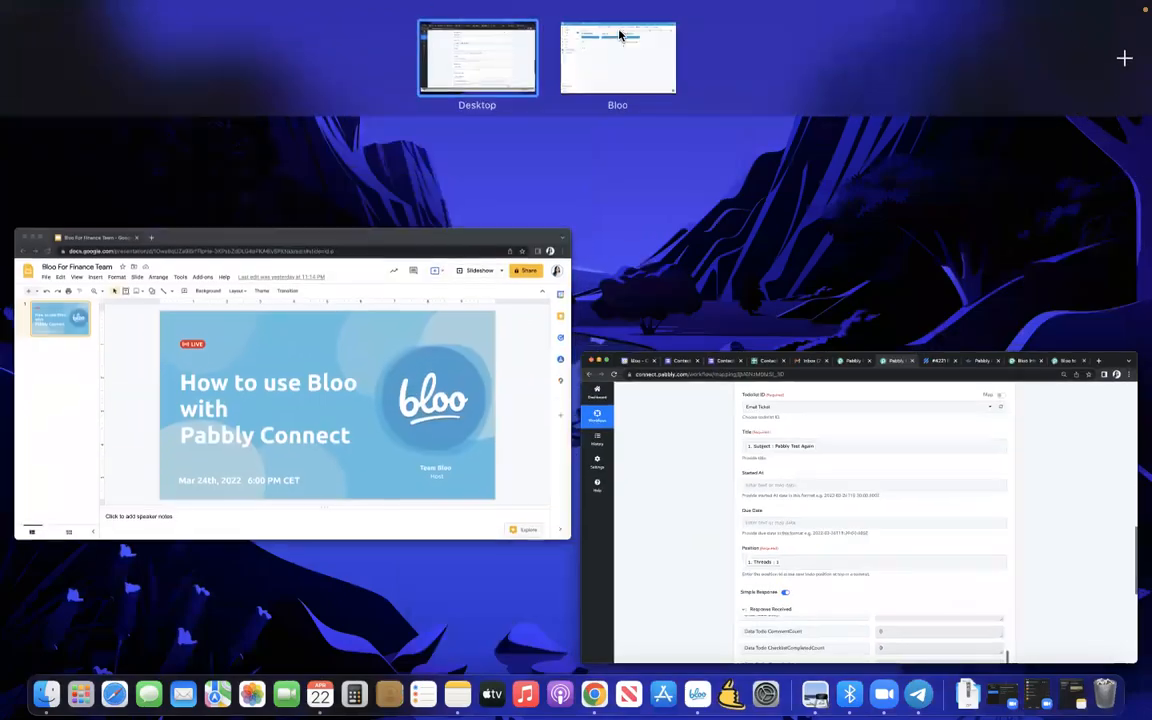
click(620, 45)
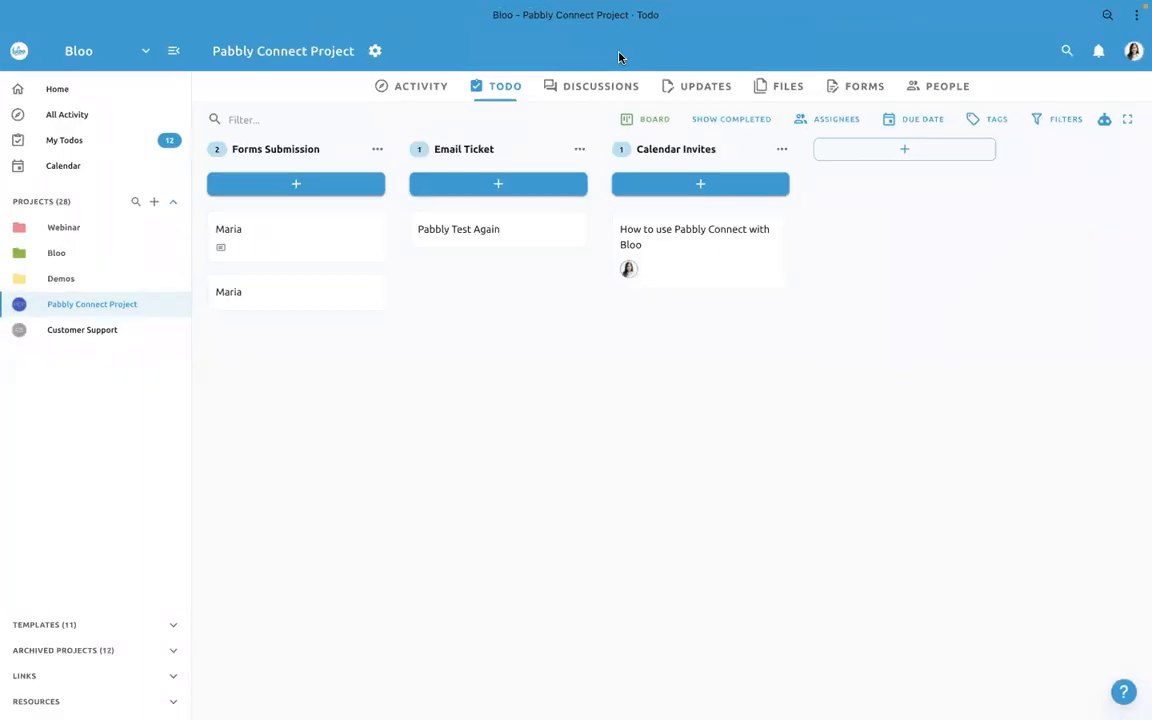
click(490, 230)
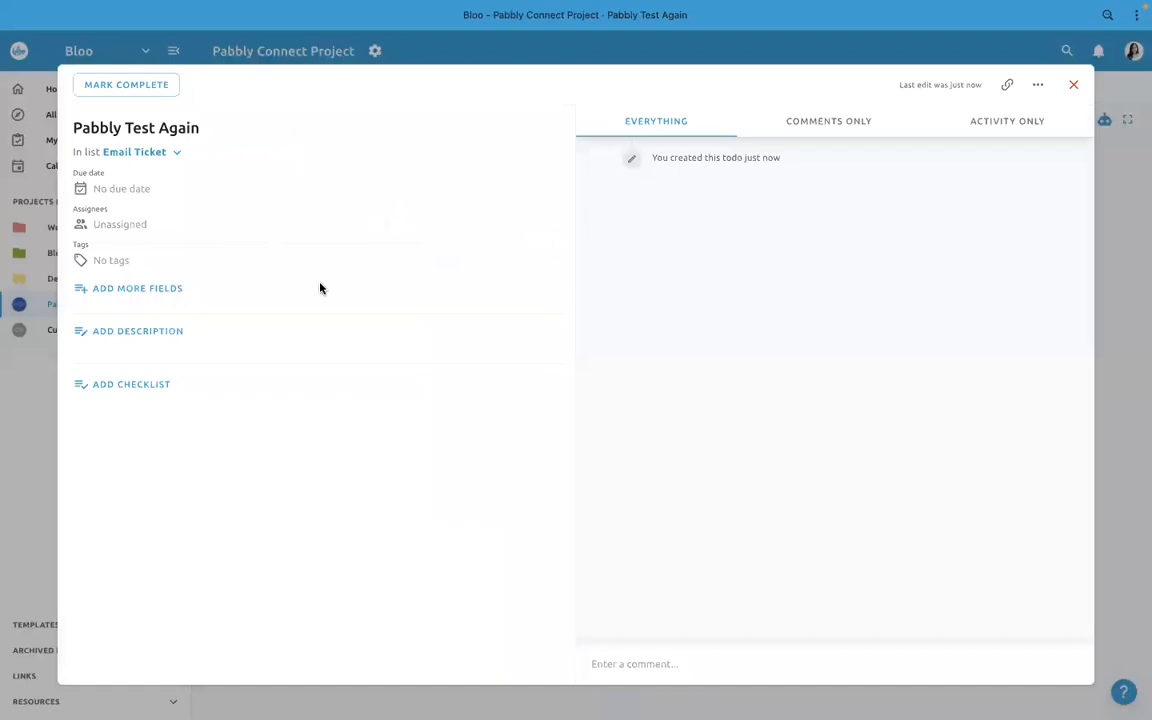
click(42, 401)
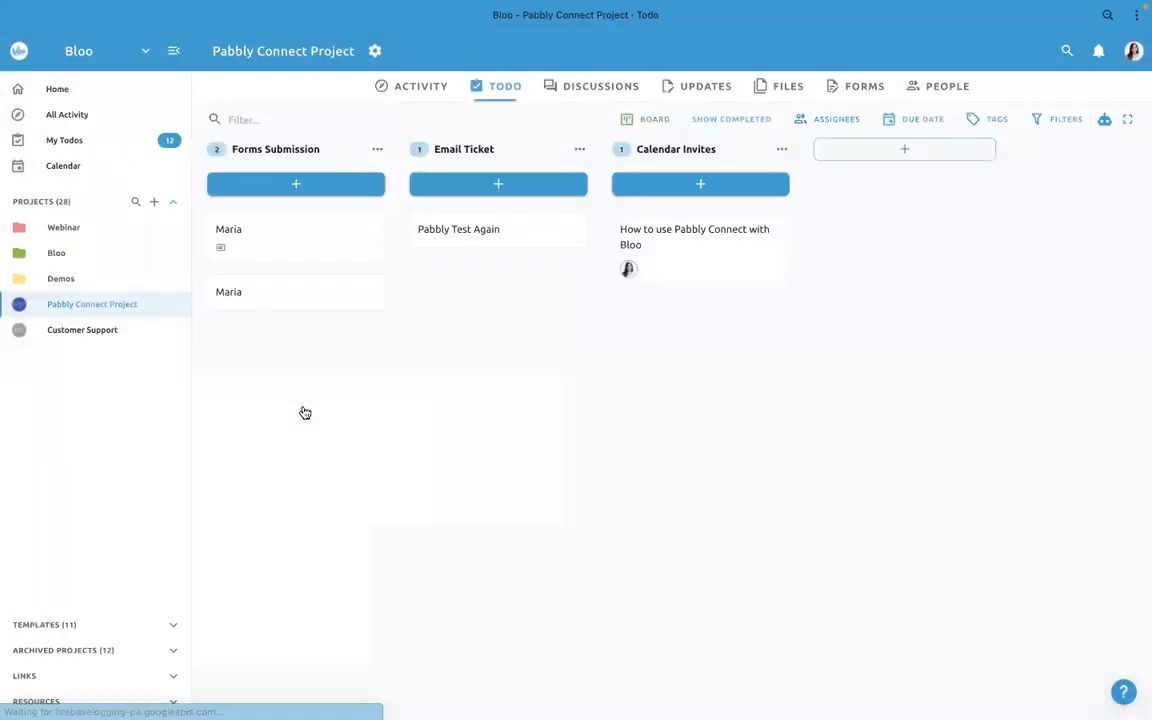
- Return to the Pabbly Connect workflow and add another action step after Create Todo, with Bloo as its app
key(ctrl+Up)
click(662, 374)
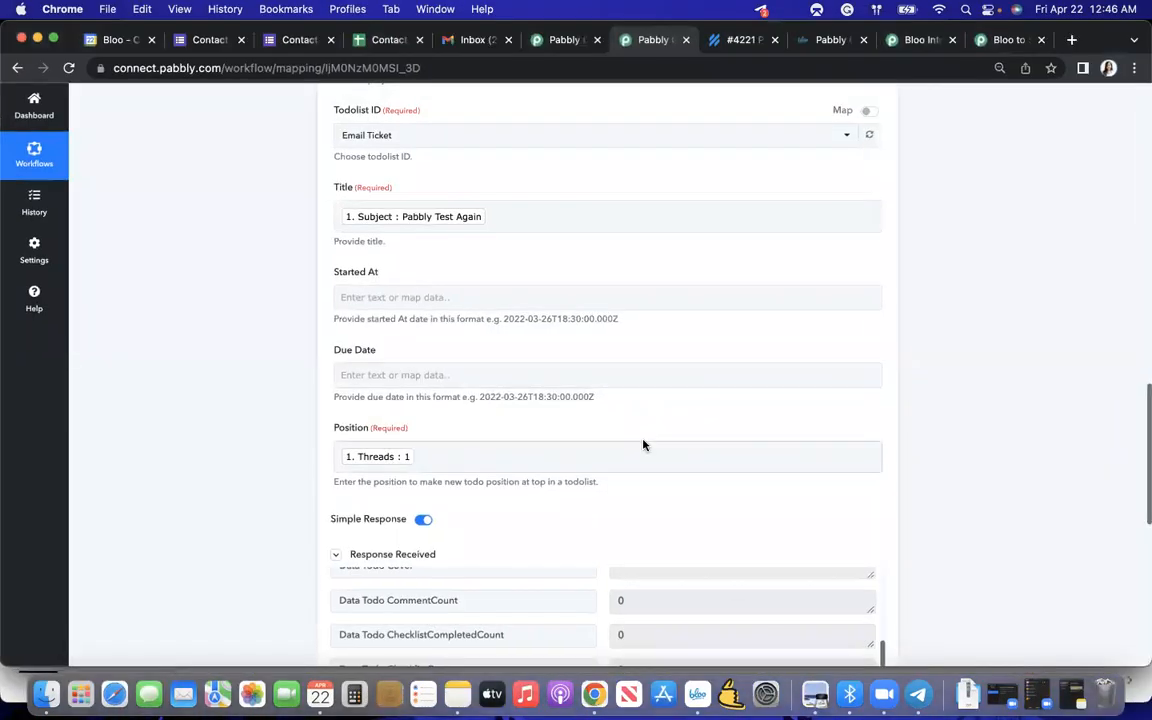
scroll(643, 442, down, 5)
scroll(652, 338, down, 5)
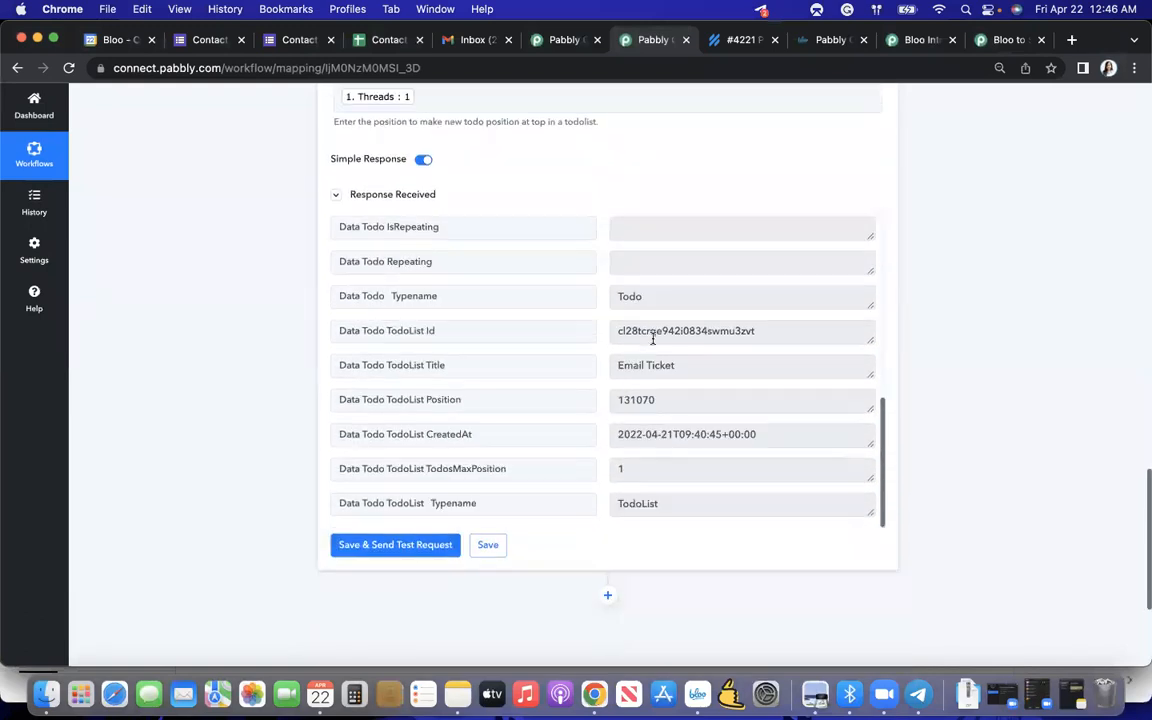
click(608, 479)
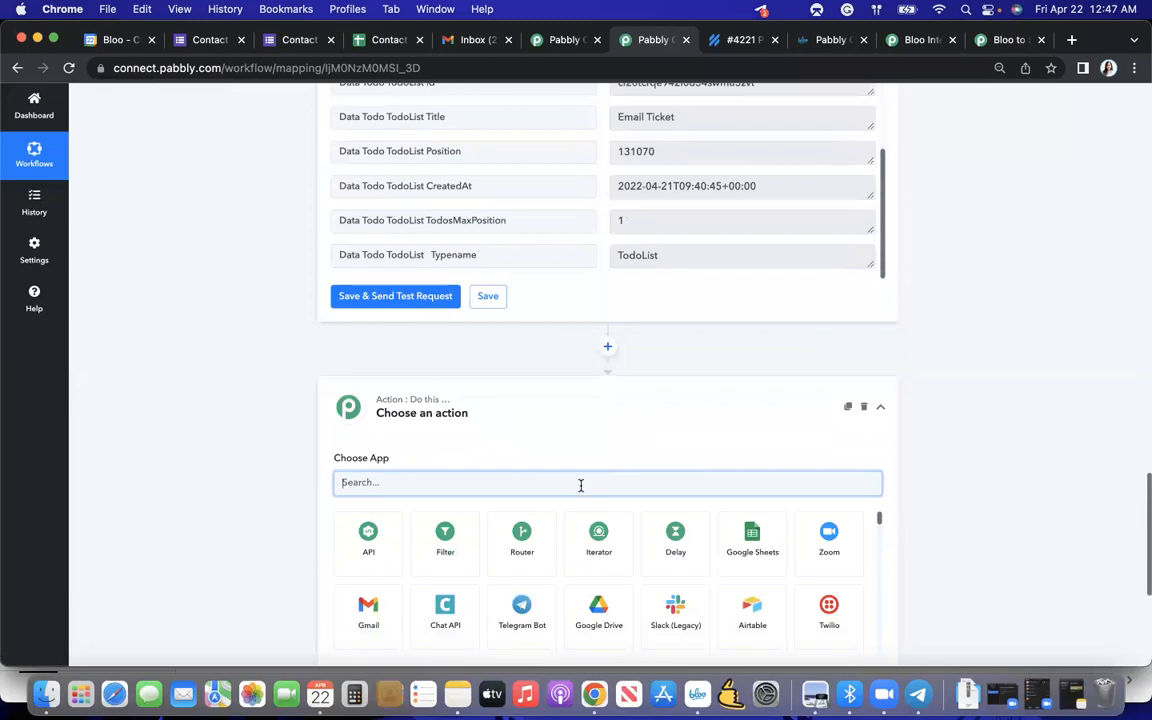
text(Bloo)
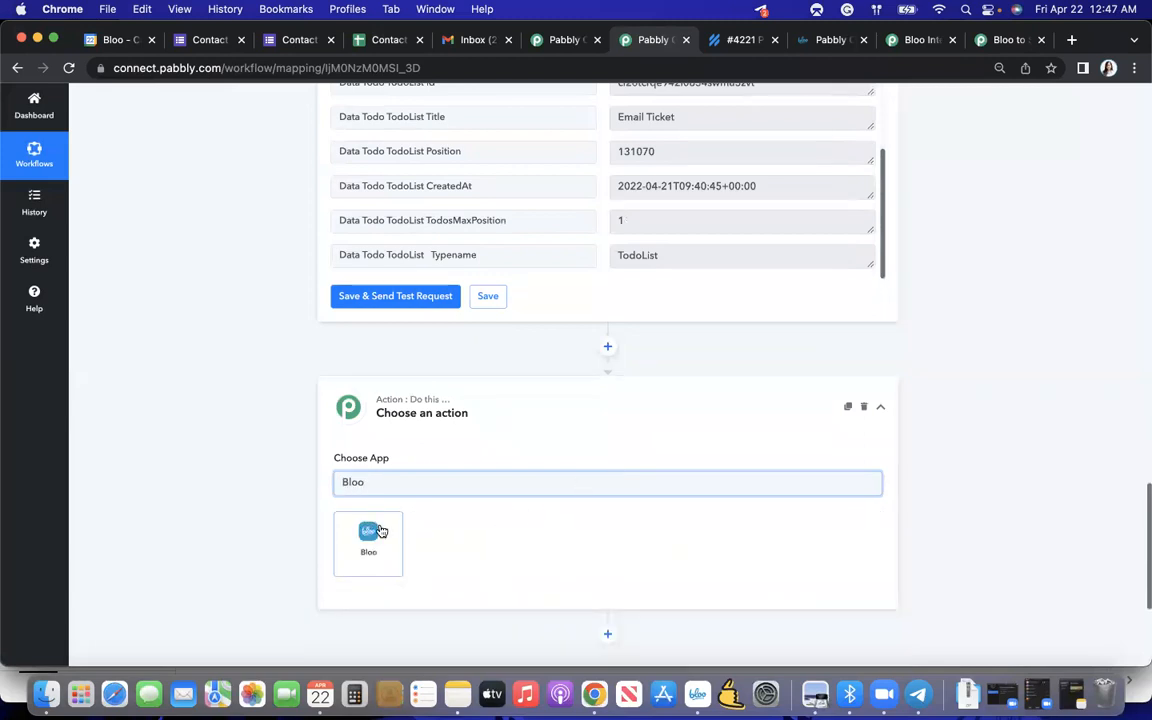
click(368, 538)
scroll(618, 452, down, 2)
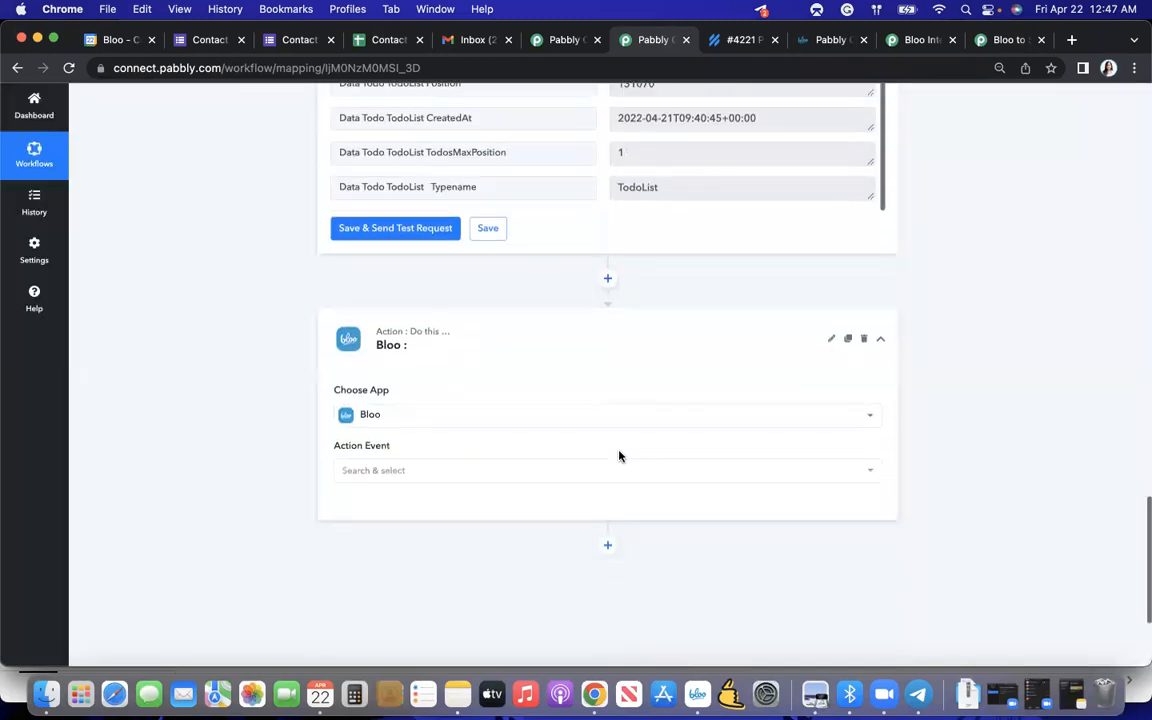
- Choose Add Todo Tags as the action event of the new Bloo step
click(576, 415)
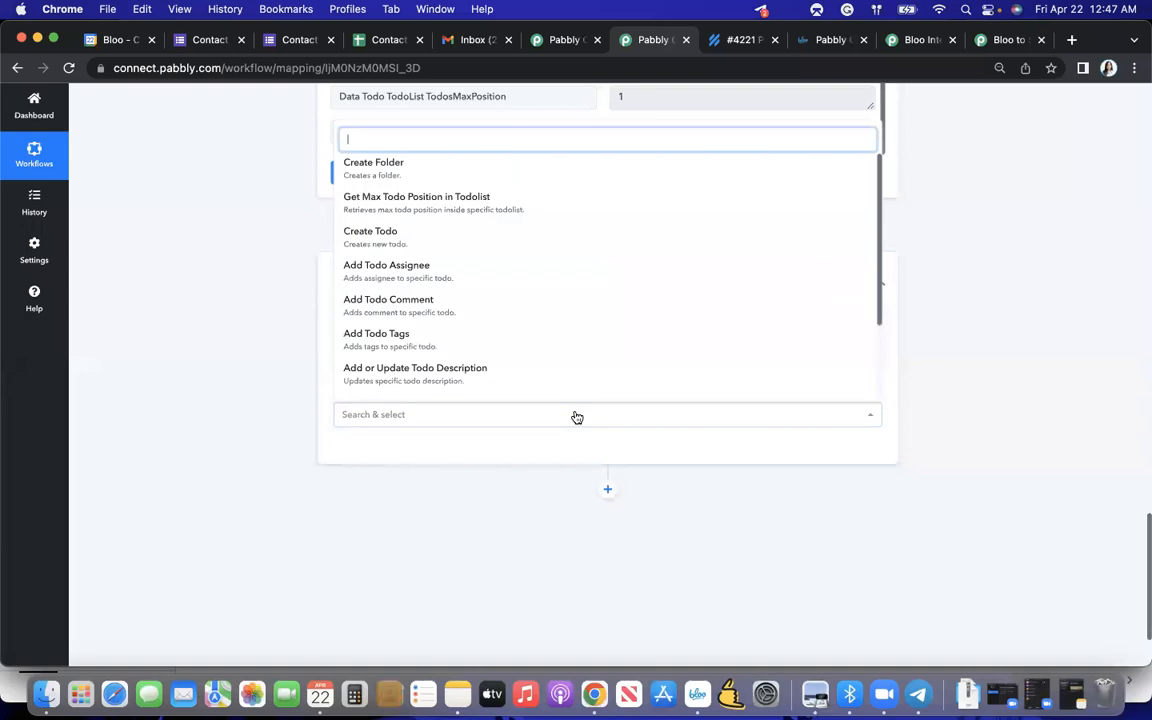
click(525, 341)
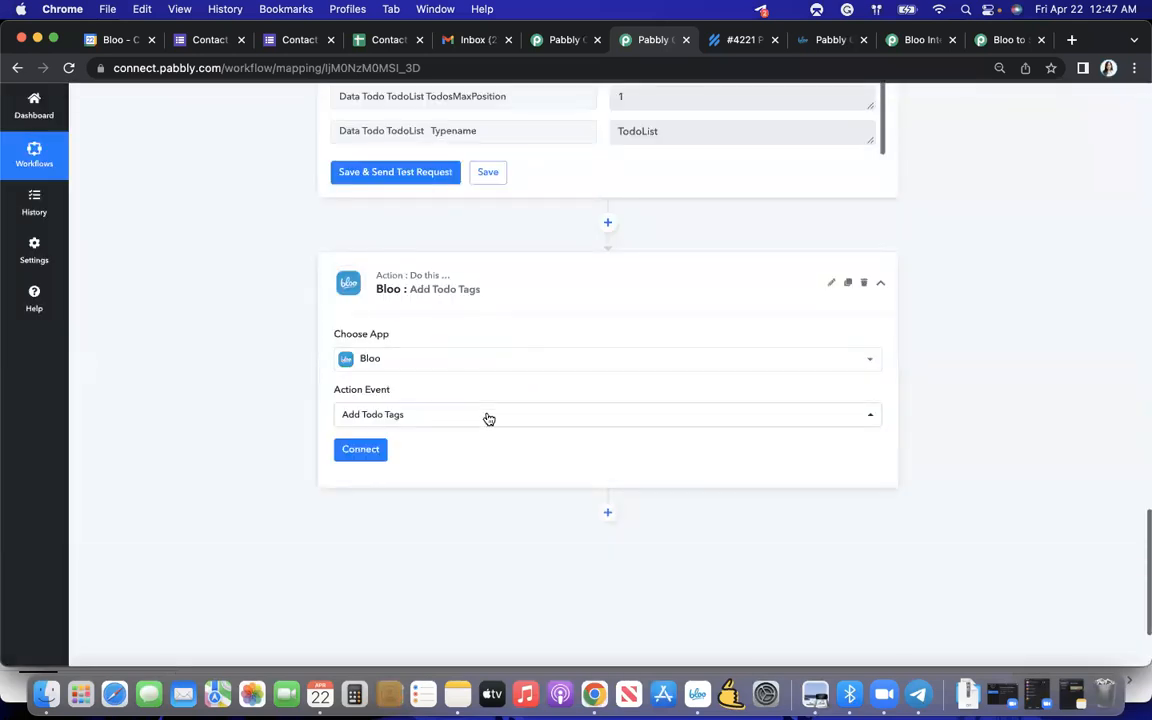
click(487, 417)
click(473, 367)
- Switch to the Bloo project board and create a light red tag named Ticketing from the first todo in Forms Submission
key(ctrl+Up)
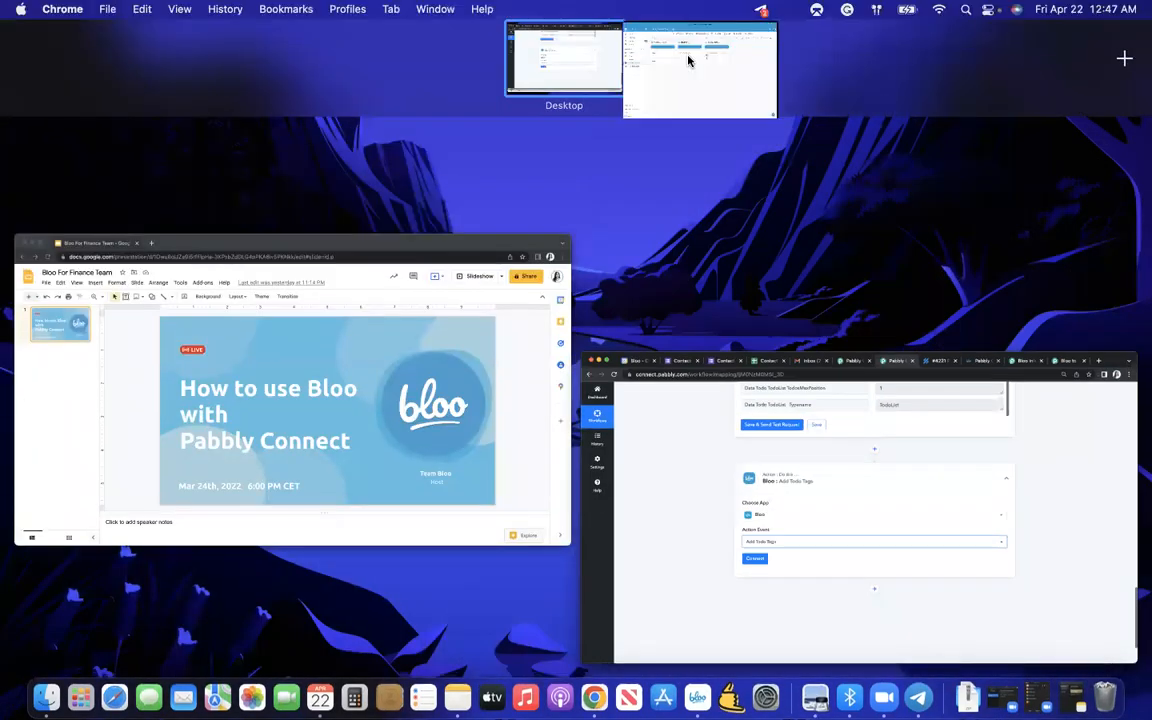
click(686, 54)
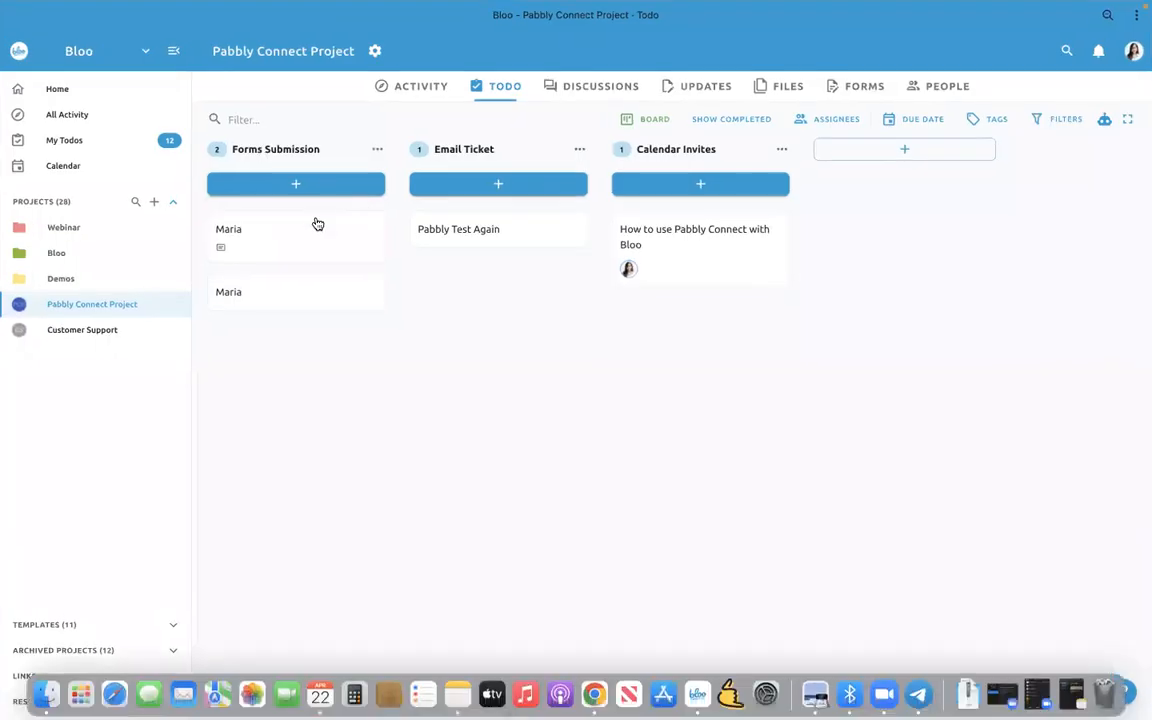
click(318, 224)
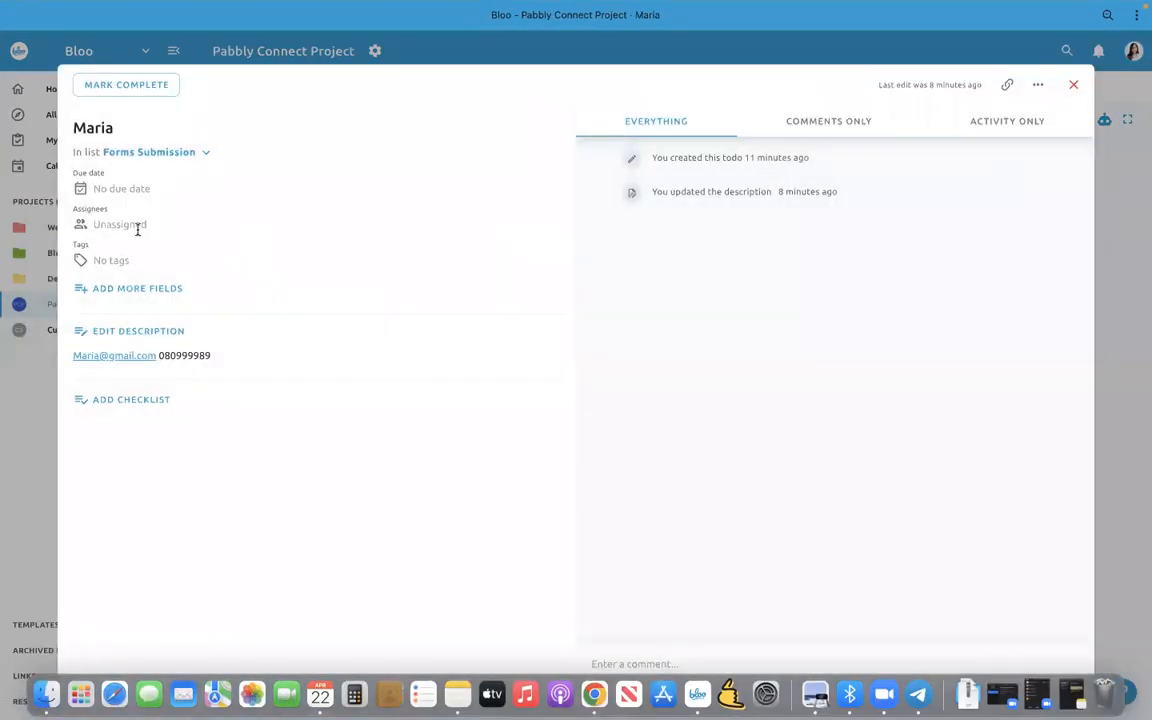
click(129, 268)
click(176, 335)
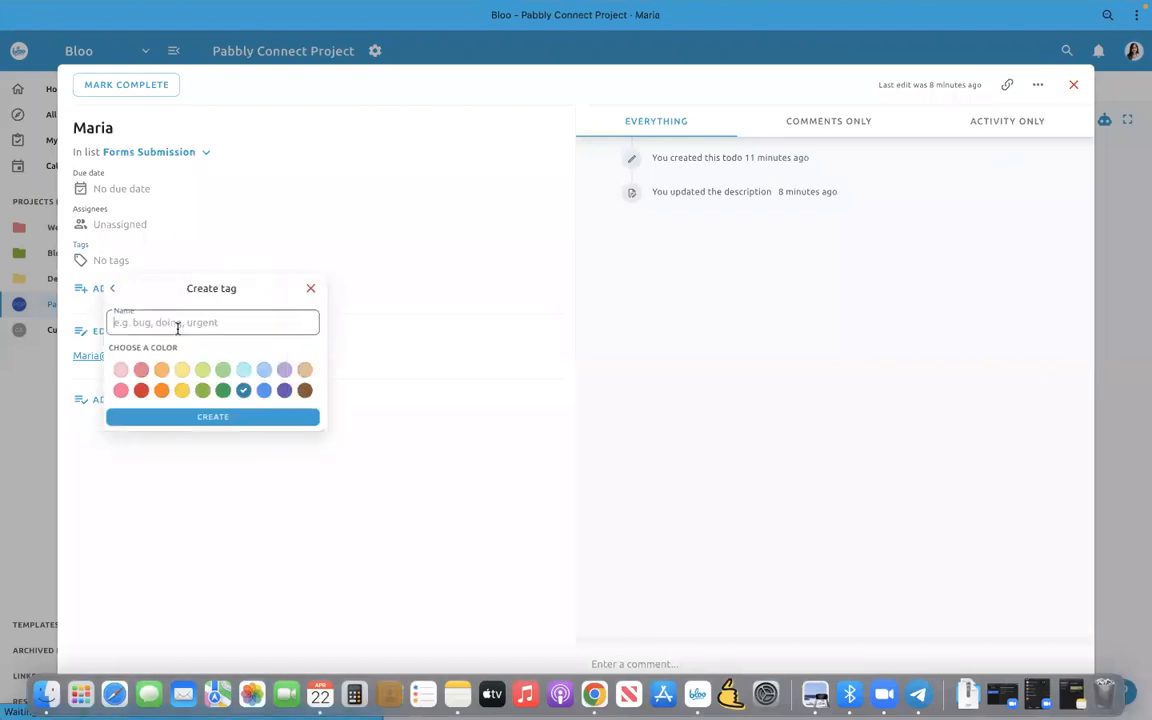
text(Ticketing)
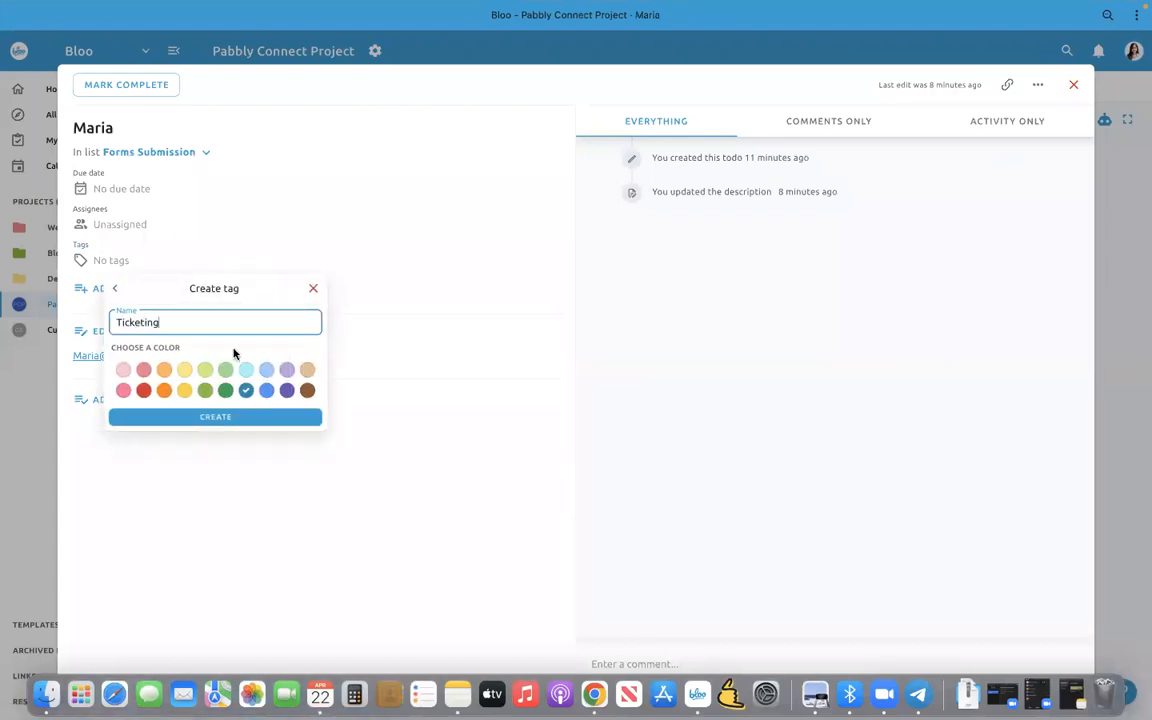
click(143, 370)
click(186, 416)
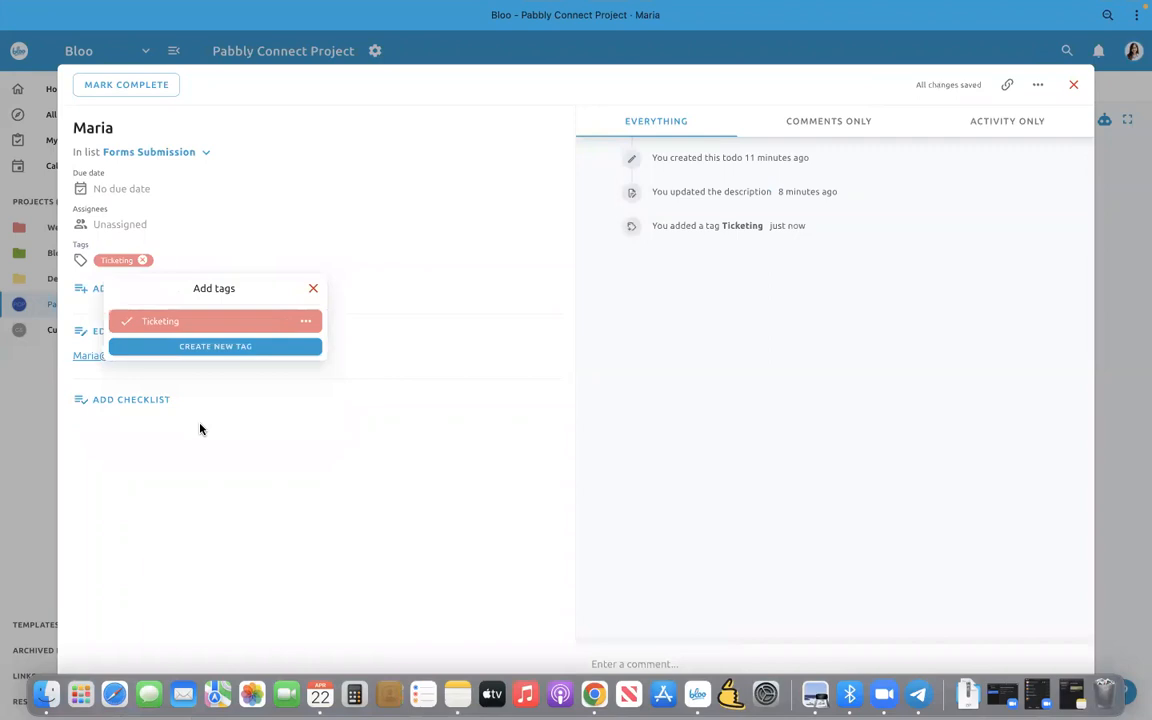
- Remove the Ticketing tag from the open Forms Submission todo and return to the board
click(144, 260)
click(45, 368)
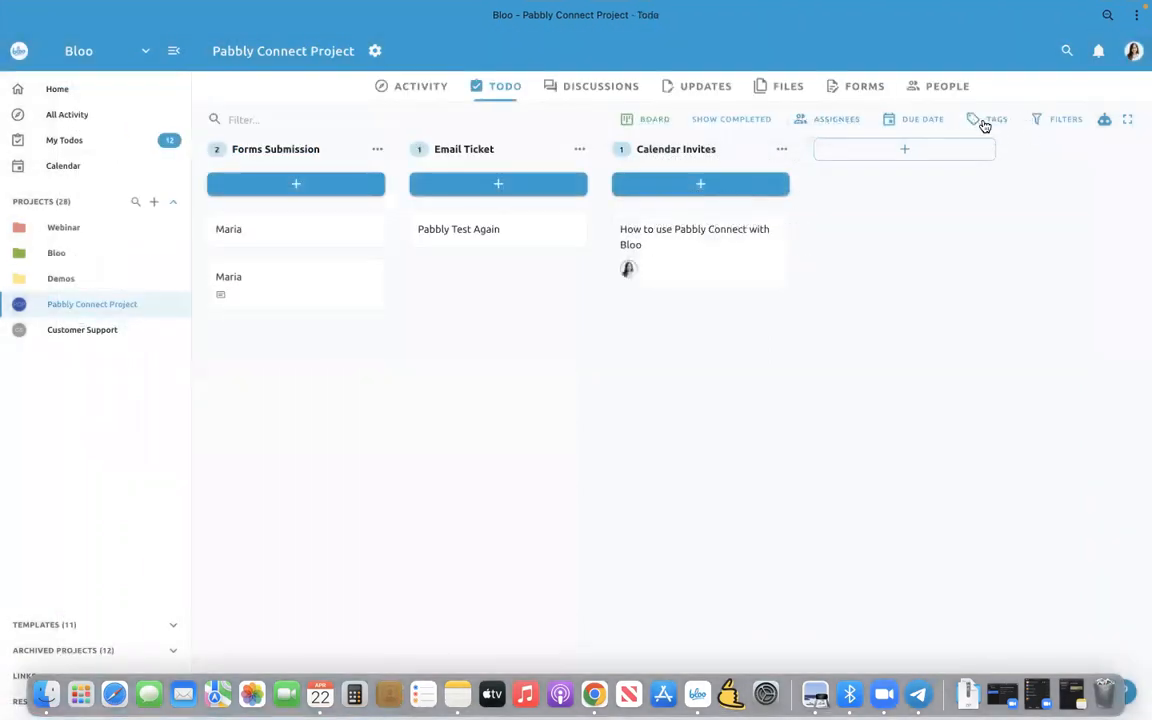
click(986, 121)
- Return to the Pabbly Connect workflow and connect the Add Todo Tags action to the Bloo account
key(ctrl+Up)
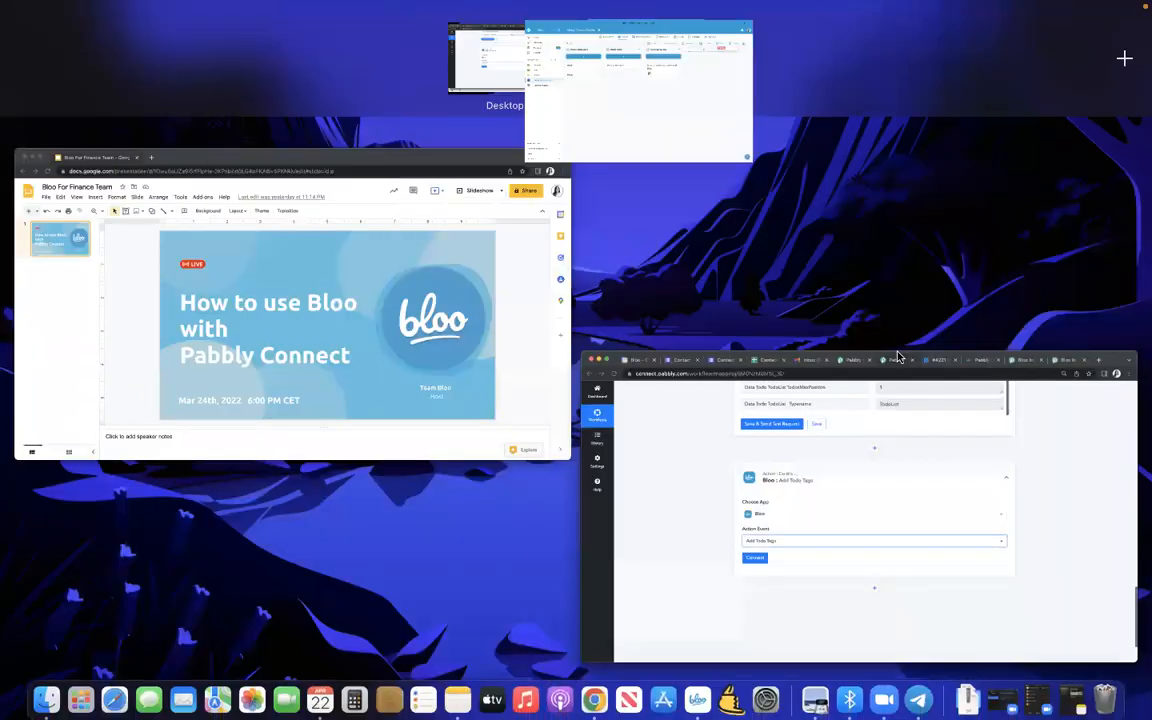
click(838, 433)
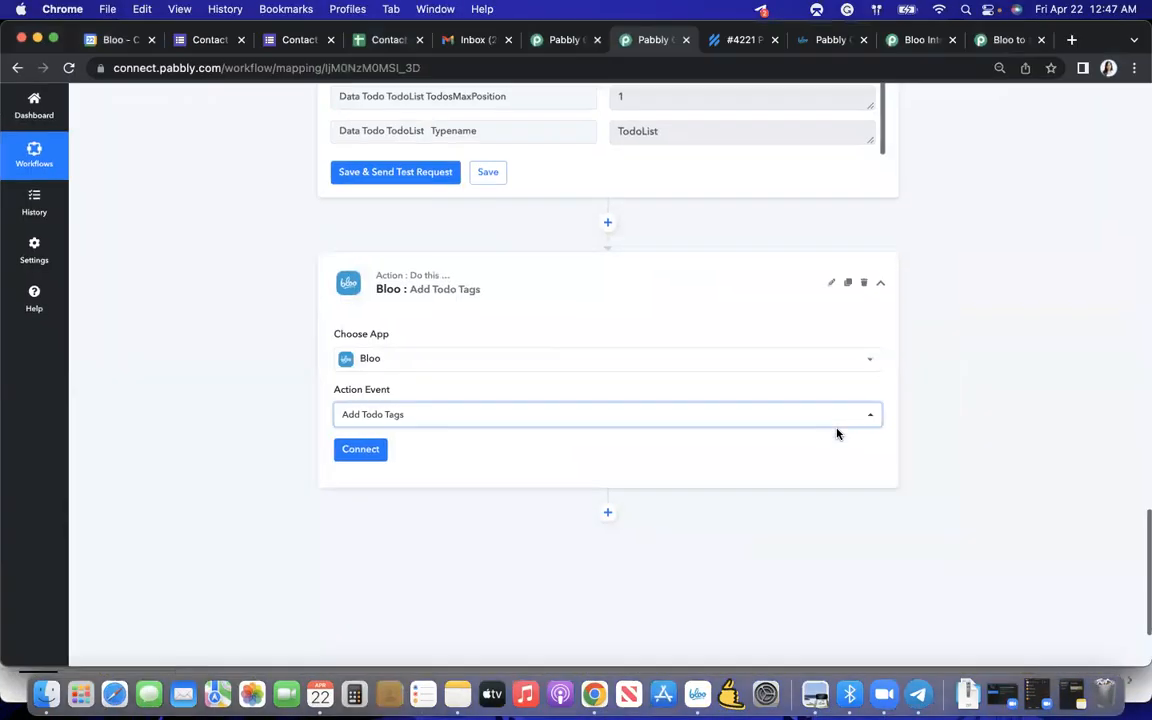
click(554, 428)
click(500, 360)
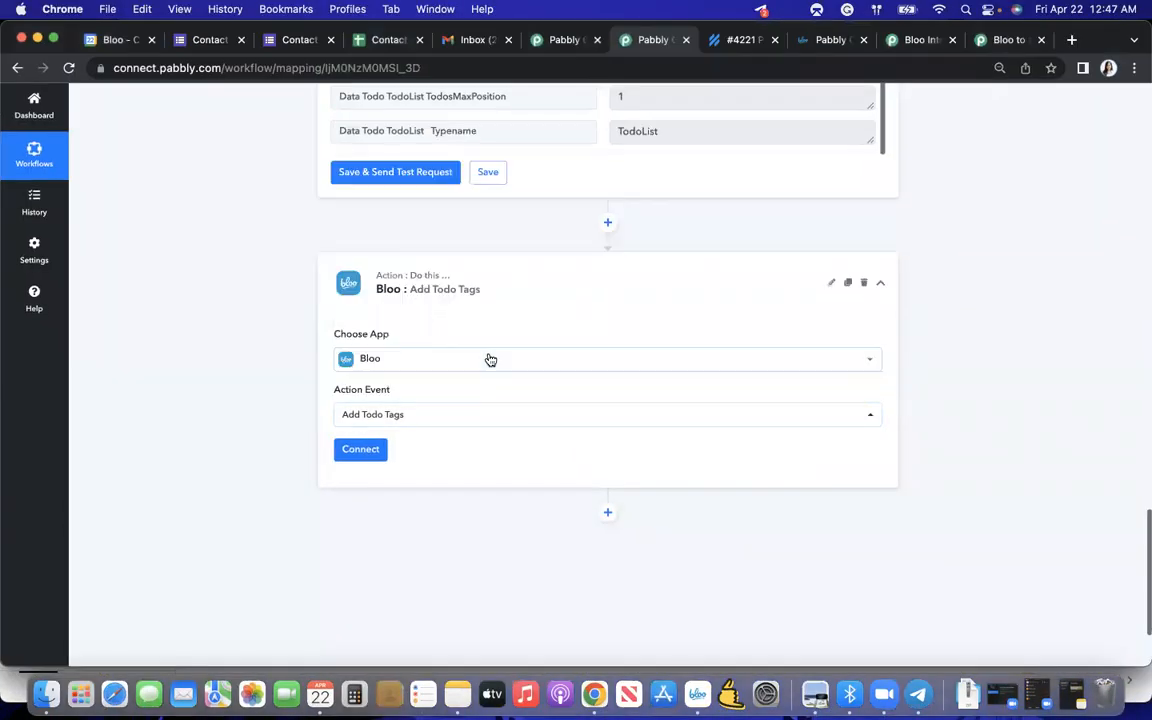
click(360, 450)
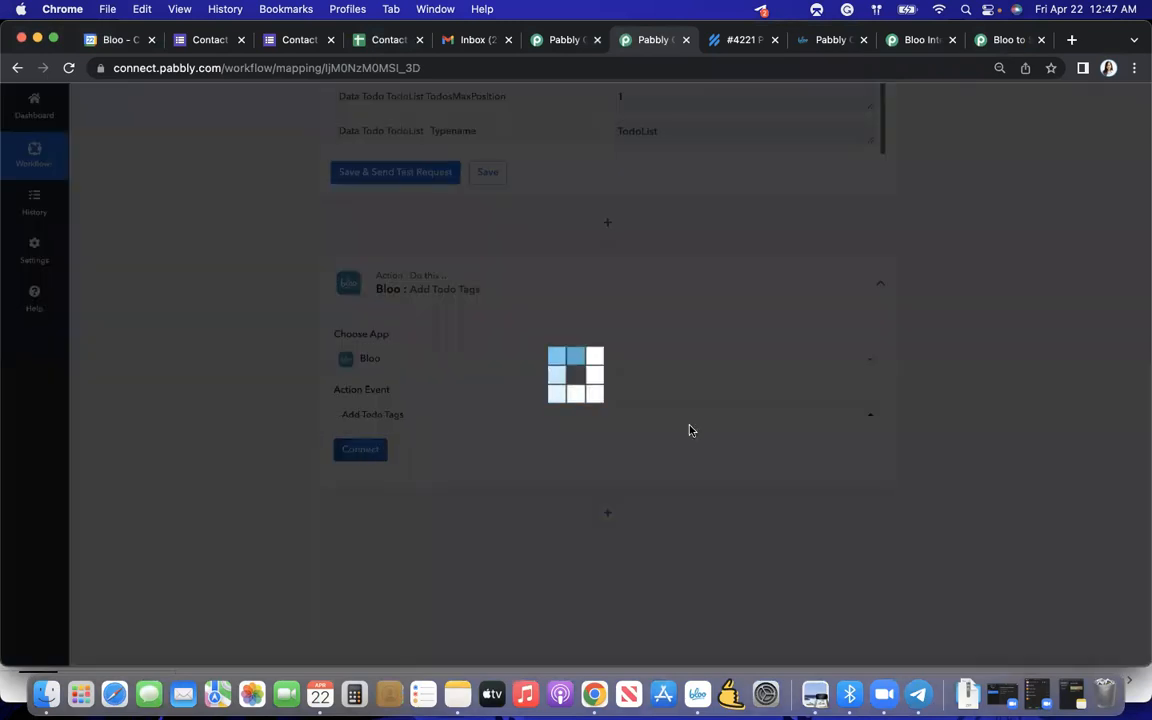
click(584, 652)
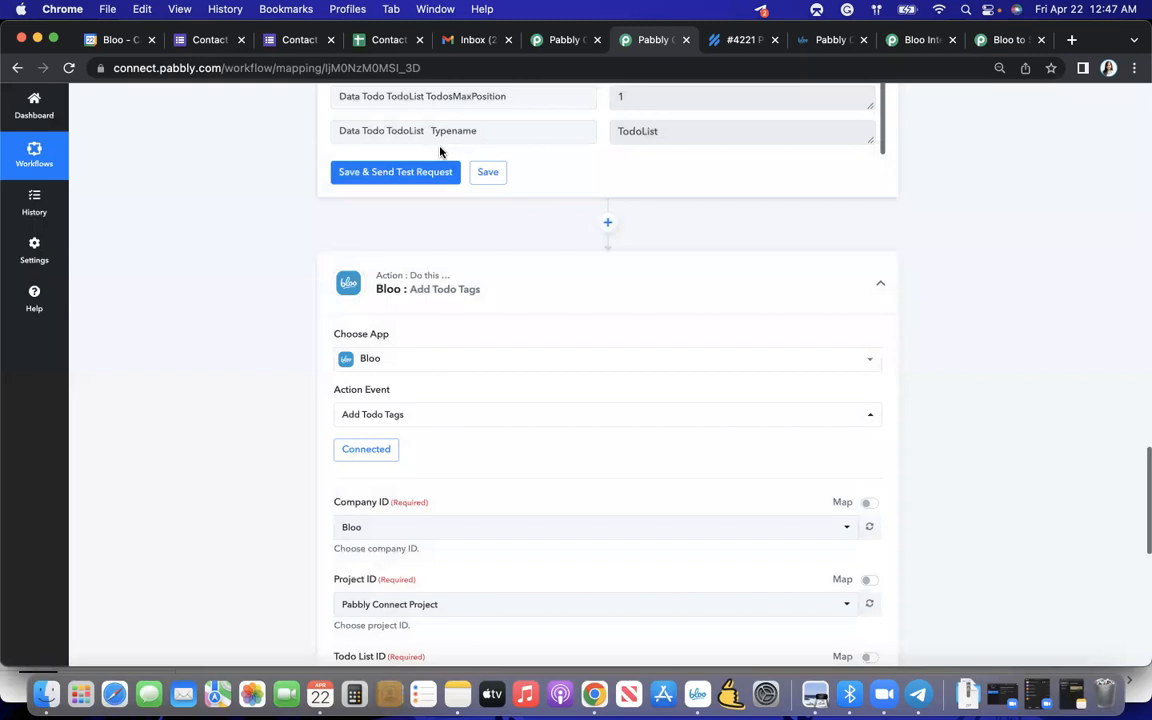
- Set the action's todo list to Email Ticket and its todo to Pabbly Test Again
scroll(466, 240, down, 1)
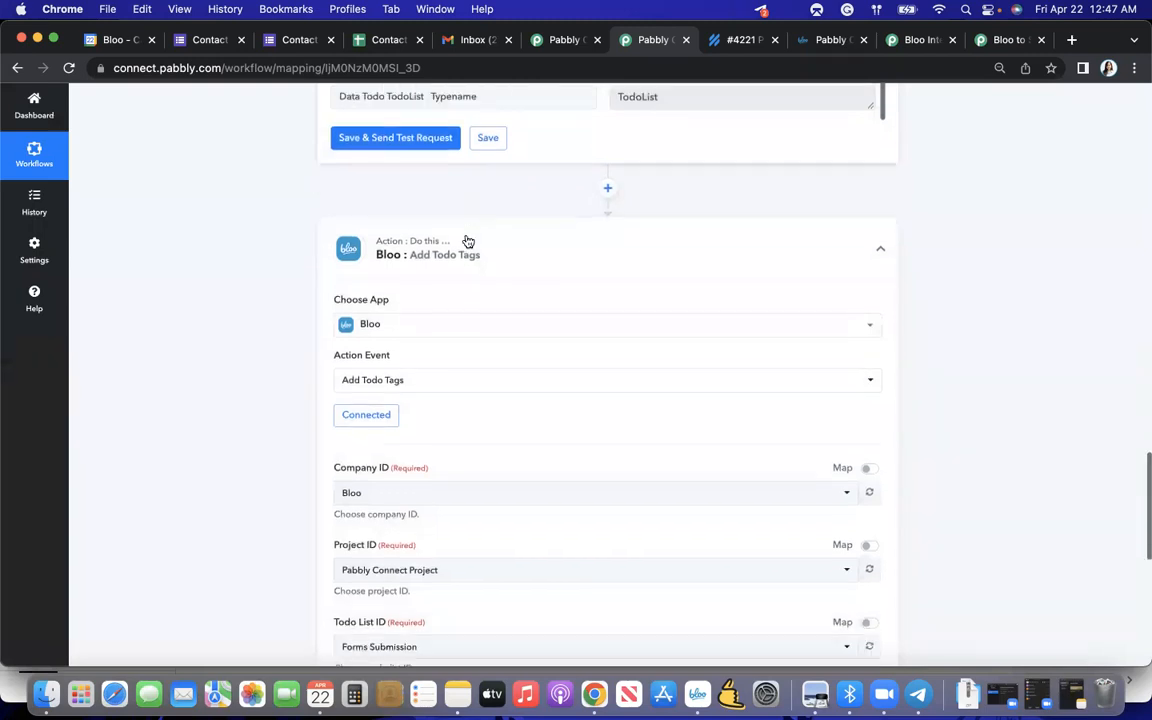
scroll(468, 241, down, 5)
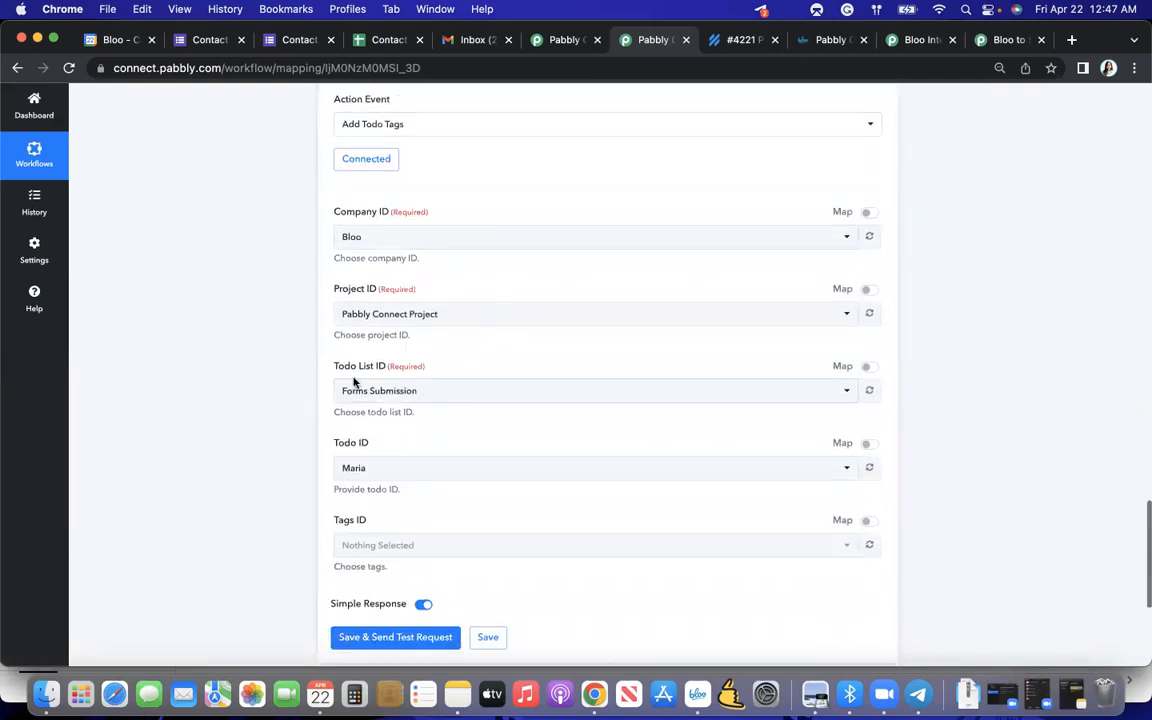
click(386, 392)
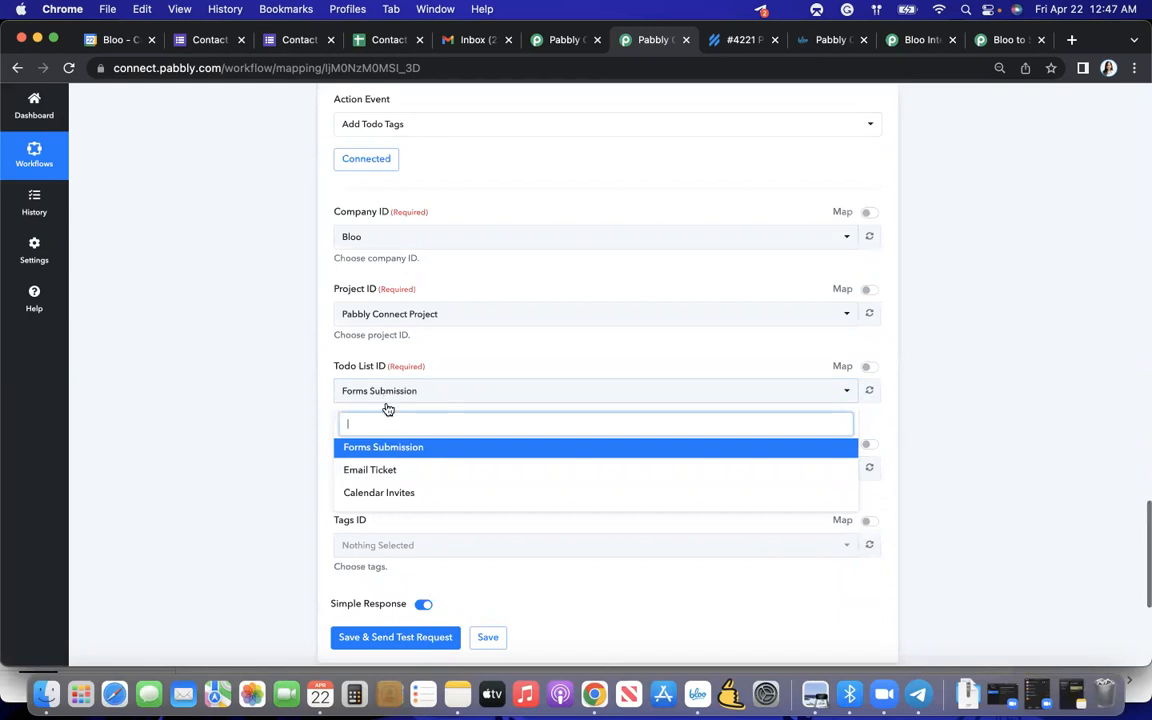
click(393, 470)
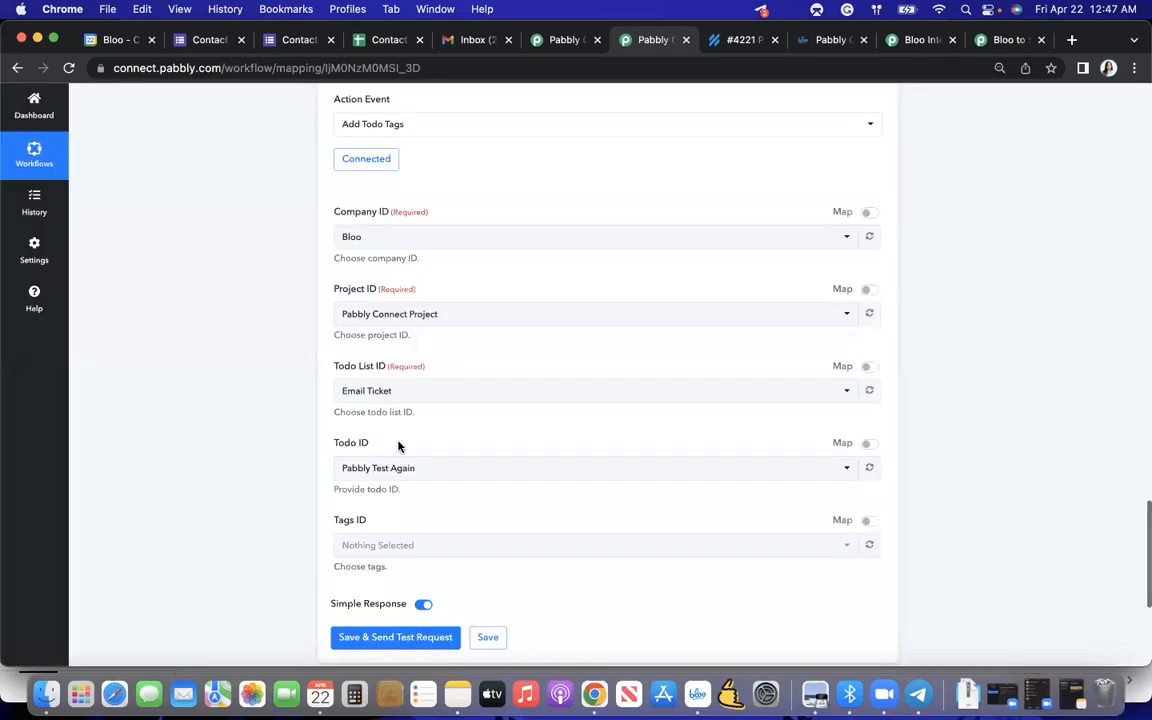
scroll(397, 446, down, 1)
click(383, 418)
click(386, 465)
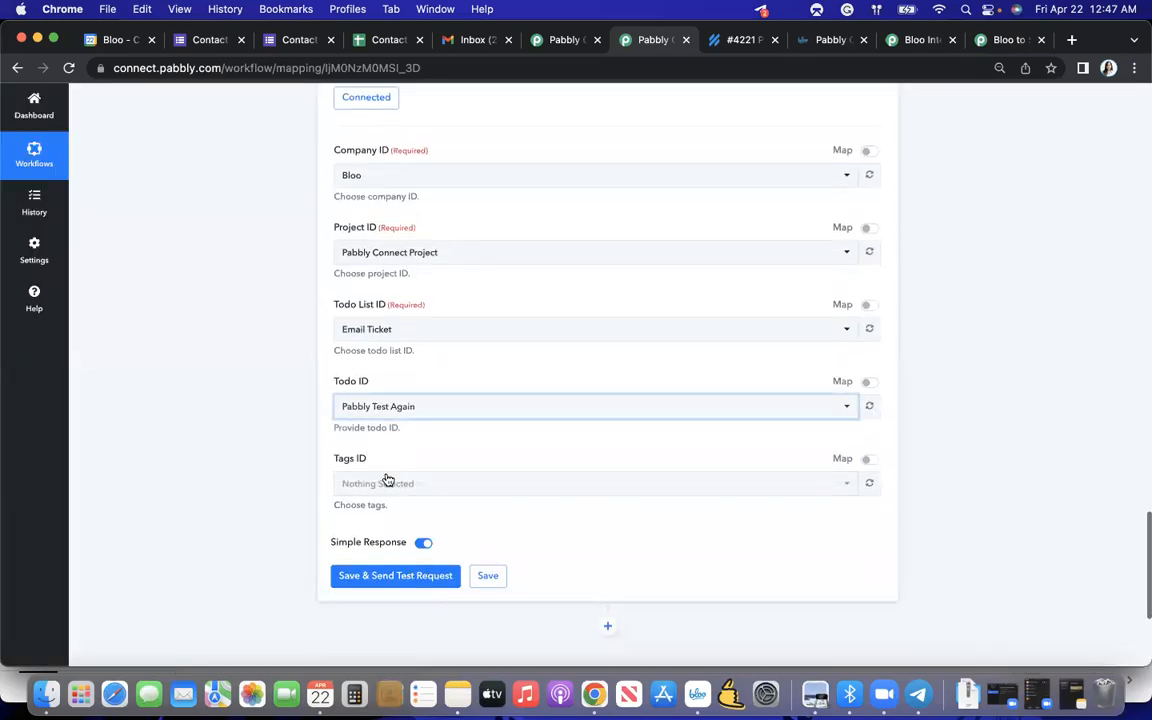
- Select Ticketing as the tag to add, and save the action while sending a test request
click(390, 483)
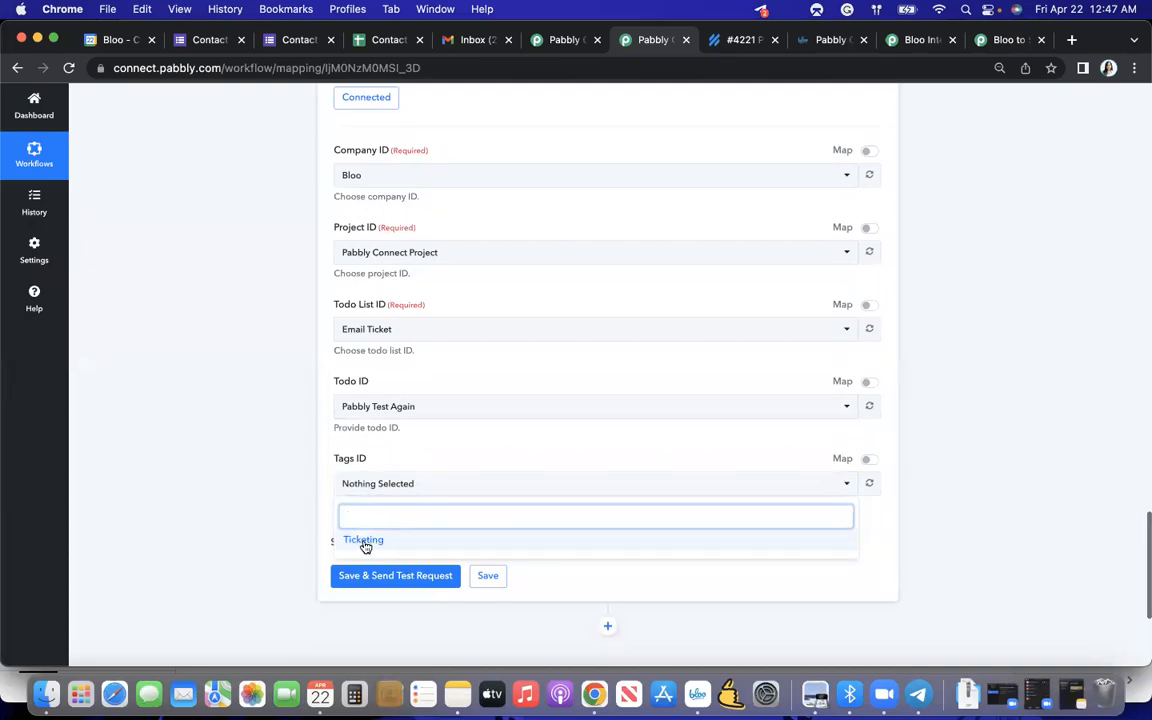
click(364, 541)
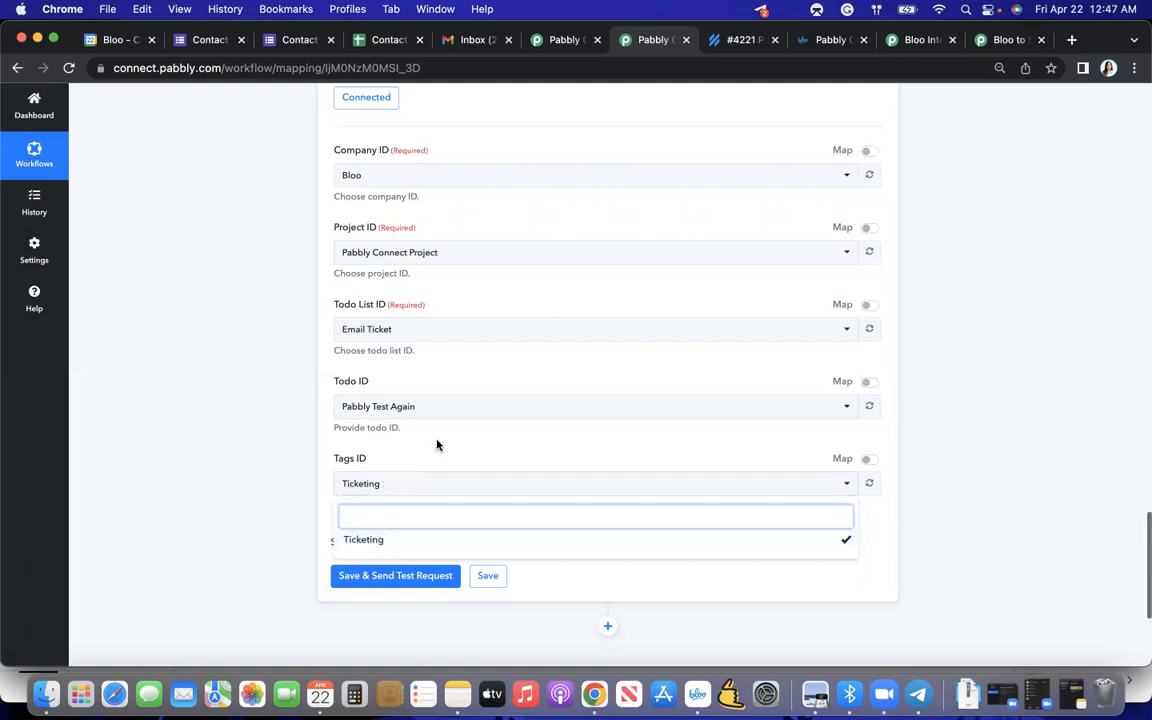
click(395, 453)
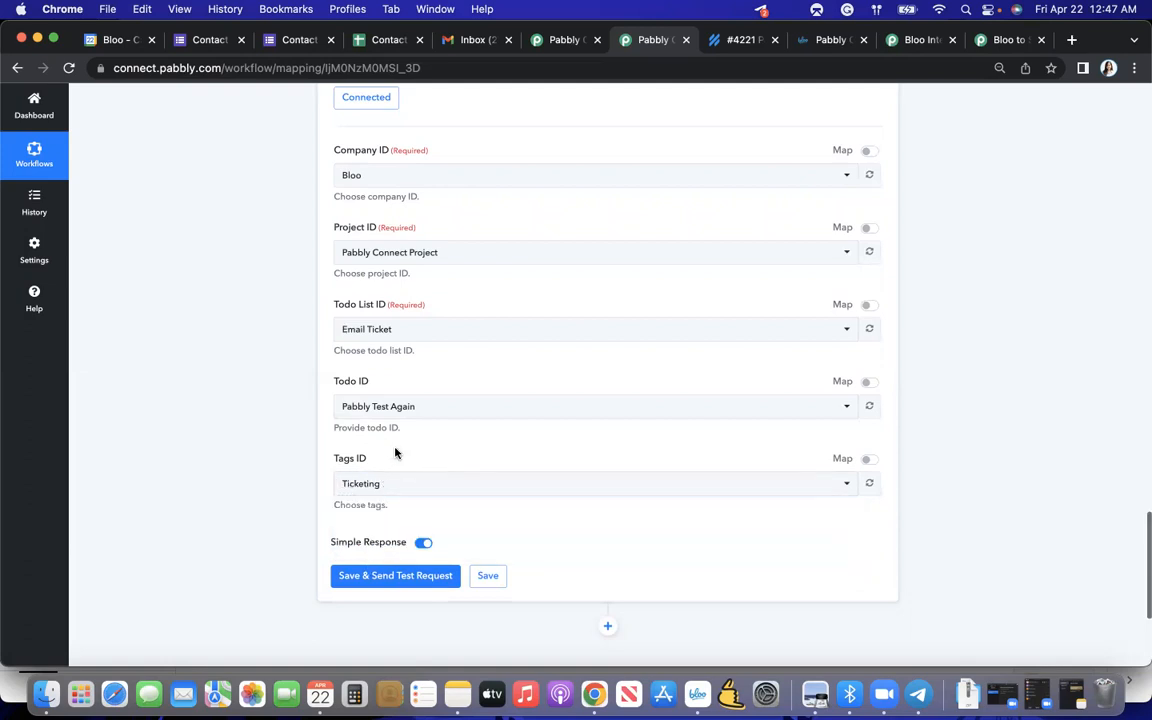
click(379, 578)
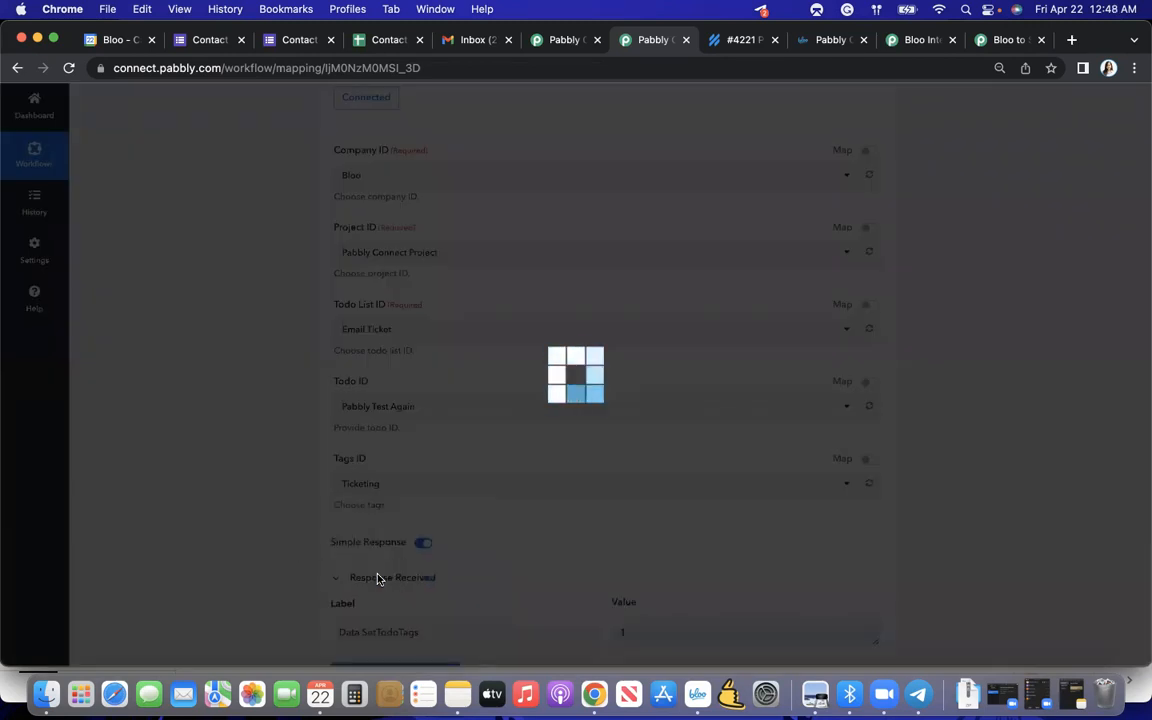
scroll(455, 533, down, 1)
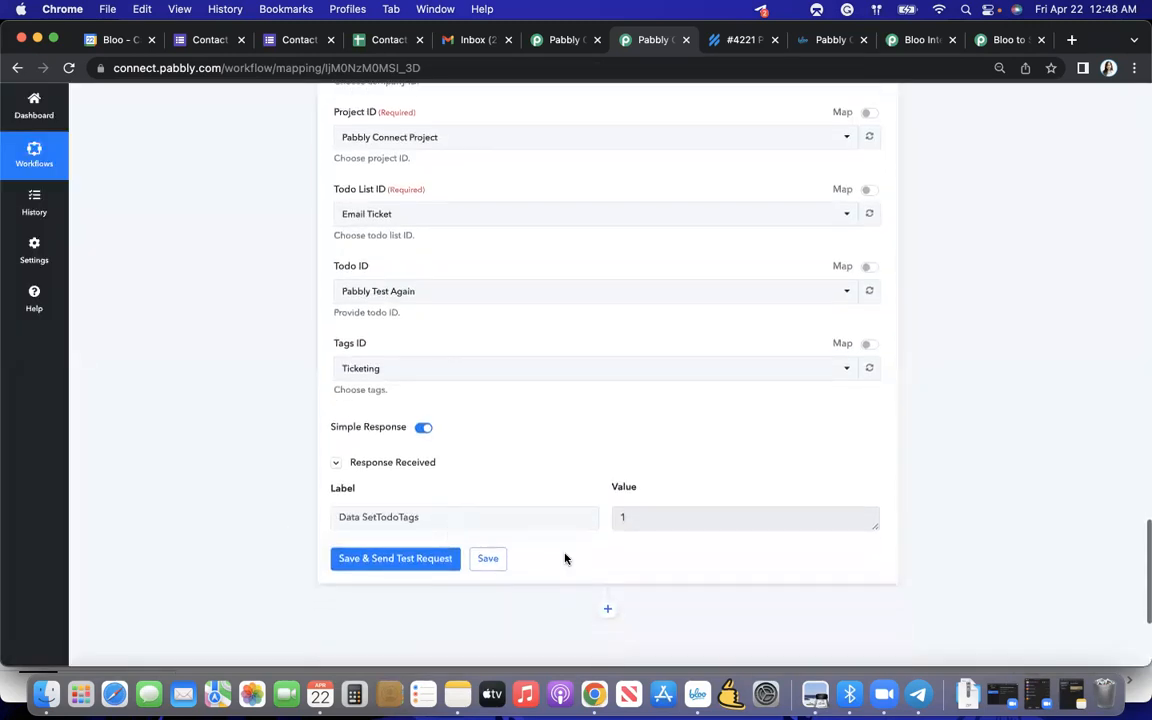
- Switch to the Bloo project board and check the tags on the "Pabbly Test Again" todo
key(ctrl+Up)
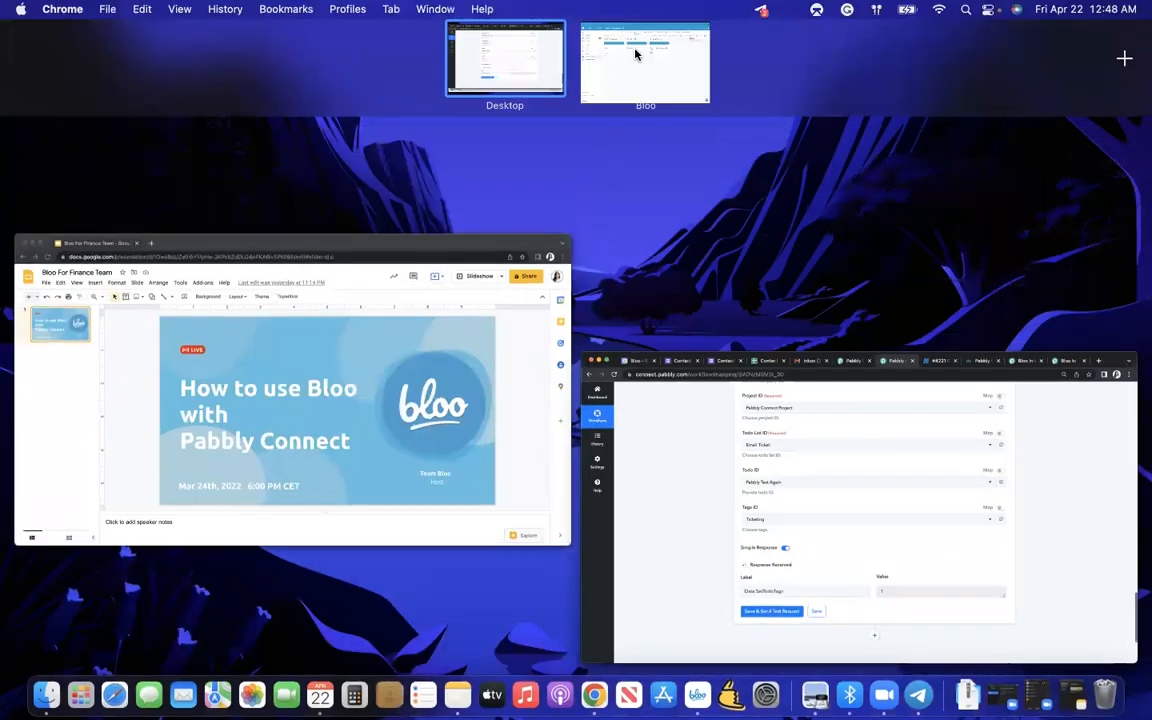
click(638, 51)
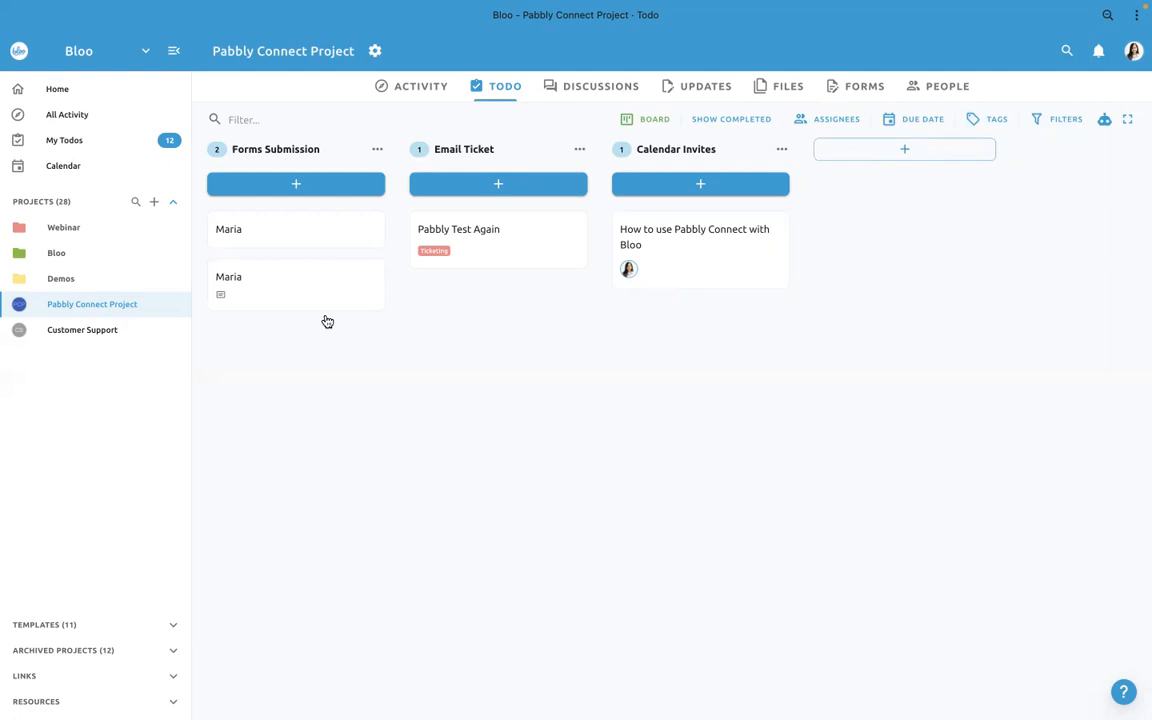
- Return to the Pabbly Connect workflow and add another action step after Add Todo Tags, with Bloo as its app
key(ctrl+Up)
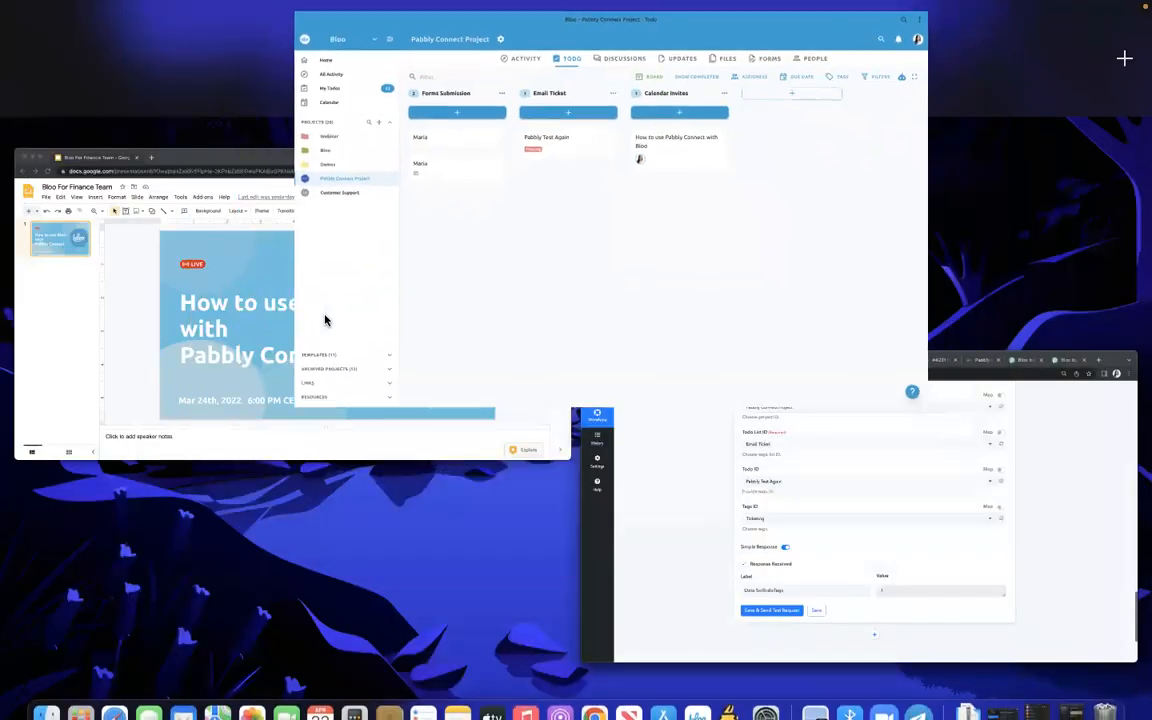
click(600, 445)
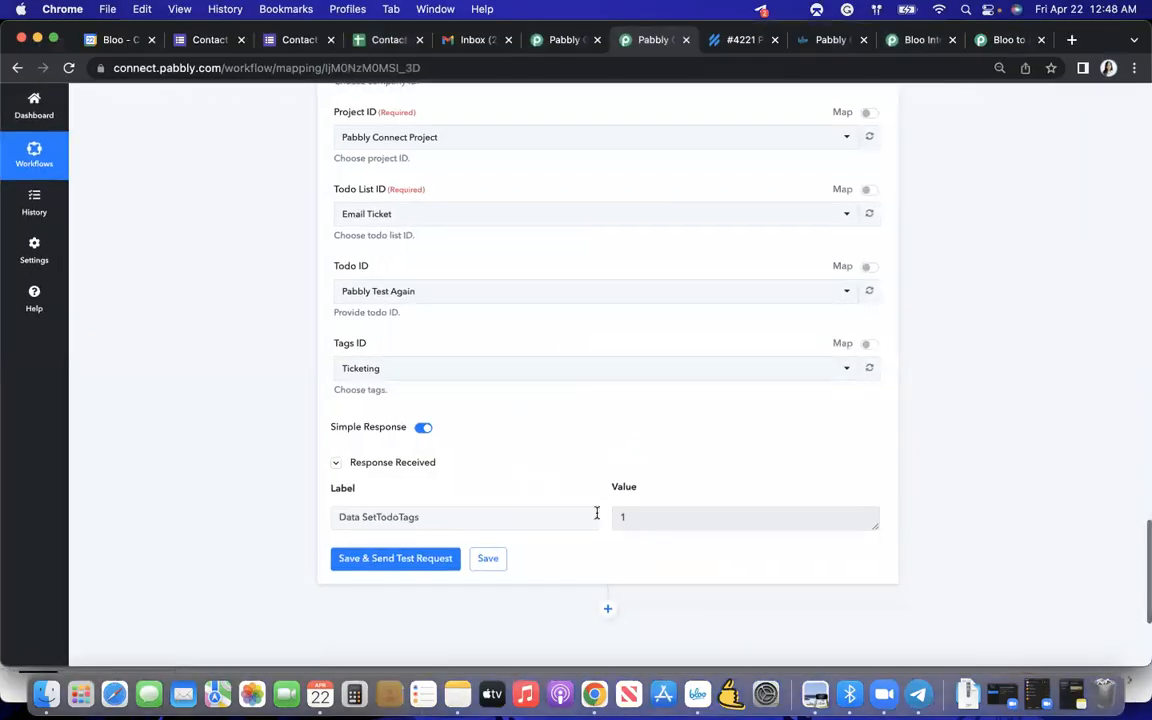
scroll(596, 512, down, 2)
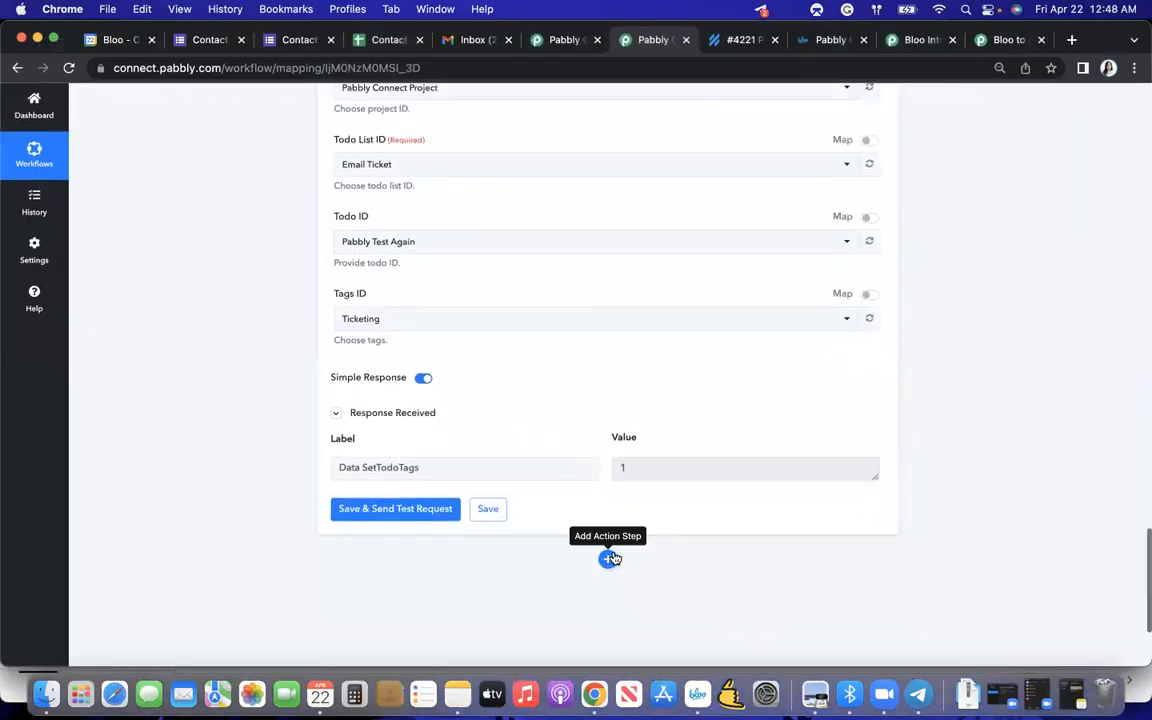
click(609, 558)
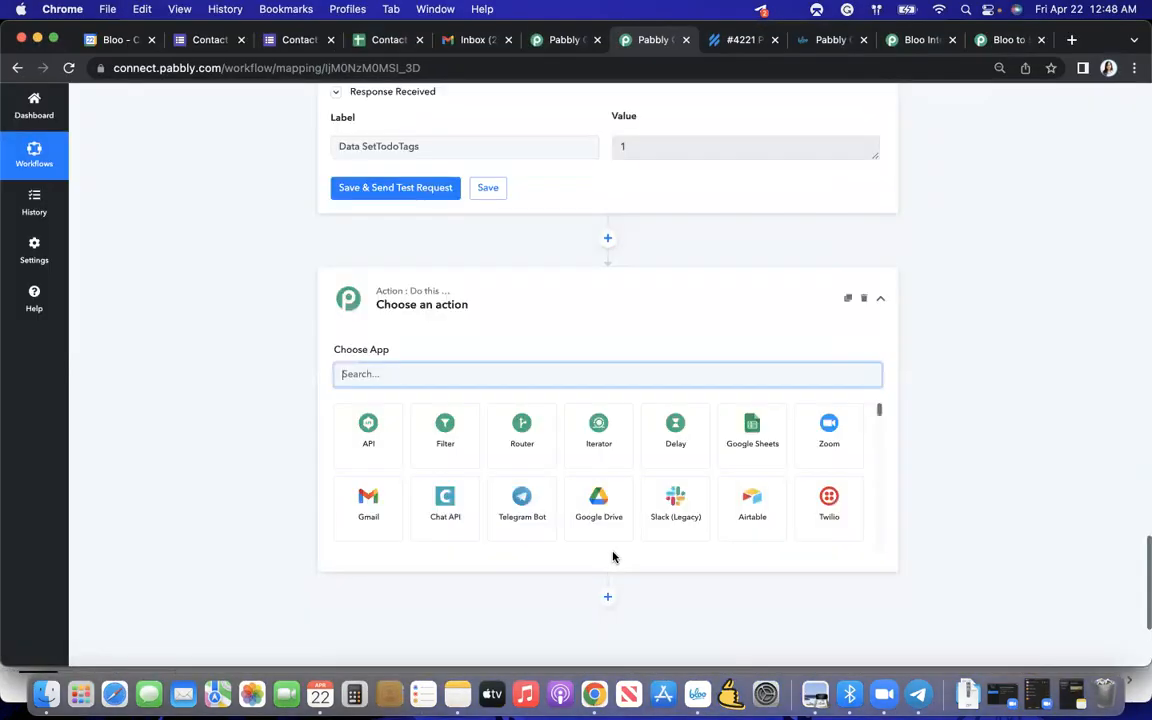
text(Bloo)
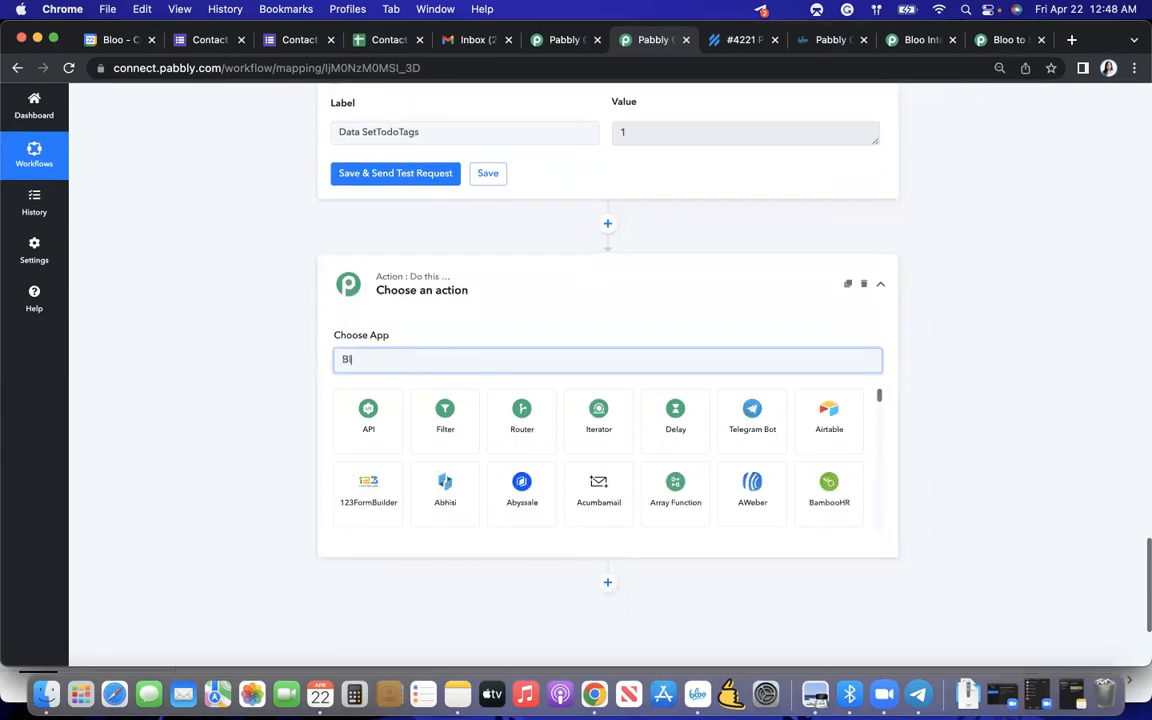
click(384, 424)
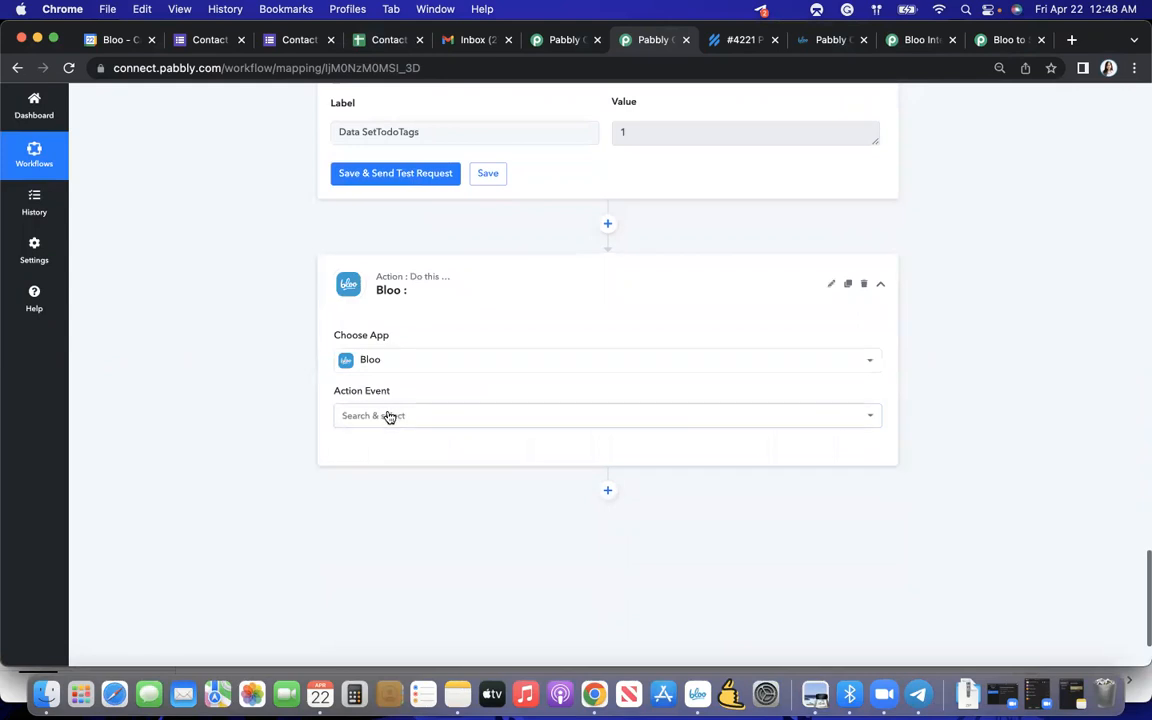
- Set the new Bloo action's event to Add or Update Todo Description
click(388, 415)
scroll(418, 343, down, 3)
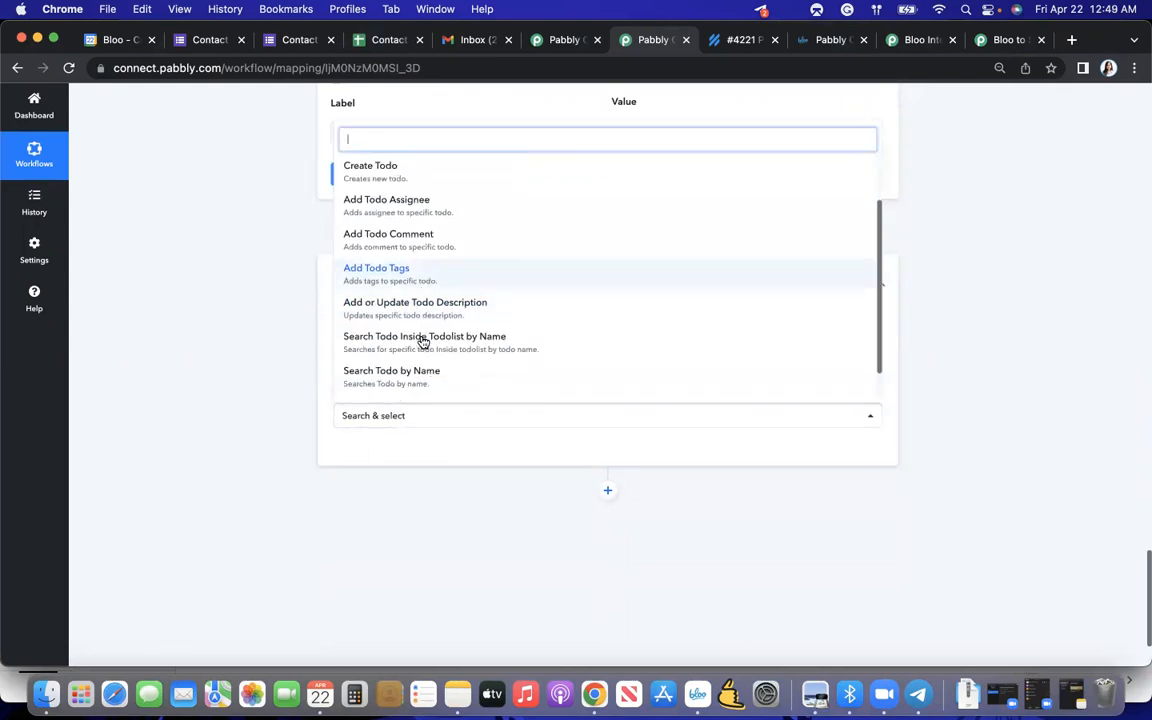
scroll(422, 342, up, 1)
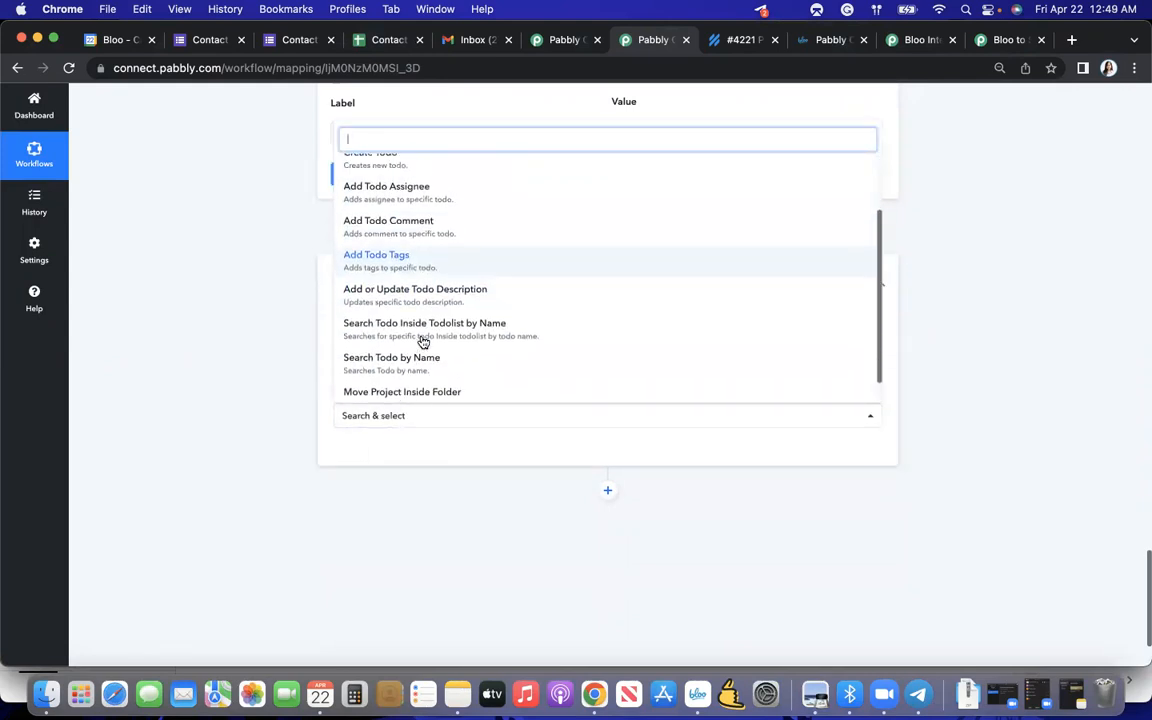
scroll(423, 341, down, 1)
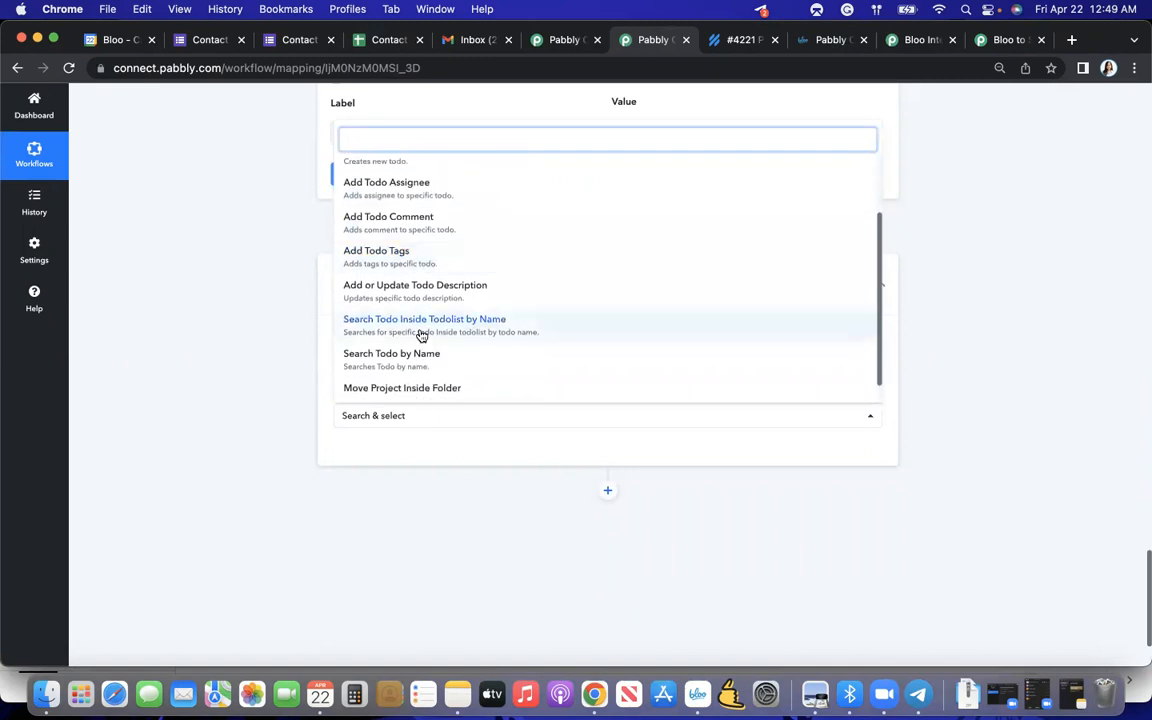
click(453, 287)
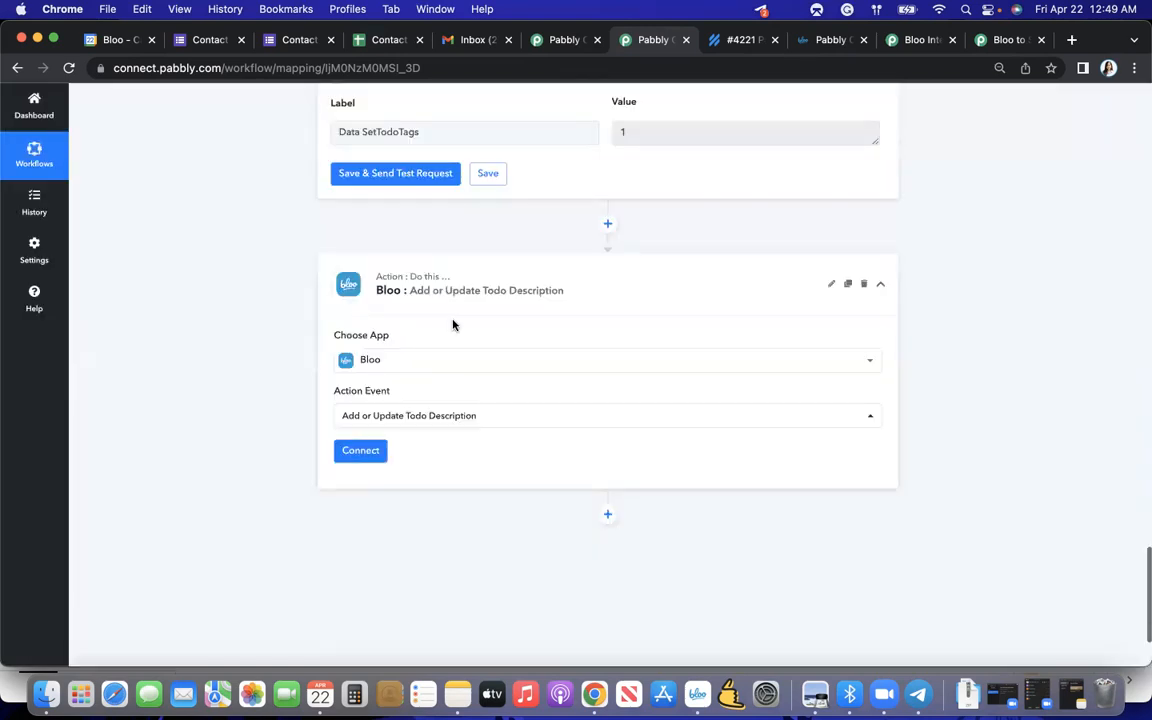
- Connect the Add or Update Todo Description action using the existing connection Bloo #3
scroll(452, 324, down, 2)
click(359, 360)
click(541, 372)
click(545, 430)
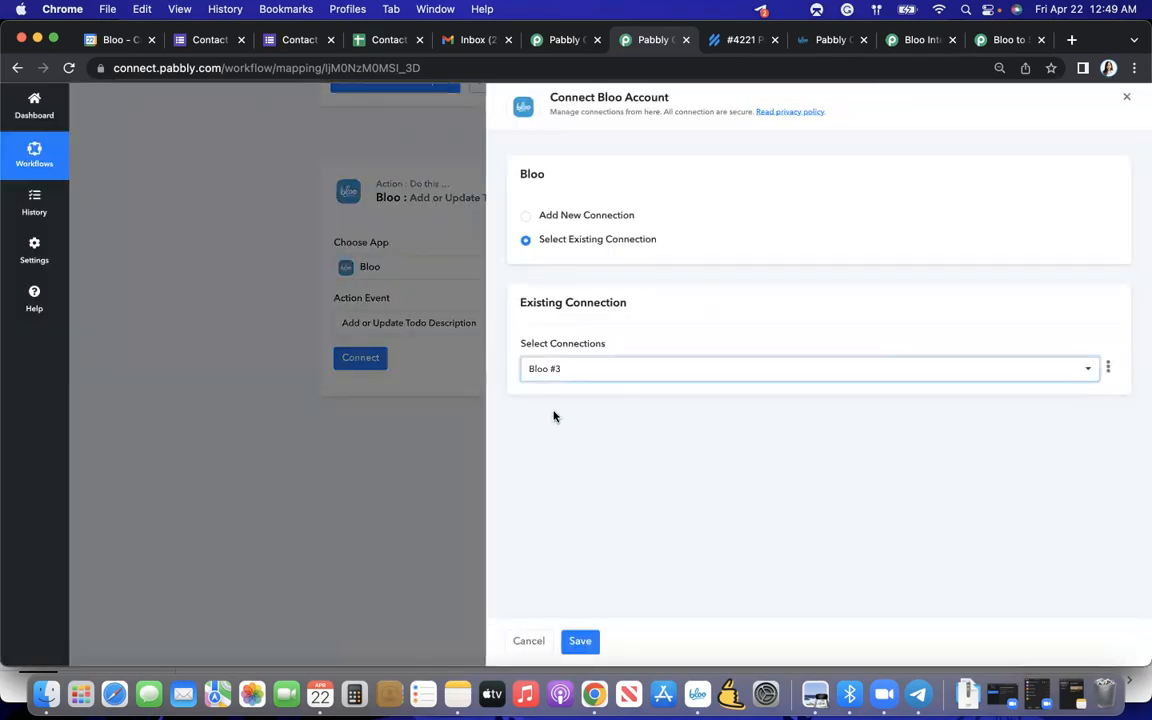
click(582, 644)
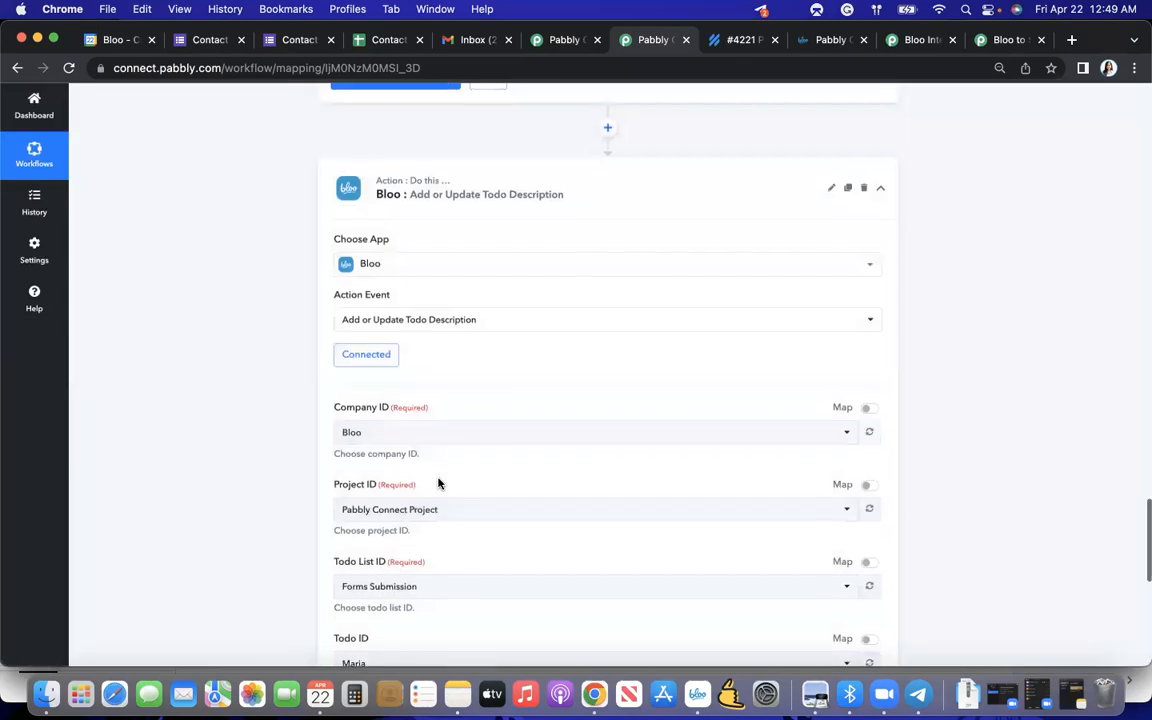
- Set the description action's todo list to Email Ticket and keep Pabbly Test Again as its todo
scroll(437, 482, down, 4)
click(429, 396)
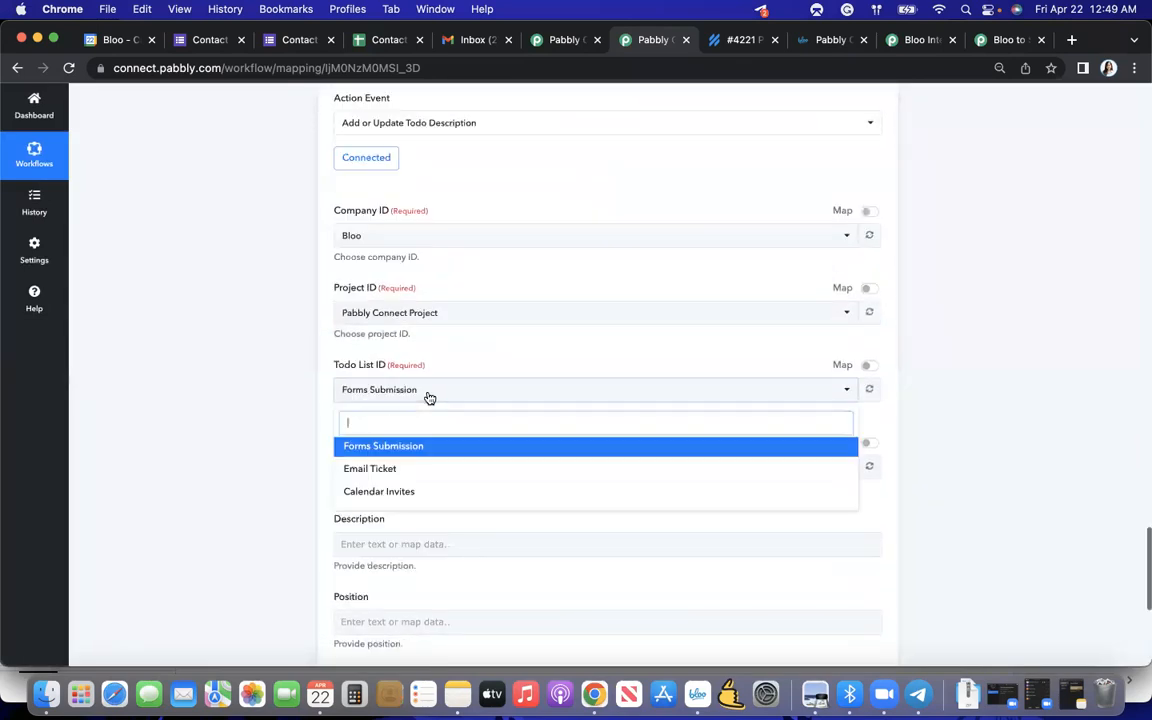
click(390, 470)
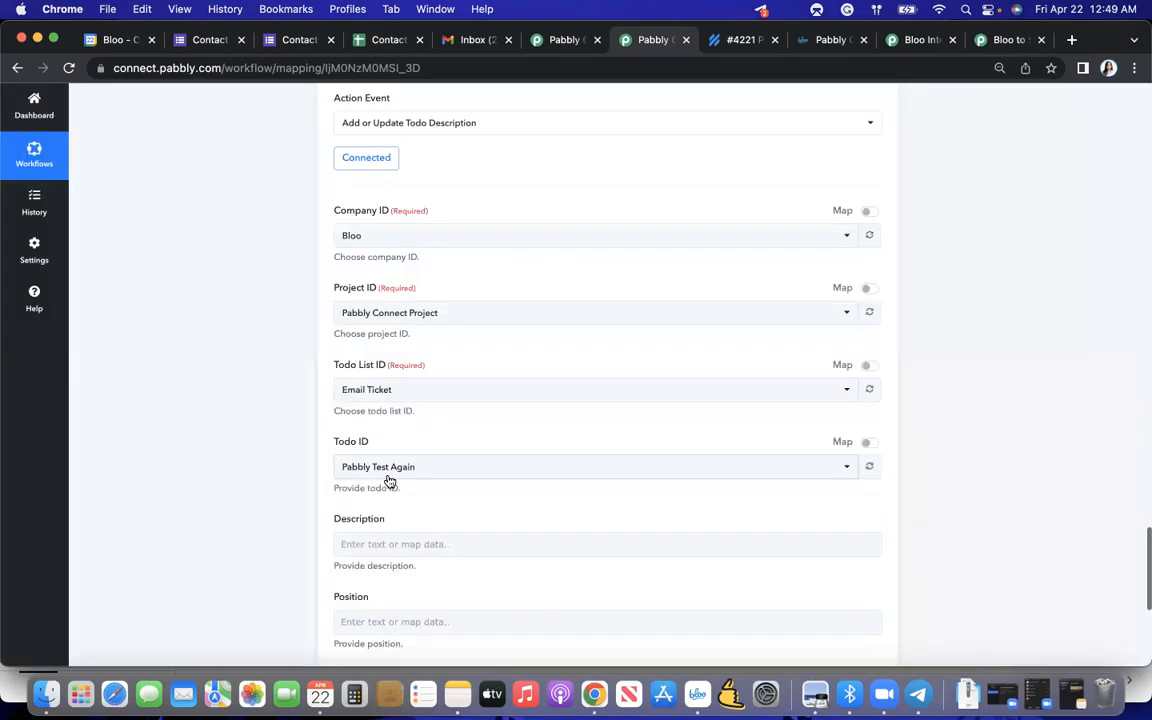
click(406, 466)
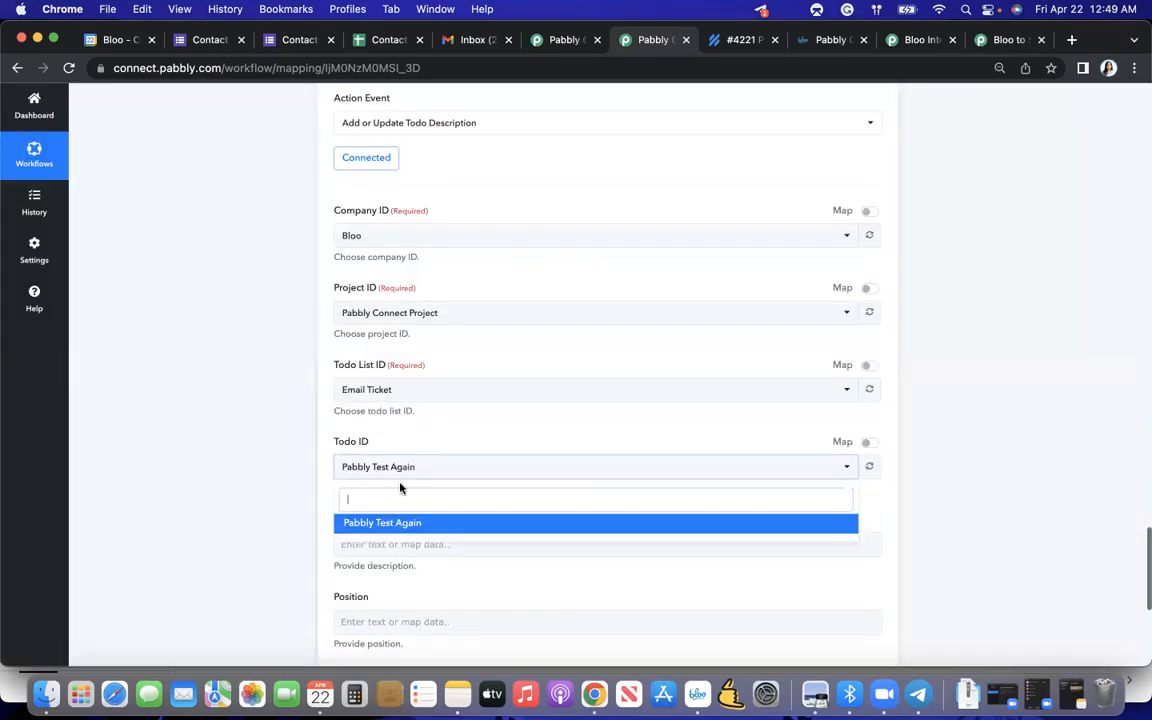
click(301, 501)
- Map the todo's description to the Preview value from the Help Scout New Conversation trigger
scroll(301, 501, down, 2)
click(404, 430)
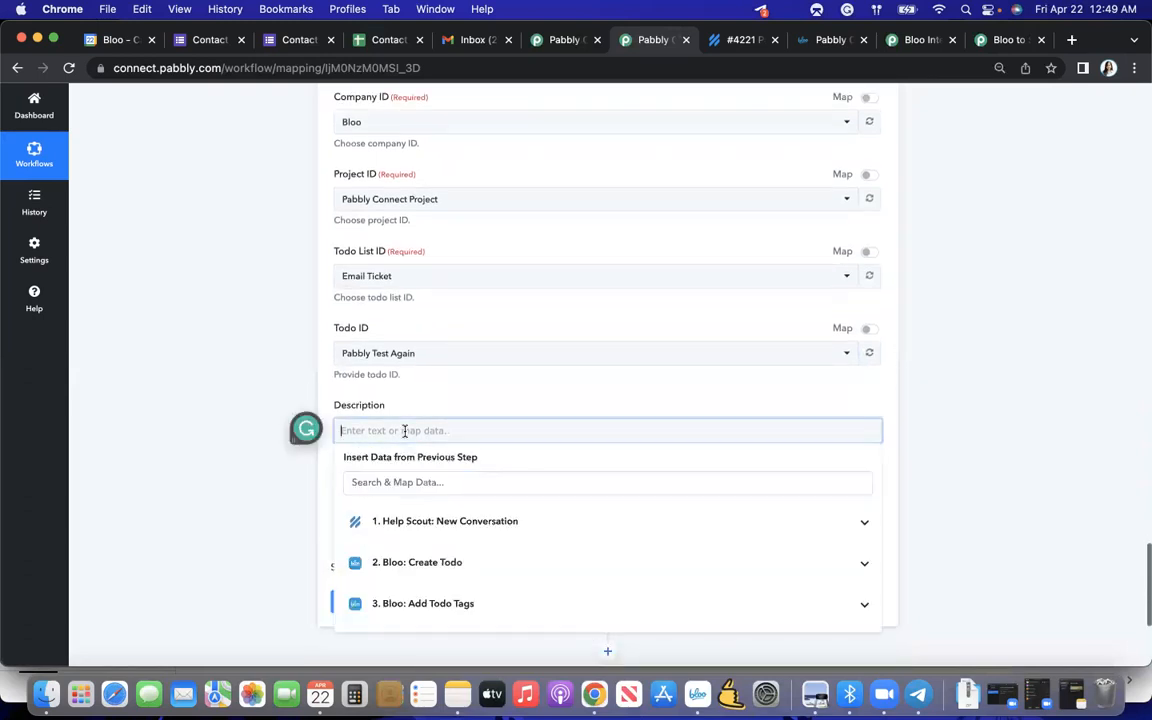
click(431, 521)
scroll(431, 523, down, 4)
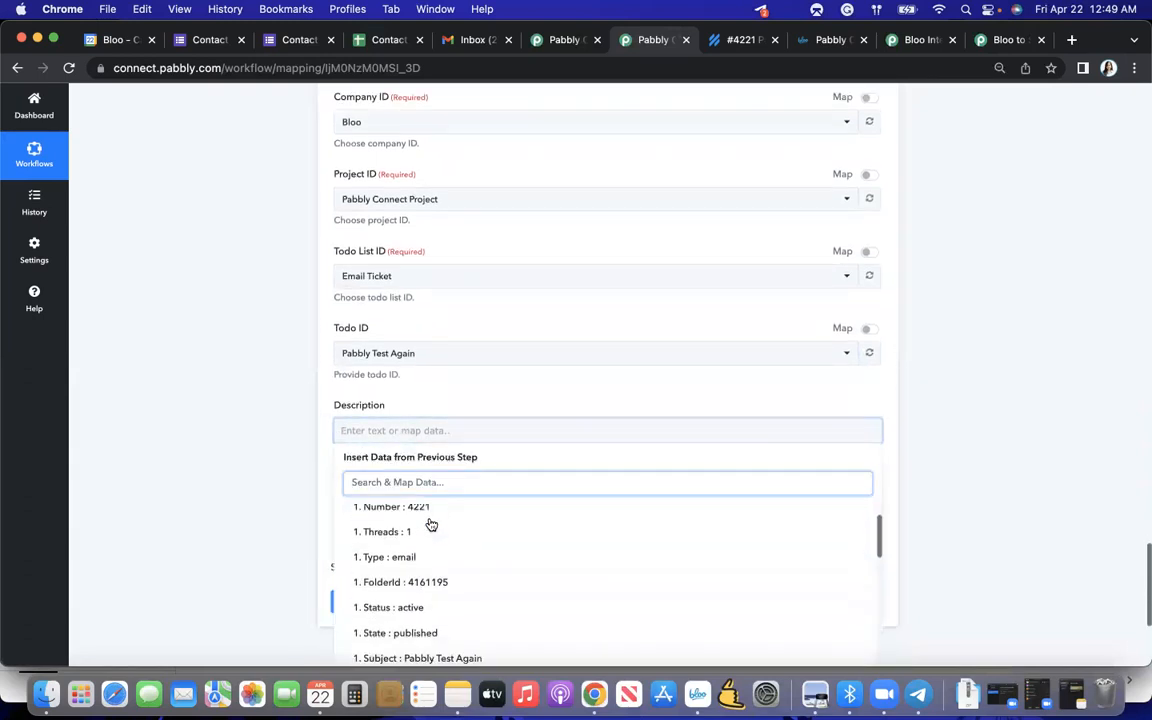
scroll(429, 535, down, 1)
click(448, 563)
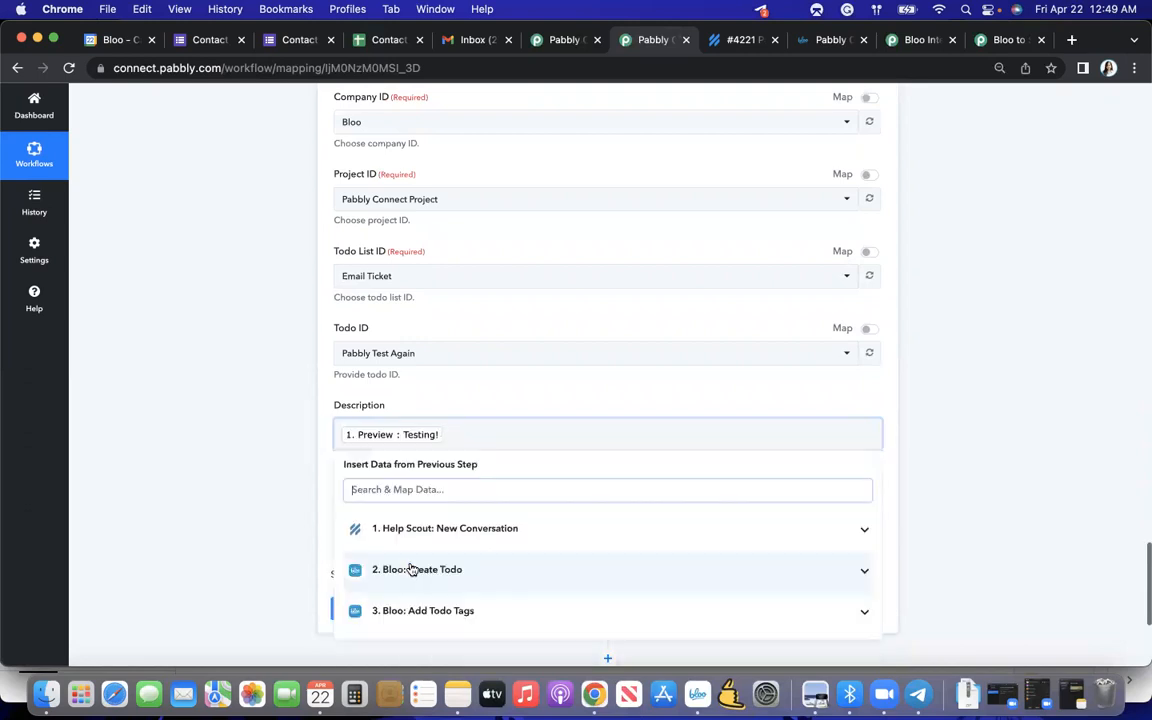
click(293, 548)
- Map the todo's position to the Threads value from the Help Scout New Conversation trigger
click(374, 516)
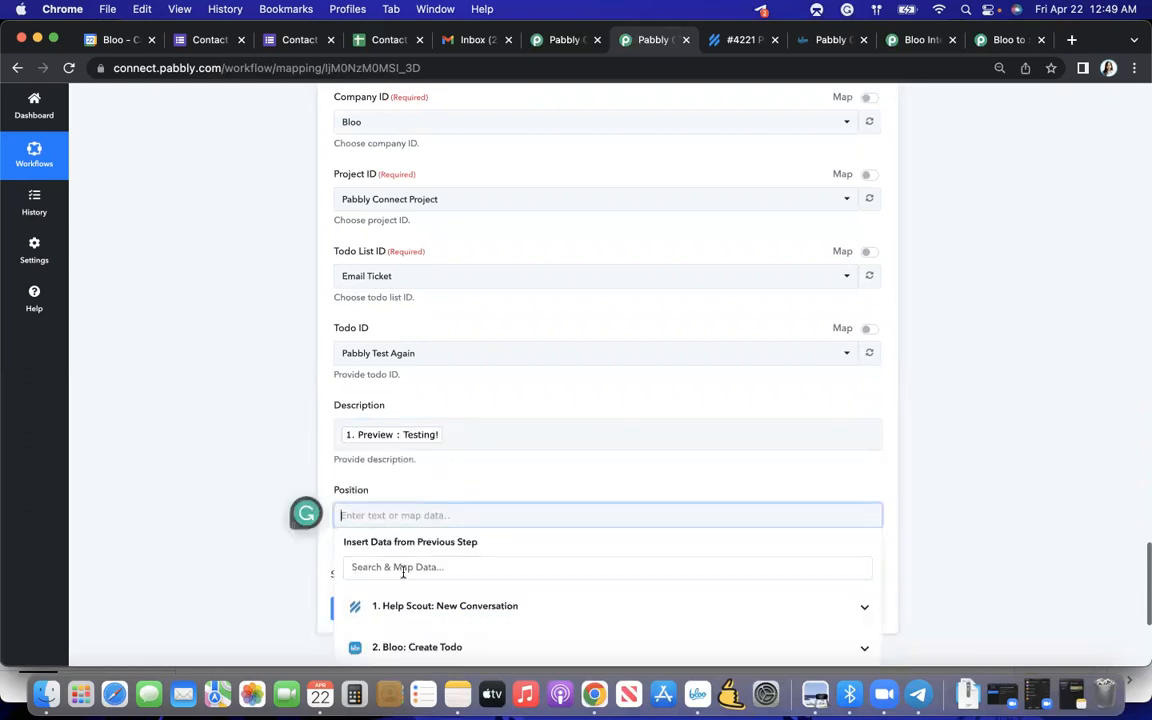
scroll(401, 570, down, 2)
click(396, 500)
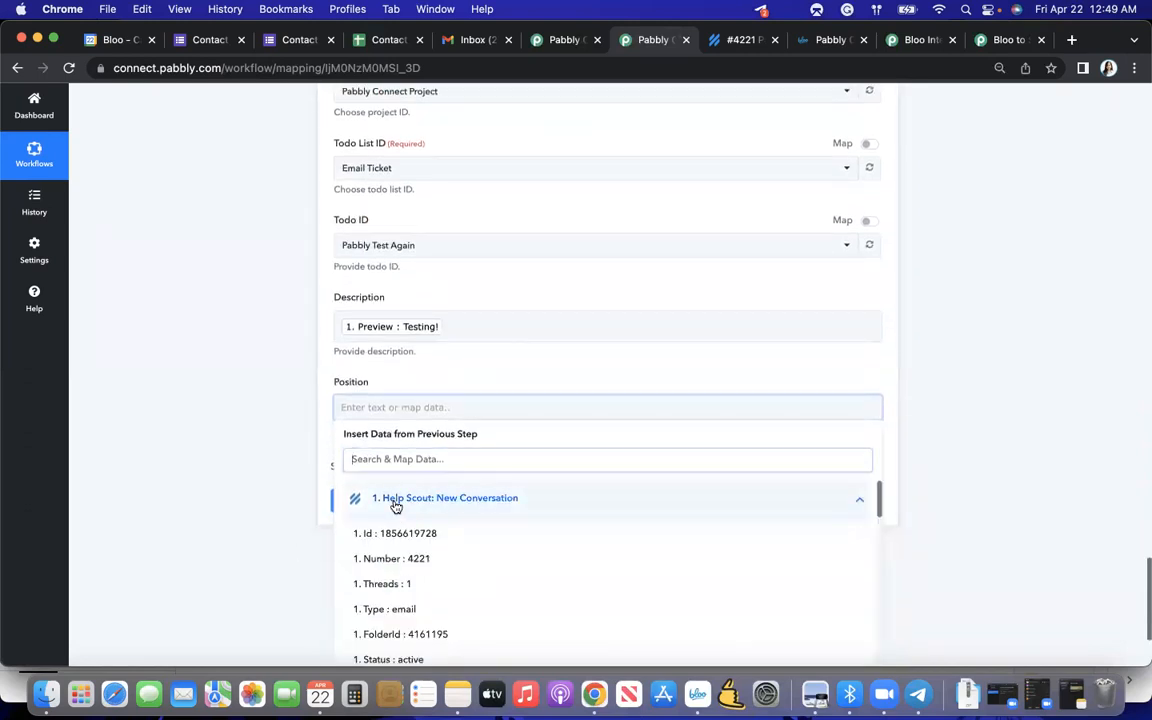
click(409, 584)
click(297, 462)
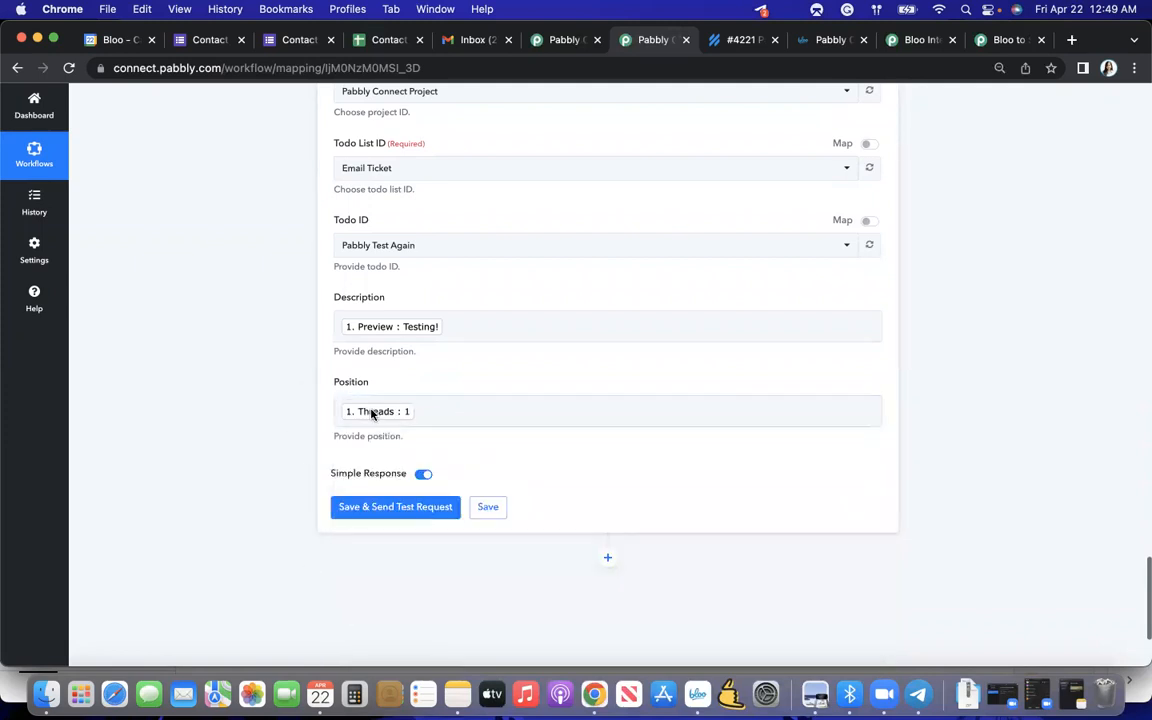
- Check the position mapping in the Create Todo action, and save the description action while sending a test request
scroll(372, 412, up, 10)
scroll(371, 413, up, 8)
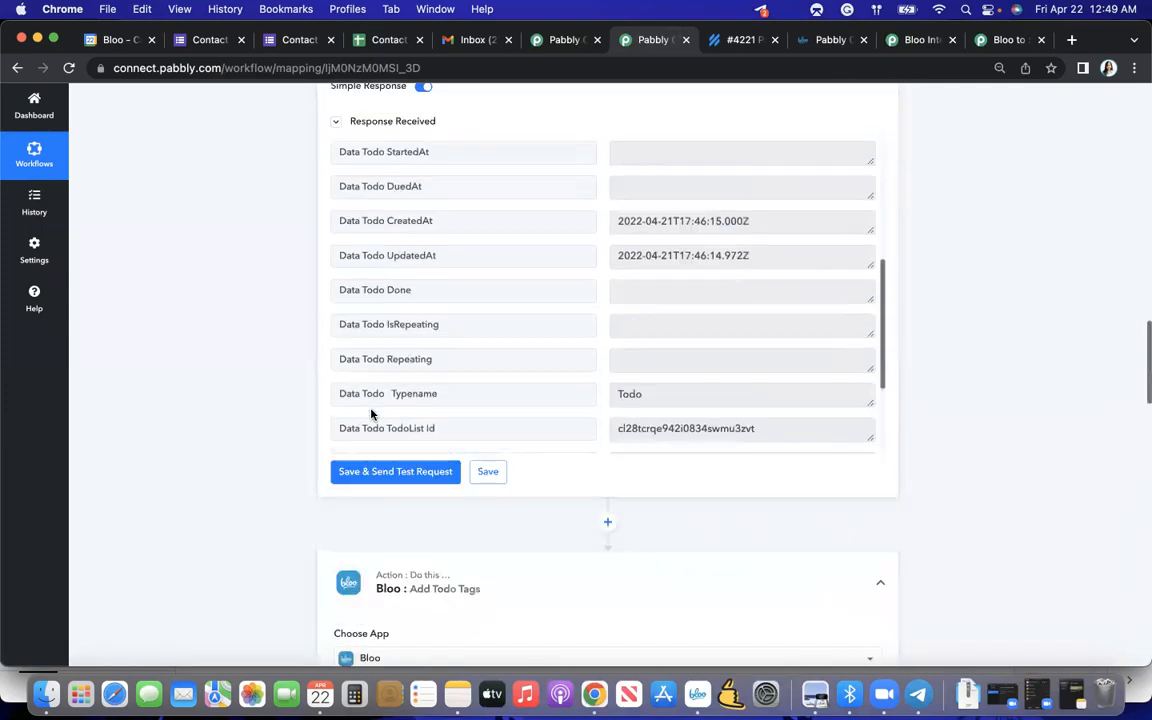
scroll(300, 401, down, 15)
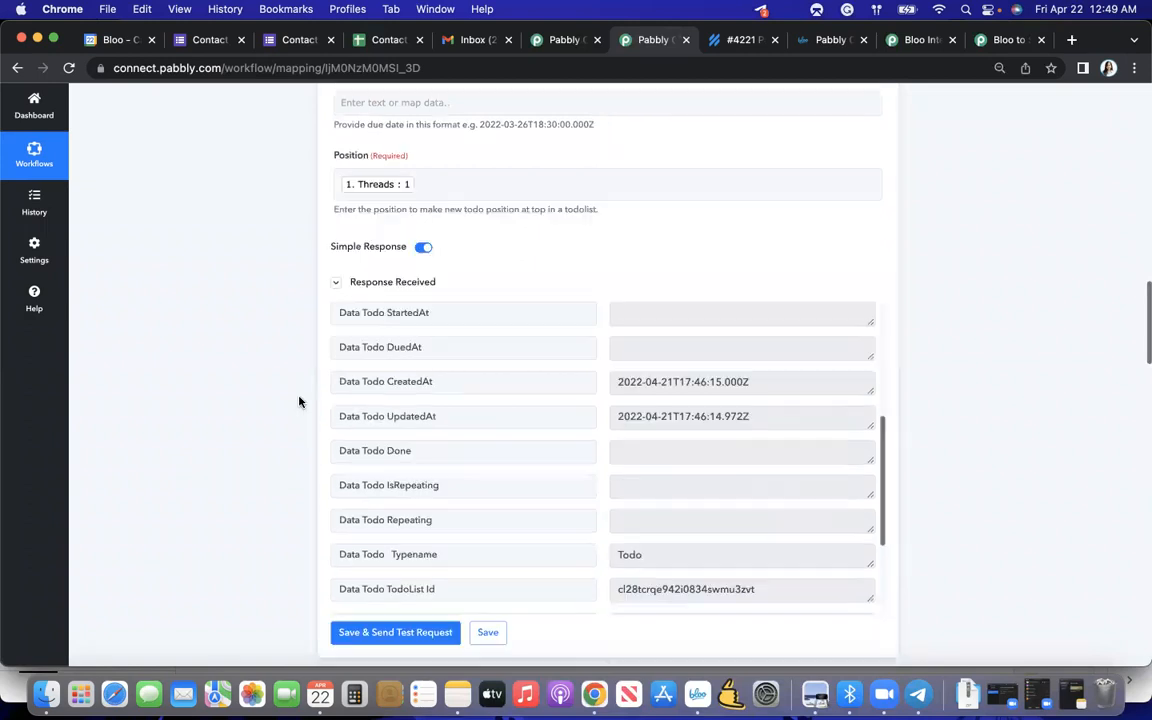
scroll(299, 401, down, 5)
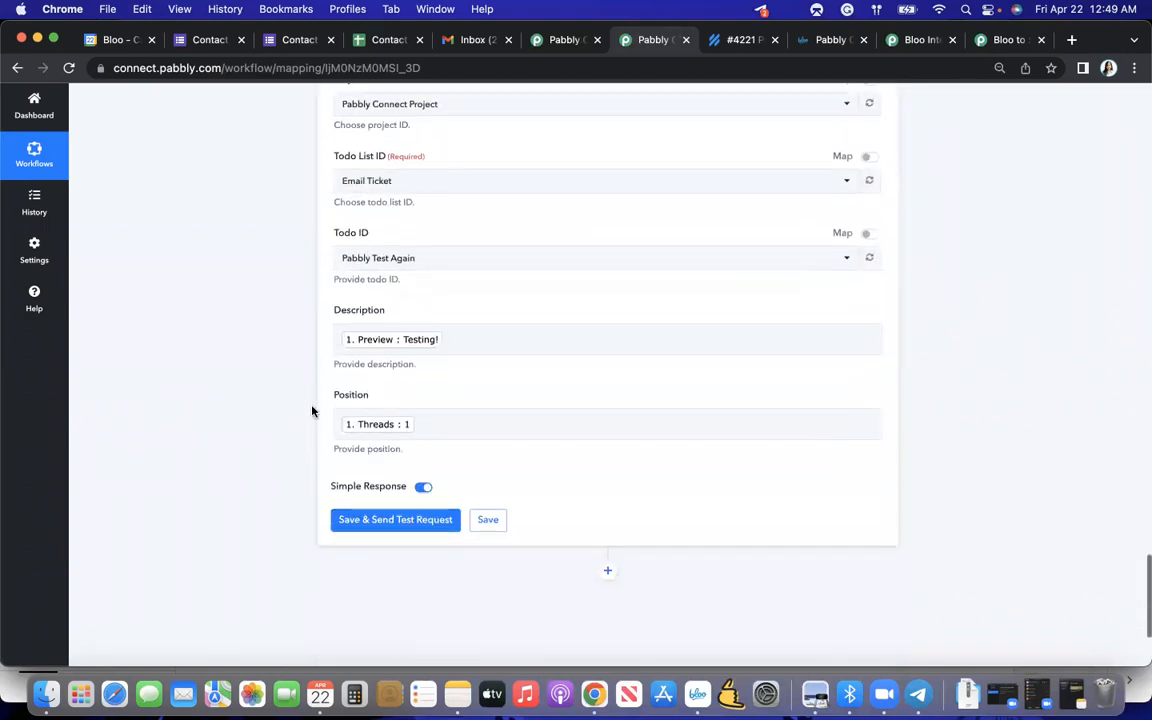
click(378, 522)
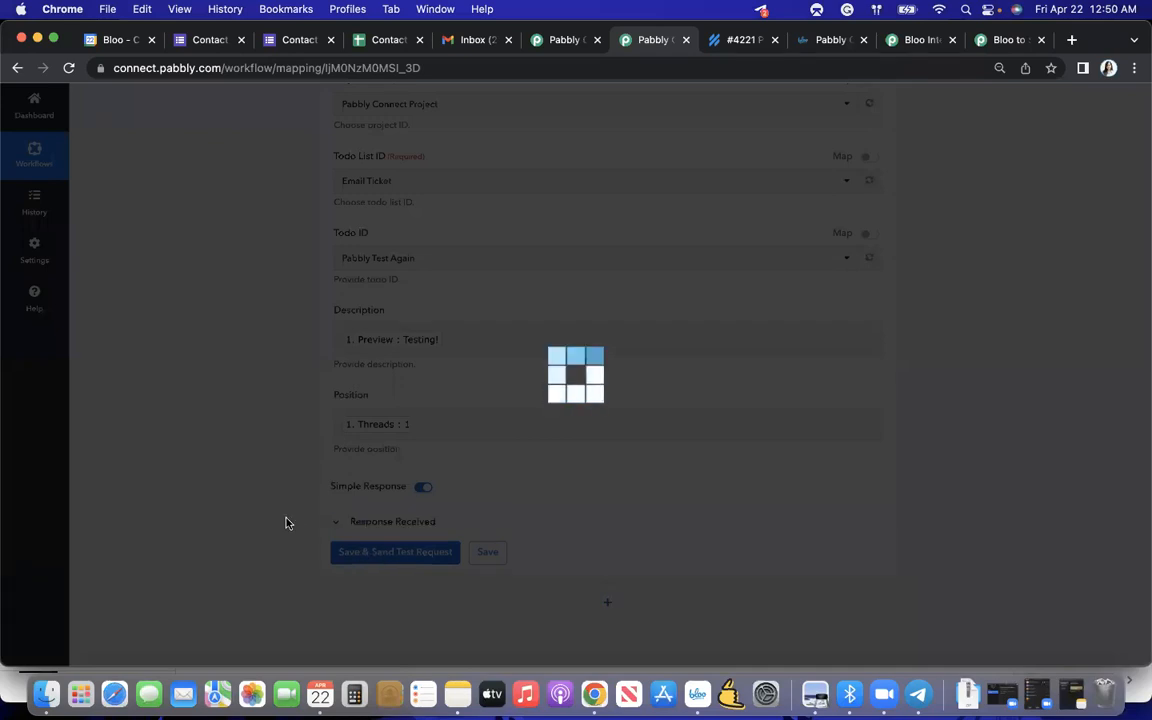
scroll(286, 523, down, 4)
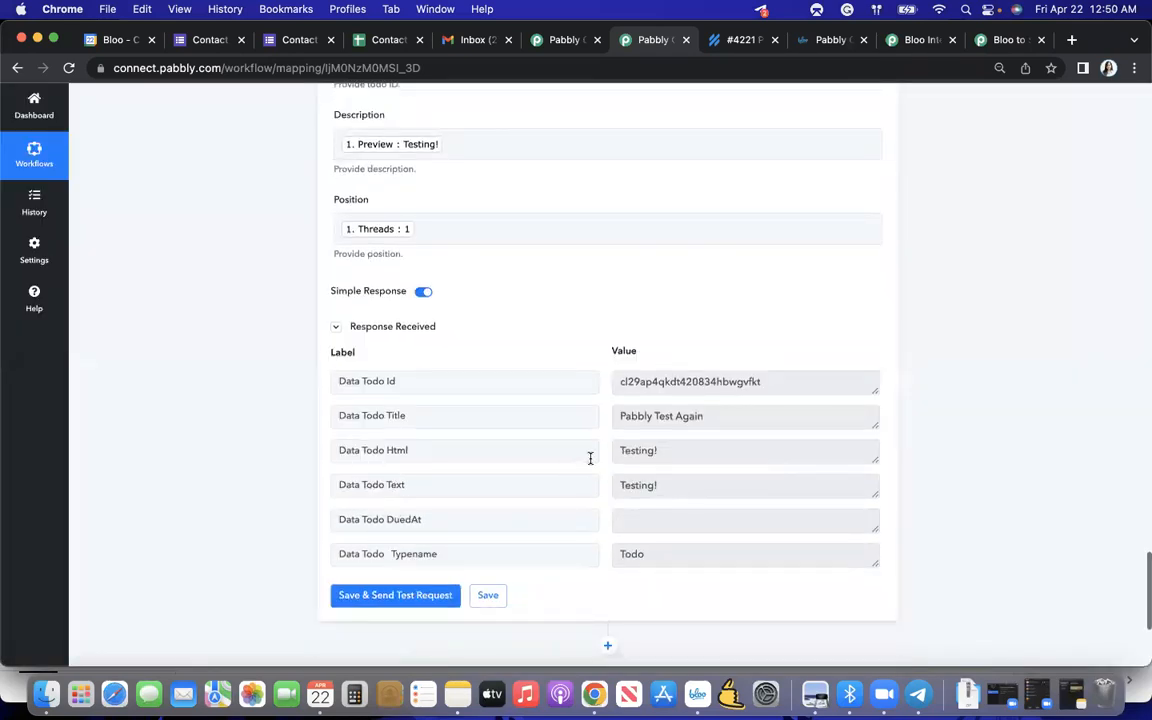
- Switch to the Bloo project board and open the "Pabbly Test Again" todo to check its description
key(ctrl+Up)
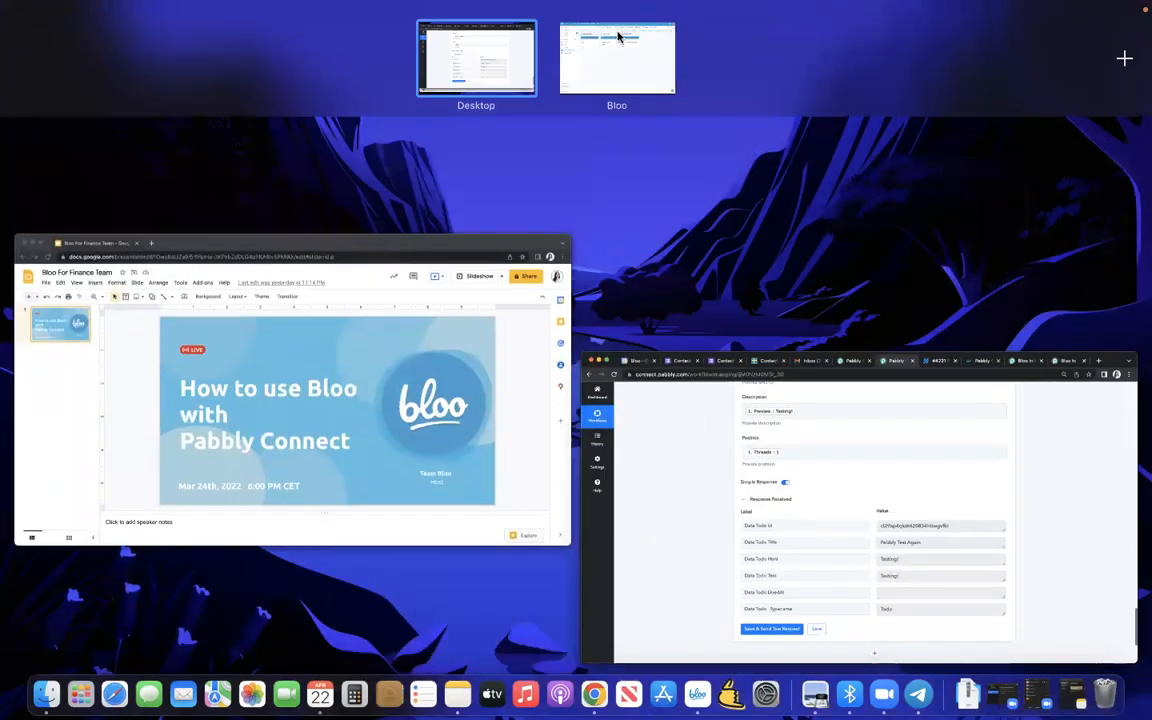
click(617, 40)
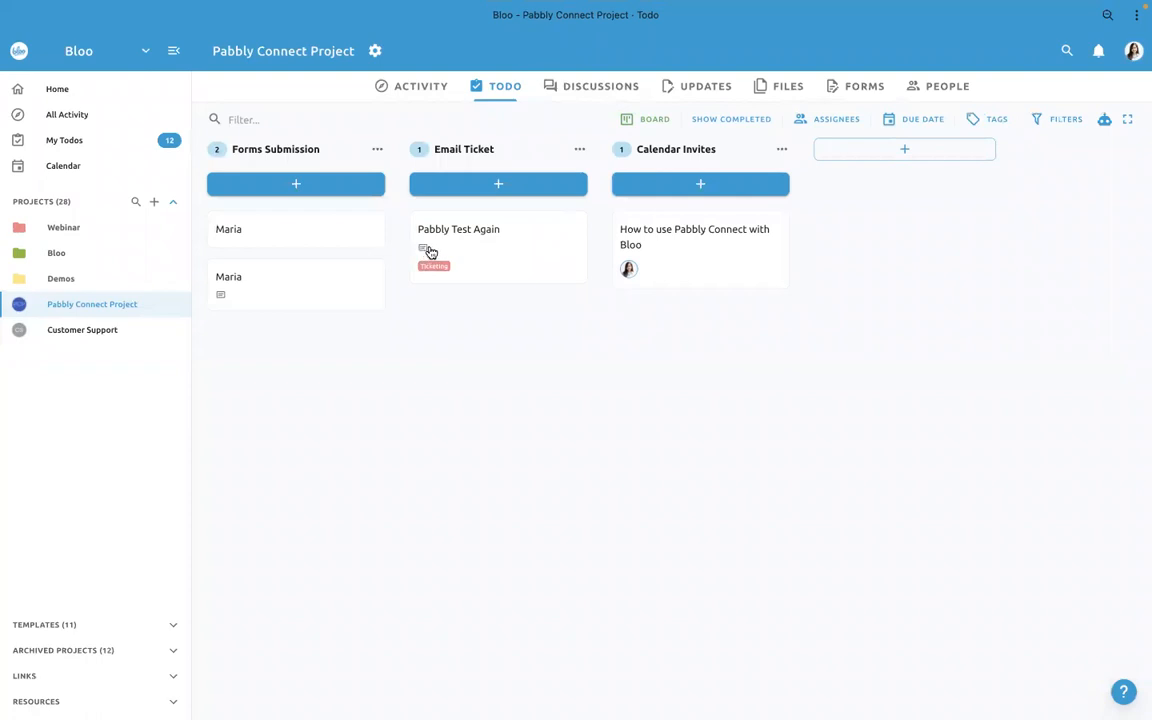
click(470, 249)
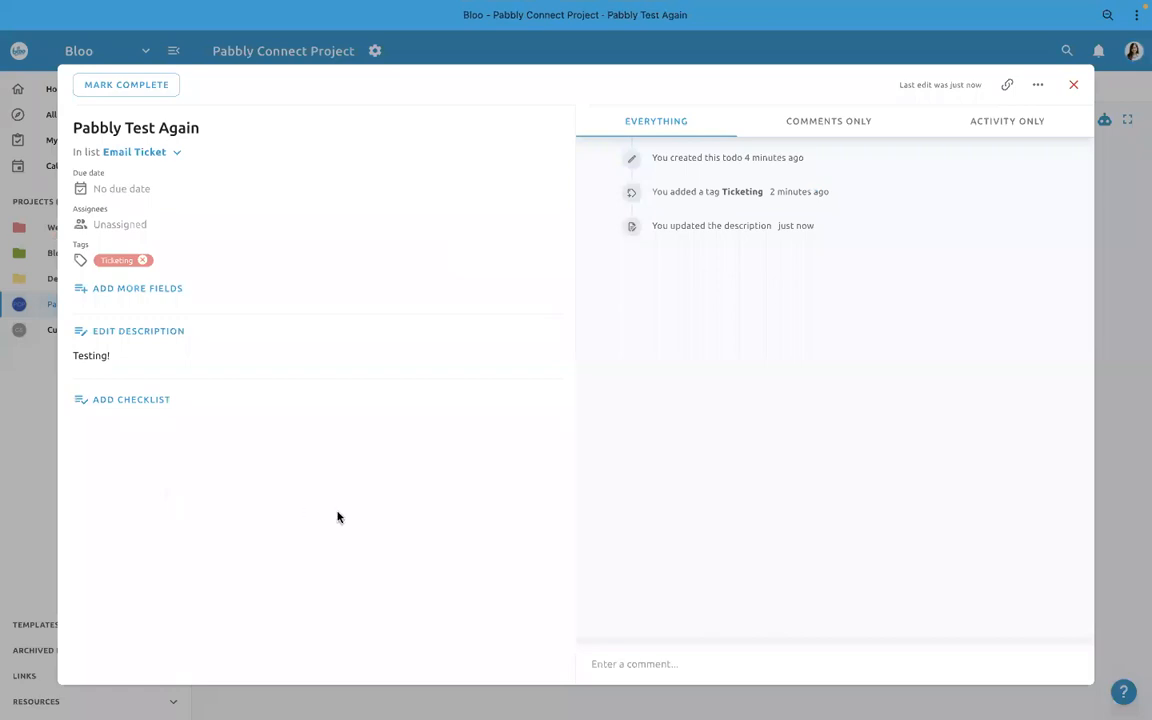
- Return to the Pabbly Connect workflow and save the Add or Update Todo Description action
key(ctrl+Up)
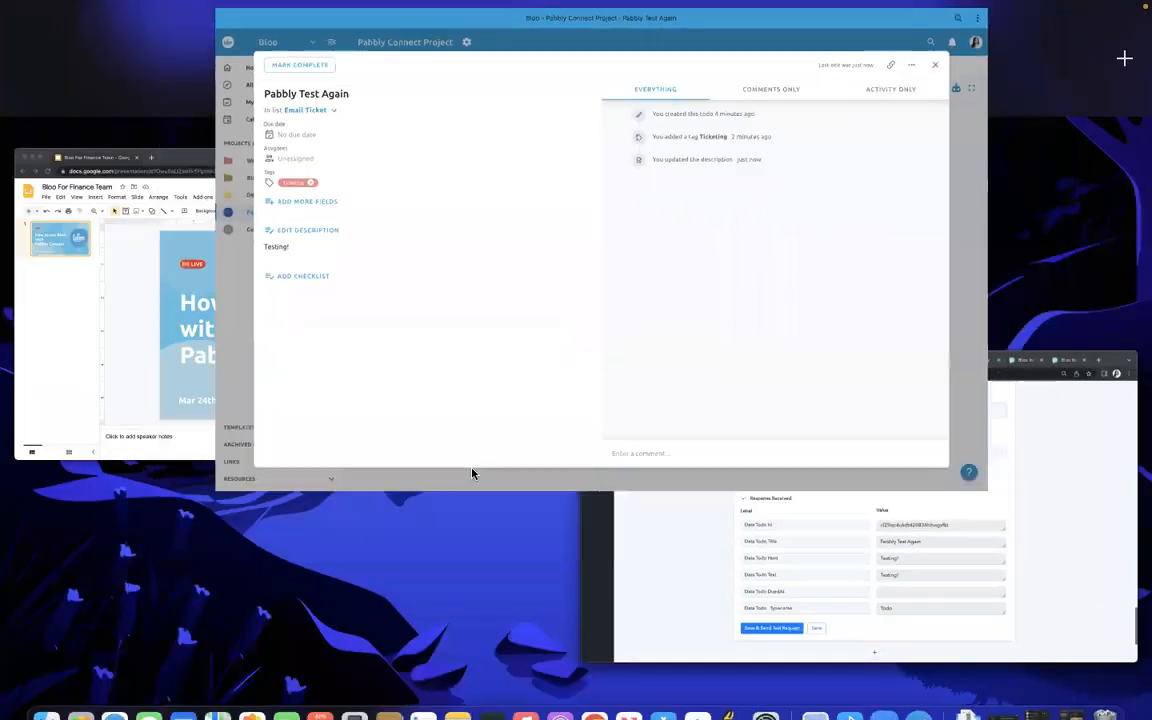
click(669, 478)
scroll(600, 440, down, 2)
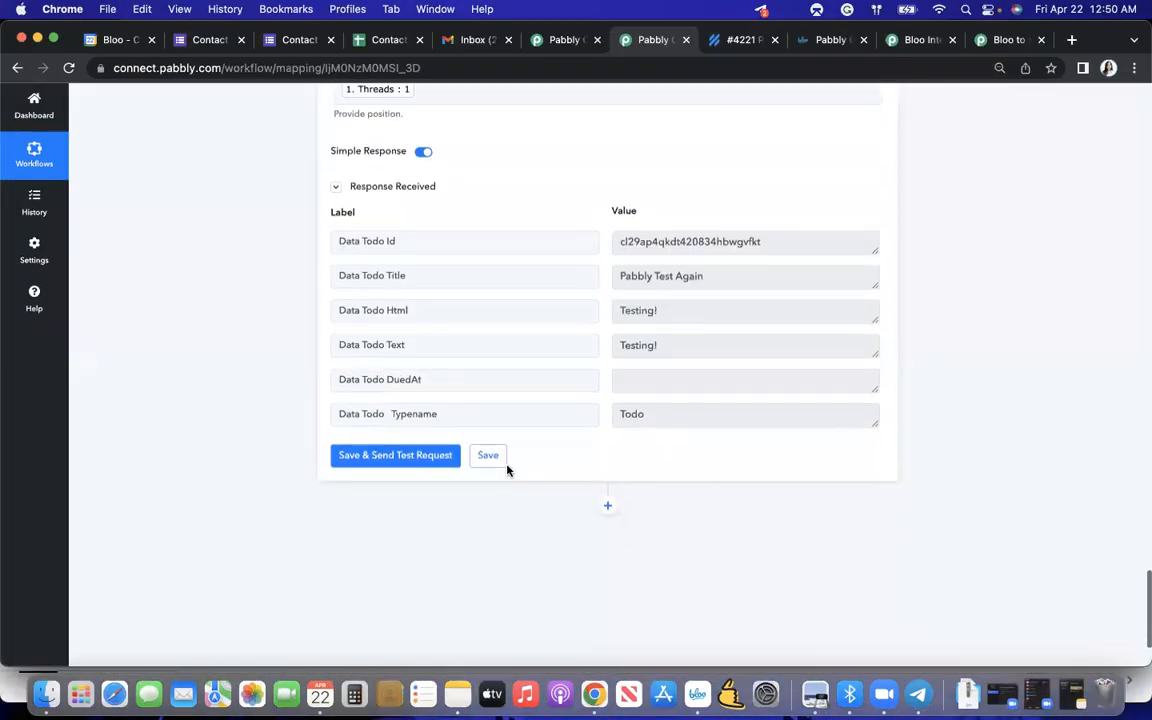
click(496, 460)
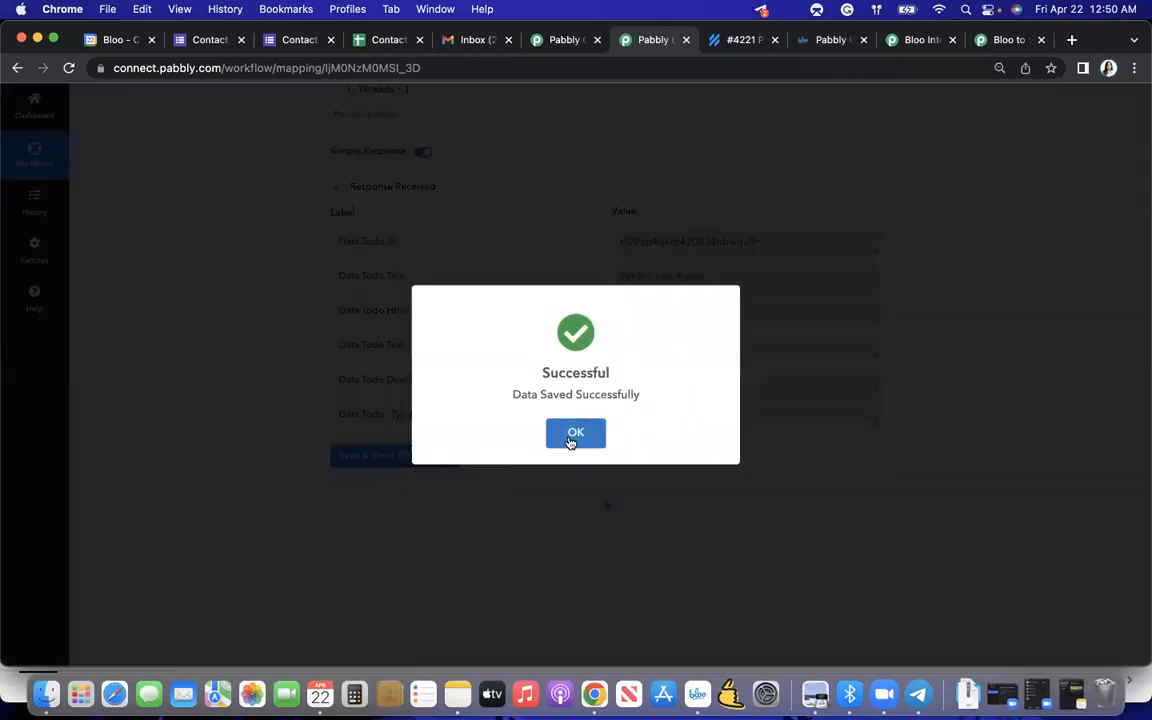
click(574, 436)
- Save the Add Todo Tags action and the Create Todo action without sending test requests
scroll(569, 440, down, 10)
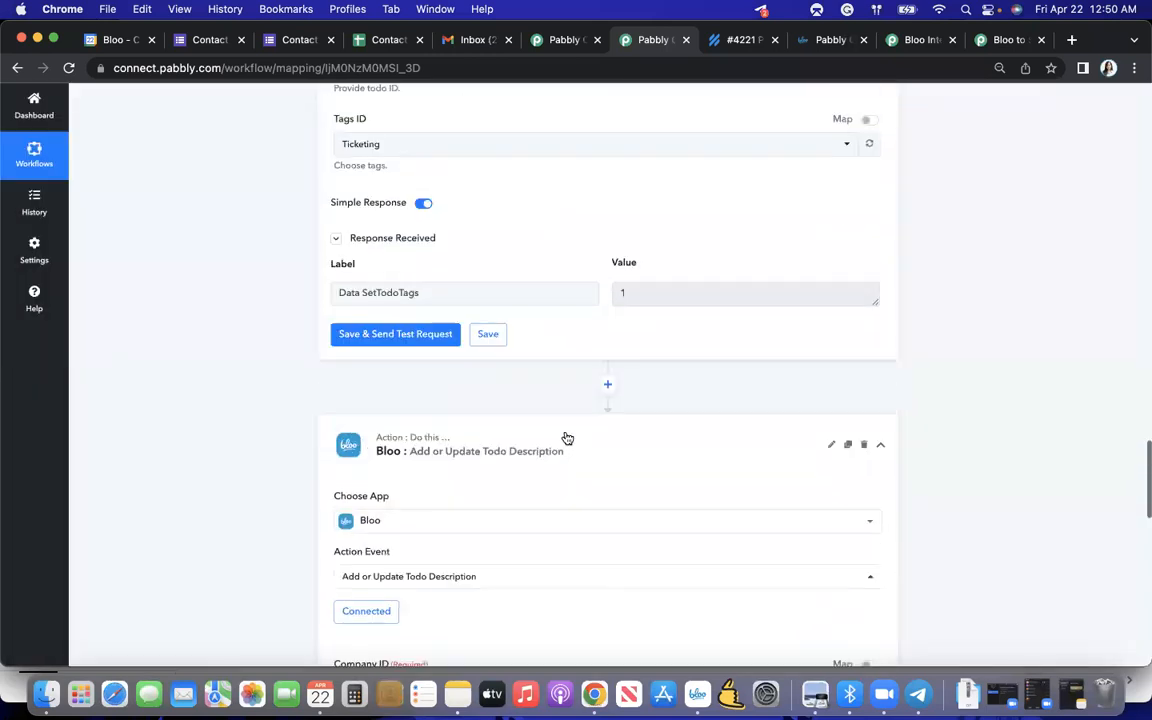
click(489, 334)
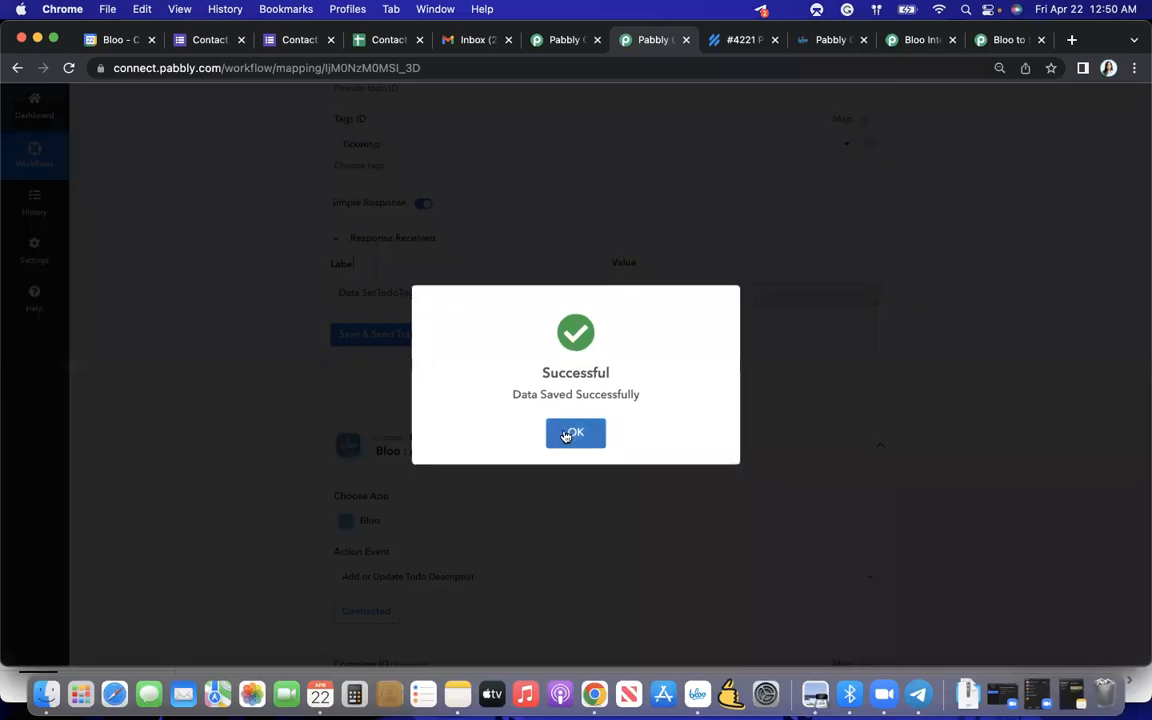
click(571, 432)
scroll(565, 437, up, 10)
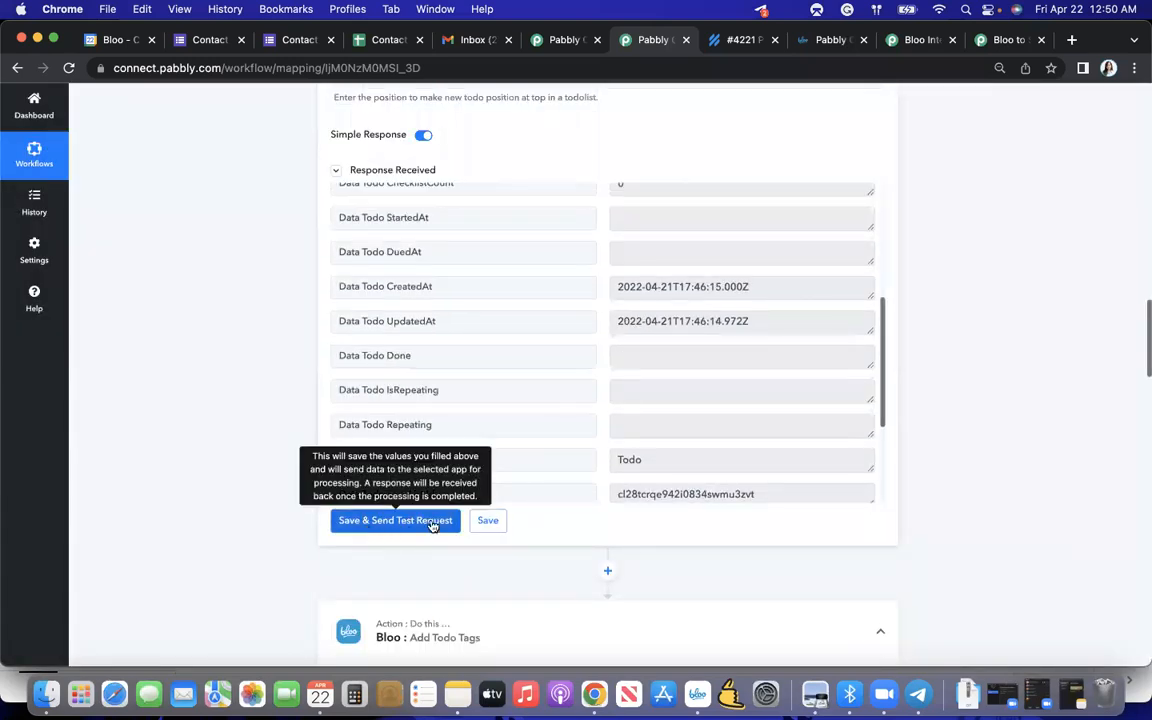
click(486, 521)
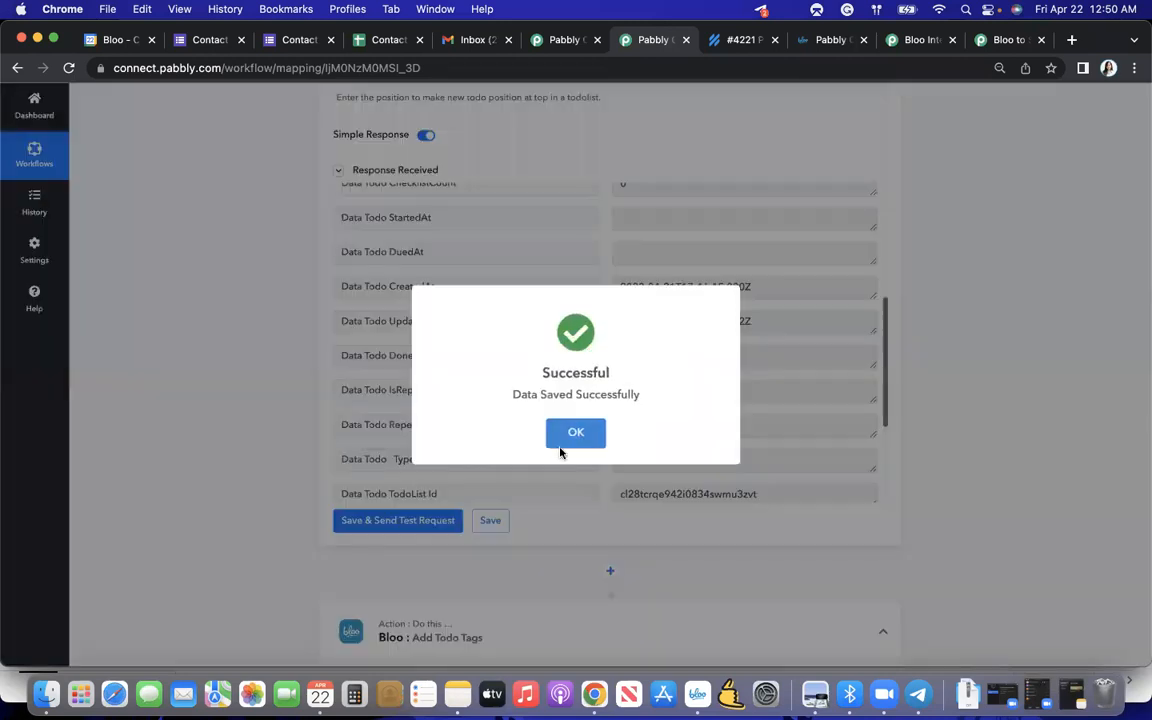
click(568, 432)
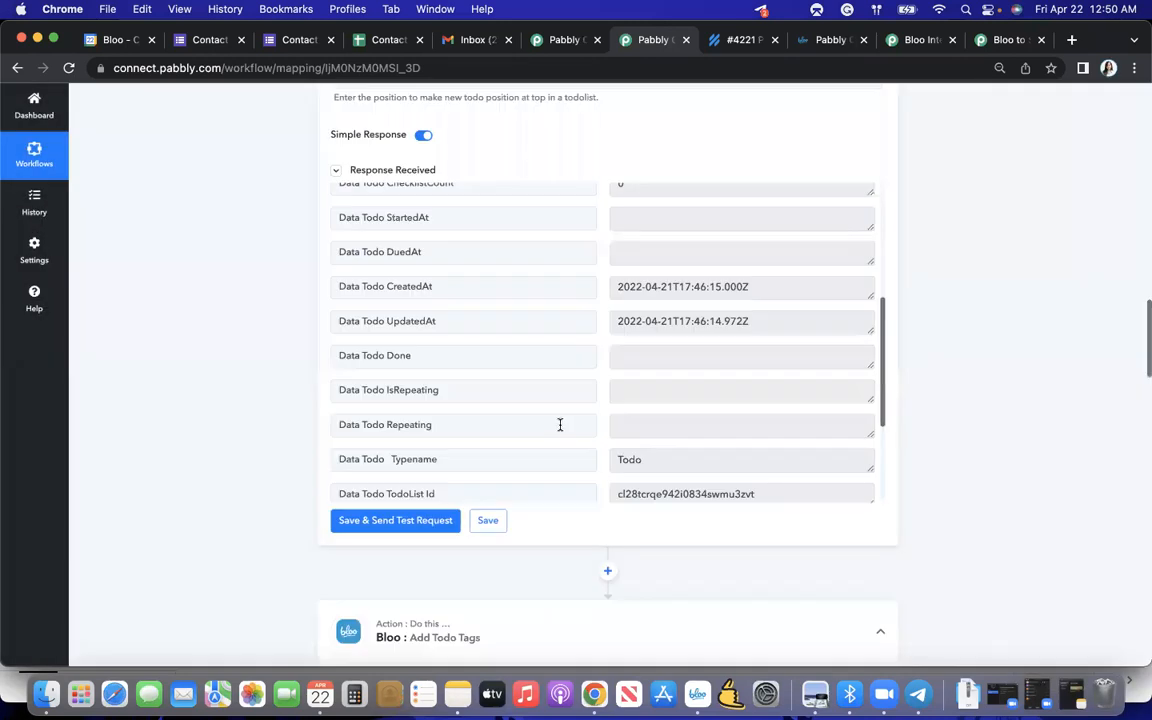
- Leave the Helpscout support ticket workflow and go to the Pabbly Connect dashboard
scroll(561, 426, up, 5)
scroll(579, 228, up, 10)
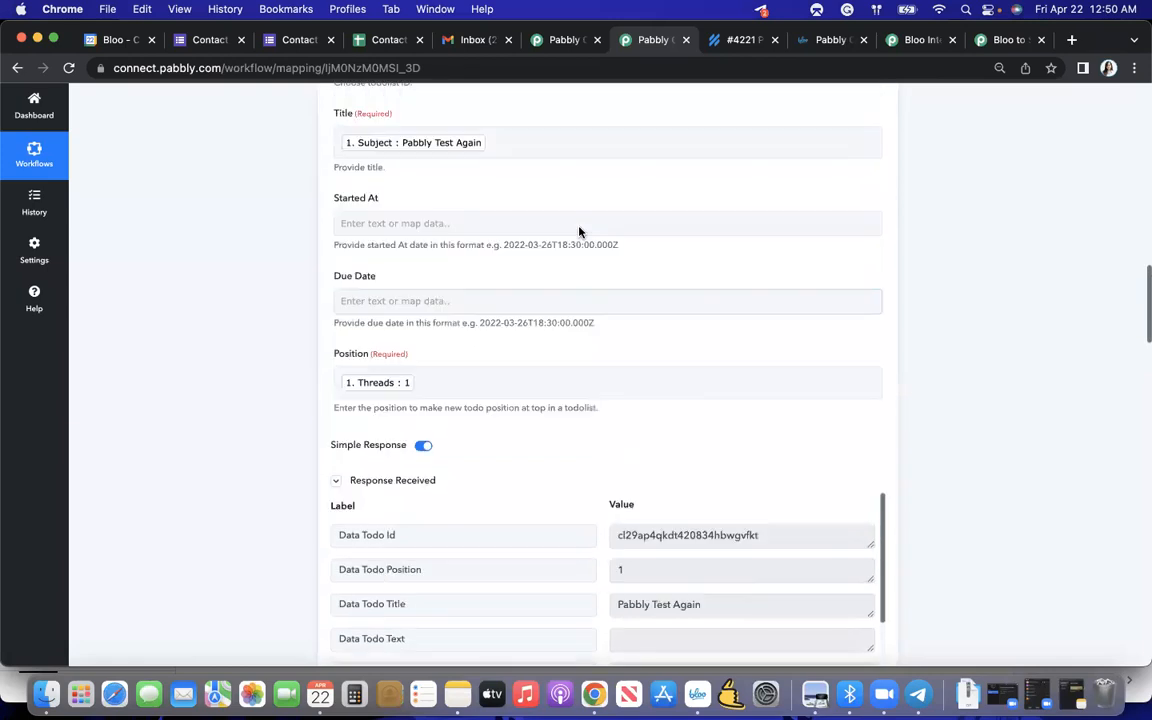
scroll(579, 231, up, 10)
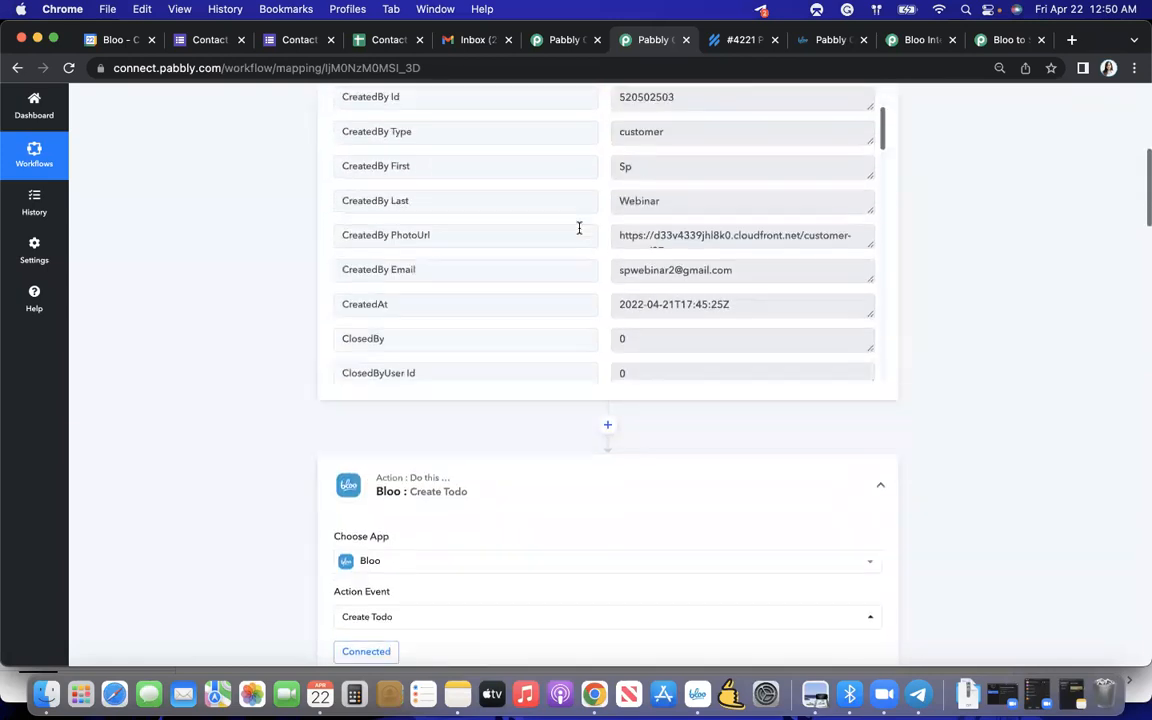
scroll(521, 427, up, 10)
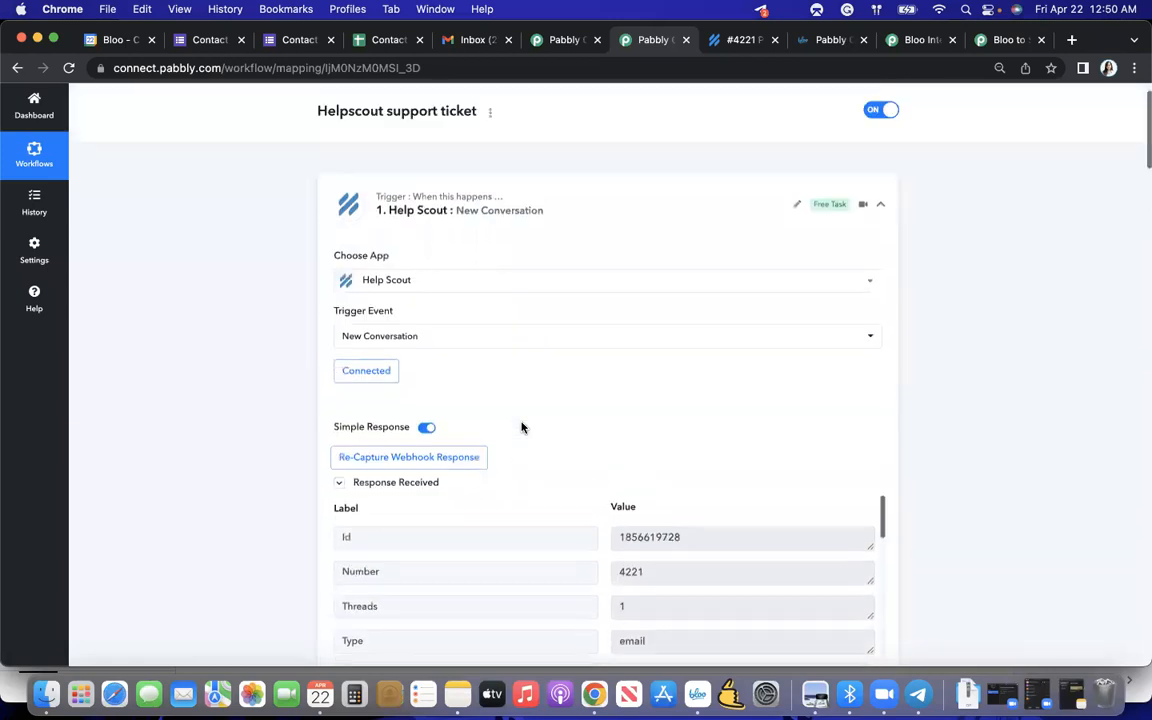
scroll(610, 380, up, 1)
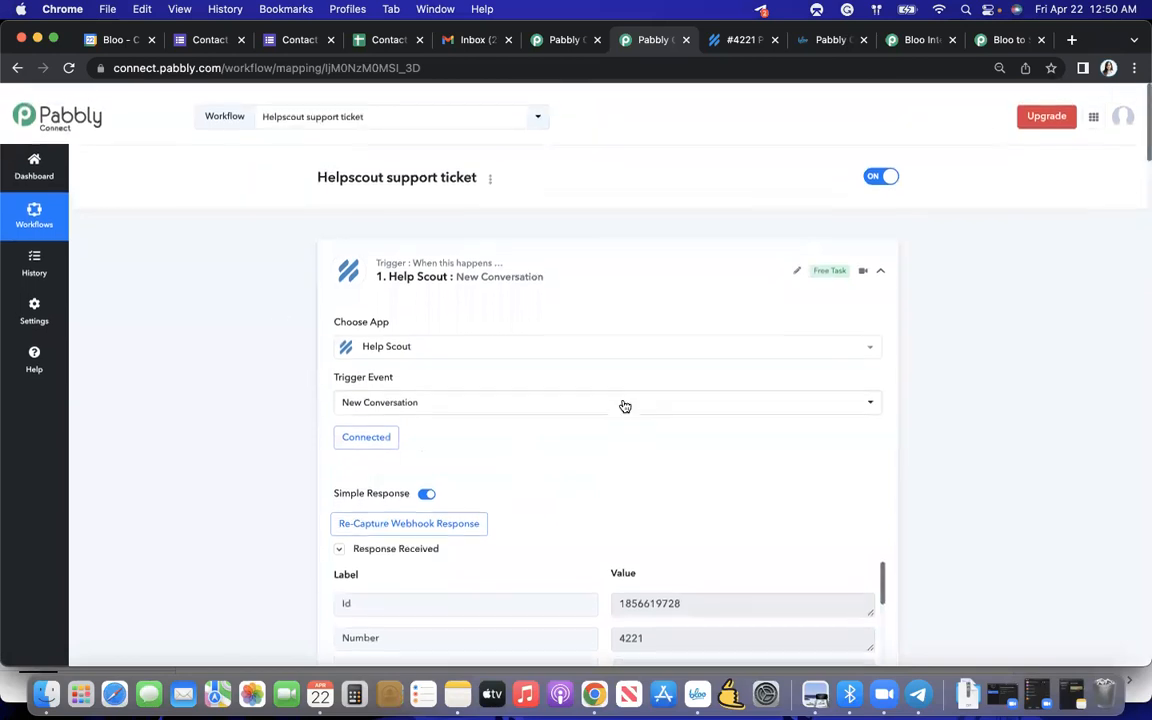
click(59, 177)
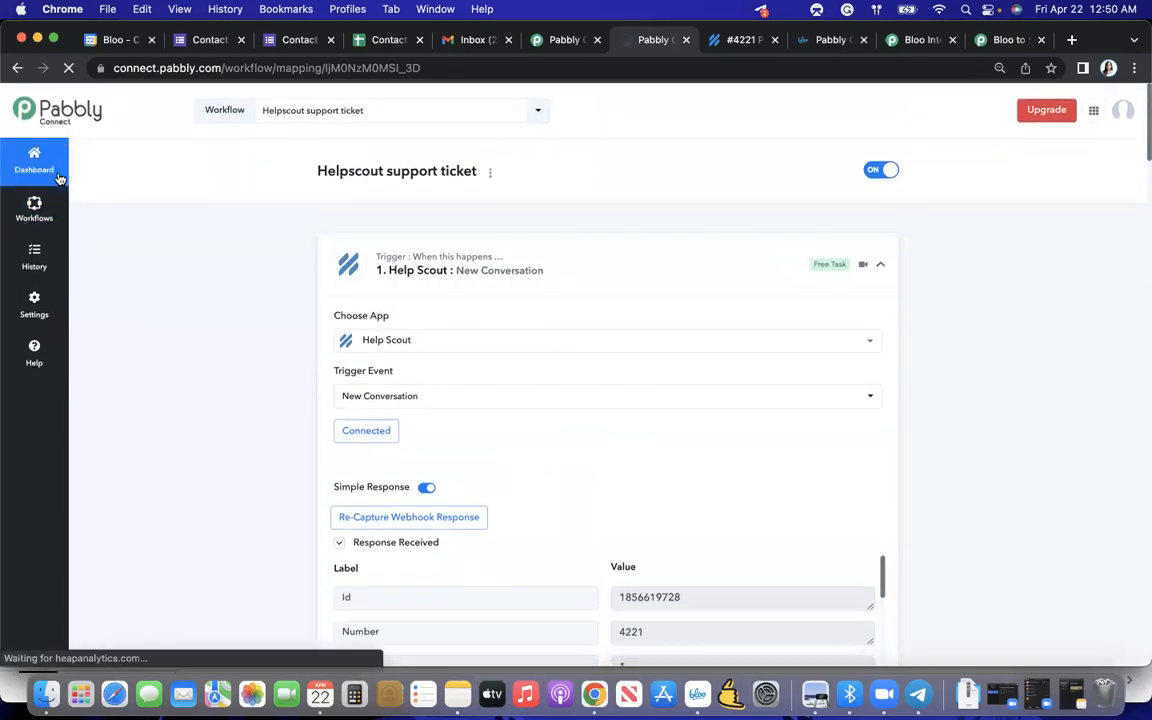
- Review the dashboard's list of existing workflows, their connected applications and their task consumption
scroll(275, 260, down, 3)
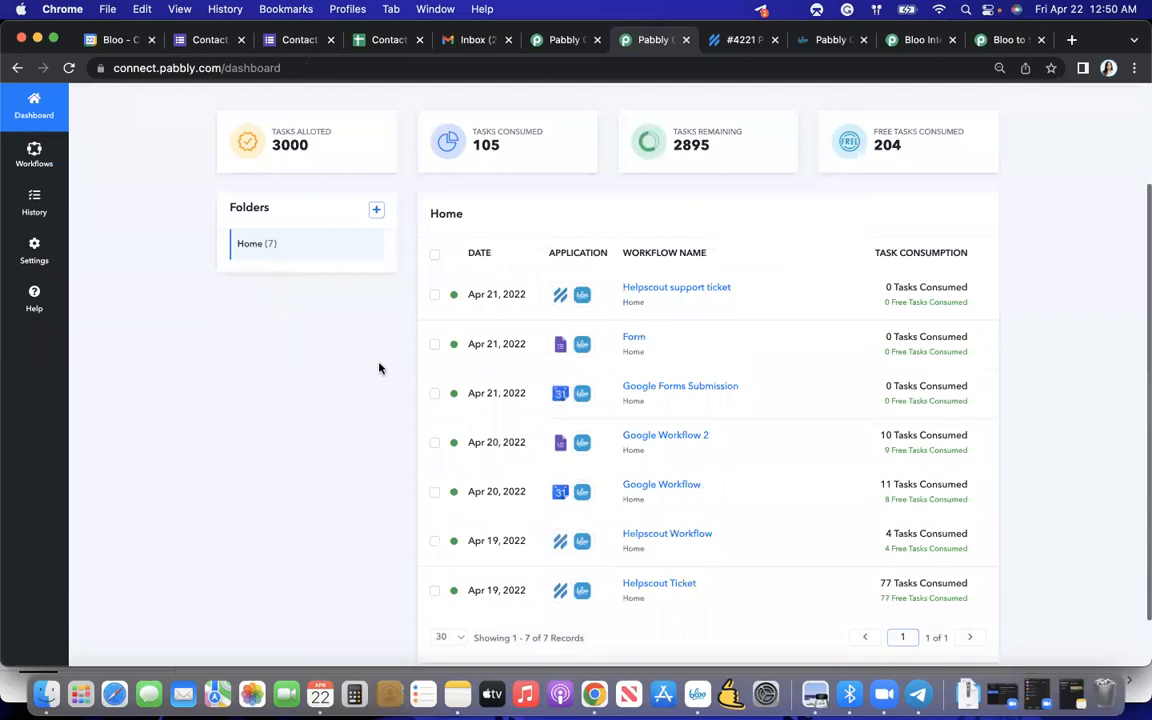
scroll(702, 391, down, 2)
scroll(703, 395, up, 3)
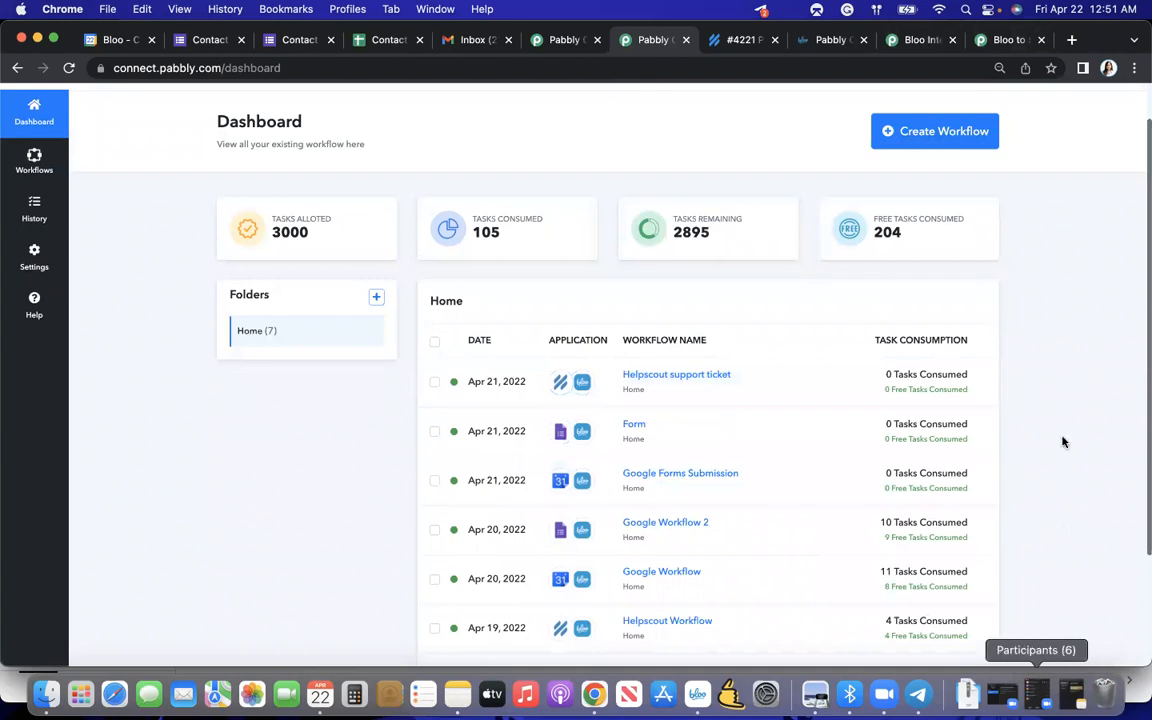
scroll(1112, 358, down, 1)
scroll(1110, 358, down, 3)
scroll(1110, 330, up, 5)
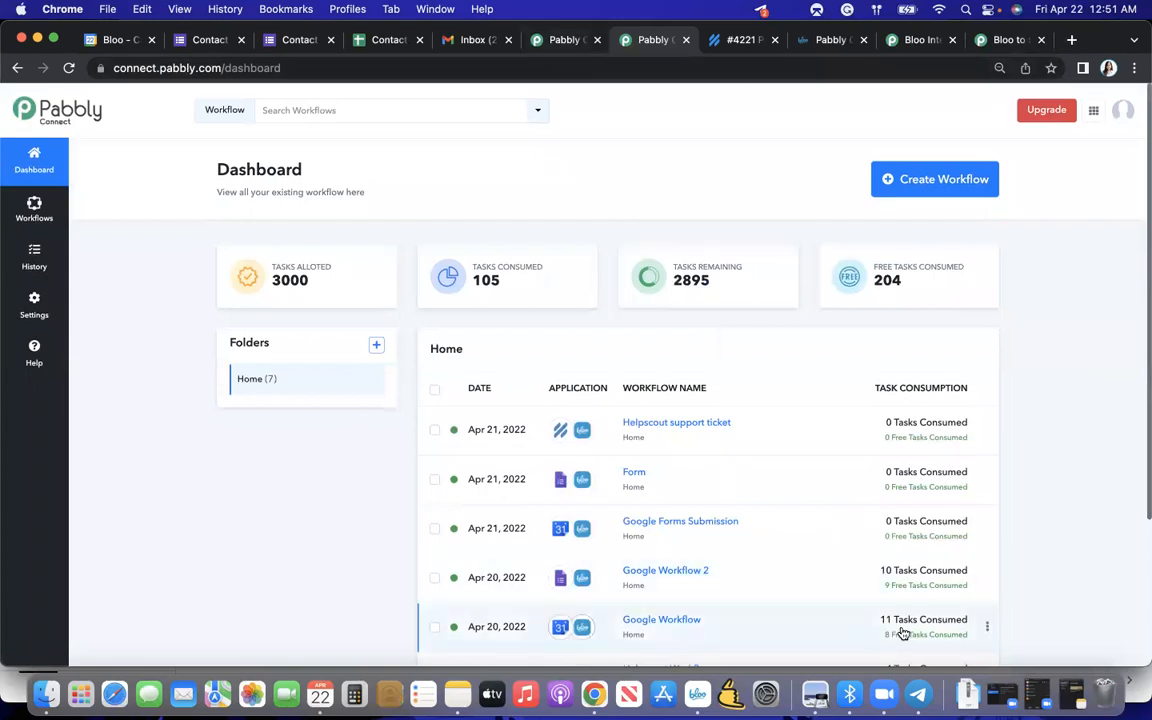
scroll(1034, 590, down, 2)
scroll(1034, 590, up, 3)
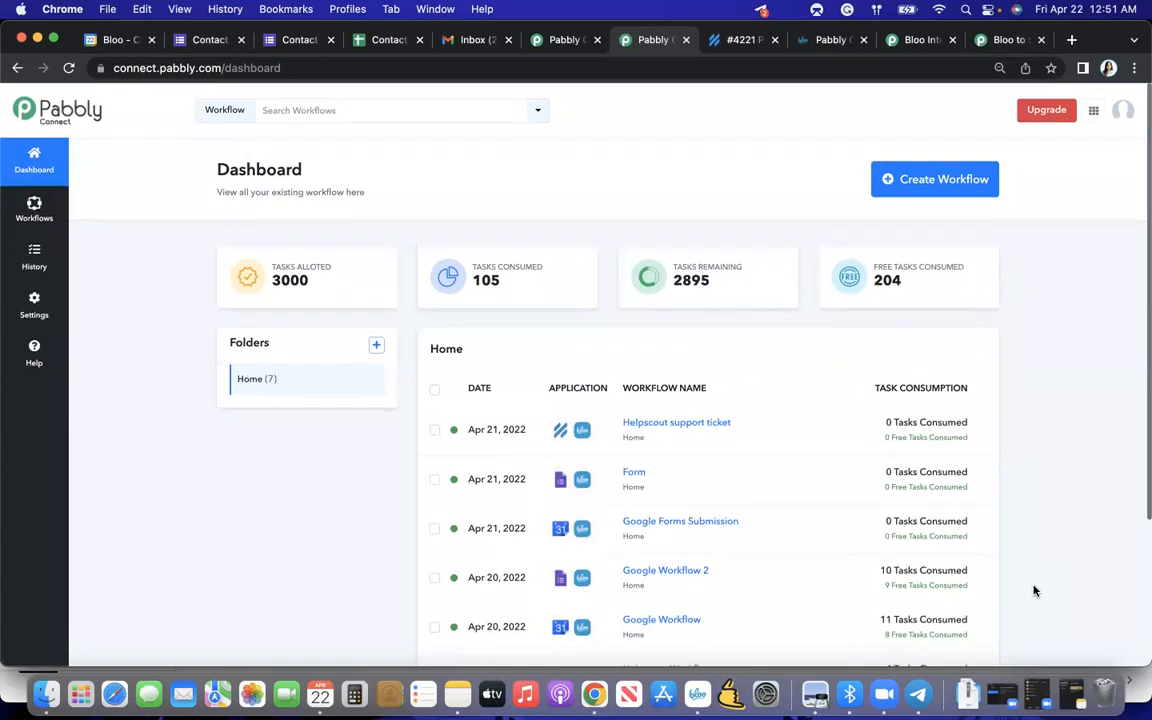
scroll(1034, 590, down, 2)
scroll(1034, 600, up, 2)
scroll(321, 519, down, 3)
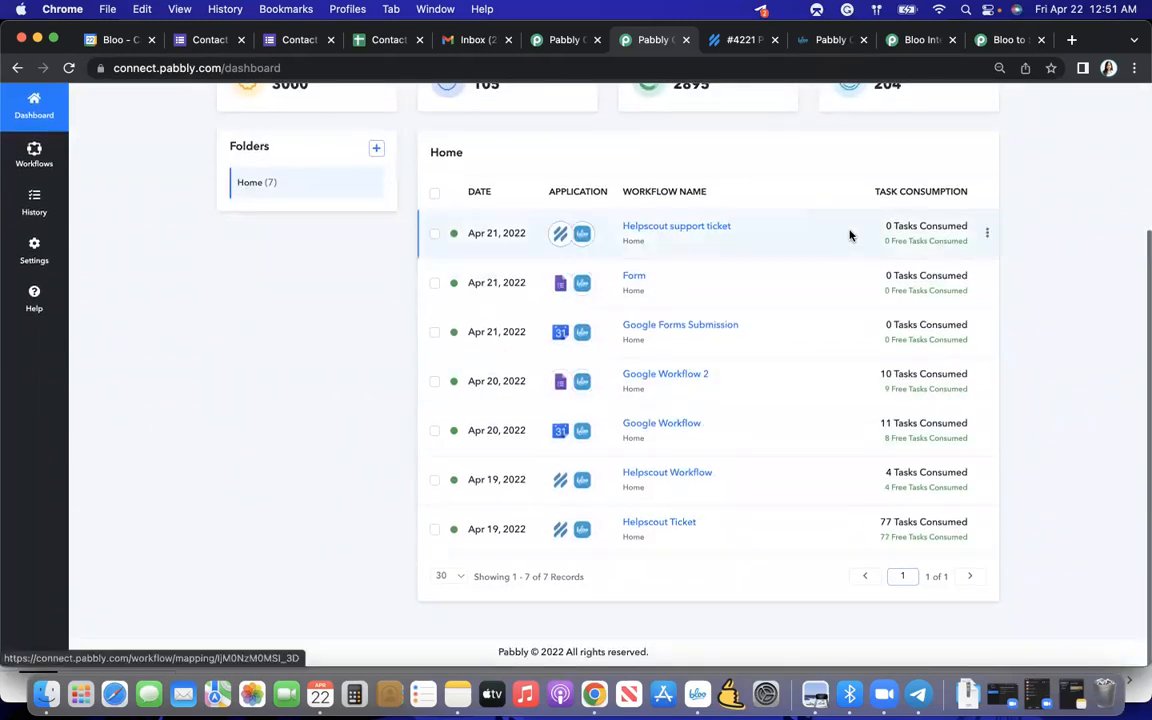
- Create a new workflow named "Test" from the dashboard
scroll(851, 237, up, 3)
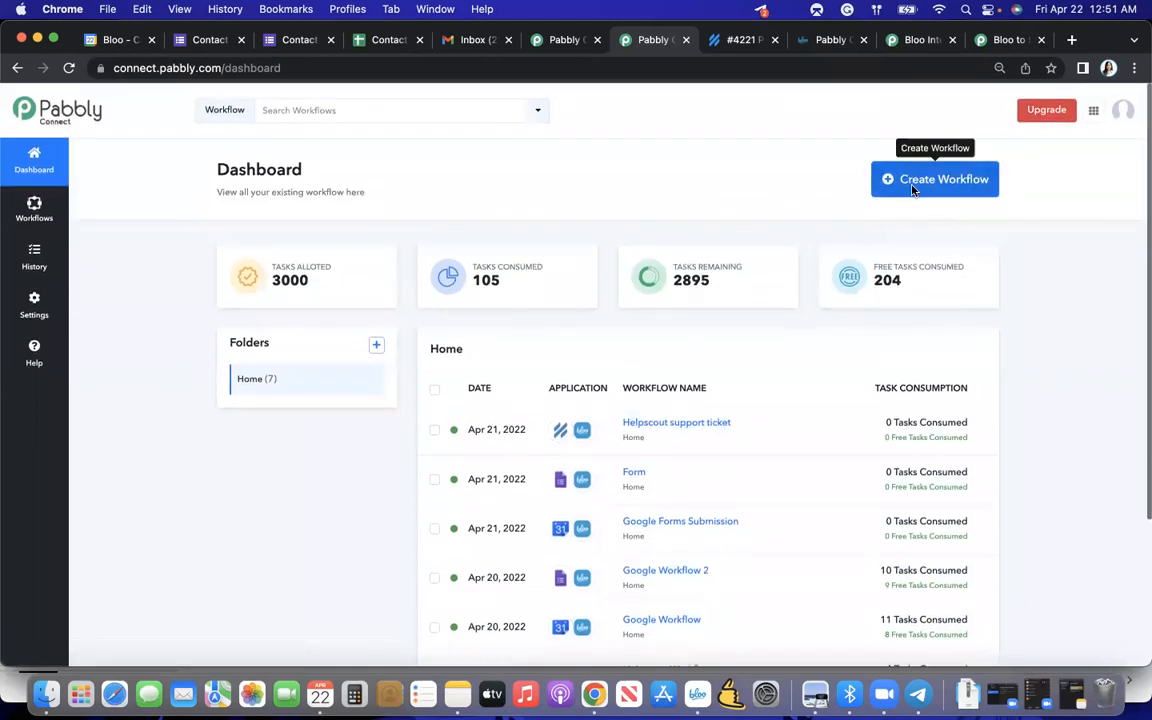
click(913, 184)
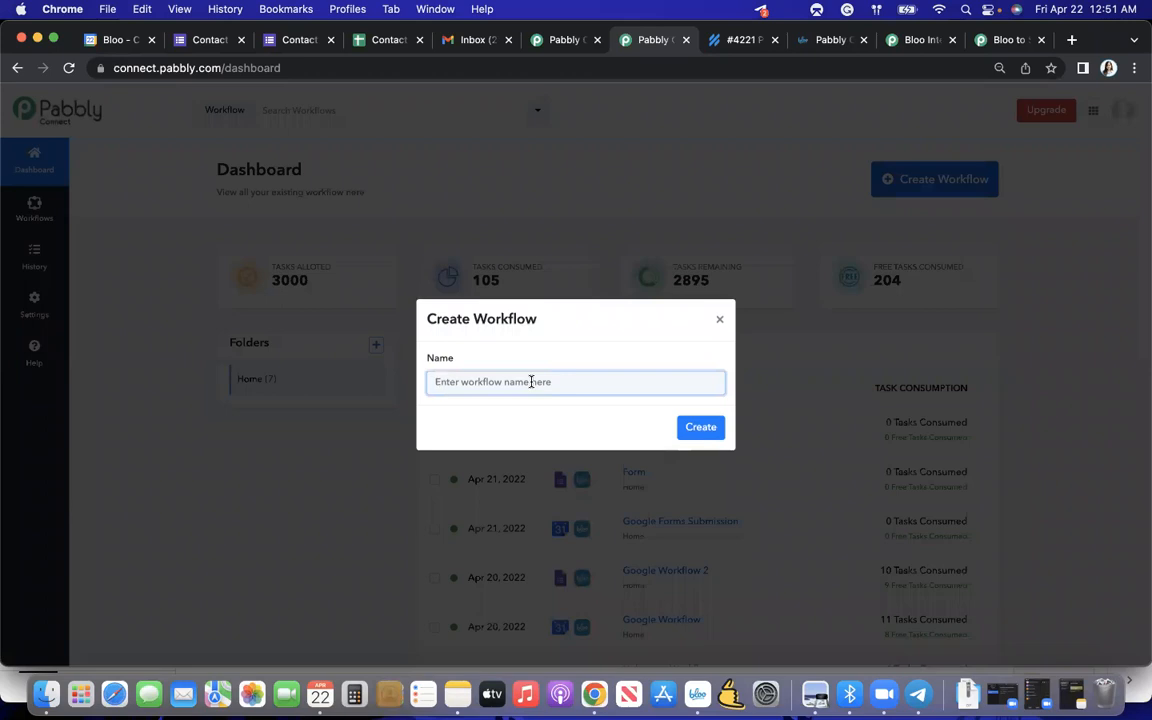
text(T)
key(Return)
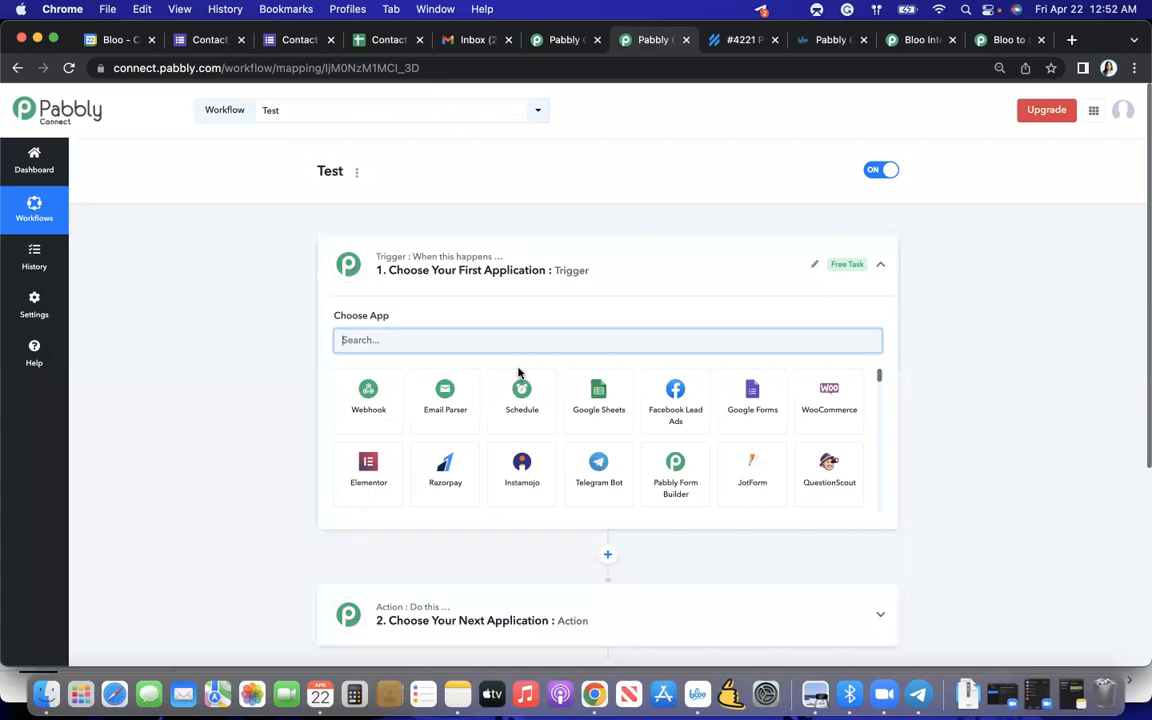
- Browse the applications available for the workflow's trigger, from Zoom and Trello through those starting with C
scroll(537, 414, down, 4)
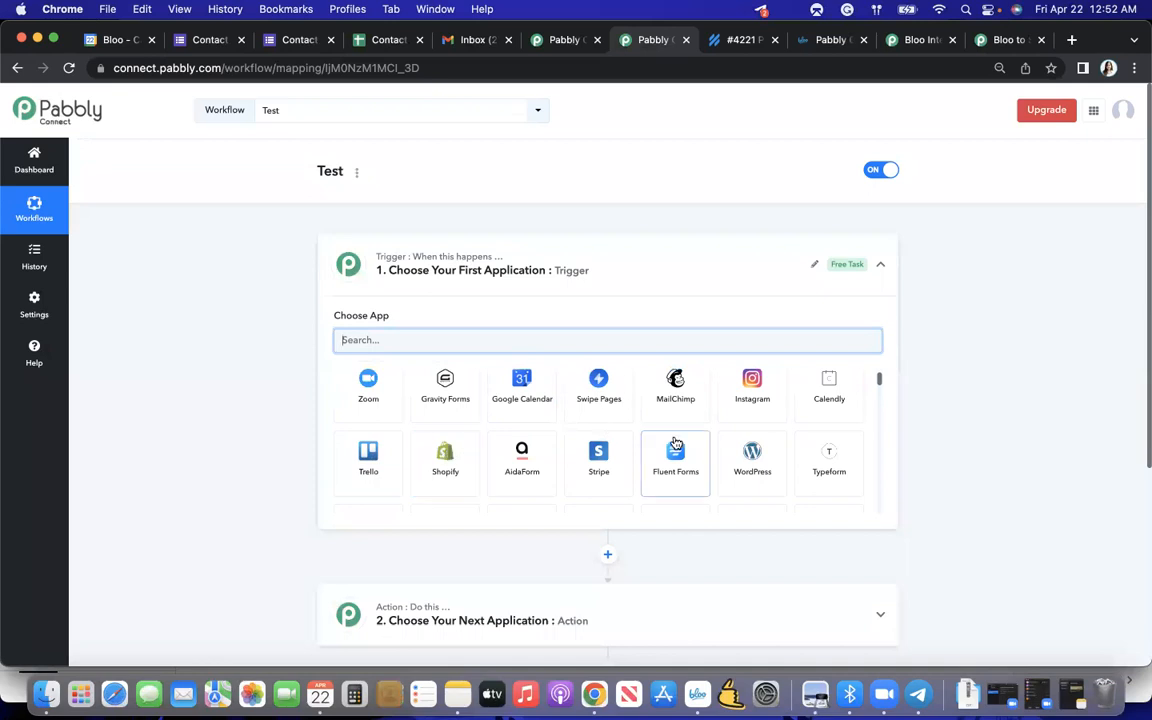
scroll(676, 440, down, 1)
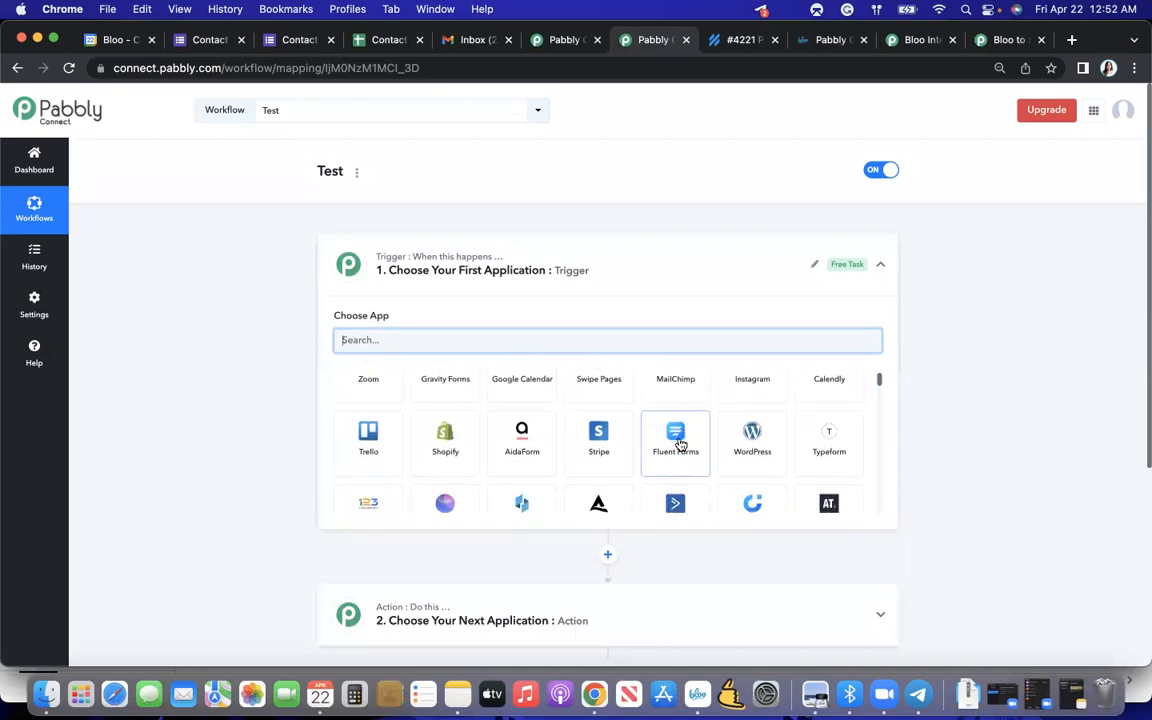
scroll(679, 443, down, 1)
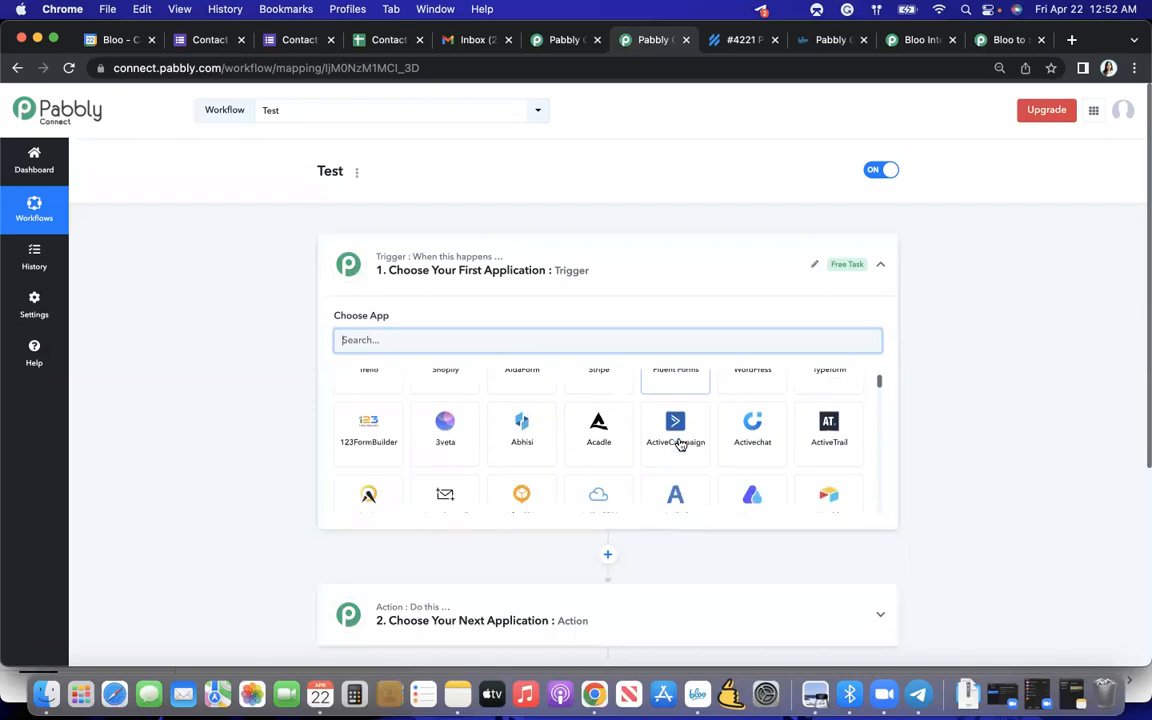
scroll(679, 443, down, 1)
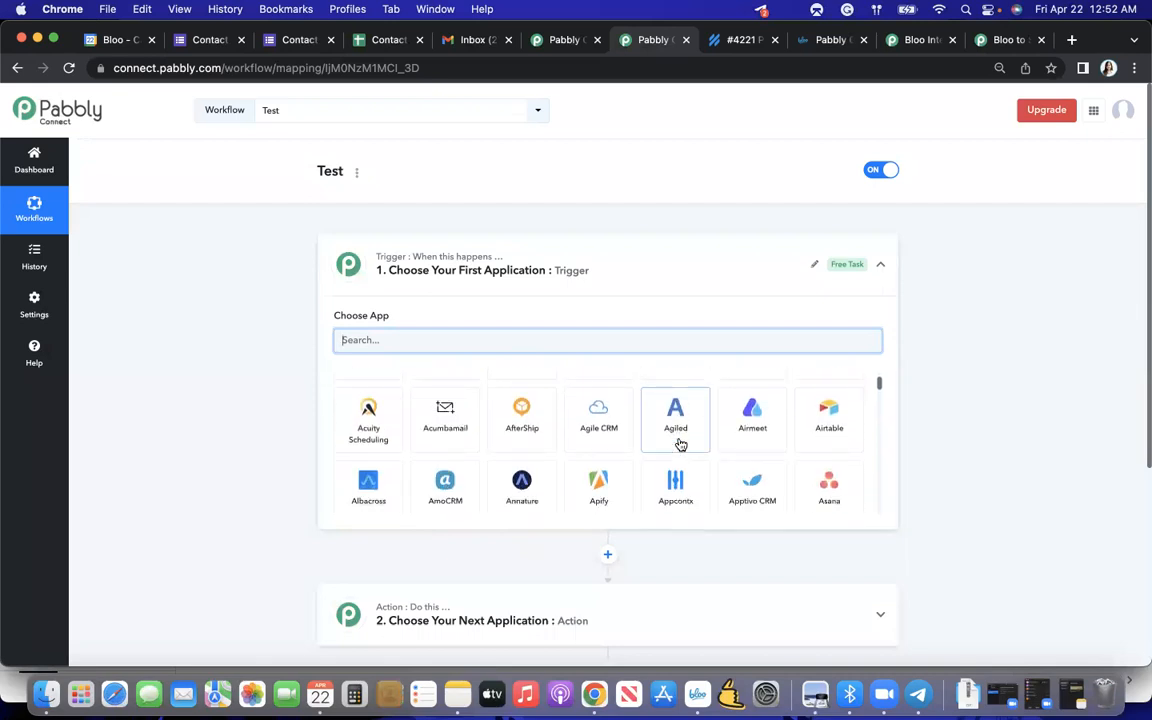
scroll(571, 571, down, 1)
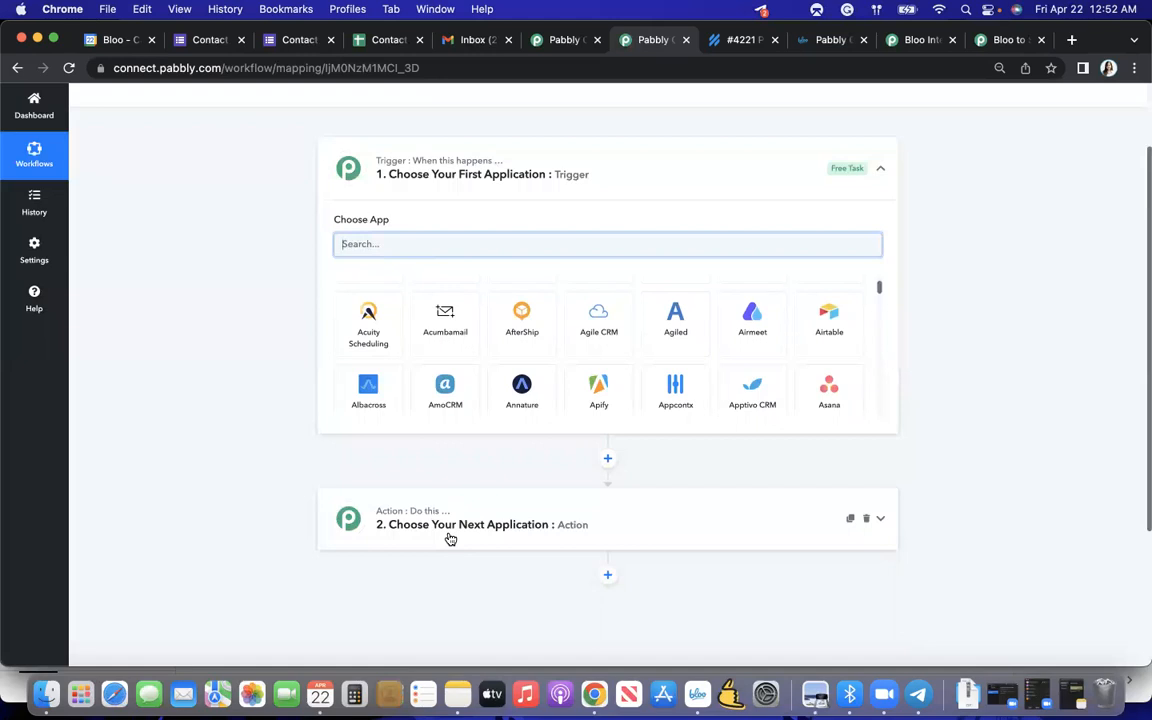
scroll(489, 412, down, 2)
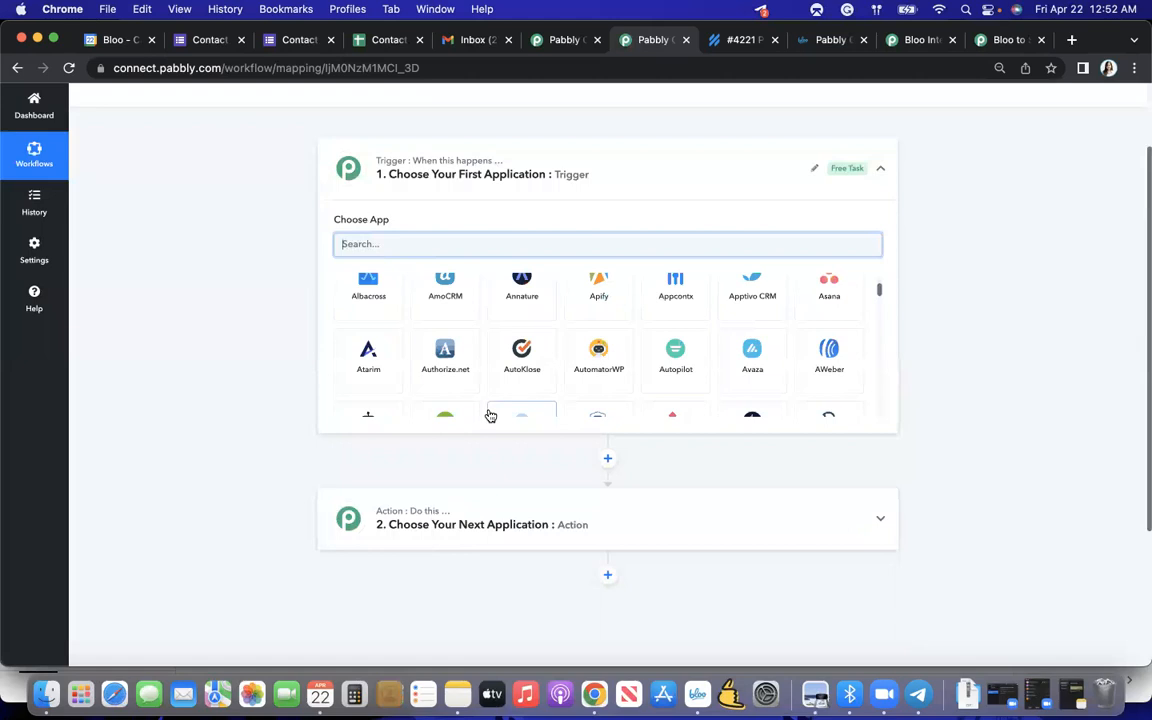
scroll(490, 416, down, 2)
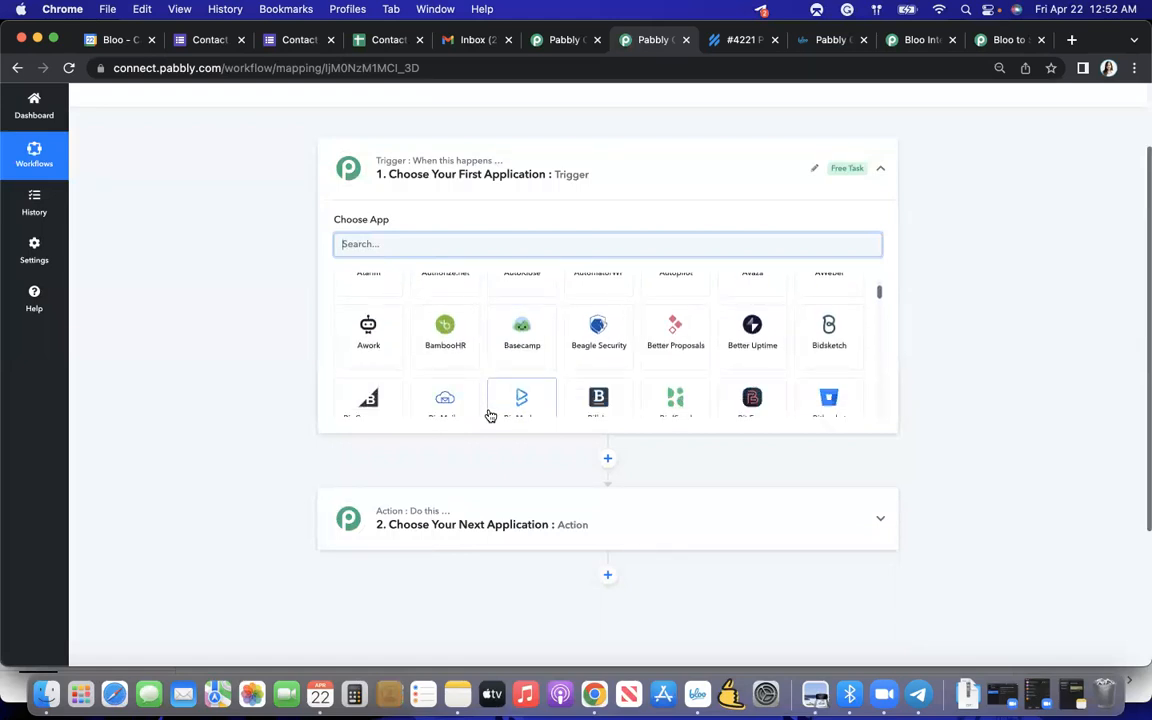
scroll(490, 415, down, 2)
scroll(490, 414, down, 4)
scroll(498, 382, down, 2)
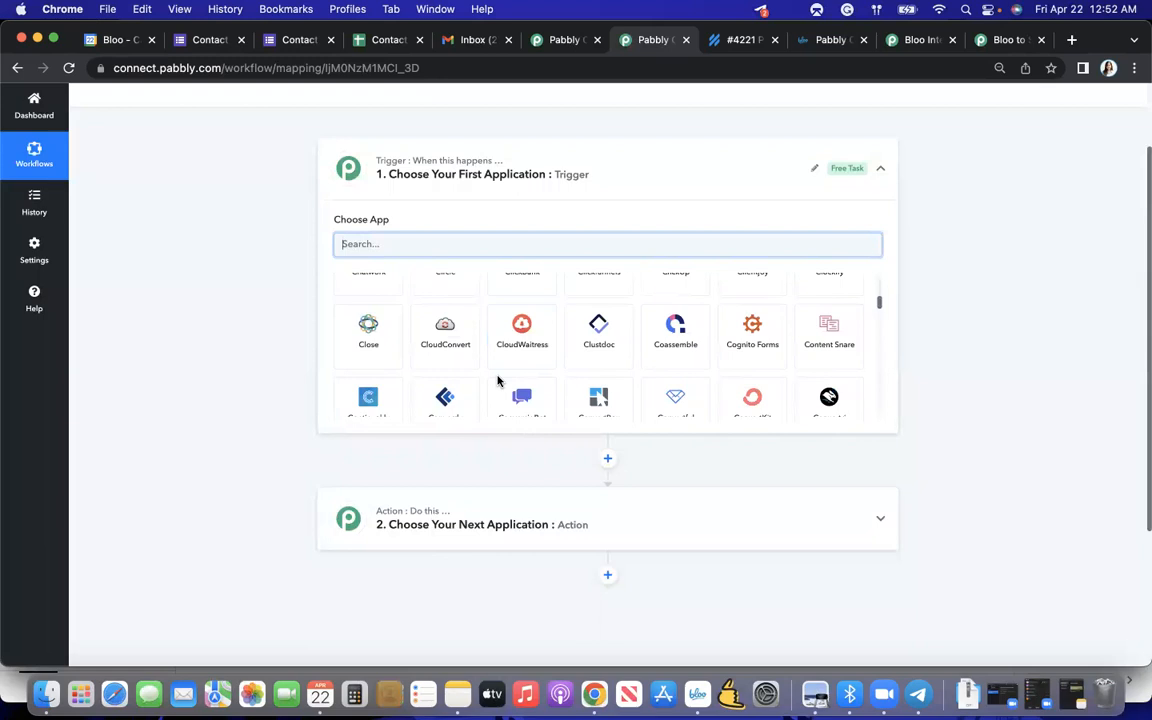
scroll(498, 380, down, 2)
scroll(498, 380, up, 2)
scroll(498, 380, up, 2)
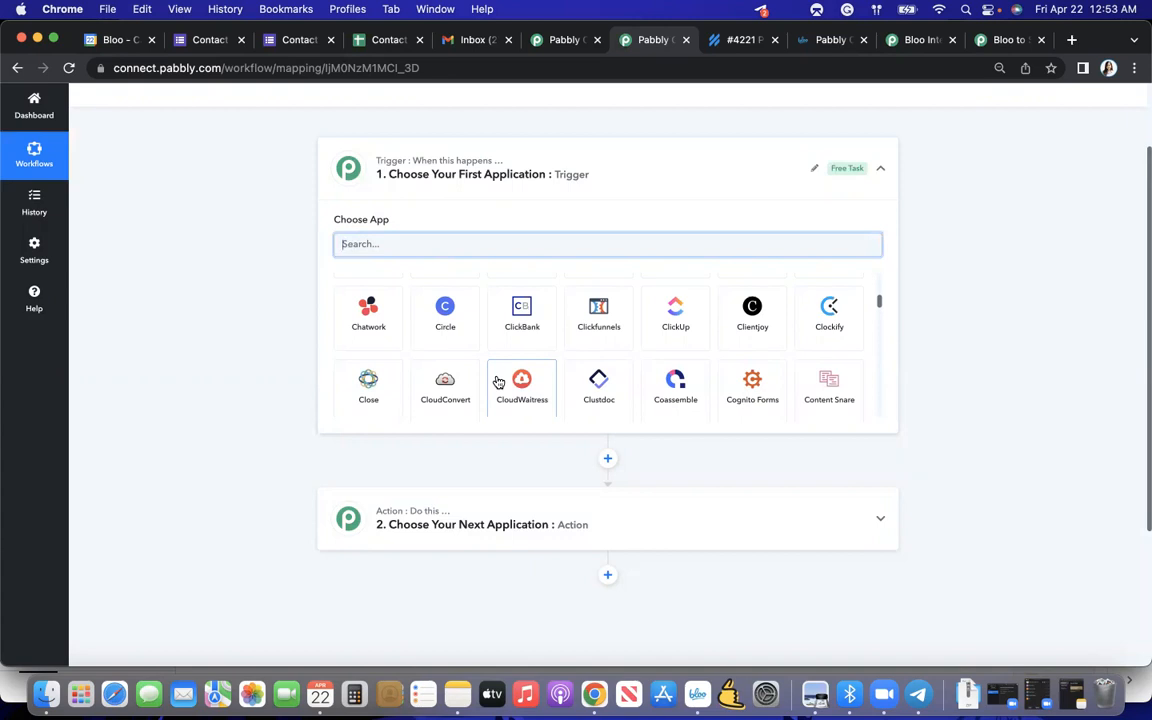
scroll(498, 382, down, 5)
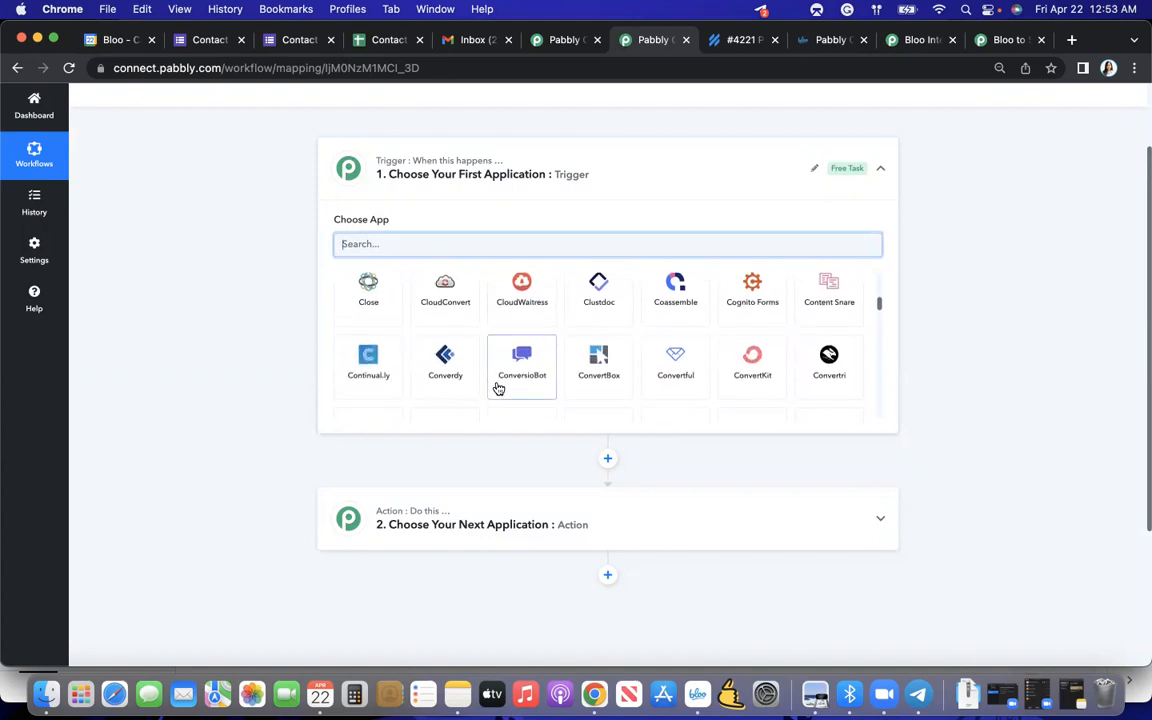
- Choose Circle as the trigger application, and select it again after searching the apps for "cir"
scroll(498, 388, up, 5)
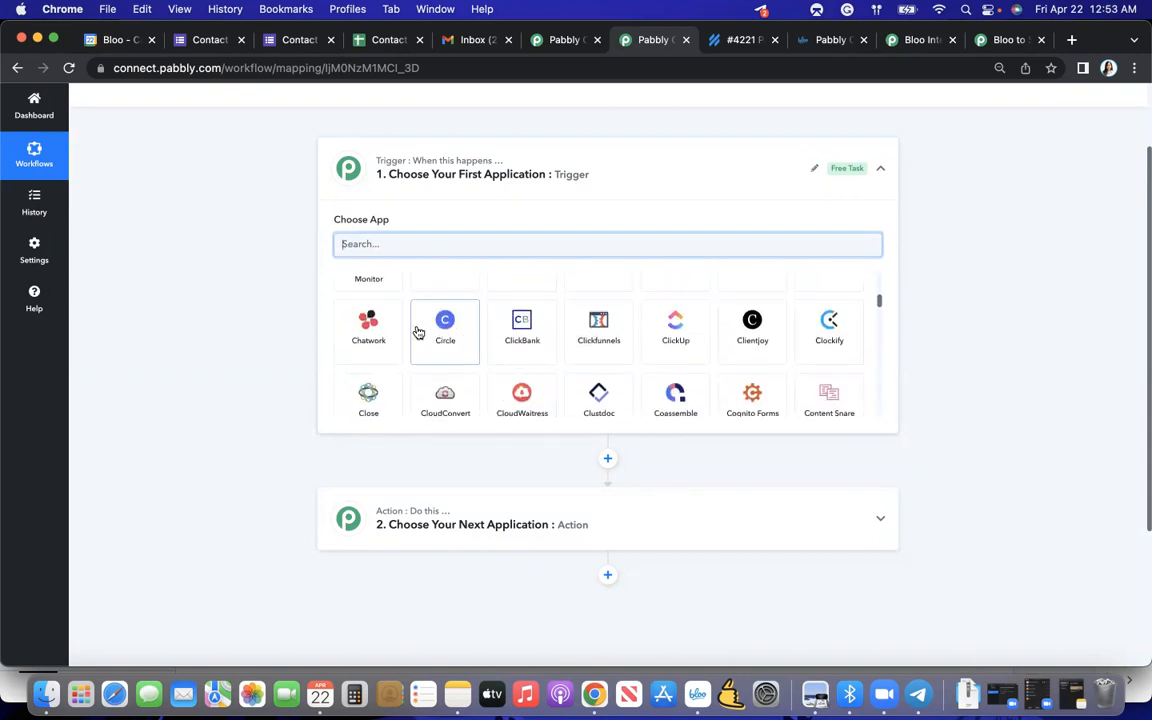
click(445, 337)
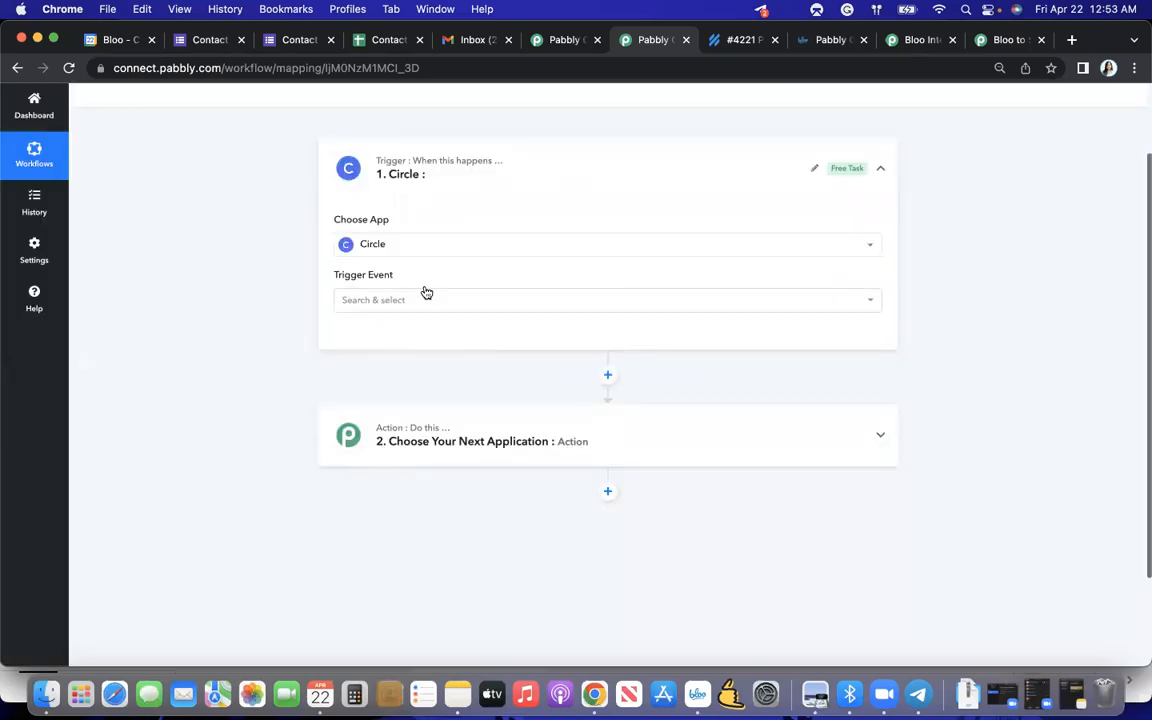
click(391, 246)
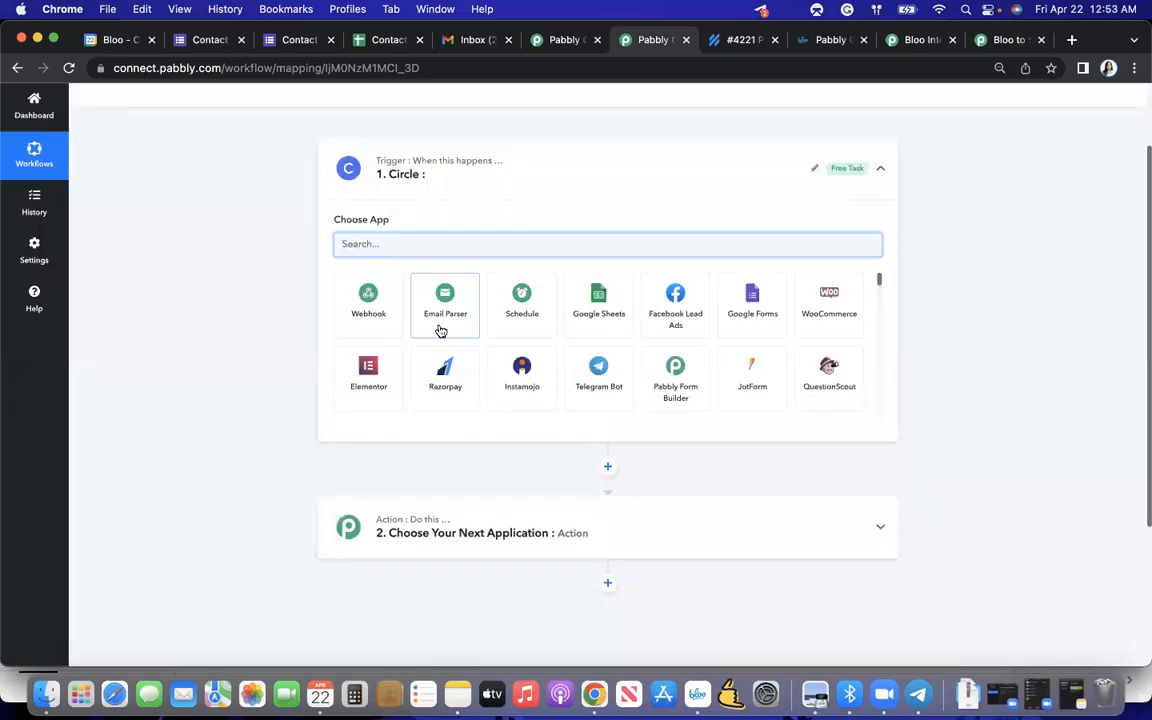
text(cir)
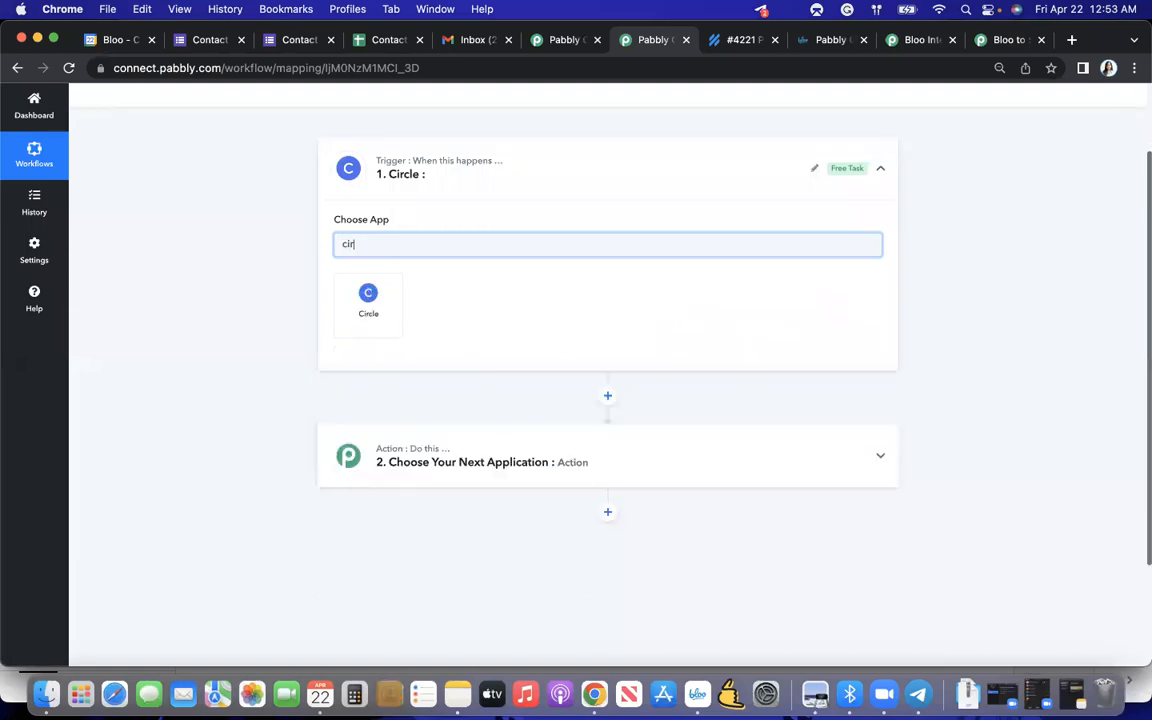
click(389, 317)
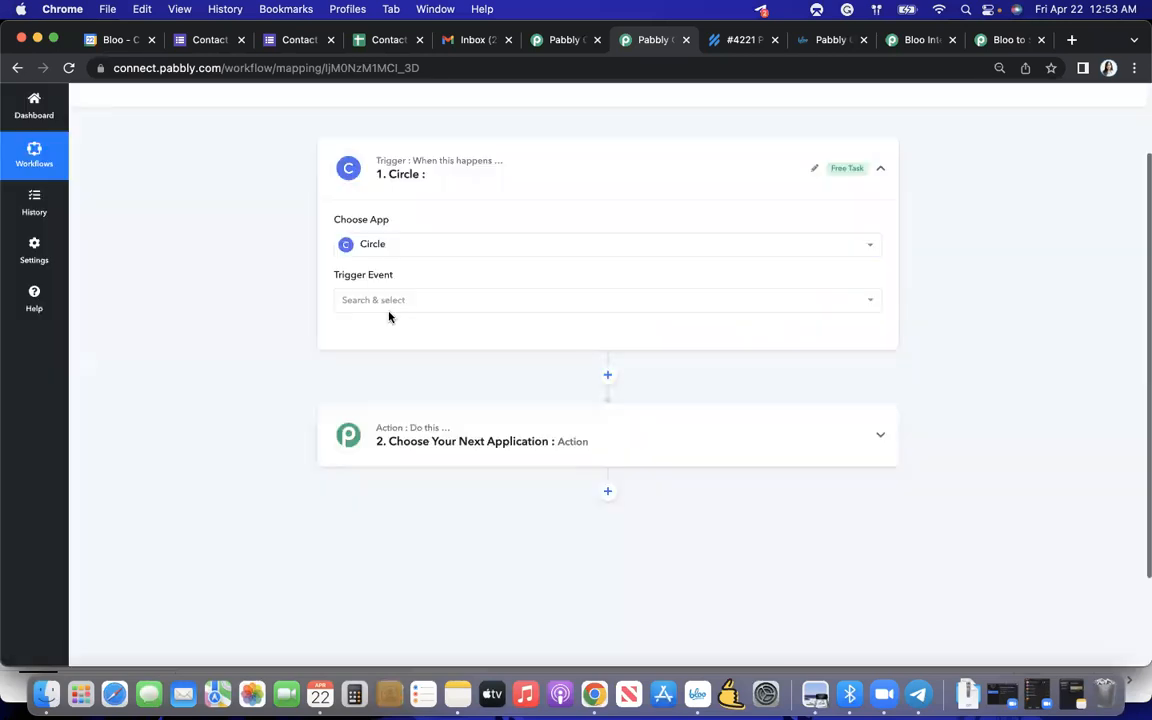
- Open the Bloo community at ask.bloo.io in a new browser tab and look through the posts on its home feed
click(1072, 40)
text(ask)
key(Return)
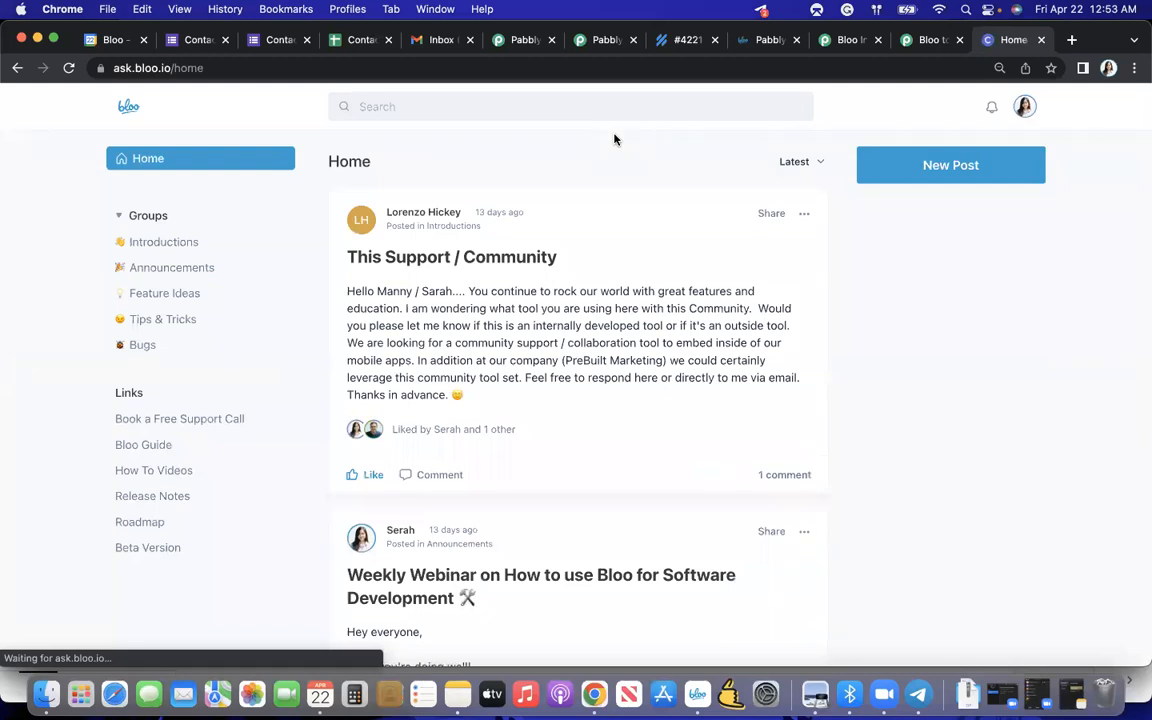
scroll(610, 196, down, 4)
scroll(612, 198, down, 8)
scroll(612, 198, down, 10)
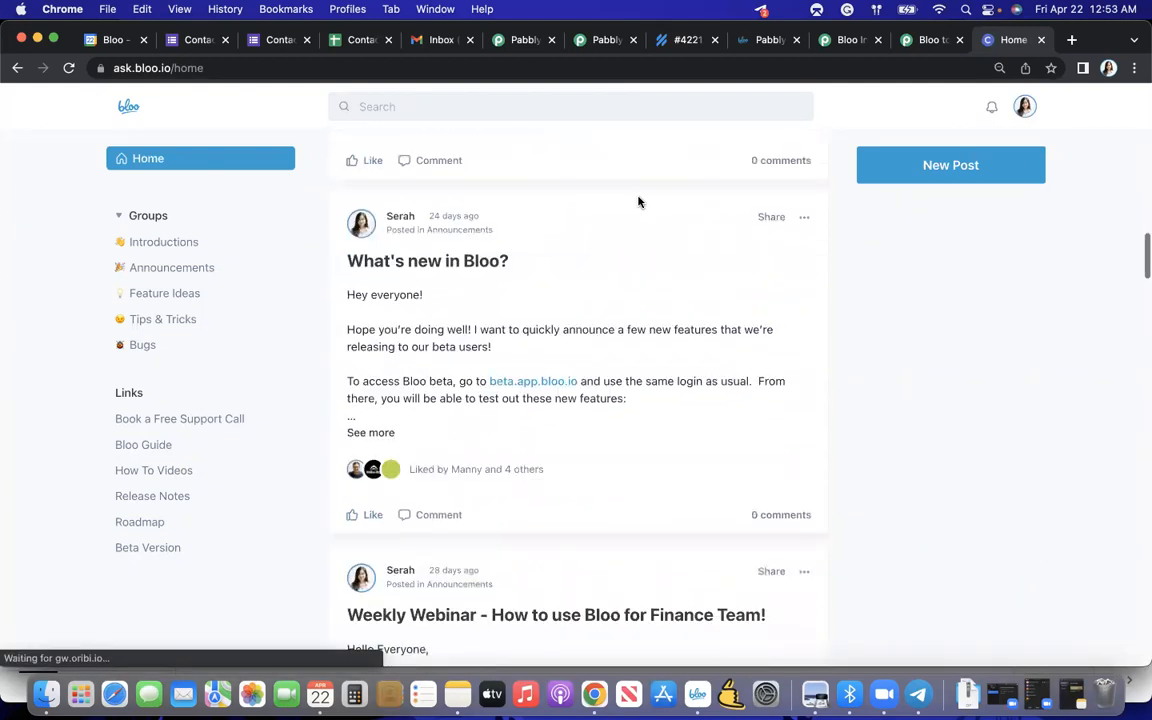
scroll(640, 203, up, 10)
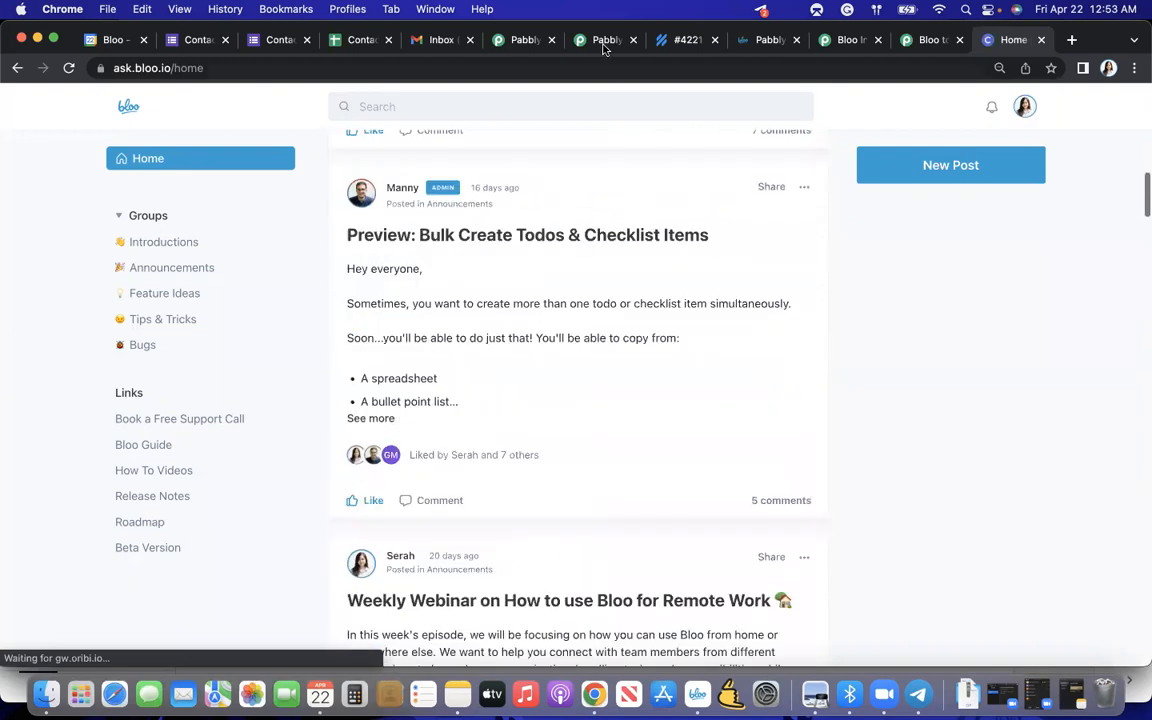
- Return to the Test workflow in Pabbly Connect and view its Circle trigger
click(603, 45)
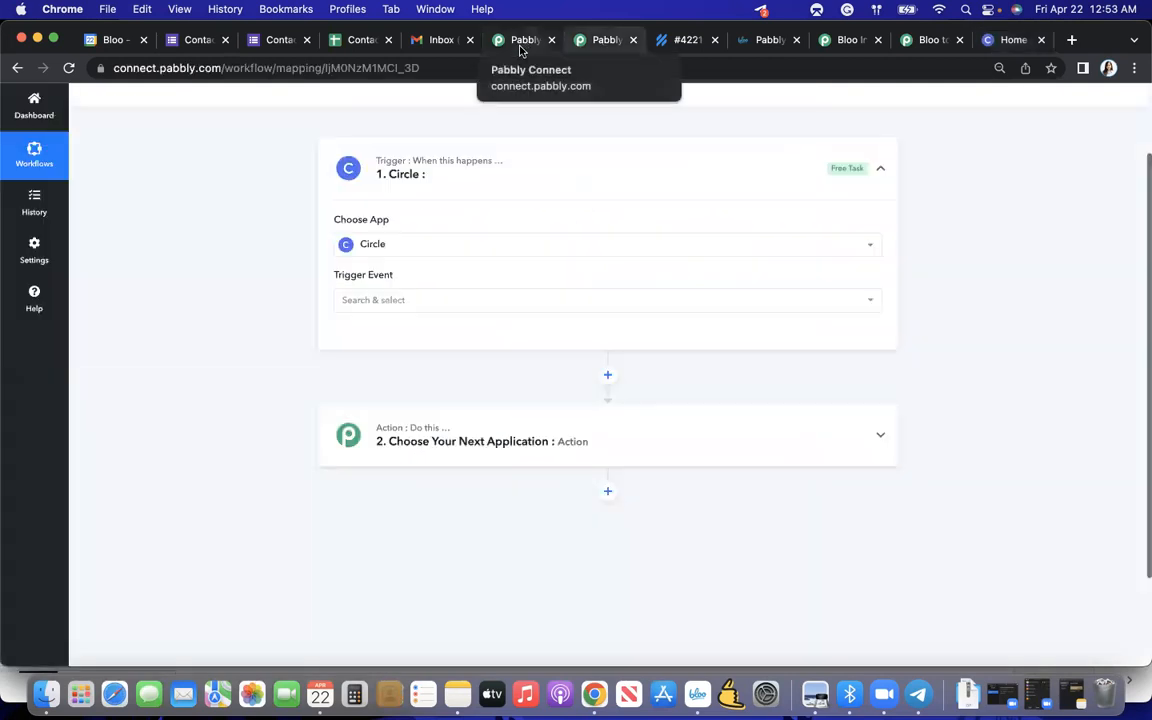
scroll(521, 118, up, 1)
scroll(521, 118, up, 2)
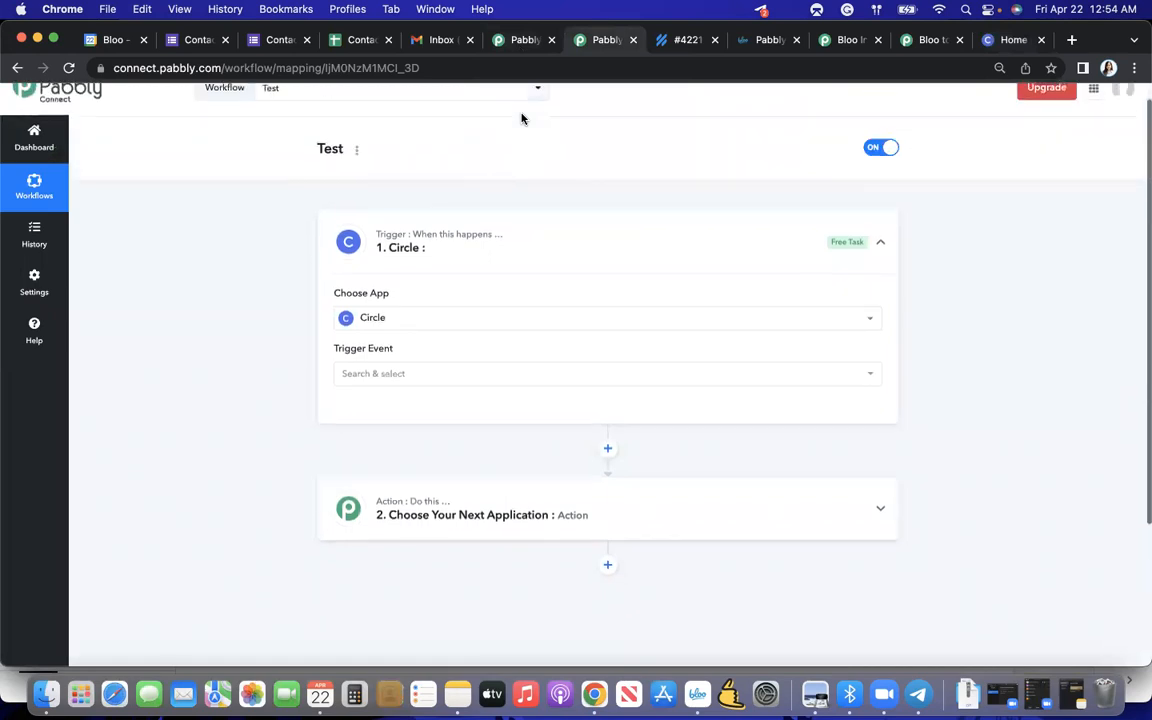